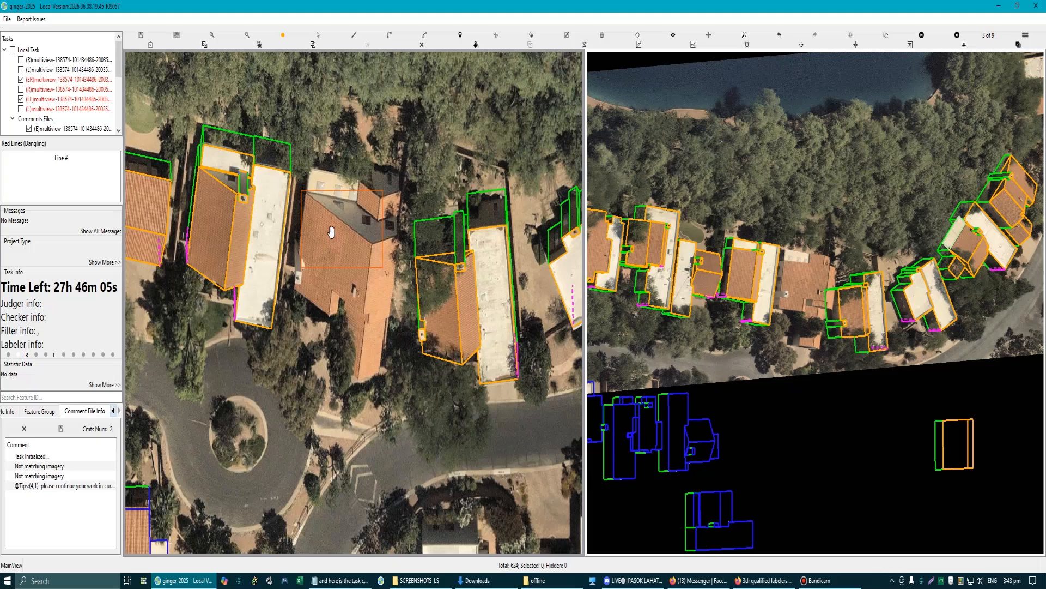
Step: Examine the unoutlined tiled-roof house beside the cul-de-sac in the main view and across the comparison images
{"action": "scroll", "coordinate": [349, 246], "scroll_direction": "up", "scroll_amount": 3}
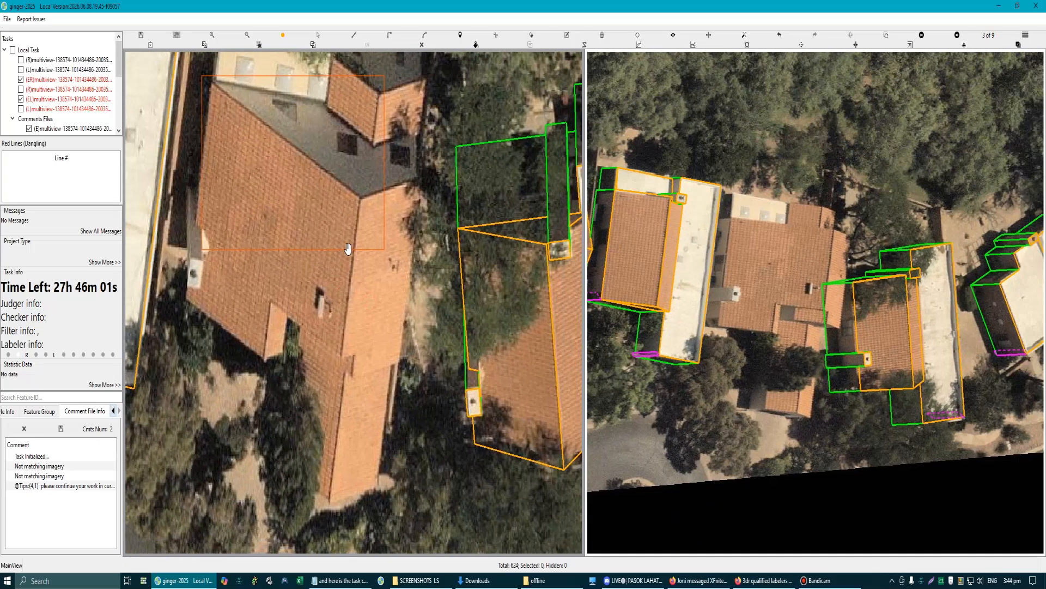
{"action": "key", "text": "Right"}
{"action": "key", "text": "Right"}
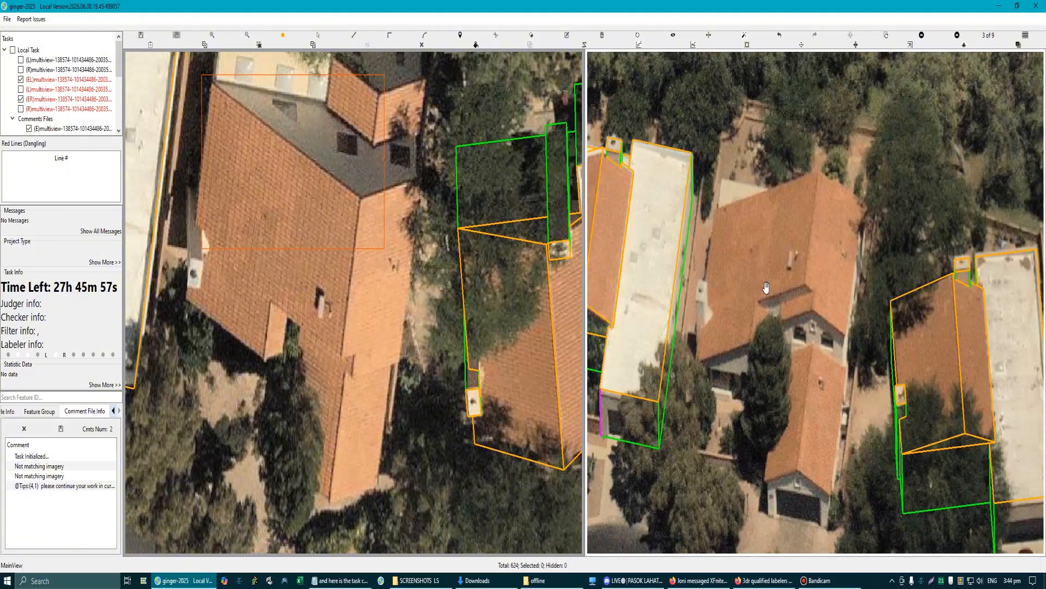
{"action": "left_click", "coordinate": [885, 36]}
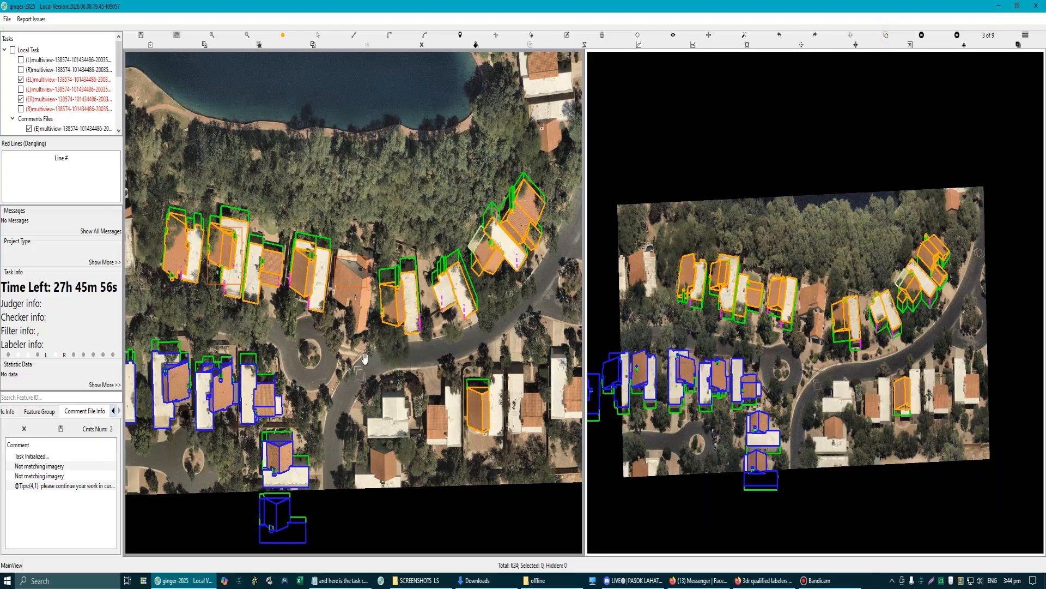
{"action": "scroll", "coordinate": [364, 359], "scroll_direction": "up", "scroll_amount": 6}
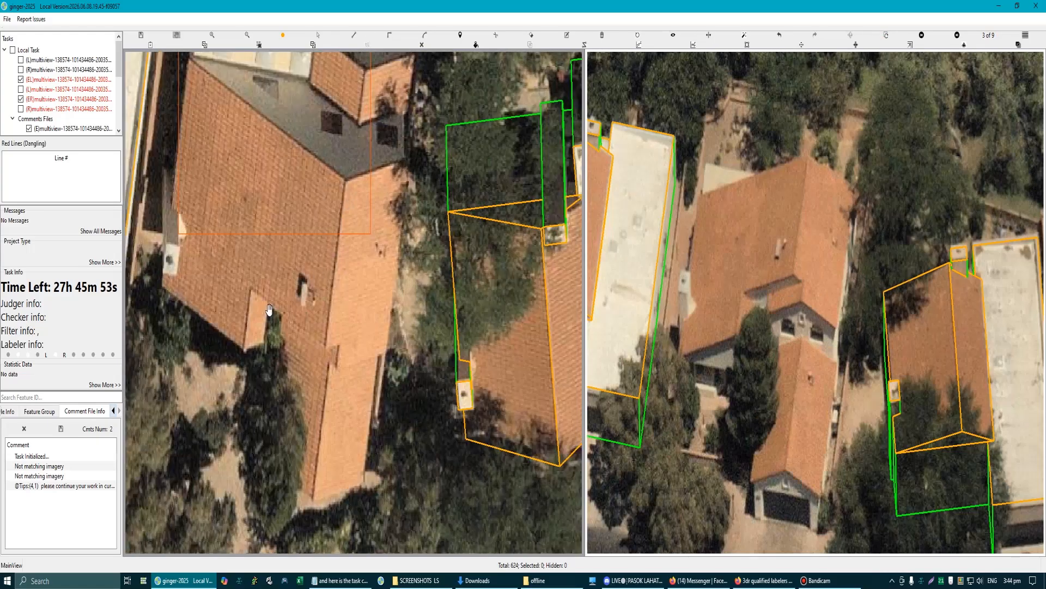
{"action": "key", "text": "d"}
{"action": "scroll", "coordinate": [252, 297], "scroll_direction": "up", "scroll_amount": 3}
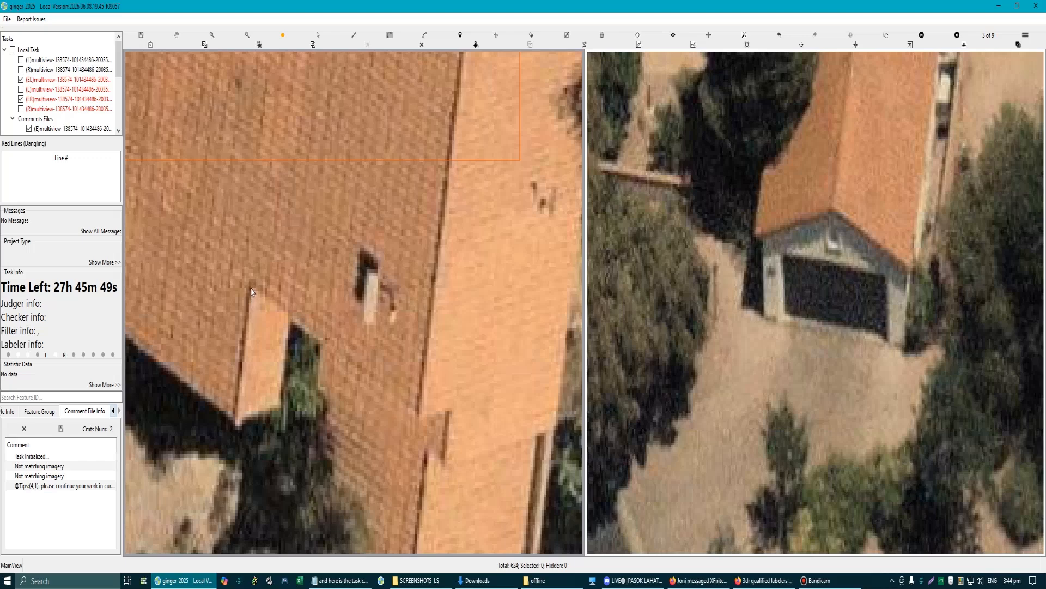
{"action": "scroll", "coordinate": [253, 295], "scroll_direction": "down", "scroll_amount": 5}
{"action": "scroll", "coordinate": [392, 334], "scroll_direction": "up", "scroll_amount": 5}
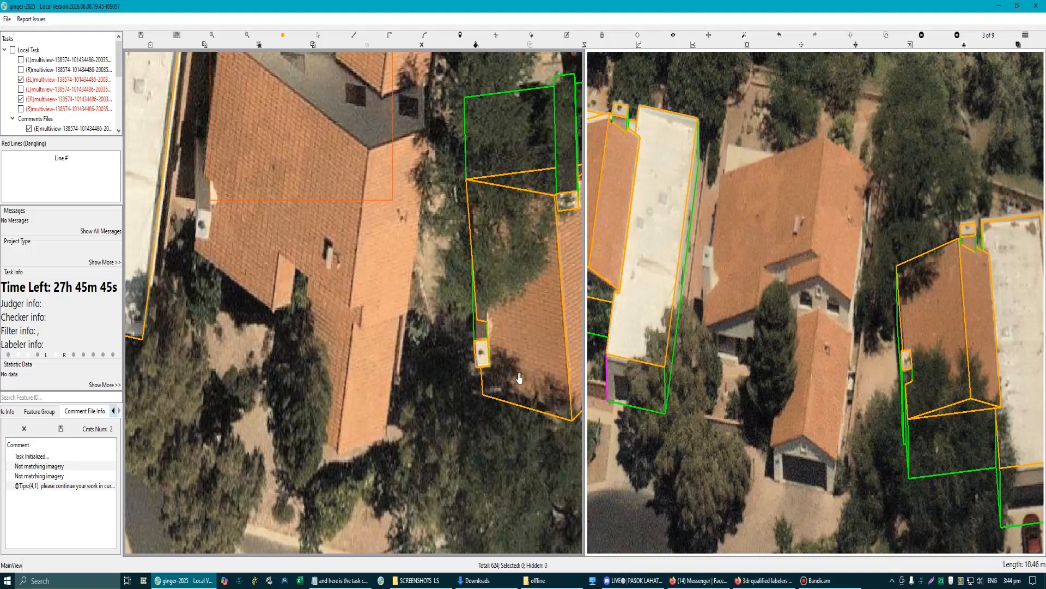
{"action": "scroll", "coordinate": [400, 315], "scroll_direction": "up", "scroll_amount": 2}
{"action": "key", "text": "l"}
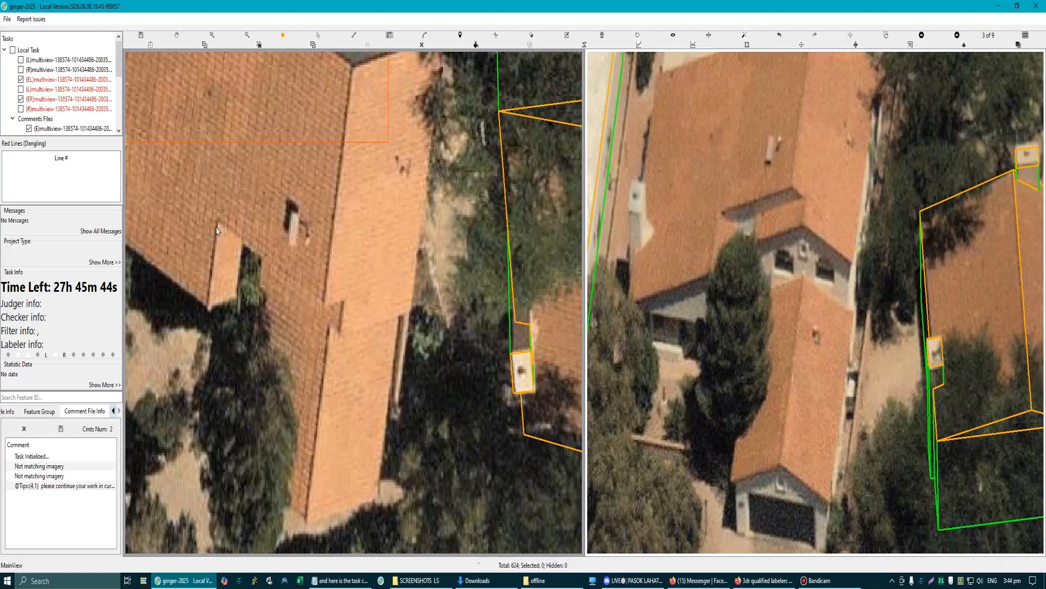
{"action": "scroll", "coordinate": [259, 243], "scroll_direction": "down", "scroll_amount": 3}
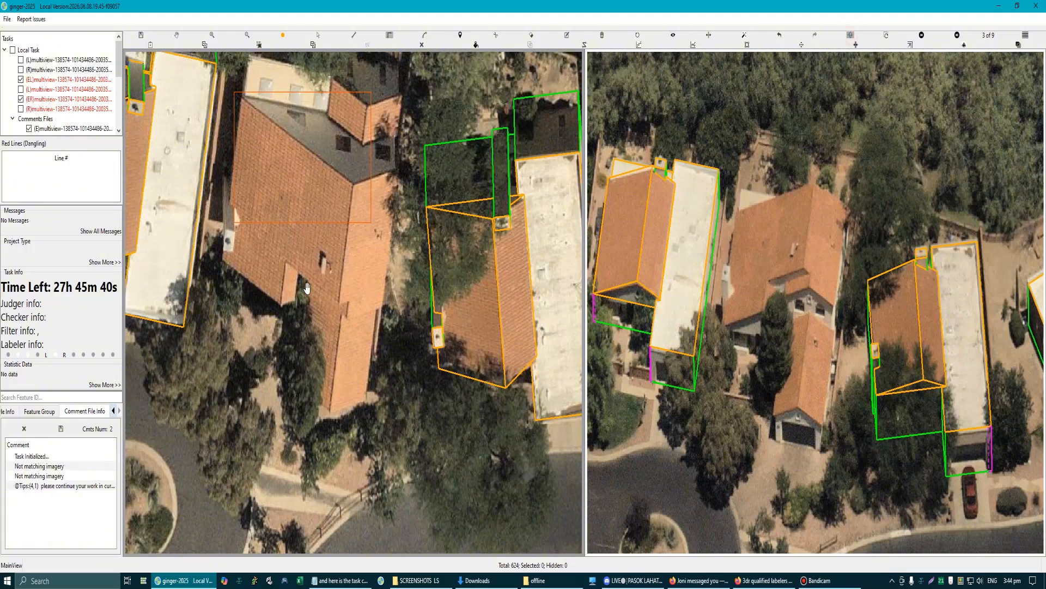
Step: Swap the two image views and draw a rectangular building outline, about 43 m in perimeter, over the house's ridge section
{"action": "key", "text": "Tab"}
{"action": "scroll", "coordinate": [327, 285], "scroll_direction": "up", "scroll_amount": 6}
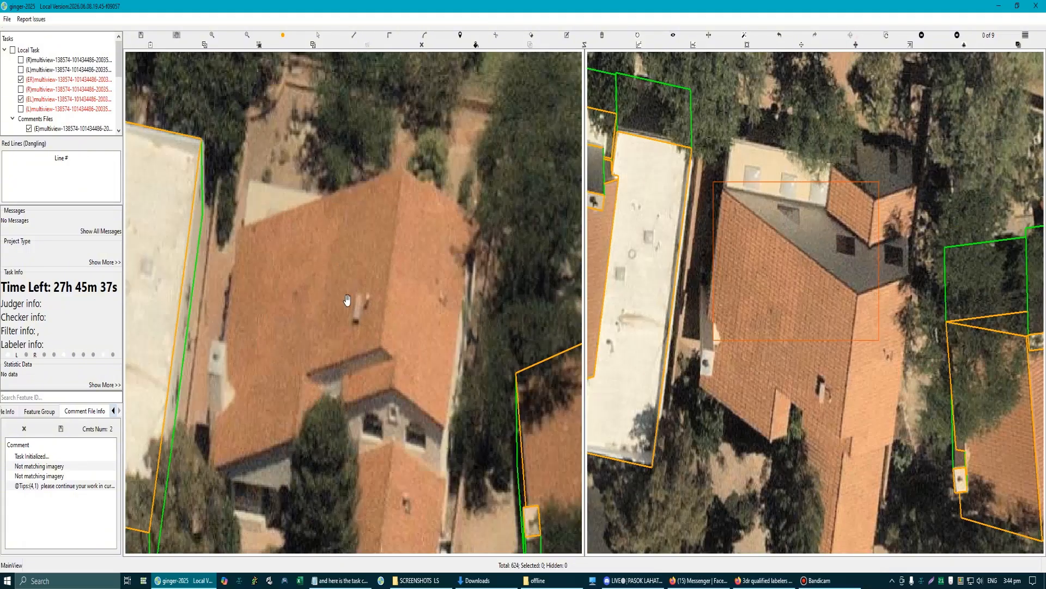
{"action": "key", "text": "r"}
{"action": "left_click", "coordinate": [444, 425]}
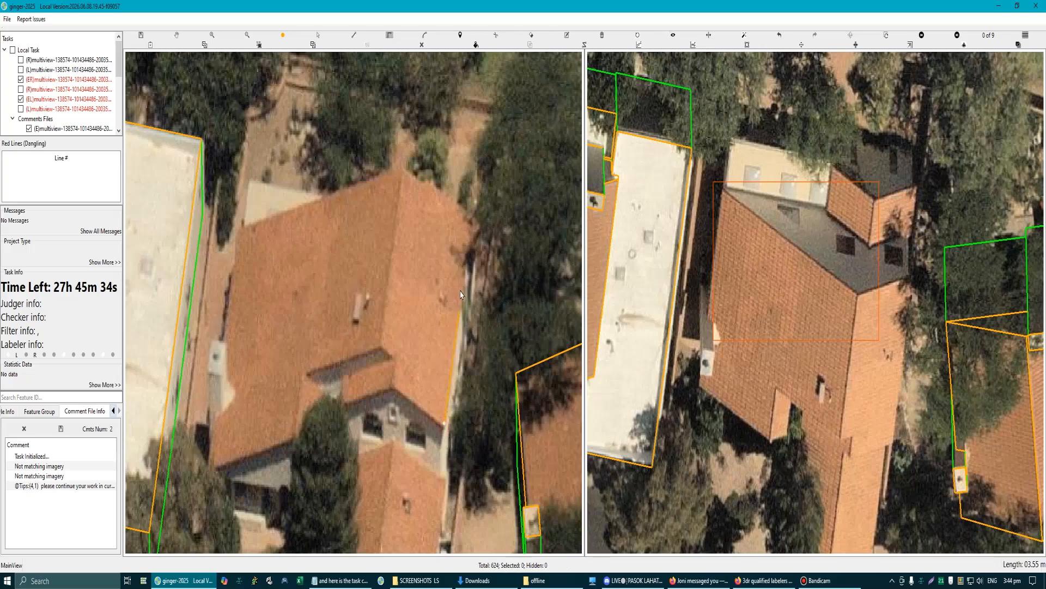
{"action": "left_click", "coordinate": [468, 234]}
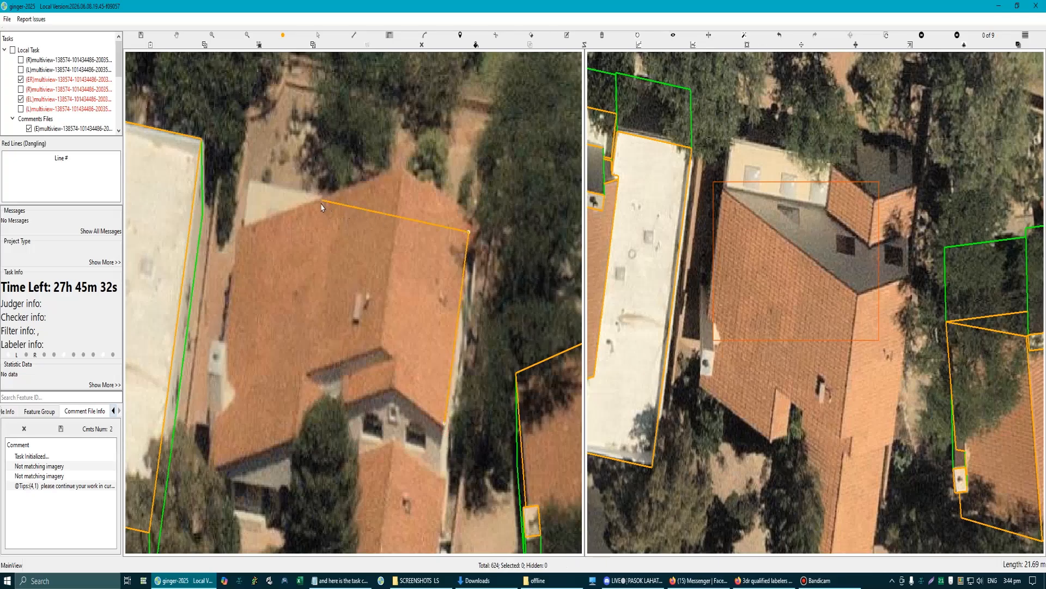
{"action": "left_click", "coordinate": [322, 203]}
{"action": "left_click", "coordinate": [445, 426]}
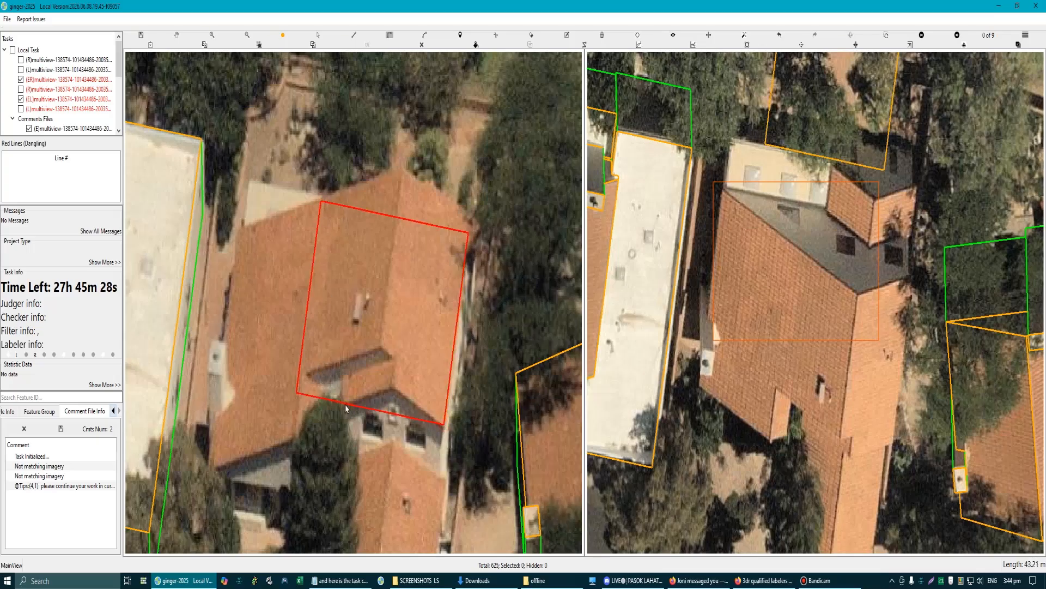
Step: Shift the new rectangle in the comparison image down from the trees onto the matching part of the tiled roof
{"action": "scroll", "coordinate": [308, 321], "scroll_direction": "up", "scroll_amount": 3}
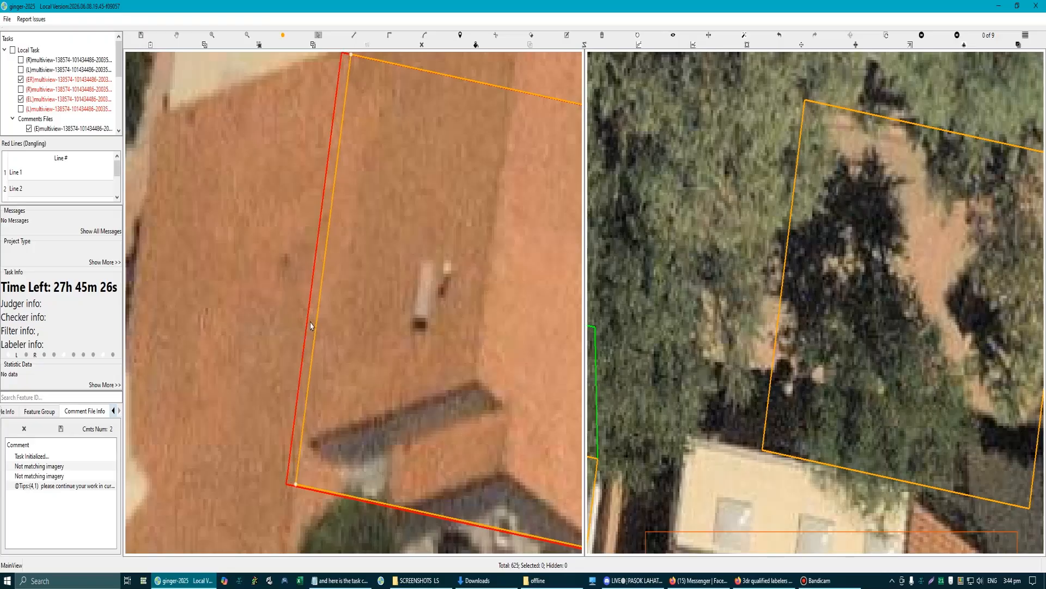
{"action": "scroll", "coordinate": [319, 330], "scroll_direction": "down", "scroll_amount": 3}
{"action": "key", "text": "space"}
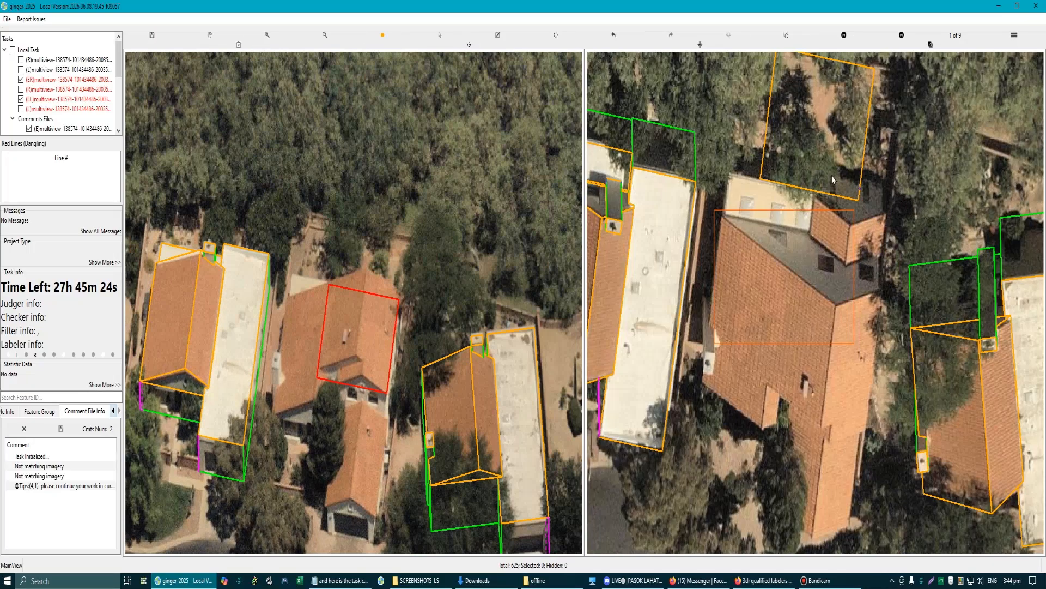
{"action": "left_click_drag", "start_coordinate": [842, 144], "coordinate": [862, 358]}
{"action": "key", "text": "Escape"}
{"action": "scroll", "coordinate": [352, 376], "scroll_direction": "up", "scroll_amount": 2}
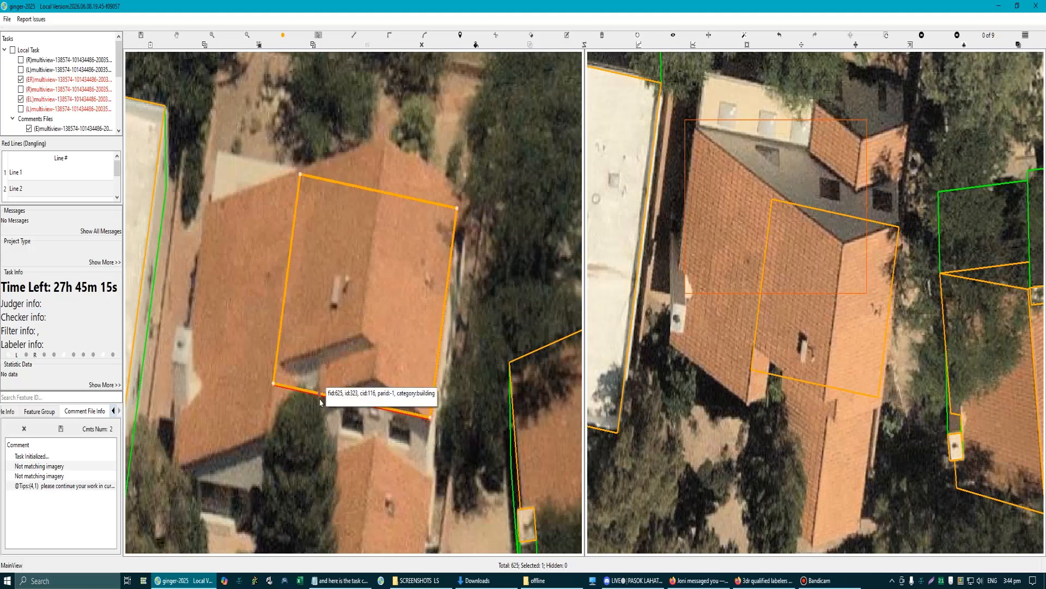
Step: Raise the rectangle's lower edge toward the small dormer and move its upper edge slightly up to the roof's eave line
{"action": "left_click", "coordinate": [329, 379]}
{"action": "left_click_drag", "start_coordinate": [332, 377], "coordinate": [332, 378]}
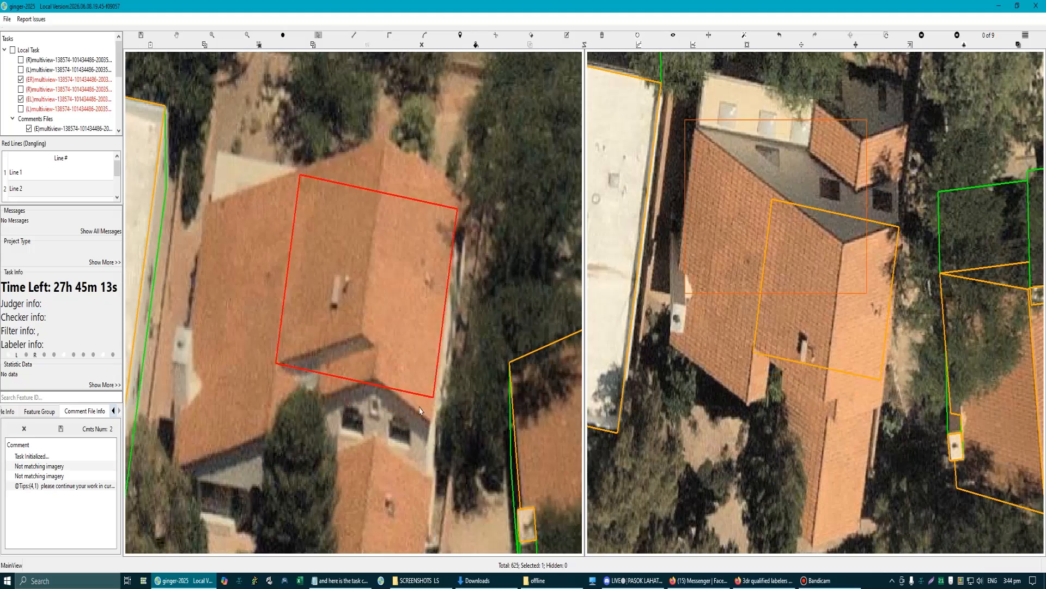
{"action": "scroll", "coordinate": [893, 373], "scroll_direction": "up", "scroll_amount": 2}
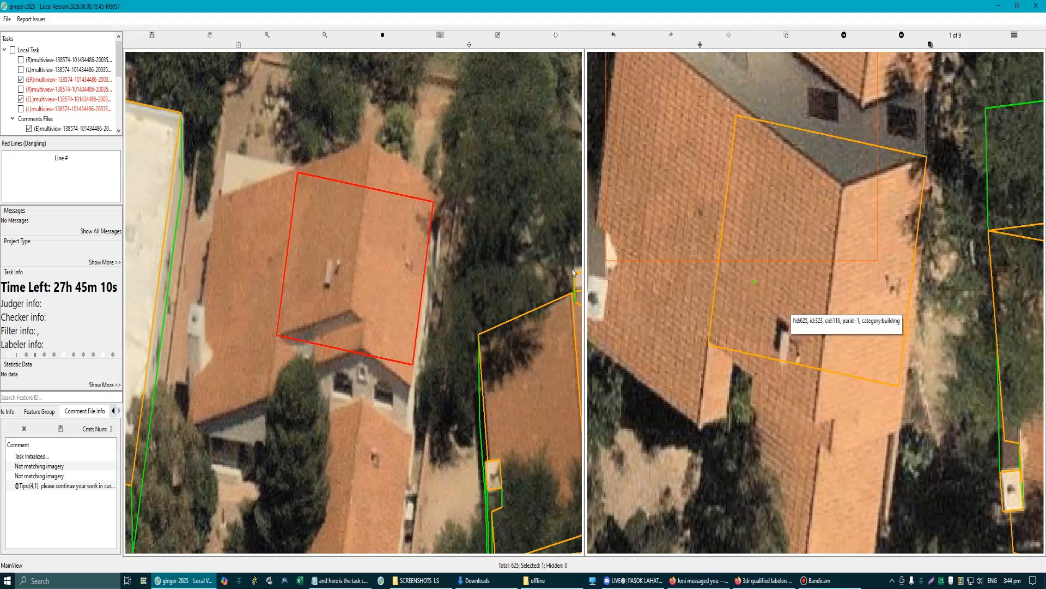
{"action": "scroll", "coordinate": [336, 188], "scroll_direction": "up", "scroll_amount": 2}
{"action": "left_click", "coordinate": [309, 174]}
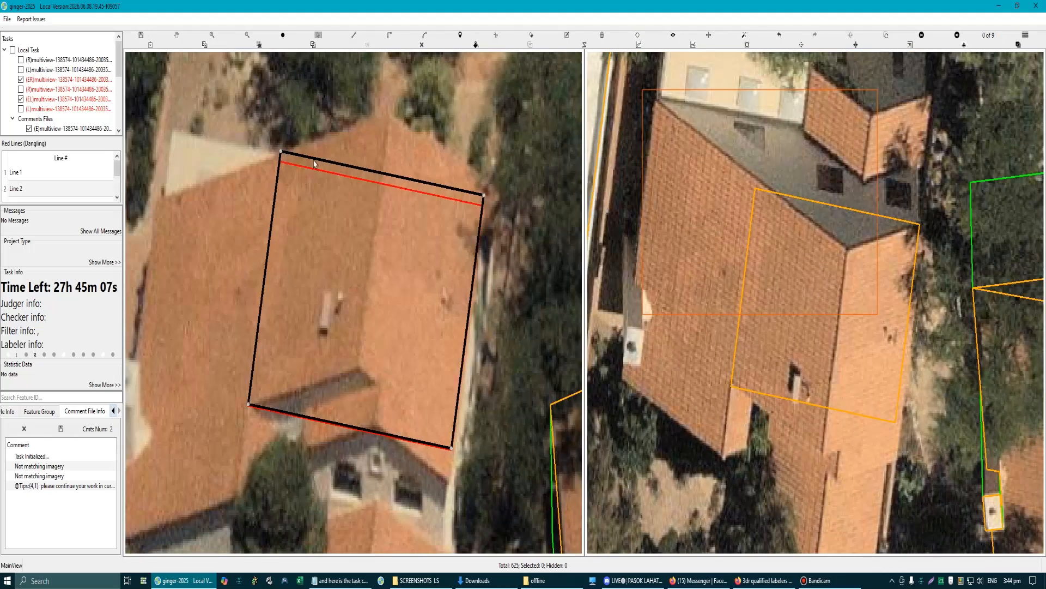
{"action": "left_click_drag", "start_coordinate": [316, 163], "coordinate": [306, 163]}
{"action": "scroll", "coordinate": [305, 163], "scroll_direction": "up", "scroll_amount": 5}
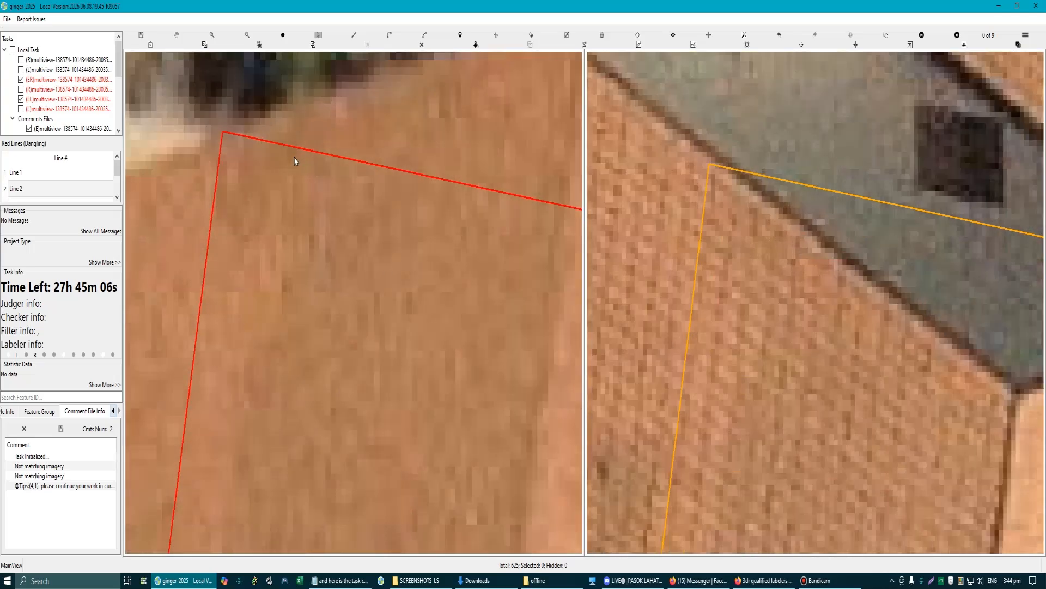
Step: Check the rectangle's upper corners against the roof edge and eave in the comparison image, and swap the two views
{"action": "scroll", "coordinate": [513, 320], "scroll_direction": "down", "scroll_amount": 6}
{"action": "scroll", "coordinate": [867, 375], "scroll_direction": "up", "scroll_amount": 5}
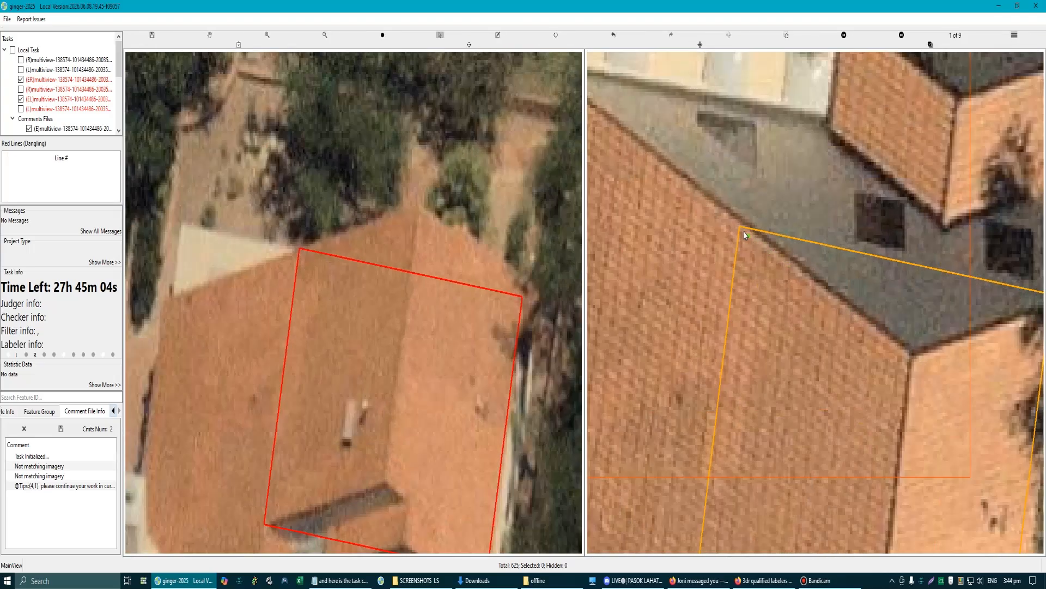
{"action": "left_click", "coordinate": [911, 359]}
{"action": "scroll", "coordinate": [903, 364], "scroll_direction": "down", "scroll_amount": 5}
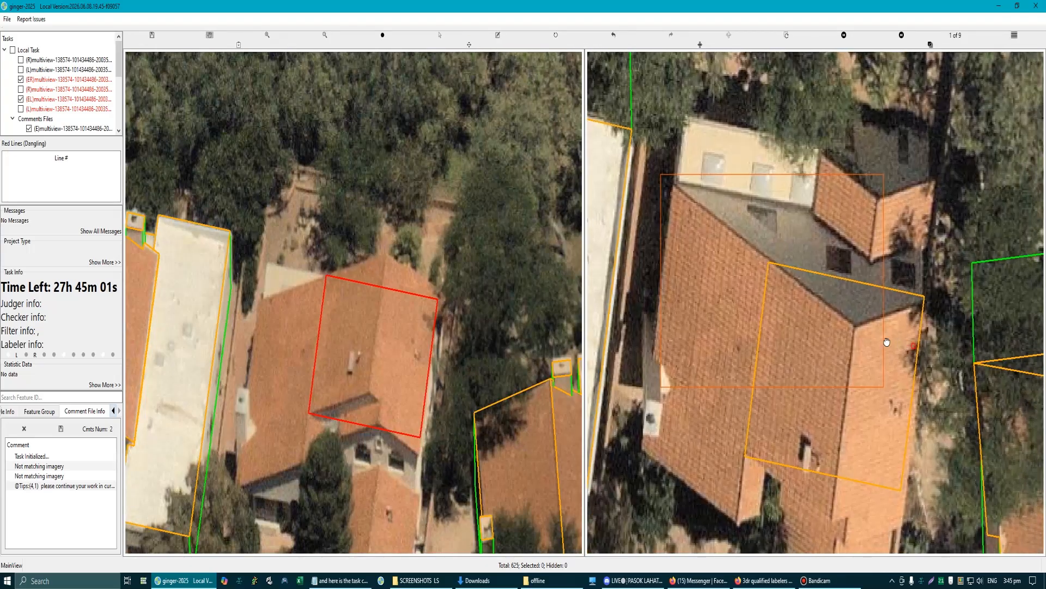
{"action": "scroll", "coordinate": [891, 323], "scroll_direction": "up", "scroll_amount": 5}
{"action": "left_click", "coordinate": [913, 278]}
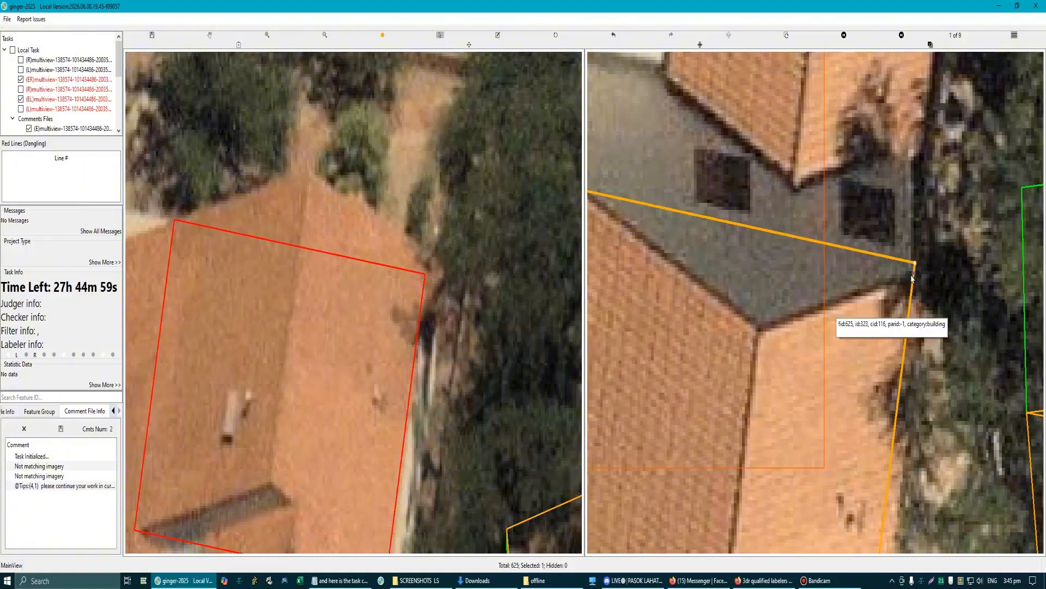
{"action": "scroll", "coordinate": [839, 306], "scroll_direction": "down", "scroll_amount": 3}
{"action": "scroll", "coordinate": [858, 289], "scroll_direction": "up", "scroll_amount": 6}
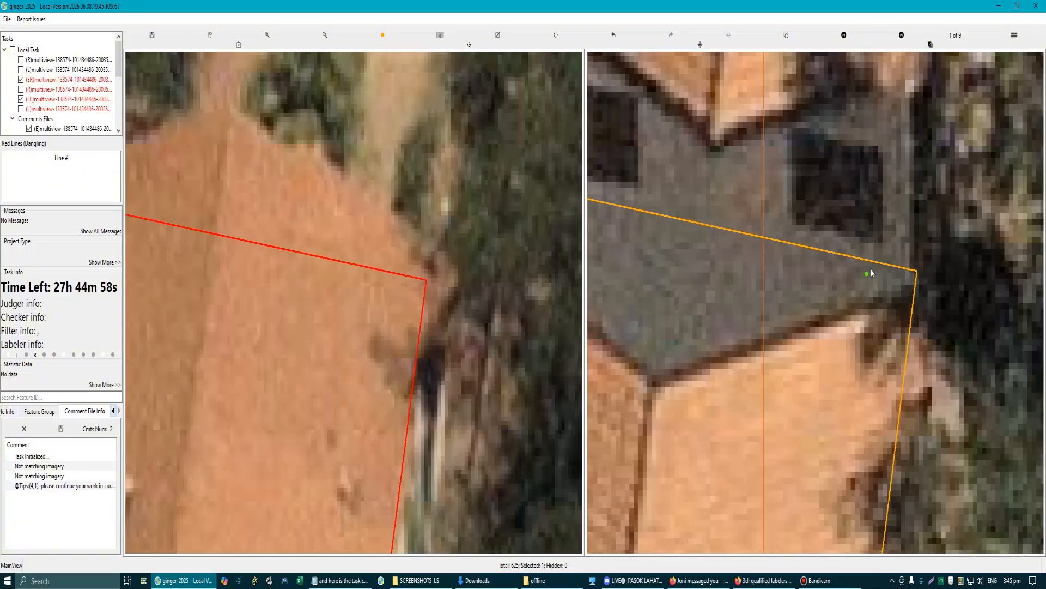
{"action": "left_click", "coordinate": [875, 266]}
{"action": "left_click", "coordinate": [870, 292]}
{"action": "scroll", "coordinate": [766, 344], "scroll_direction": "down", "scroll_amount": 1}
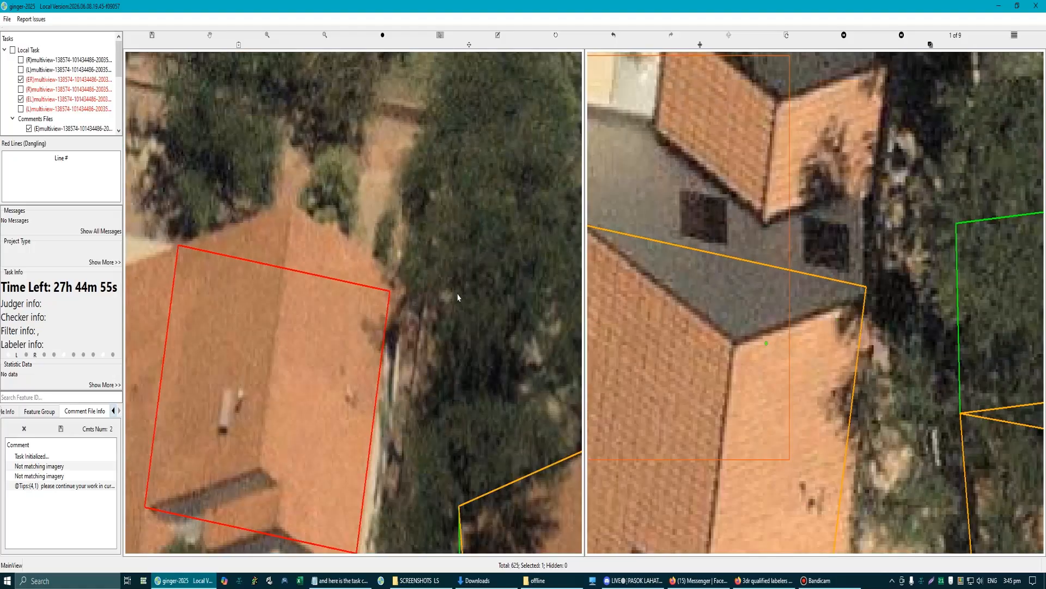
{"action": "left_click", "coordinate": [352, 321]}
{"action": "scroll", "coordinate": [352, 323], "scroll_direction": "down", "scroll_amount": 2}
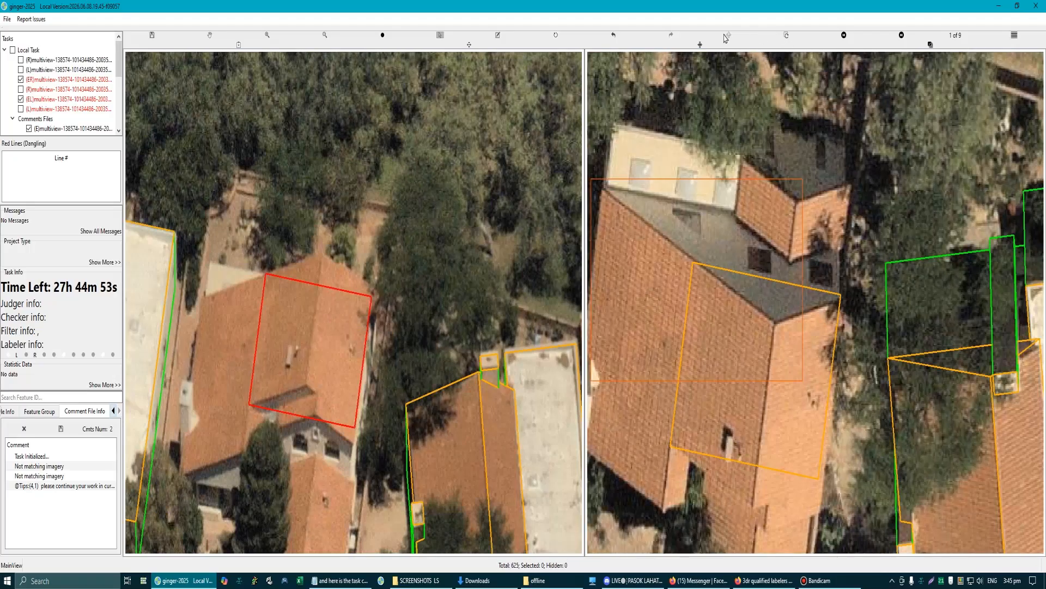
{"action": "left_click", "coordinate": [729, 35]}
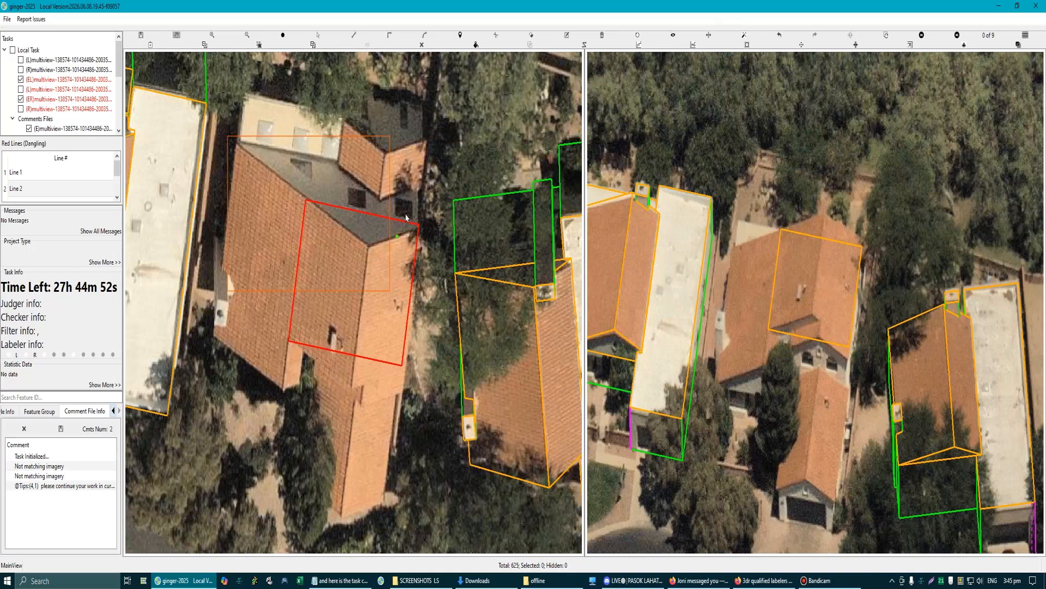
{"action": "scroll", "coordinate": [236, 241], "scroll_direction": "down", "scroll_amount": 2}
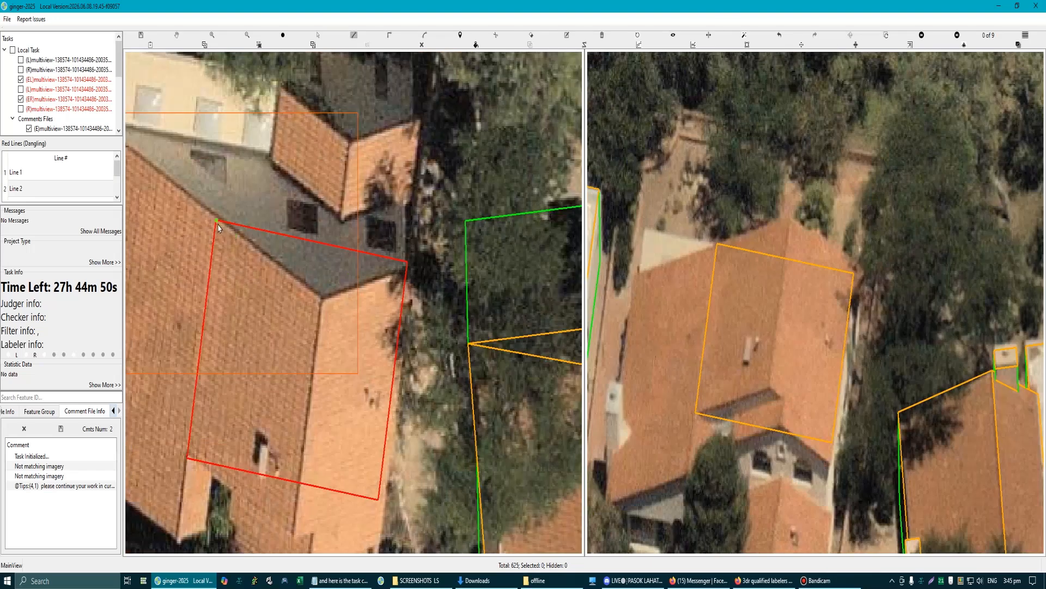
{"action": "left_click", "coordinate": [217, 220]}
{"action": "left_click", "coordinate": [321, 297]}
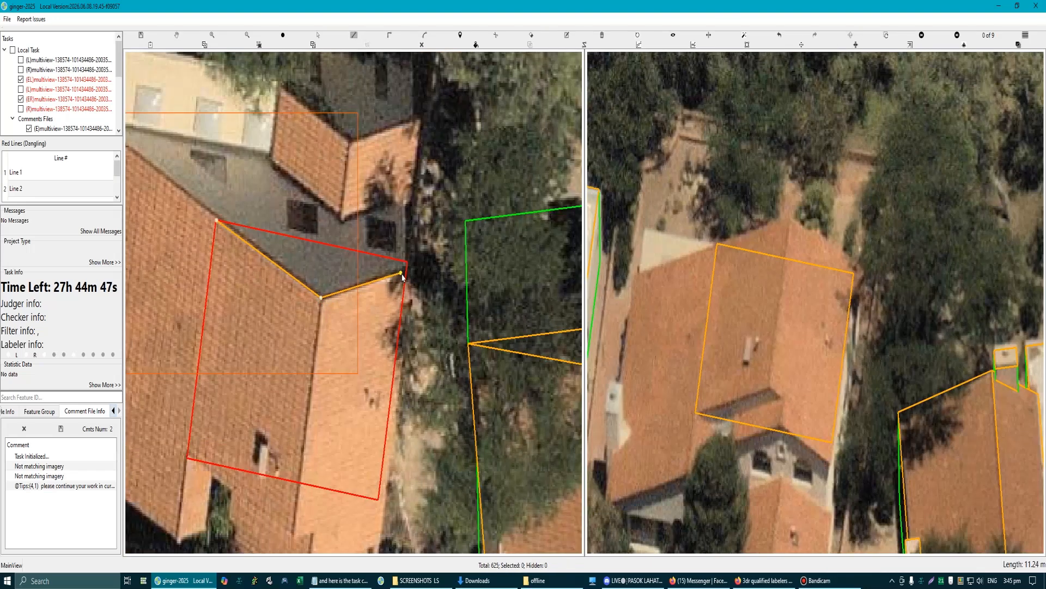
{"action": "key", "text": "Escape"}
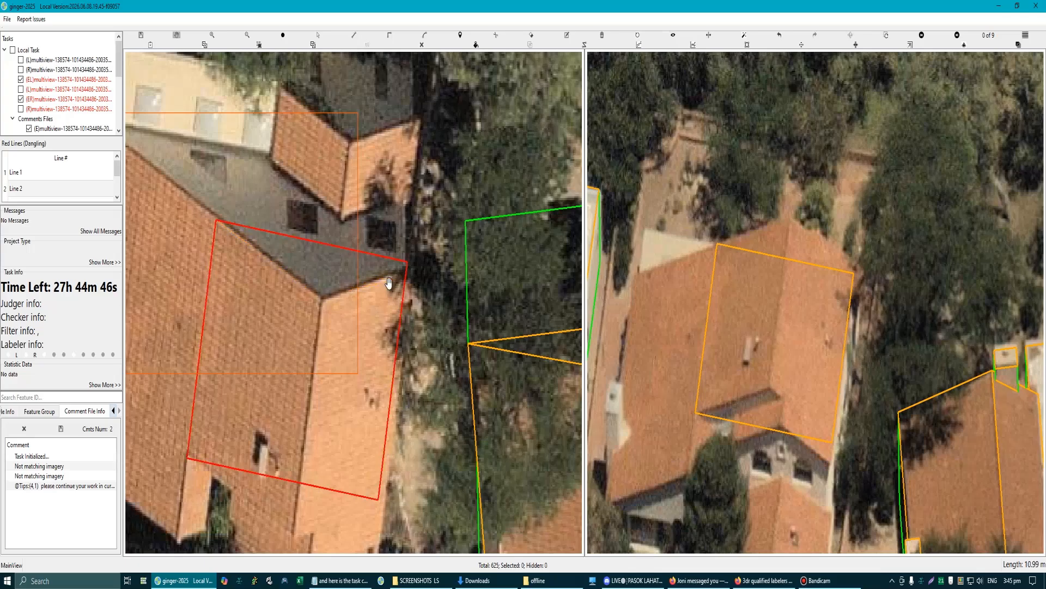
Step: Move the rectangle's upper edge down so that its outer corner meets the eave corner of the lit roof slope
{"action": "scroll", "coordinate": [389, 283], "scroll_direction": "up", "scroll_amount": 2}
{"action": "key", "text": "v"}
{"action": "left_click_drag", "start_coordinate": [383, 241], "coordinate": [383, 257]}
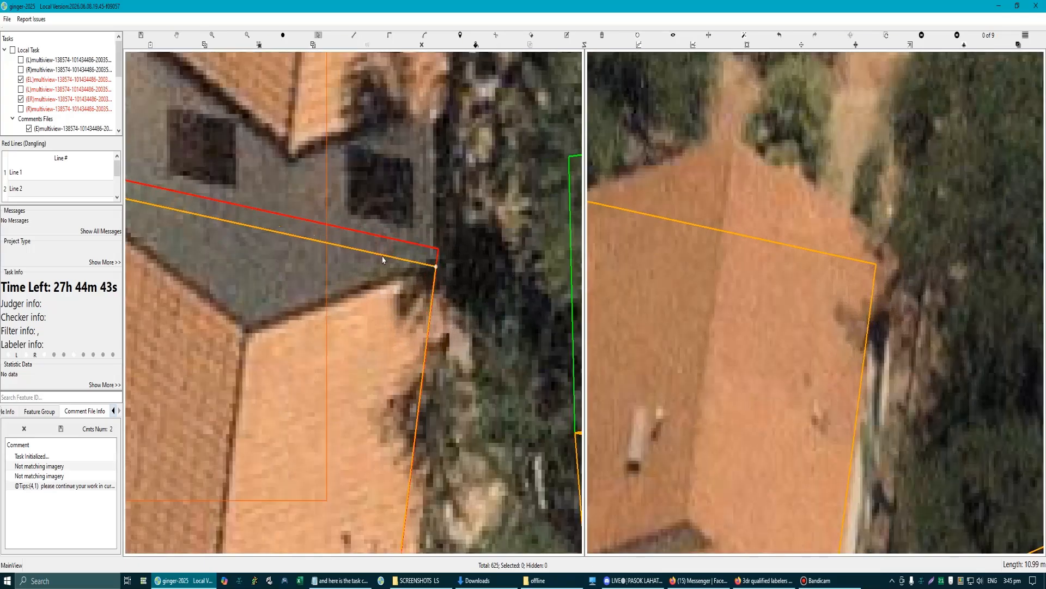
{"action": "scroll", "coordinate": [394, 263], "scroll_direction": "down", "scroll_amount": 2}
{"action": "key", "text": "l"}
{"action": "left_click", "coordinate": [395, 284]}
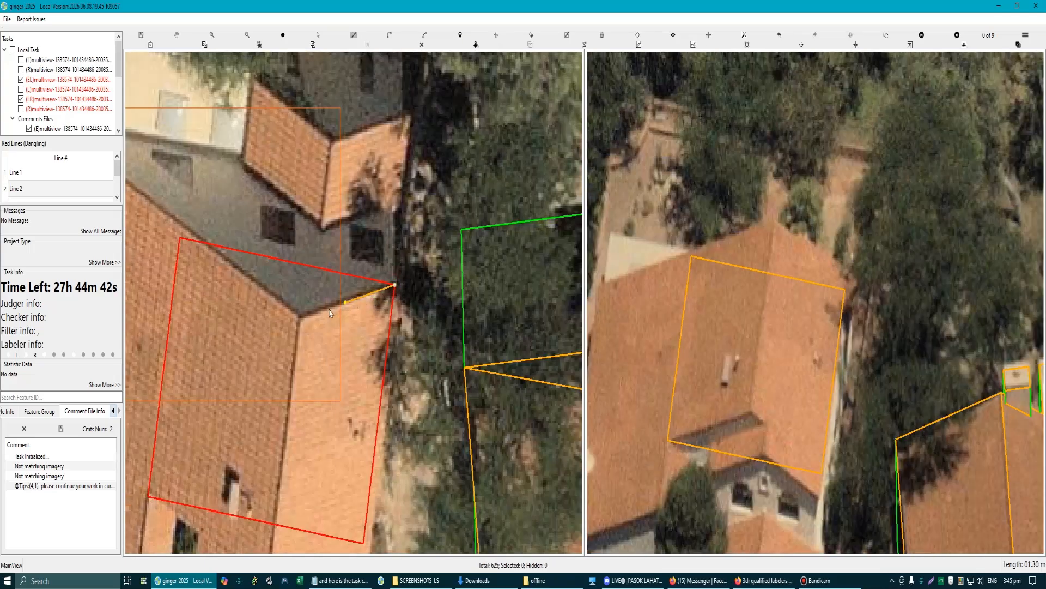
{"action": "left_click", "coordinate": [301, 319]}
{"action": "scroll", "coordinate": [204, 284], "scroll_direction": "up", "scroll_amount": 1}
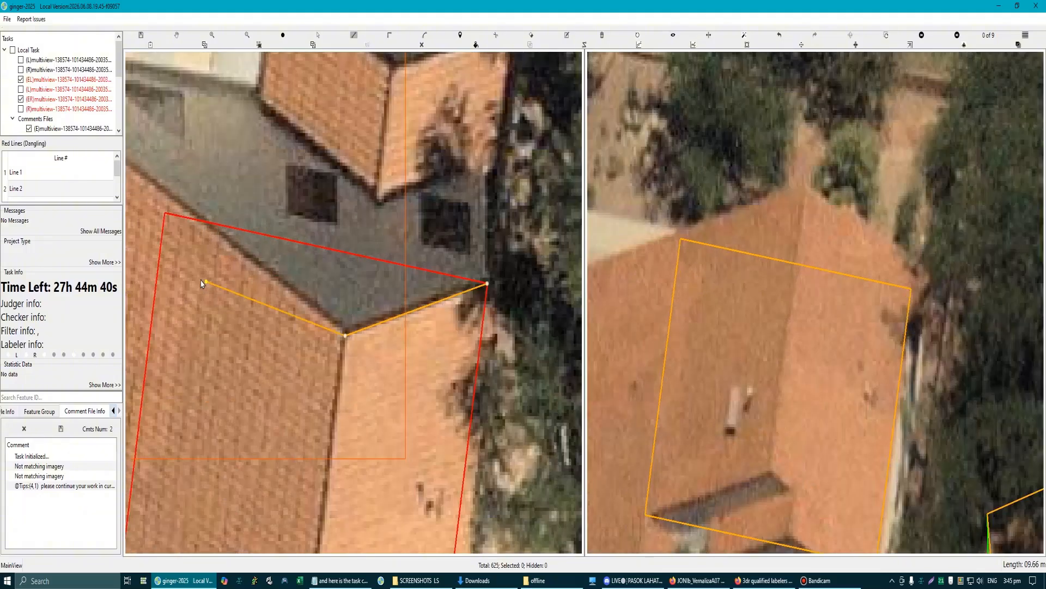
{"action": "key", "text": "Escape"}
Step: Move the rectangle's left edge inward so that its upper corner sits on the sloping roof edge
{"action": "scroll", "coordinate": [212, 285], "scroll_direction": "down", "scroll_amount": 1}
{"action": "scroll", "coordinate": [211, 285], "scroll_direction": "up", "scroll_amount": 1}
{"action": "key", "text": "v"}
{"action": "left_click_drag", "start_coordinate": [269, 355], "coordinate": [294, 363]}
{"action": "scroll", "coordinate": [294, 363], "scroll_direction": "down", "scroll_amount": 1}
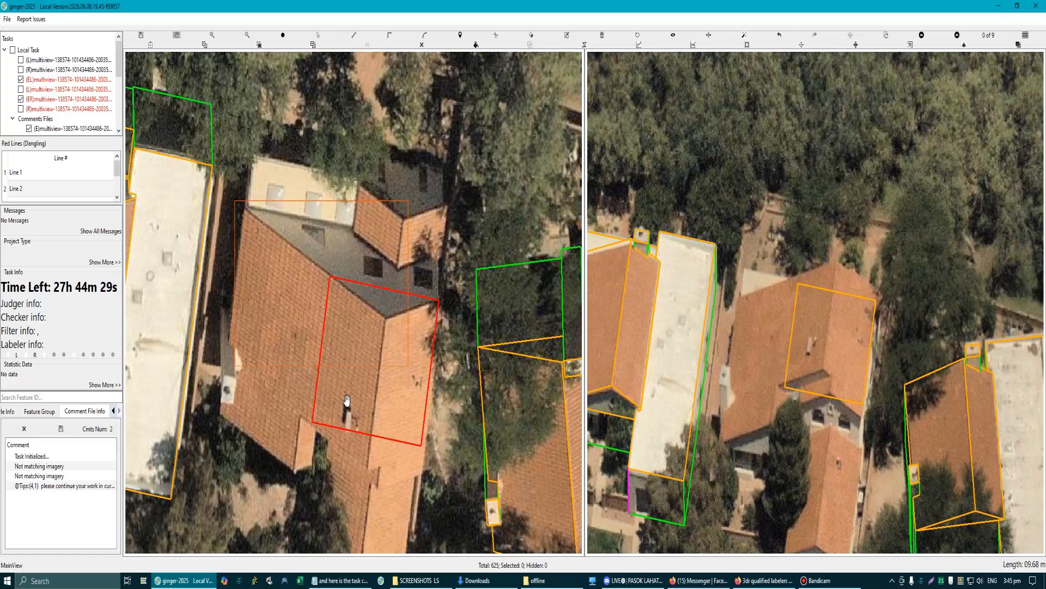
Step: Check the rectangle's fit on the roof in the second and third comparison images
{"action": "key", "text": "h"}
{"action": "key", "text": "h"}
{"action": "key", "text": "Right"}
{"action": "scroll", "coordinate": [857, 388], "scroll_direction": "up", "scroll_amount": 3}
{"action": "scroll", "coordinate": [856, 435], "scroll_direction": "down", "scroll_amount": 3}
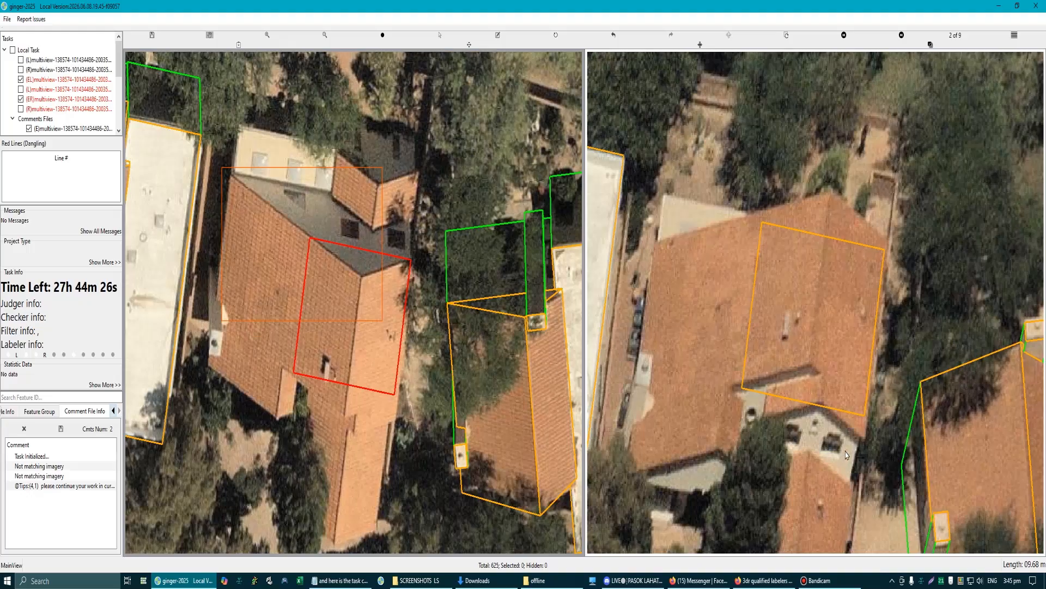
{"action": "key", "text": "Right"}
{"action": "scroll", "coordinate": [854, 341], "scroll_direction": "up", "scroll_amount": 2}
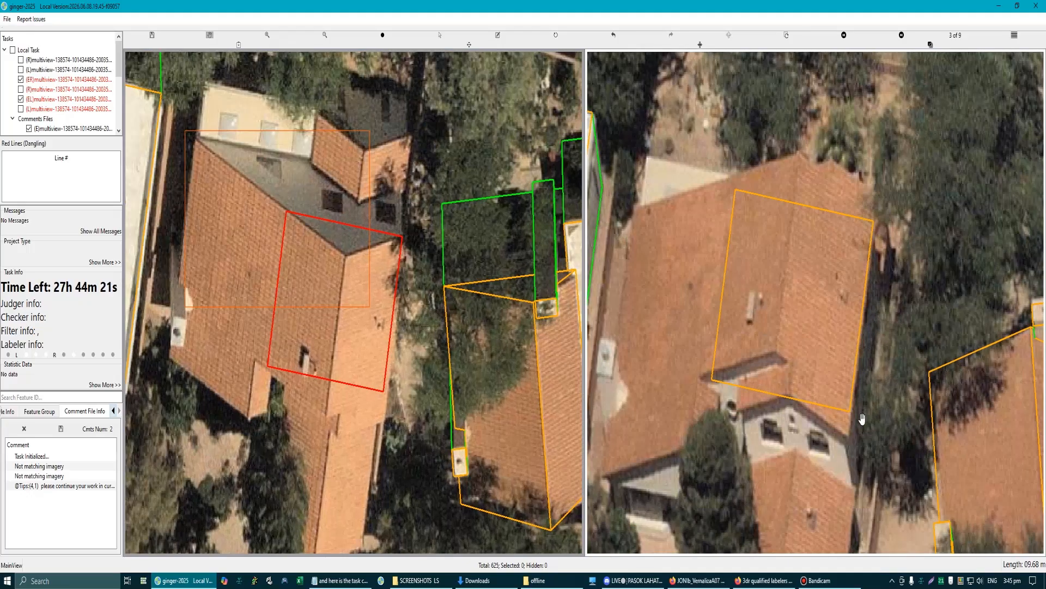
Step: Check the rectangle's fit on the tiled roof in the fourth, fifth and sixth comparison images
{"action": "key", "text": "Right"}
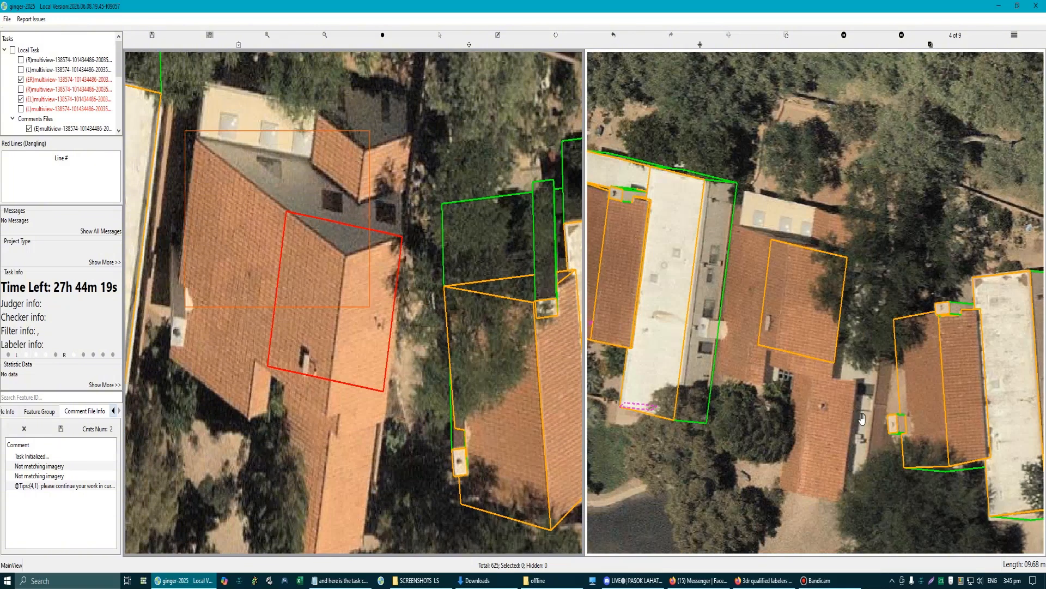
{"action": "key", "text": "Right"}
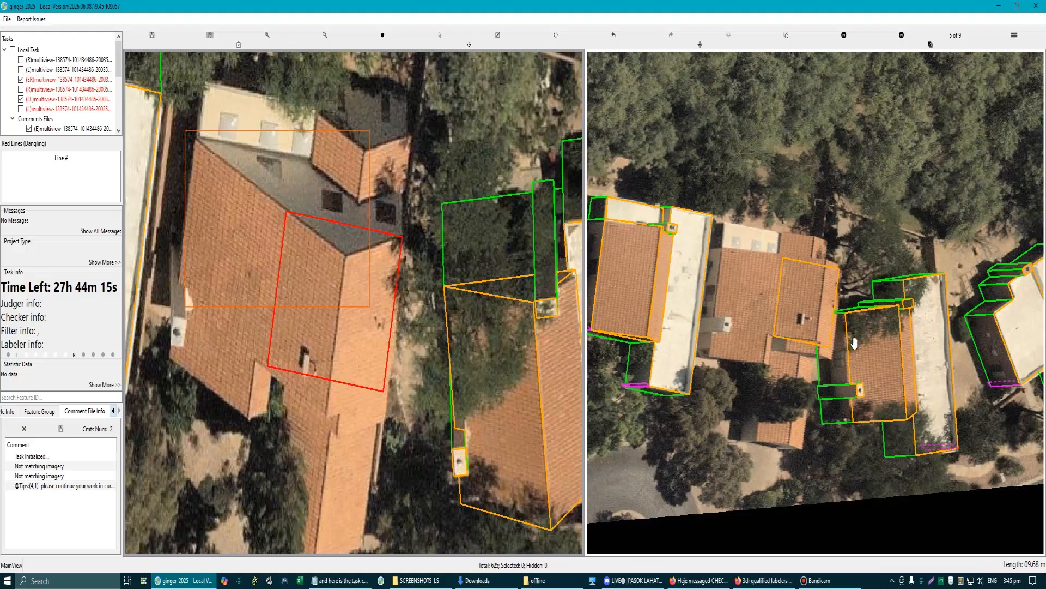
{"action": "scroll", "coordinate": [832, 349], "scroll_direction": "up", "scroll_amount": 1}
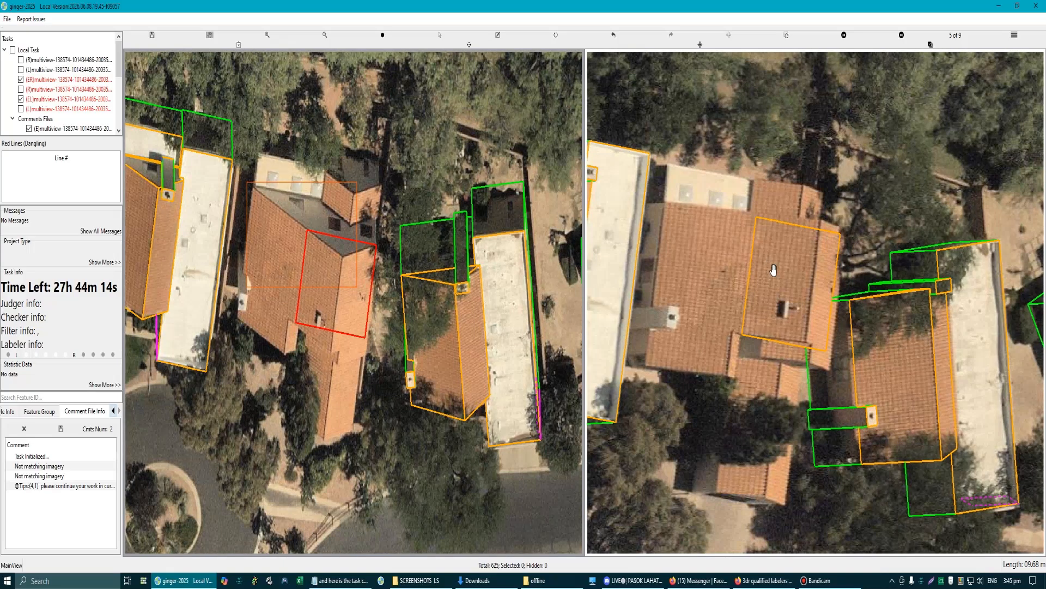
{"action": "key", "text": "Right"}
{"action": "scroll", "coordinate": [333, 245], "scroll_direction": "up", "scroll_amount": 2}
{"action": "key", "text": "e"}
{"action": "key", "text": "d"}
{"action": "left_click", "coordinate": [429, 247]}
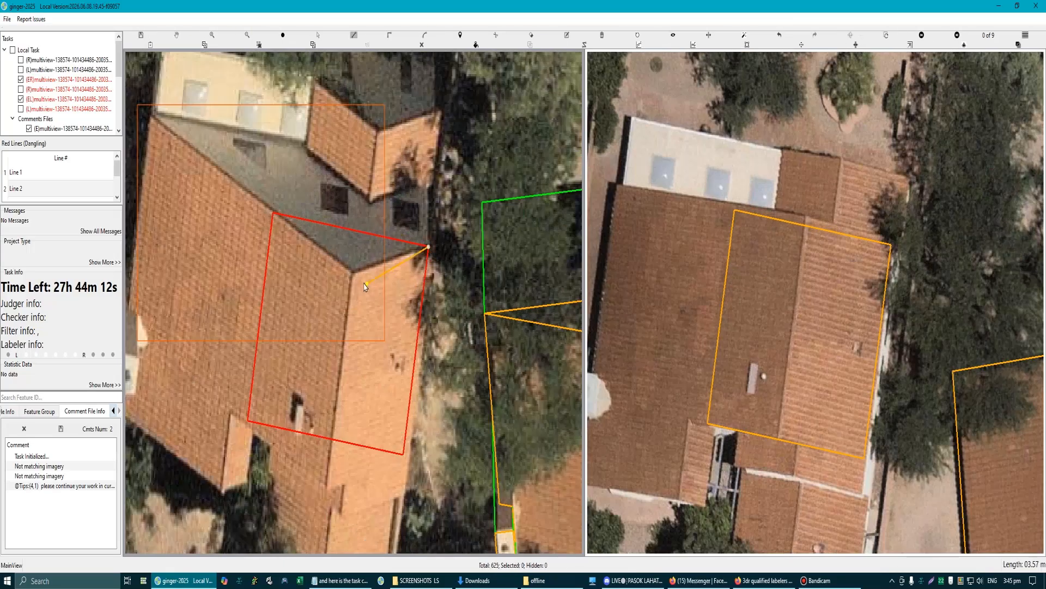
{"action": "left_click", "coordinate": [352, 271]}
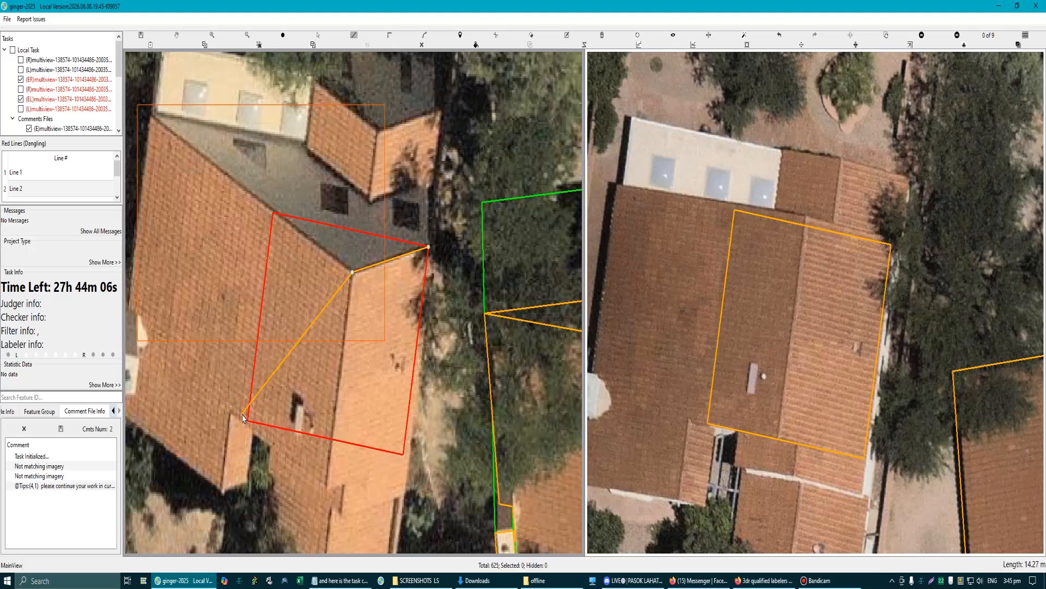
{"action": "key", "text": "Escape"}
Step: Compare the rectangle's upper edge and inner side with the roof edges in both views, using the sixth comparison image
{"action": "left_click", "coordinate": [830, 355]}
{"action": "scroll", "coordinate": [835, 358], "scroll_direction": "up", "scroll_amount": 5}
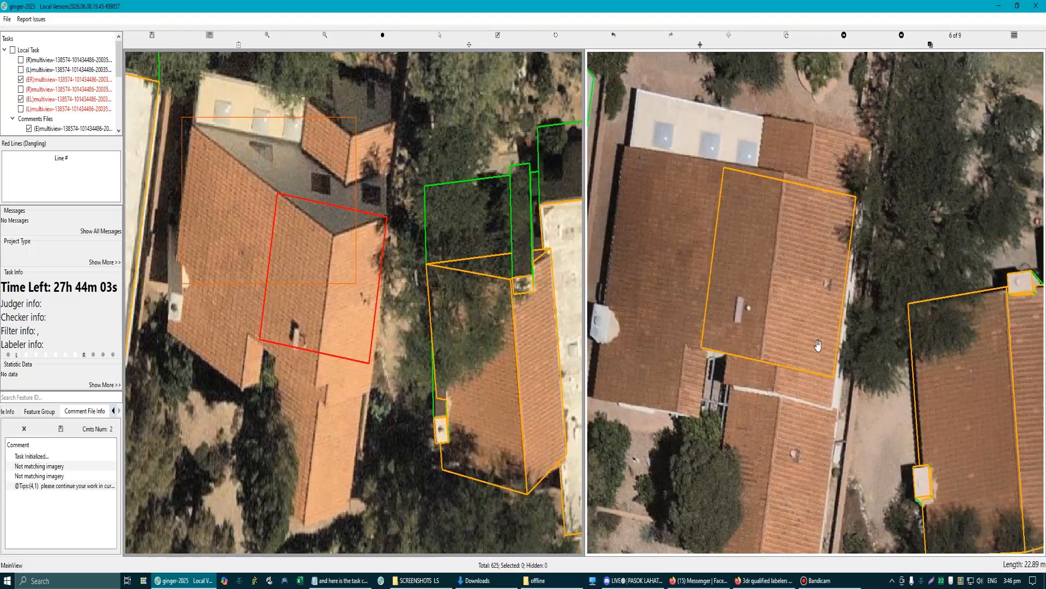
{"action": "scroll", "coordinate": [801, 301], "scroll_direction": "up", "scroll_amount": 1}
{"action": "left_click", "coordinate": [800, 302]}
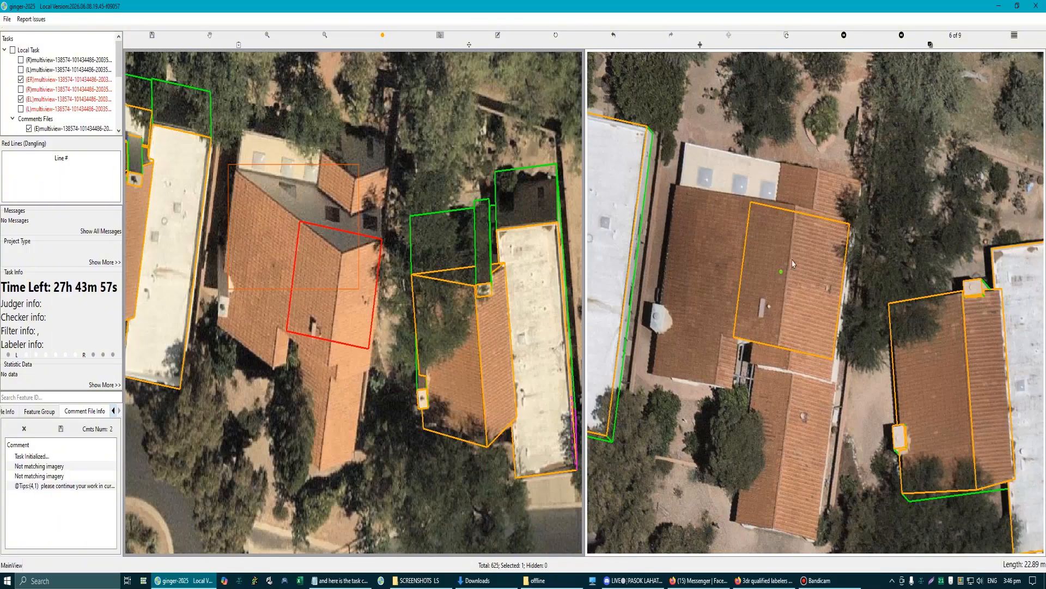
{"action": "scroll", "coordinate": [788, 271], "scroll_direction": "up", "scroll_amount": 3}
{"action": "scroll", "coordinate": [399, 238], "scroll_direction": "up", "scroll_amount": 3}
{"action": "key", "text": "Escape"}
{"action": "scroll", "coordinate": [377, 206], "scroll_direction": "up", "scroll_amount": 3}
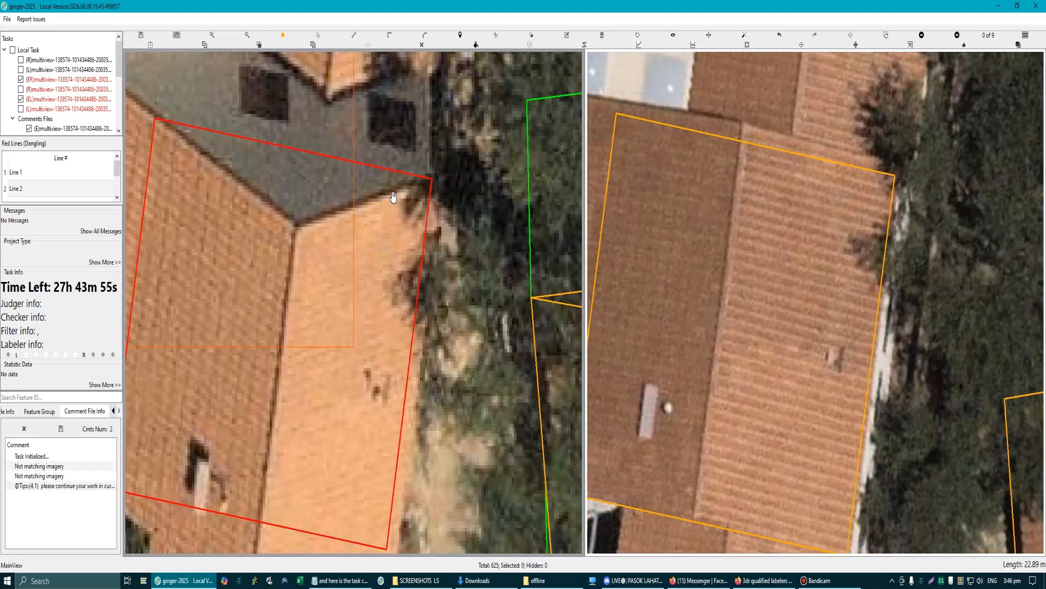
{"action": "scroll", "coordinate": [361, 233], "scroll_direction": "down", "scroll_amount": 2}
{"action": "scroll", "coordinate": [264, 234], "scroll_direction": "up", "scroll_amount": 2}
{"action": "scroll", "coordinate": [303, 273], "scroll_direction": "down", "scroll_amount": 1}
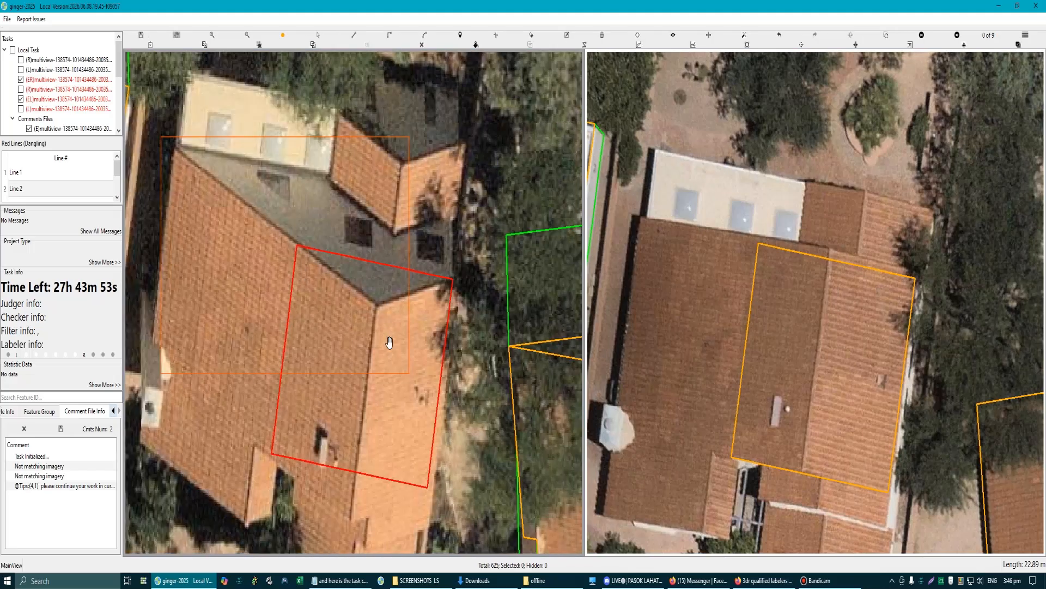
Step: Move the rectangle's left edge outward and its upper edge up so that their shared corner sits on the sloping roof edge
{"action": "left_click", "coordinate": [284, 365]}
{"action": "left_click_drag", "start_coordinate": [284, 365], "coordinate": [267, 357]}
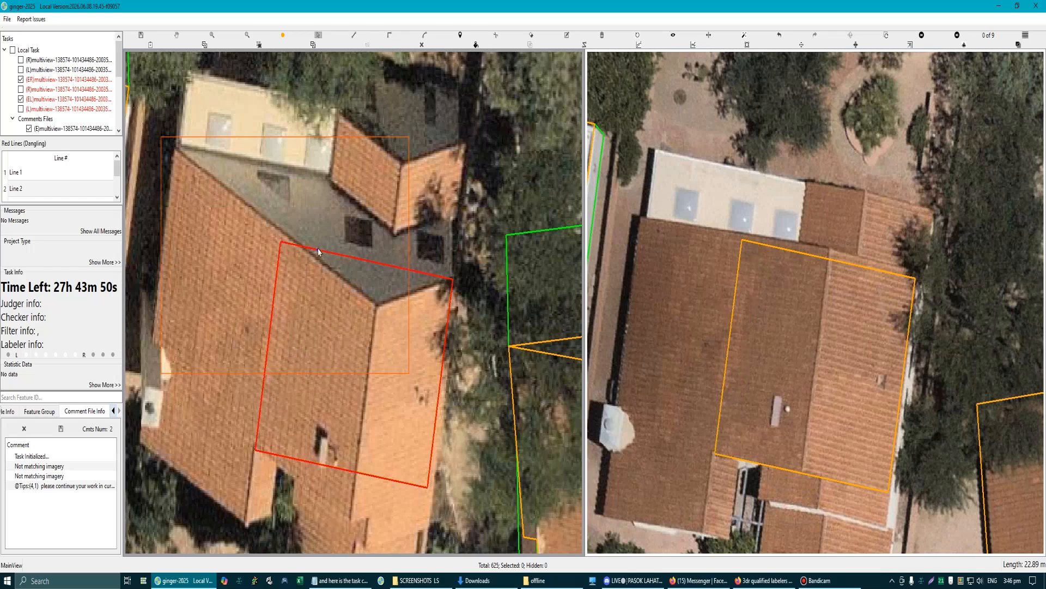
{"action": "scroll", "coordinate": [319, 251], "scroll_direction": "up", "scroll_amount": 2}
{"action": "left_click_drag", "start_coordinate": [315, 248], "coordinate": [320, 238]}
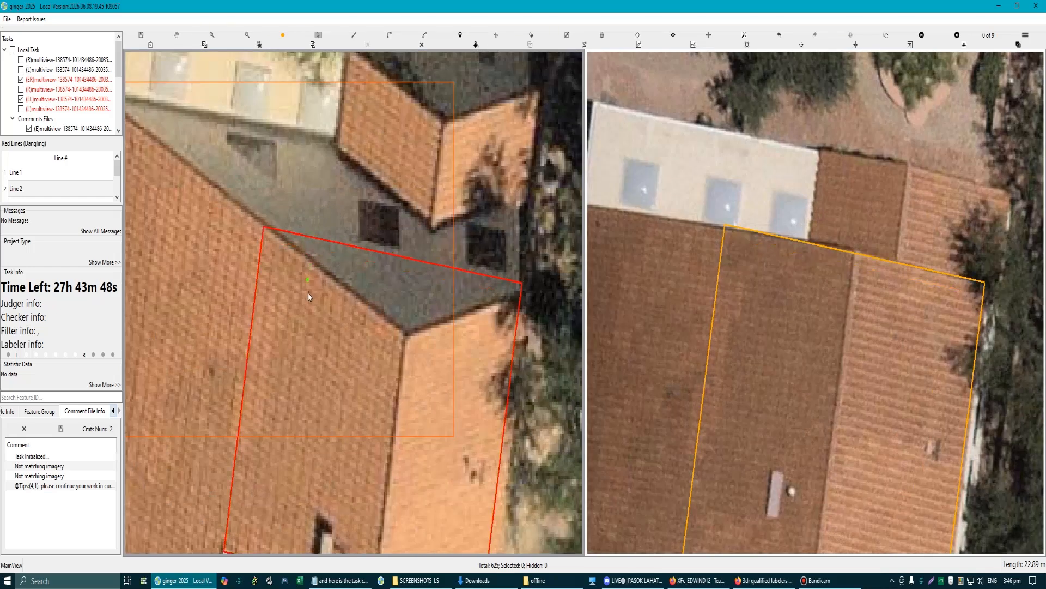
Step: Examine the rectangle's upper-left corner, its lower-left corner at the roof notch, and its eave side in both views
{"action": "scroll", "coordinate": [308, 297], "scroll_direction": "down", "scroll_amount": 3}
{"action": "scroll", "coordinate": [352, 316], "scroll_direction": "up", "scroll_amount": 2}
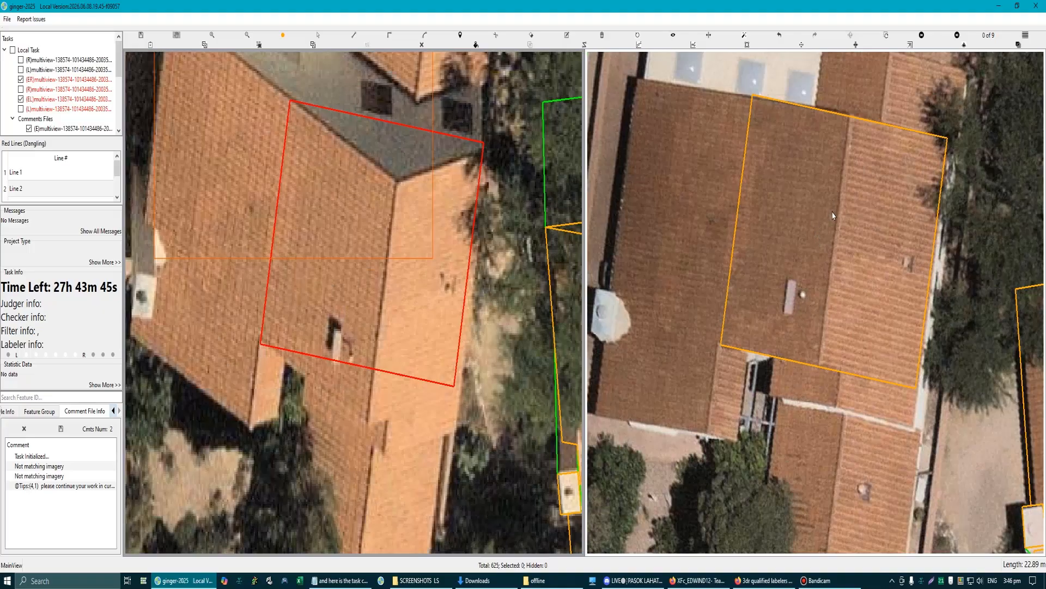
{"action": "scroll", "coordinate": [836, 209], "scroll_direction": "up", "scroll_amount": 3}
{"action": "scroll", "coordinate": [733, 164], "scroll_direction": "up", "scroll_amount": 2}
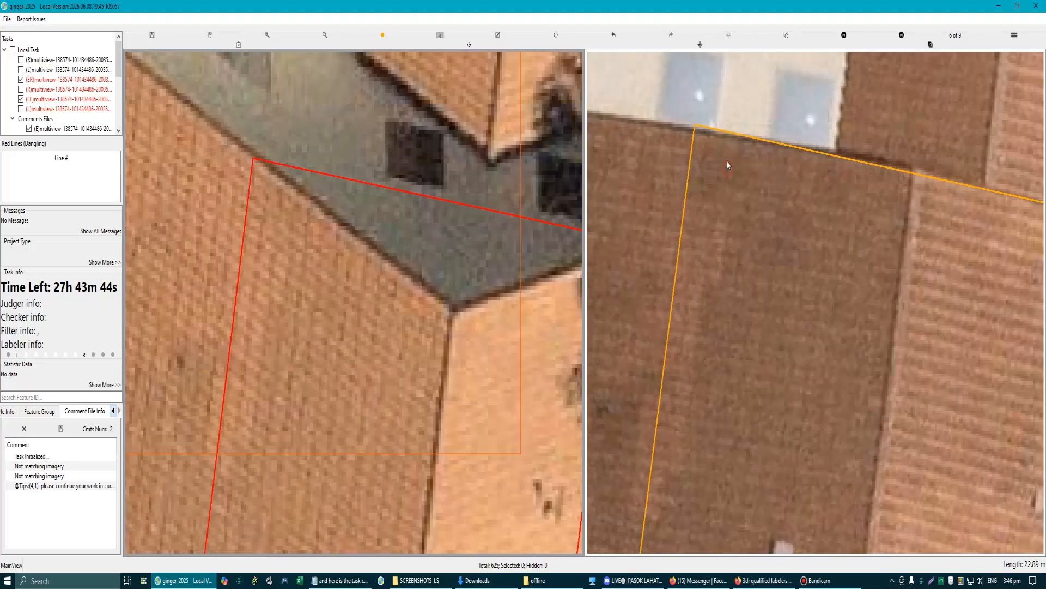
{"action": "left_click", "coordinate": [724, 170]}
{"action": "scroll", "coordinate": [754, 229], "scroll_direction": "down", "scroll_amount": 3}
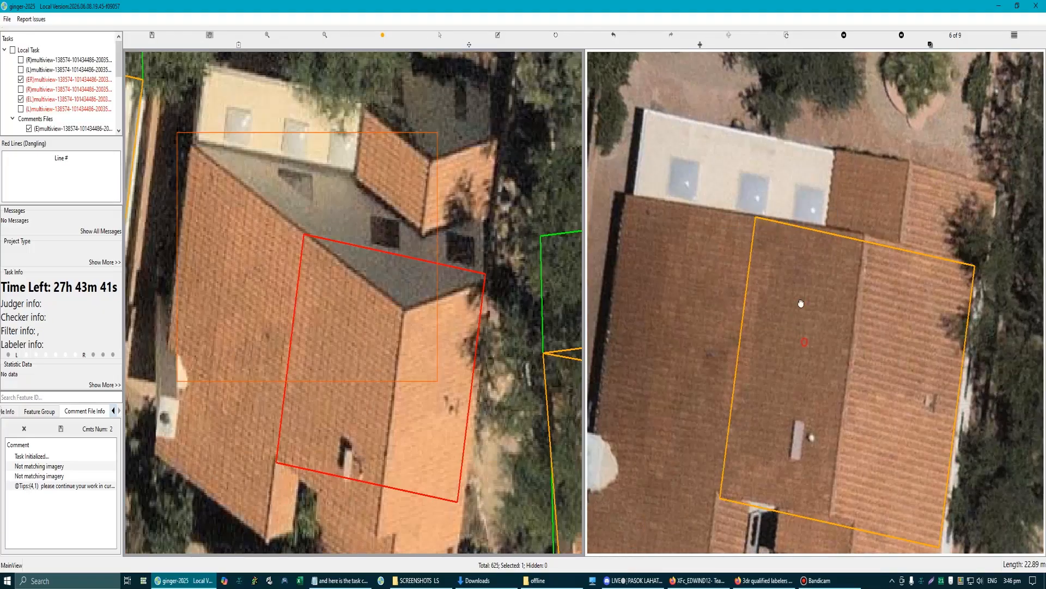
{"action": "scroll", "coordinate": [295, 407], "scroll_direction": "up", "scroll_amount": 3}
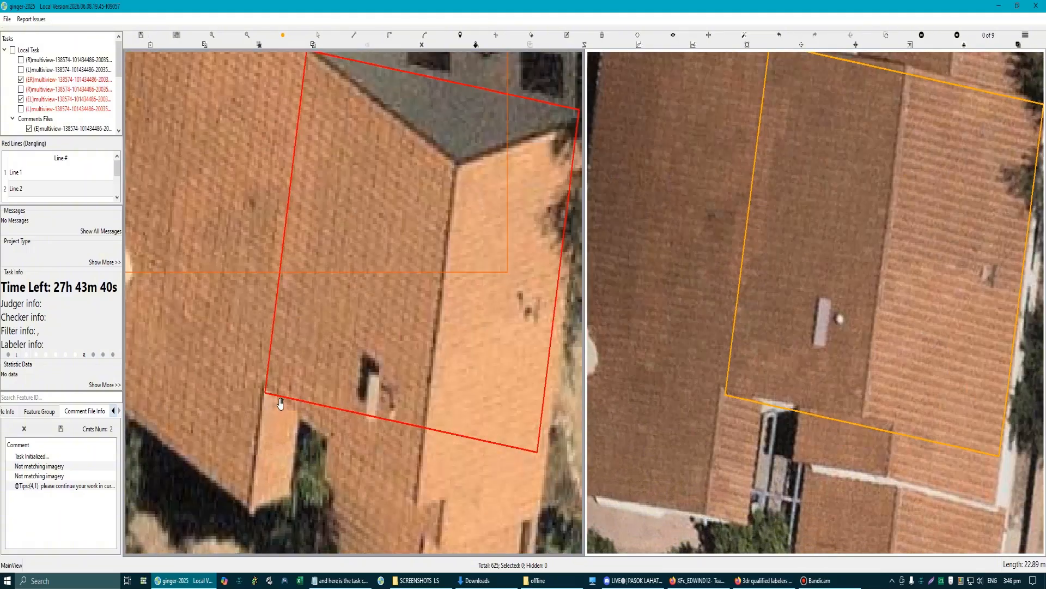
{"action": "scroll", "coordinate": [284, 383], "scroll_direction": "down", "scroll_amount": 3}
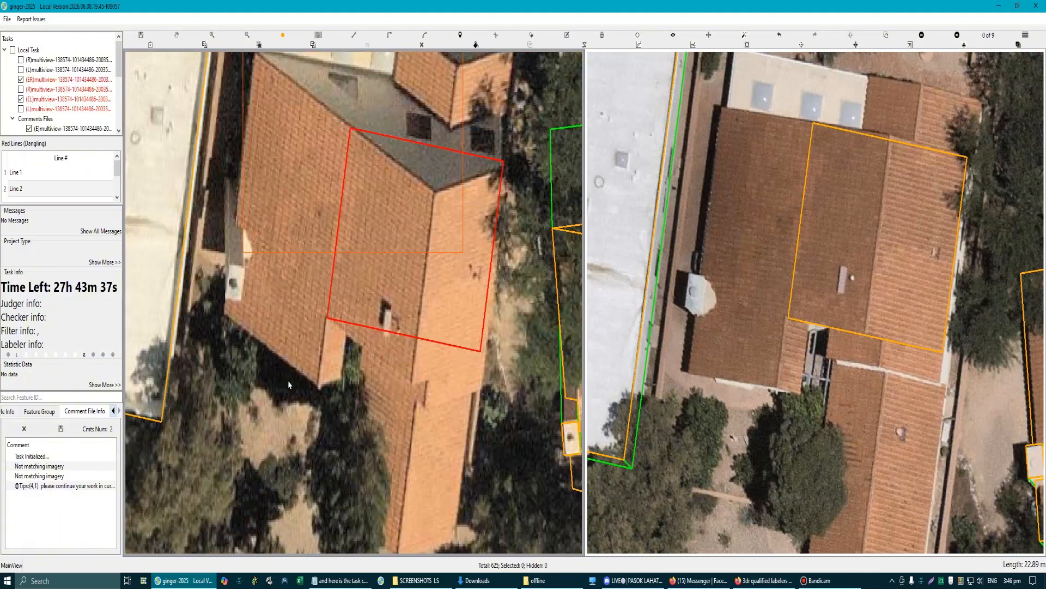
{"action": "scroll", "coordinate": [872, 302], "scroll_direction": "up", "scroll_amount": 2}
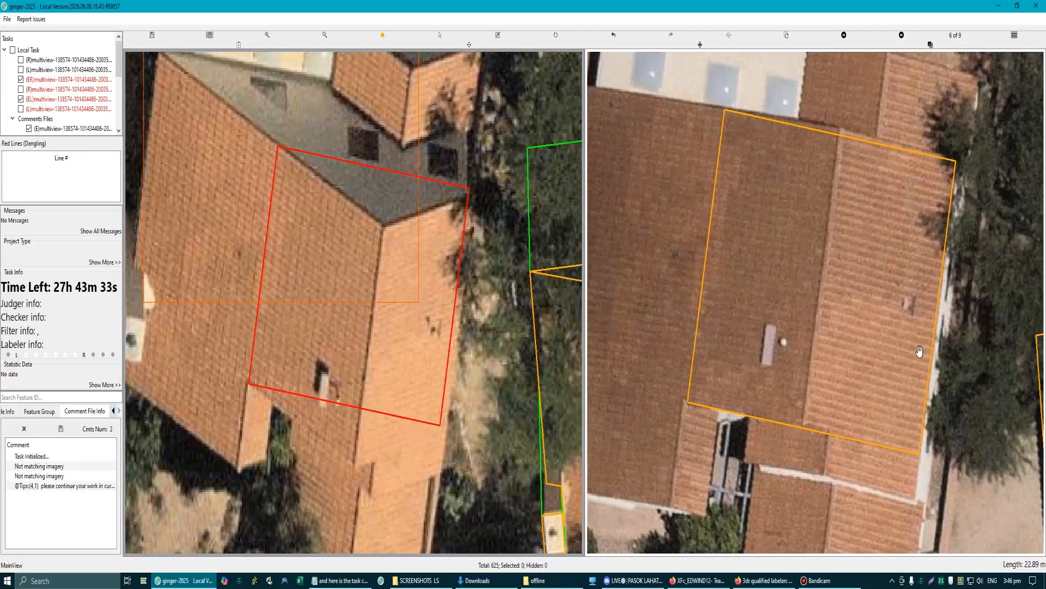
{"action": "scroll", "coordinate": [880, 280], "scroll_direction": "up", "scroll_amount": 3}
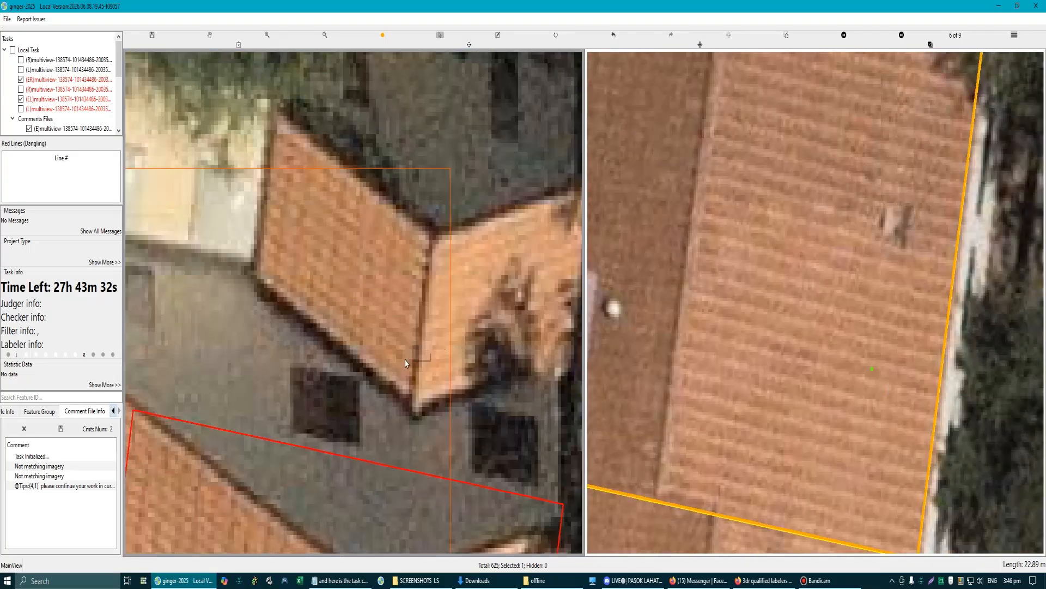
Step: Move the rectangle's eave-side edge slightly outward to follow the eave of the lit roof slope, checking the roof with outlines hidden
{"action": "scroll", "coordinate": [416, 354], "scroll_direction": "down", "scroll_amount": 3}
{"action": "scroll", "coordinate": [381, 294], "scroll_direction": "up", "scroll_amount": 4}
{"action": "scroll", "coordinate": [376, 300], "scroll_direction": "down", "scroll_amount": 3}
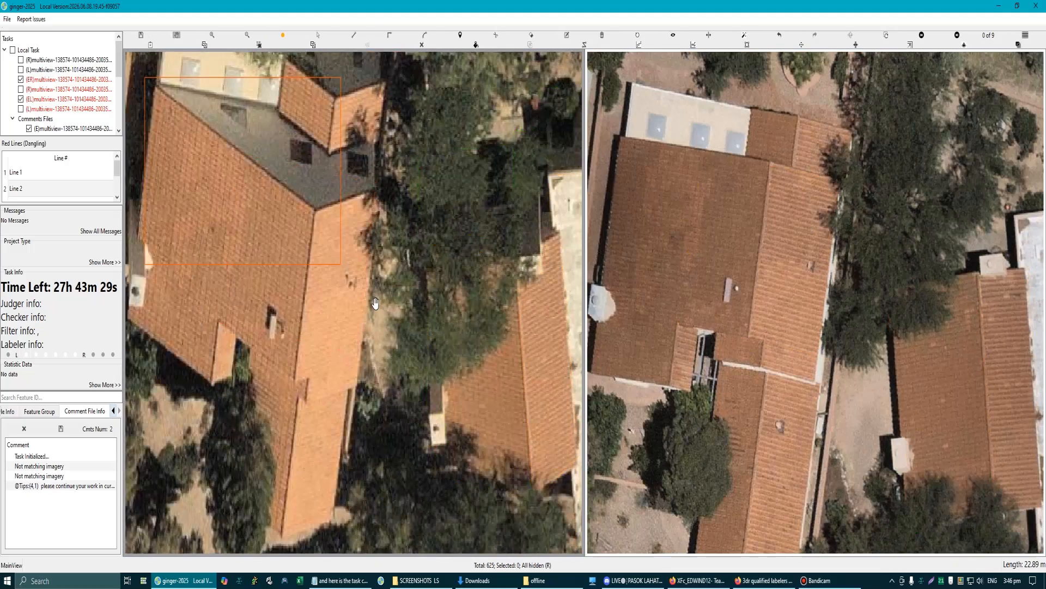
{"action": "scroll", "coordinate": [363, 305], "scroll_direction": "up", "scroll_amount": 3}
{"action": "scroll", "coordinate": [366, 315], "scroll_direction": "down", "scroll_amount": 2}
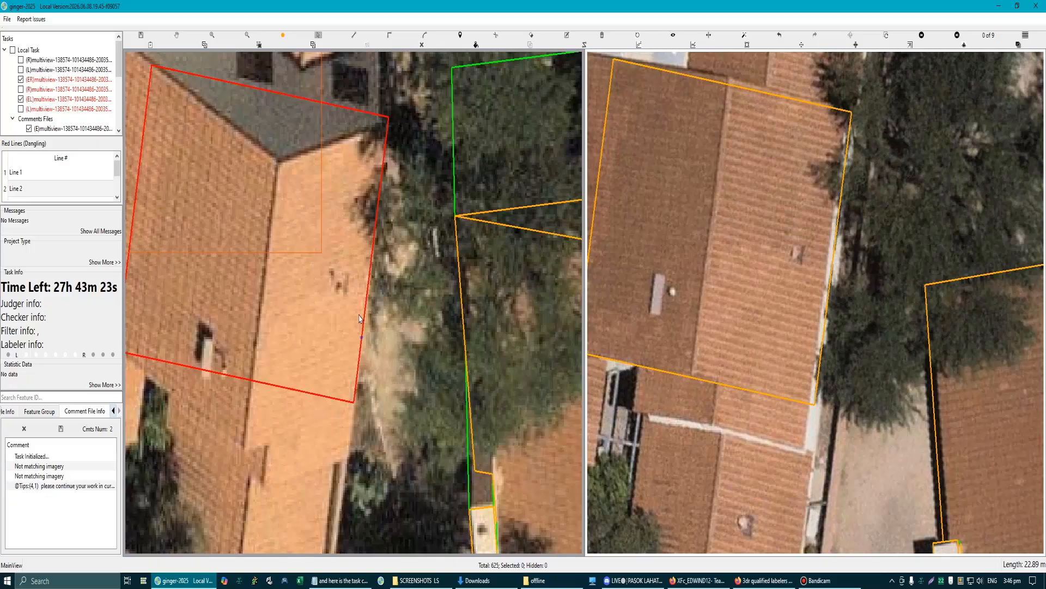
{"action": "scroll", "coordinate": [360, 319], "scroll_direction": "up", "scroll_amount": 2}
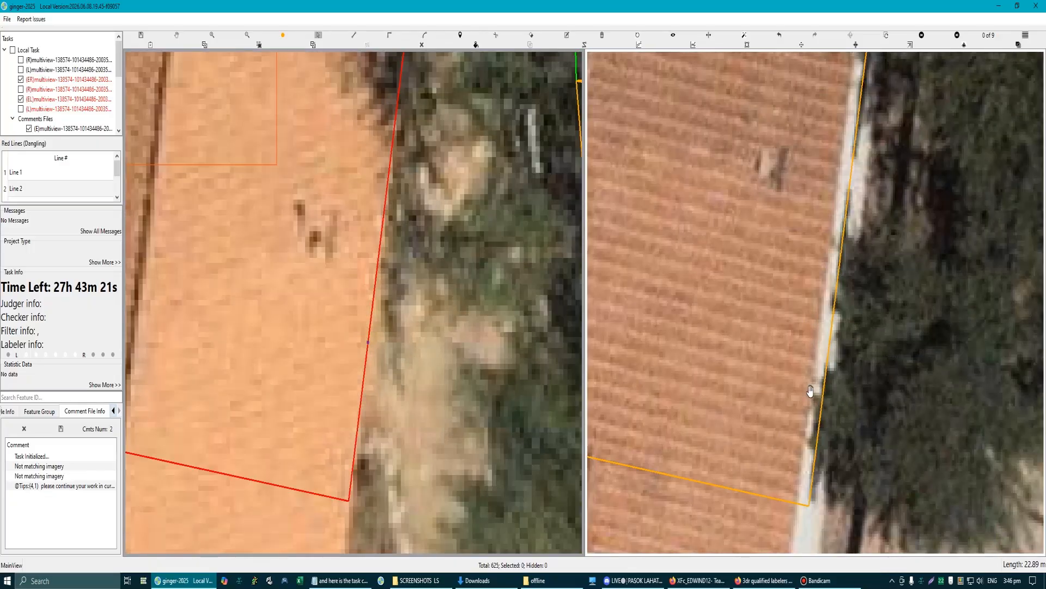
Step: Check the adjusted rectangle against the roof edges in the sixth and seventh comparison images
{"action": "scroll", "coordinate": [784, 399], "scroll_direction": "down", "scroll_amount": 8}
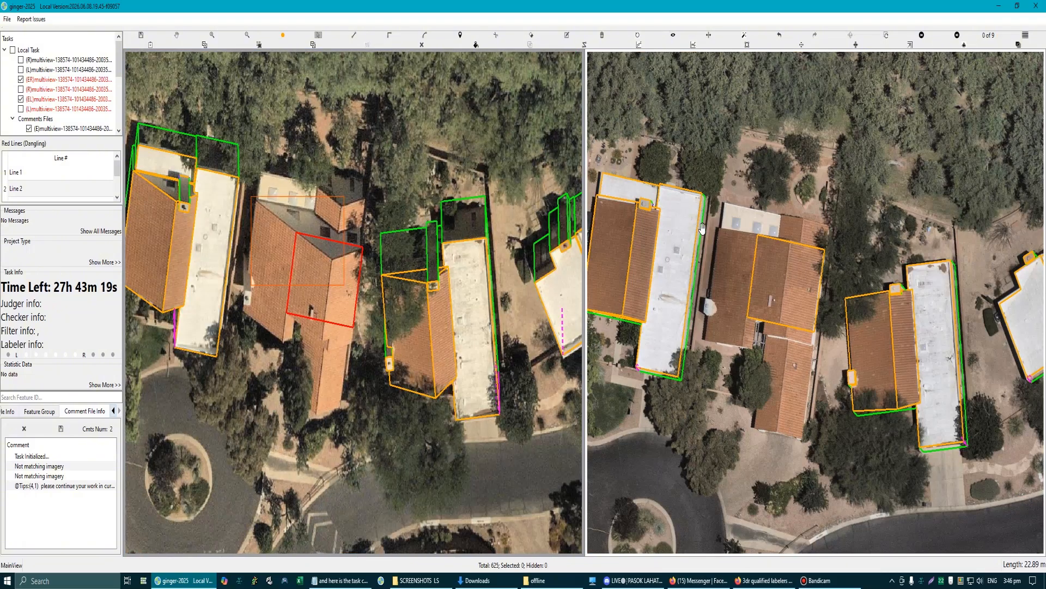
{"action": "left_click", "coordinate": [763, 239]}
{"action": "scroll", "coordinate": [763, 240], "scroll_direction": "up", "scroll_amount": 4}
{"action": "scroll", "coordinate": [783, 243], "scroll_direction": "up", "scroll_amount": 2}
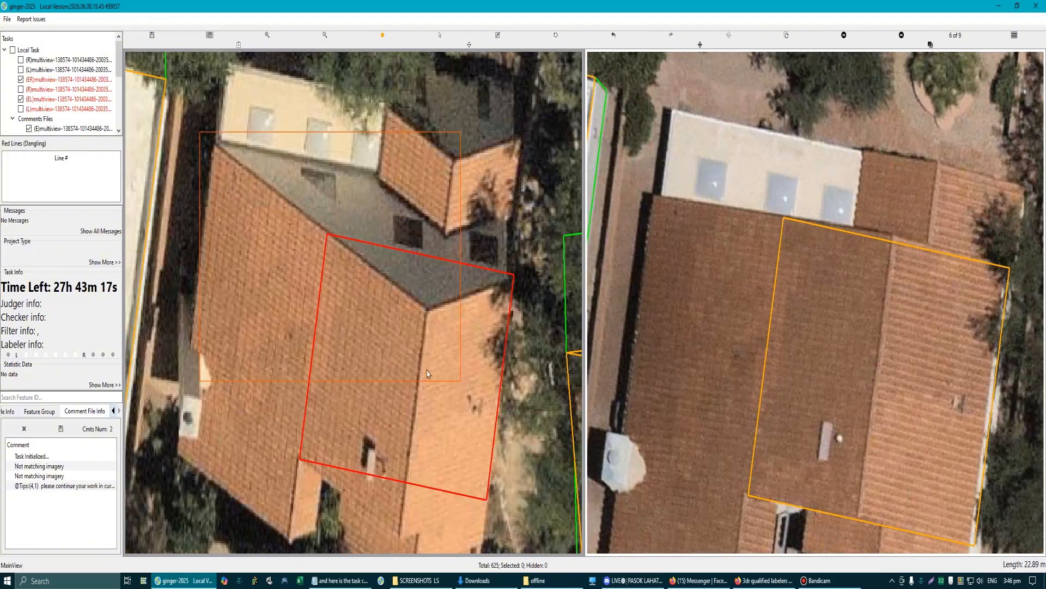
{"action": "scroll", "coordinate": [467, 374], "scroll_direction": "down", "scroll_amount": 3}
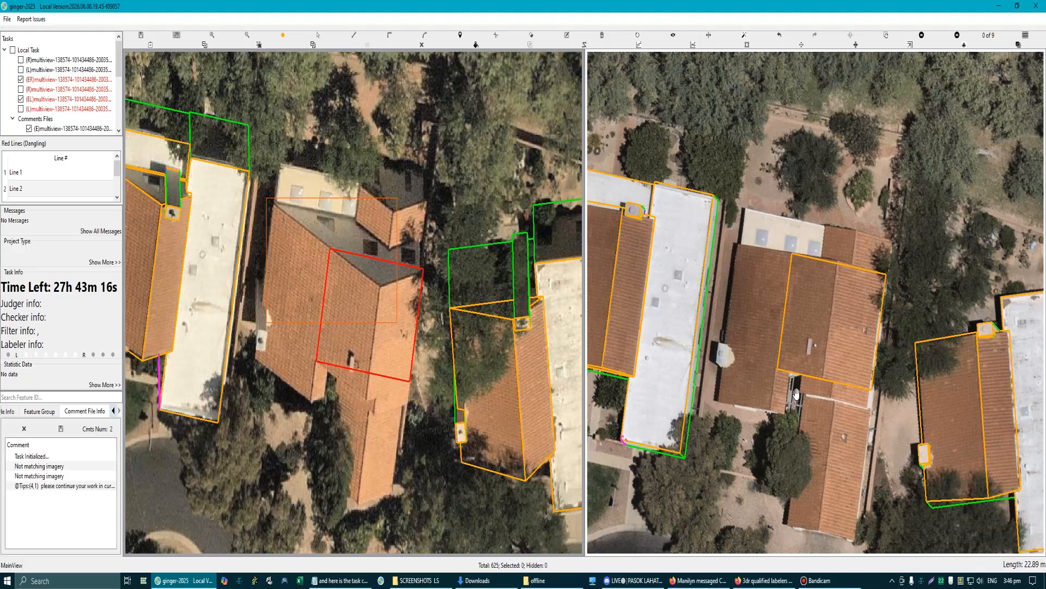
{"action": "key", "text": "Right"}
{"action": "scroll", "coordinate": [844, 330], "scroll_direction": "up", "scroll_amount": 2}
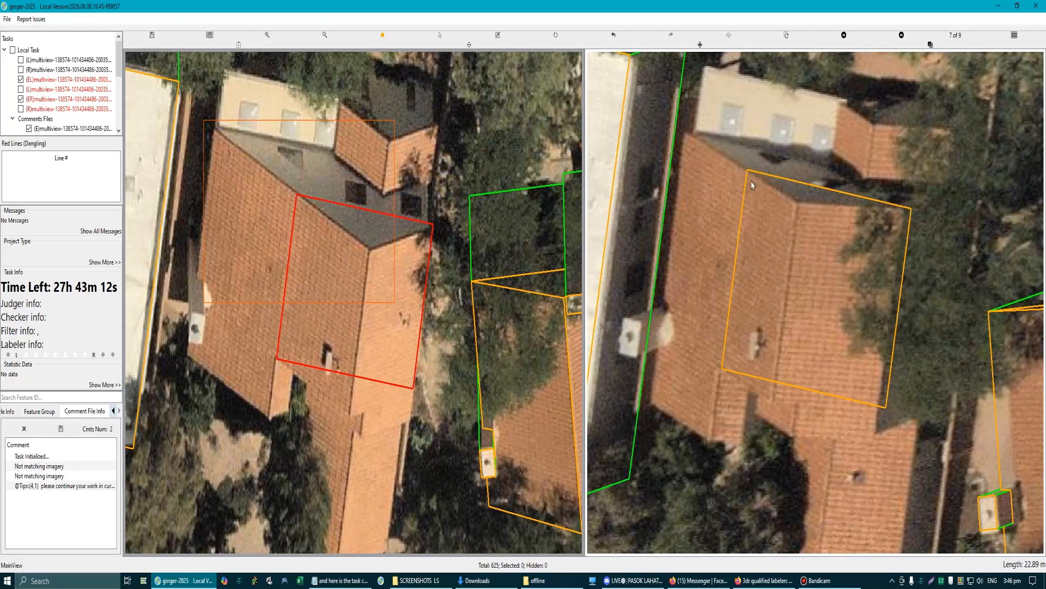
Step: Cycle the comparison view to the first, second and third images and check the adjusted rectangle's fit in each
{"action": "key", "text": "Right"}
{"action": "key", "text": "Right"}
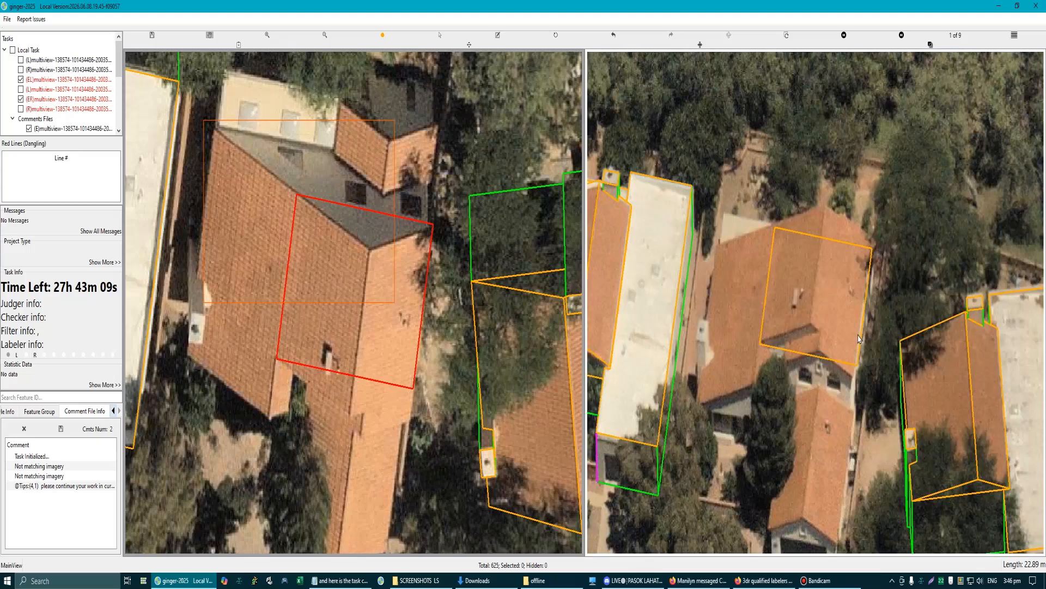
{"action": "scroll", "coordinate": [859, 317], "scroll_direction": "up", "scroll_amount": 2}
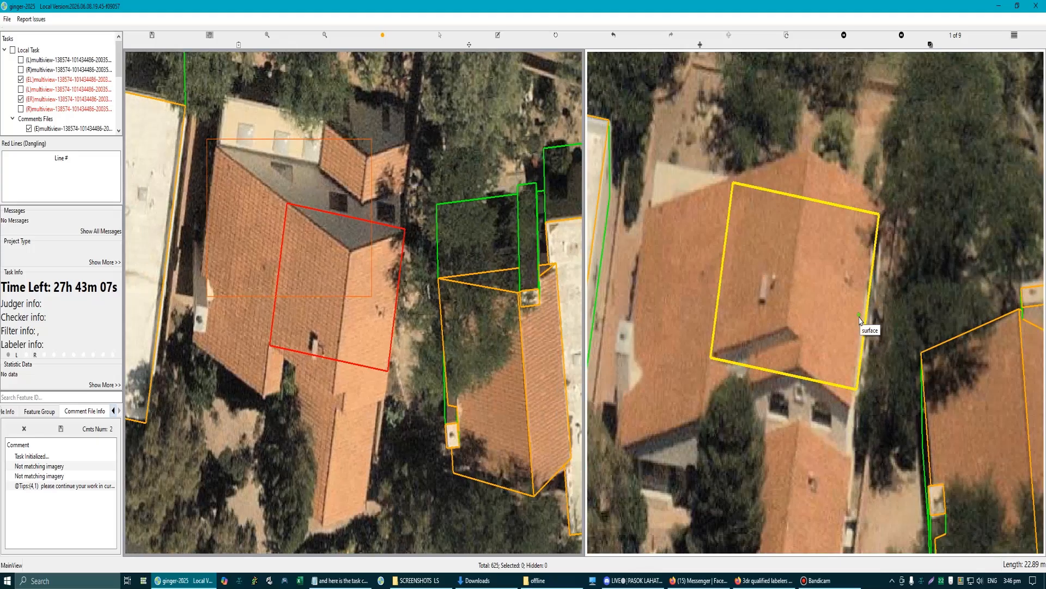
{"action": "key", "text": "Right"}
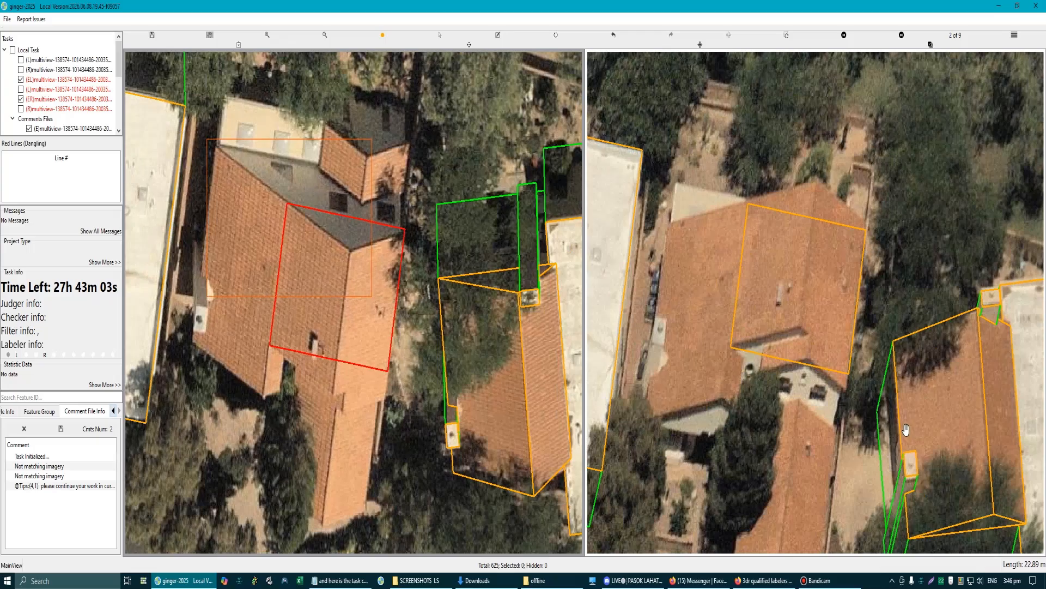
{"action": "key", "text": "Right"}
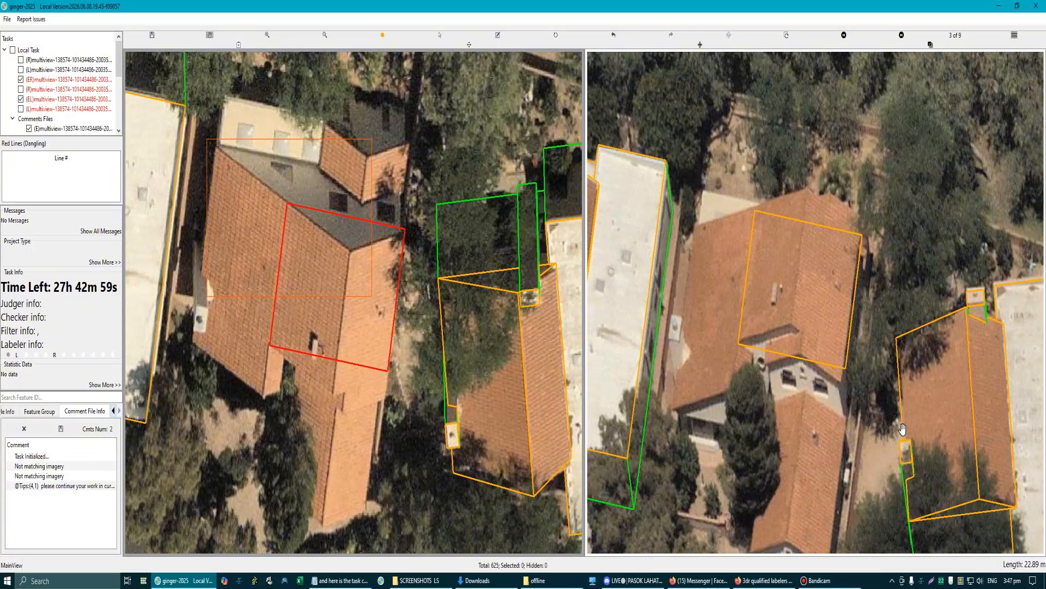
Step: Capture the third comparison image, mark the rectangle's two left corners and eave-side edge with red arrows, and discard the capture
{"action": "key", "text": "Print"}
{"action": "left_click_drag", "start_coordinate": [622, 75], "coordinate": [973, 522]}
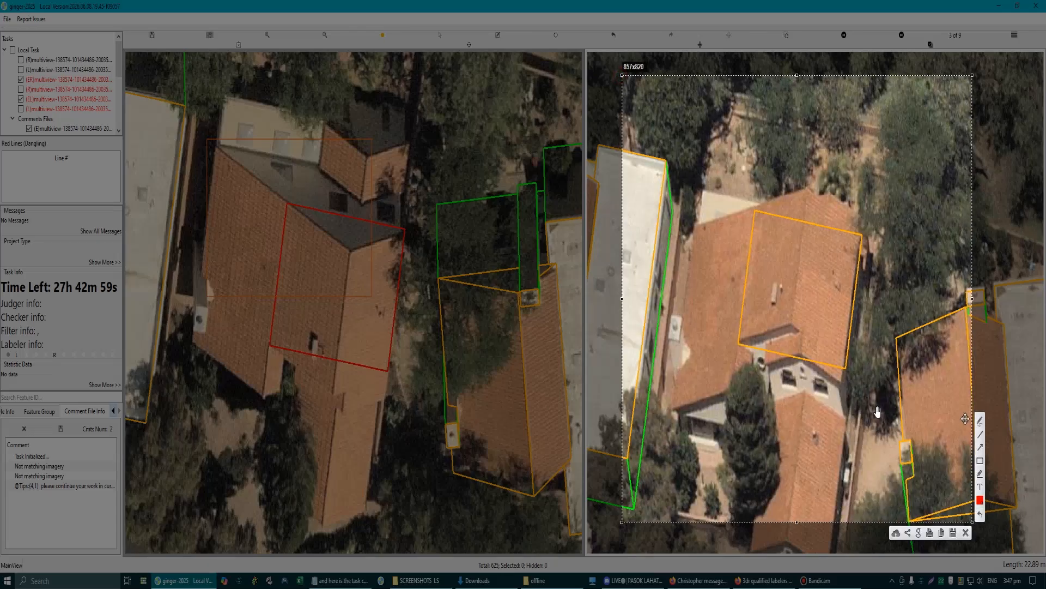
{"action": "left_click_drag", "start_coordinate": [879, 257], "coordinate": [858, 277]}
{"action": "left_click_drag", "start_coordinate": [712, 368], "coordinate": [737, 343]}
{"action": "left_click_drag", "start_coordinate": [741, 175], "coordinate": [754, 209]}
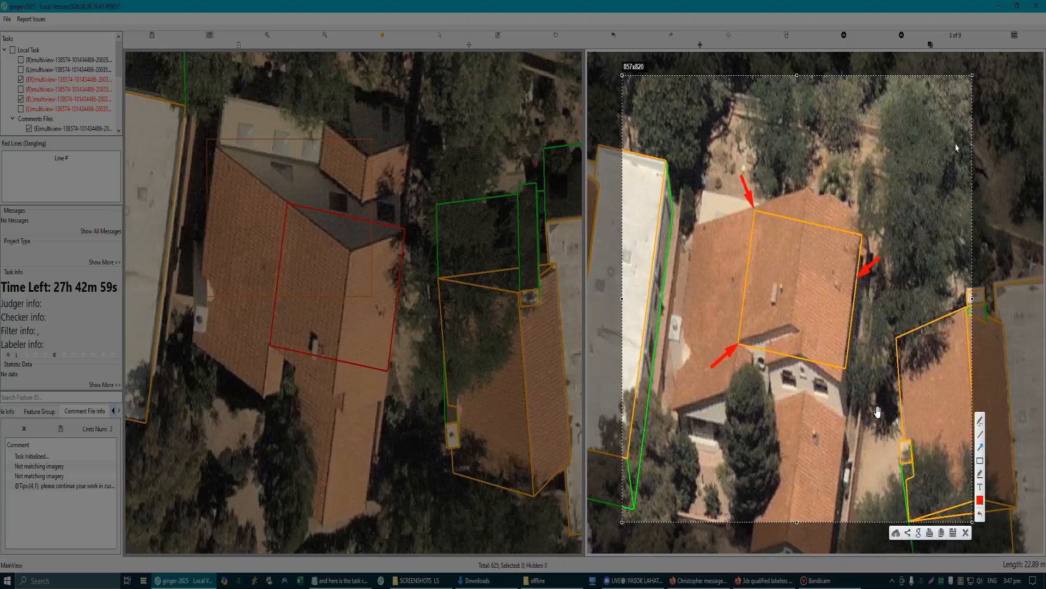
{"action": "left_click", "coordinate": [966, 532]}
Step: Nudge the roof rectangle's upper-left corner and left edge onto the slanted tile edge beside the grey wall, checking with outlines hidden
{"action": "scroll", "coordinate": [283, 212], "scroll_direction": "up", "scroll_amount": 6}
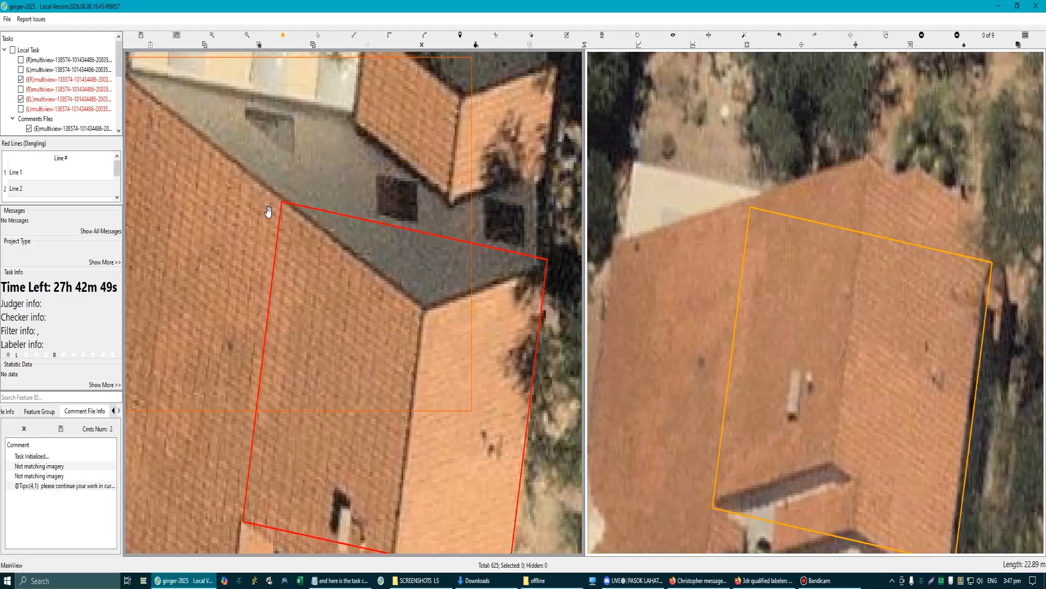
{"action": "scroll", "coordinate": [283, 213], "scroll_direction": "up", "scroll_amount": 2}
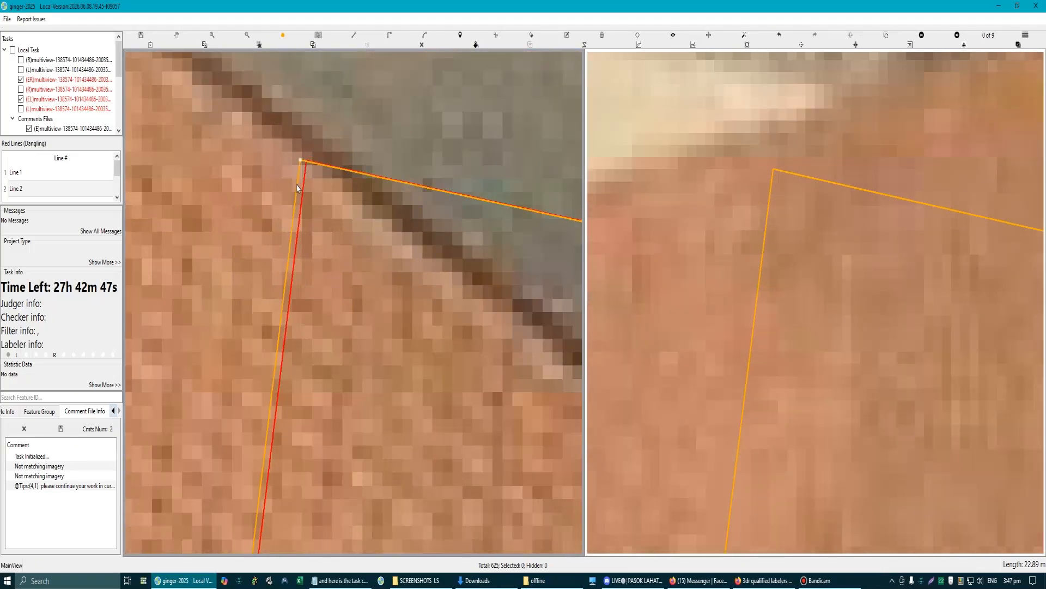
{"action": "scroll", "coordinate": [353, 294], "scroll_direction": "up", "scroll_amount": 4}
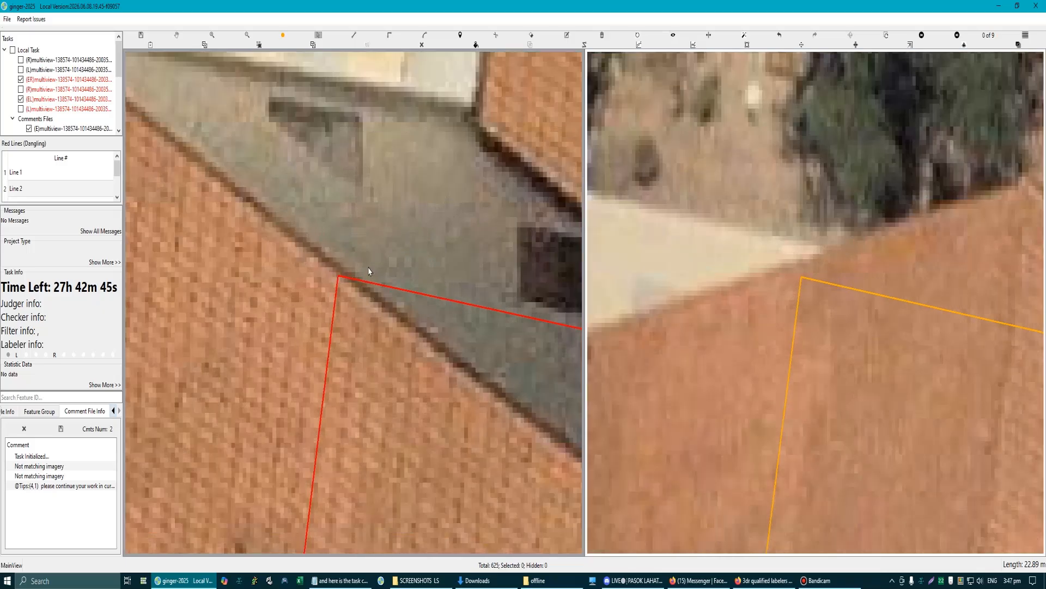
{"action": "left_click", "coordinate": [334, 284]}
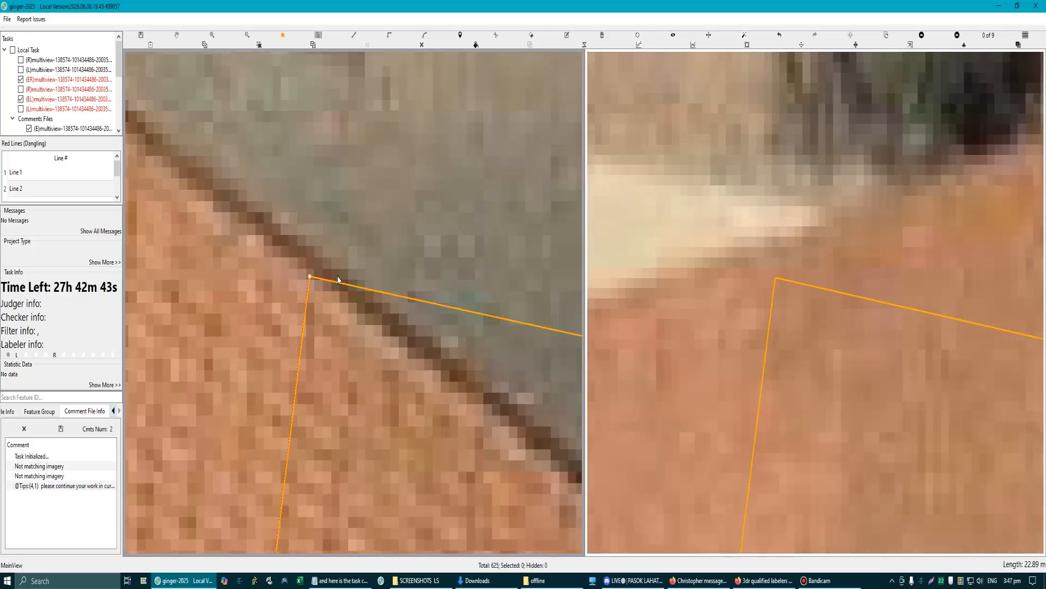
{"action": "scroll", "coordinate": [339, 280], "scroll_direction": "down", "scroll_amount": 5}
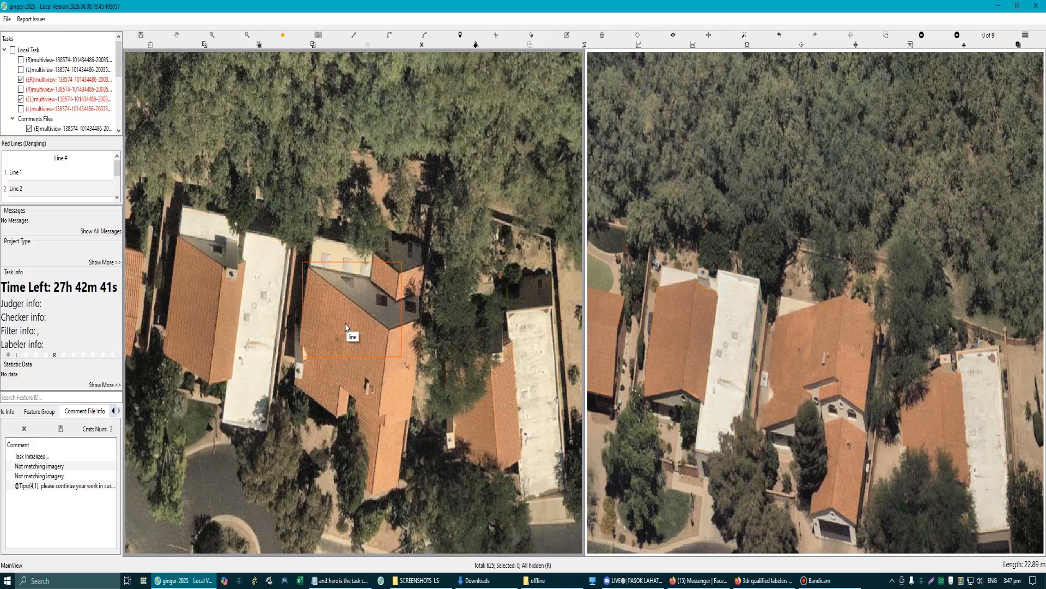
{"action": "scroll", "coordinate": [360, 290], "scroll_direction": "up", "scroll_amount": 5}
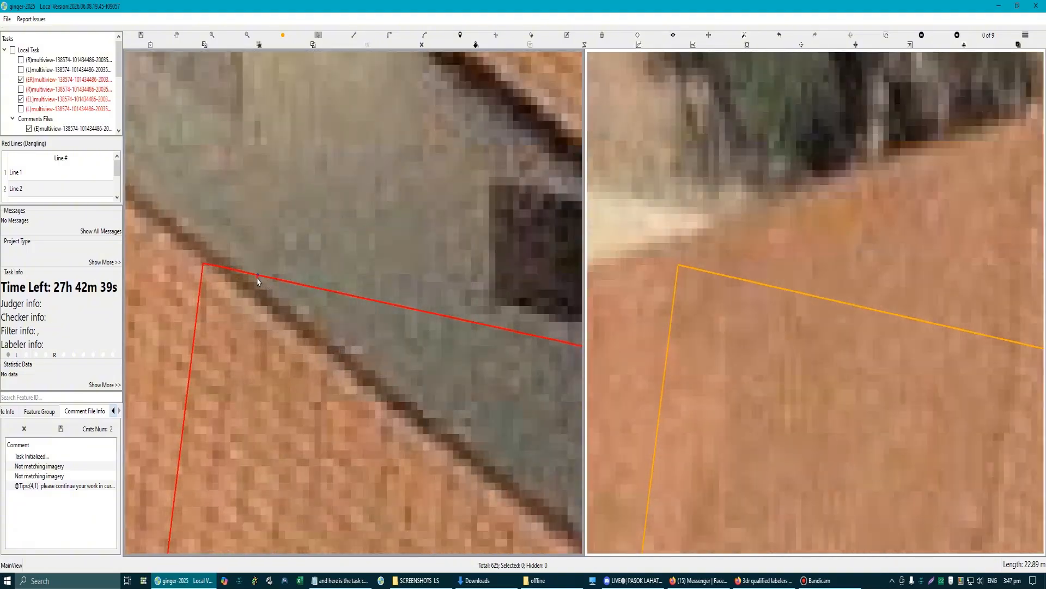
{"action": "left_click_drag", "start_coordinate": [264, 268], "coordinate": [262, 270]}
{"action": "scroll", "coordinate": [256, 277], "scroll_direction": "down", "scroll_amount": 2}
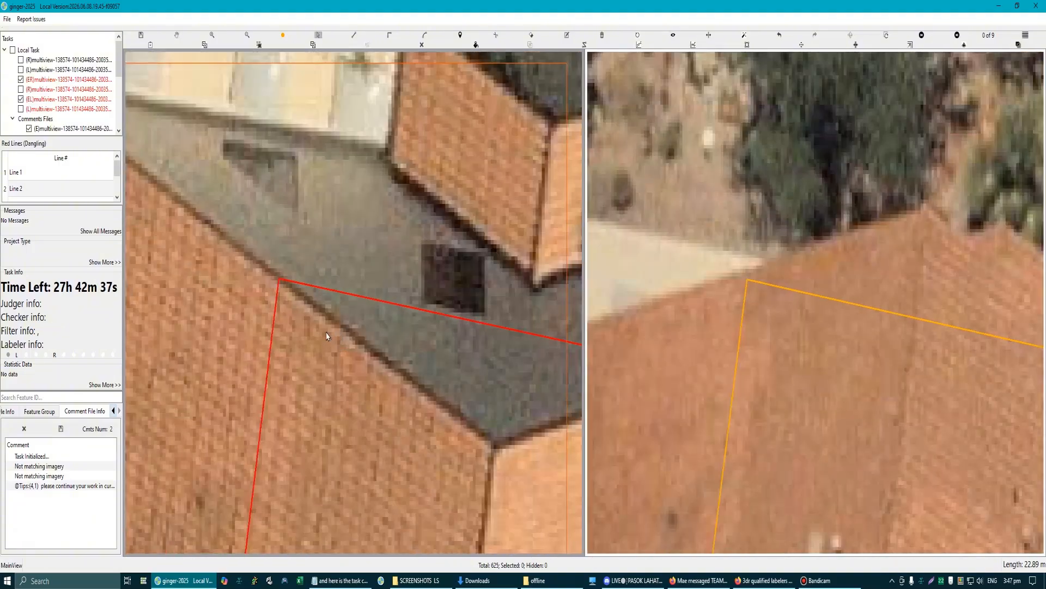
{"action": "scroll", "coordinate": [283, 282], "scroll_direction": "up", "scroll_amount": 1}
{"action": "key", "text": "l"}
{"action": "left_click", "coordinate": [272, 279]}
{"action": "scroll", "coordinate": [292, 294], "scroll_direction": "down", "scroll_amount": 1}
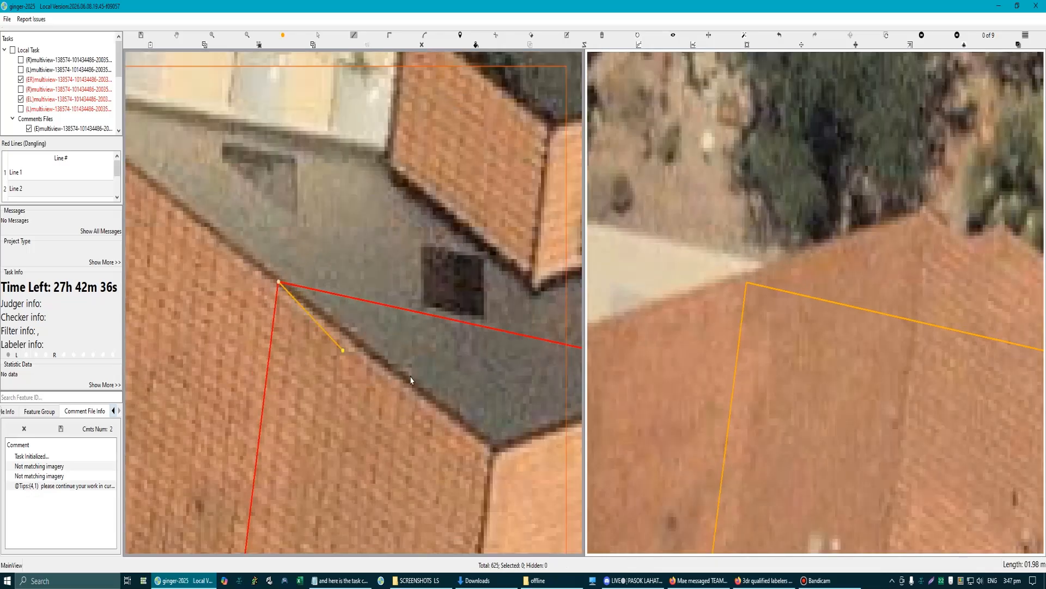
{"action": "key", "text": "Escape"}
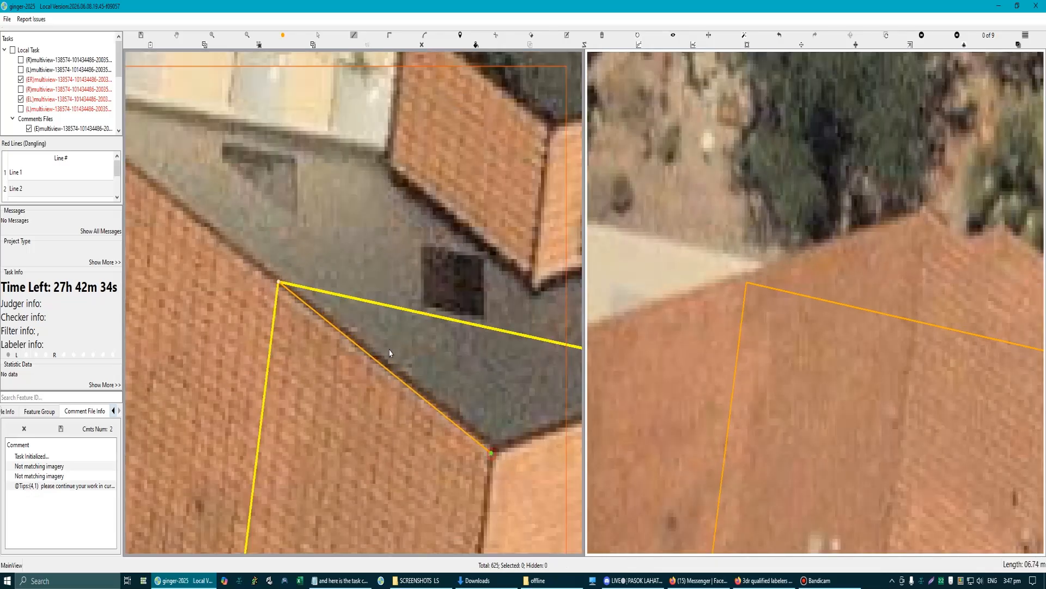
Step: Fine-tune the rectangle's upper-left corner against the slanted roof edge
{"action": "scroll", "coordinate": [295, 282], "scroll_direction": "up", "scroll_amount": 3}
{"action": "scroll", "coordinate": [294, 282], "scroll_direction": "up", "scroll_amount": 2}
{"action": "key", "text": "s"}
{"action": "left_click_drag", "start_coordinate": [252, 278], "coordinate": [253, 293]}
{"action": "key", "text": "Escape"}
{"action": "scroll", "coordinate": [302, 332], "scroll_direction": "down", "scroll_amount": 5}
{"action": "left_click_drag", "start_coordinate": [405, 394], "coordinate": [358, 311]}
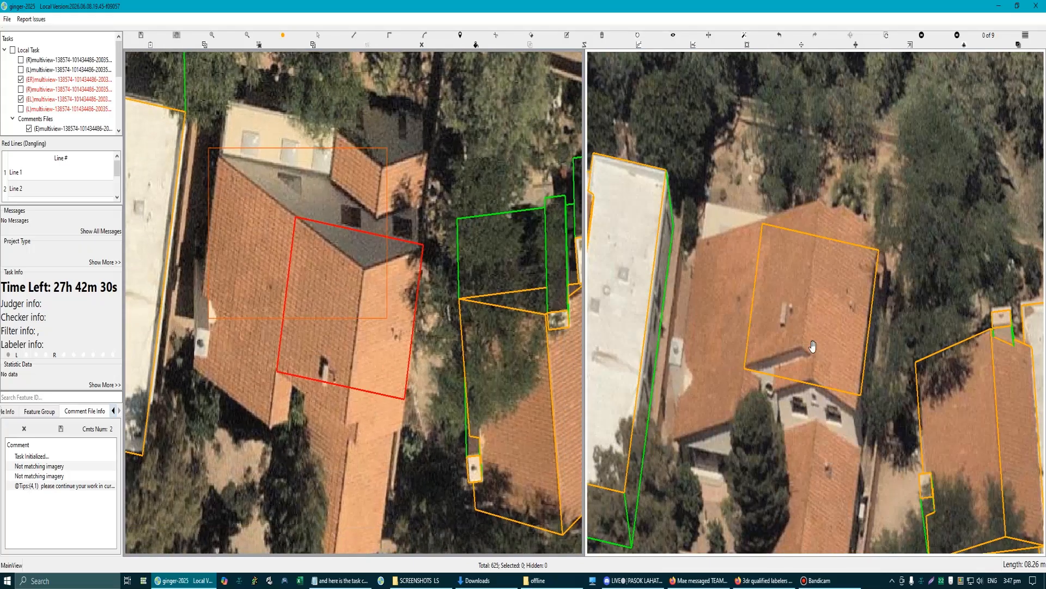
Step: Cycle the comparison view up to the sixth image and check the adjusted rectangle against the roof edges
{"action": "scroll", "coordinate": [812, 346], "scroll_direction": "down", "scroll_amount": 1}
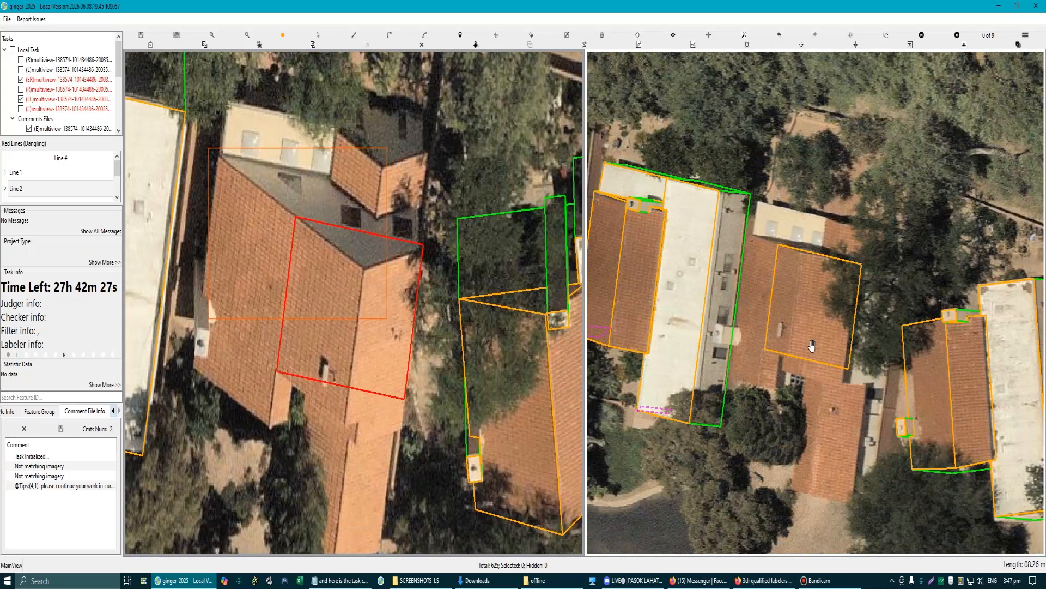
{"action": "scroll", "coordinate": [812, 346], "scroll_direction": "down", "scroll_amount": 1}
{"action": "scroll", "coordinate": [812, 345], "scroll_direction": "up", "scroll_amount": 2}
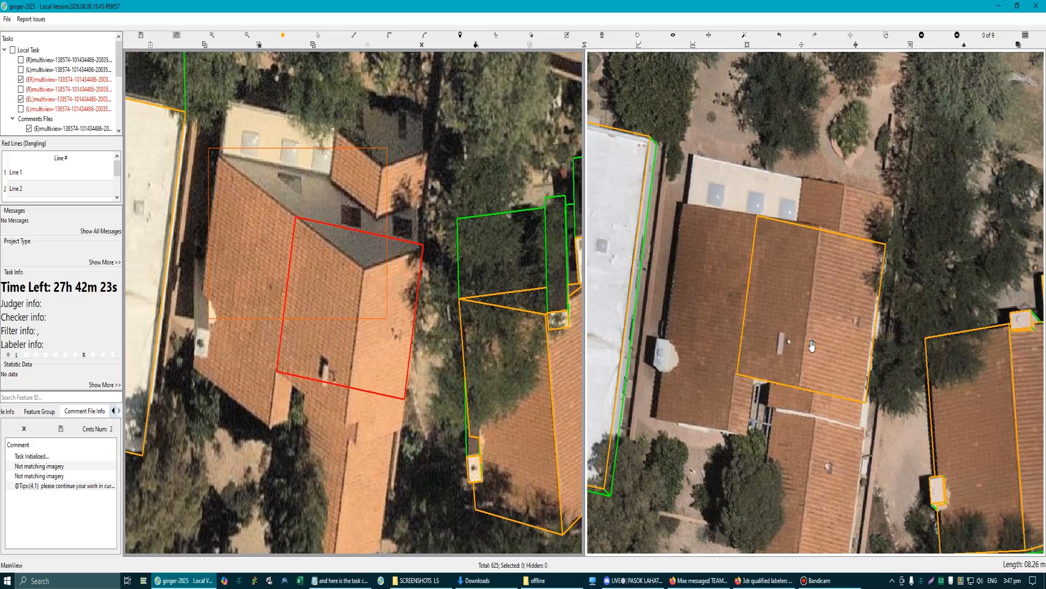
{"action": "scroll", "coordinate": [817, 342], "scroll_direction": "up", "scroll_amount": 2}
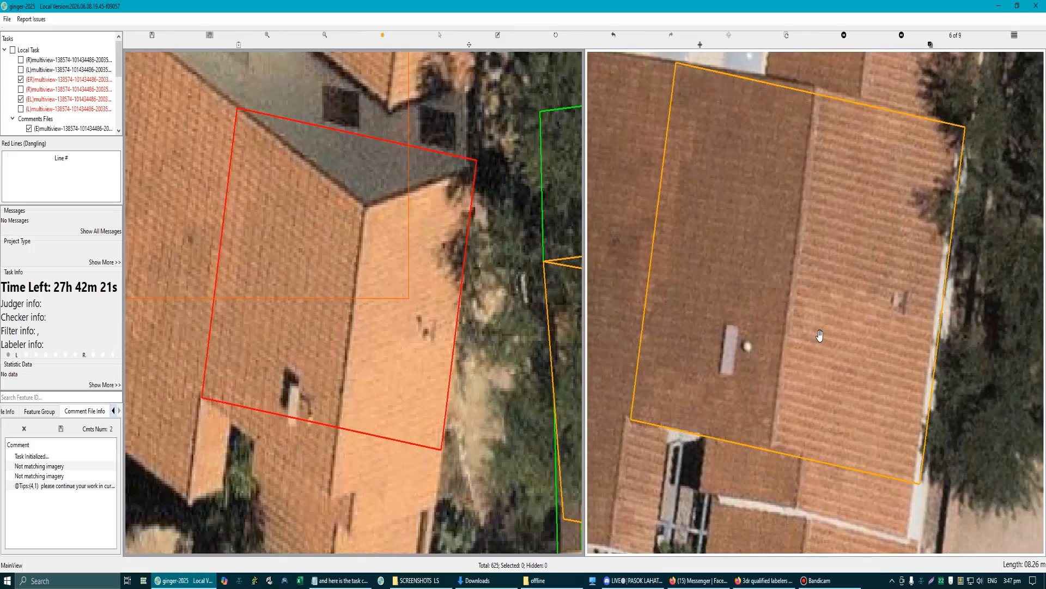
{"action": "scroll", "coordinate": [820, 335], "scroll_direction": "down", "scroll_amount": 2}
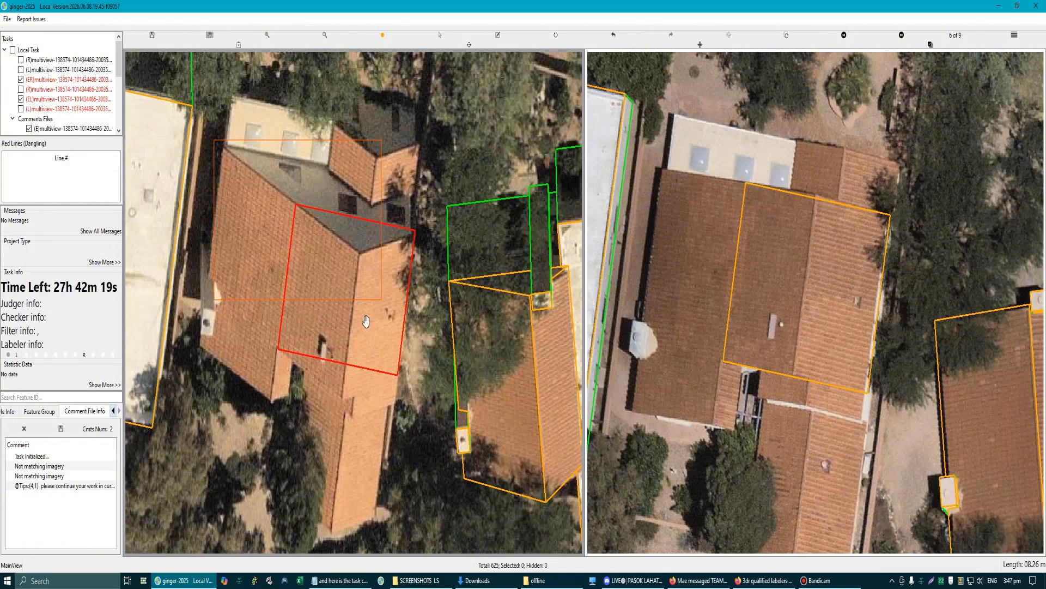
{"action": "scroll", "coordinate": [334, 313], "scroll_direction": "down", "scroll_amount": 3}
{"action": "scroll", "coordinate": [341, 305], "scroll_direction": "up", "scroll_amount": 3}
Step: Extrude the fitted roof rectangle down to the ground to form the house's walls
{"action": "left_click", "coordinate": [345, 192]}
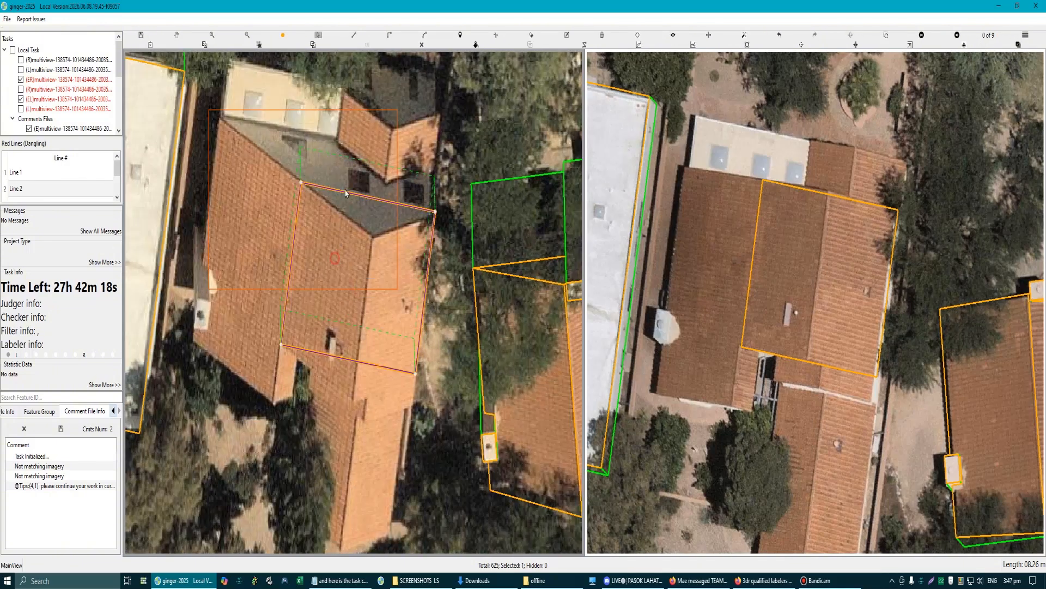
{"action": "key", "text": "Return"}
{"action": "scroll", "coordinate": [350, 305], "scroll_direction": "down", "scroll_amount": 3}
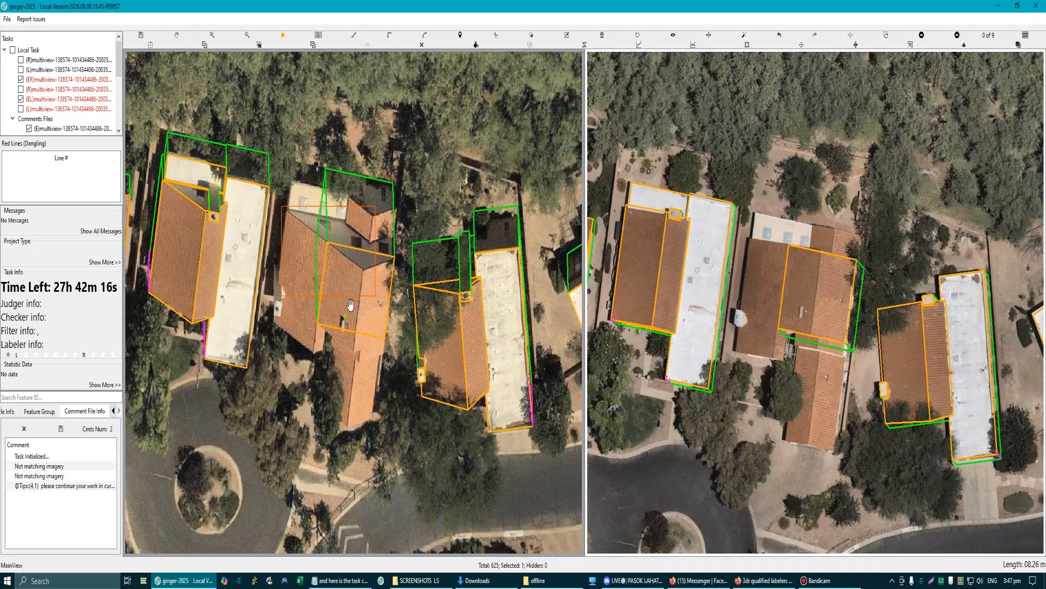
Step: Draw a ridge line parallel to the rectangle's left side, from the grey wall's lower point down to the roof step
{"action": "scroll", "coordinate": [357, 300], "scroll_direction": "up", "scroll_amount": 3}
{"action": "scroll", "coordinate": [365, 313], "scroll_direction": "up", "scroll_amount": 2}
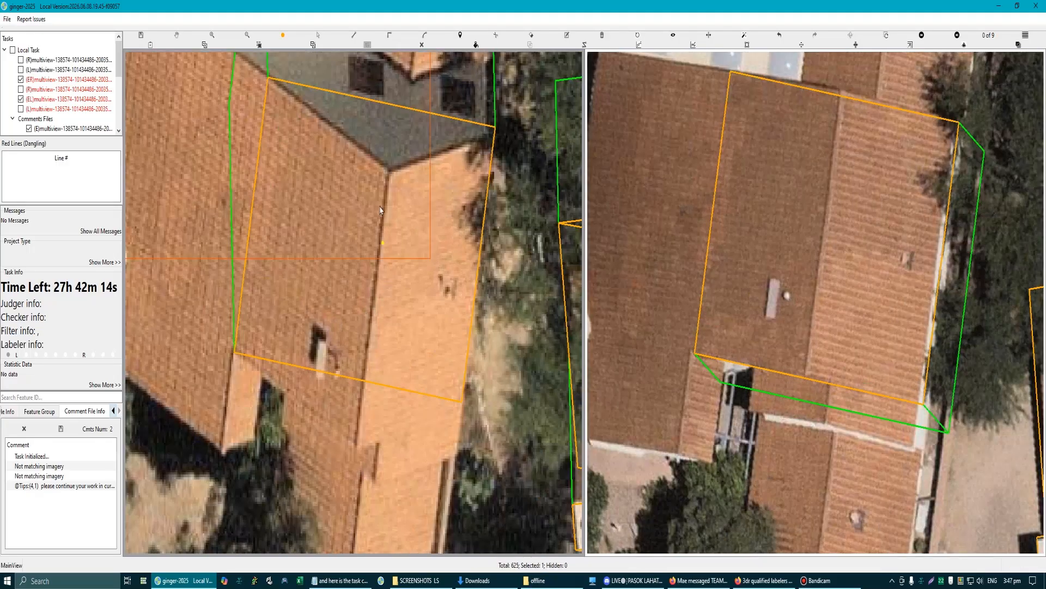
{"action": "left_click", "coordinate": [389, 172]}
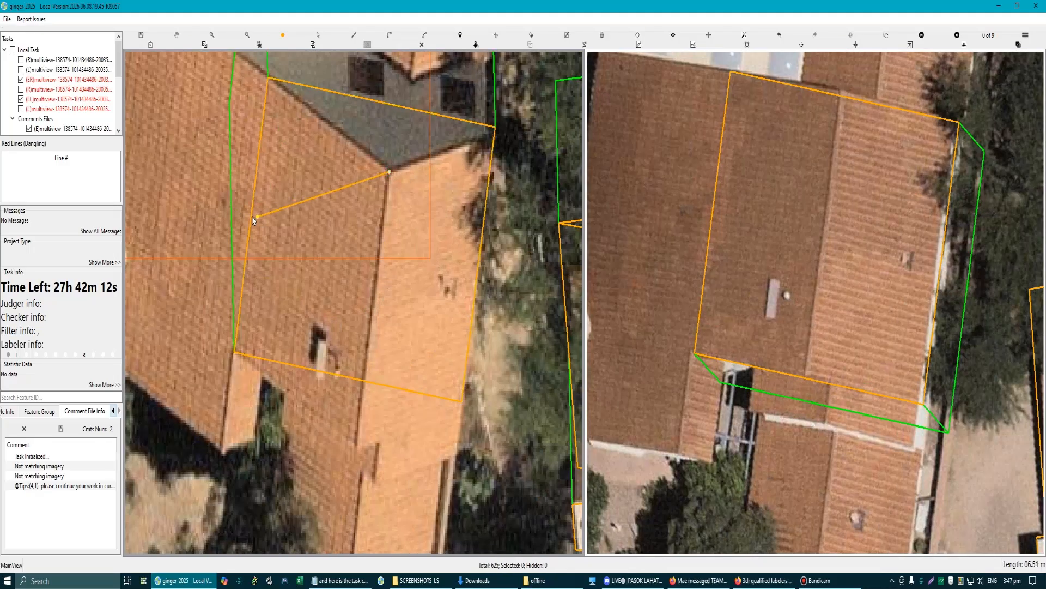
{"action": "key", "text": "p"}
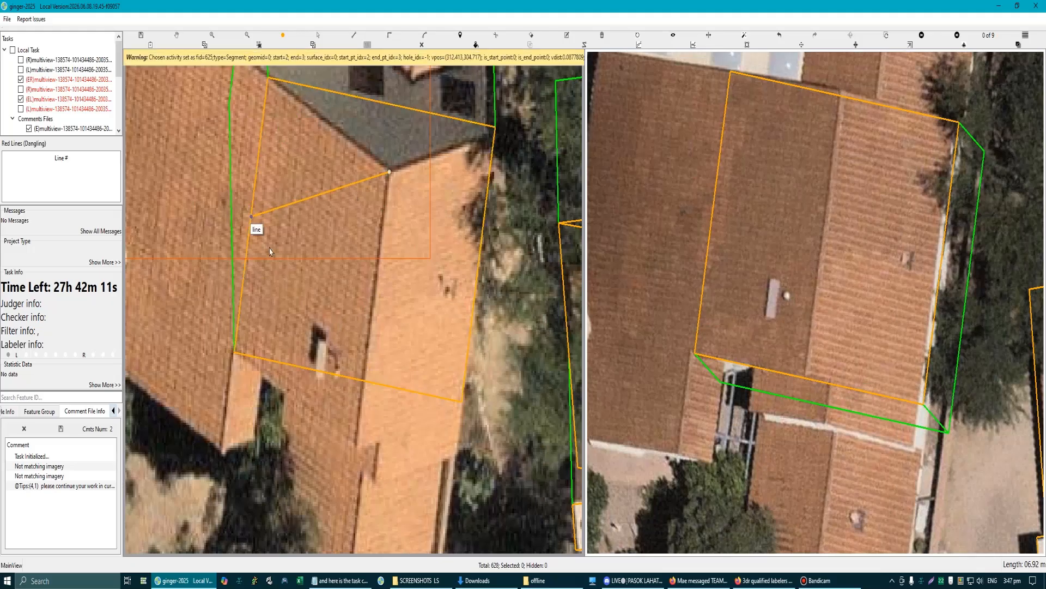
{"action": "left_click", "coordinate": [356, 445]}
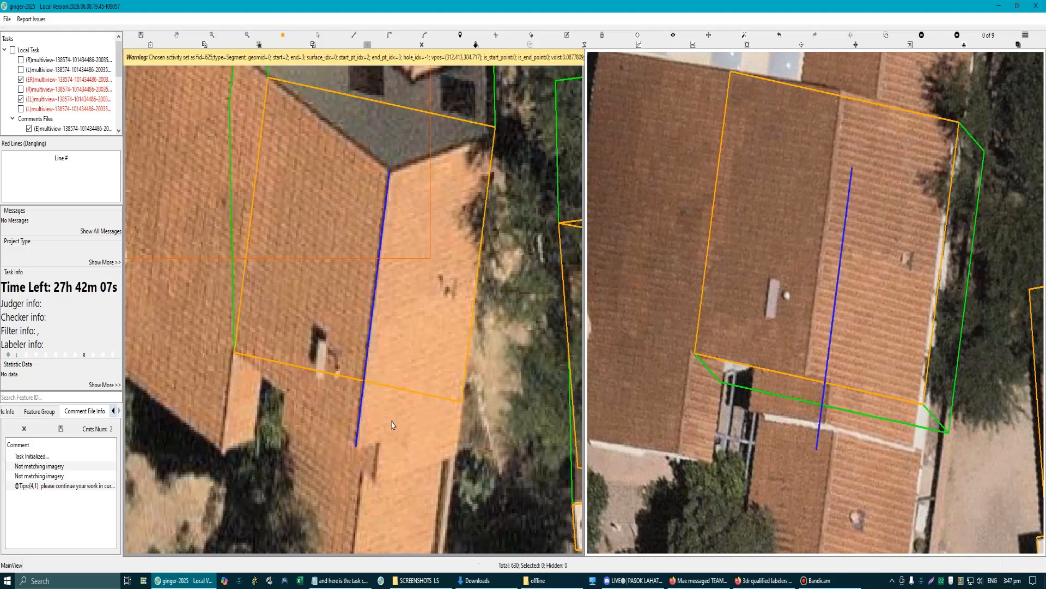
Step: Move the ridge line onto the roof ridge in the sixth comparison image
{"action": "scroll", "coordinate": [393, 425], "scroll_direction": "down", "scroll_amount": 3}
{"action": "scroll", "coordinate": [833, 296], "scroll_direction": "up", "scroll_amount": 3}
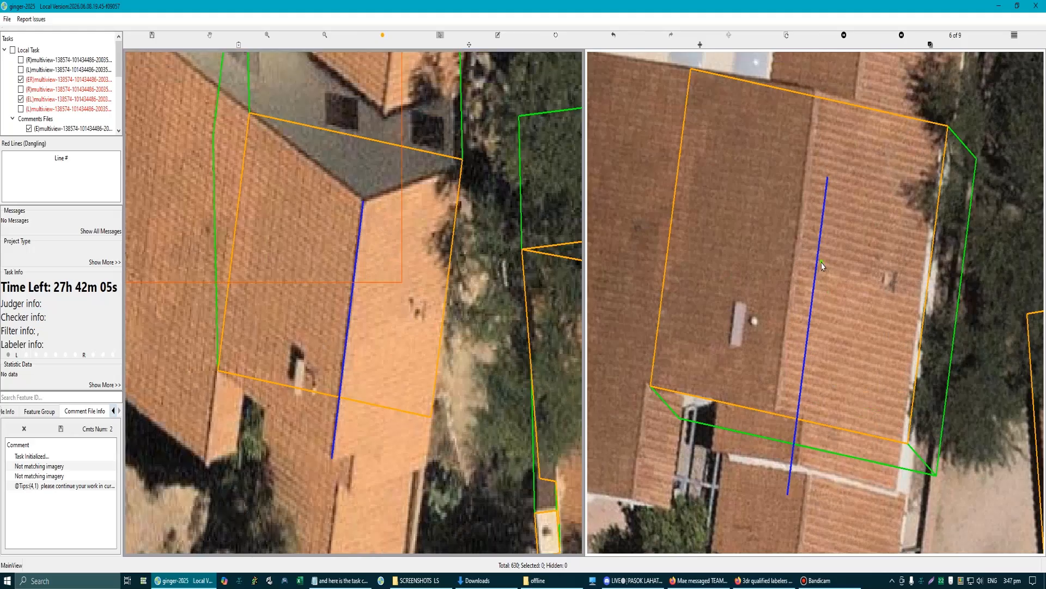
{"action": "left_click", "coordinate": [823, 266]}
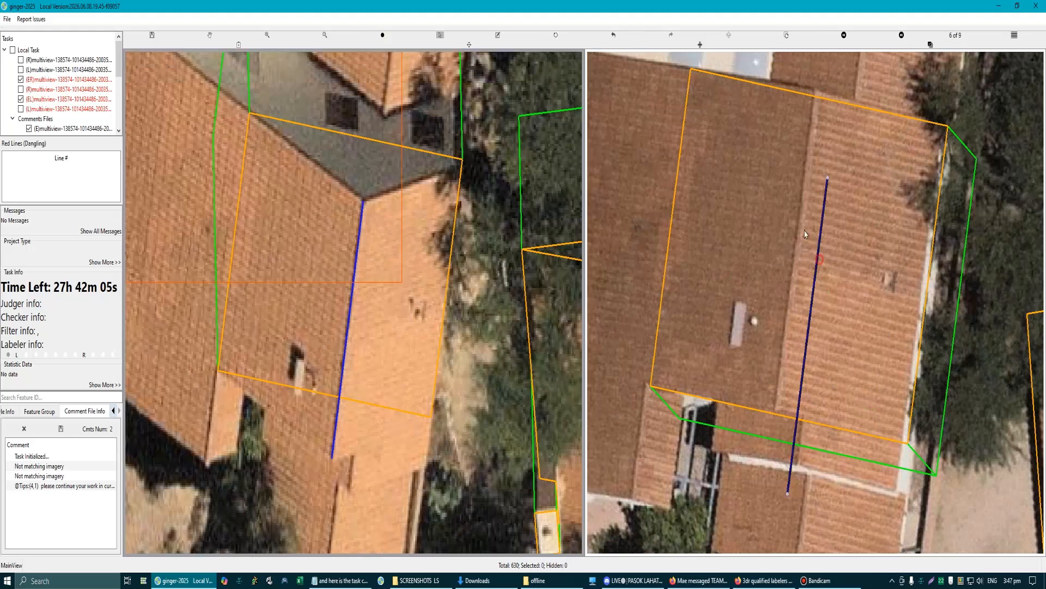
{"action": "left_click", "coordinate": [799, 180]}
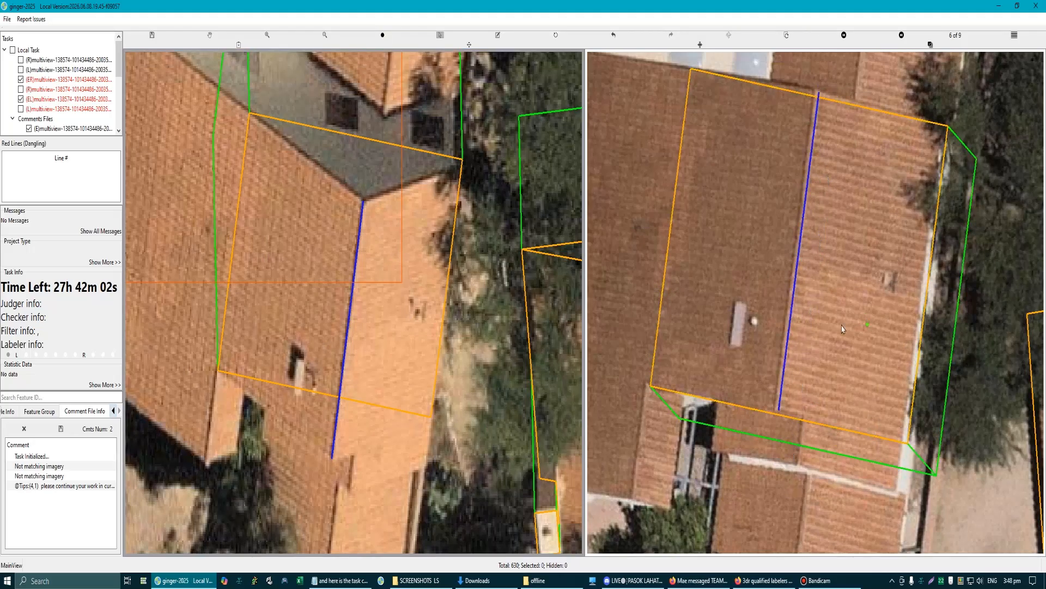
Step: Check the ridge line against the roof ridge in both the main and comparison images
{"action": "scroll", "coordinate": [795, 307], "scroll_direction": "down", "scroll_amount": 3}
{"action": "scroll", "coordinate": [808, 288], "scroll_direction": "up", "scroll_amount": 5}
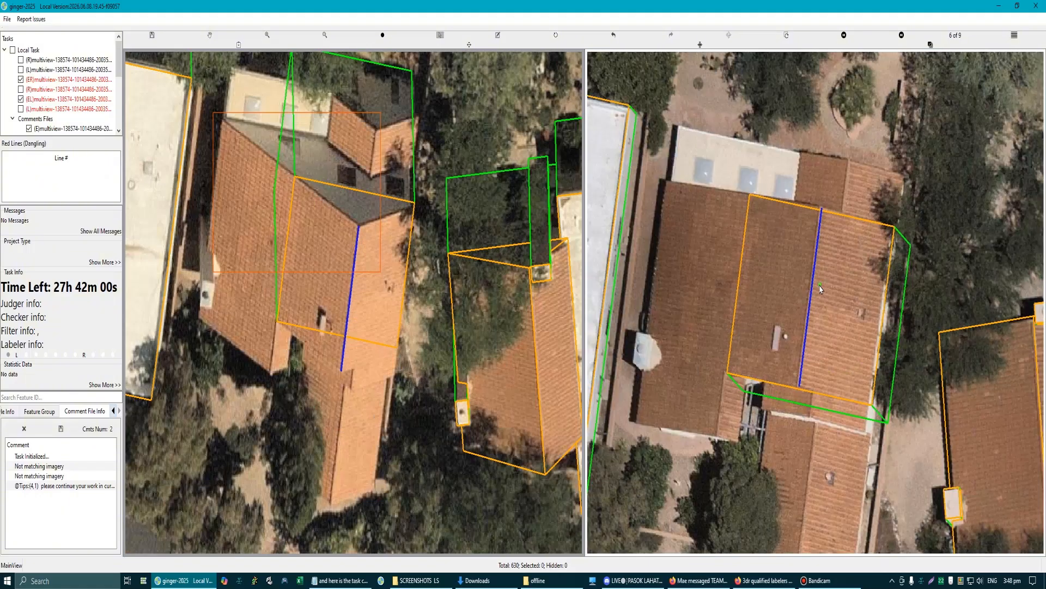
{"action": "key", "text": "Escape"}
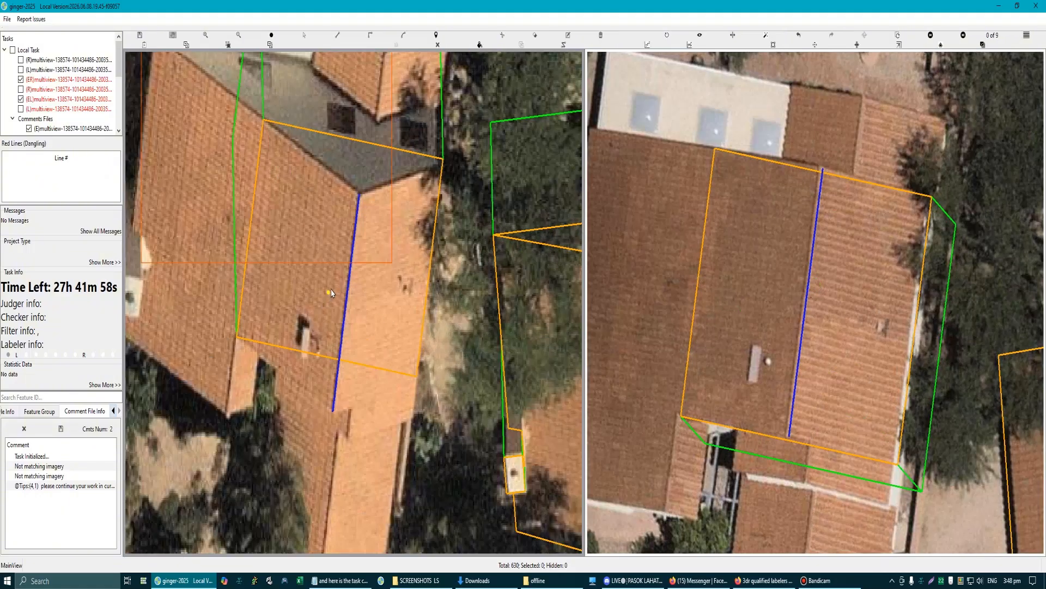
{"action": "scroll", "coordinate": [338, 283], "scroll_direction": "up", "scroll_amount": 4}
{"action": "scroll", "coordinate": [349, 297], "scroll_direction": "down", "scroll_amount": 3}
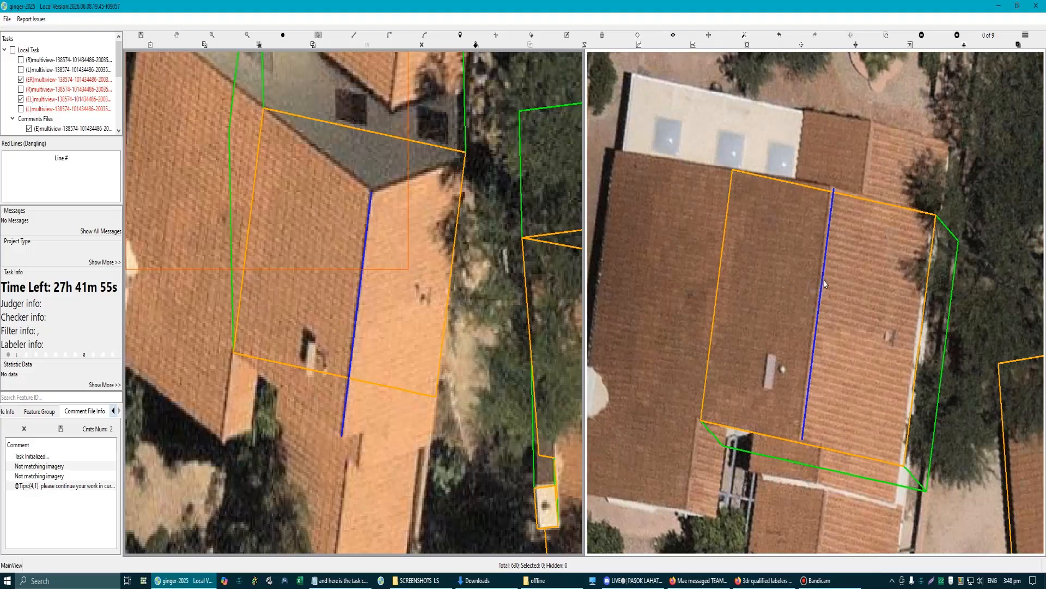
{"action": "scroll", "coordinate": [360, 295], "scroll_direction": "up", "scroll_amount": 2}
Step: Delete the ridge line from the roof
{"action": "left_click", "coordinate": [366, 291]}
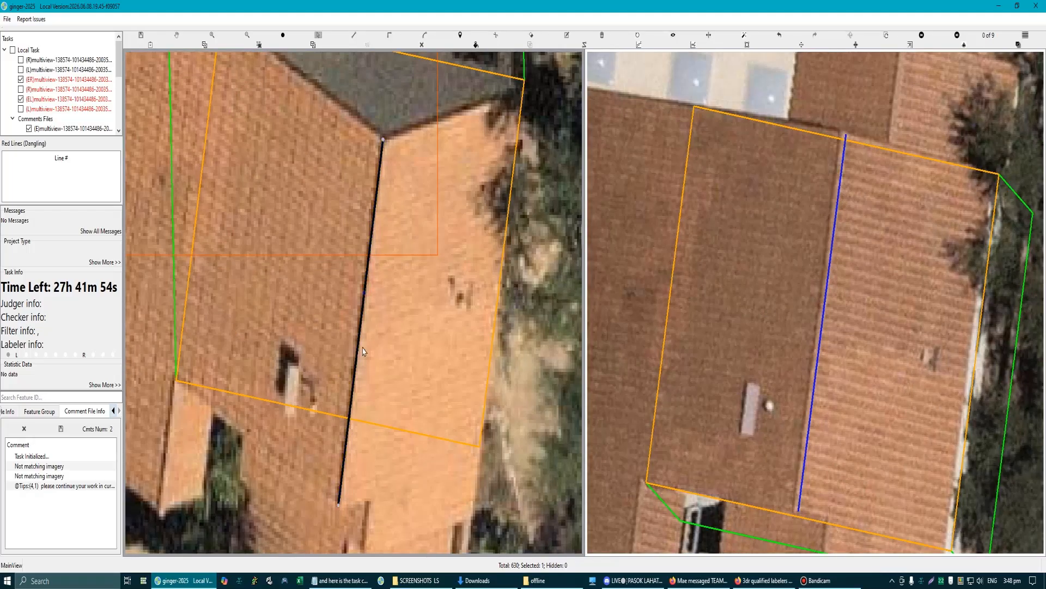
{"action": "scroll", "coordinate": [354, 349], "scroll_direction": "down", "scroll_amount": 3}
{"action": "scroll", "coordinate": [271, 237], "scroll_direction": "up", "scroll_amount": 5}
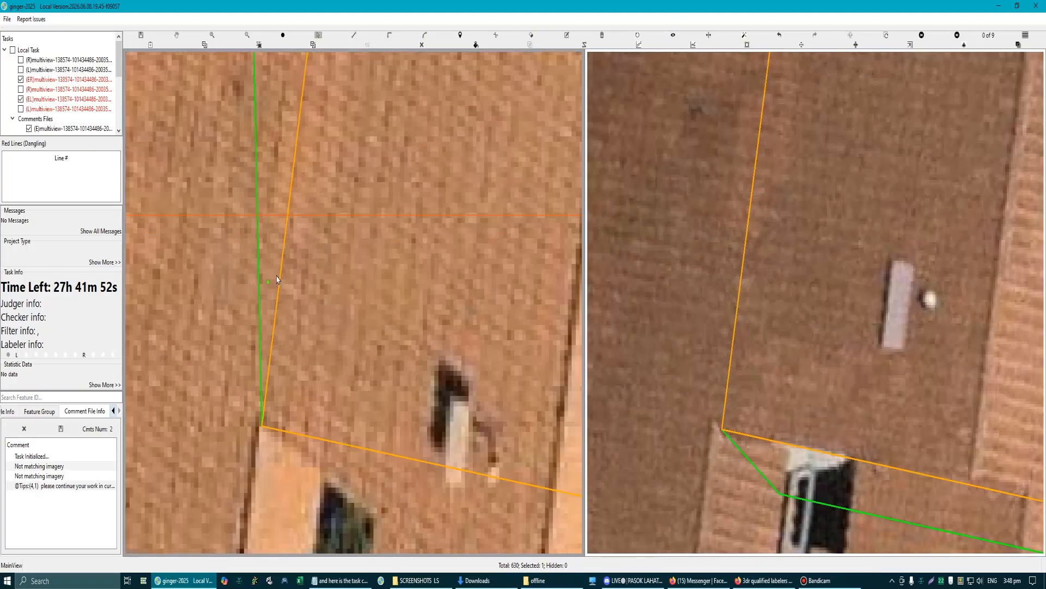
Step: Redraw the ridge line from the grey wall's lower point to the roof step, parallel to the rectangle's left side
{"action": "scroll", "coordinate": [271, 290], "scroll_direction": "down", "scroll_amount": 5}
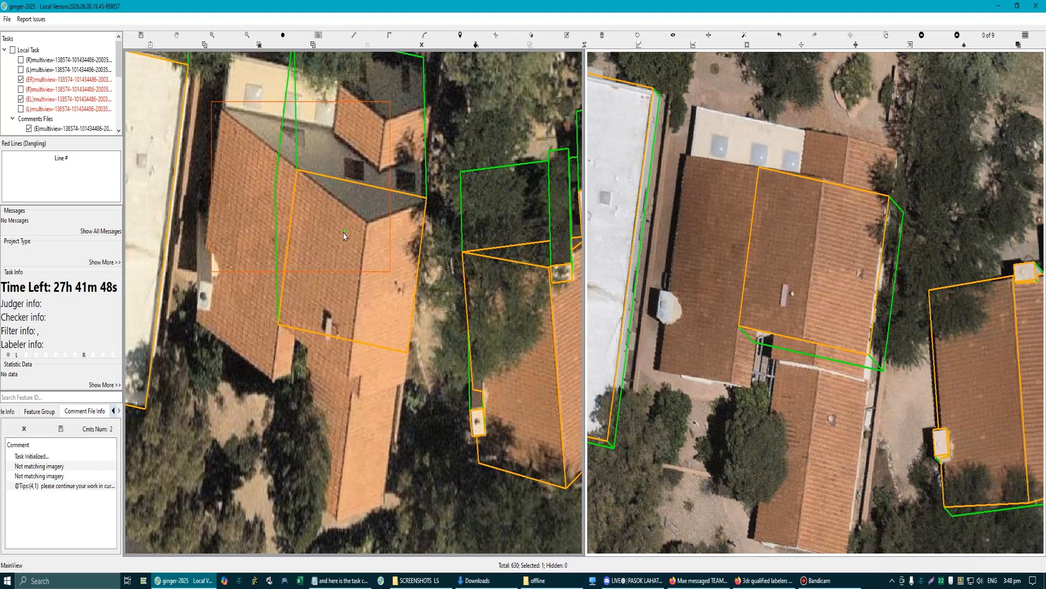
{"action": "scroll", "coordinate": [347, 233], "scroll_direction": "up", "scroll_amount": 3}
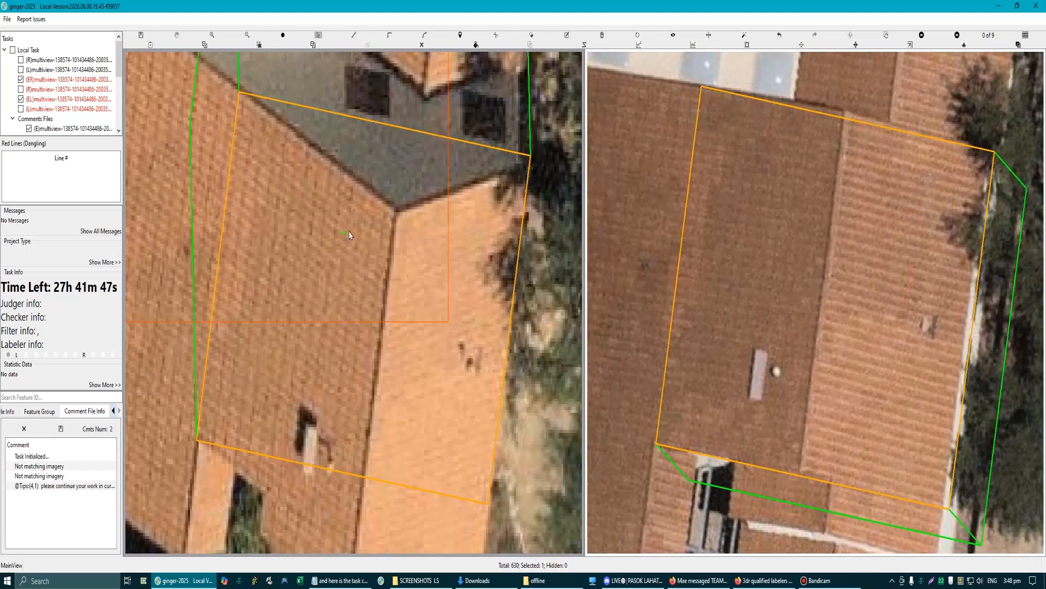
{"action": "left_click", "coordinate": [396, 218]}
{"action": "scroll", "coordinate": [395, 218], "scroll_direction": "down", "scroll_amount": 2}
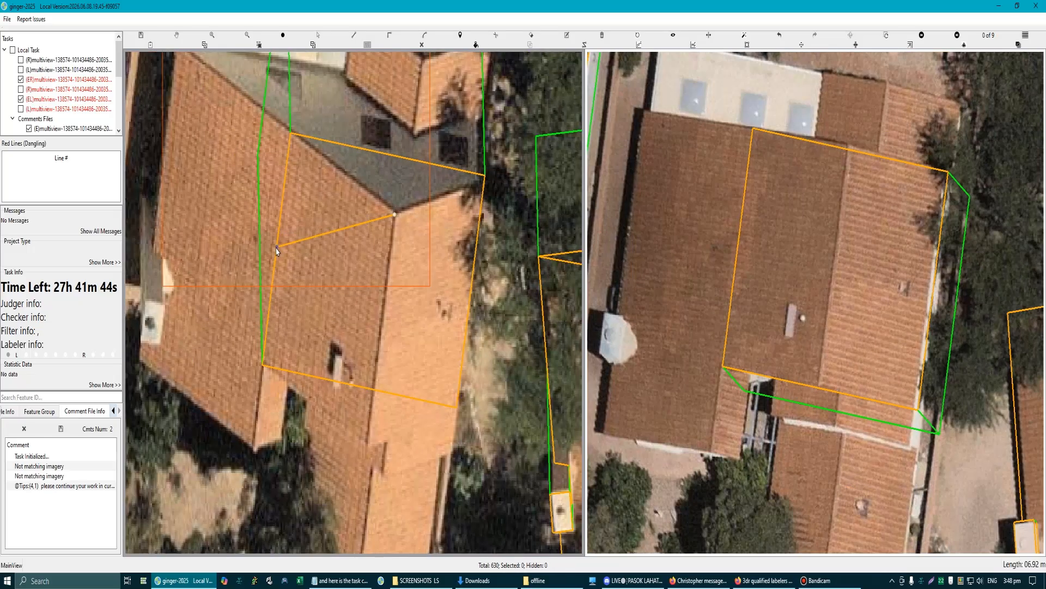
{"action": "left_click", "coordinate": [367, 444]}
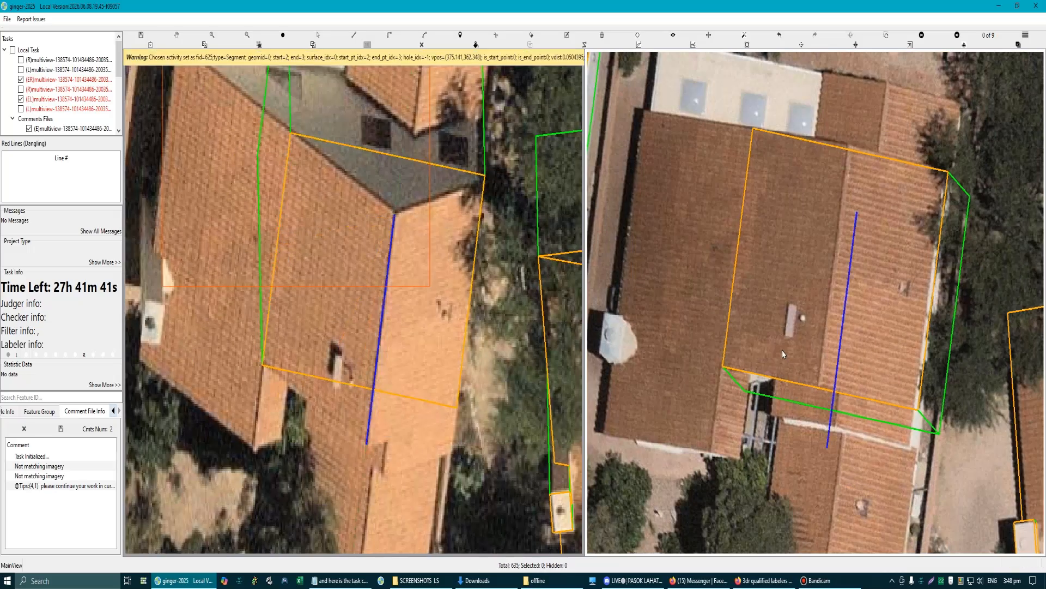
Step: Shift the redrawn ridge line onto the tiled roof's ridge in the sixth comparison image, ending it within the rectangle
{"action": "scroll", "coordinate": [838, 312], "scroll_direction": "up", "scroll_amount": 2}
{"action": "left_click_drag", "start_coordinate": [848, 289], "coordinate": [834, 212]}
{"action": "scroll", "coordinate": [834, 213], "scroll_direction": "down", "scroll_amount": 2}
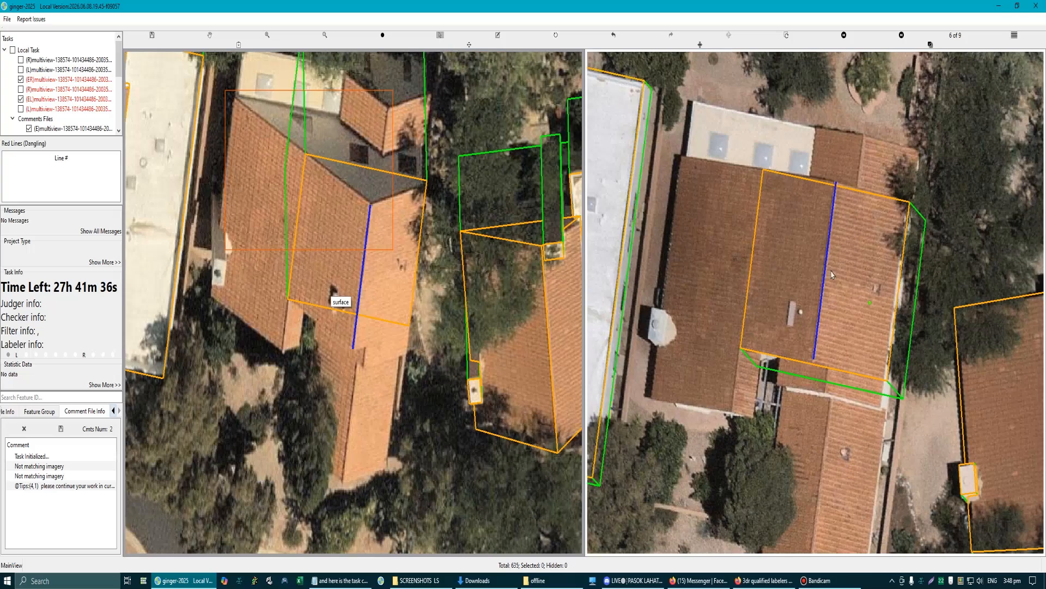
Step: Draw the left roof slope surface through the rectangle's two left corners and both ends of the ridge line
{"action": "scroll", "coordinate": [423, 271], "scroll_direction": "up", "scroll_amount": 2}
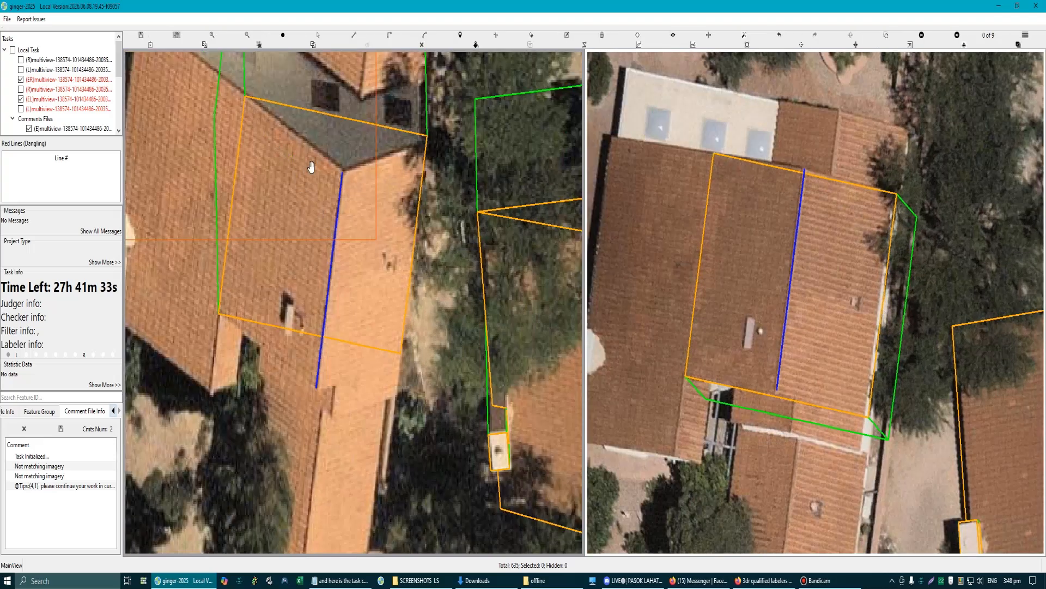
{"action": "left_click", "coordinate": [245, 98]}
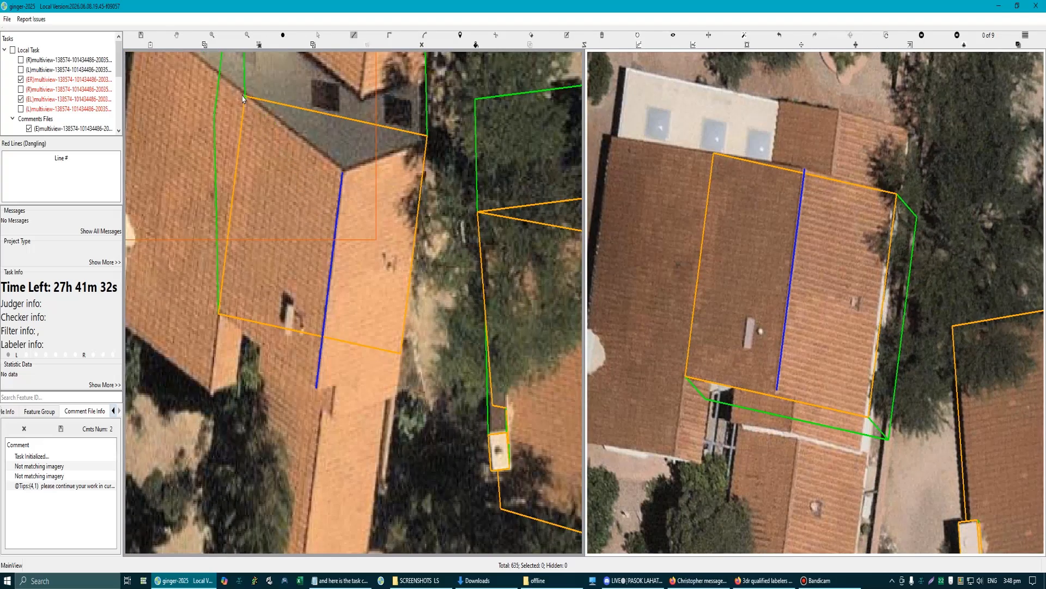
{"action": "left_click", "coordinate": [342, 172]}
{"action": "left_click", "coordinate": [316, 388]}
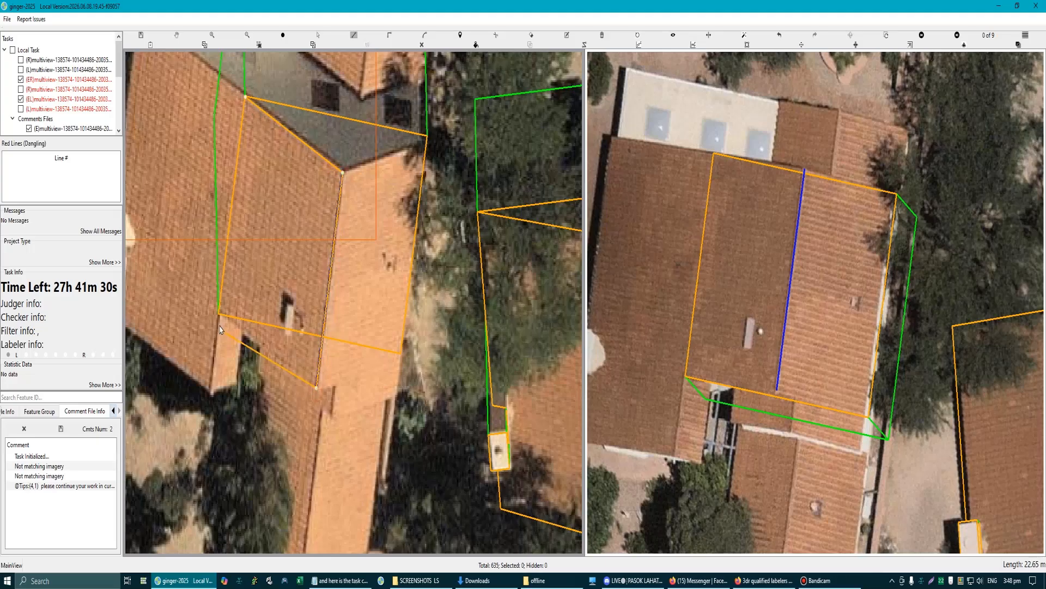
{"action": "left_click", "coordinate": [218, 316]}
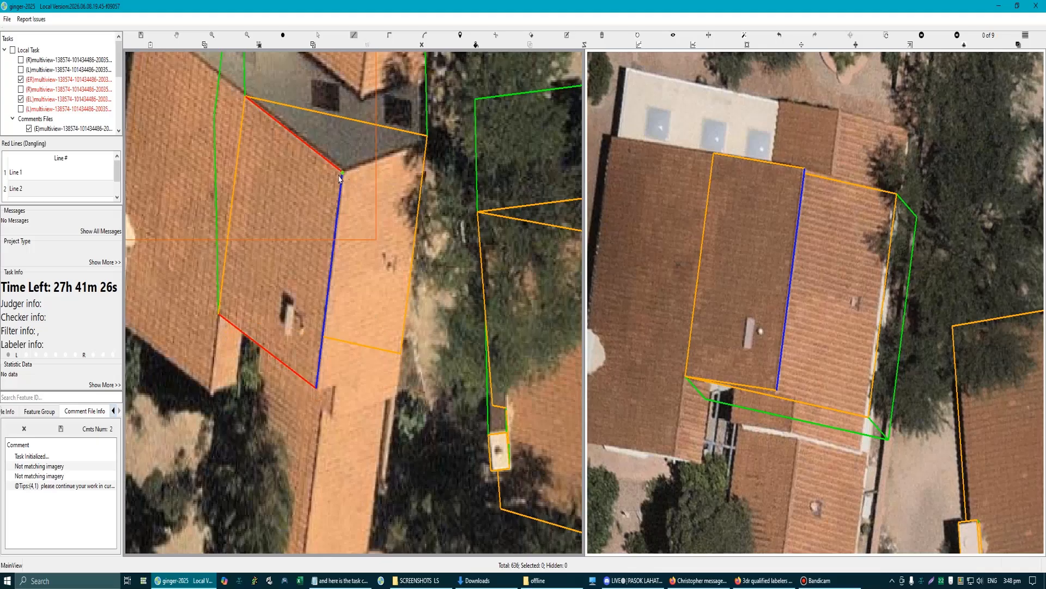
Step: Draw the right roof slope surface between the ridge line and the rectangle's two right corners
{"action": "left_click", "coordinate": [428, 138]}
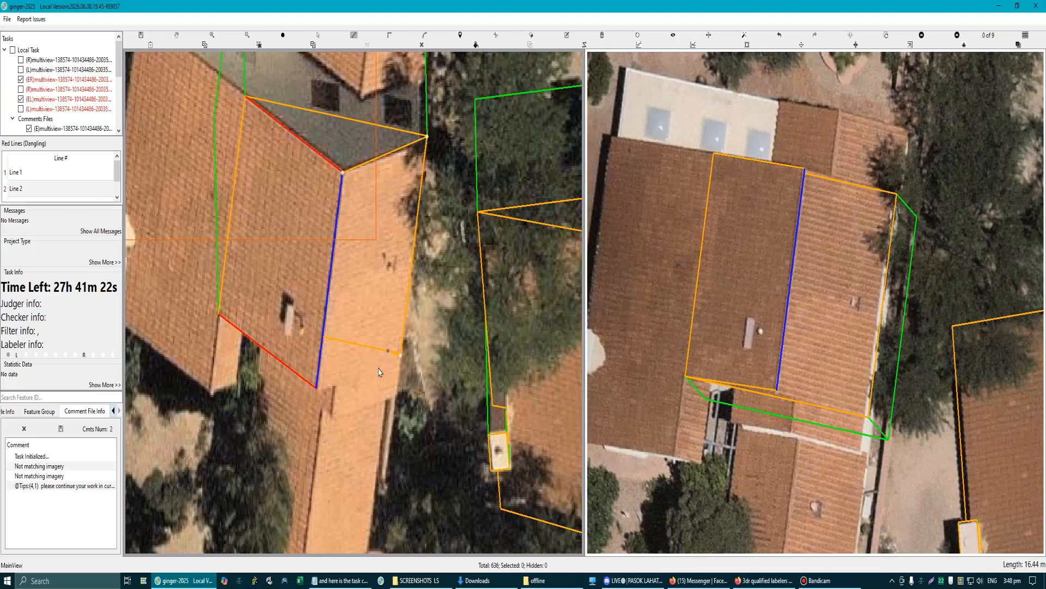
{"action": "left_click", "coordinate": [319, 392]}
{"action": "scroll", "coordinate": [410, 182], "scroll_direction": "up", "scroll_amount": 2}
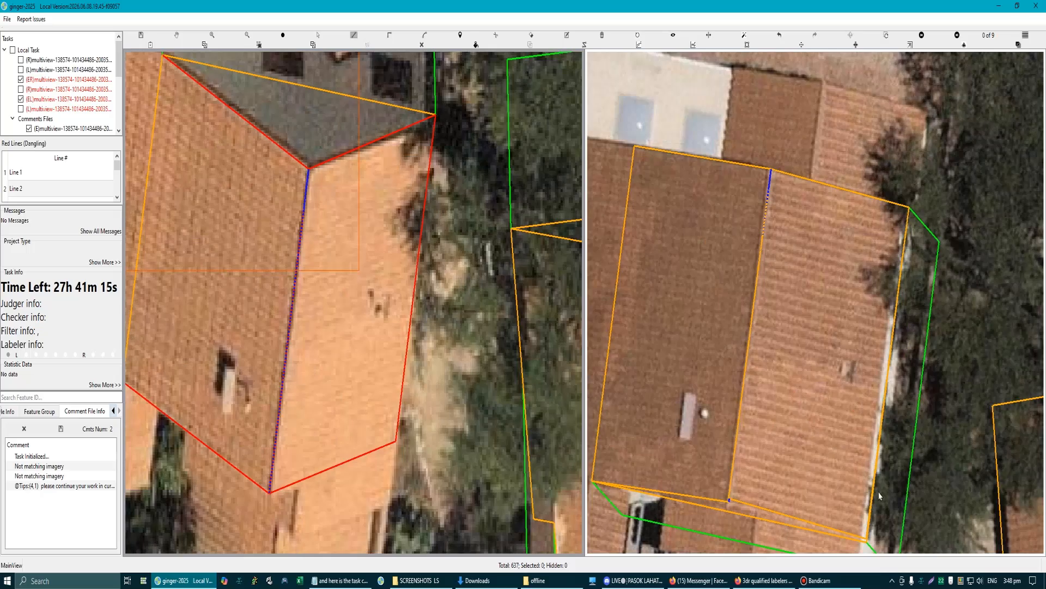
Step: Examine how the right slope's lower eave corner meets the roof rectangle's corner in the comparison image
{"action": "scroll", "coordinate": [871, 481], "scroll_direction": "down", "scroll_amount": 3}
{"action": "scroll", "coordinate": [863, 445], "scroll_direction": "up", "scroll_amount": 5}
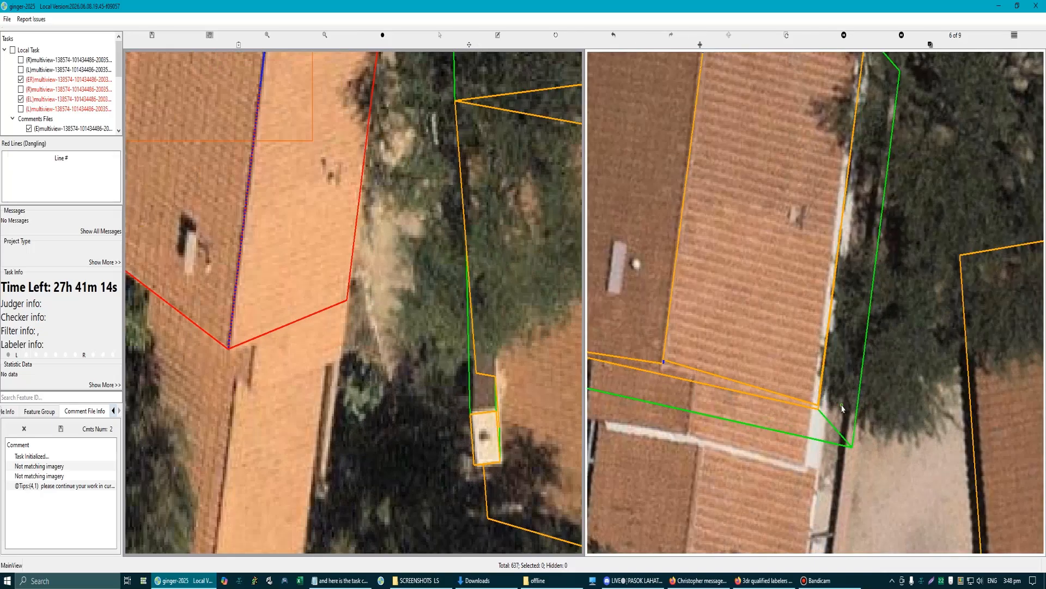
{"action": "scroll", "coordinate": [788, 427], "scroll_direction": "up", "scroll_amount": 2}
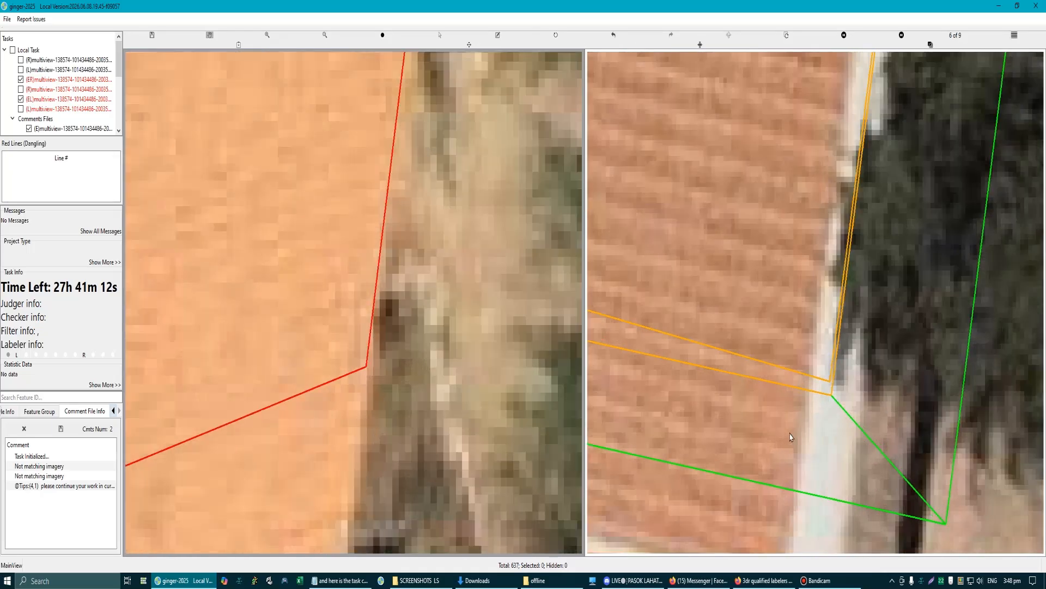
{"action": "left_click", "coordinate": [830, 396]}
{"action": "scroll", "coordinate": [809, 370], "scroll_direction": "down", "scroll_amount": 5}
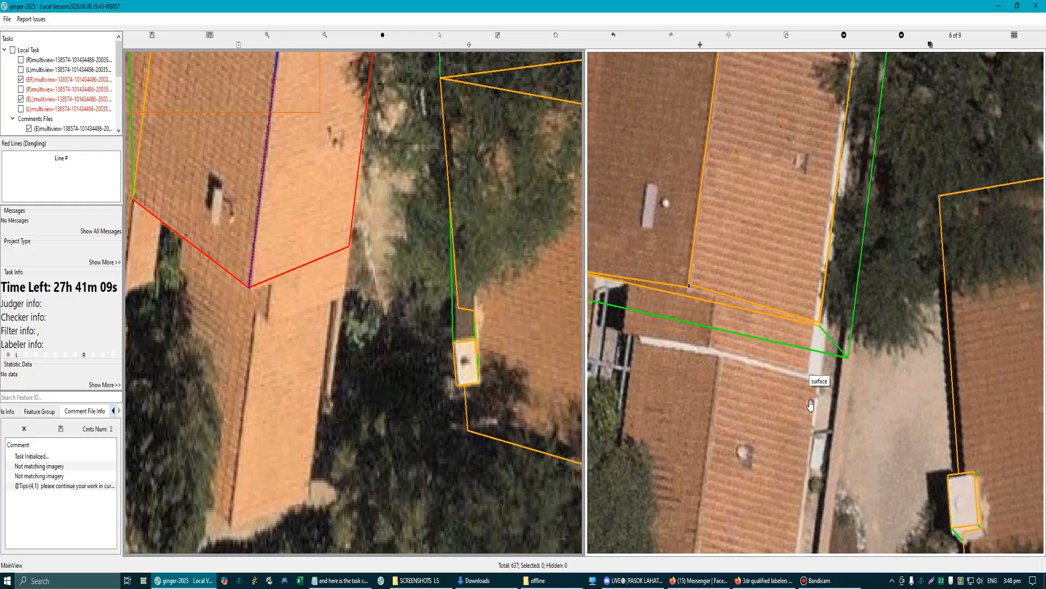
{"action": "scroll", "coordinate": [463, 301], "scroll_direction": "down", "scroll_amount": 2}
{"action": "scroll", "coordinate": [338, 244], "scroll_direction": "up", "scroll_amount": 2}
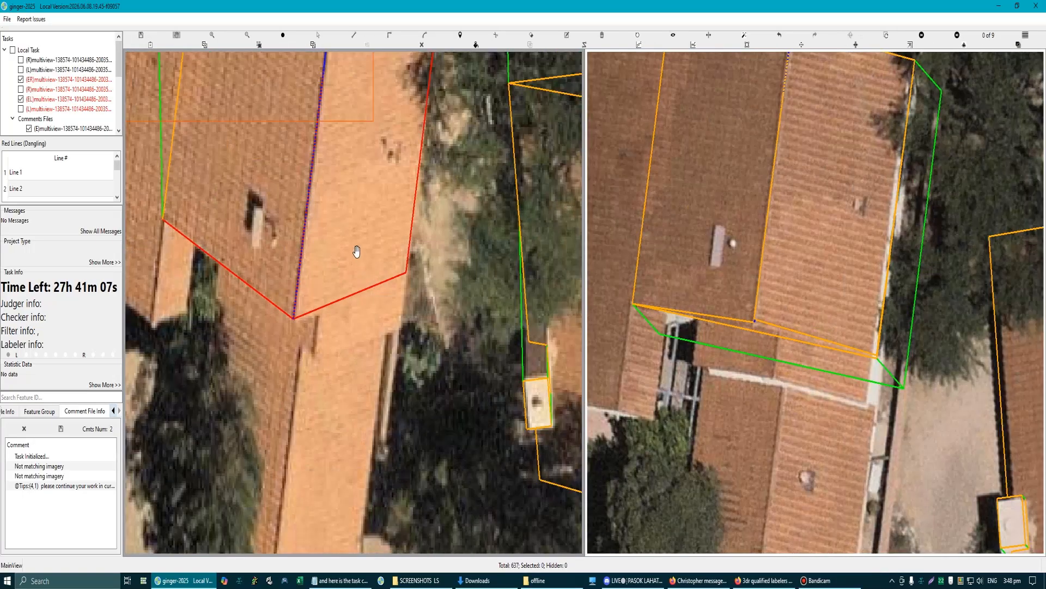
Step: Hide the main view's background imagery and delete the right roof slope surface
{"action": "key", "text": "0"}
{"action": "scroll", "coordinate": [312, 307], "scroll_direction": "up", "scroll_amount": 4}
{"action": "key", "text": "Escape"}
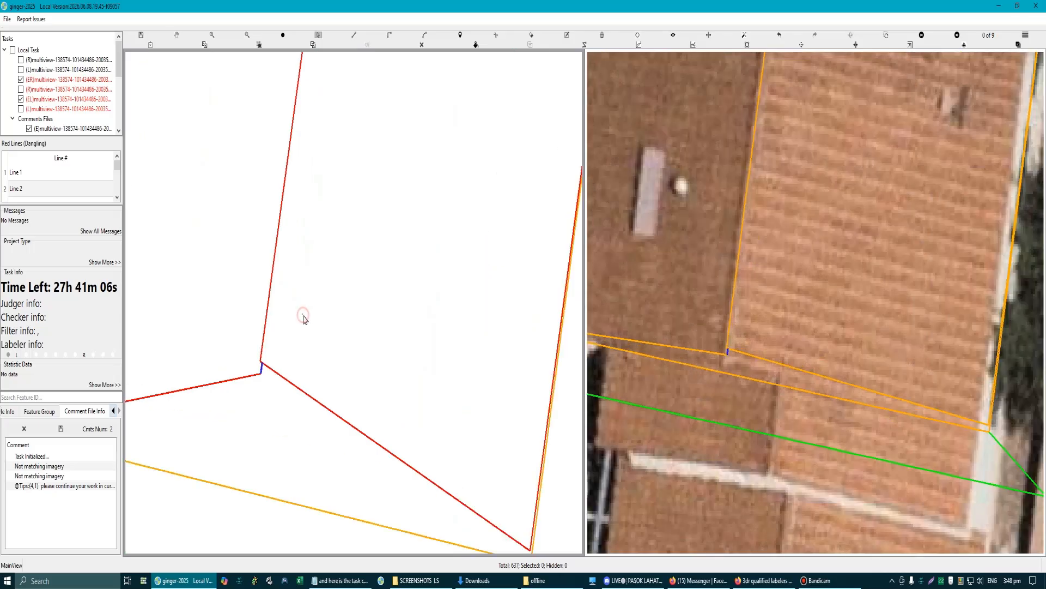
{"action": "left_click", "coordinate": [302, 323]}
{"action": "scroll", "coordinate": [302, 324], "scroll_direction": "down", "scroll_amount": 6}
{"action": "key", "text": "Delete"}
{"action": "scroll", "coordinate": [302, 324], "scroll_direction": "down", "scroll_amount": 4}
{"action": "scroll", "coordinate": [347, 290], "scroll_direction": "up", "scroll_amount": 5}
Step: Redraw the right roof slope surface on the wireframe, connecting the rectangle's right corners to both ridge ends
{"action": "key", "text": "l"}
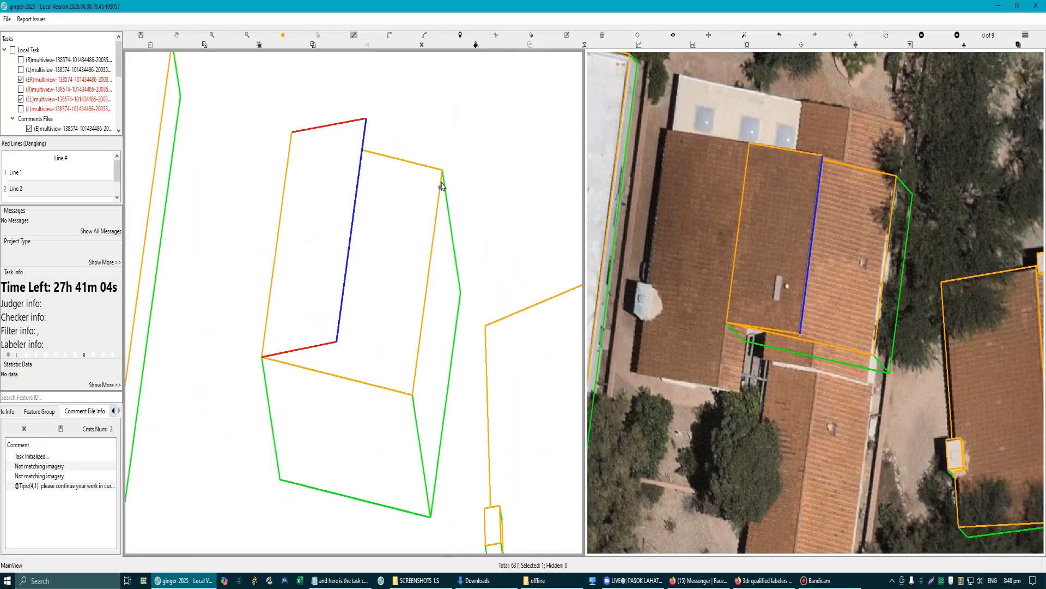
{"action": "left_click", "coordinate": [412, 394]}
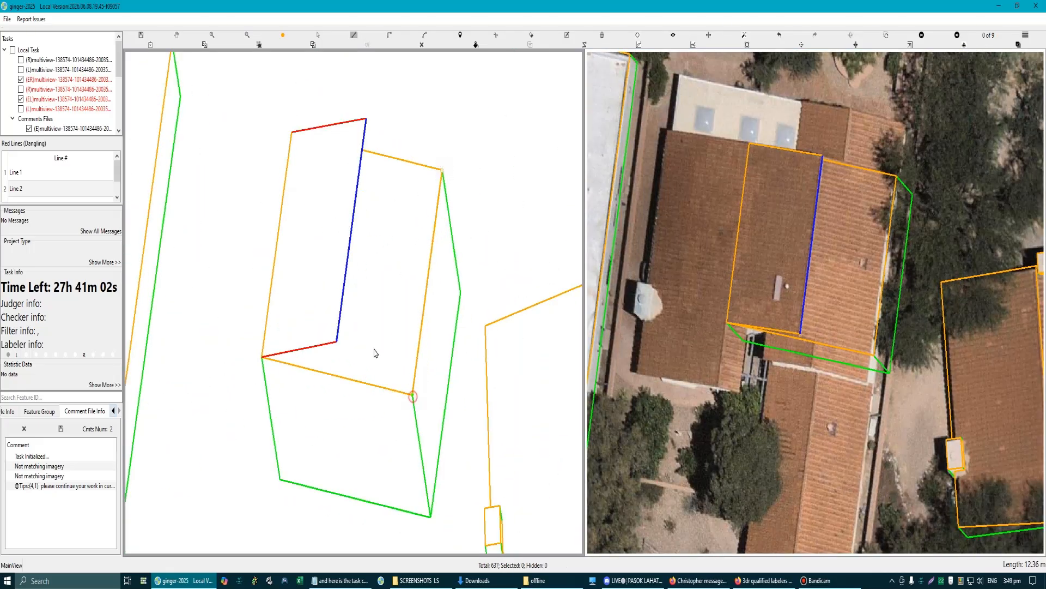
{"action": "left_click", "coordinate": [367, 120]}
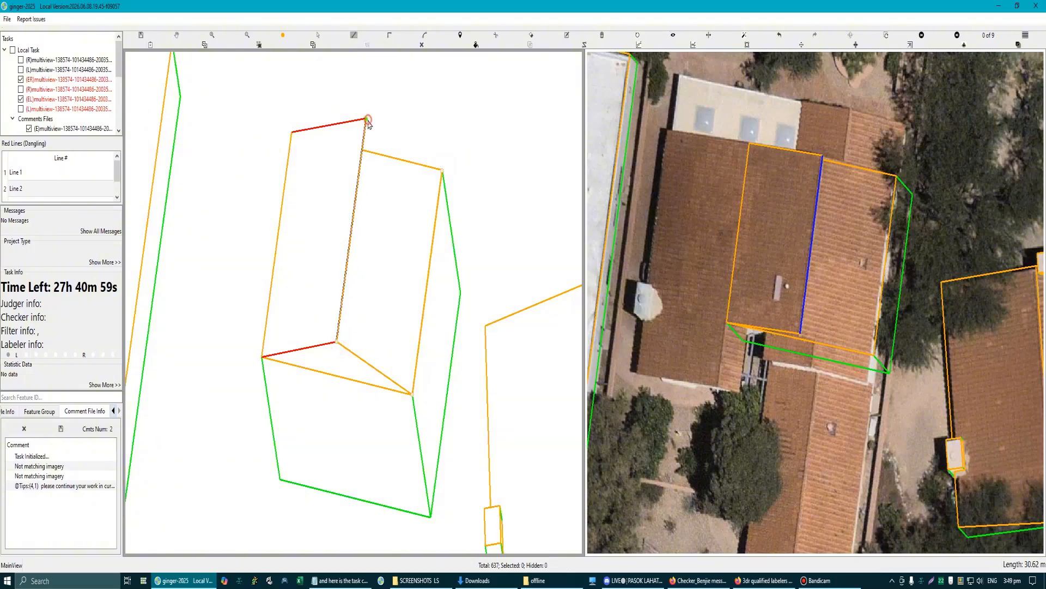
{"action": "right_click", "coordinate": [396, 282]}
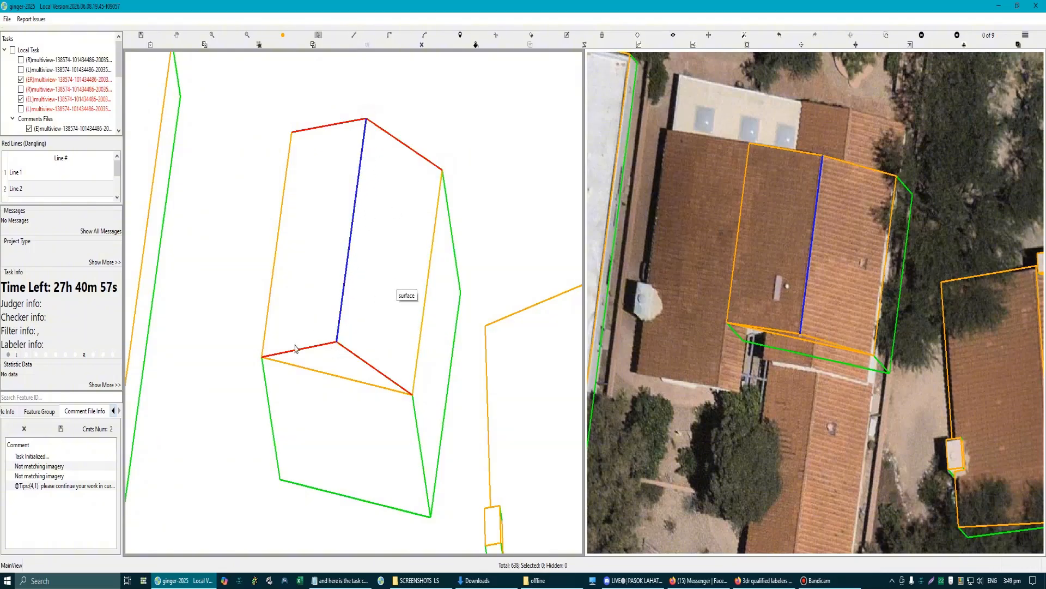
Step: Draw the triangular gable surfaces at both roof ends, joining each ridge end to its two rectangle corners
{"action": "left_click", "coordinate": [263, 359]}
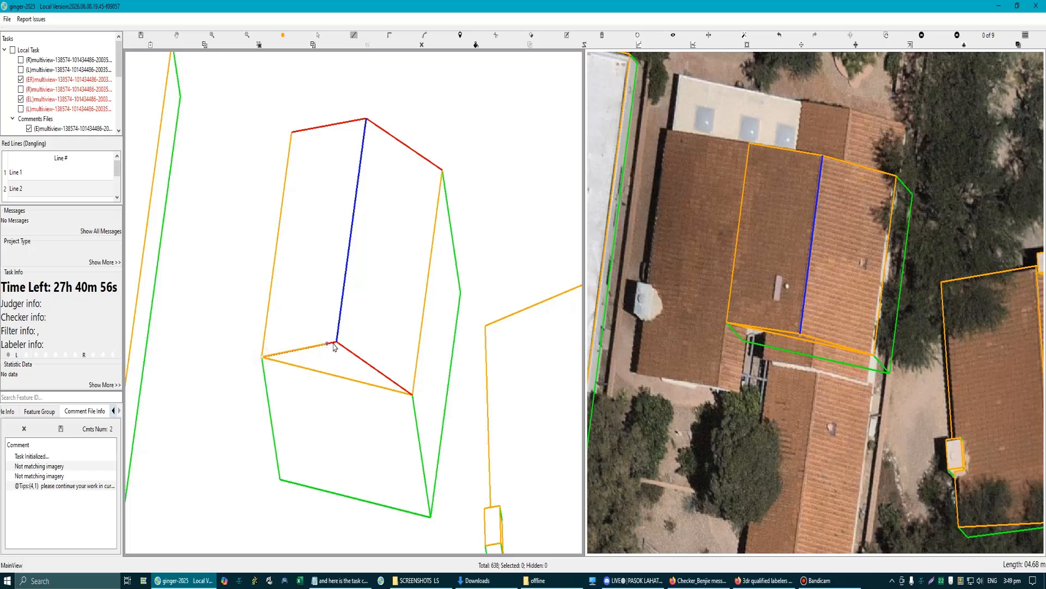
{"action": "left_click", "coordinate": [356, 357]}
{"action": "left_click", "coordinate": [412, 396]}
{"action": "right_click", "coordinate": [413, 396]}
{"action": "left_click", "coordinate": [443, 171]}
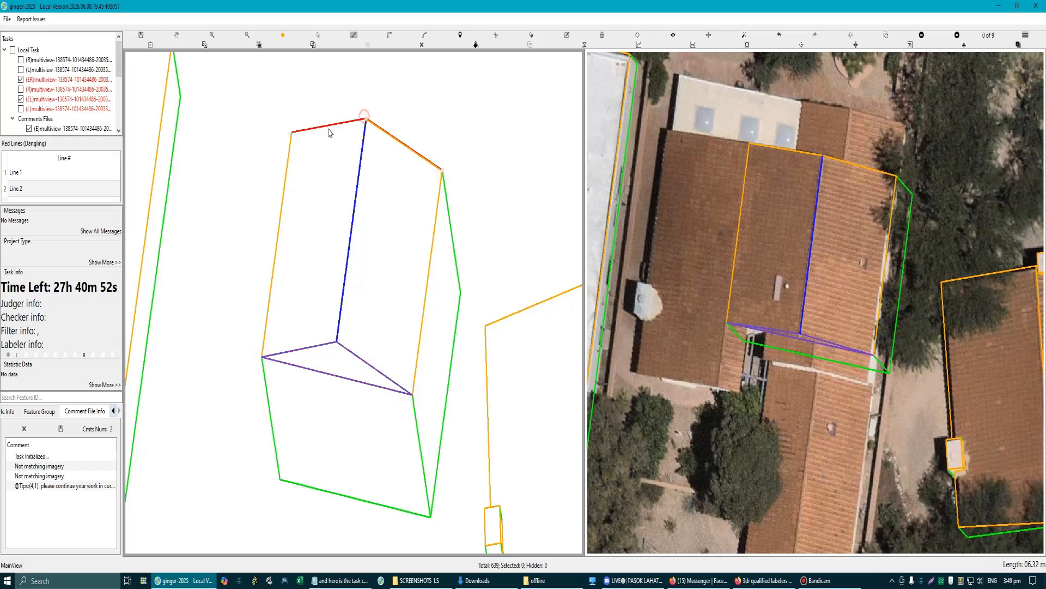
{"action": "left_click", "coordinate": [292, 133]}
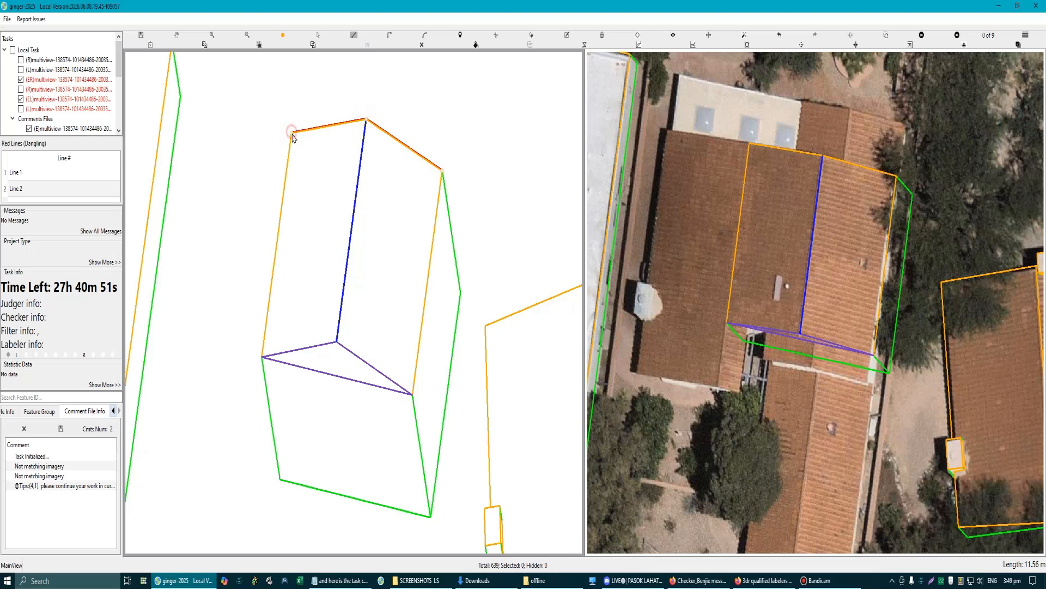
{"action": "right_click", "coordinate": [383, 280]}
Step: Inspect the lower gable surface, then compare the house with all annotations hidden and shown
{"action": "scroll", "coordinate": [382, 331], "scroll_direction": "up", "scroll_amount": 1}
{"action": "key", "text": "Escape"}
{"action": "left_click", "coordinate": [327, 376]}
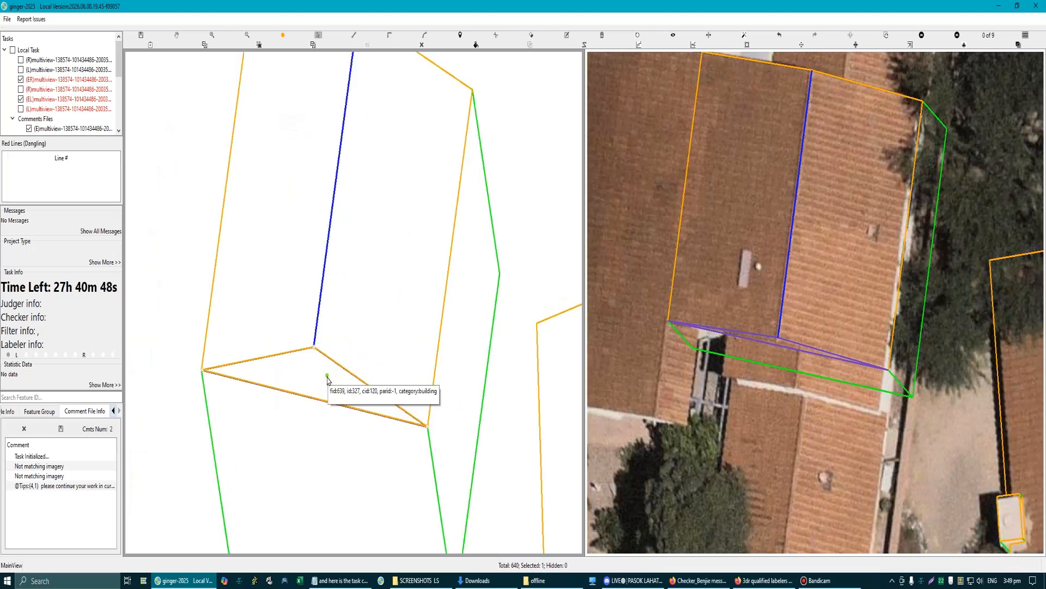
{"action": "key", "text": "Escape"}
{"action": "scroll", "coordinate": [413, 400], "scroll_direction": "down", "scroll_amount": 1}
{"action": "key", "text": "space"}
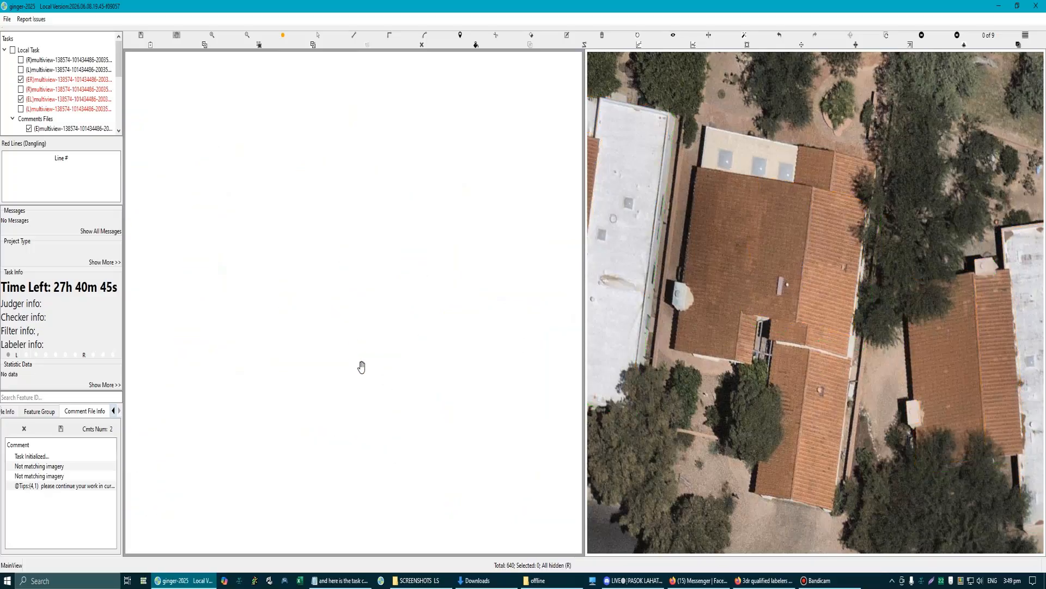
{"action": "key", "text": "space"}
Step: Capture the house wireframe as a screenshot, mark its gables and roof edges with red arrows, and discard the capture
{"action": "key", "text": "Print"}
{"action": "left_click_drag", "start_coordinate": [188, 111], "coordinate": [531, 483]}
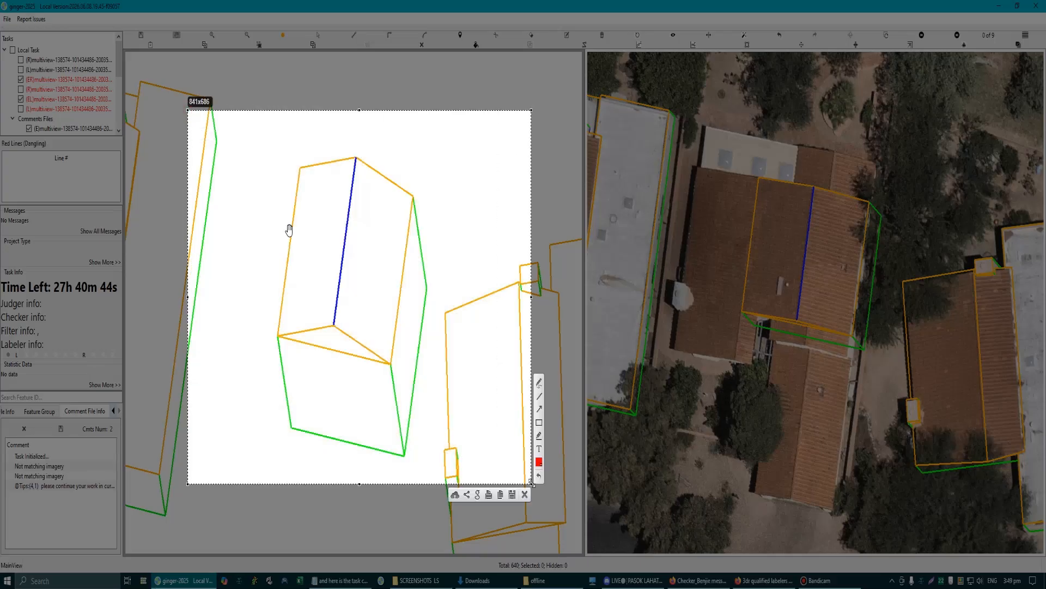
{"action": "left_click_drag", "start_coordinate": [378, 449], "coordinate": [366, 279]}
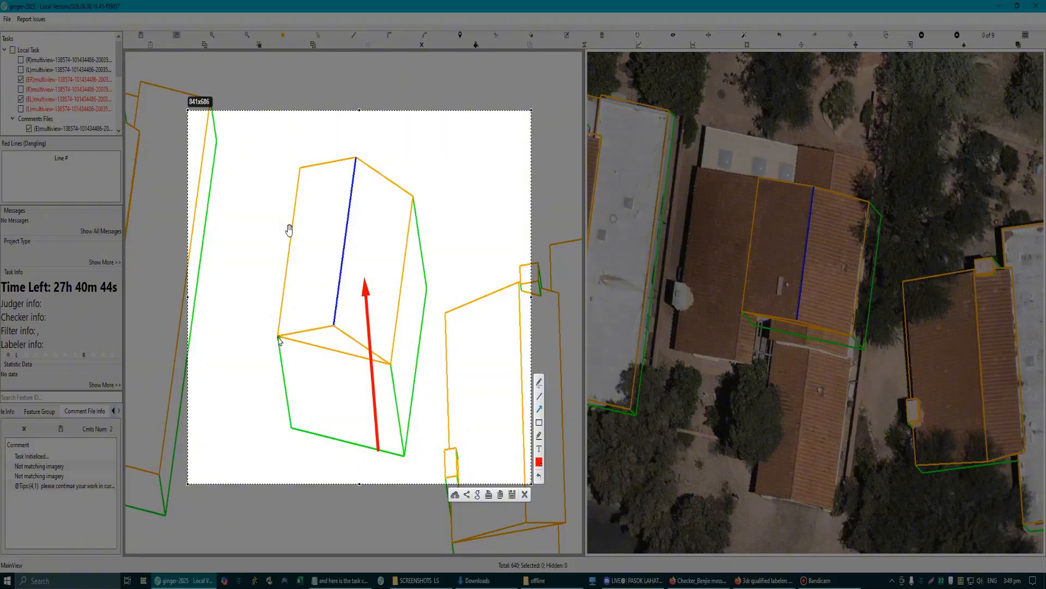
{"action": "left_click_drag", "start_coordinate": [279, 336], "coordinate": [337, 328]}
{"action": "left_click_drag", "start_coordinate": [392, 363], "coordinate": [340, 329]}
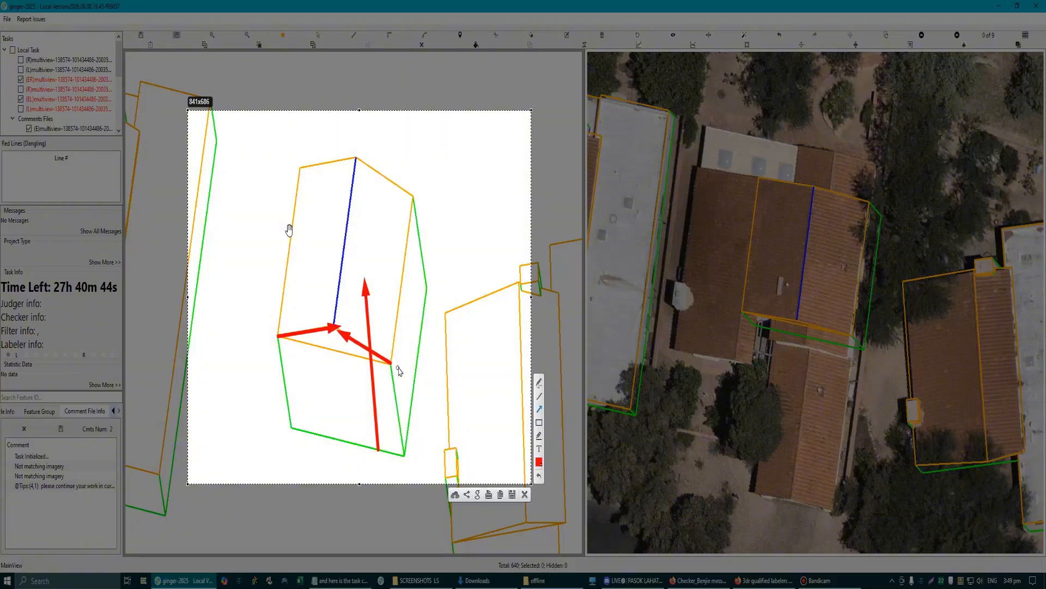
{"action": "left_click_drag", "start_coordinate": [415, 182], "coordinate": [389, 375]}
{"action": "mouse_move", "coordinate": [301, 141]}
{"action": "left_mouse_down"}
{"action": "mouse_move", "coordinate": [284, 349]}
{"action": "mouse_move", "coordinate": [274, 357]}
{"action": "mouse_move", "coordinate": [398, 367]}
{"action": "left_mouse_up"}
{"action": "left_click", "coordinate": [526, 496]}
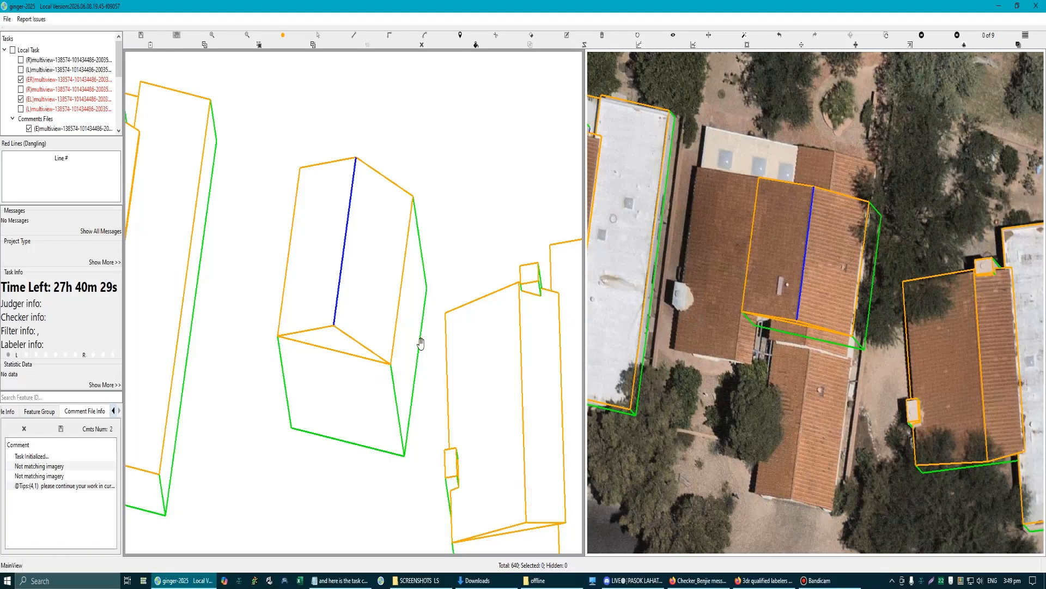
Step: Examine the roof slopes, gables and walls against the house in the main and comparison imagery
{"action": "scroll", "coordinate": [391, 287], "scroll_direction": "down", "scroll_amount": 5}
{"action": "scroll", "coordinate": [369, 229], "scroll_direction": "up", "scroll_amount": 5}
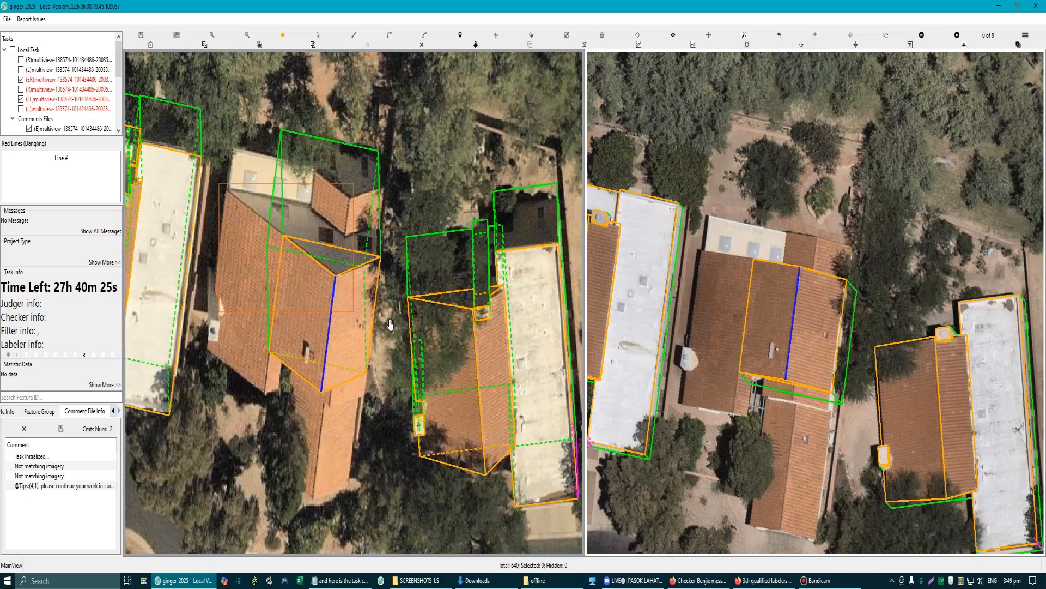
{"action": "scroll", "coordinate": [391, 293], "scroll_direction": "up", "scroll_amount": 2}
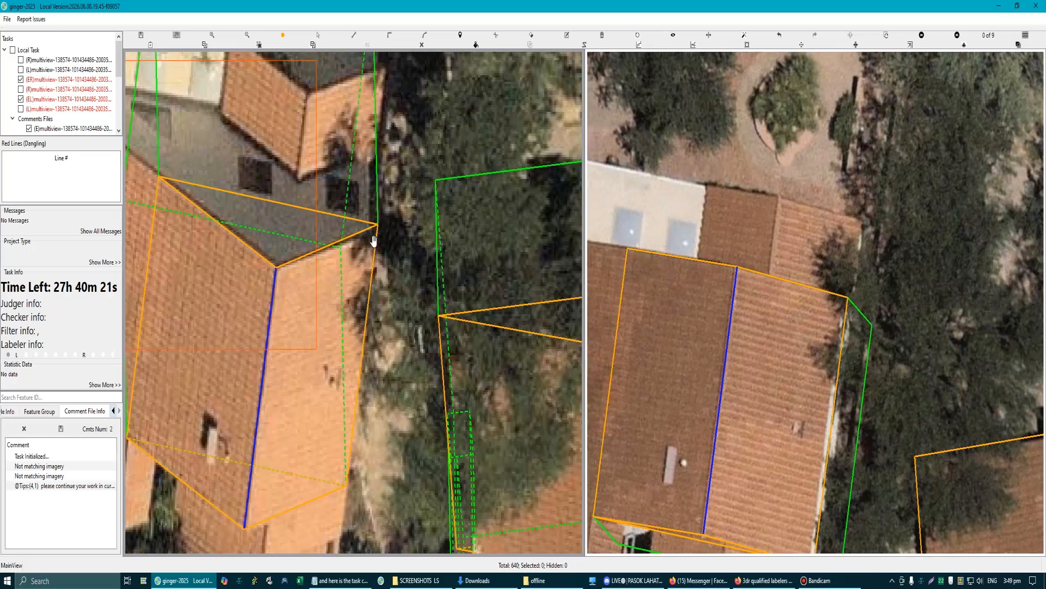
{"action": "scroll", "coordinate": [375, 234], "scroll_direction": "up", "scroll_amount": 4}
{"action": "scroll", "coordinate": [371, 257], "scroll_direction": "down", "scroll_amount": 5}
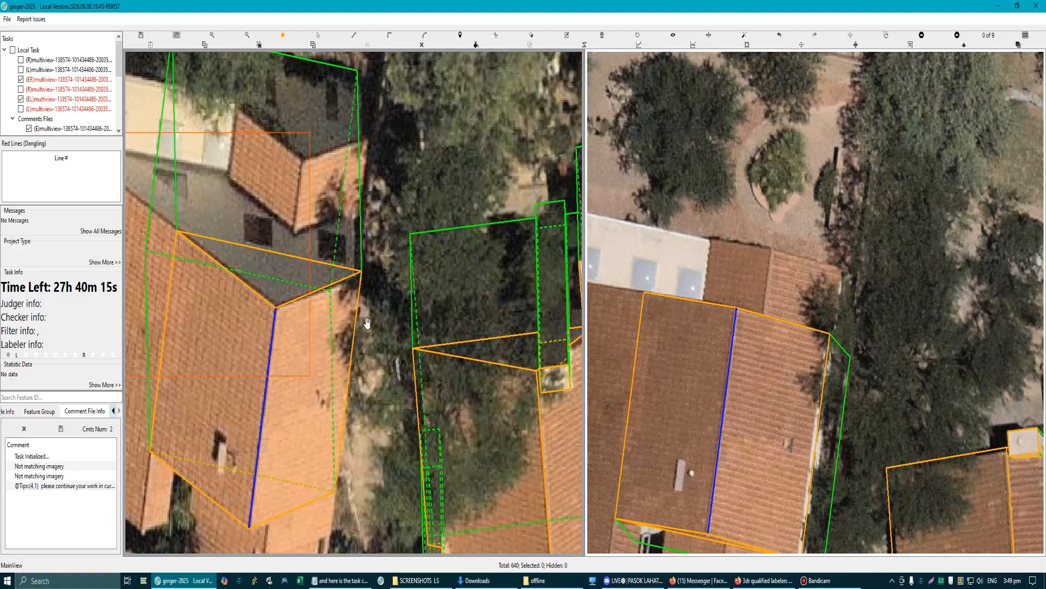
{"action": "scroll", "coordinate": [367, 323], "scroll_direction": "down", "scroll_amount": 5}
{"action": "scroll", "coordinate": [360, 305], "scroll_direction": "up", "scroll_amount": 6}
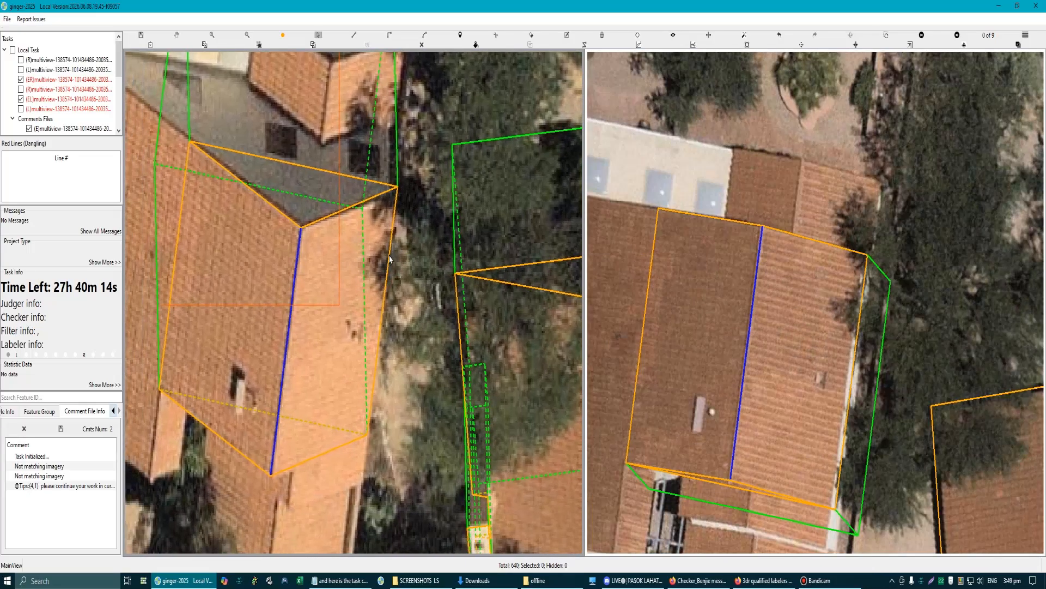
Step: Draw a reverse extension line down from the roof's upper-right eave corner, continuing the vertical wall edge
{"action": "scroll", "coordinate": [390, 259], "scroll_direction": "up", "scroll_amount": 2}
{"action": "left_click", "coordinate": [402, 133]}
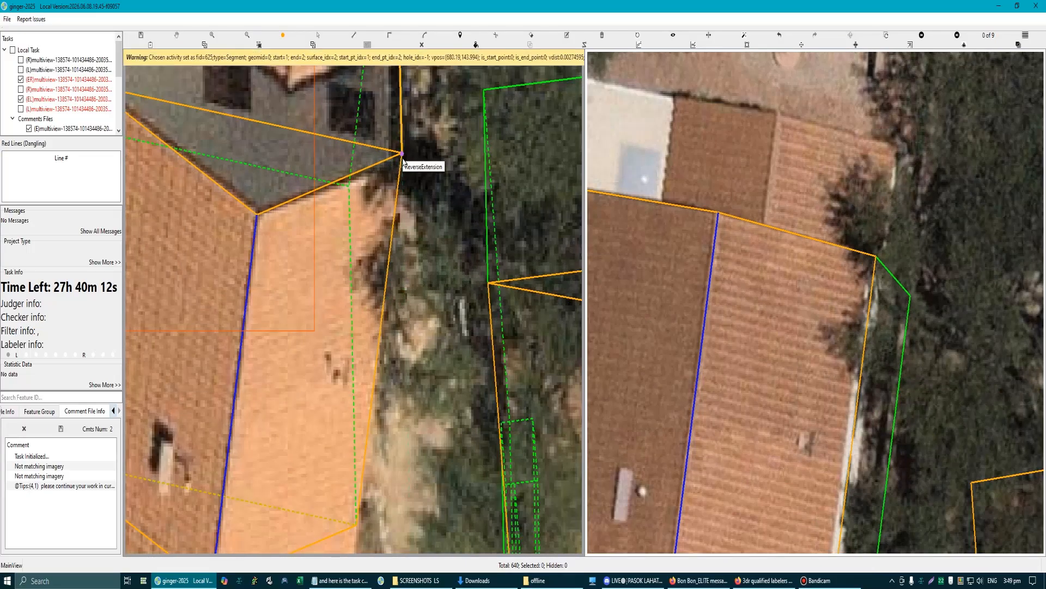
{"action": "left_click", "coordinate": [404, 243]}
{"action": "scroll", "coordinate": [362, 298], "scroll_direction": "down", "scroll_amount": 3}
Step: Draw a reverse extension line about 2.25 m long down from the roof's lower-right eave corner
{"action": "left_click_drag", "start_coordinate": [367, 398], "coordinate": [381, 286]}
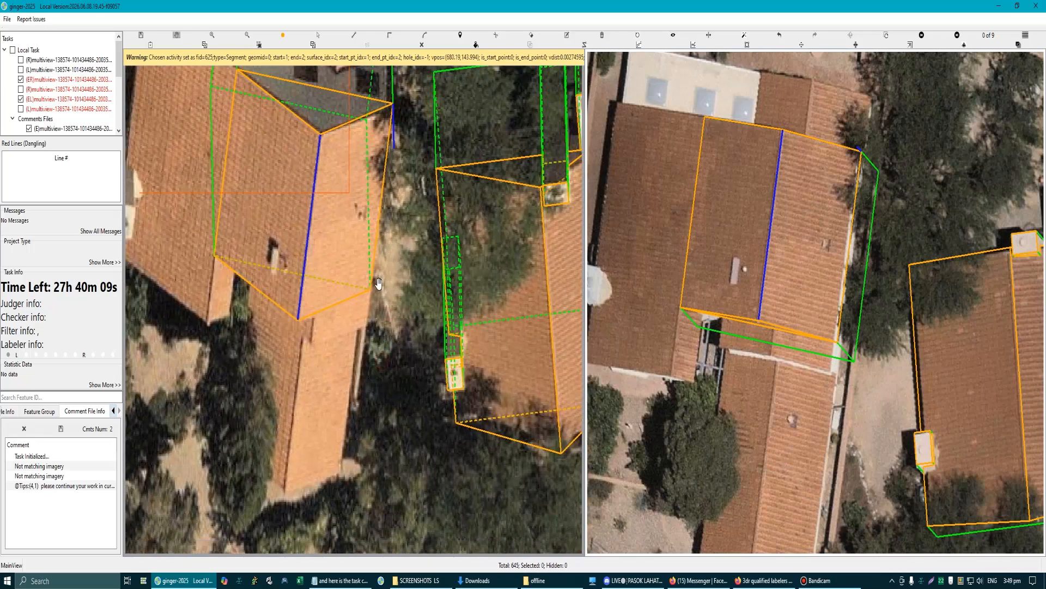
{"action": "scroll", "coordinate": [381, 289], "scroll_direction": "up", "scroll_amount": 2}
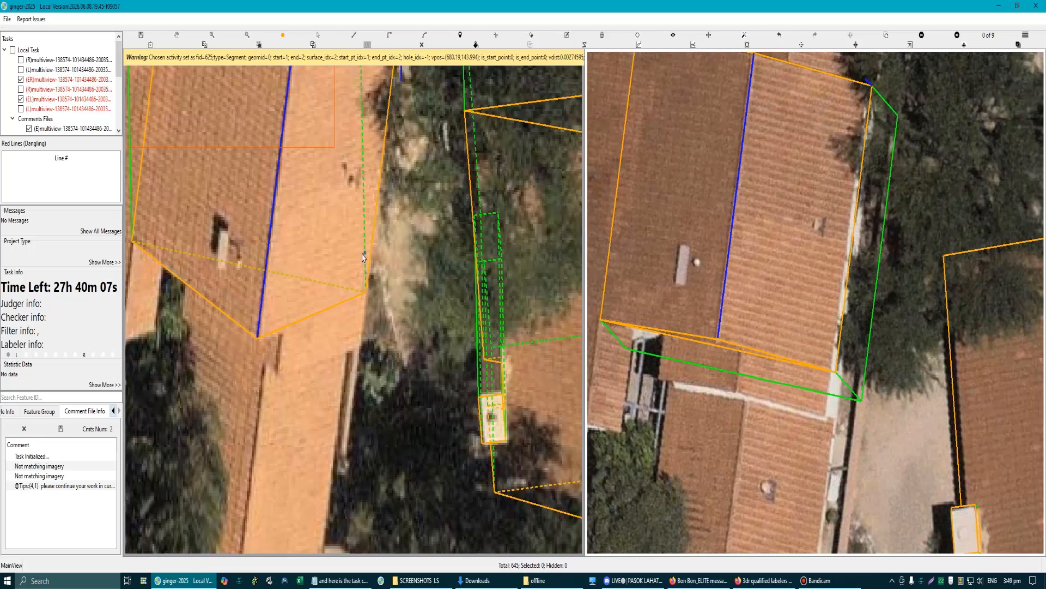
{"action": "left_click", "coordinate": [365, 294]}
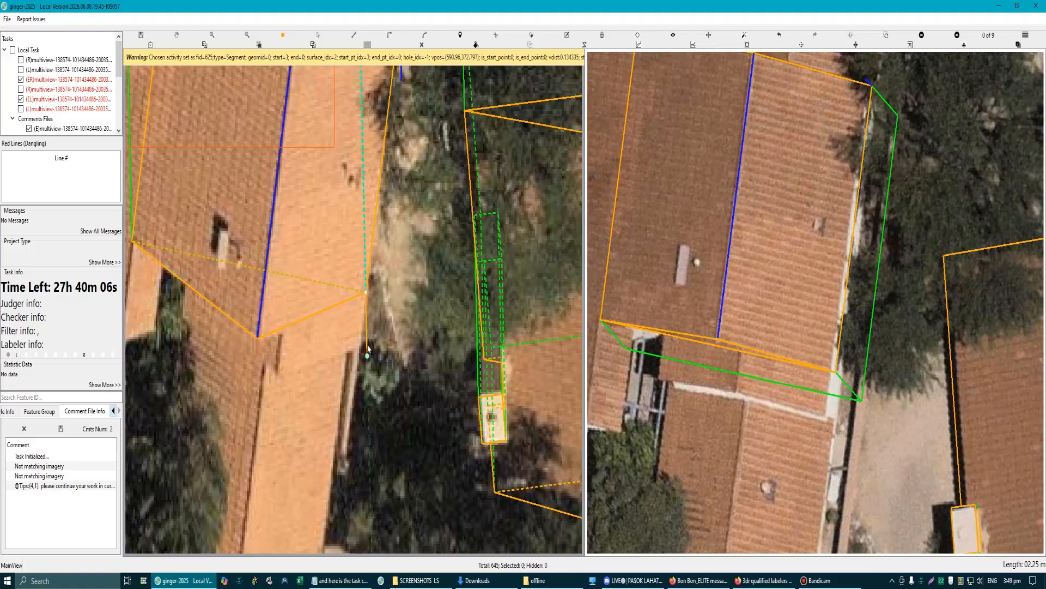
{"action": "scroll", "coordinate": [372, 297], "scroll_direction": "down", "scroll_amount": 2}
{"action": "scroll", "coordinate": [370, 170], "scroll_direction": "up", "scroll_amount": 2}
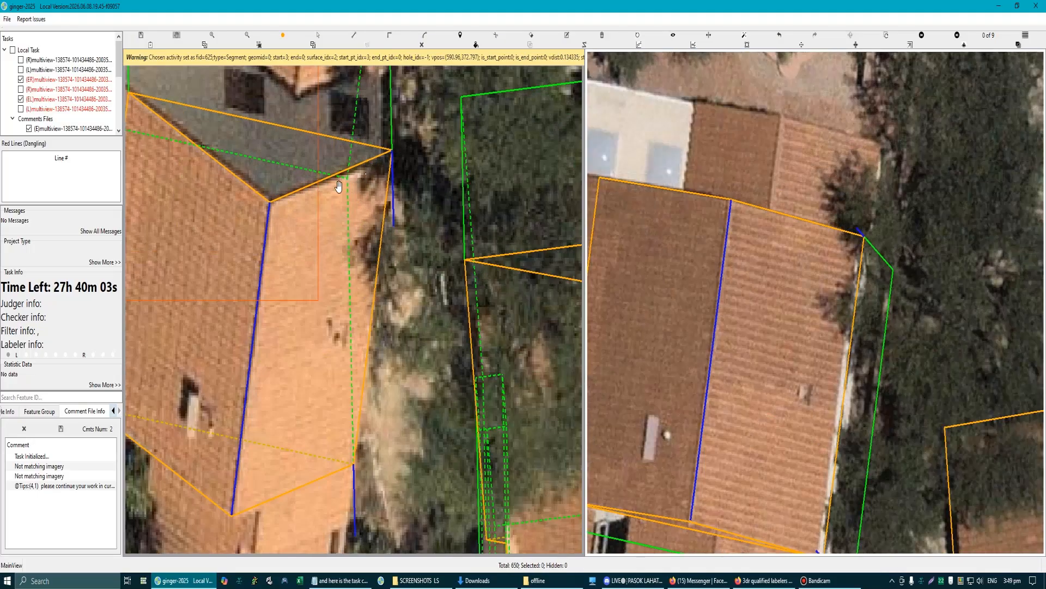
{"action": "scroll", "coordinate": [368, 167], "scroll_direction": "down", "scroll_amount": 2}
Step: Delete the right roof slope surface between the ridge line and the right eave
{"action": "key", "text": "Escape"}
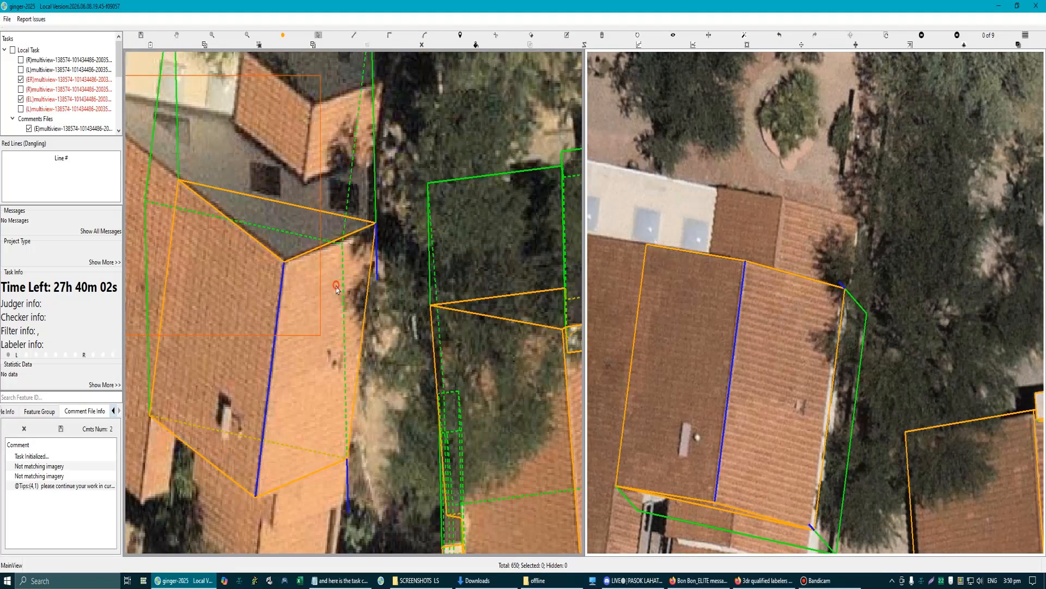
{"action": "left_click", "coordinate": [336, 289]}
{"action": "scroll", "coordinate": [367, 234], "scroll_direction": "up", "scroll_amount": 2}
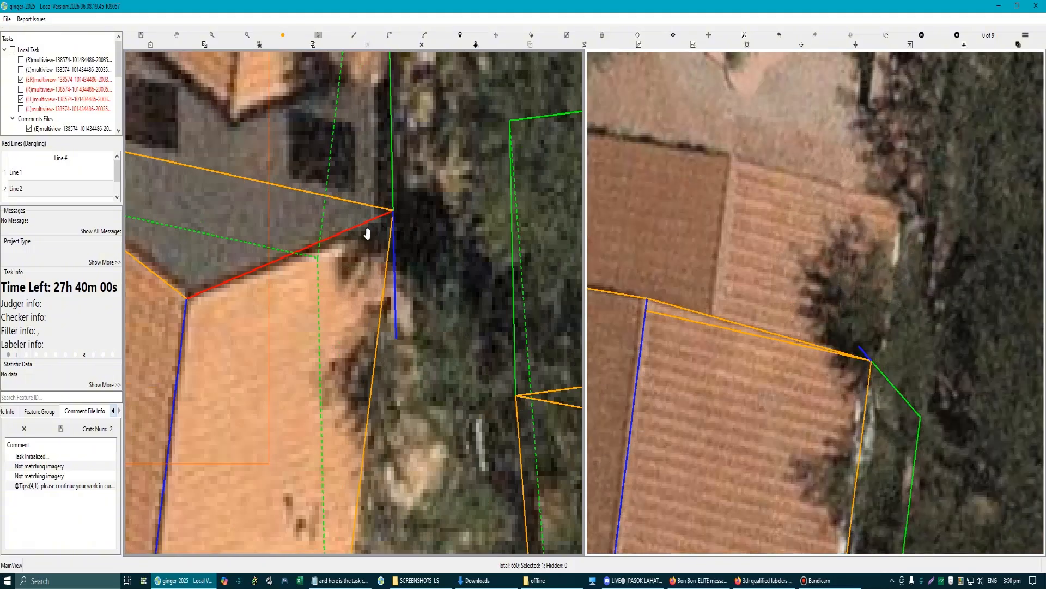
Step: Delete the gable surface between the ridge's upper end and the upper roof edge
{"action": "key", "text": "Delete"}
{"action": "scroll", "coordinate": [360, 297], "scroll_direction": "down", "scroll_amount": 2}
{"action": "scroll", "coordinate": [347, 279], "scroll_direction": "up", "scroll_amount": 1}
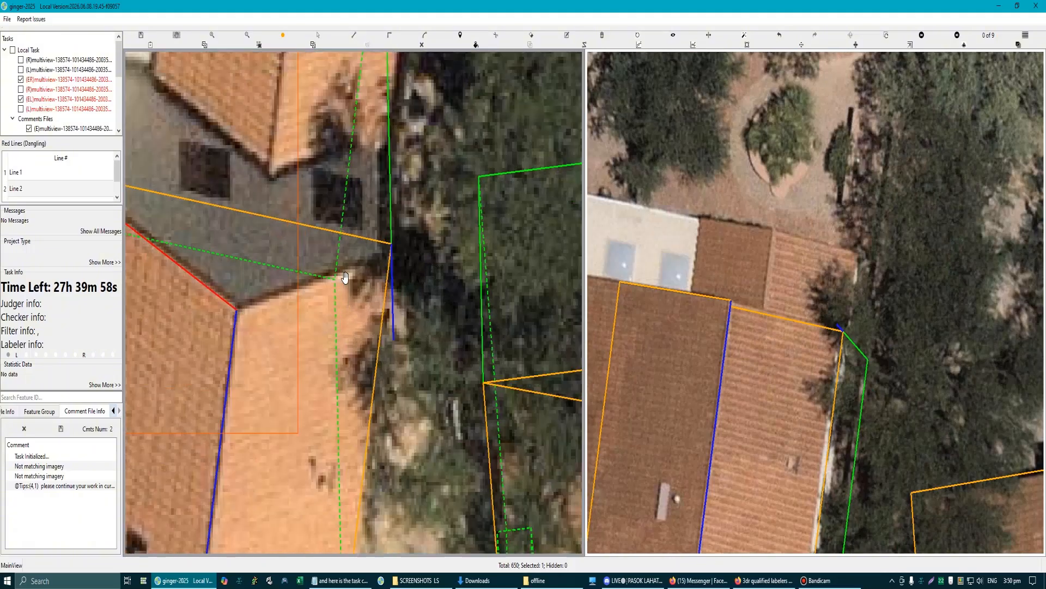
{"action": "key", "text": "l"}
{"action": "left_click", "coordinate": [237, 310]}
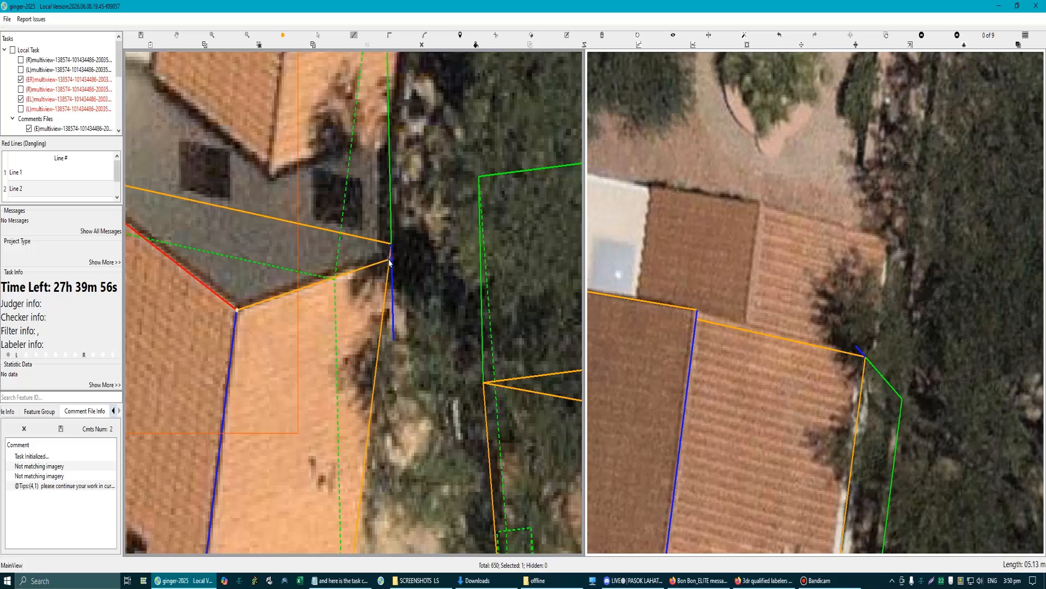
{"action": "left_click", "coordinate": [391, 261]}
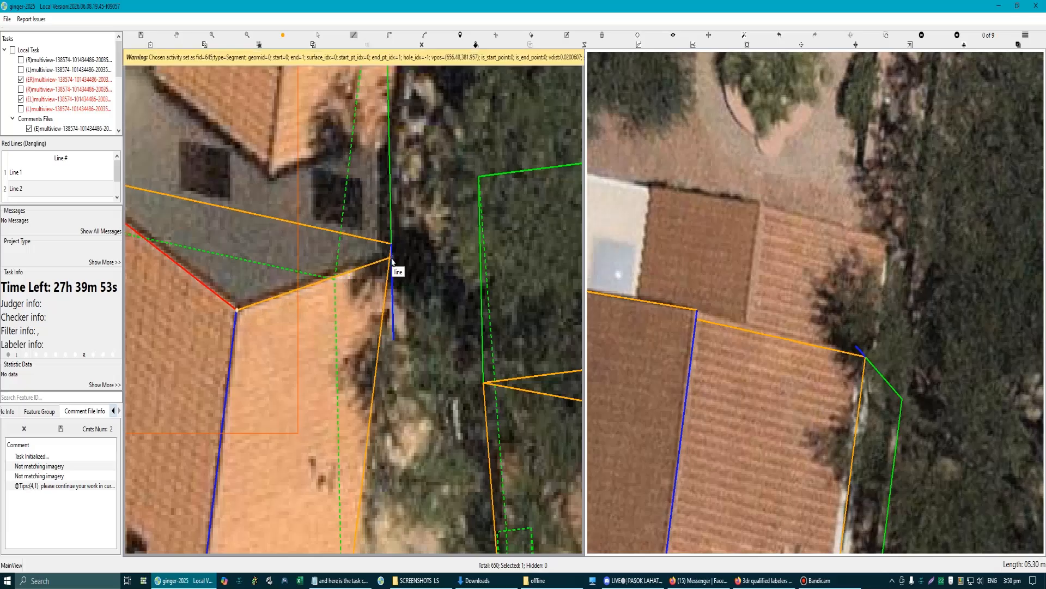
{"action": "scroll", "coordinate": [392, 260], "scroll_direction": "up", "scroll_amount": 1}
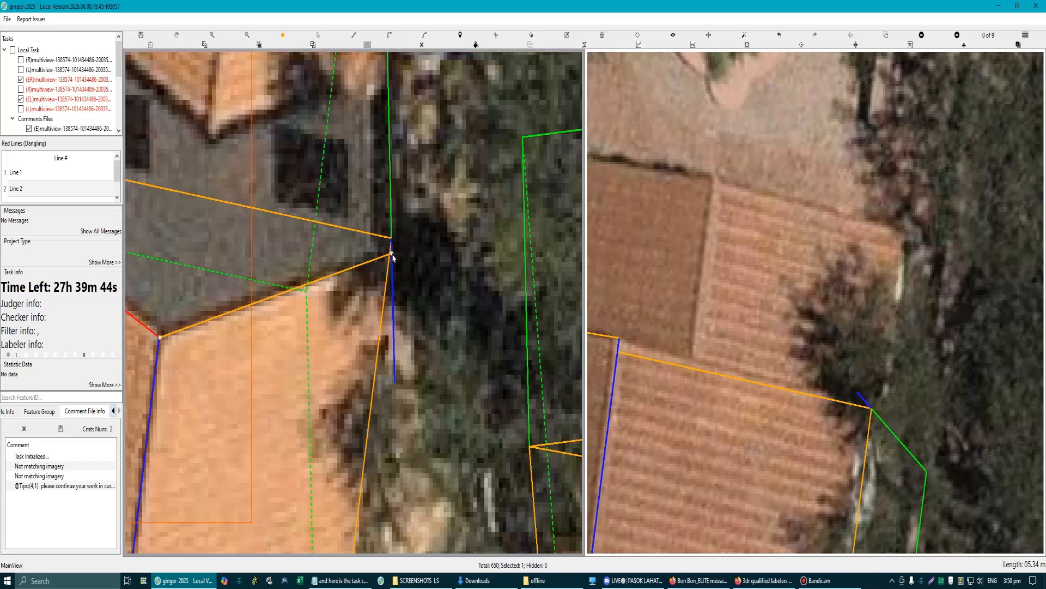
{"action": "scroll", "coordinate": [394, 257], "scroll_direction": "down", "scroll_amount": 1}
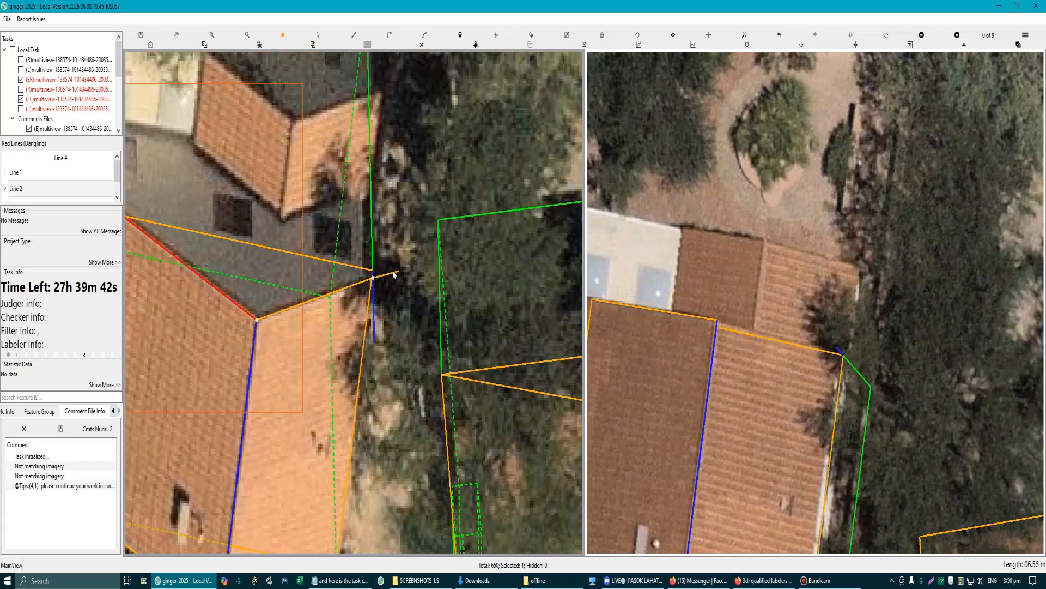
{"action": "scroll", "coordinate": [393, 273], "scroll_direction": "up", "scroll_amount": 4}
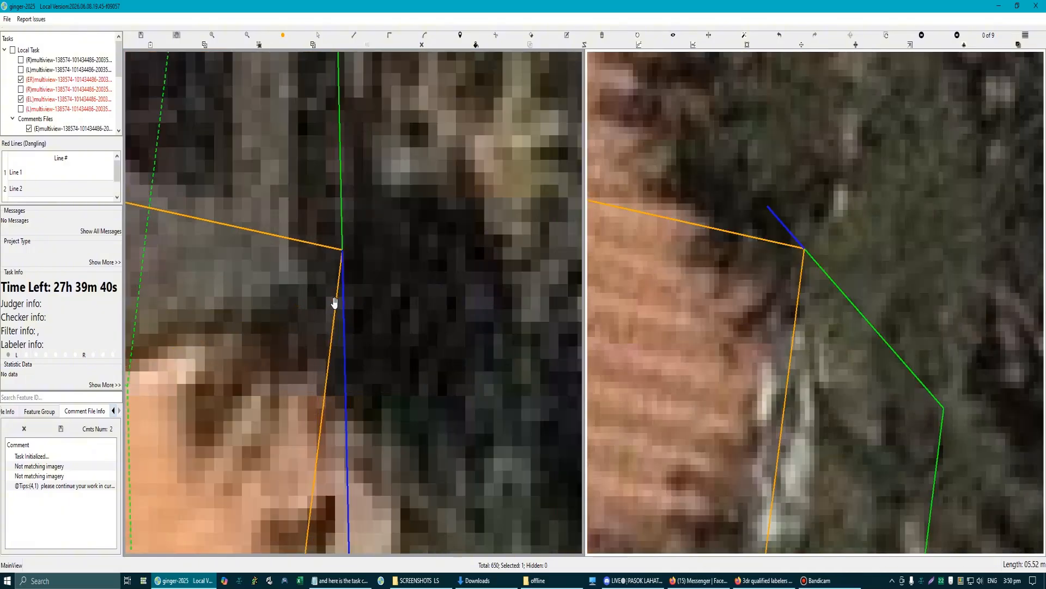
{"action": "scroll", "coordinate": [338, 300], "scroll_direction": "down", "scroll_amount": 3}
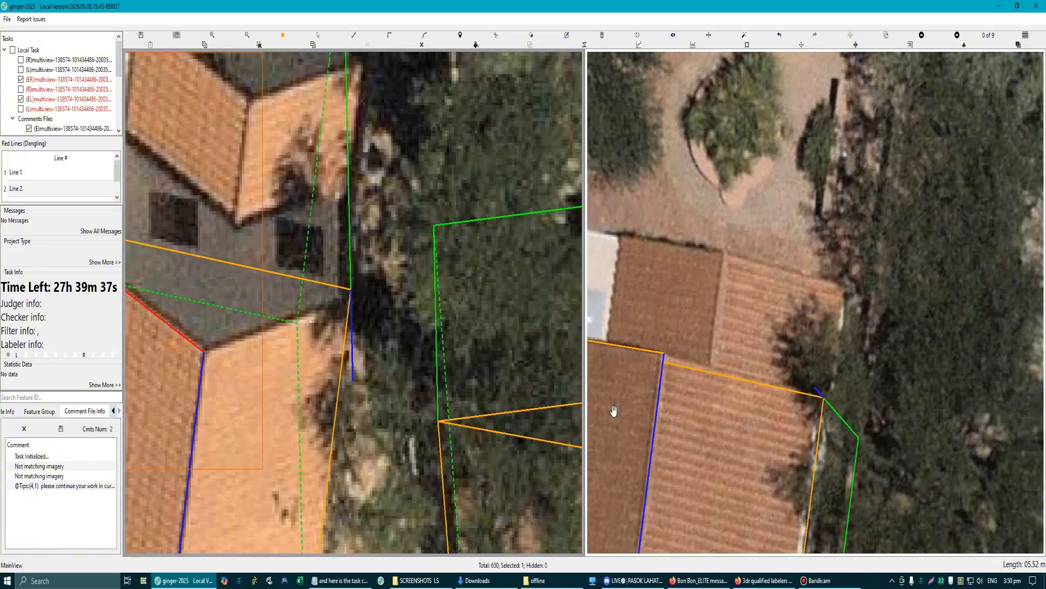
Step: Draw a narrow strip surface along the right eave, about 0.43 m deep down the extension lines and parallel to the eave edge
{"action": "scroll", "coordinate": [317, 307], "scroll_direction": "up", "scroll_amount": 1}
{"action": "key", "text": "l"}
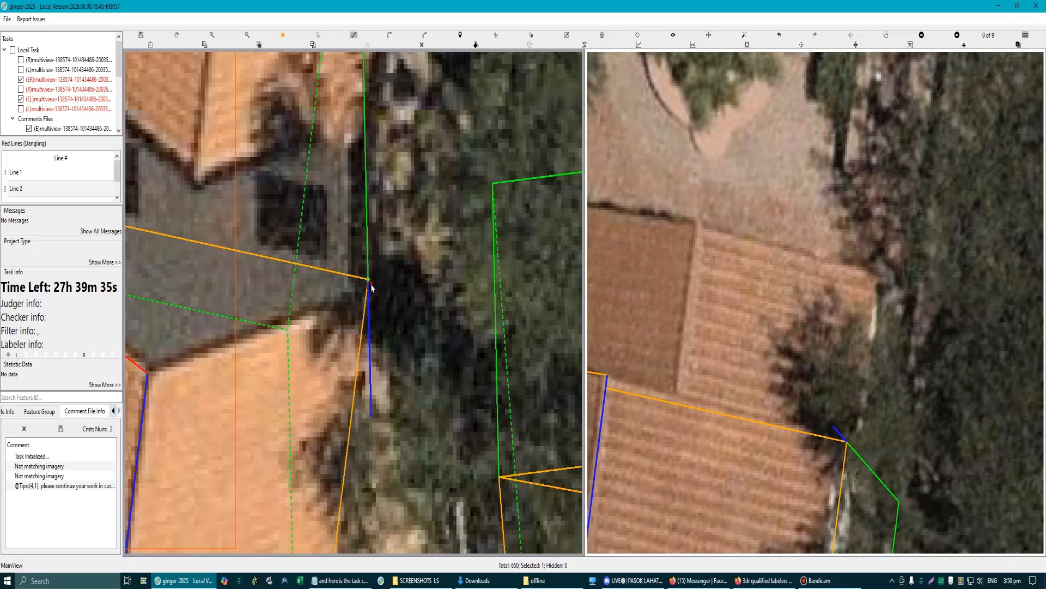
{"action": "left_click", "coordinate": [368, 280]}
{"action": "left_click", "coordinate": [368, 306]}
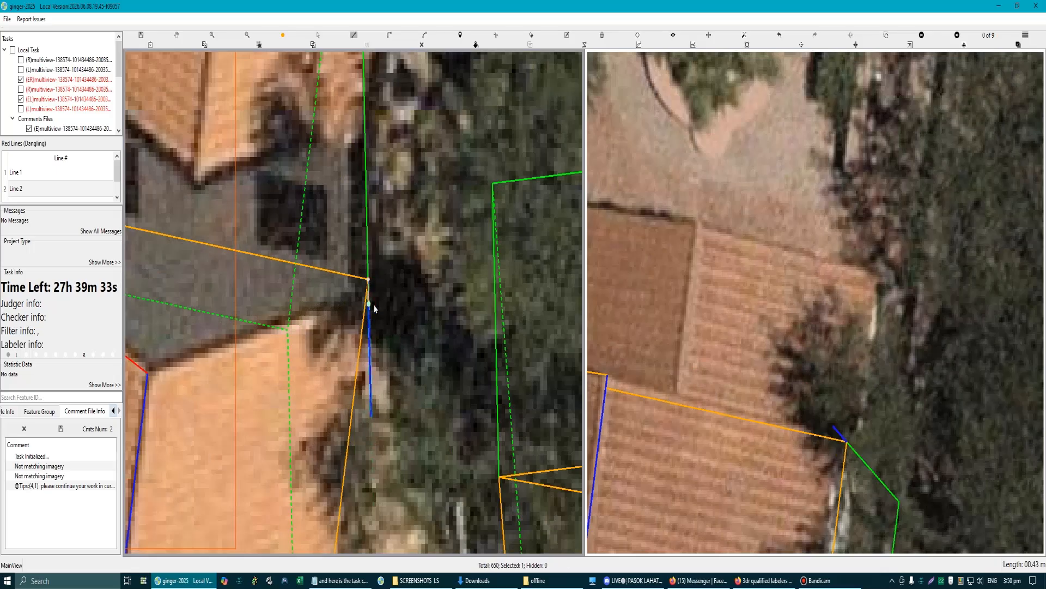
{"action": "scroll", "coordinate": [369, 305], "scroll_direction": "down", "scroll_amount": 1}
{"action": "left_click_drag", "start_coordinate": [339, 476], "coordinate": [344, 256]}
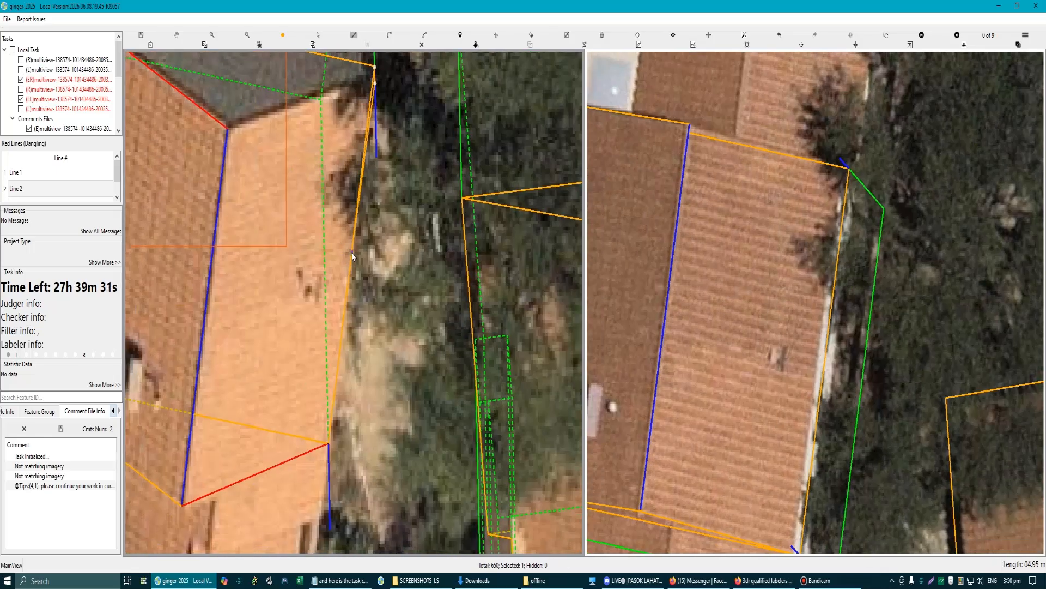
{"action": "left_click", "coordinate": [354, 265]}
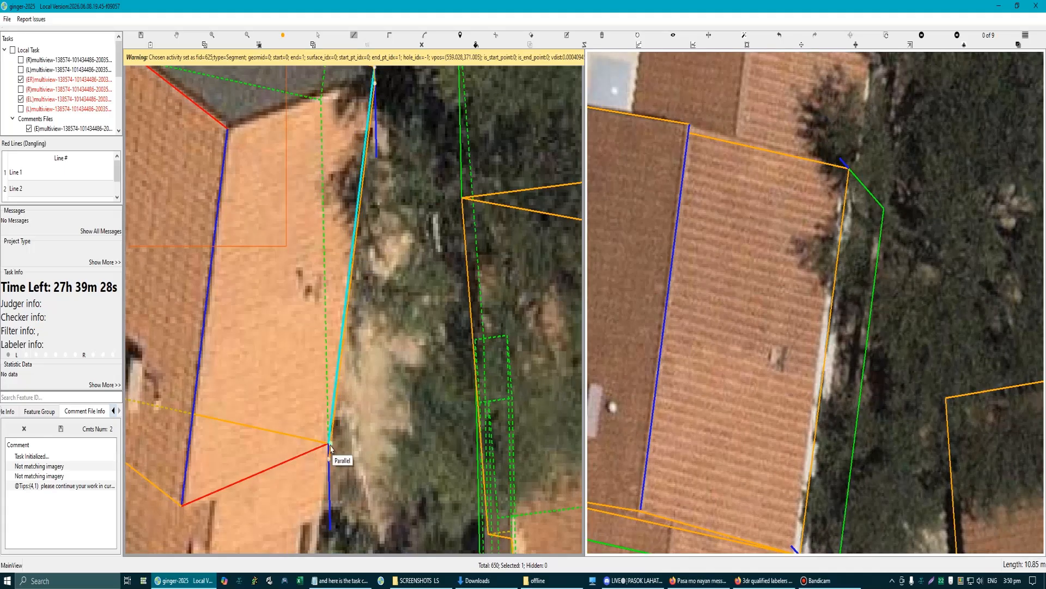
{"action": "scroll", "coordinate": [325, 458], "scroll_direction": "up", "scroll_amount": 2}
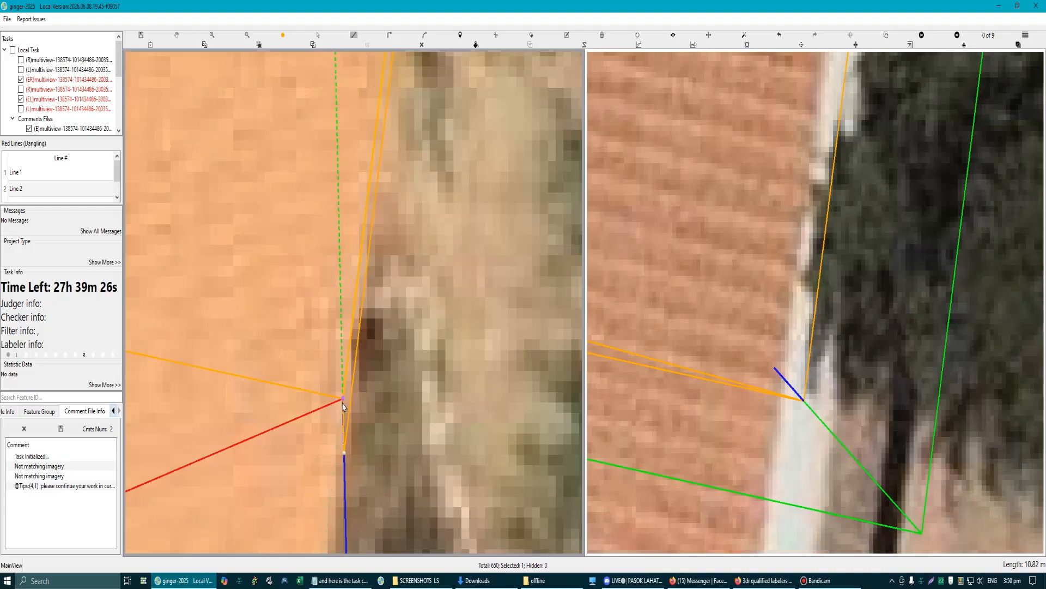
{"action": "key", "text": "Escape"}
Step: Shift the eave strip's outer edge further along both extension lines, away from the right eave, comparing it with the imagery
{"action": "scroll", "coordinate": [380, 436], "scroll_direction": "down", "scroll_amount": 6}
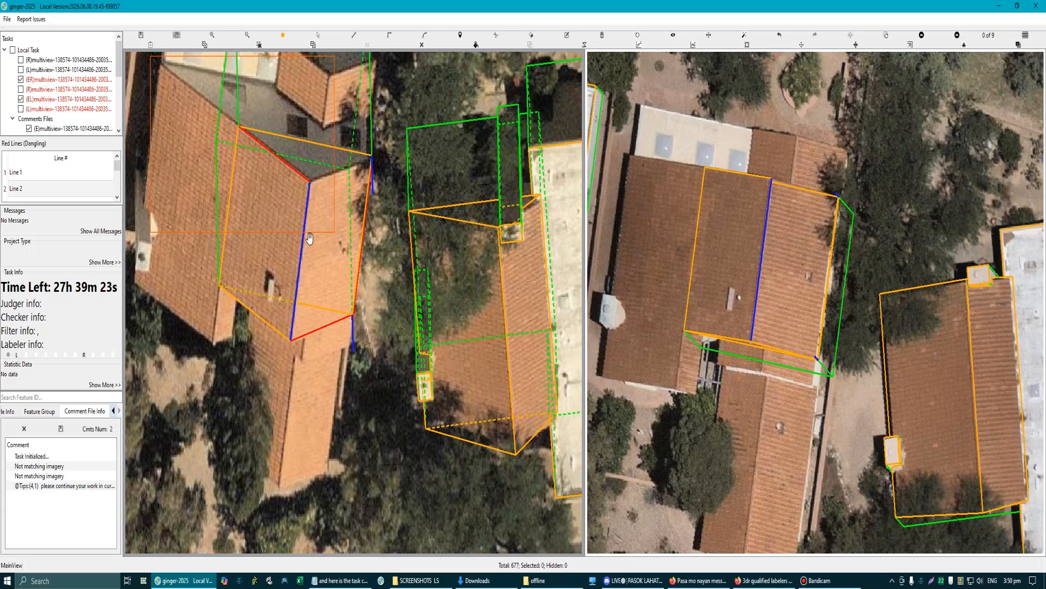
{"action": "scroll", "coordinate": [310, 239], "scroll_direction": "up", "scroll_amount": 1}
{"action": "scroll", "coordinate": [799, 390], "scroll_direction": "up", "scroll_amount": 6}
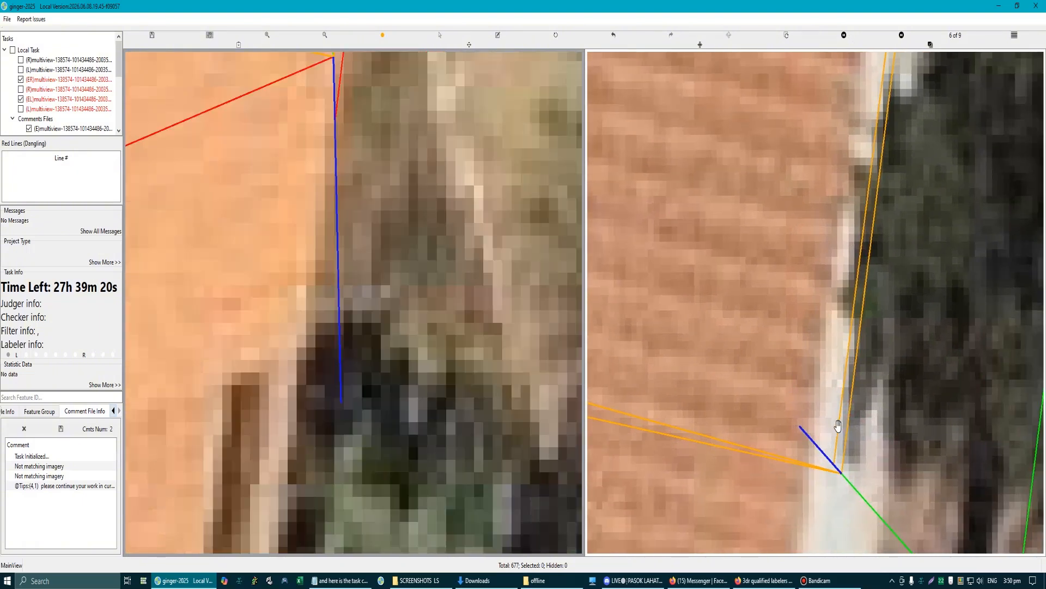
{"action": "scroll", "coordinate": [837, 425], "scroll_direction": "down", "scroll_amount": 4}
{"action": "scroll", "coordinate": [352, 264], "scroll_direction": "up", "scroll_amount": 5}
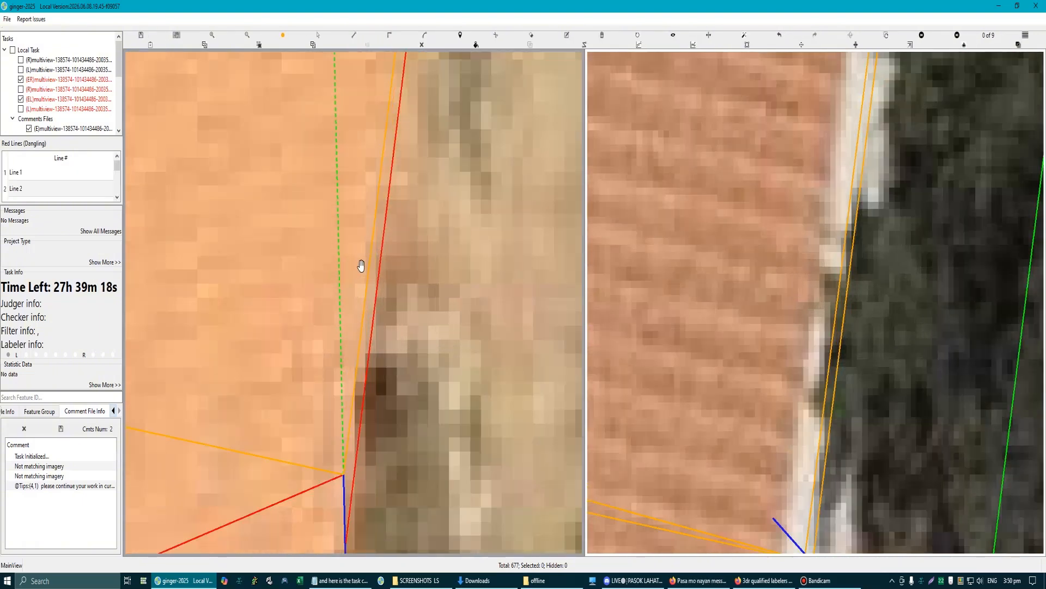
{"action": "scroll", "coordinate": [363, 265], "scroll_direction": "up", "scroll_amount": 1}
{"action": "key", "text": "s"}
{"action": "left_click", "coordinate": [378, 243]}
{"action": "scroll", "coordinate": [353, 299], "scroll_direction": "down", "scroll_amount": 2}
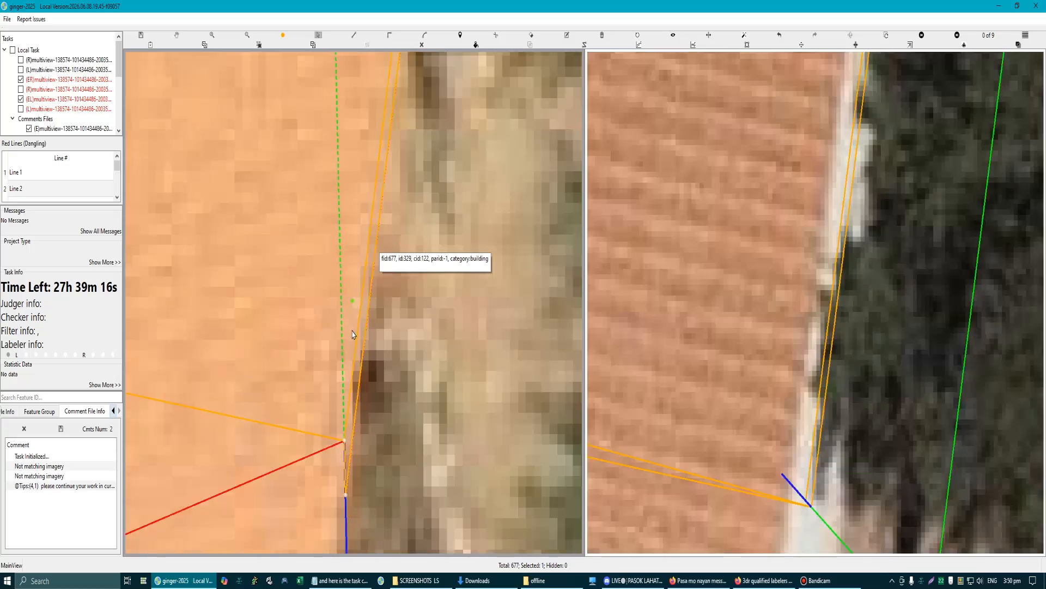
{"action": "scroll", "coordinate": [352, 334], "scroll_direction": "down", "scroll_amount": 3}
{"action": "key", "text": "h"}
{"action": "left_click_drag", "start_coordinate": [329, 316], "coordinate": [303, 321]}
{"action": "scroll", "coordinate": [316, 311], "scroll_direction": "up", "scroll_amount": 2}
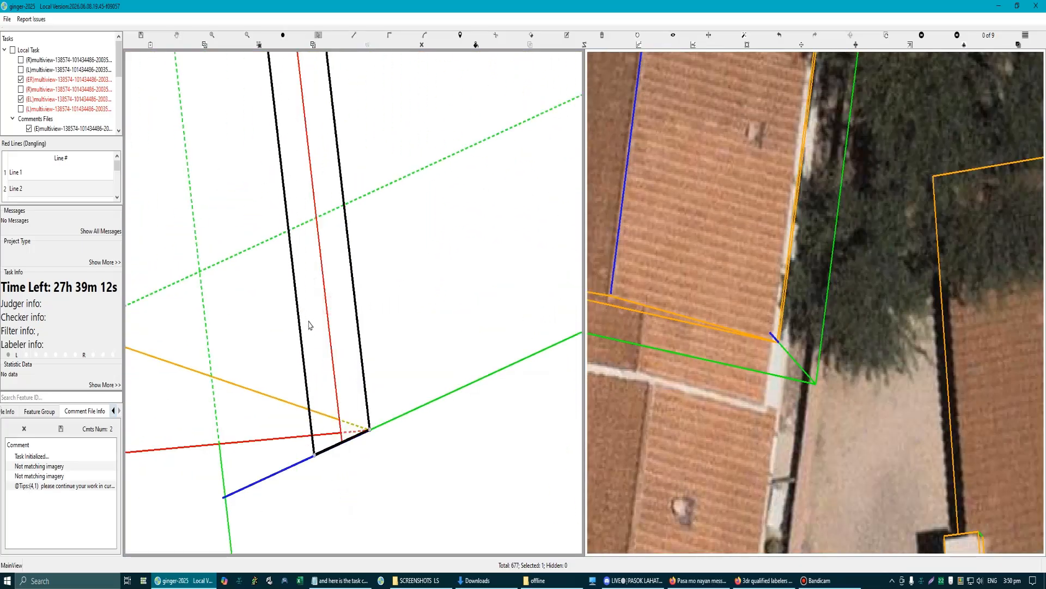
{"action": "scroll", "coordinate": [334, 328], "scroll_direction": "down", "scroll_amount": 2}
{"action": "scroll", "coordinate": [334, 329], "scroll_direction": "down", "scroll_amount": 2}
{"action": "key", "text": "Escape"}
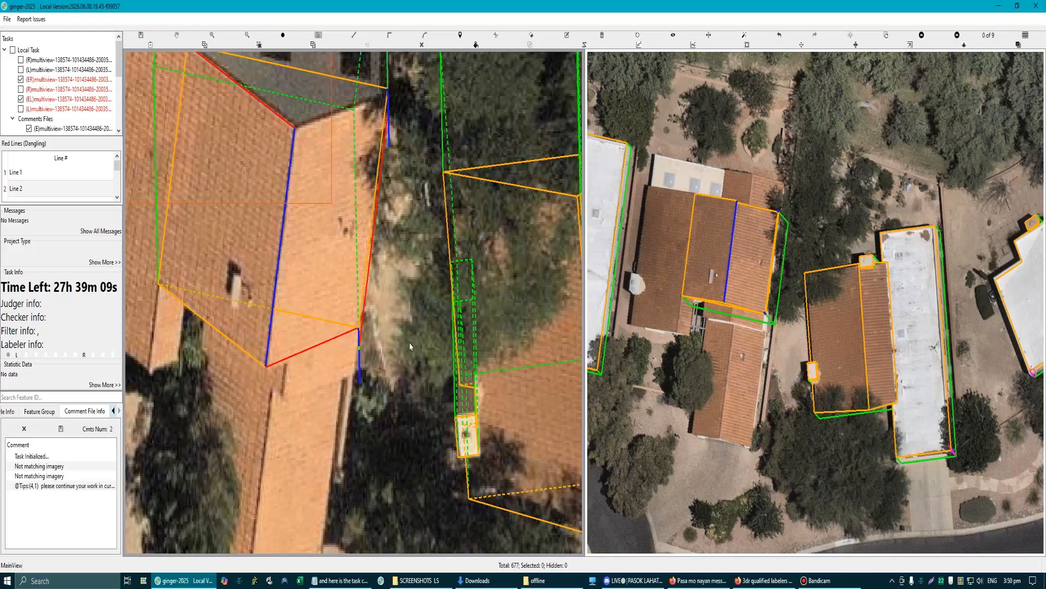
Step: Recheck the eave strip against both images and extend its outer edge again along the extension lines
{"action": "scroll", "coordinate": [908, 370], "scroll_direction": "up", "scroll_amount": 6}
{"action": "scroll", "coordinate": [823, 327], "scroll_direction": "down", "scroll_amount": 7}
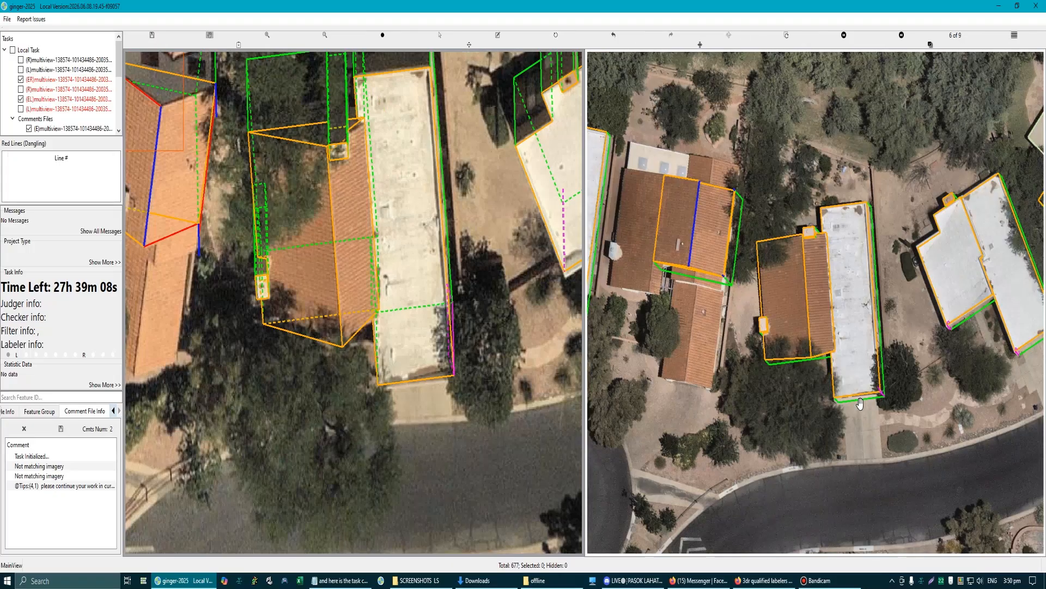
{"action": "scroll", "coordinate": [669, 231], "scroll_direction": "up", "scroll_amount": 3}
{"action": "scroll", "coordinate": [739, 257], "scroll_direction": "up", "scroll_amount": 4}
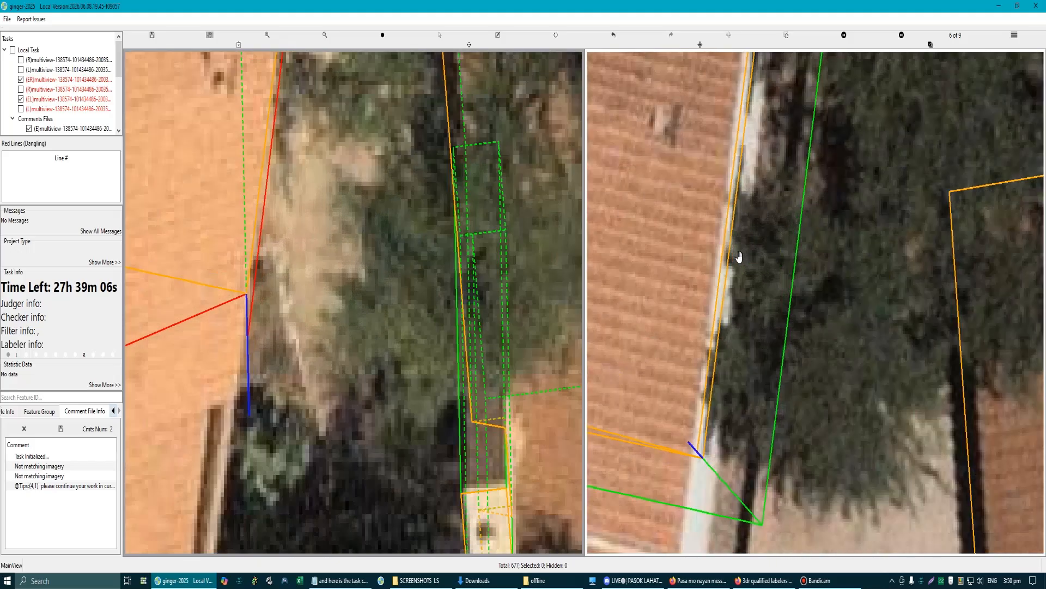
{"action": "scroll", "coordinate": [321, 262], "scroll_direction": "down", "scroll_amount": 4}
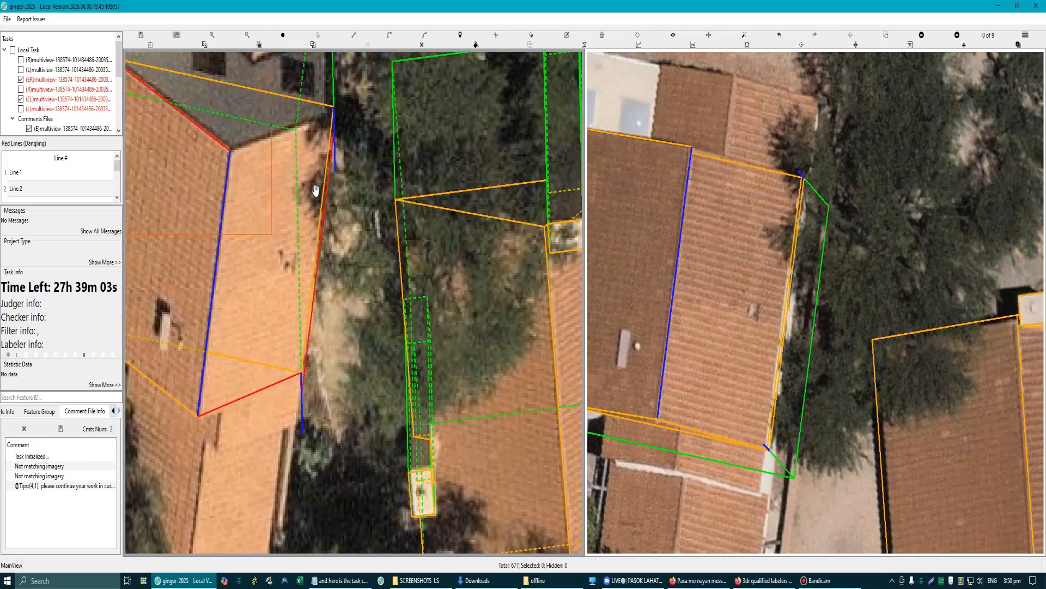
{"action": "scroll", "coordinate": [311, 271], "scroll_direction": "up", "scroll_amount": 5}
{"action": "scroll", "coordinate": [271, 265], "scroll_direction": "down", "scroll_amount": 3}
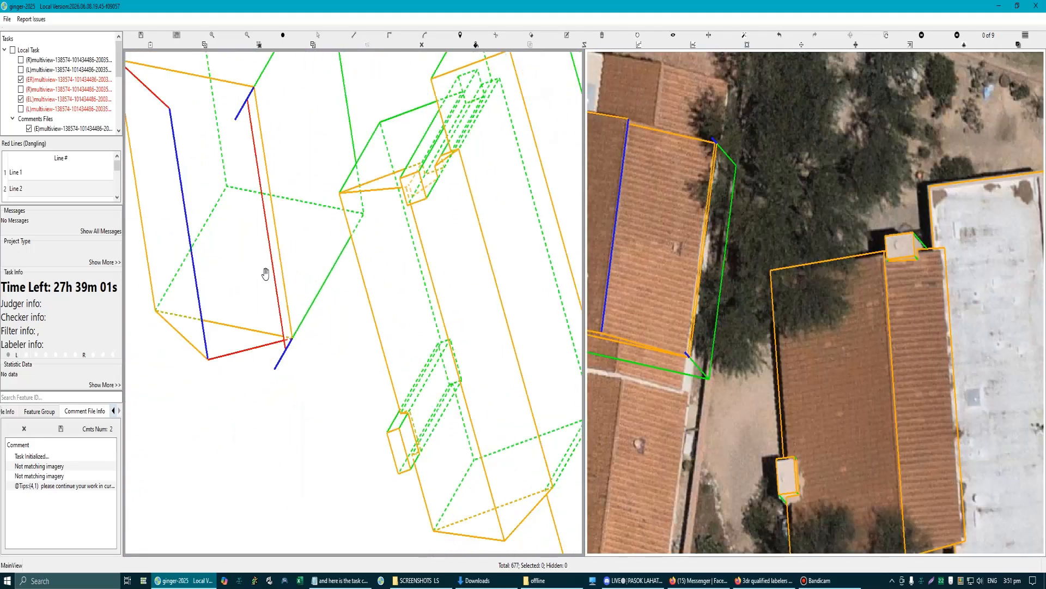
{"action": "scroll", "coordinate": [269, 273], "scroll_direction": "up", "scroll_amount": 3}
{"action": "scroll", "coordinate": [261, 211], "scroll_direction": "up", "scroll_amount": 2}
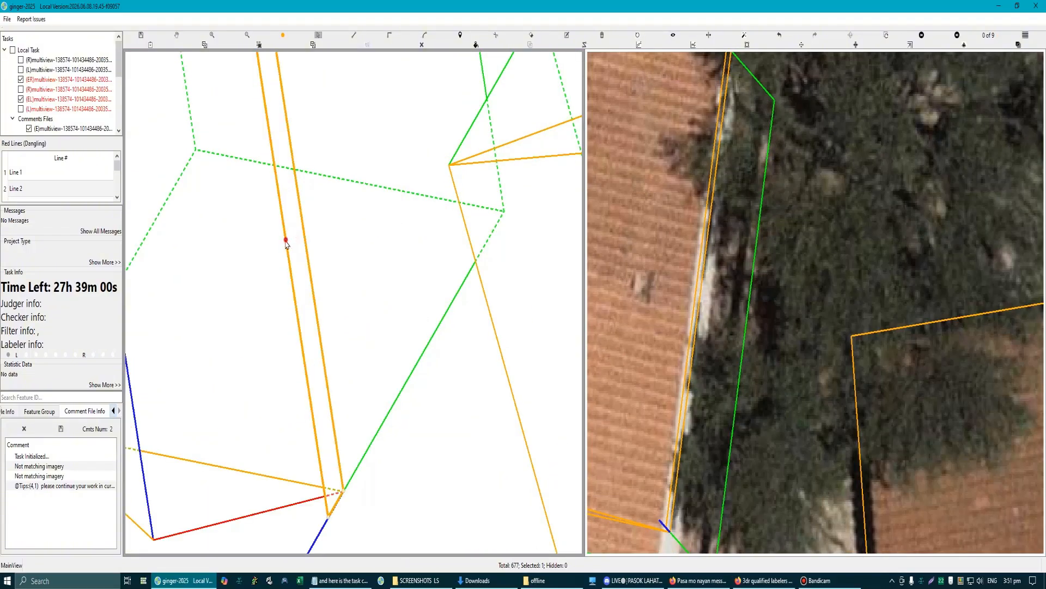
{"action": "left_click", "coordinate": [320, 282]}
{"action": "scroll", "coordinate": [321, 285], "scroll_direction": "down", "scroll_amount": 3}
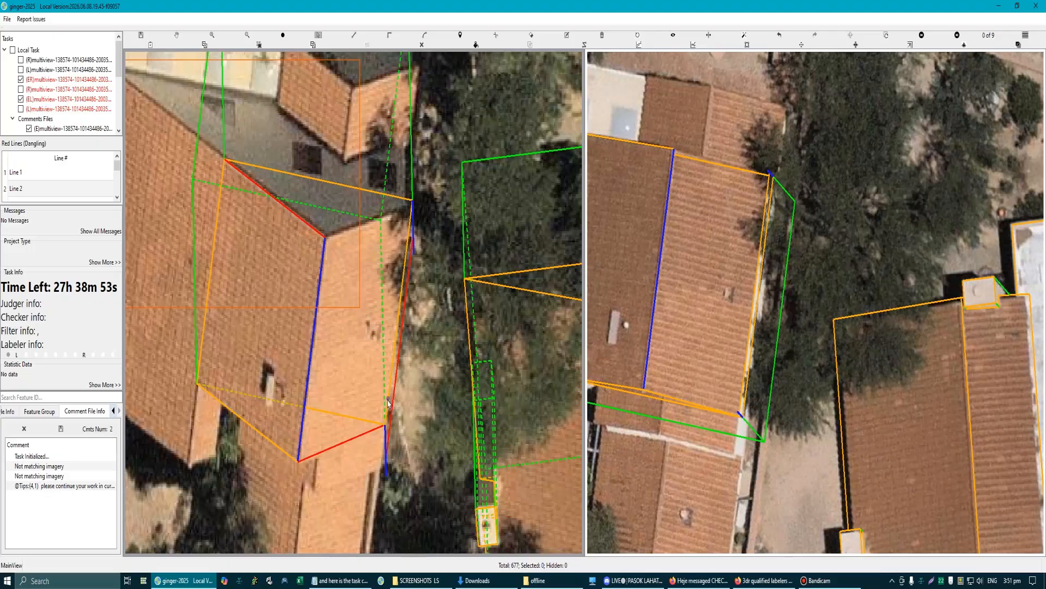
Step: Draw the right roof slope surface between both ridge ends and the outer edge of the eave strip
{"action": "left_click_drag", "start_coordinate": [375, 285], "coordinate": [359, 202]}
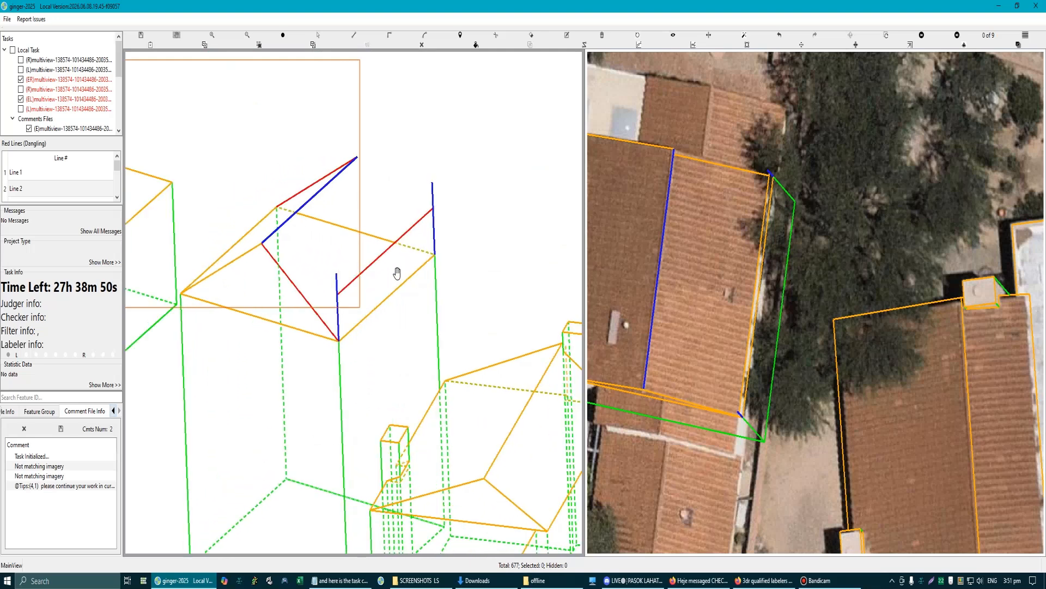
{"action": "scroll", "coordinate": [401, 269], "scroll_direction": "up", "scroll_amount": 4}
{"action": "key", "text": "Escape"}
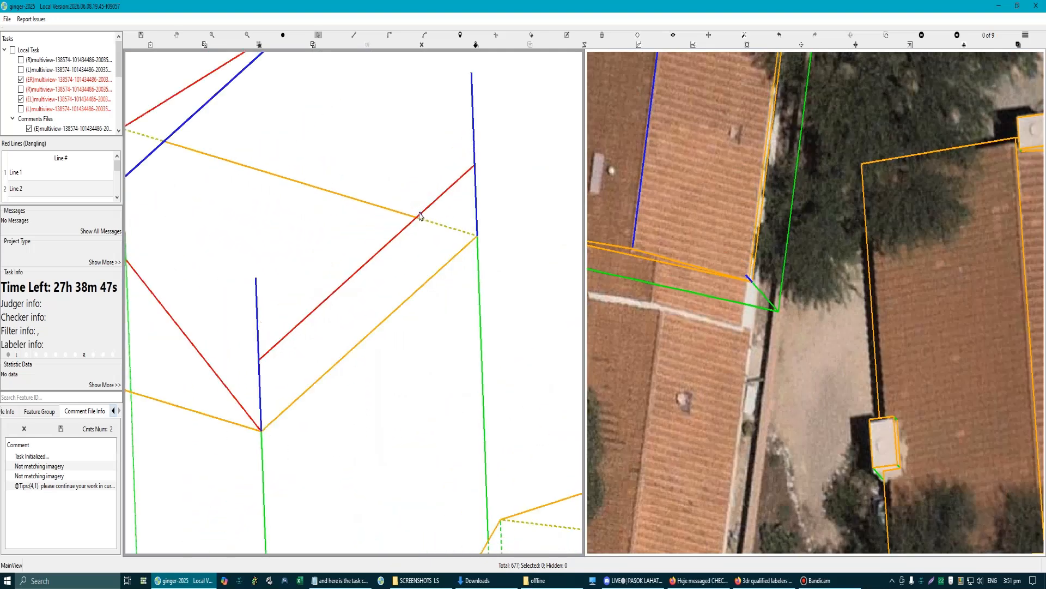
{"action": "scroll", "coordinate": [410, 241], "scroll_direction": "down", "scroll_amount": 4}
{"action": "left_click", "coordinate": [221, 259]}
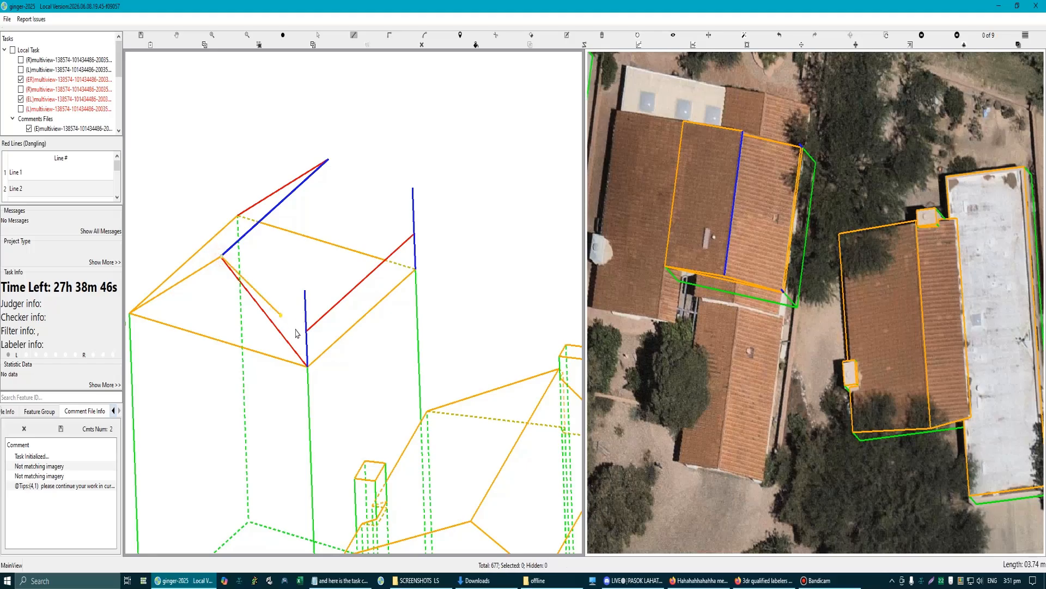
{"action": "left_click", "coordinate": [414, 234]}
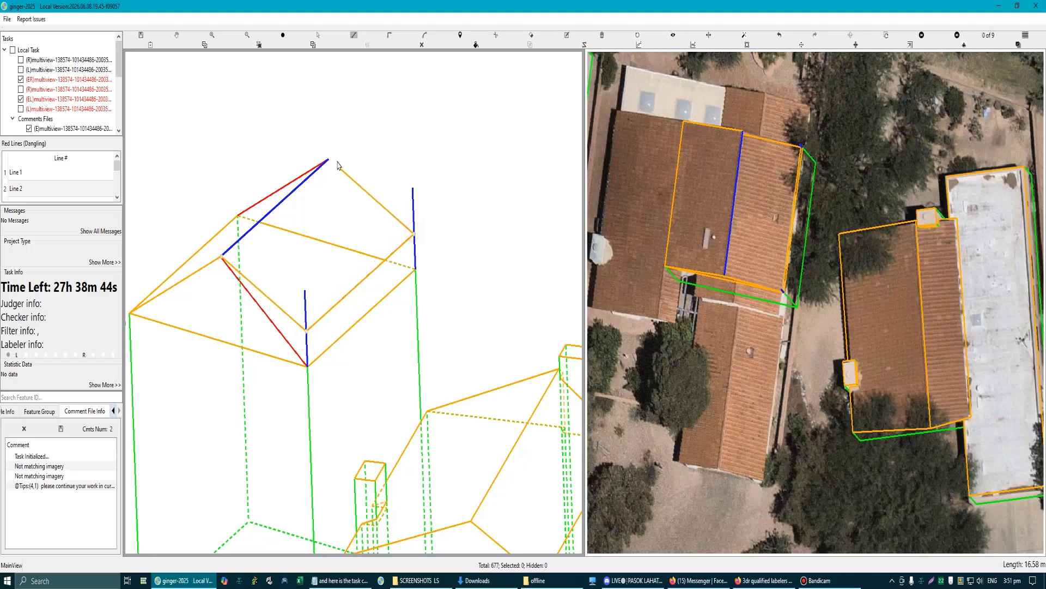
{"action": "left_click", "coordinate": [328, 159]}
{"action": "right_click", "coordinate": [398, 303]}
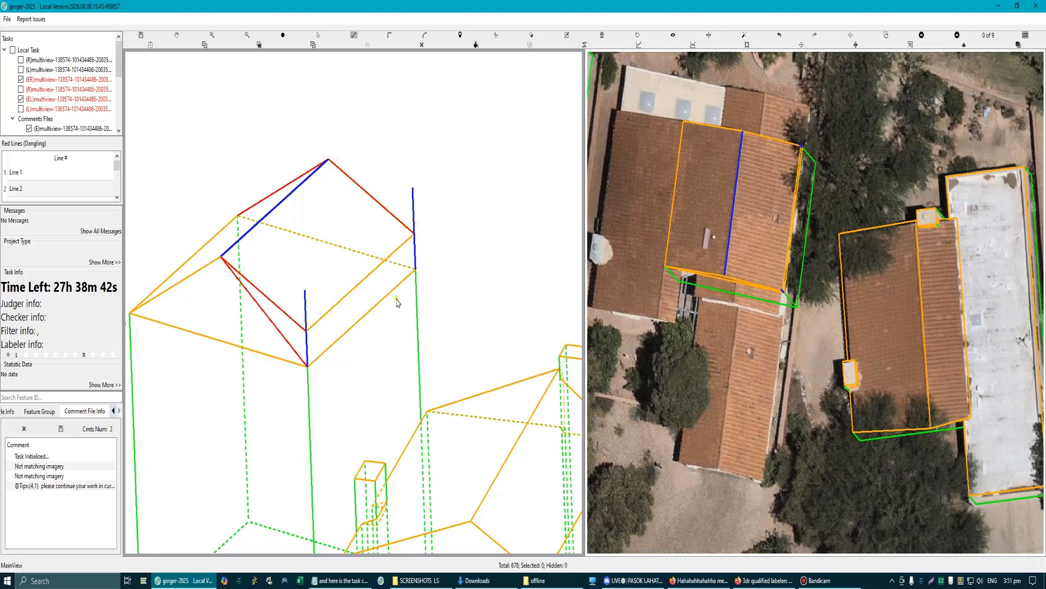
{"action": "key", "text": "space"}
Step: Move the right slope's upper eave corner slightly up the extension line to match the tiled roof edge
{"action": "scroll", "coordinate": [374, 234], "scroll_direction": "up", "scroll_amount": 5}
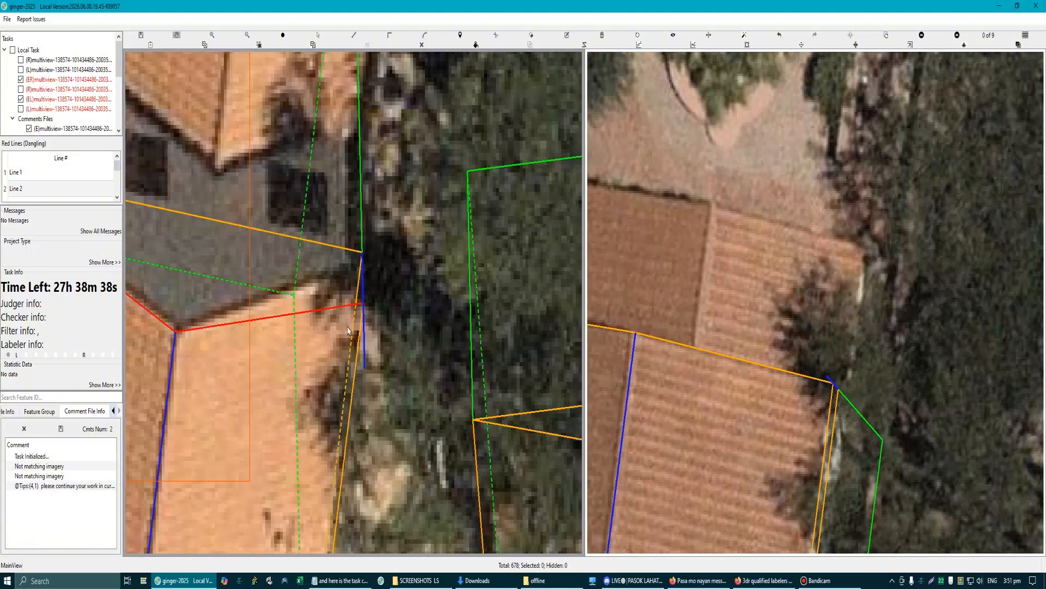
{"action": "left_click", "coordinate": [365, 321]}
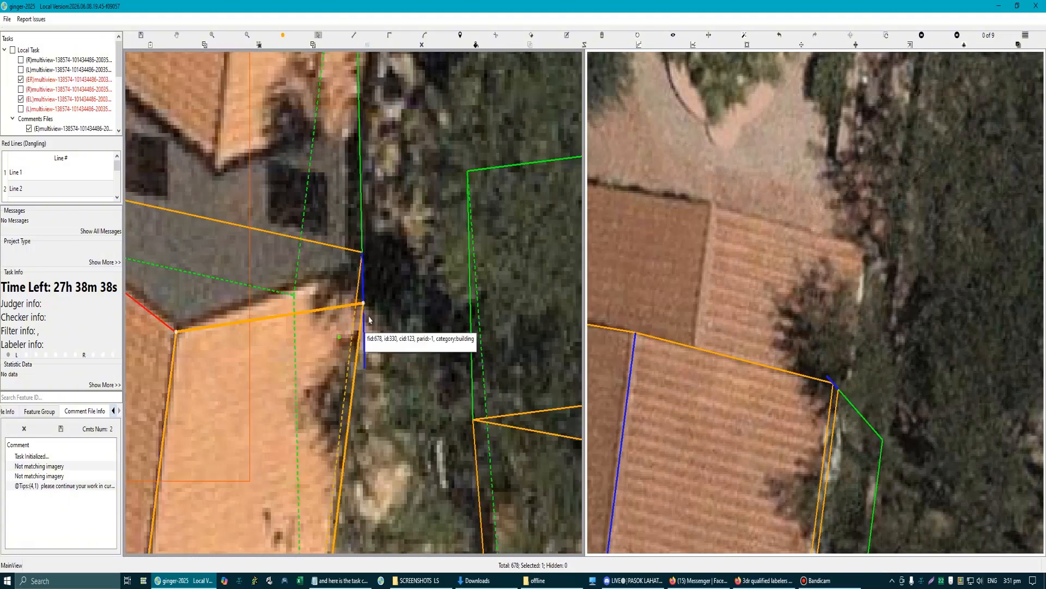
{"action": "mouse_move", "coordinate": [365, 306]}
{"action": "left_mouse_down"}
{"action": "mouse_move", "coordinate": [366, 271]}
{"action": "mouse_move", "coordinate": [366, 296]}
{"action": "left_mouse_up"}
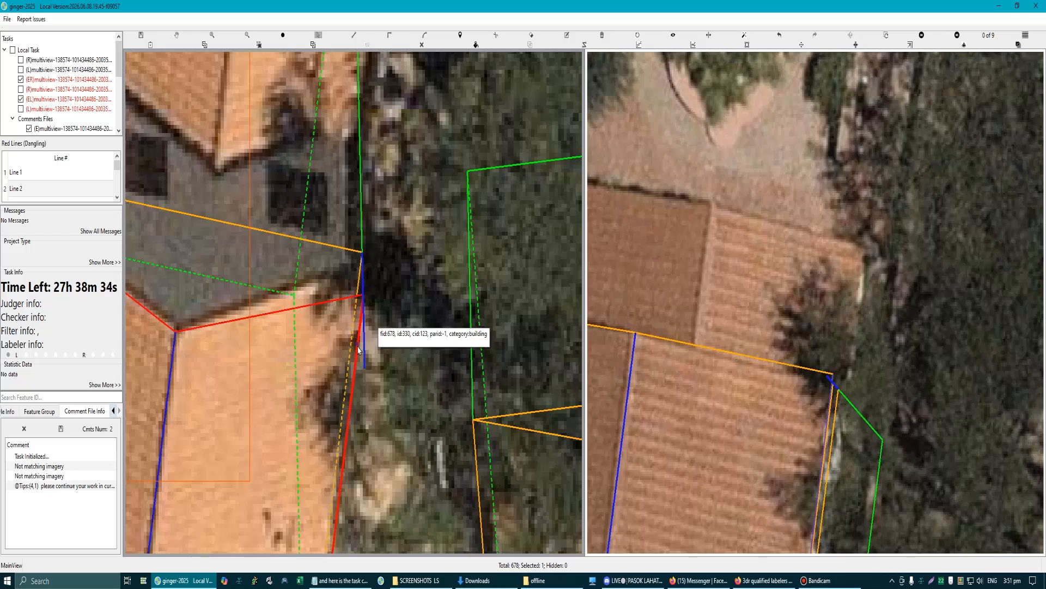
Step: Delete the newly drawn right slope surface between the ridge and the eave strip
{"action": "scroll", "coordinate": [373, 320], "scroll_direction": "down", "scroll_amount": 3}
{"action": "scroll", "coordinate": [312, 360], "scroll_direction": "up", "scroll_amount": 2}
{"action": "left_click", "coordinate": [312, 359]}
{"action": "scroll", "coordinate": [313, 362], "scroll_direction": "down", "scroll_amount": 3}
Step: Shift the eave strip's outer edge back along the extension lines towards the right eave
{"action": "key", "text": "h"}
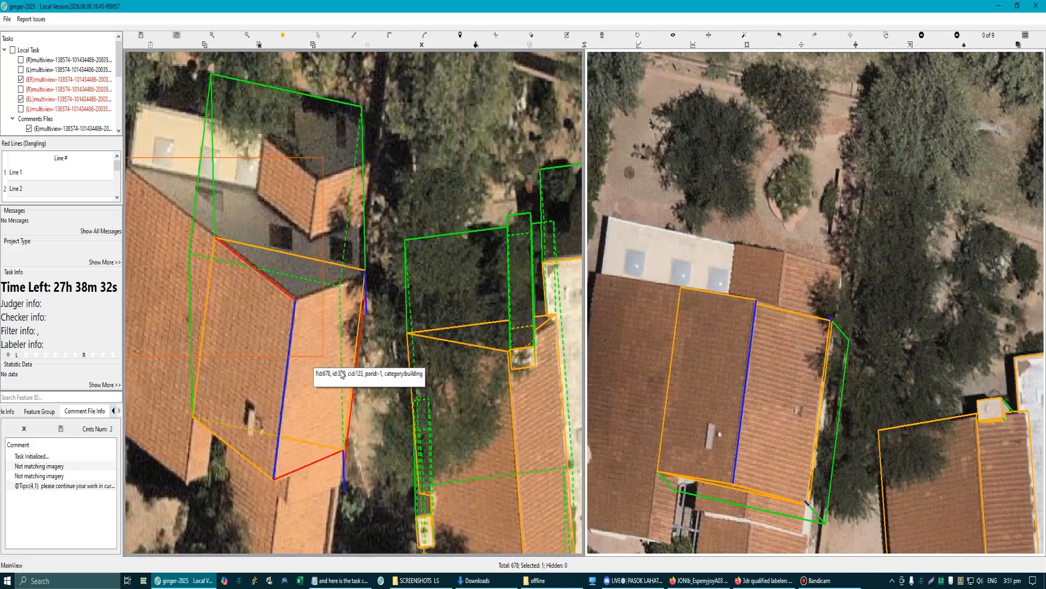
{"action": "left_click_drag", "start_coordinate": [338, 374], "coordinate": [325, 258]}
{"action": "scroll", "coordinate": [325, 258], "scroll_direction": "up", "scroll_amount": 1}
{"action": "scroll", "coordinate": [325, 259], "scroll_direction": "up", "scroll_amount": 2}
{"action": "key", "text": "Escape"}
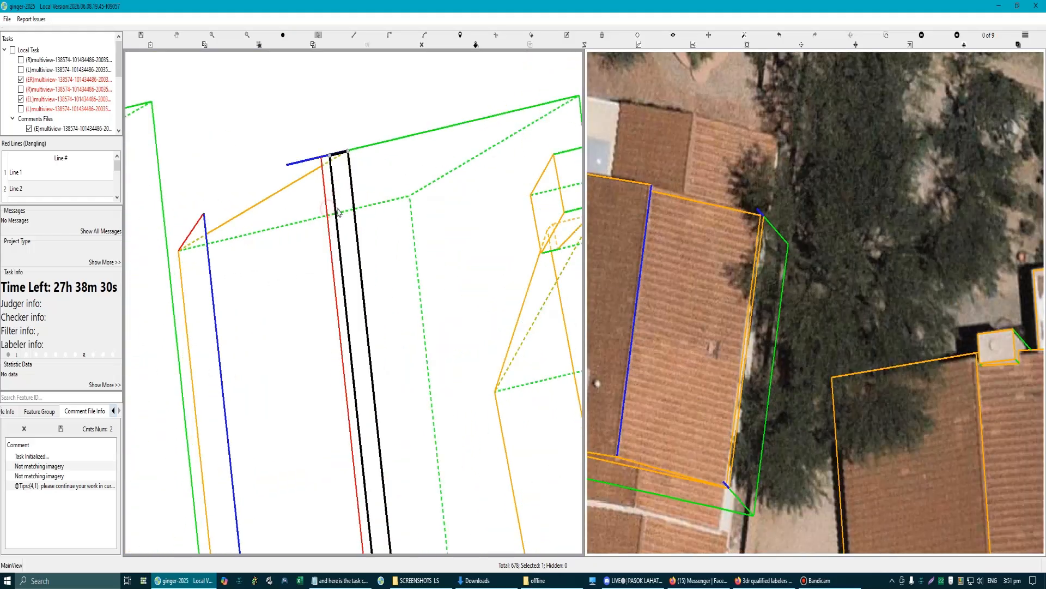
{"action": "scroll", "coordinate": [331, 273], "scroll_direction": "down", "scroll_amount": 3}
{"action": "key", "text": "r"}
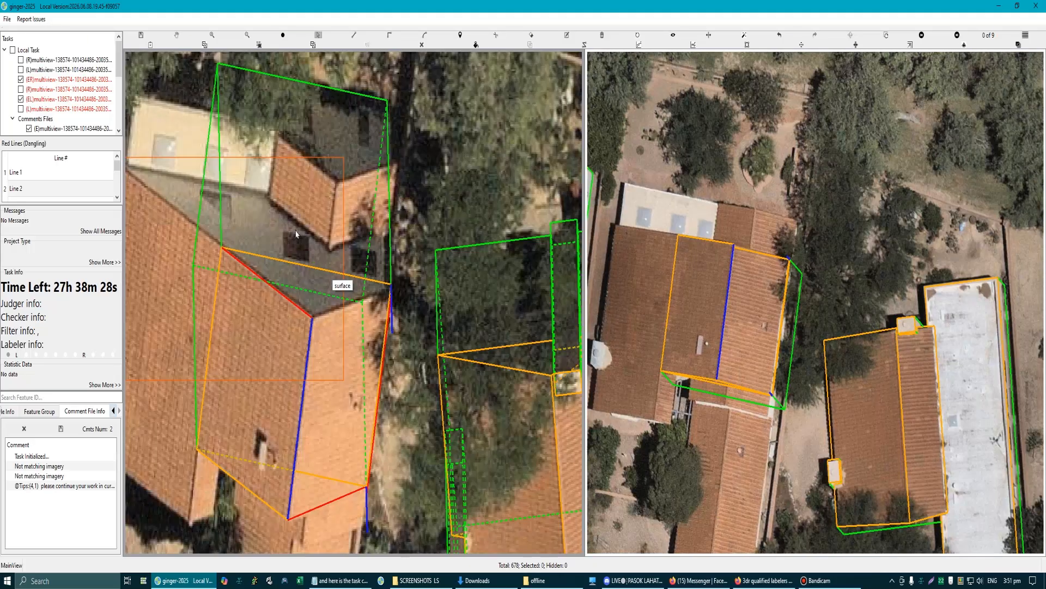
{"action": "scroll", "coordinate": [344, 309], "scroll_direction": "up", "scroll_amount": 3}
{"action": "key", "text": "l"}
{"action": "left_click", "coordinate": [314, 350]}
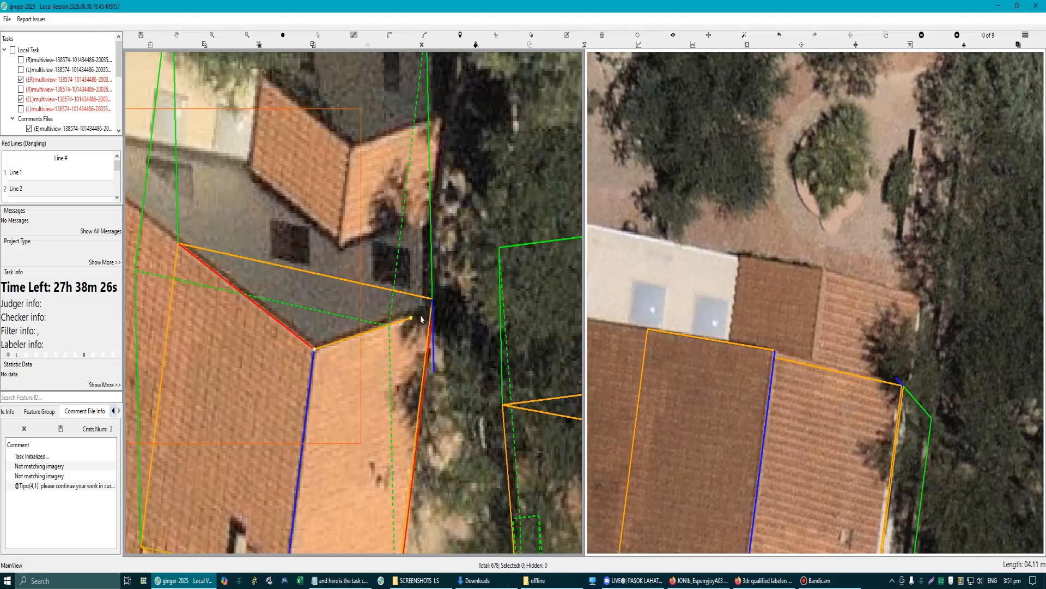
{"action": "scroll", "coordinate": [433, 326], "scroll_direction": "up", "scroll_amount": 2}
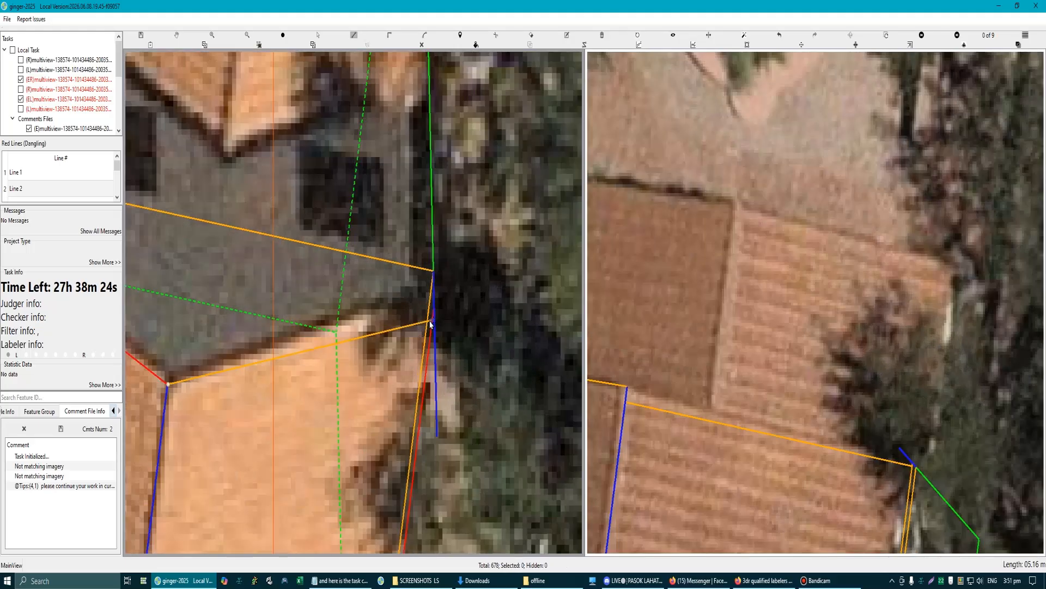
{"action": "key", "text": "Escape"}
Step: Shift the eave strip's outer edge further back along the extension line, close to the original right eave
{"action": "scroll", "coordinate": [384, 373], "scroll_direction": "down", "scroll_amount": 1}
{"action": "left_click_drag", "start_coordinate": [384, 373], "coordinate": [360, 305]}
{"action": "scroll", "coordinate": [360, 301], "scroll_direction": "up", "scroll_amount": 3}
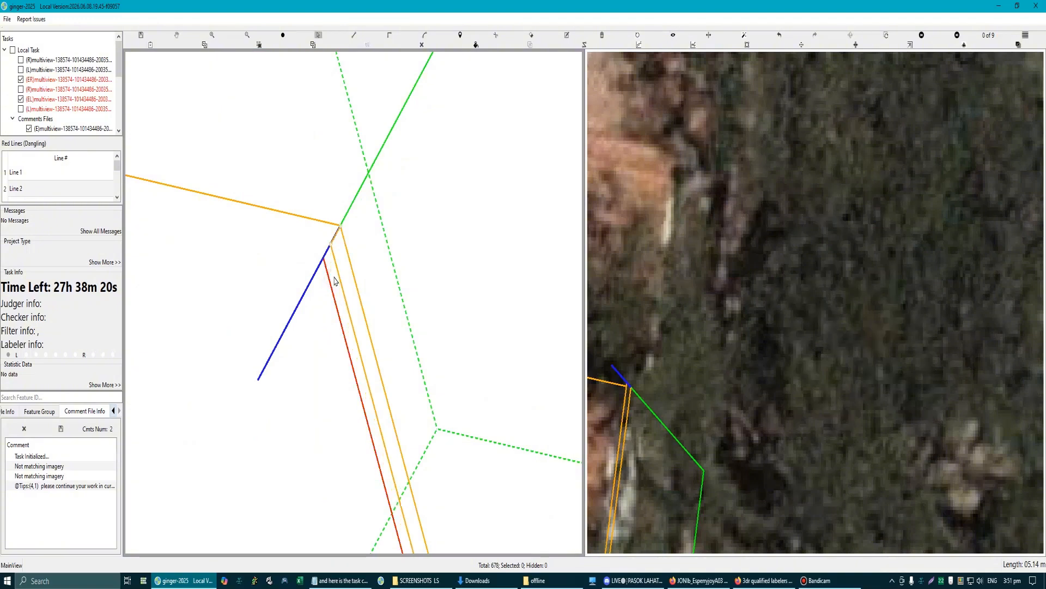
{"action": "scroll", "coordinate": [336, 297], "scroll_direction": "down", "scroll_amount": 3}
{"action": "key", "text": "r"}
{"action": "scroll", "coordinate": [326, 310], "scroll_direction": "up", "scroll_amount": 3}
Step: Draw the upper gable surface from the upper ridge end to the eave strip's outer corner and the left roof corner
{"action": "key", "text": "l"}
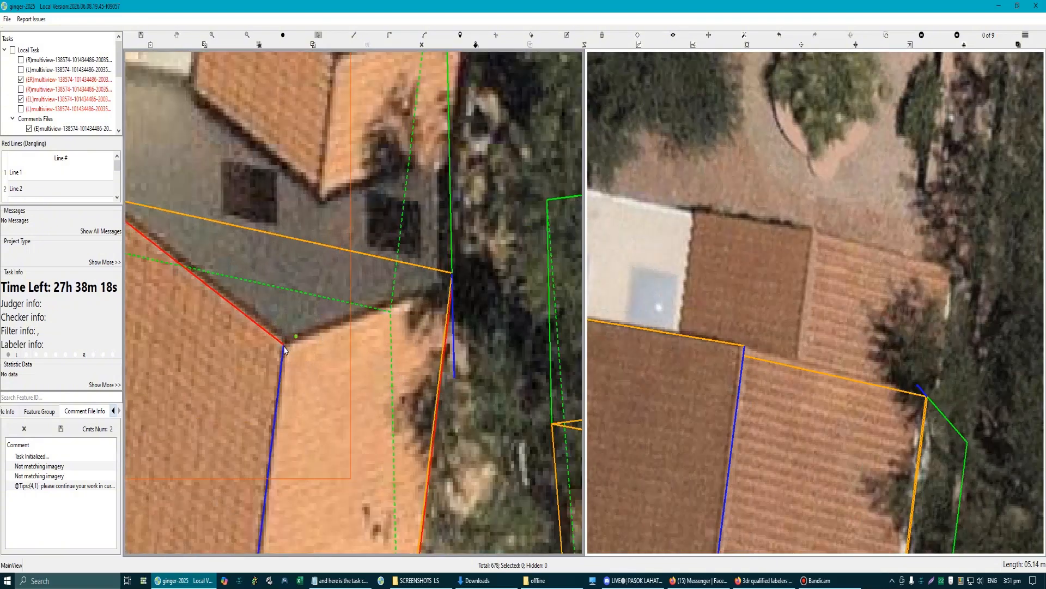
{"action": "left_click", "coordinate": [284, 344]}
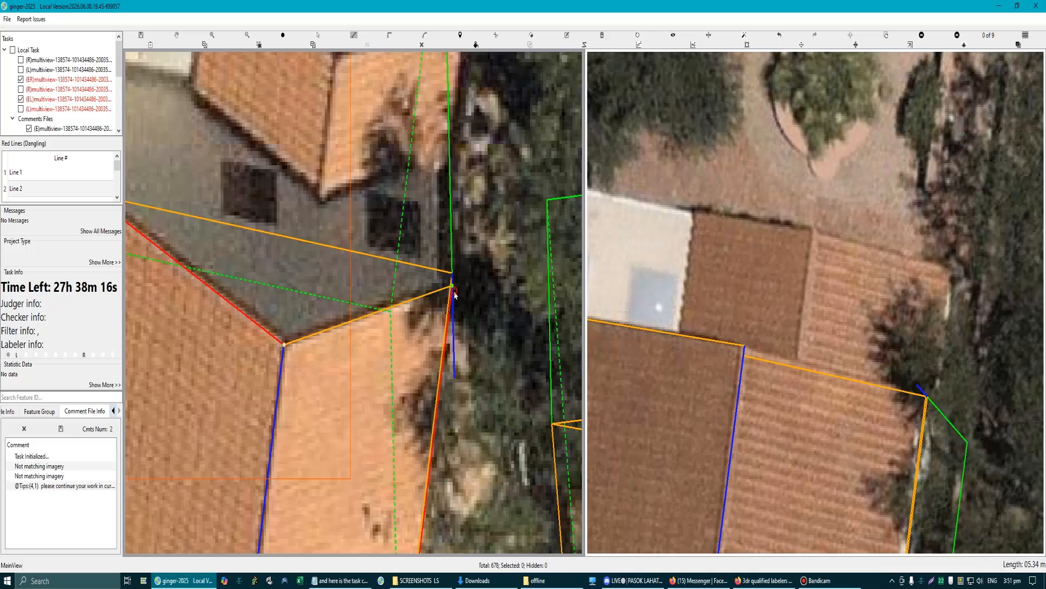
{"action": "scroll", "coordinate": [453, 281], "scroll_direction": "down", "scroll_amount": 2}
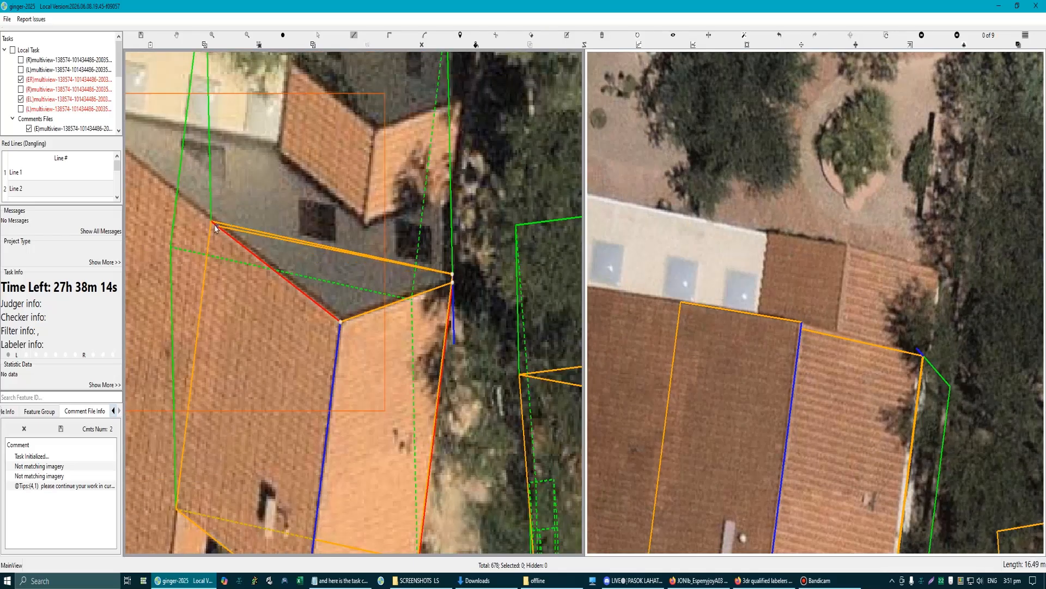
{"action": "left_click", "coordinate": [375, 306]}
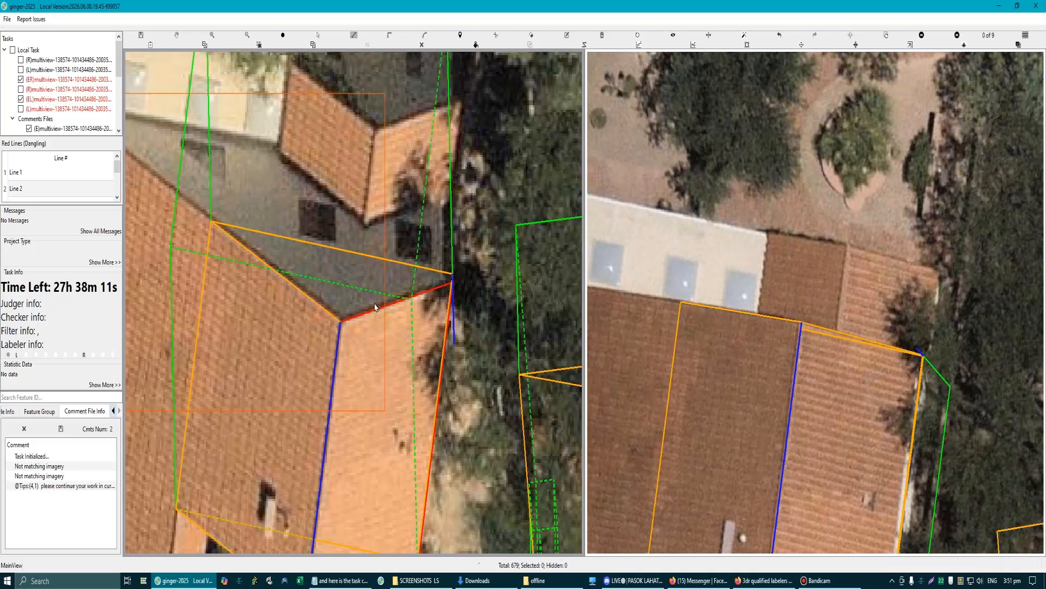
{"action": "scroll", "coordinate": [395, 315], "scroll_direction": "down", "scroll_amount": 2}
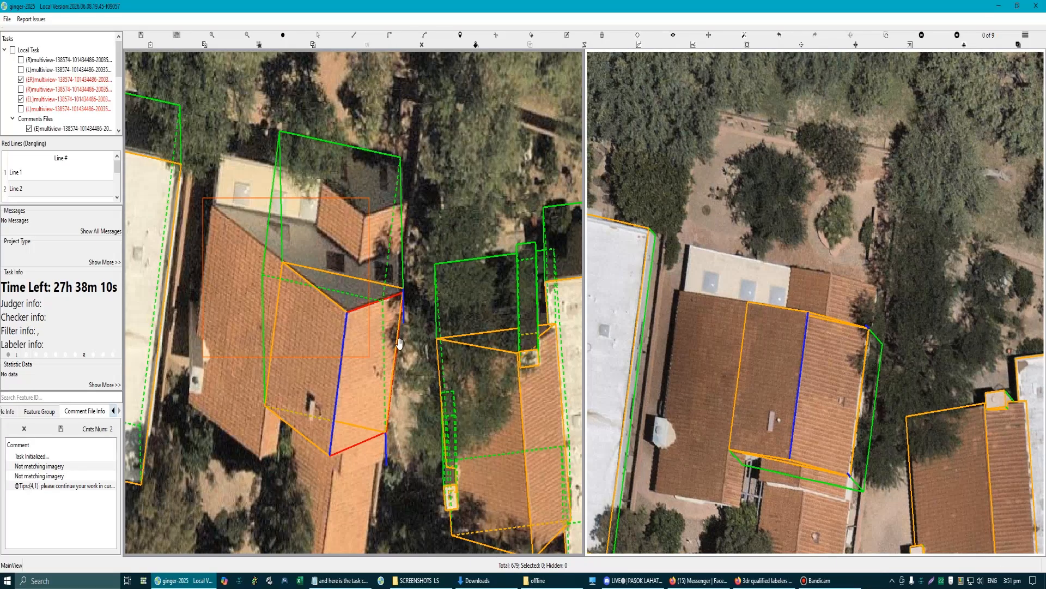
Step: Delete the existing lower gable surface between the lower ridge end and the two roof corners
{"action": "left_click_drag", "start_coordinate": [373, 388], "coordinate": [369, 285]}
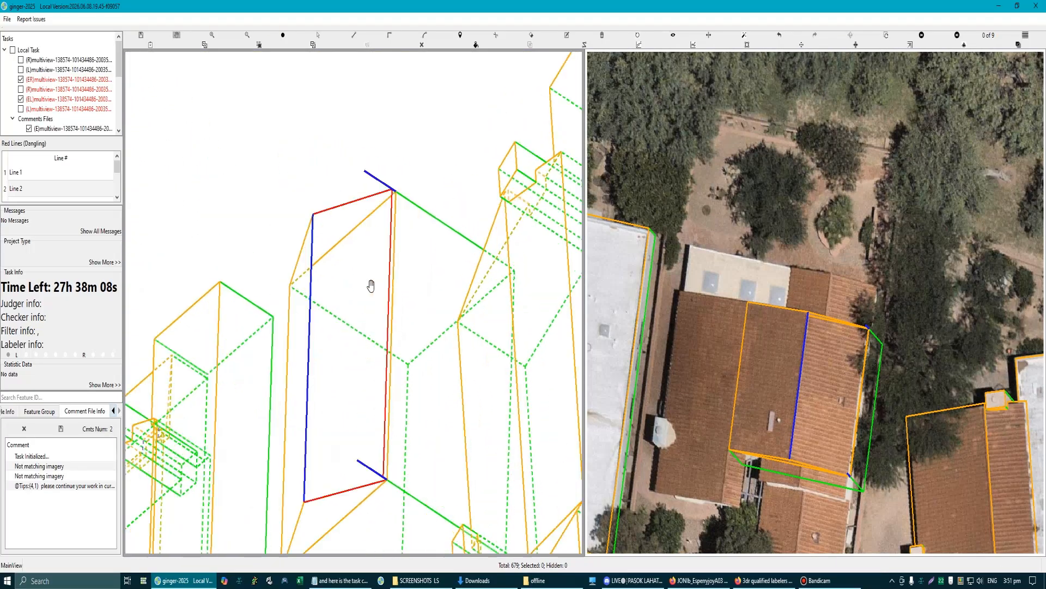
{"action": "scroll", "coordinate": [371, 284], "scroll_direction": "up", "scroll_amount": 2}
{"action": "left_click", "coordinate": [403, 143]}
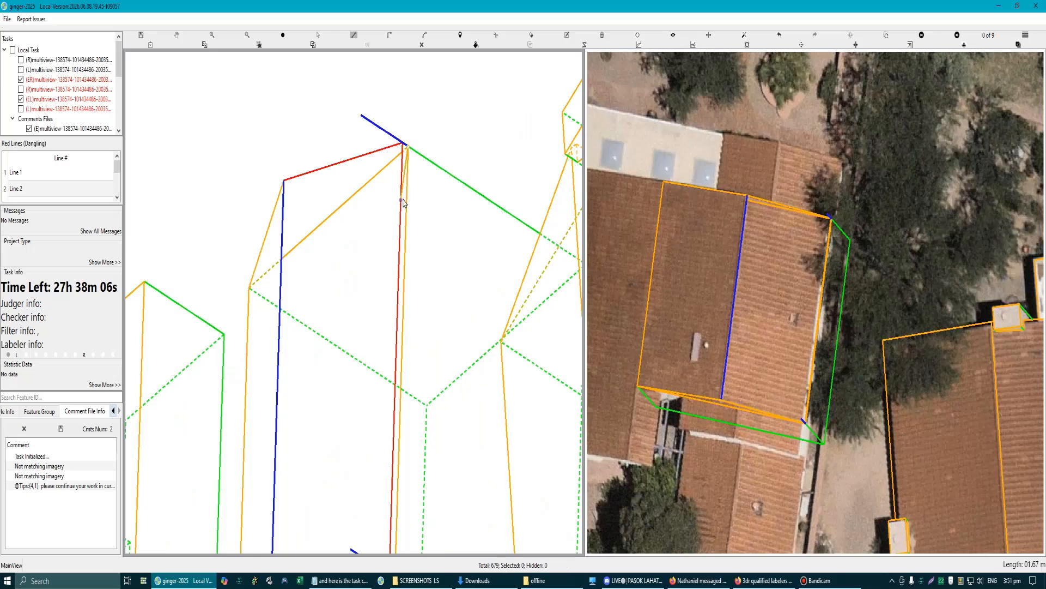
{"action": "left_click_drag", "start_coordinate": [393, 239], "coordinate": [399, 162]}
{"action": "left_click_drag", "start_coordinate": [397, 426], "coordinate": [434, 383]}
{"action": "left_click", "coordinate": [395, 426]}
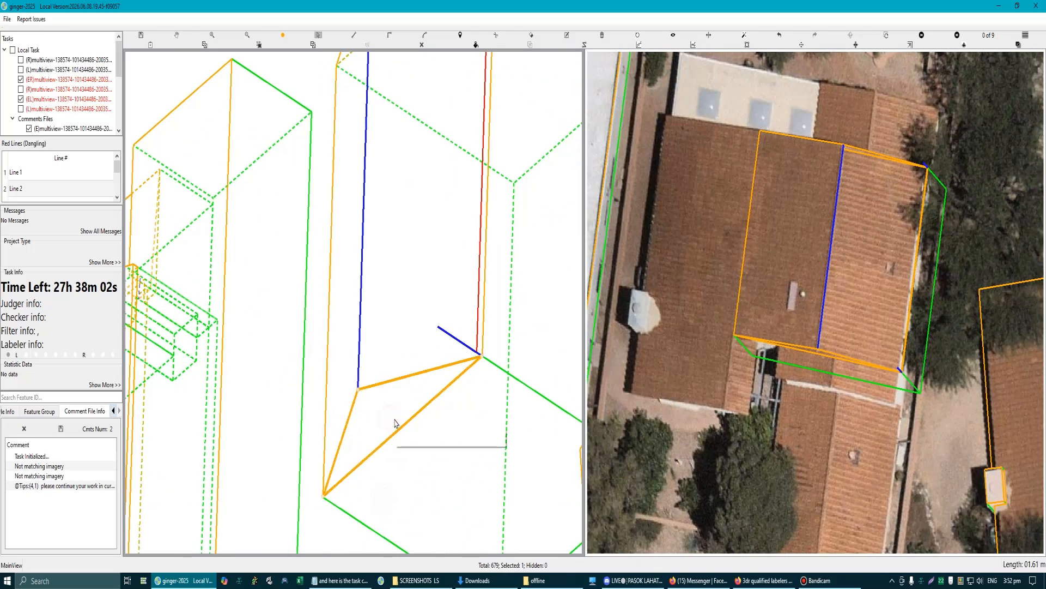
{"action": "key", "text": "Delete"}
Step: Redraw the lower gable surface from the left roof corner through the ridge end to the eave strip's outer corner
{"action": "key", "text": "l"}
{"action": "left_click", "coordinate": [324, 498]}
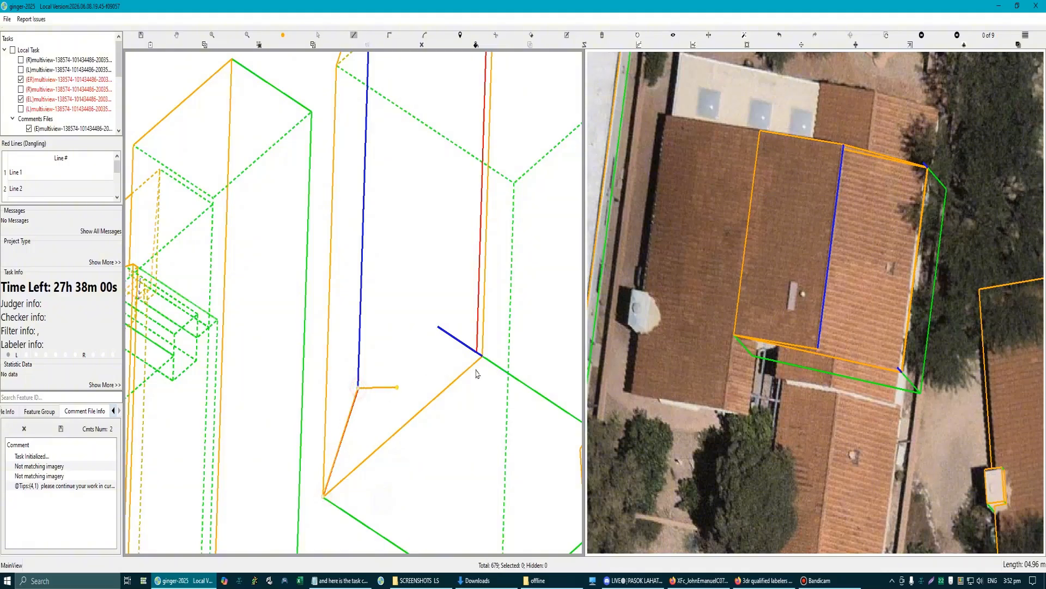
{"action": "scroll", "coordinate": [477, 374], "scroll_direction": "up", "scroll_amount": 2}
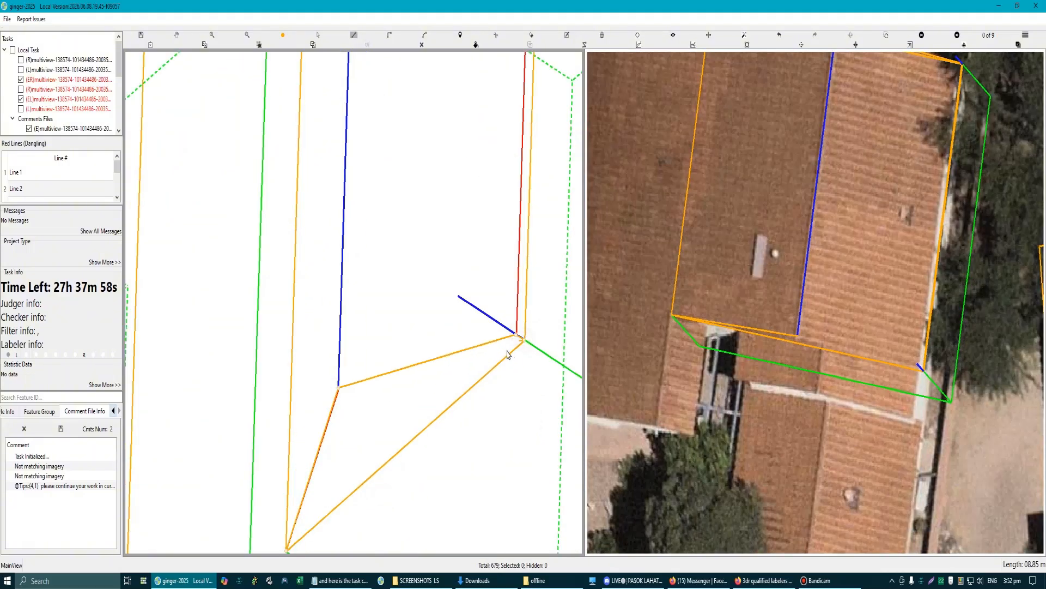
{"action": "left_click", "coordinate": [517, 339]}
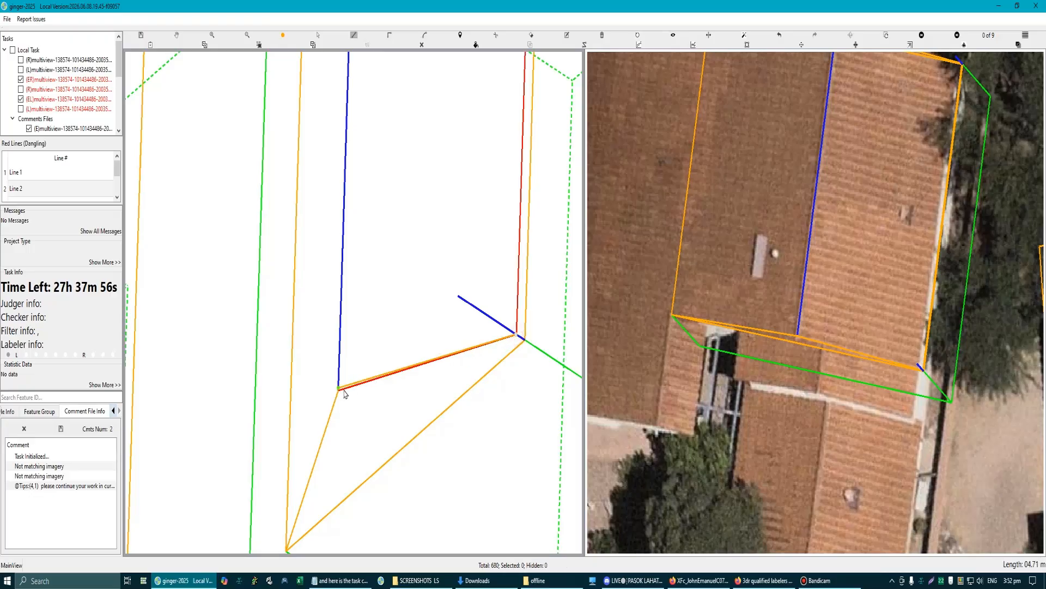
Step: Draw the right roof slope surface between both ridge ends and the eave strip's shifted outer edge
{"action": "scroll", "coordinate": [338, 395], "scroll_direction": "up", "scroll_amount": 2}
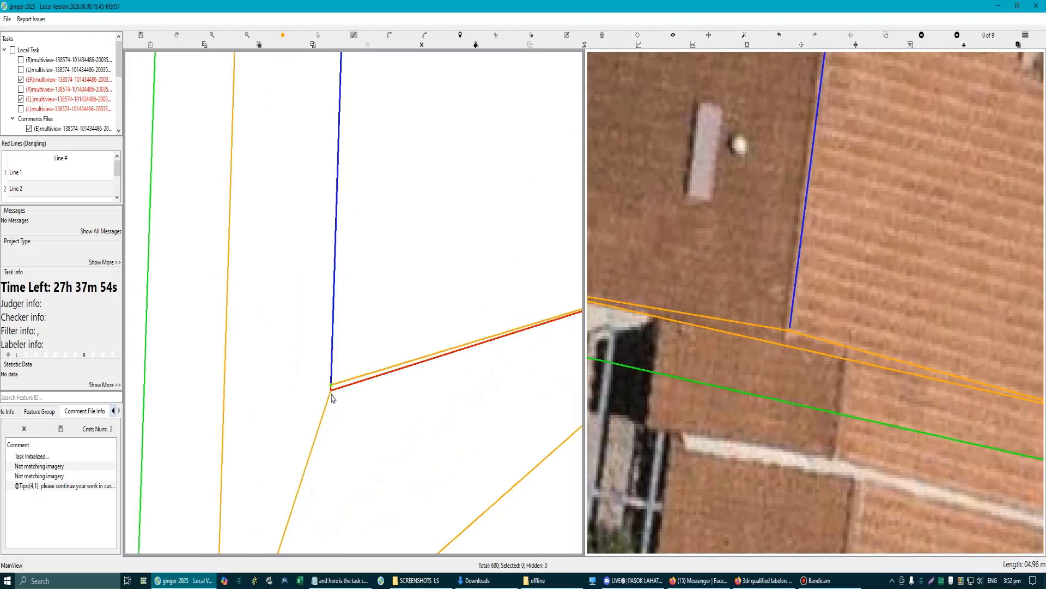
{"action": "left_click", "coordinate": [335, 397]}
{"action": "scroll", "coordinate": [334, 397], "scroll_direction": "down", "scroll_amount": 3}
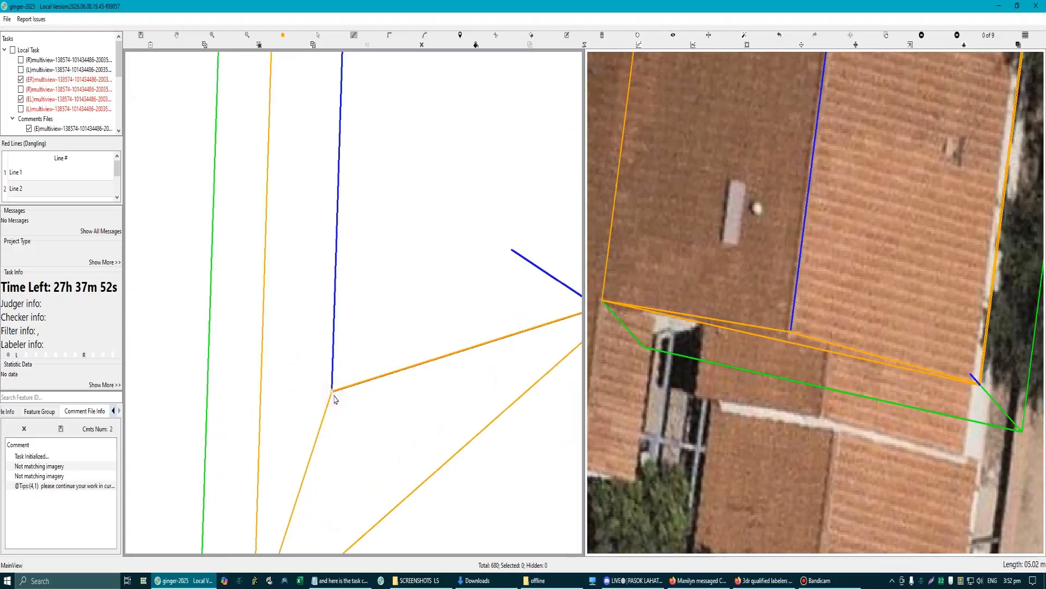
{"action": "left_click_drag", "start_coordinate": [366, 192], "coordinate": [318, 446]}
{"action": "left_click_drag", "start_coordinate": [317, 168], "coordinate": [323, 276]}
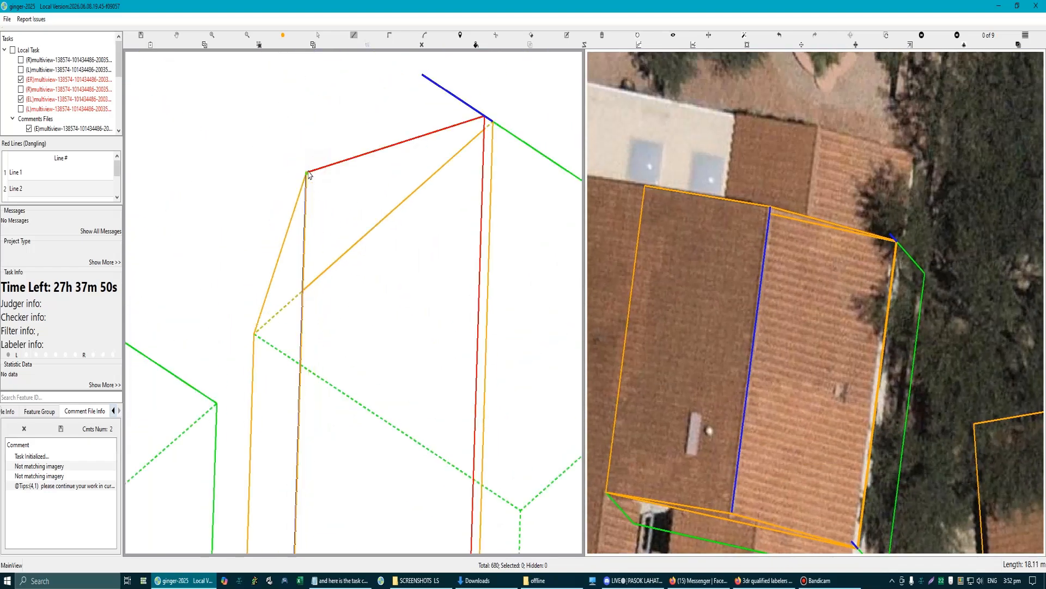
{"action": "left_click", "coordinate": [333, 161]}
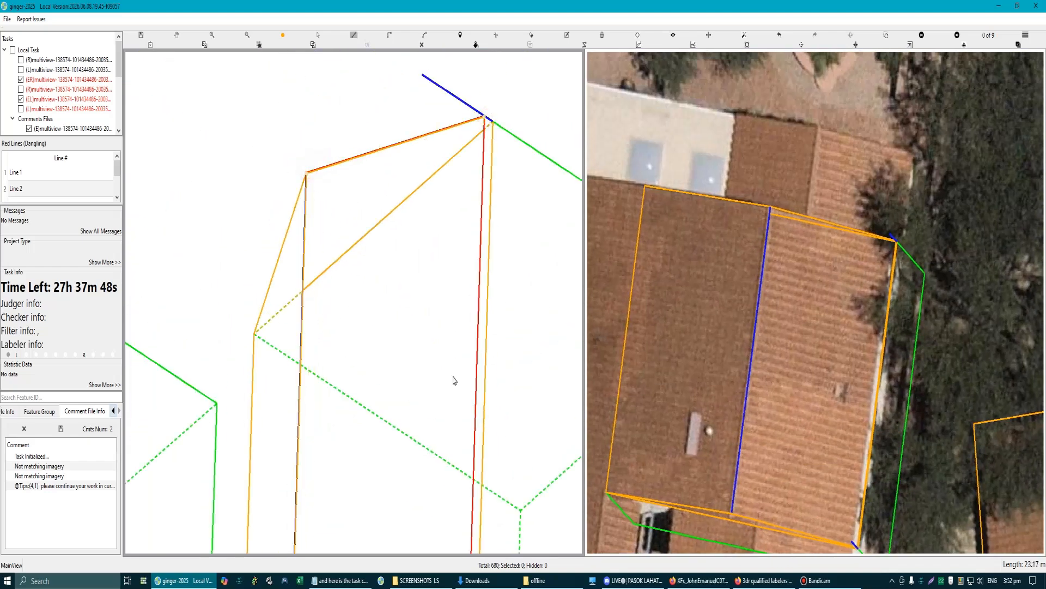
{"action": "scroll", "coordinate": [444, 386], "scroll_direction": "down", "scroll_amount": 2}
{"action": "key", "text": "space"}
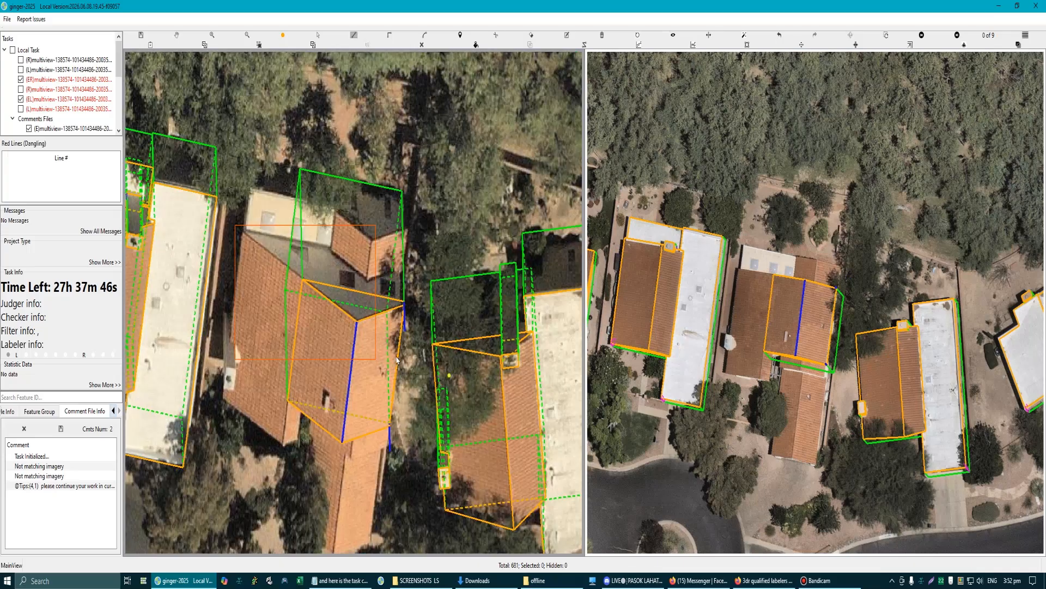
Step: Check the rebuilt roof's ridge, right eave and gables against the tiled house in the other aerial views
{"action": "scroll", "coordinate": [814, 295], "scroll_direction": "up", "scroll_amount": 3}
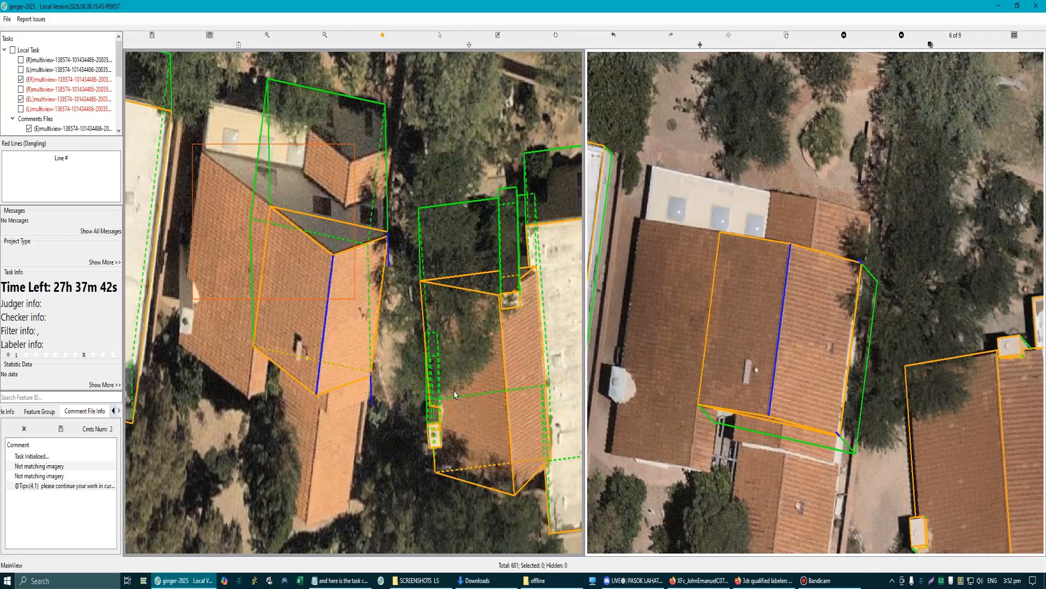
{"action": "key", "text": "Right"}
{"action": "scroll", "coordinate": [863, 371], "scroll_direction": "up", "scroll_amount": 3}
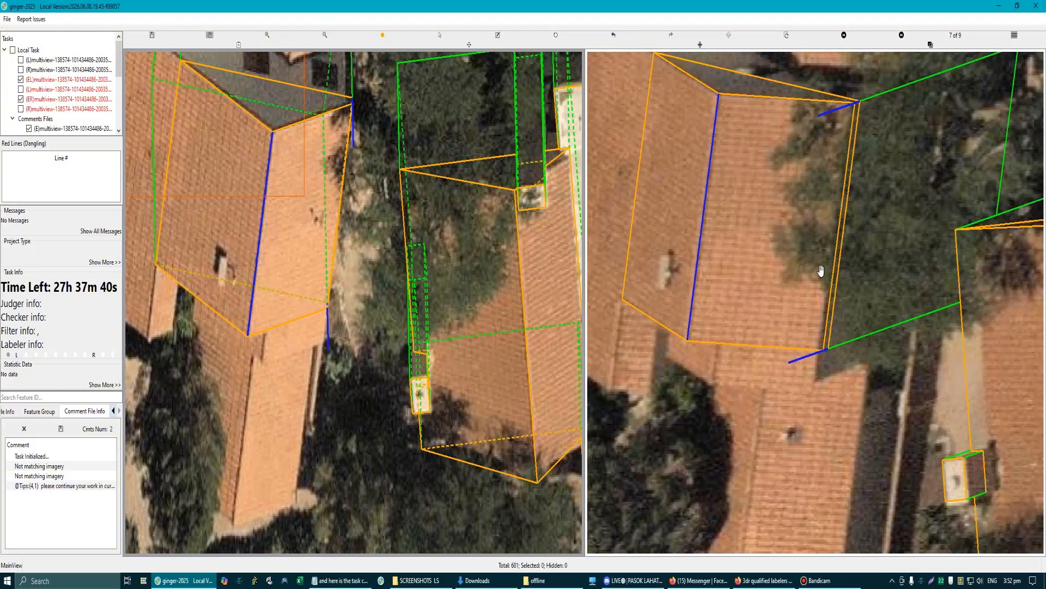
{"action": "scroll", "coordinate": [817, 300], "scroll_direction": "up", "scroll_amount": 3}
{"action": "scroll", "coordinate": [801, 376], "scroll_direction": "down", "scroll_amount": 2}
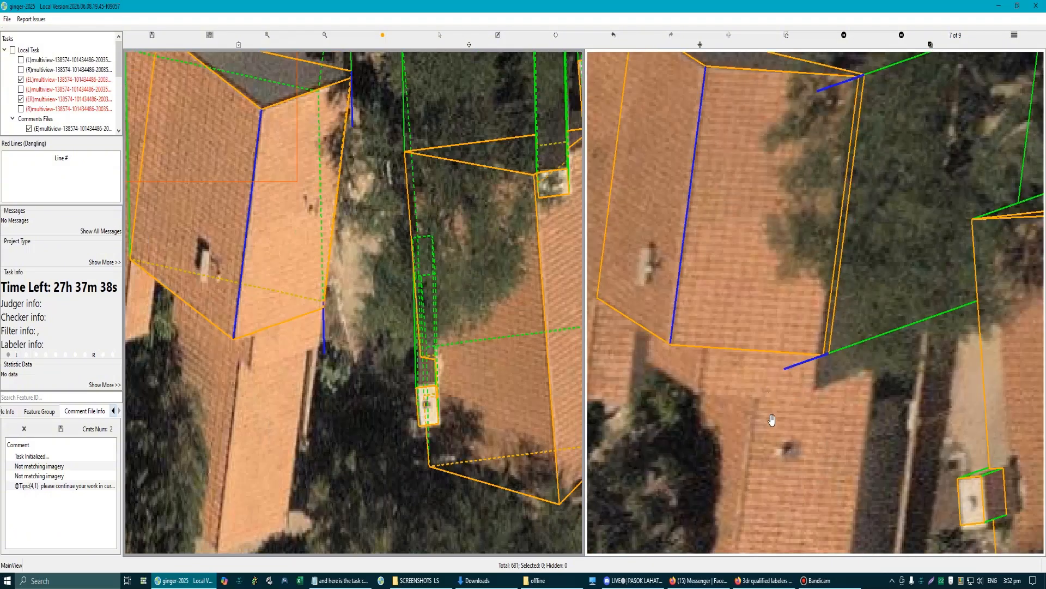
{"action": "key", "text": "Right"}
{"action": "key", "text": "Right"}
{"action": "scroll", "coordinate": [773, 414], "scroll_direction": "down", "scroll_amount": 4}
{"action": "key", "text": "Right"}
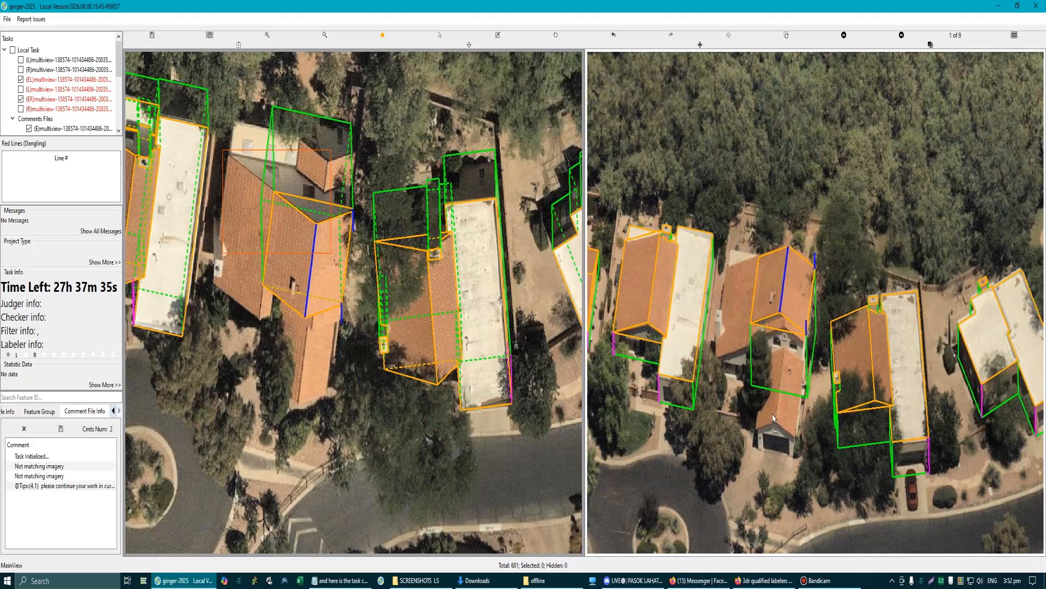
{"action": "scroll", "coordinate": [793, 322], "scroll_direction": "up", "scroll_amount": 4}
{"action": "scroll", "coordinate": [785, 330], "scroll_direction": "up", "scroll_amount": 2}
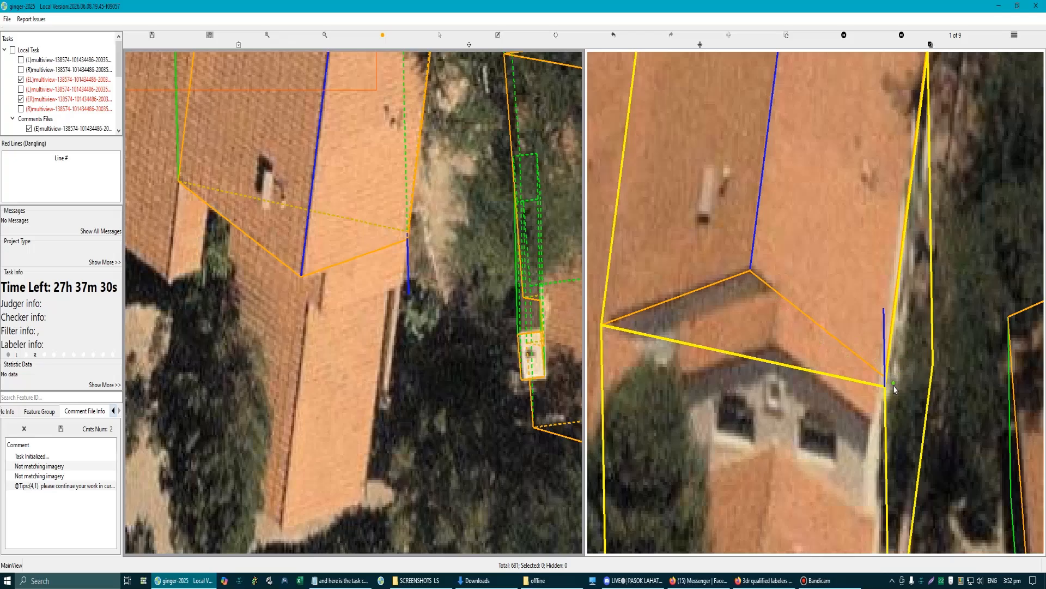
{"action": "scroll", "coordinate": [495, 347], "scroll_direction": "down", "scroll_amount": 3}
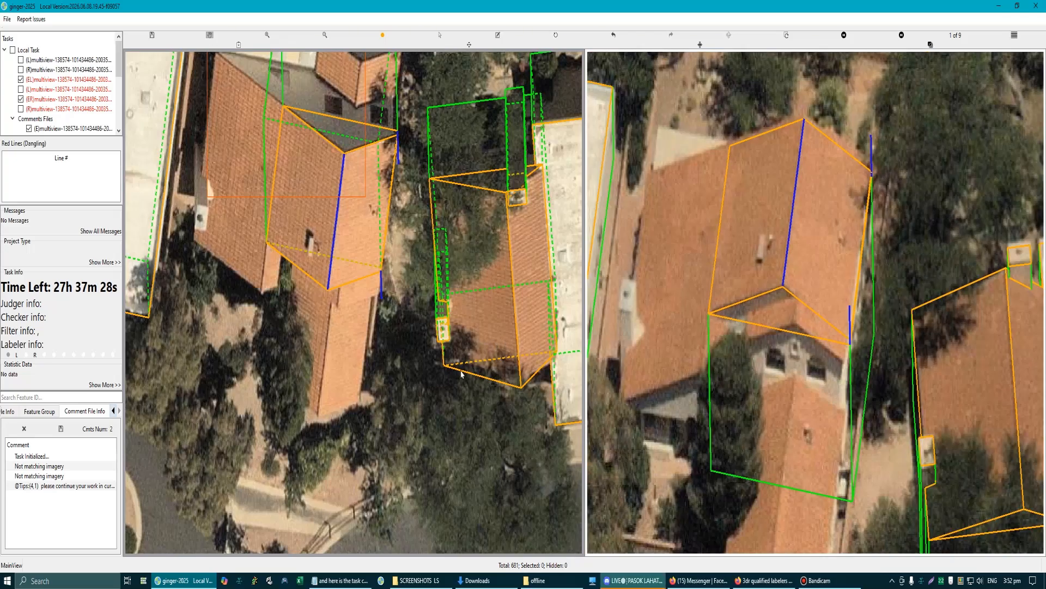
Step: Extend the left roof slope's outer edge out to the left eave of the tiled roof
{"action": "scroll", "coordinate": [300, 293], "scroll_direction": "up", "scroll_amount": 2}
{"action": "left_click_drag", "start_coordinate": [300, 293], "coordinate": [430, 467]}
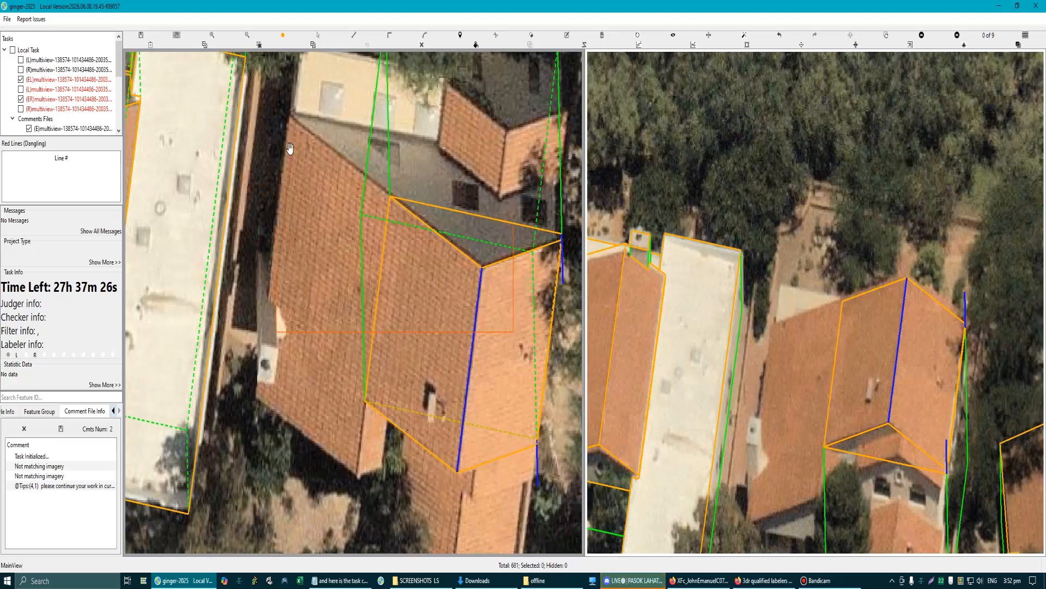
{"action": "scroll", "coordinate": [398, 307], "scroll_direction": "down", "scroll_amount": 3}
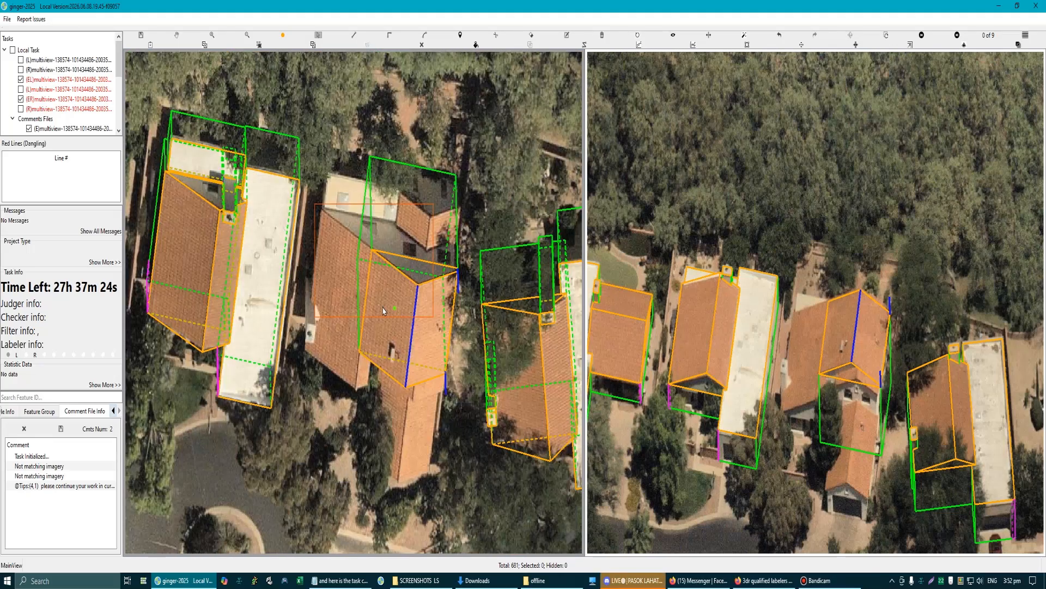
{"action": "scroll", "coordinate": [398, 307], "scroll_direction": "up", "scroll_amount": 2}
{"action": "left_click_drag", "start_coordinate": [327, 313], "coordinate": [359, 315]}
{"action": "key", "text": "Escape"}
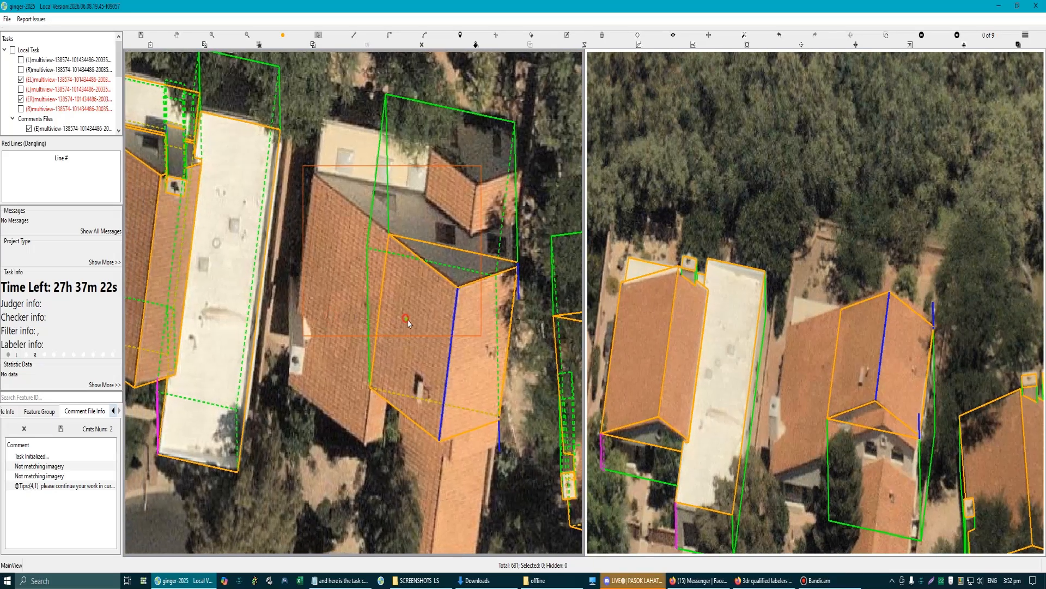
{"action": "left_click", "coordinate": [358, 315]}
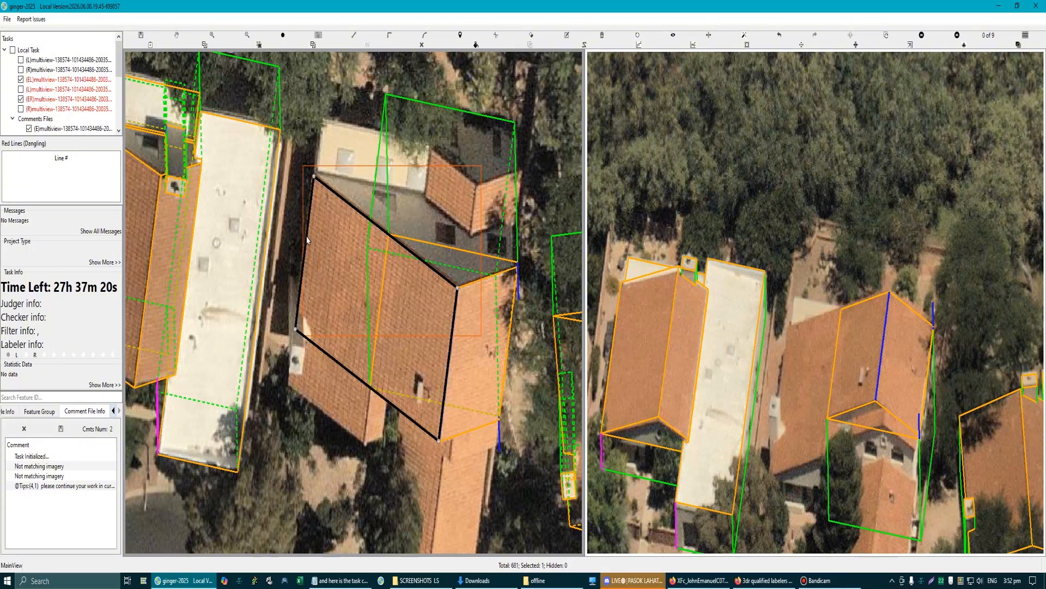
{"action": "left_click", "coordinate": [793, 429]}
{"action": "scroll", "coordinate": [793, 426], "scroll_direction": "up", "scroll_amount": 2}
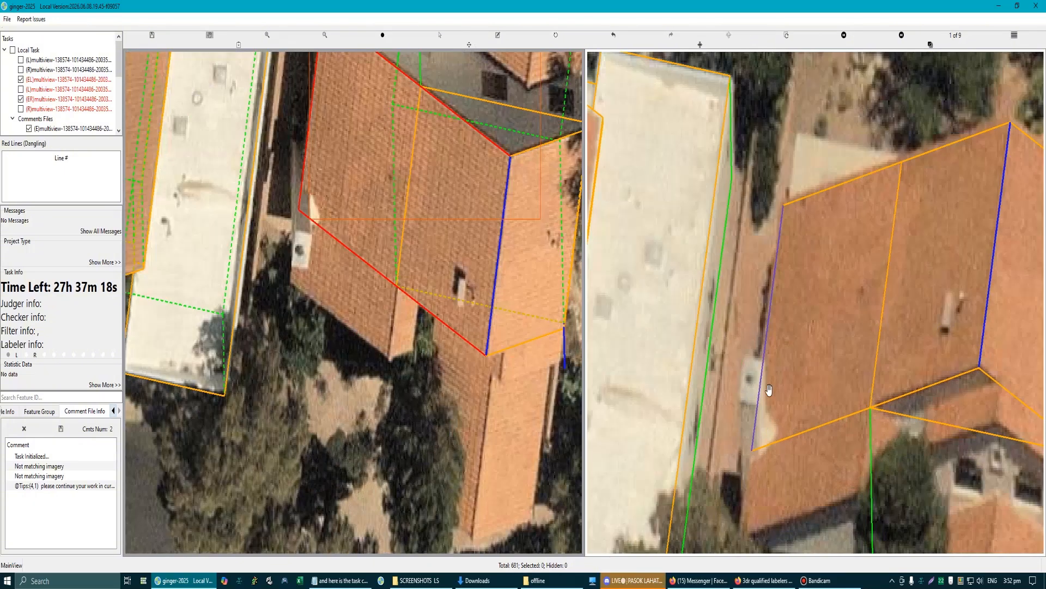
Step: Draw a line from the extended left slope's upper eave corner to the base edge of the upper gable
{"action": "left_click", "coordinate": [340, 223]}
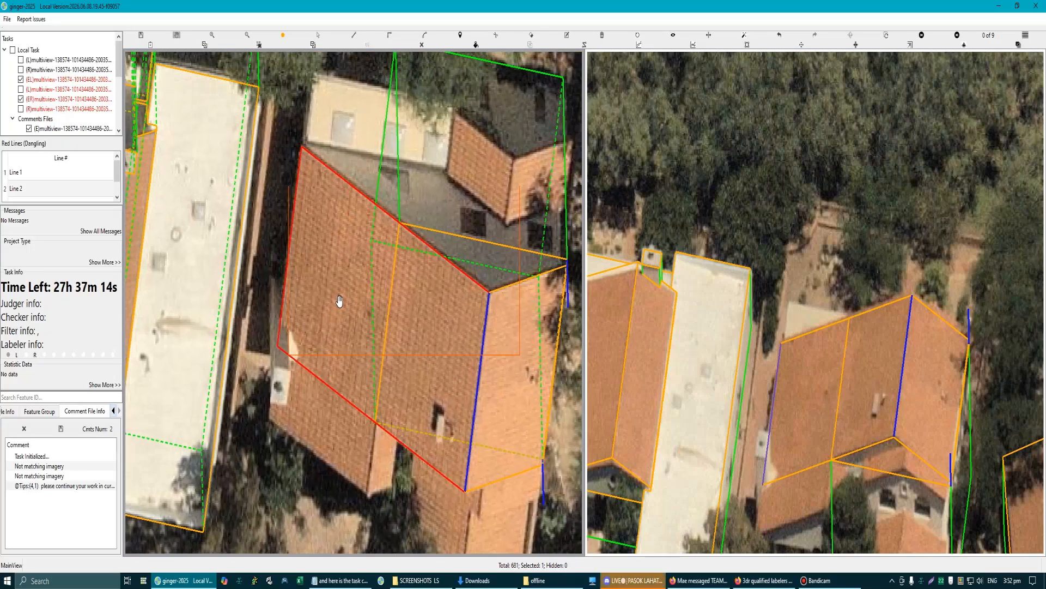
{"action": "left_click", "coordinate": [302, 147]}
{"action": "left_click", "coordinate": [474, 238]}
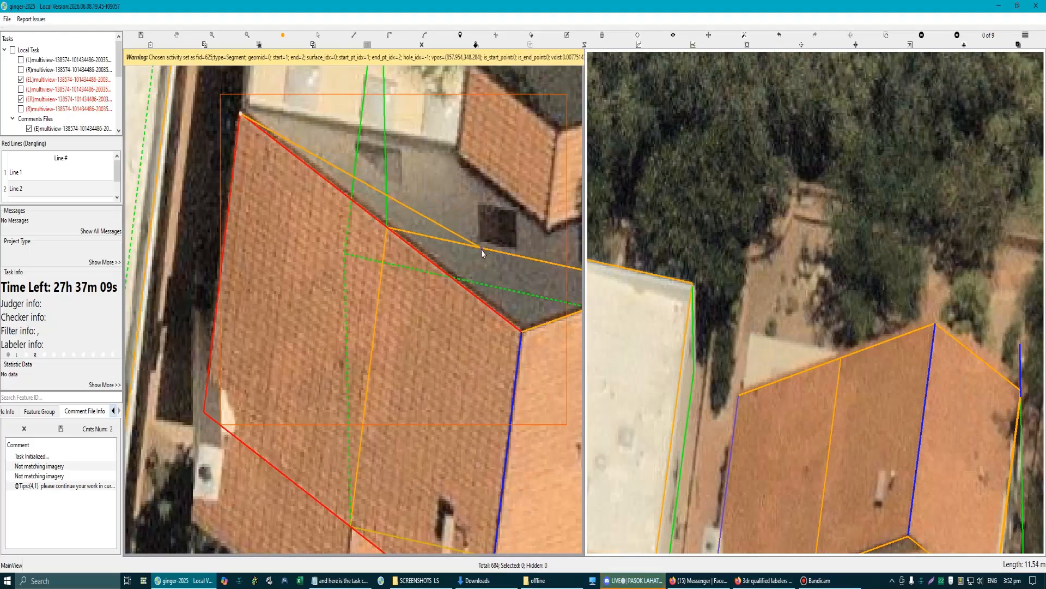
{"action": "left_click", "coordinate": [488, 229]}
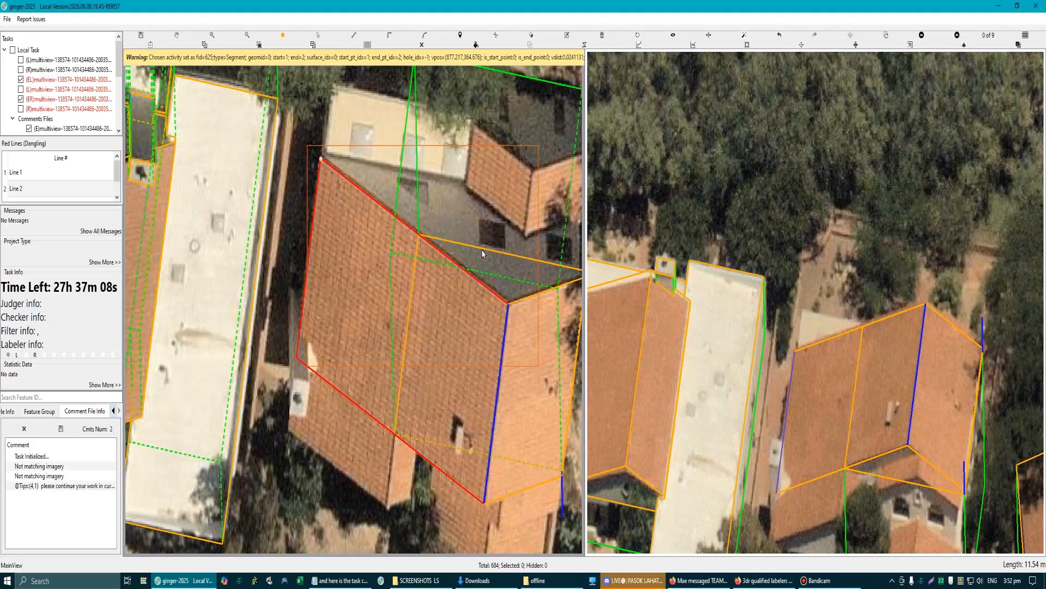
{"action": "left_click", "coordinate": [482, 249]}
Step: Capture a screen region around the upper gable and mark it with two red arrows, along its base and from the left eave corner
{"action": "key", "text": "Print"}
{"action": "left_click_drag", "start_coordinate": [260, 85], "coordinate": [628, 394]}
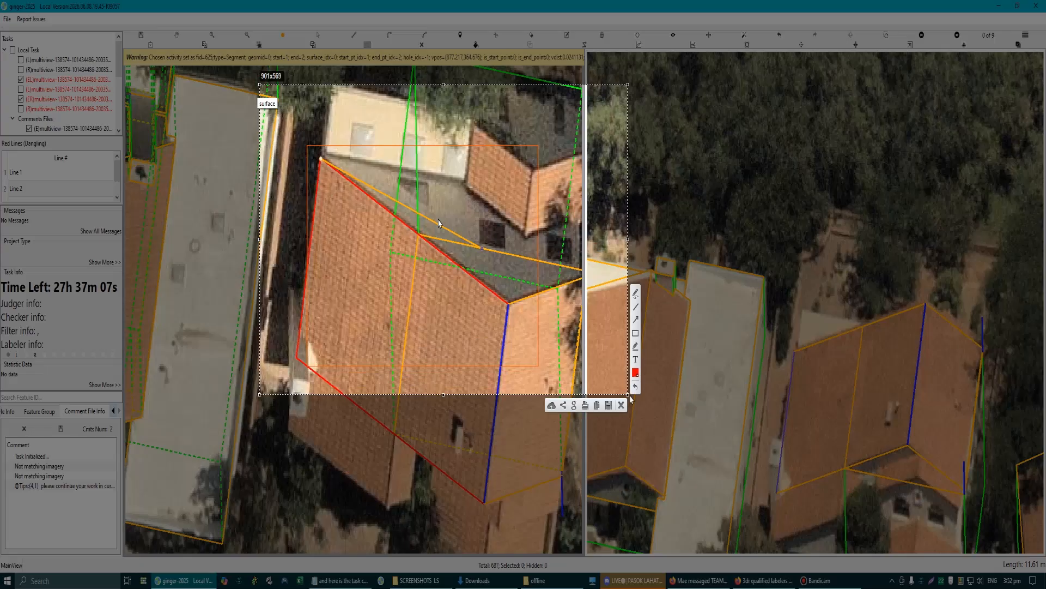
{"action": "left_click", "coordinate": [636, 321]}
{"action": "left_click_drag", "start_coordinate": [424, 236], "coordinate": [627, 276]}
{"action": "mouse_move", "coordinate": [325, 160]}
{"action": "left_mouse_down"}
{"action": "mouse_move", "coordinate": [602, 232]}
{"action": "mouse_move", "coordinate": [598, 221]}
{"action": "left_mouse_up"}
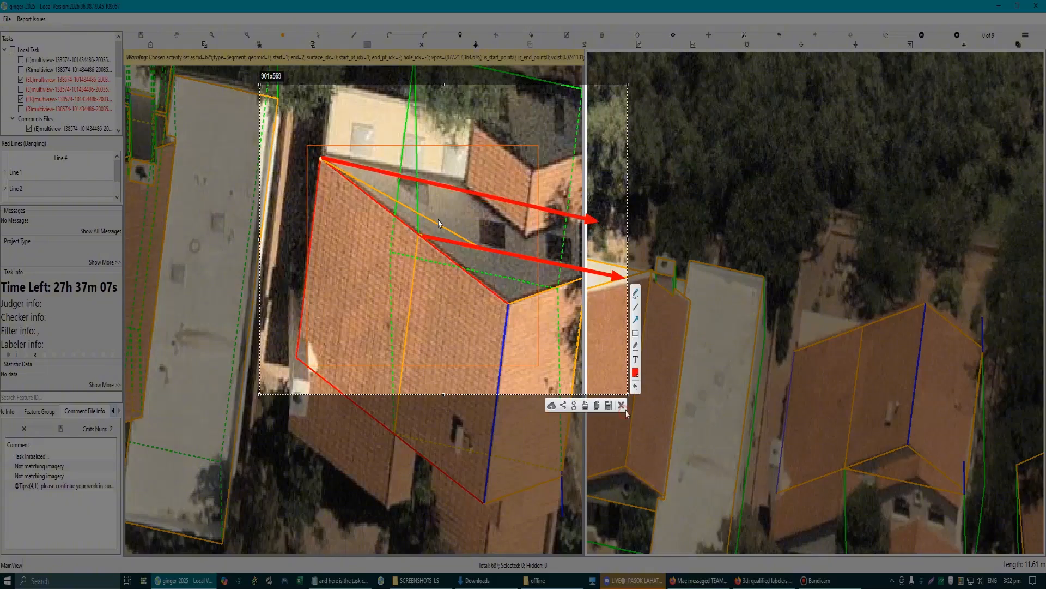
Step: Close the annotated capture and draw a line from the left eave corner parallel to the upper gable's base
{"action": "left_click", "coordinate": [621, 405]}
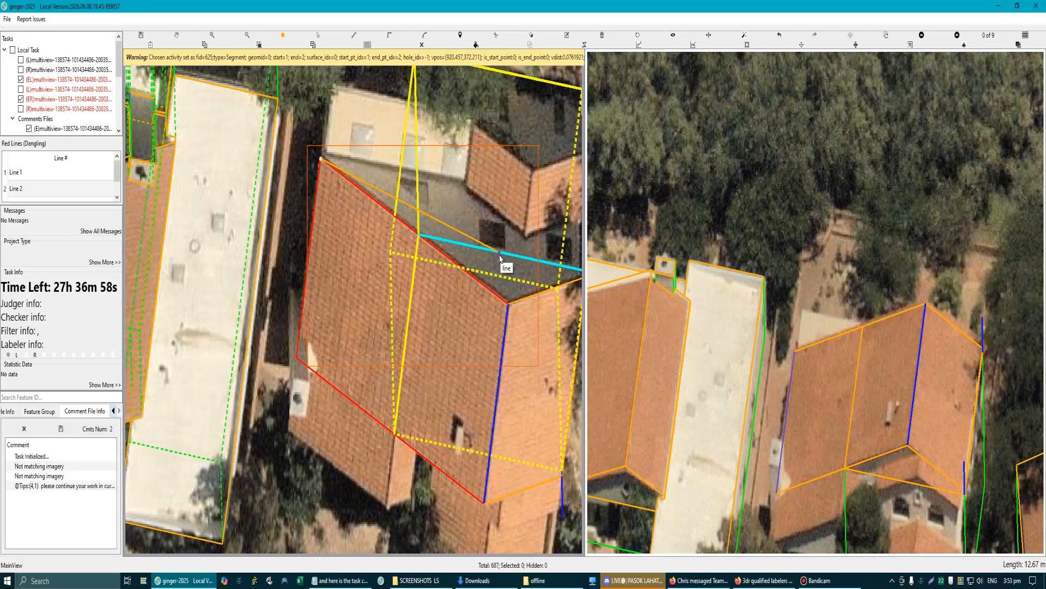
{"action": "left_click", "coordinate": [417, 180]}
{"action": "scroll", "coordinate": [417, 180], "scroll_direction": "down", "scroll_amount": 1}
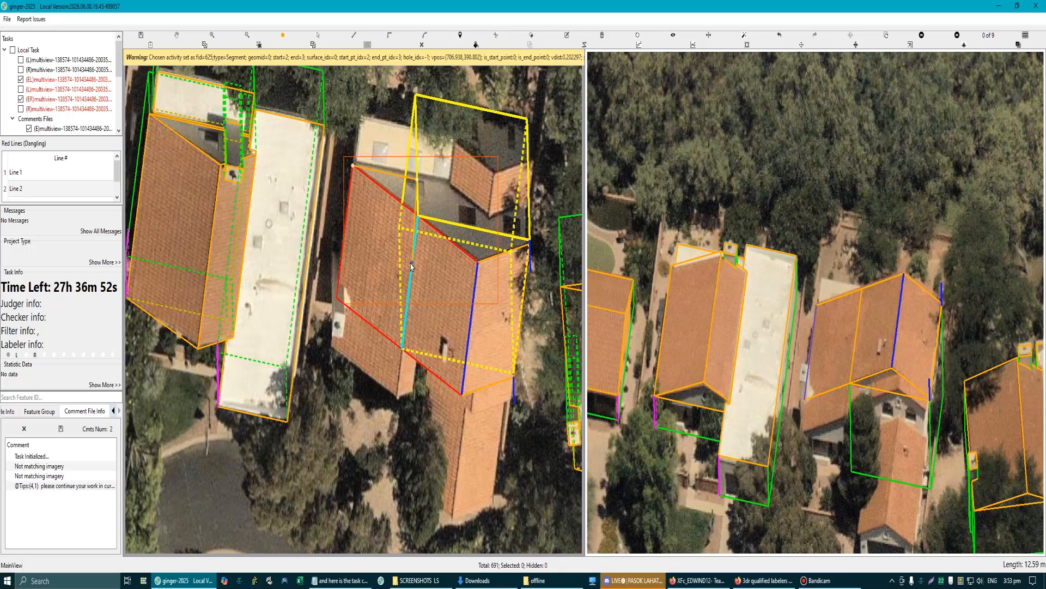
Step: Continue the line down the left slope parallel to the gable's wall edge, and across to the right eave parallel to the gable base
{"action": "left_click", "coordinate": [403, 312]}
{"action": "scroll", "coordinate": [399, 308], "scroll_direction": "down", "scroll_amount": 1}
{"action": "scroll", "coordinate": [393, 327], "scroll_direction": "up", "scroll_amount": 2}
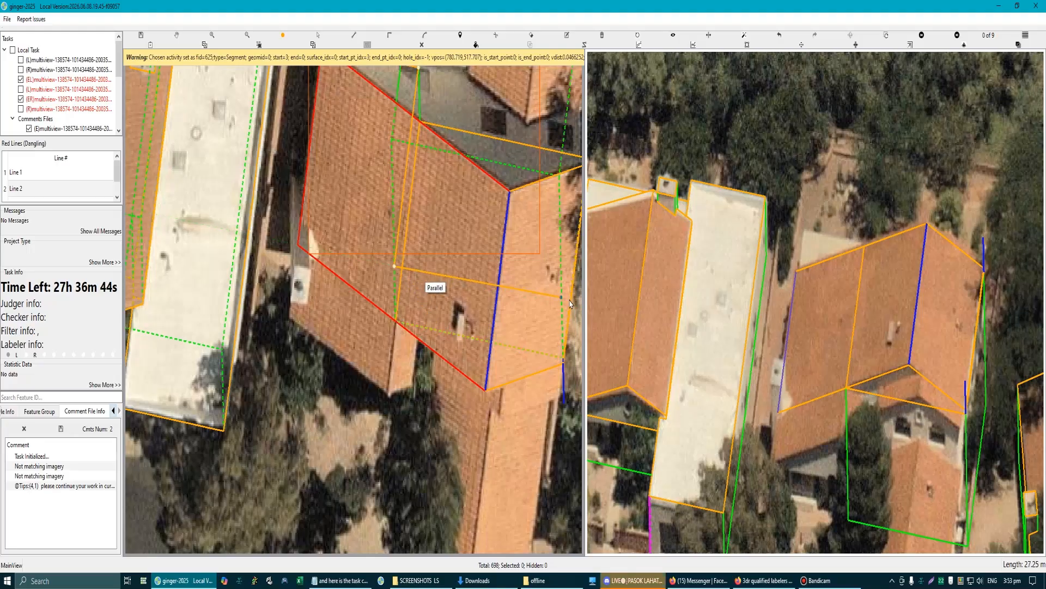
{"action": "left_click_drag", "start_coordinate": [557, 311], "coordinate": [484, 296]}
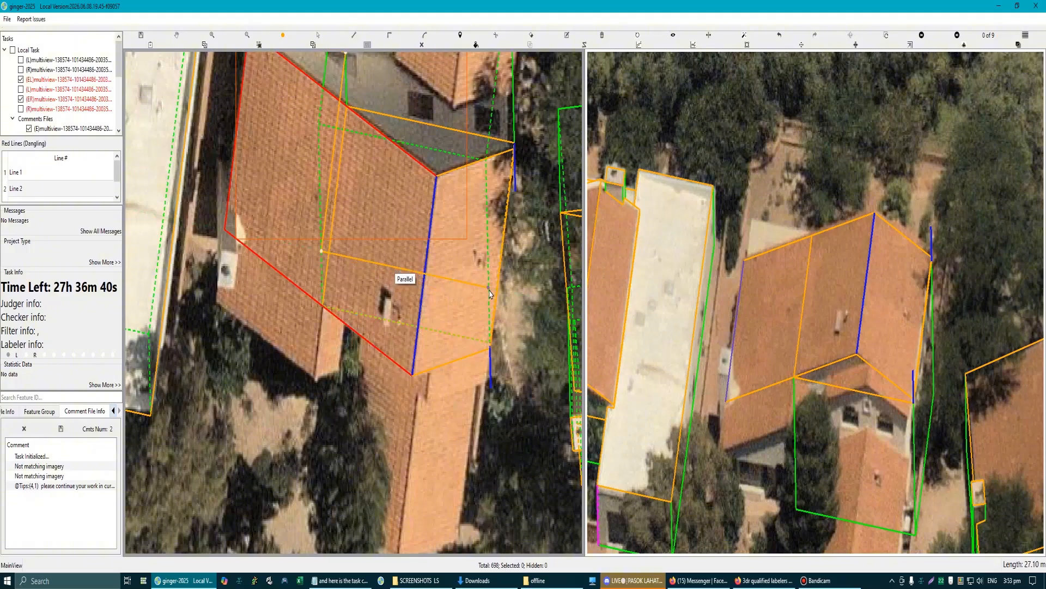
{"action": "scroll", "coordinate": [495, 295], "scroll_direction": "down", "scroll_amount": 2}
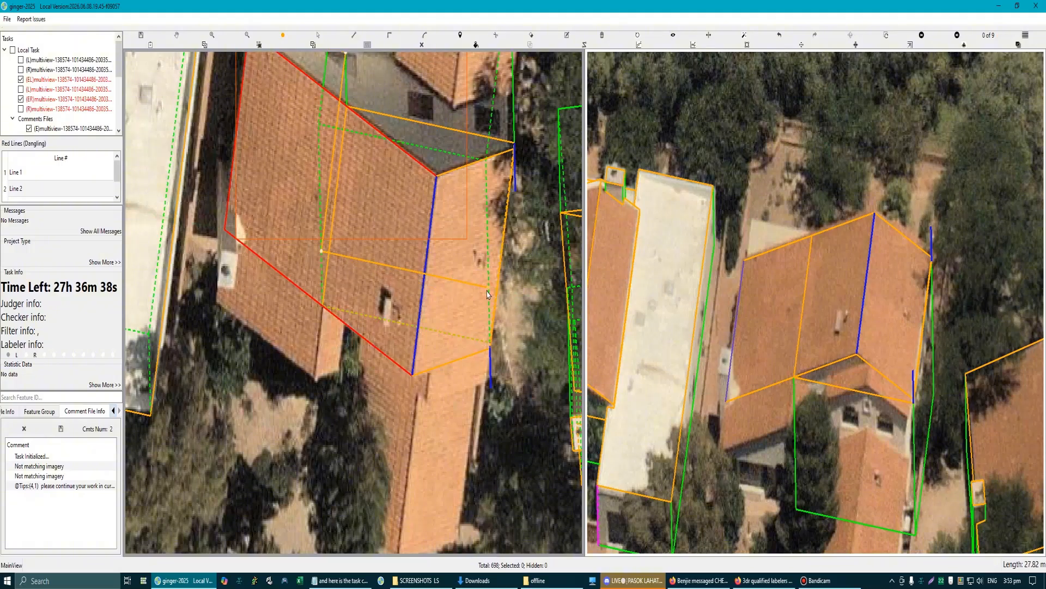
{"action": "left_click", "coordinate": [421, 296]}
{"action": "left_click", "coordinate": [361, 321]}
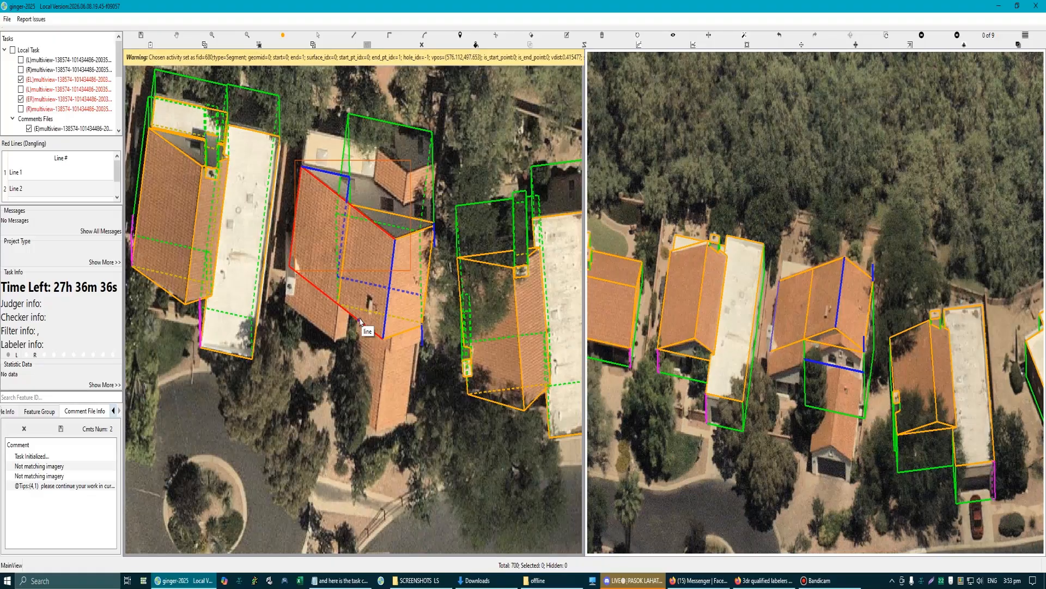
{"action": "left_click", "coordinate": [359, 322]}
{"action": "scroll", "coordinate": [337, 185], "scroll_direction": "up", "scroll_amount": 2}
{"action": "scroll", "coordinate": [352, 184], "scroll_direction": "up", "scroll_amount": 1}
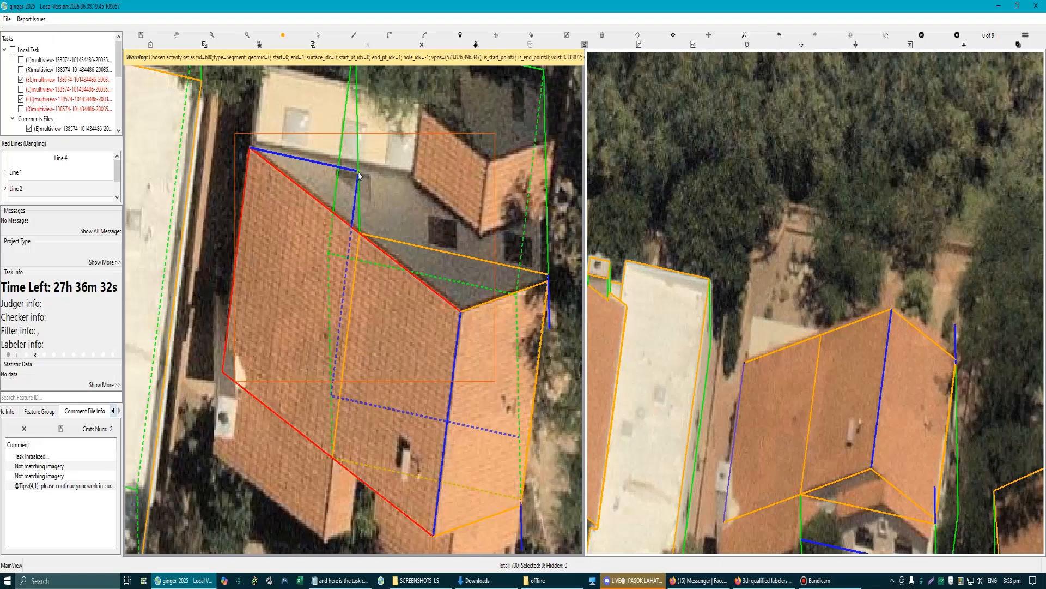
{"action": "left_click", "coordinate": [334, 398]}
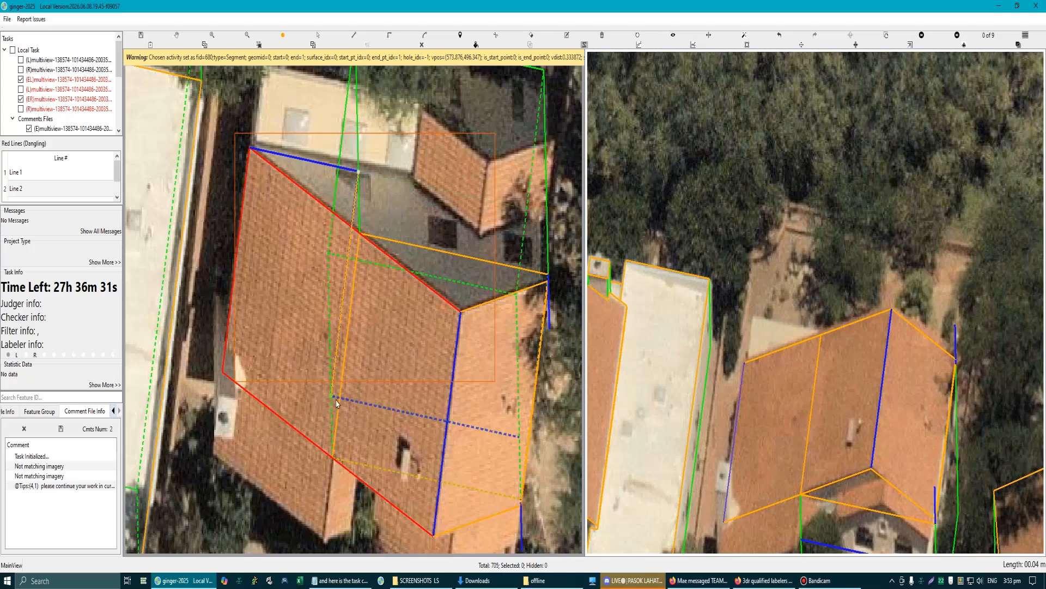
{"action": "left_click", "coordinate": [366, 406]}
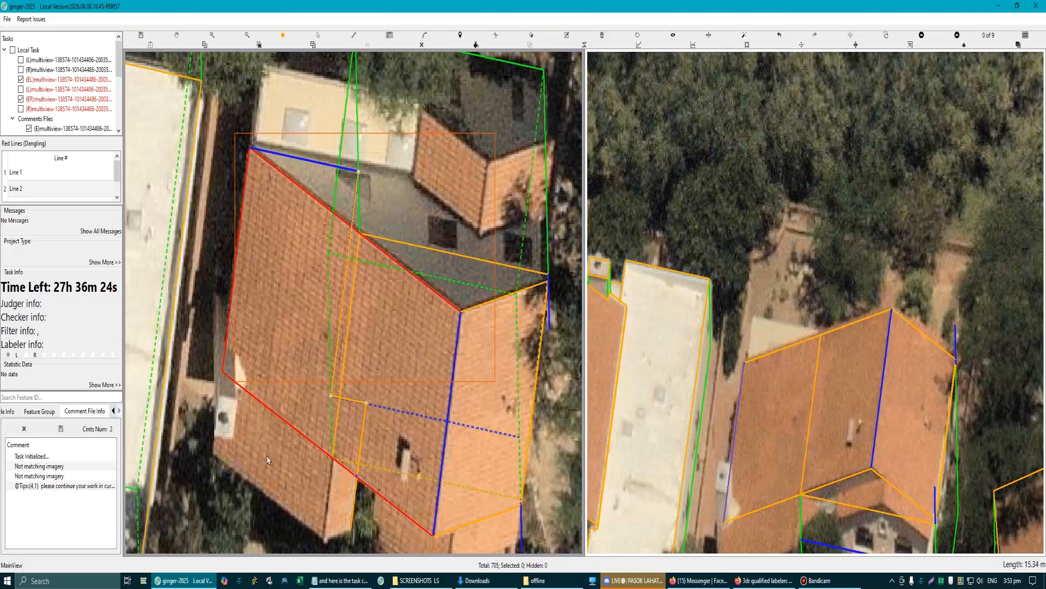
{"action": "left_click", "coordinate": [214, 456]}
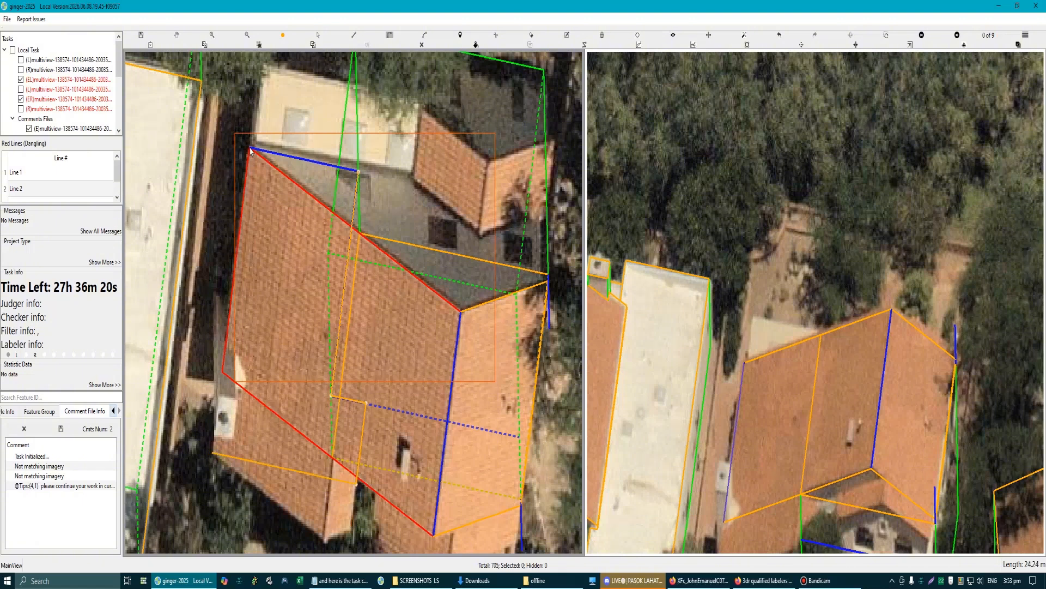
{"action": "scroll", "coordinate": [249, 155], "scroll_direction": "up", "scroll_amount": 3}
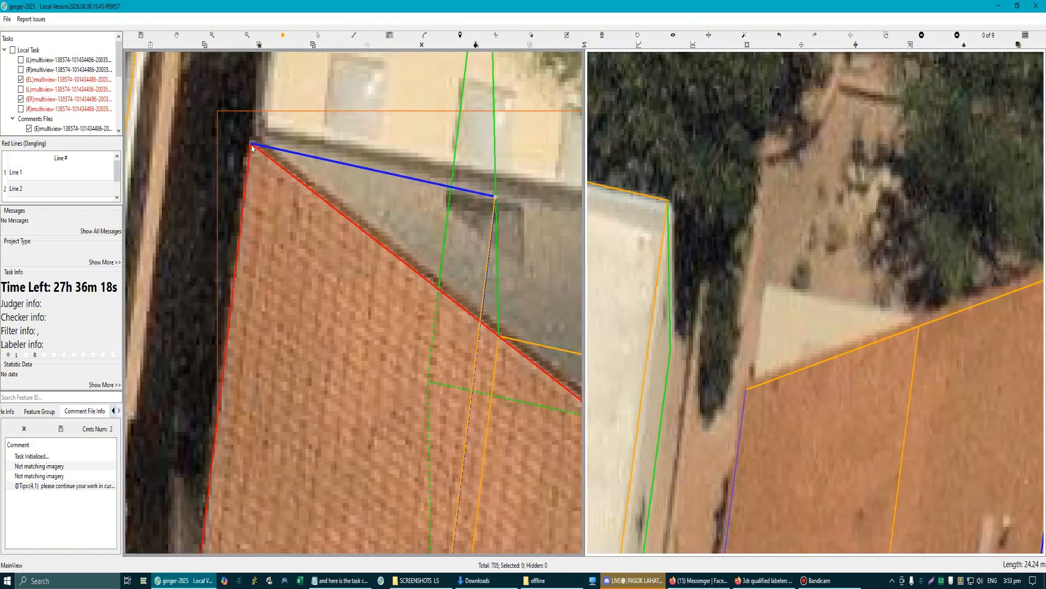
{"action": "left_click", "coordinate": [252, 149]}
{"action": "scroll", "coordinate": [254, 150], "scroll_direction": "down", "scroll_amount": 4}
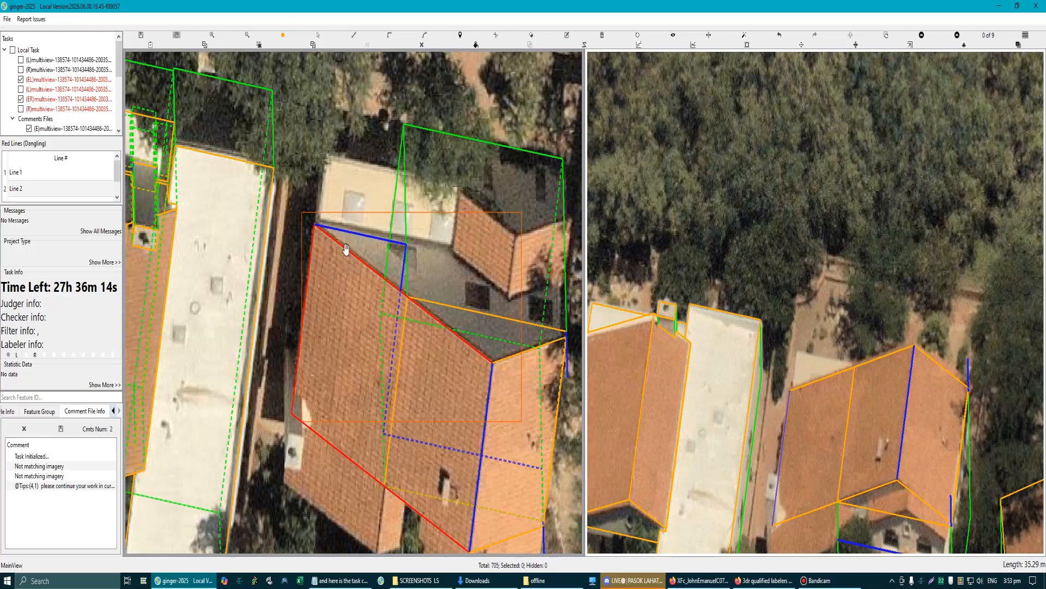
Step: Outline the lower-left roof section from the upper left eave corner through the helper line's corners to the lower eave, closing at the start
{"action": "scroll", "coordinate": [346, 249], "scroll_direction": "up", "scroll_amount": 2}
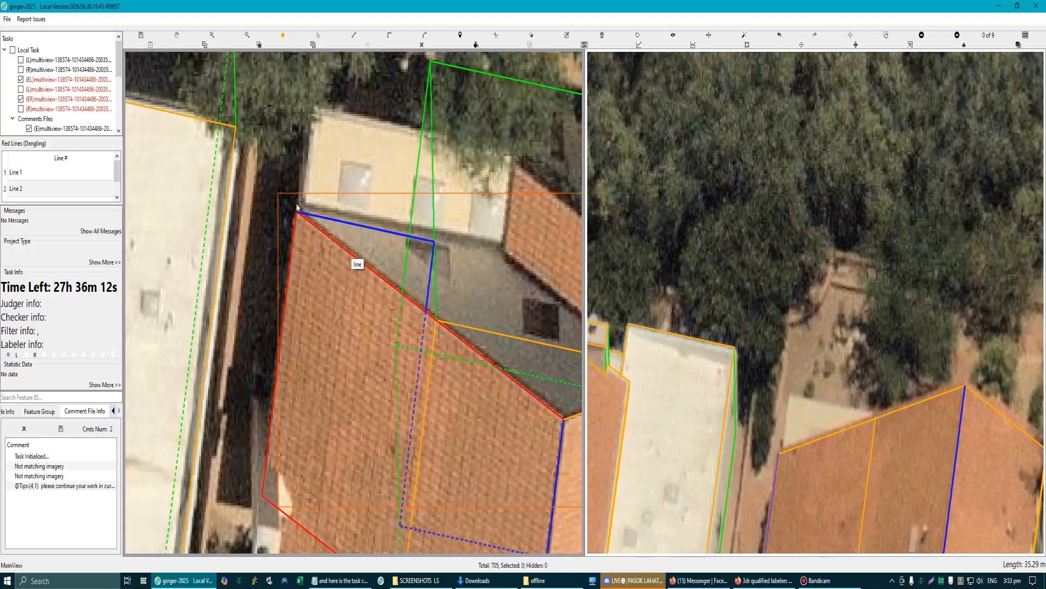
{"action": "left_click", "coordinate": [297, 208]}
{"action": "left_click", "coordinate": [435, 246]}
{"action": "scroll", "coordinate": [436, 247], "scroll_direction": "down", "scroll_amount": 3}
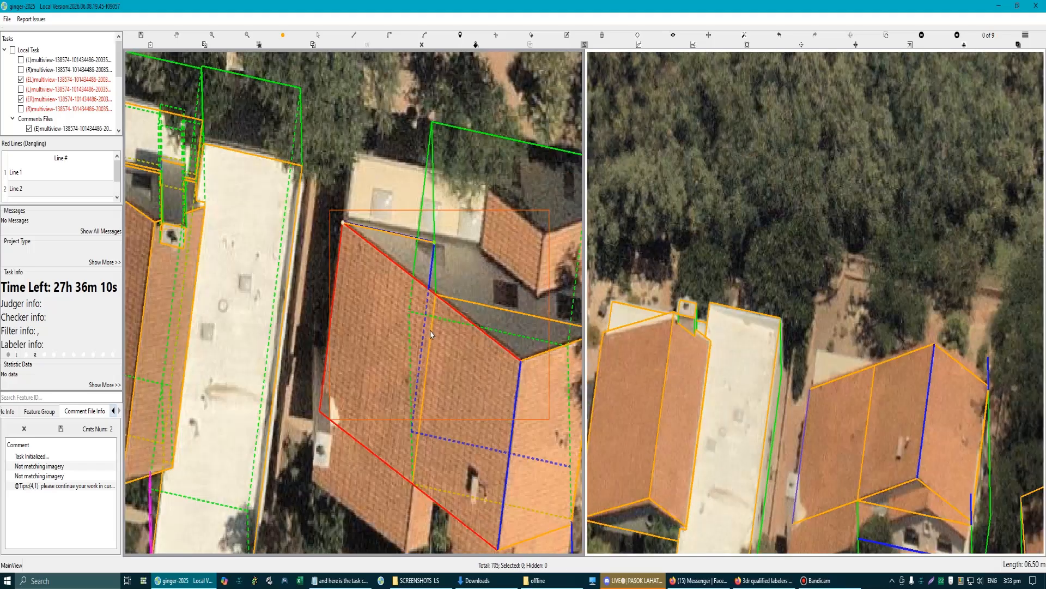
{"action": "scroll", "coordinate": [427, 226], "scroll_direction": "up", "scroll_amount": 1}
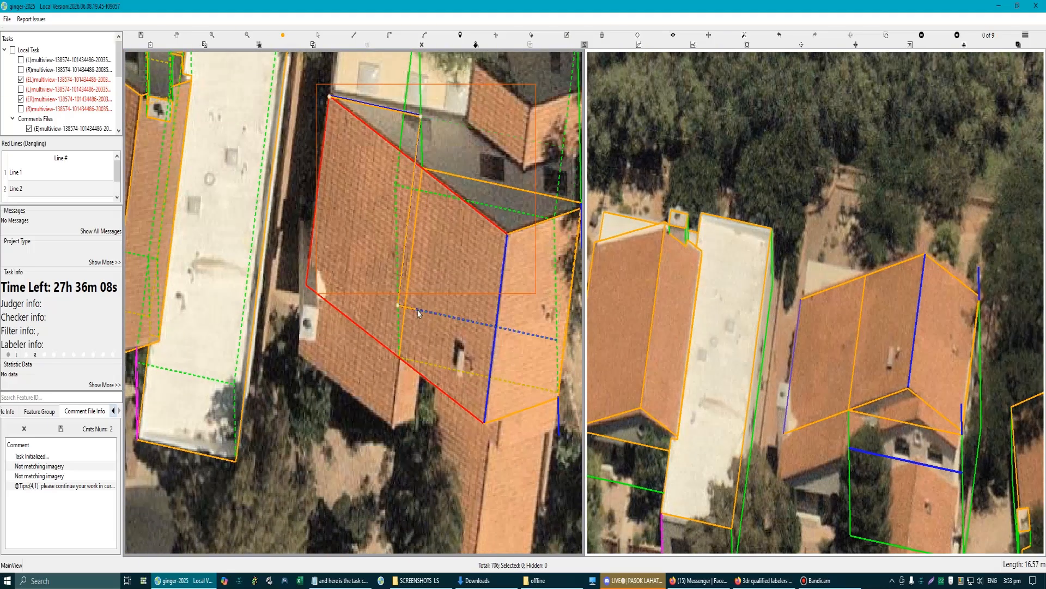
{"action": "left_click", "coordinate": [447, 316]}
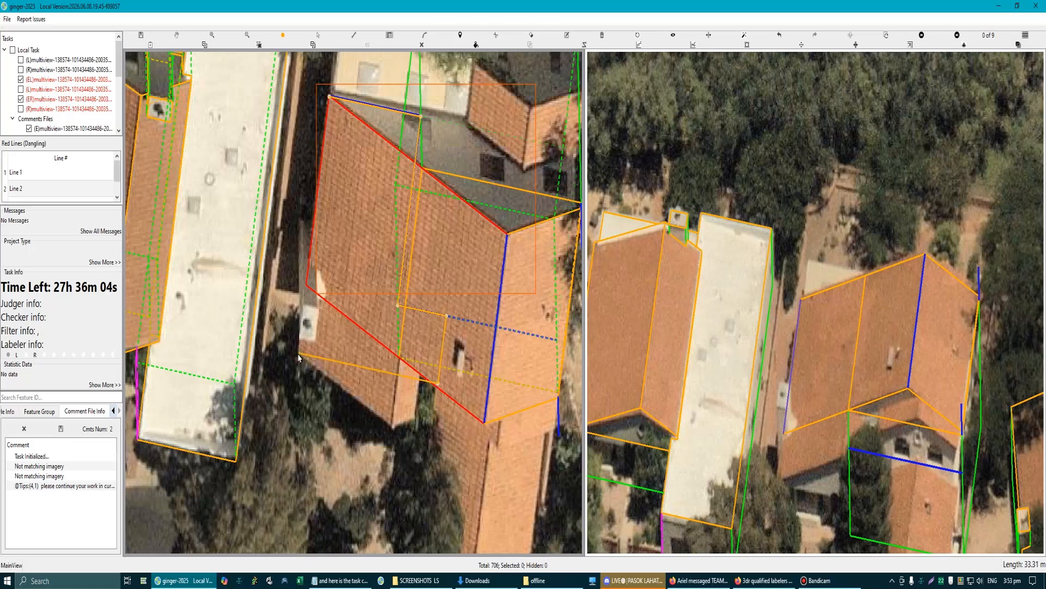
{"action": "left_click", "coordinate": [330, 97]}
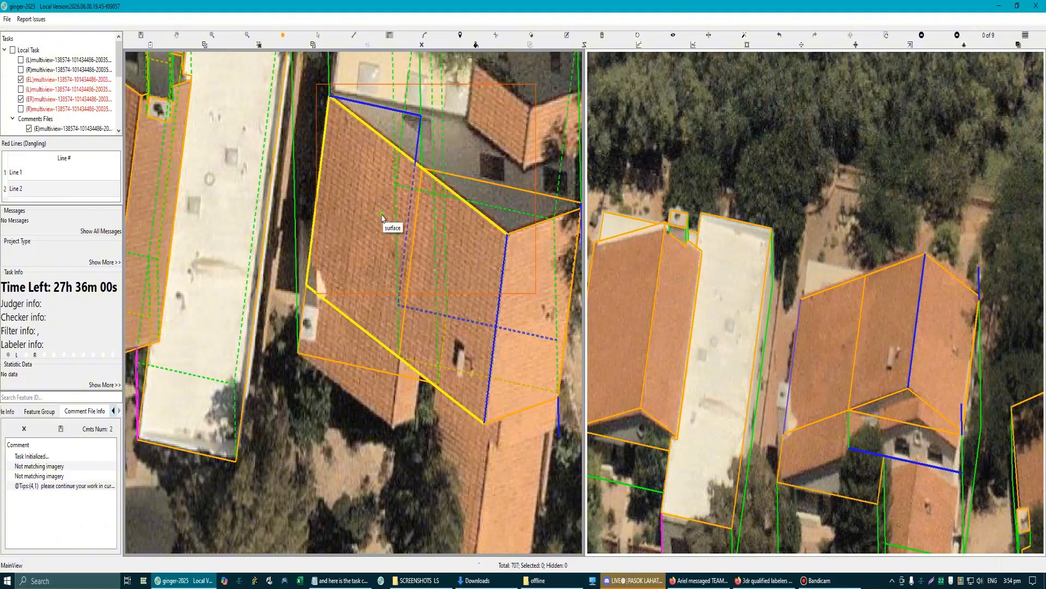
Step: Examine the new roof section's walls and their base depth against the neighbouring houses in both aerial views
{"action": "scroll", "coordinate": [382, 216], "scroll_direction": "down", "scroll_amount": 3}
{"action": "left_click", "coordinate": [403, 264]}
{"action": "key", "text": "Escape"}
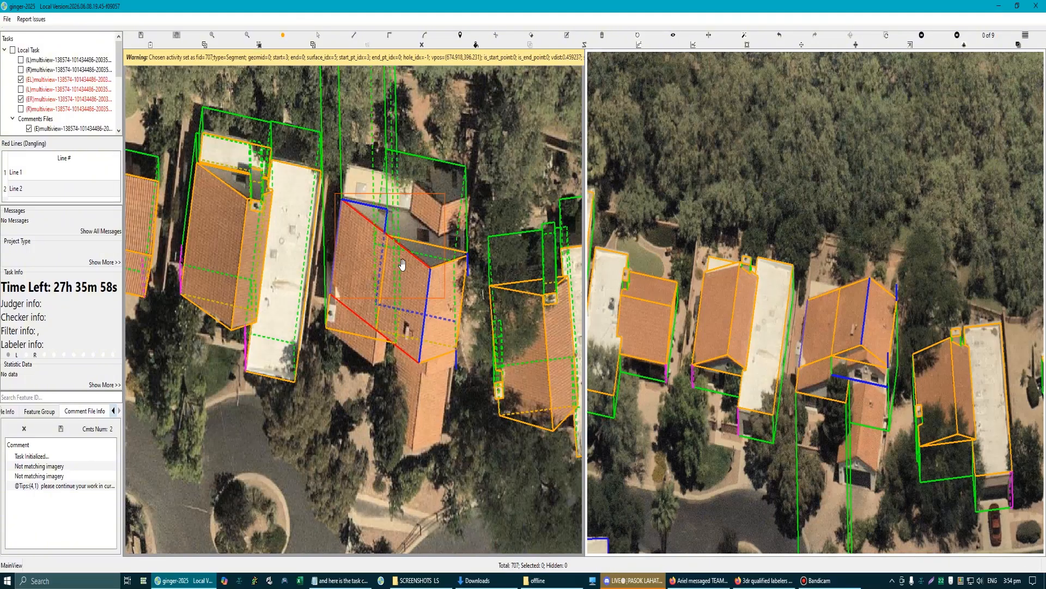
{"action": "scroll", "coordinate": [402, 264], "scroll_direction": "down", "scroll_amount": 5}
{"action": "scroll", "coordinate": [366, 284], "scroll_direction": "up", "scroll_amount": 3}
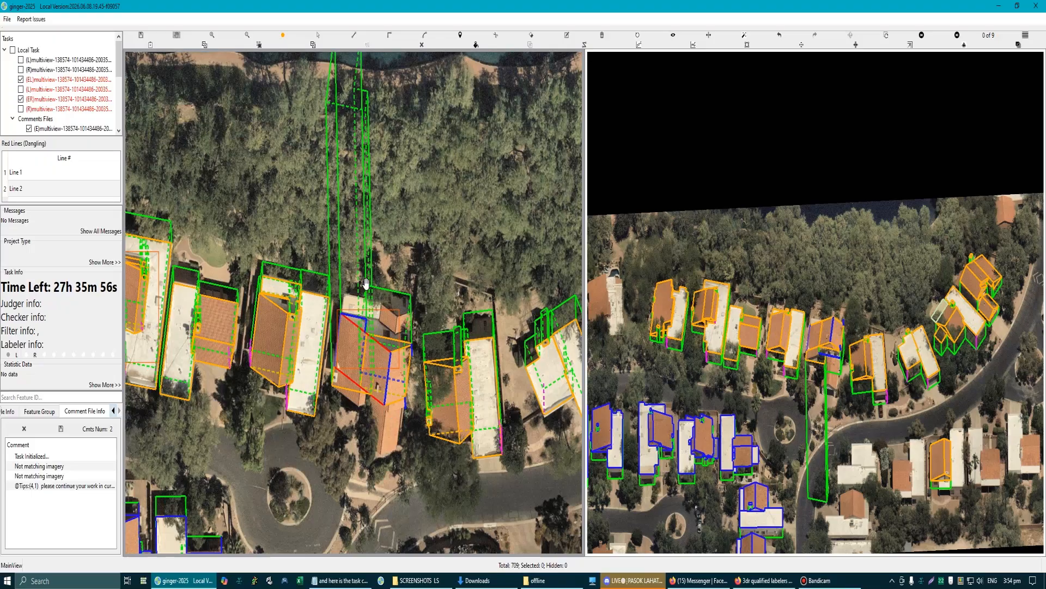
{"action": "scroll", "coordinate": [382, 321], "scroll_direction": "up", "scroll_amount": 3}
{"action": "scroll", "coordinate": [386, 348], "scroll_direction": "down", "scroll_amount": 2}
{"action": "scroll", "coordinate": [335, 362], "scroll_direction": "up", "scroll_amount": 1}
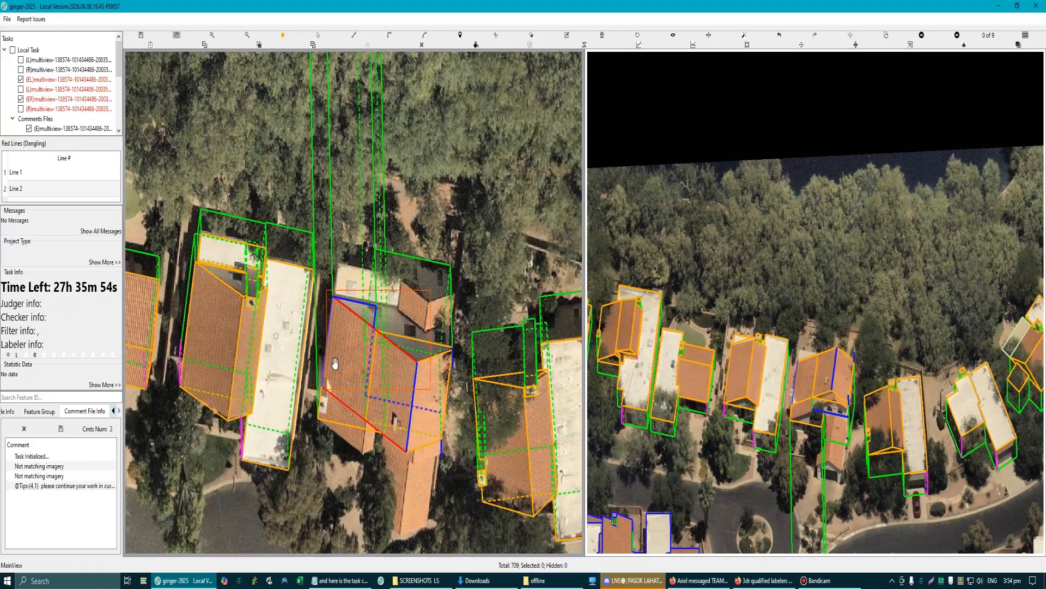
{"action": "scroll", "coordinate": [344, 354], "scroll_direction": "down", "scroll_amount": 2}
{"action": "scroll", "coordinate": [371, 338], "scroll_direction": "up", "scroll_amount": 3}
{"action": "scroll", "coordinate": [382, 329], "scroll_direction": "down", "scroll_amount": 1}
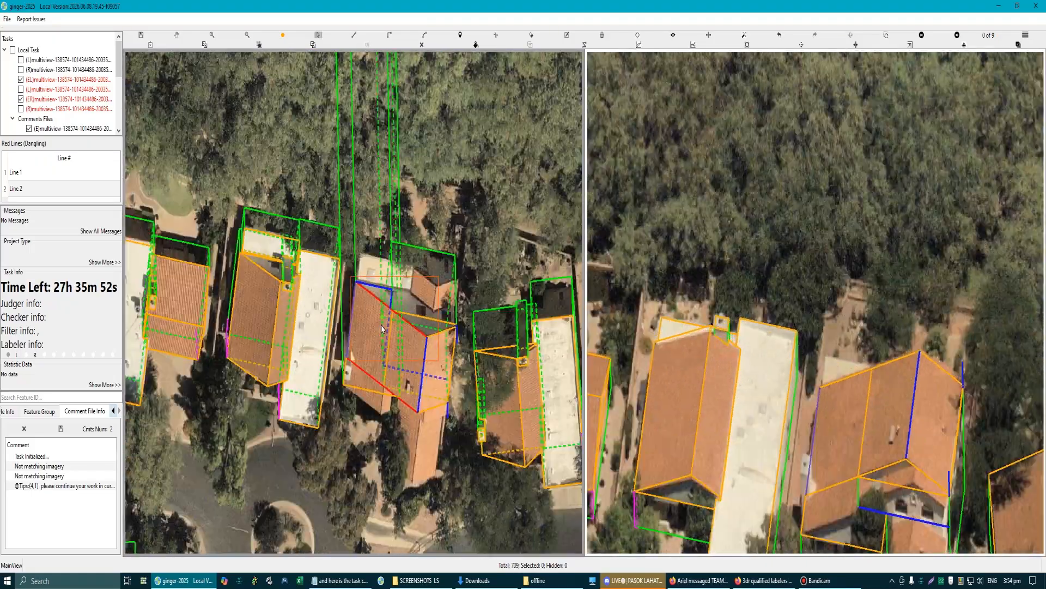
Step: Shorten the new roof section's walls so that their base sits near ground level
{"action": "scroll", "coordinate": [368, 234], "scroll_direction": "up", "scroll_amount": 1}
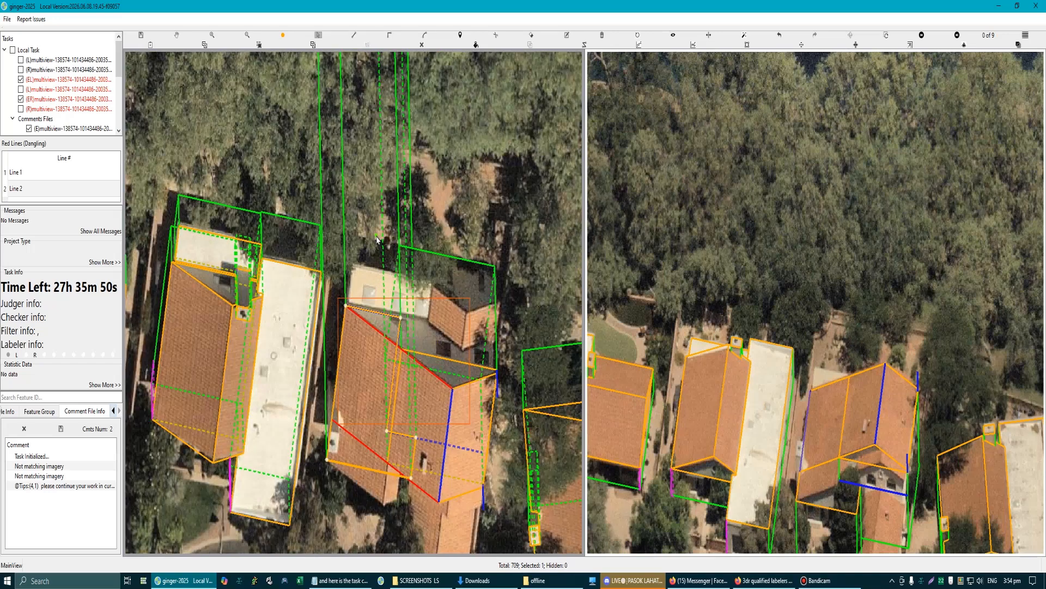
{"action": "scroll", "coordinate": [364, 236], "scroll_direction": "down", "scroll_amount": 2}
{"action": "scroll", "coordinate": [360, 235], "scroll_direction": "up", "scroll_amount": 1}
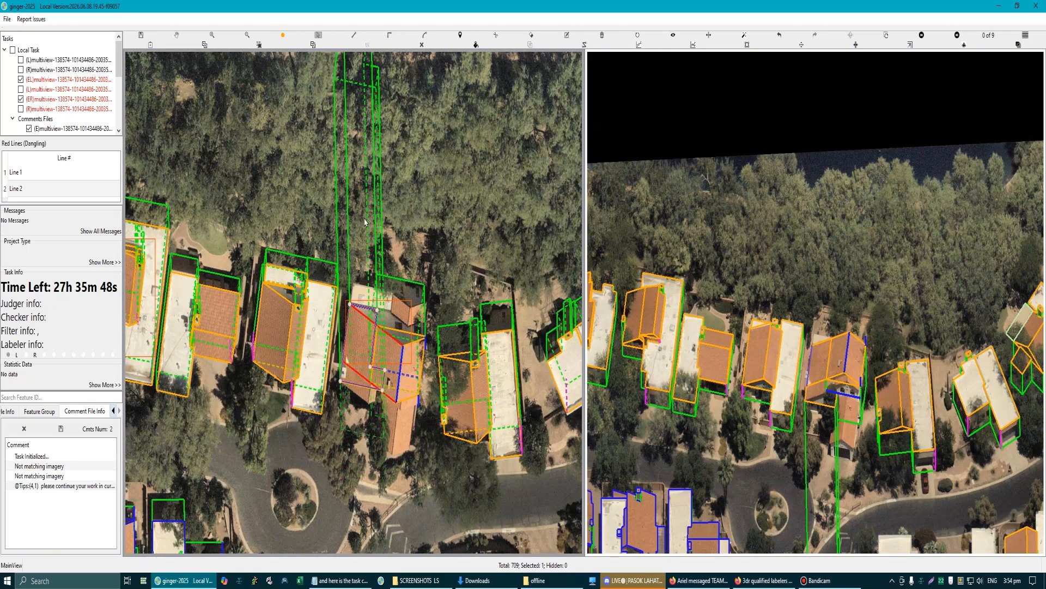
{"action": "key", "text": "ctrl+z"}
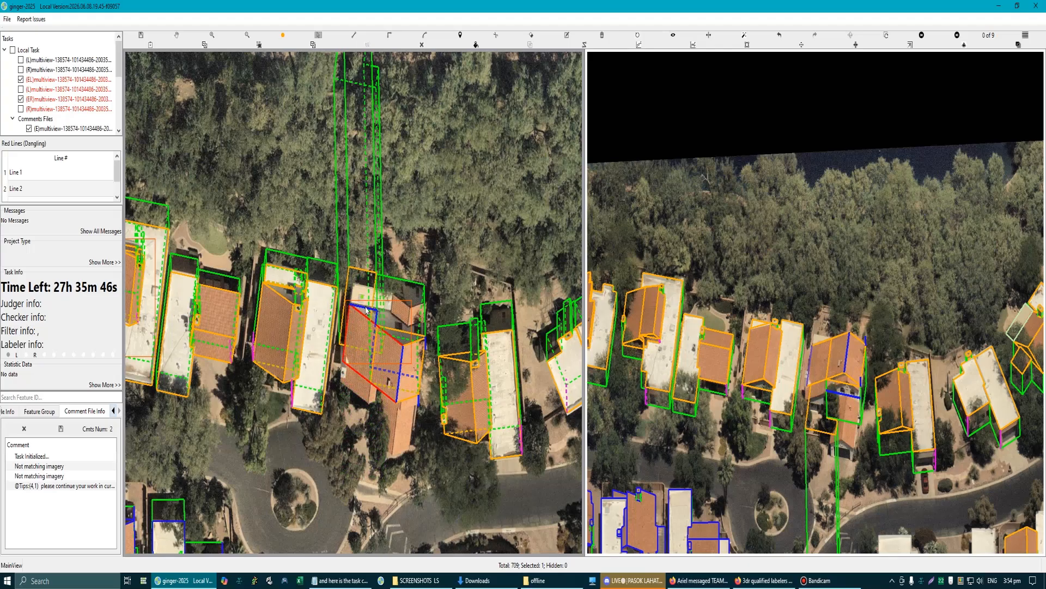
{"action": "scroll", "coordinate": [367, 274], "scroll_direction": "up", "scroll_amount": 1}
{"action": "key", "text": "ctrl+y"}
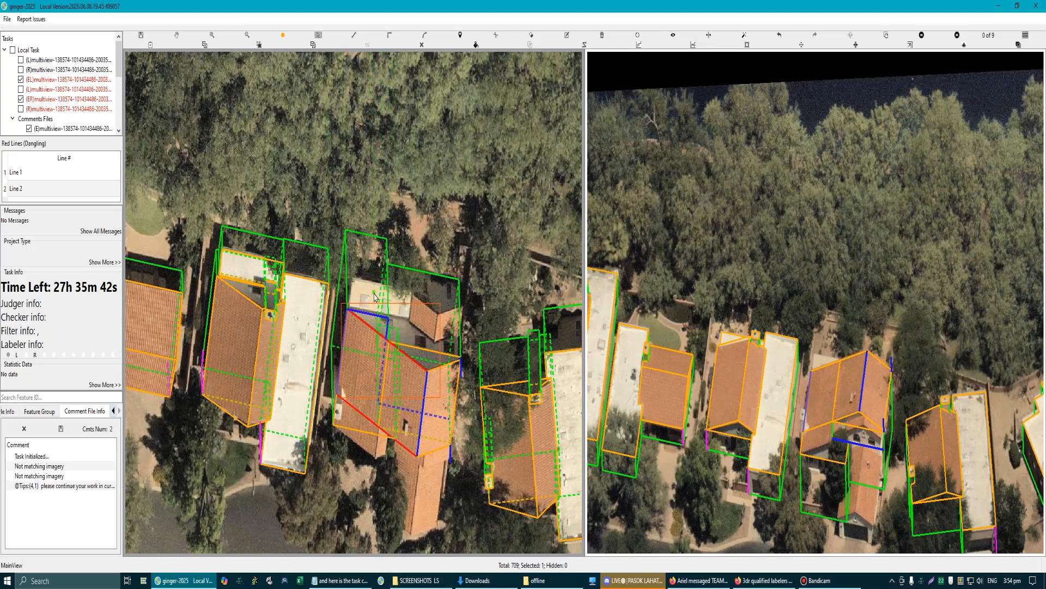
Step: Level the base of the new section's walls with the base of the adjoining house walls
{"action": "scroll", "coordinate": [378, 293], "scroll_direction": "up", "scroll_amount": 2}
{"action": "scroll", "coordinate": [378, 293], "scroll_direction": "down", "scroll_amount": 3}
{"action": "scroll", "coordinate": [354, 268], "scroll_direction": "up", "scroll_amount": 2}
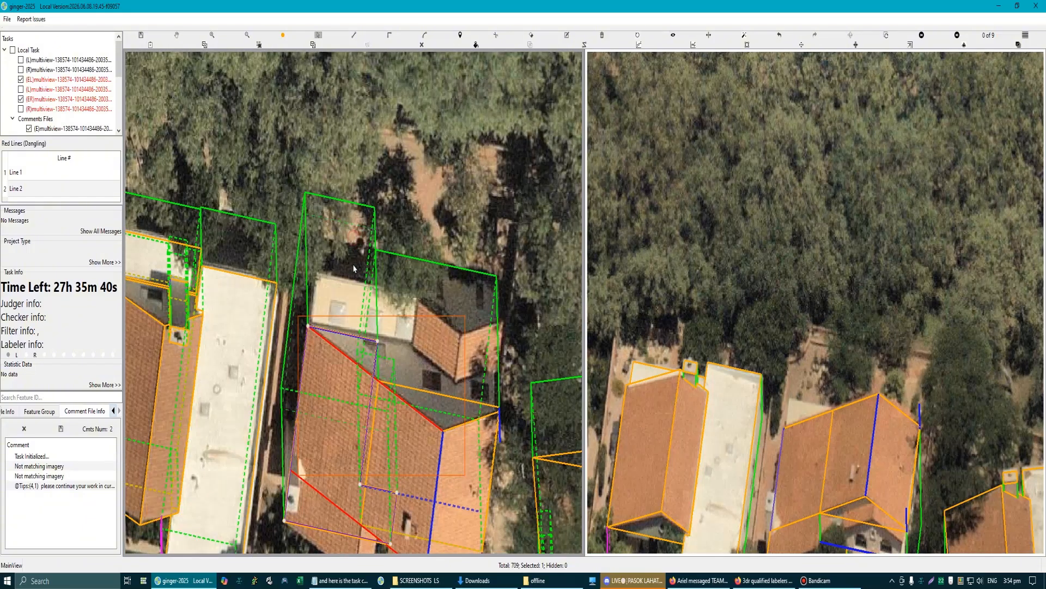
{"action": "scroll", "coordinate": [355, 283], "scroll_direction": "down", "scroll_amount": 2}
{"action": "scroll", "coordinate": [355, 350], "scroll_direction": "up", "scroll_amount": 3}
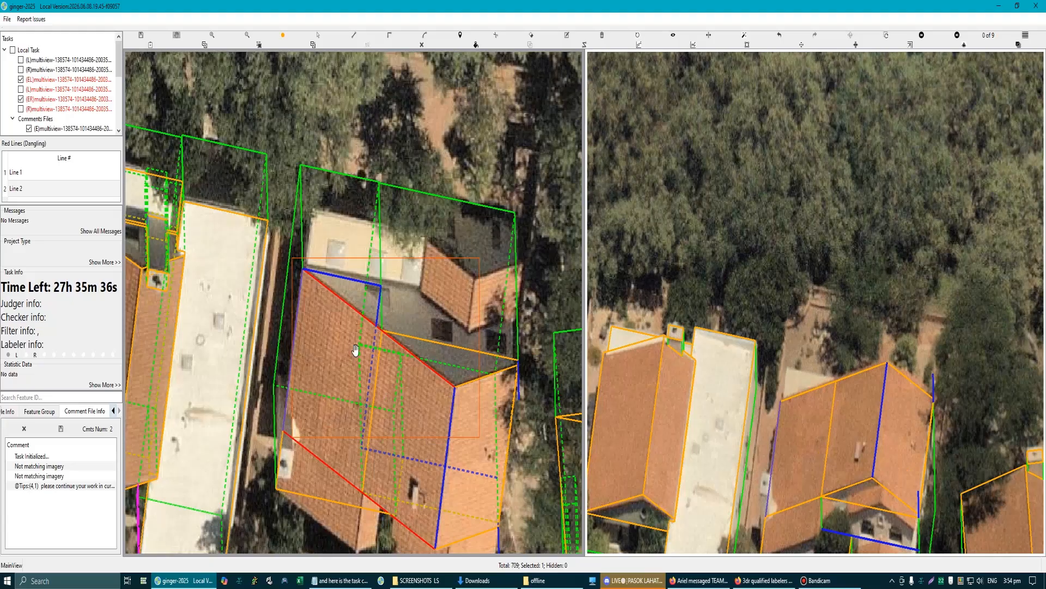
Step: Inspect the new roof section's edges where they meet the left slope and helper outline in the other views
{"action": "scroll", "coordinate": [351, 349], "scroll_direction": "down", "scroll_amount": 1}
{"action": "left_click_drag", "start_coordinate": [327, 351], "coordinate": [334, 300]}
{"action": "scroll", "coordinate": [327, 283], "scroll_direction": "up", "scroll_amount": 5}
{"action": "scroll", "coordinate": [314, 255], "scroll_direction": "down", "scroll_amount": 6}
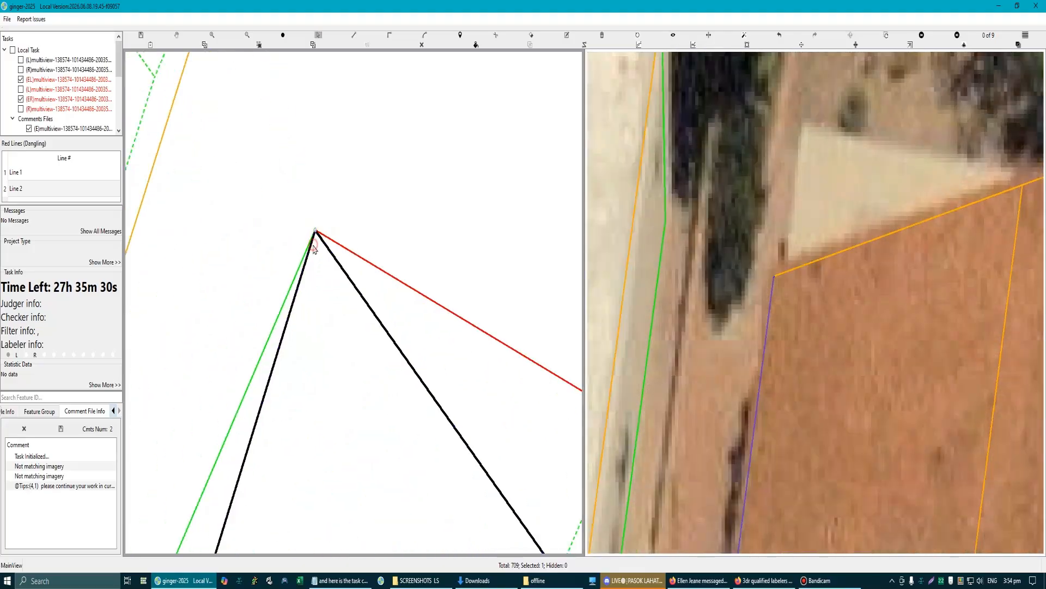
{"action": "scroll", "coordinate": [338, 391], "scroll_direction": "up", "scroll_amount": 2}
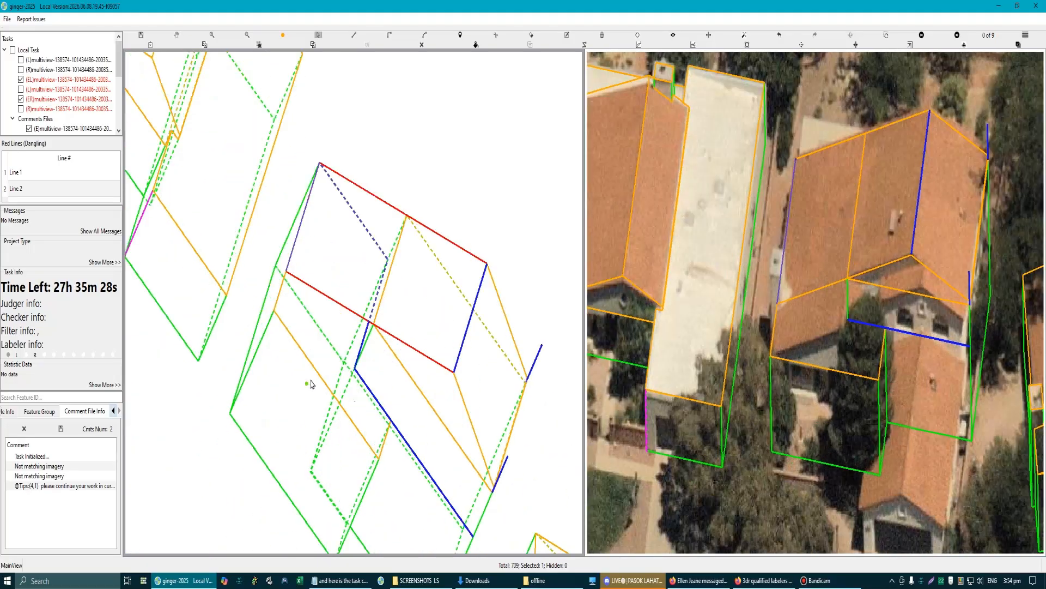
{"action": "scroll", "coordinate": [298, 357], "scroll_direction": "up", "scroll_amount": 2}
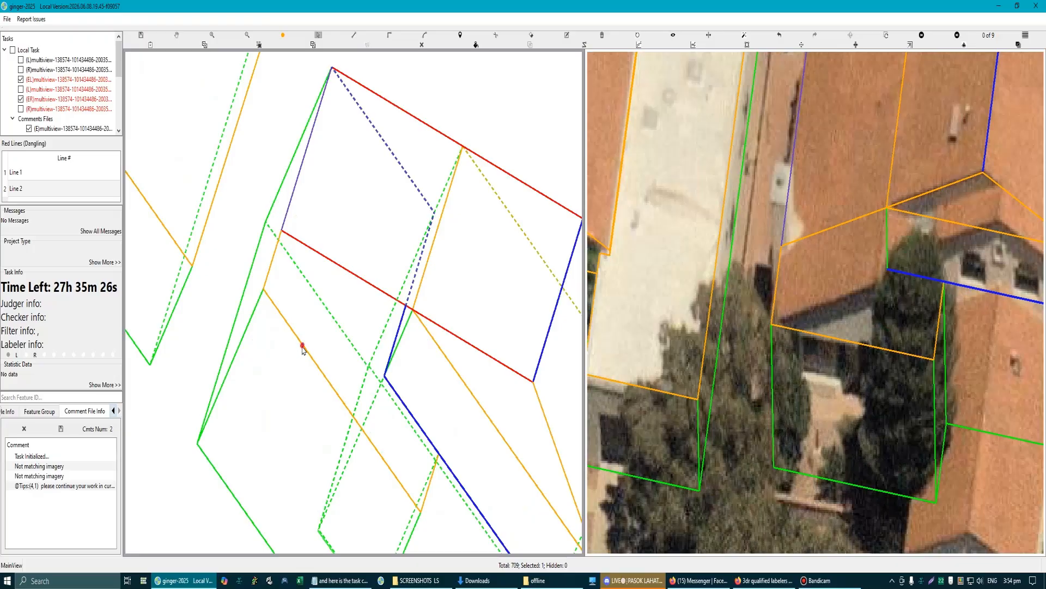
{"action": "left_click", "coordinate": [303, 349]}
{"action": "left_click", "coordinate": [548, 296]}
{"action": "scroll", "coordinate": [372, 337], "scroll_direction": "down", "scroll_amount": 8}
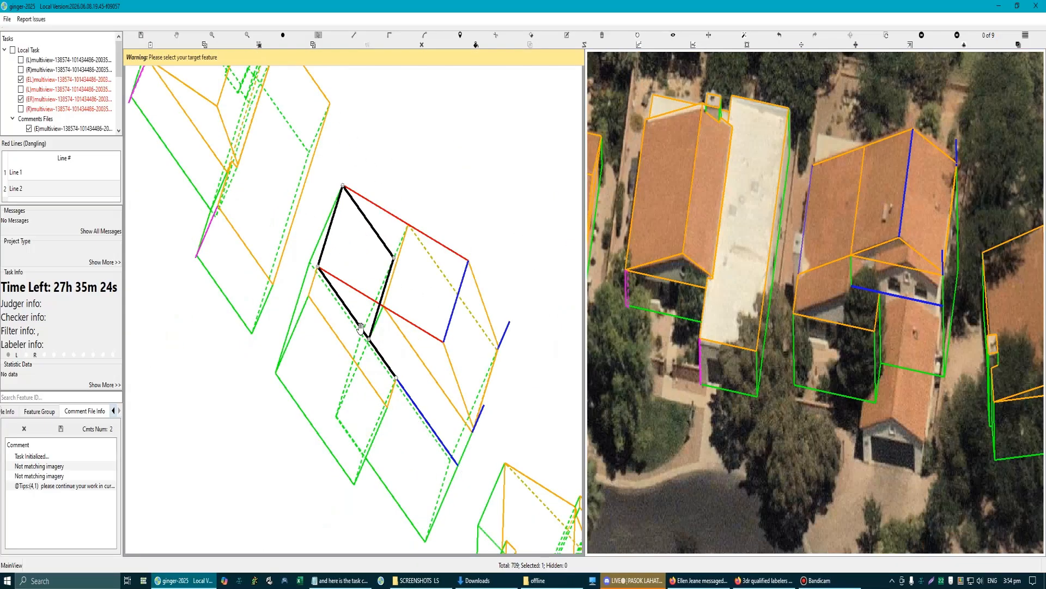
{"action": "scroll", "coordinate": [373, 337], "scroll_direction": "up", "scroll_amount": 2}
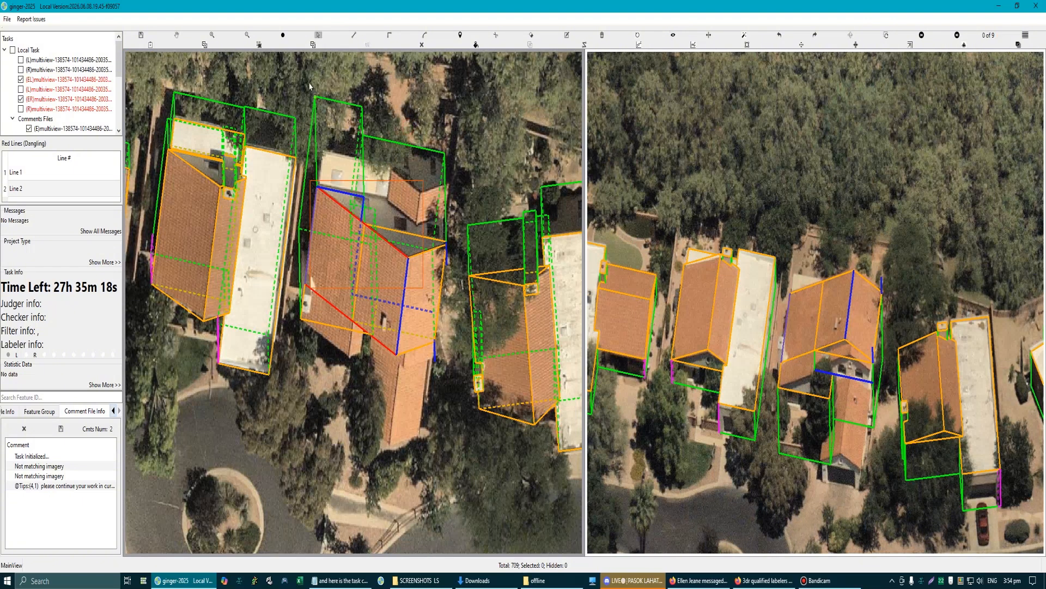
Step: Check the category of the tiled house's features, and look through the task's image list
{"action": "left_click_drag", "start_coordinate": [309, 85], "coordinate": [442, 392]}
{"action": "key", "text": "Escape"}
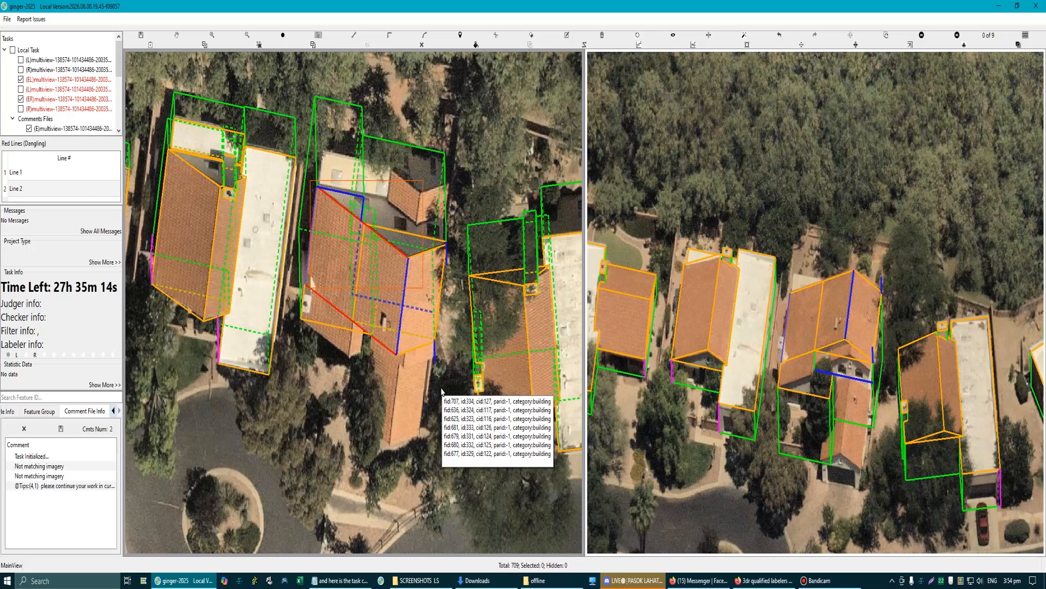
{"action": "scroll", "coordinate": [71, 122], "scroll_direction": "down", "scroll_amount": 5}
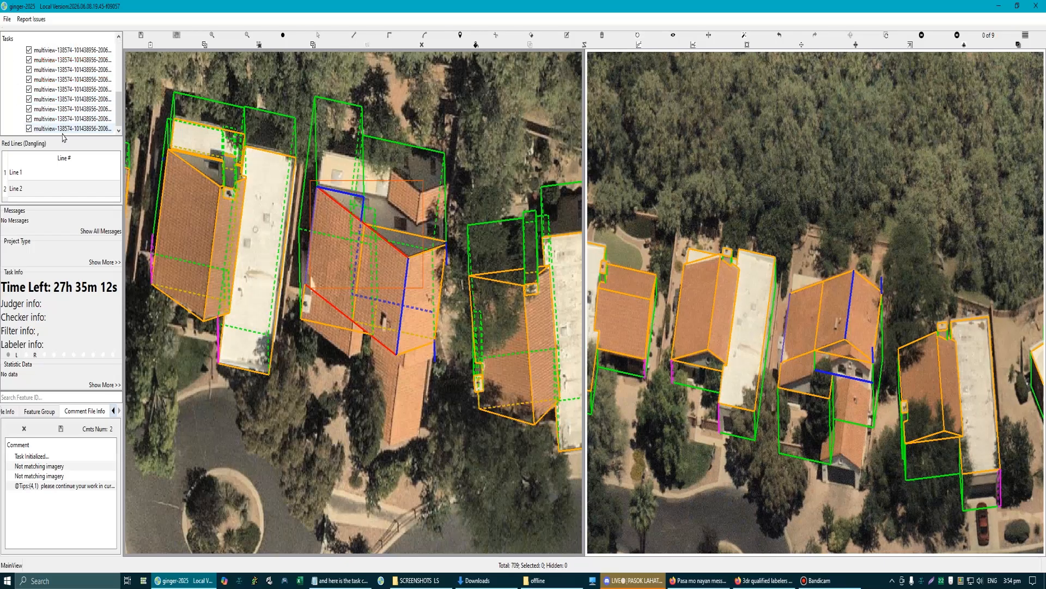
{"action": "scroll", "coordinate": [71, 120], "scroll_direction": "down", "scroll_amount": 1}
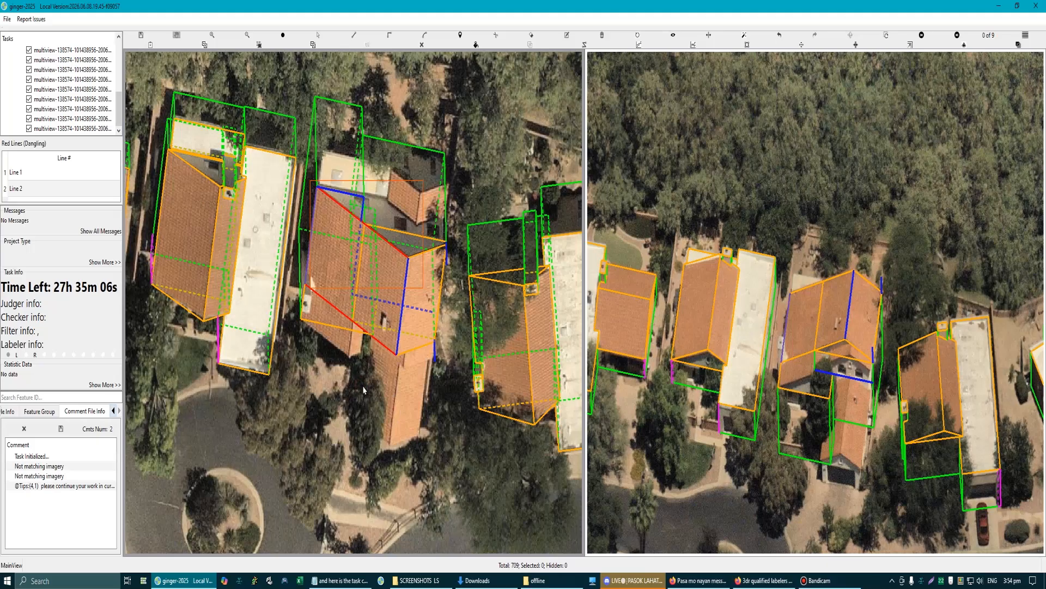
Step: Clear the overlapping helper line from the tiled house's left eave near the slope's front corner
{"action": "scroll", "coordinate": [363, 390], "scroll_direction": "up", "scroll_amount": 4}
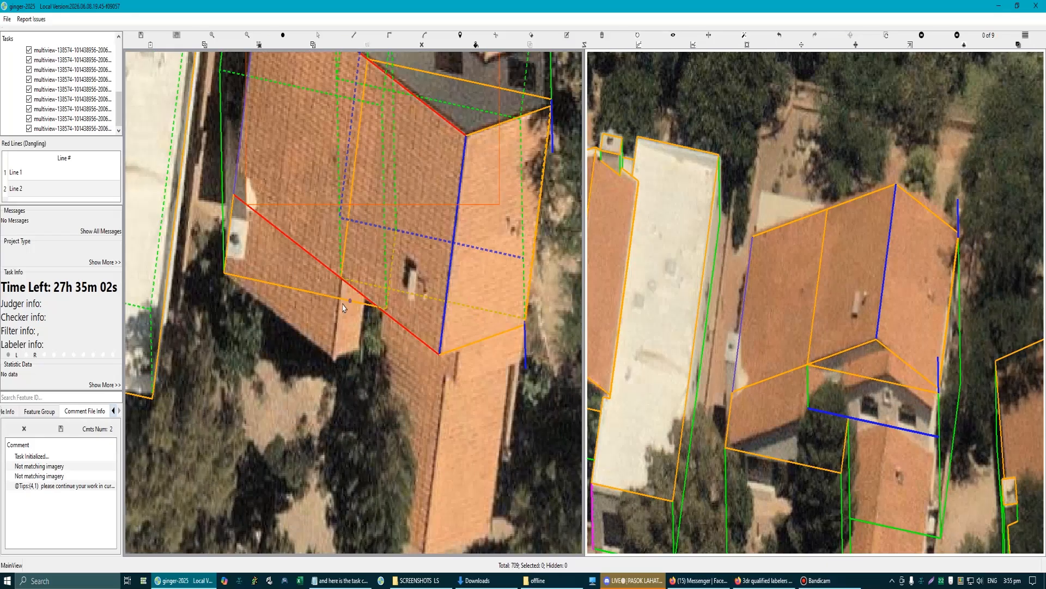
{"action": "scroll", "coordinate": [338, 289], "scroll_direction": "up", "scroll_amount": 2}
{"action": "scroll", "coordinate": [322, 288], "scroll_direction": "down", "scroll_amount": 6}
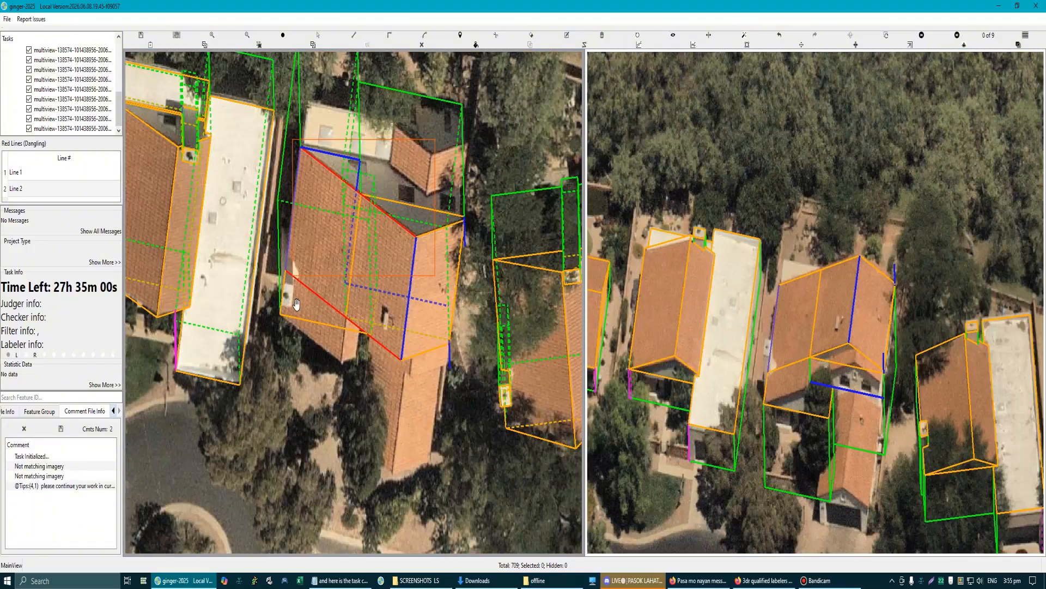
{"action": "scroll", "coordinate": [296, 304], "scroll_direction": "up", "scroll_amount": 3}
{"action": "scroll", "coordinate": [323, 305], "scroll_direction": "down", "scroll_amount": 5}
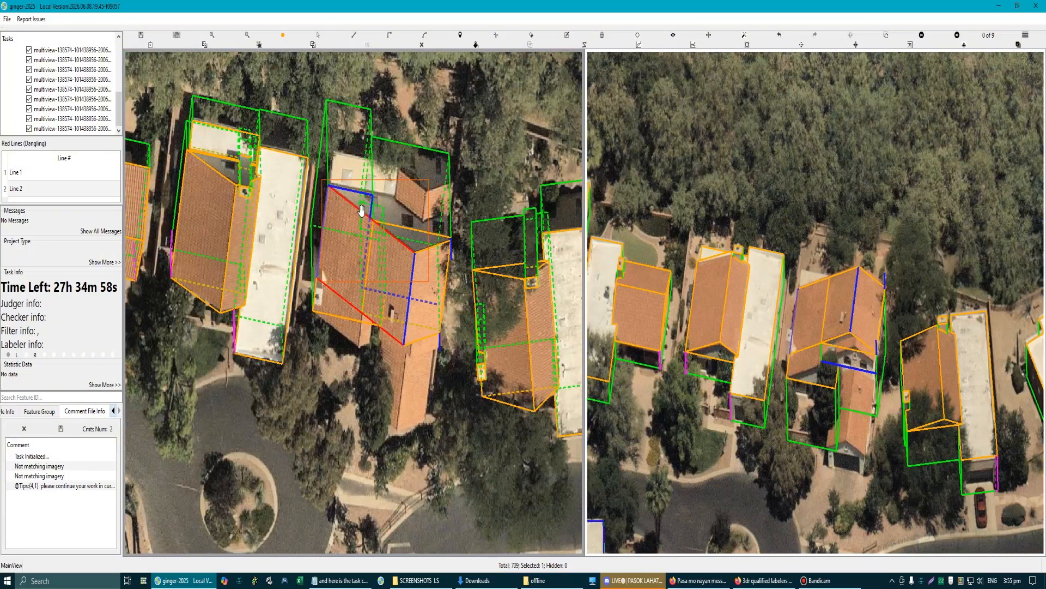
{"action": "scroll", "coordinate": [361, 210], "scroll_direction": "up", "scroll_amount": 1}
{"action": "scroll", "coordinate": [289, 305], "scroll_direction": "up", "scroll_amount": 4}
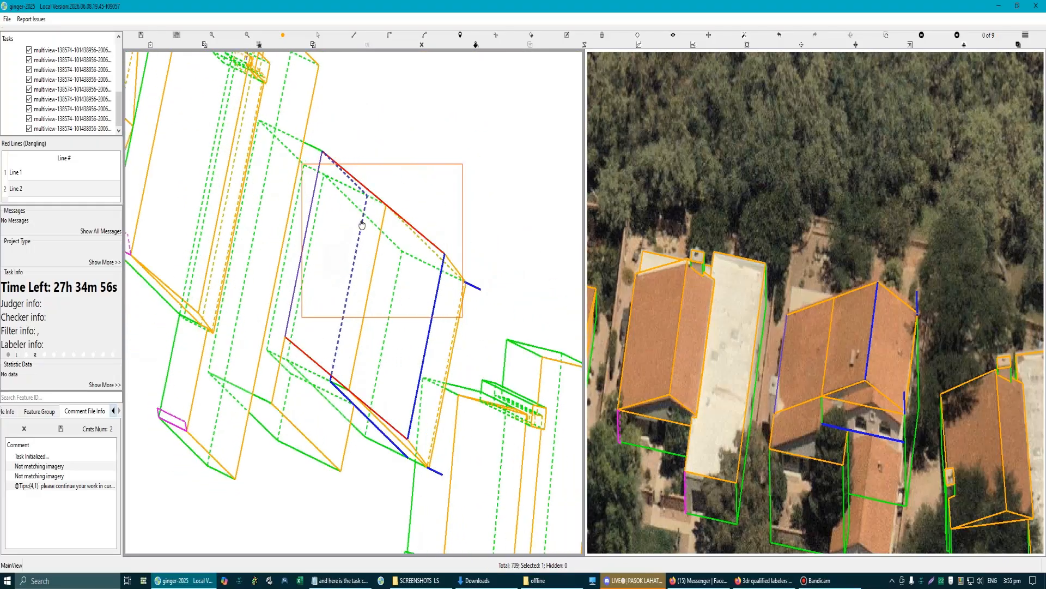
{"action": "scroll", "coordinate": [288, 303], "scroll_direction": "up", "scroll_amount": 2}
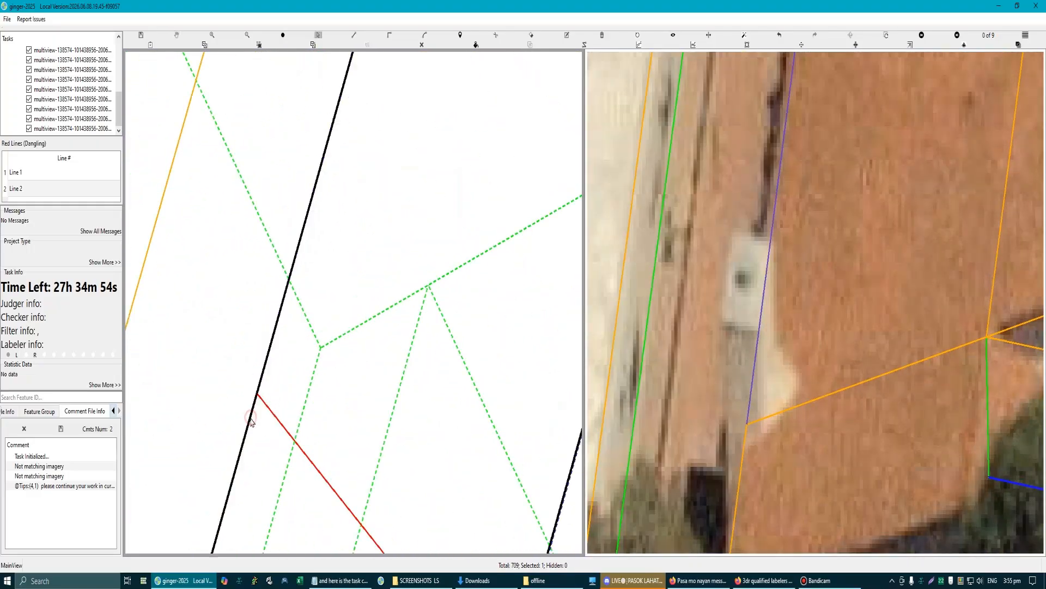
{"action": "left_click", "coordinate": [254, 410]}
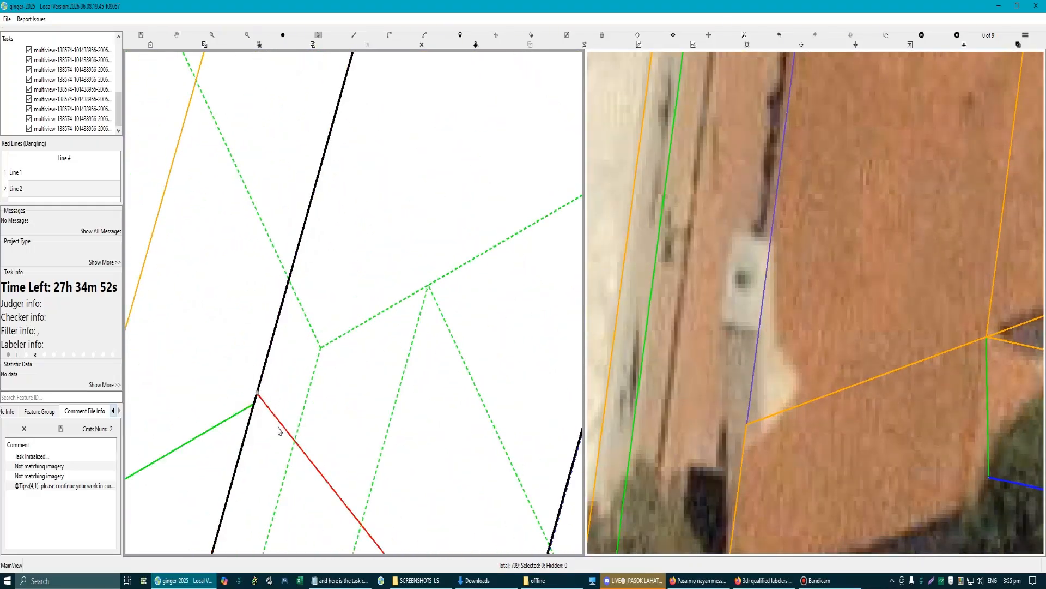
{"action": "left_click", "coordinate": [280, 429]}
{"action": "key", "text": "Escape"}
{"action": "scroll", "coordinate": [286, 437], "scroll_direction": "down", "scroll_amount": 5}
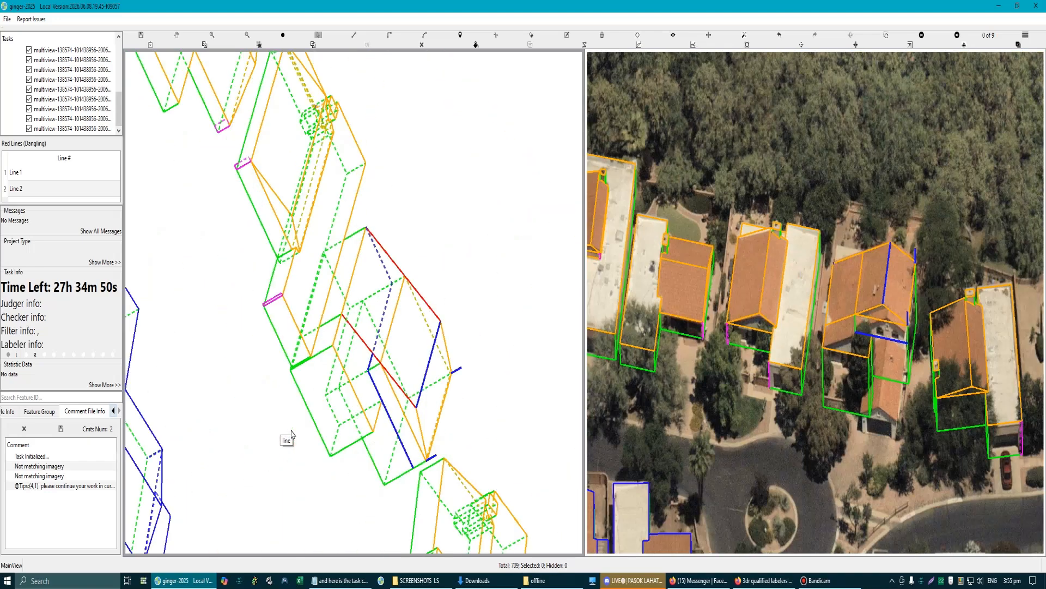
Step: Extend the helper line across the front gable sideways until it meets the left slope's front eave corner
{"action": "scroll", "coordinate": [356, 299], "scroll_direction": "up", "scroll_amount": 1}
{"action": "scroll", "coordinate": [356, 299], "scroll_direction": "up", "scroll_amount": 2}
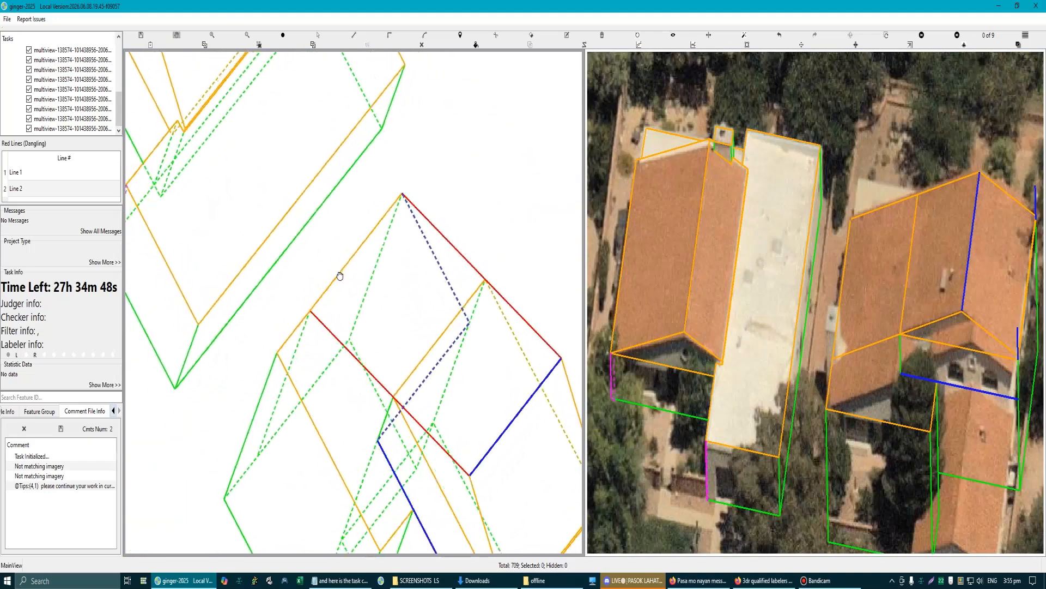
{"action": "scroll", "coordinate": [346, 273], "scroll_direction": "up", "scroll_amount": 4}
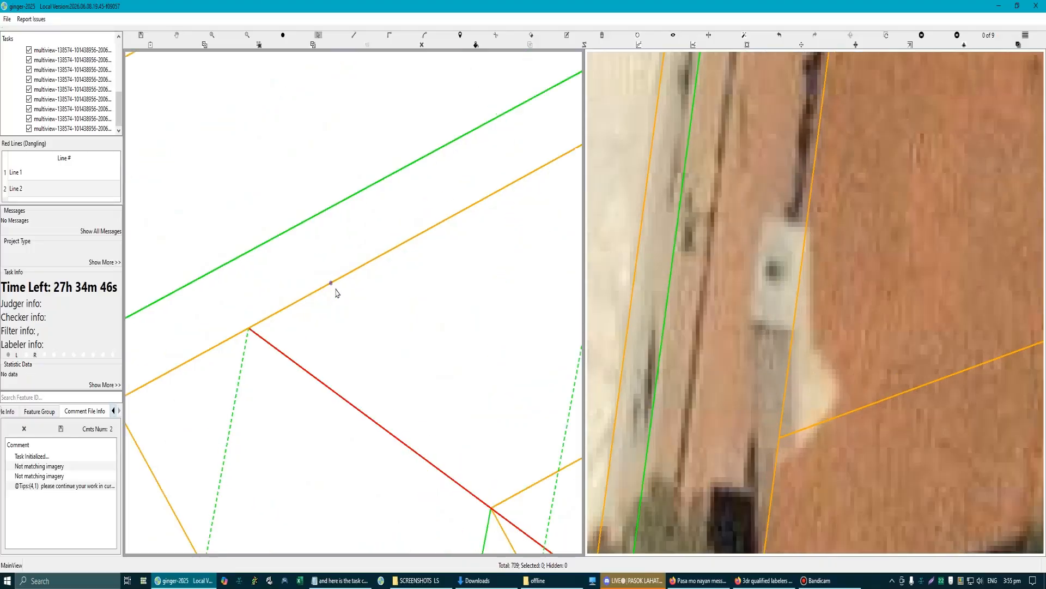
{"action": "scroll", "coordinate": [334, 290], "scroll_direction": "down", "scroll_amount": 5}
{"action": "scroll", "coordinate": [338, 354], "scroll_direction": "down", "scroll_amount": 3}
{"action": "scroll", "coordinate": [351, 341], "scroll_direction": "up", "scroll_amount": 4}
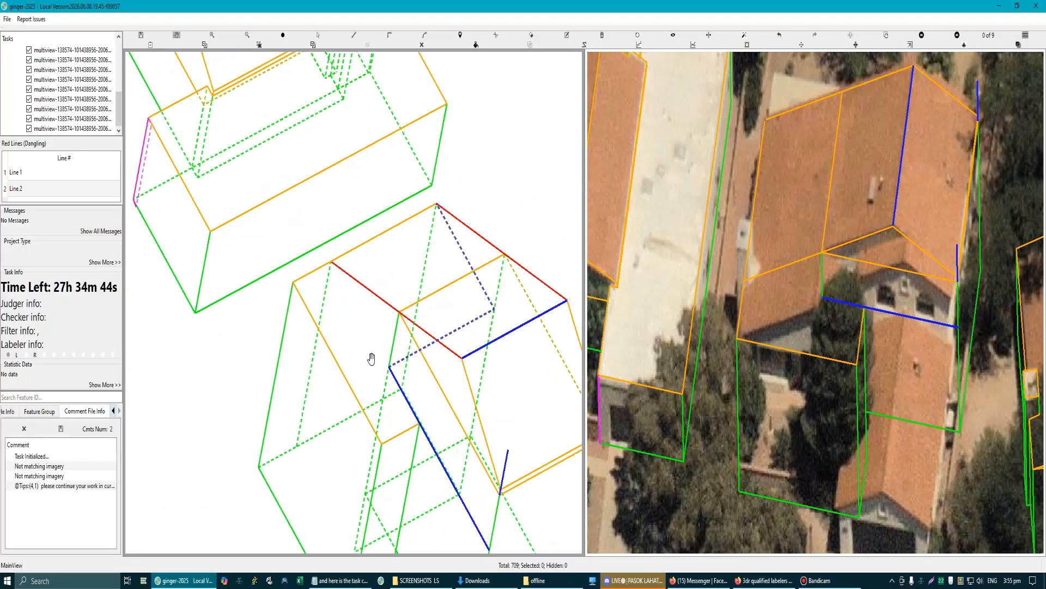
{"action": "scroll", "coordinate": [373, 364], "scroll_direction": "up", "scroll_amount": 2}
{"action": "left_click", "coordinate": [409, 403]}
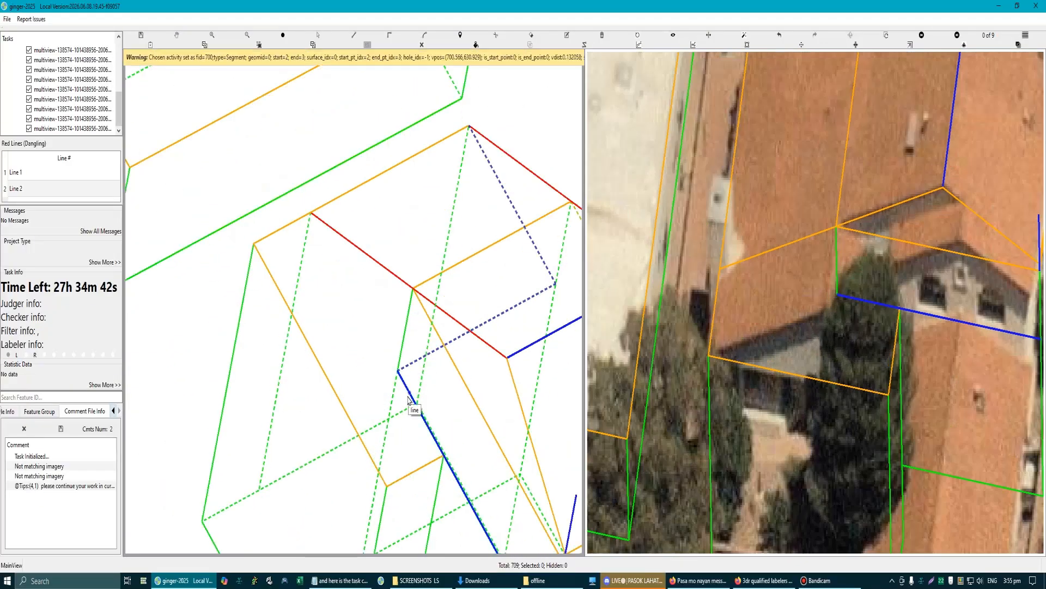
{"action": "left_click_drag", "start_coordinate": [400, 377], "coordinate": [310, 213]}
{"action": "key", "text": "Escape"}
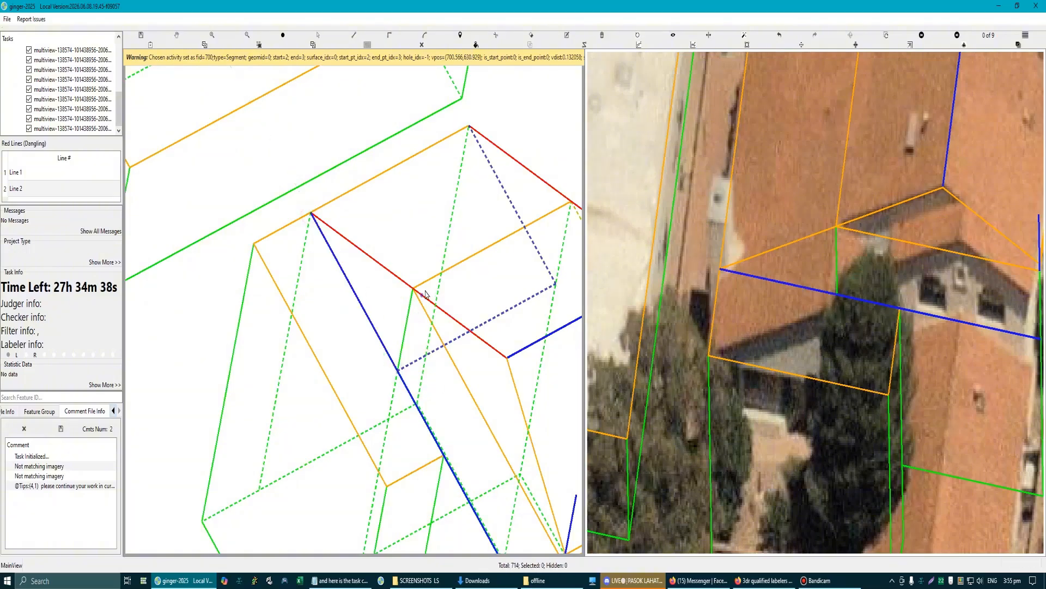
Step: Draw a line of about 10 m forward from the slope's front edge, parallel to and continuing the mid-slope line
{"action": "left_click", "coordinate": [429, 284]}
{"action": "left_click", "coordinate": [429, 284]}
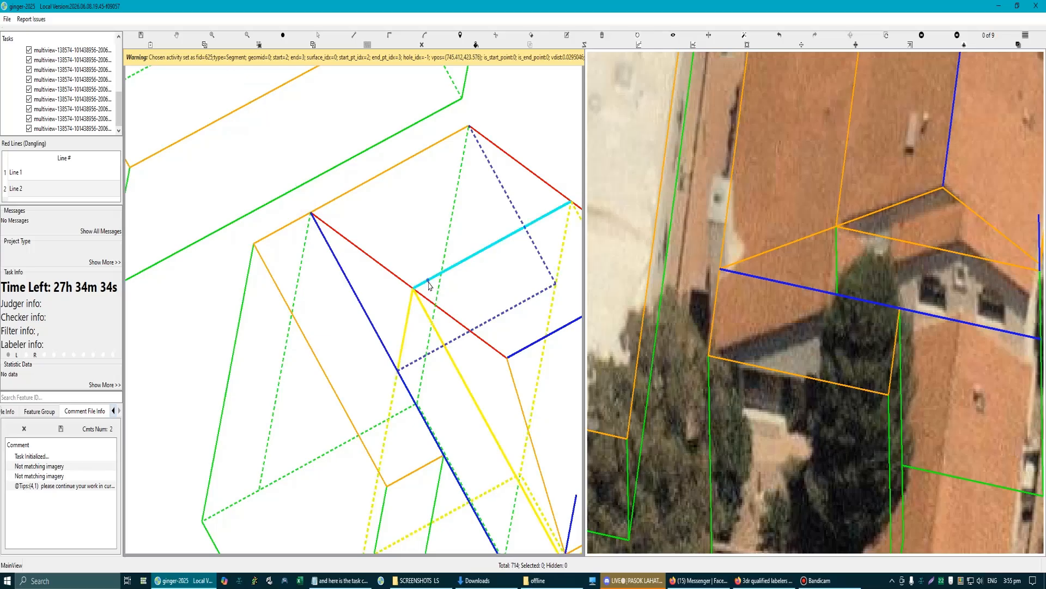
{"action": "key", "text": "Escape"}
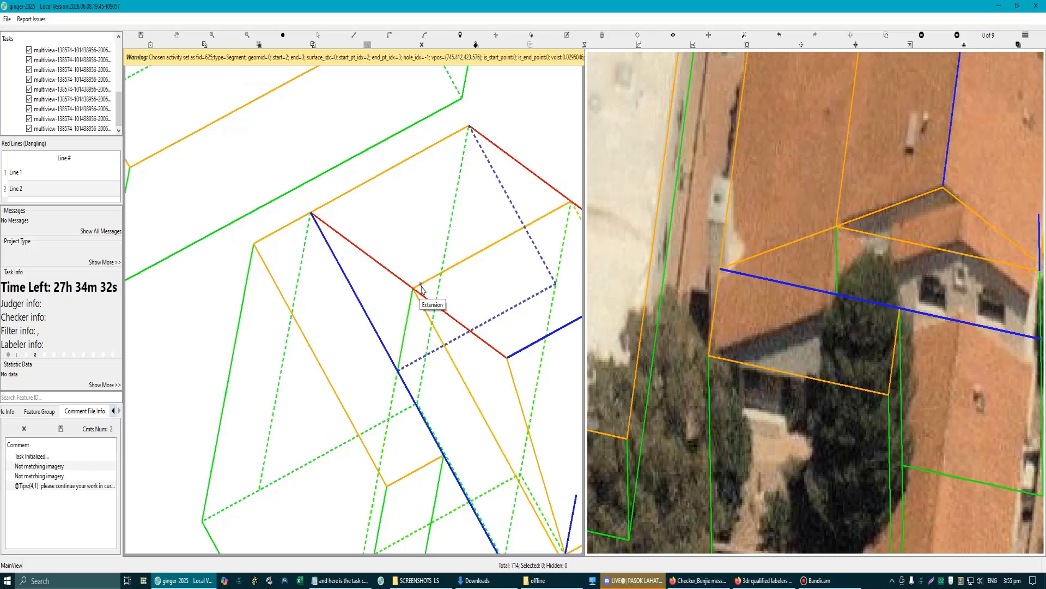
{"action": "left_click", "coordinate": [414, 291]}
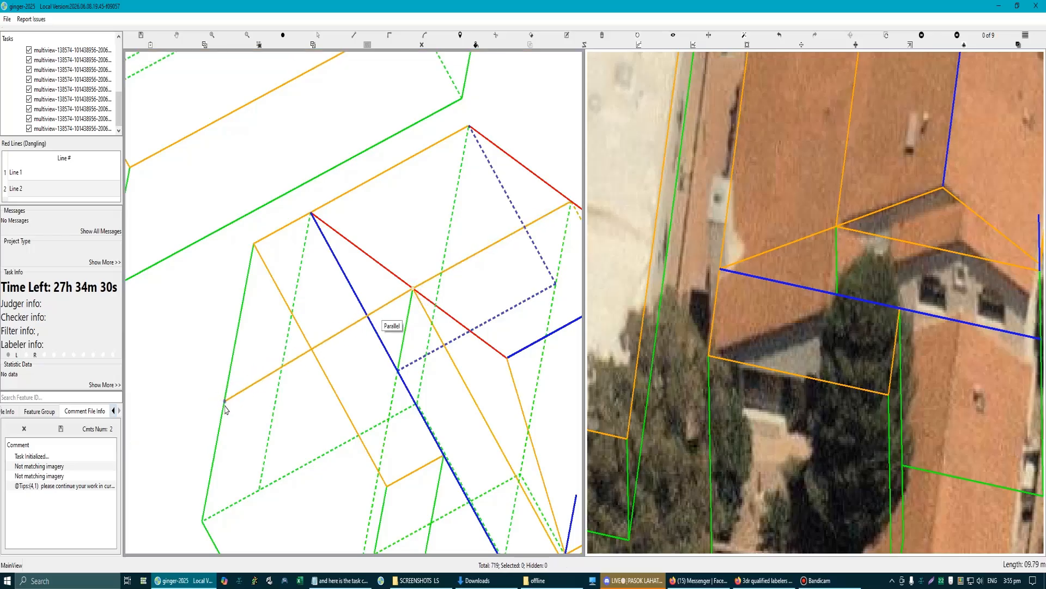
{"action": "left_click", "coordinate": [205, 402]}
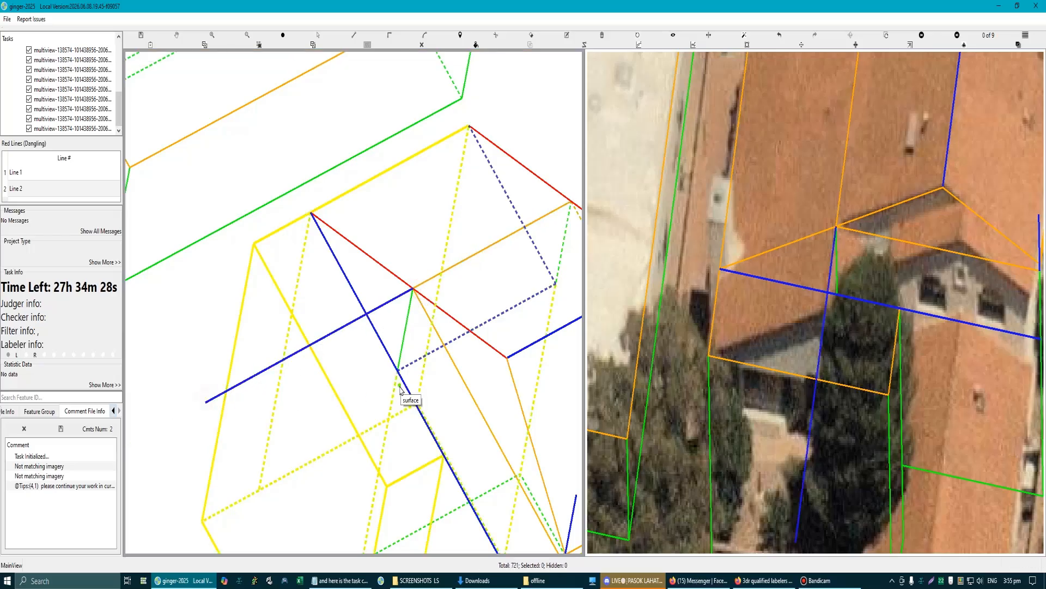
Step: Reshape the left slope's front edge with a notch at the forward line, extending its left part to the lower eave corners
{"action": "key", "text": "space"}
{"action": "scroll", "coordinate": [440, 375], "scroll_direction": "down", "scroll_amount": 4}
{"action": "scroll", "coordinate": [417, 357], "scroll_direction": "up", "scroll_amount": 3}
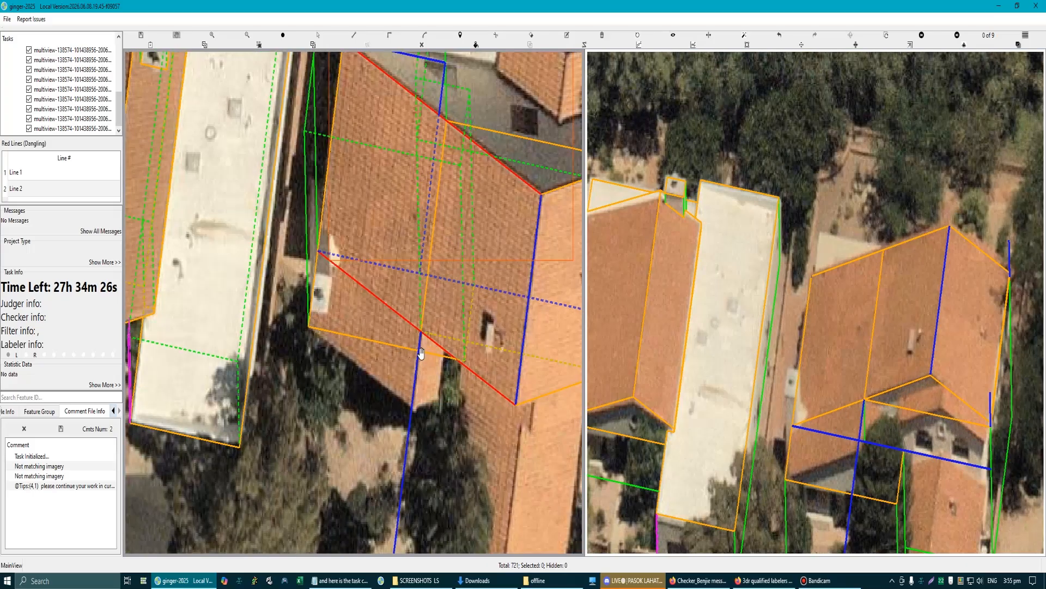
{"action": "left_click_drag", "start_coordinate": [400, 356], "coordinate": [400, 340]}
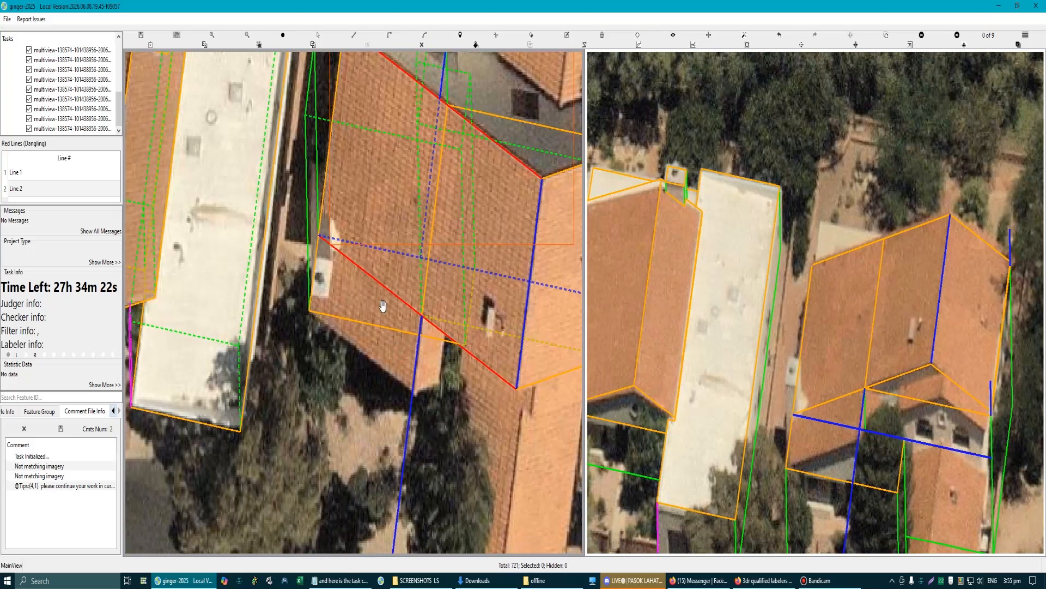
{"action": "scroll", "coordinate": [384, 289], "scroll_direction": "down", "scroll_amount": 2}
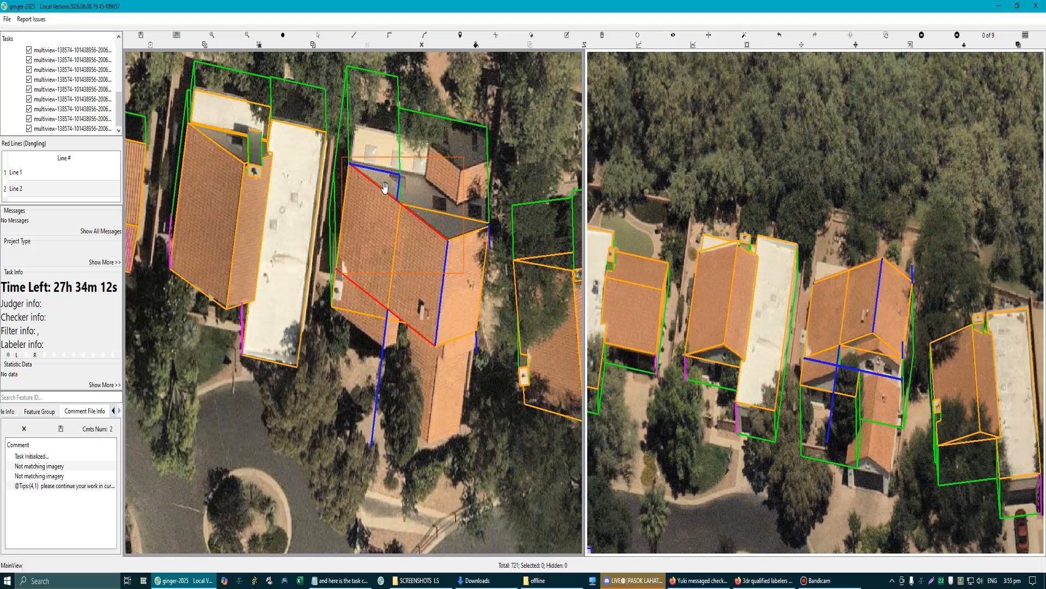
{"action": "scroll", "coordinate": [357, 334], "scroll_direction": "up", "scroll_amount": 5}
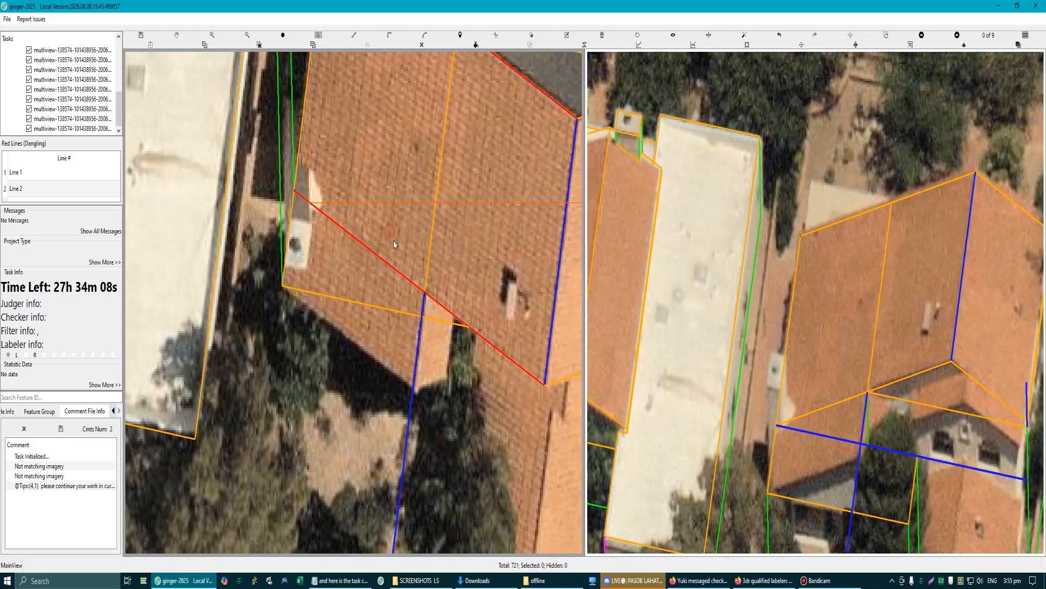
{"action": "left_click", "coordinate": [370, 252]}
{"action": "key", "text": "Escape"}
{"action": "left_click", "coordinate": [409, 284]}
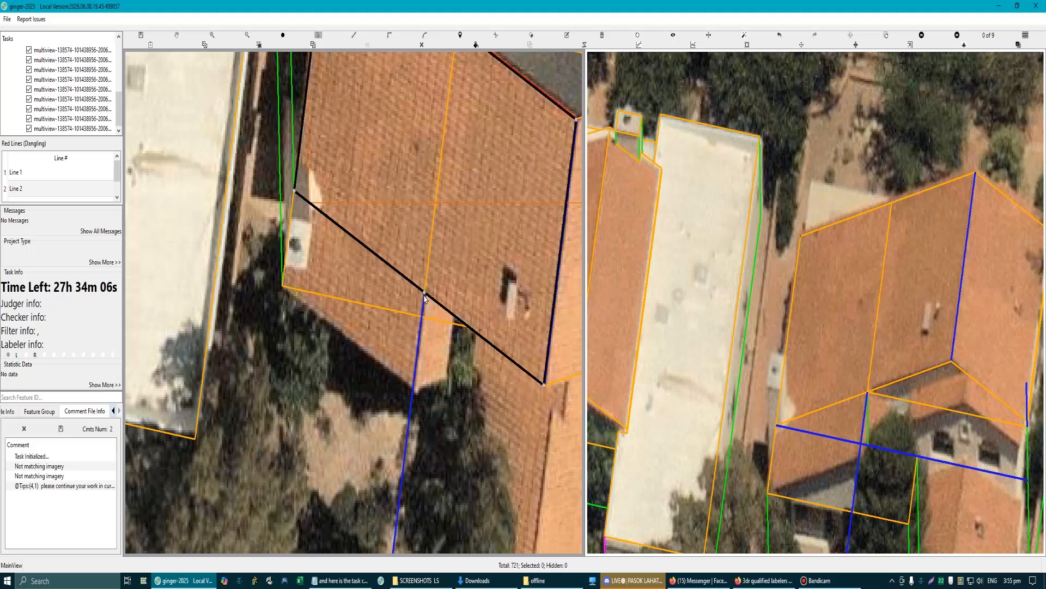
{"action": "key", "text": "Escape"}
{"action": "left_click_drag", "start_coordinate": [374, 267], "coordinate": [414, 393]}
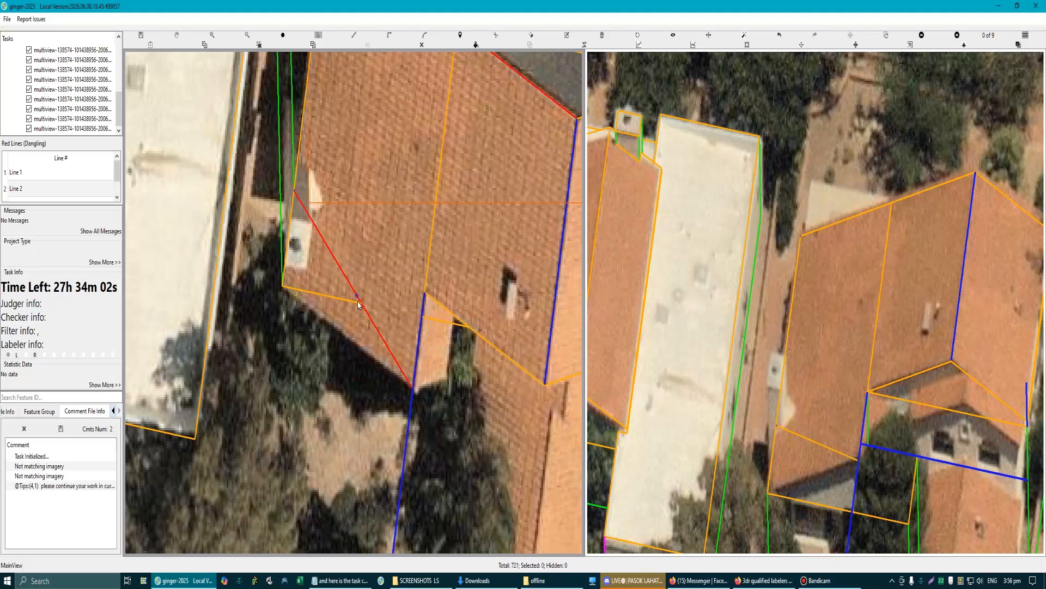
{"action": "left_click_drag", "start_coordinate": [358, 300], "coordinate": [281, 287]}
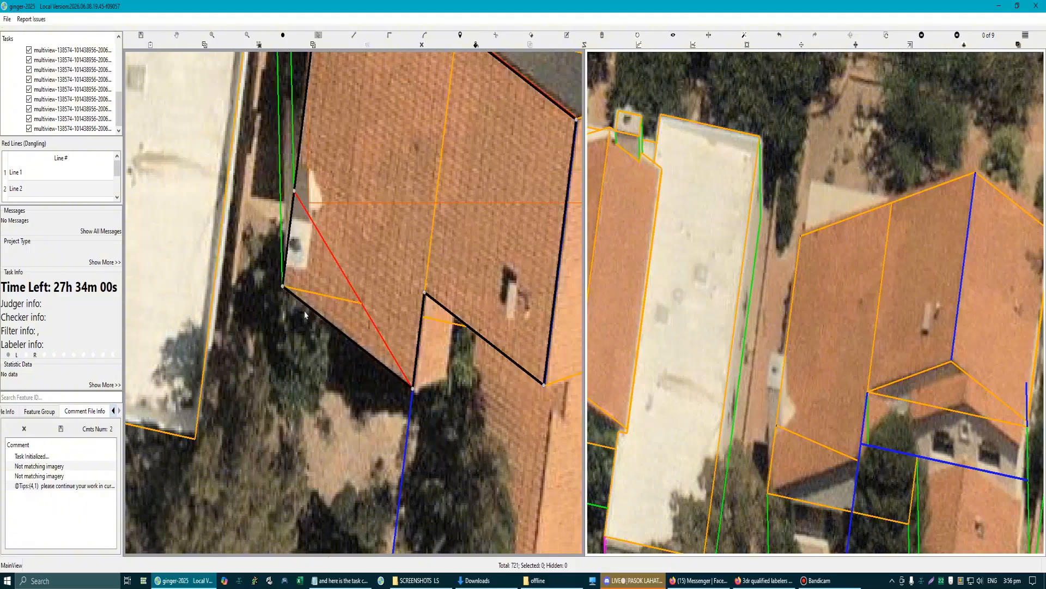
Step: Draw the rear gable's triangular surface through the slope's back-left corner, the helper-line corner and the end of the mid-slope line
{"action": "scroll", "coordinate": [328, 310], "scroll_direction": "down", "scroll_amount": 4}
{"action": "scroll", "coordinate": [393, 331], "scroll_direction": "up", "scroll_amount": 1}
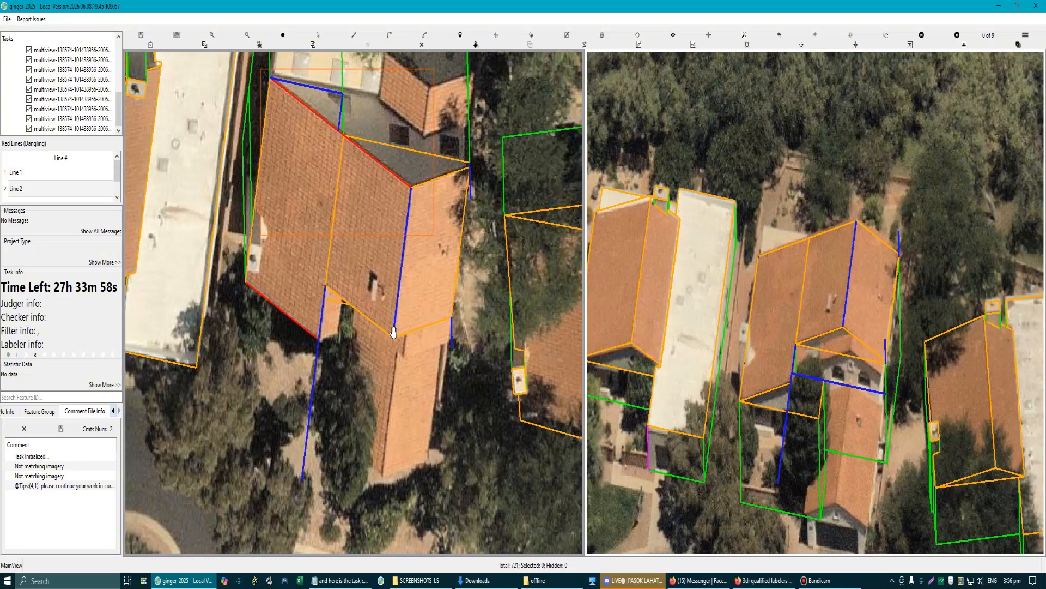
{"action": "scroll", "coordinate": [321, 180], "scroll_direction": "up", "scroll_amount": 2}
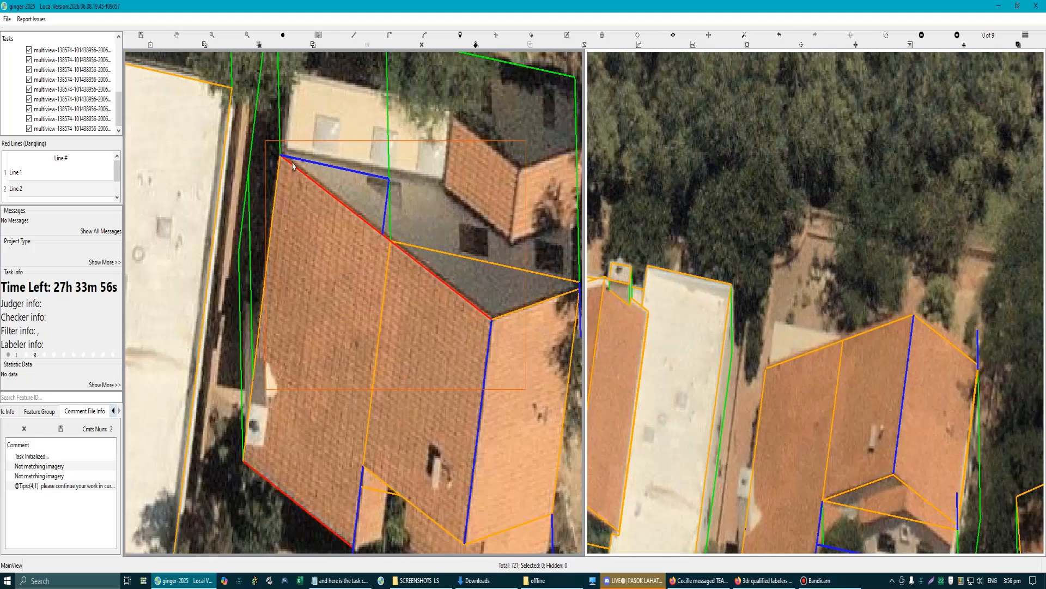
{"action": "key", "text": "l"}
{"action": "left_click", "coordinate": [280, 156]}
{"action": "left_click", "coordinate": [389, 179]}
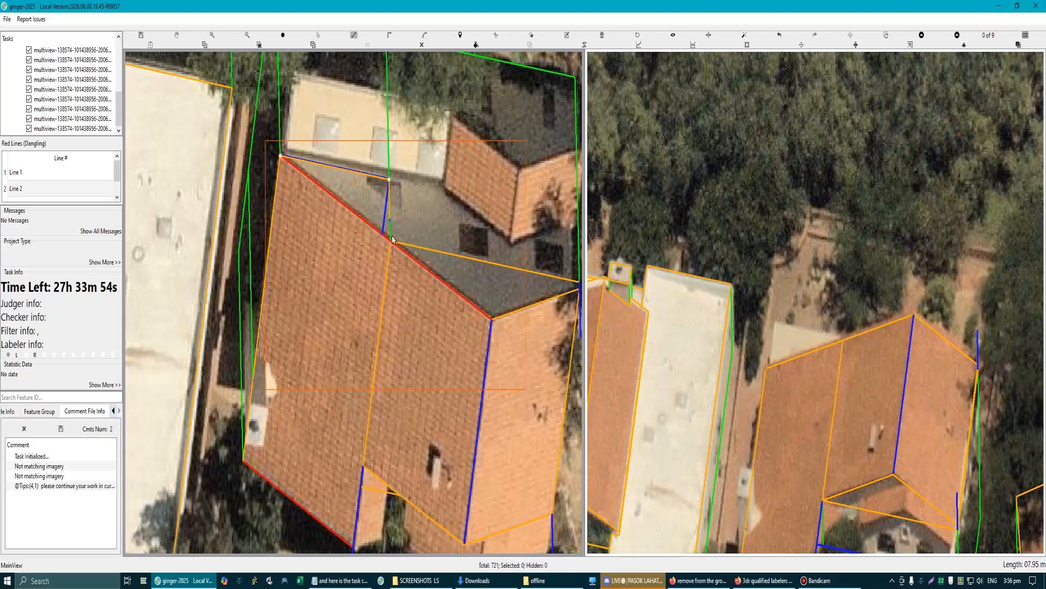
{"action": "left_click", "coordinate": [391, 241]}
{"action": "key", "text": "h"}
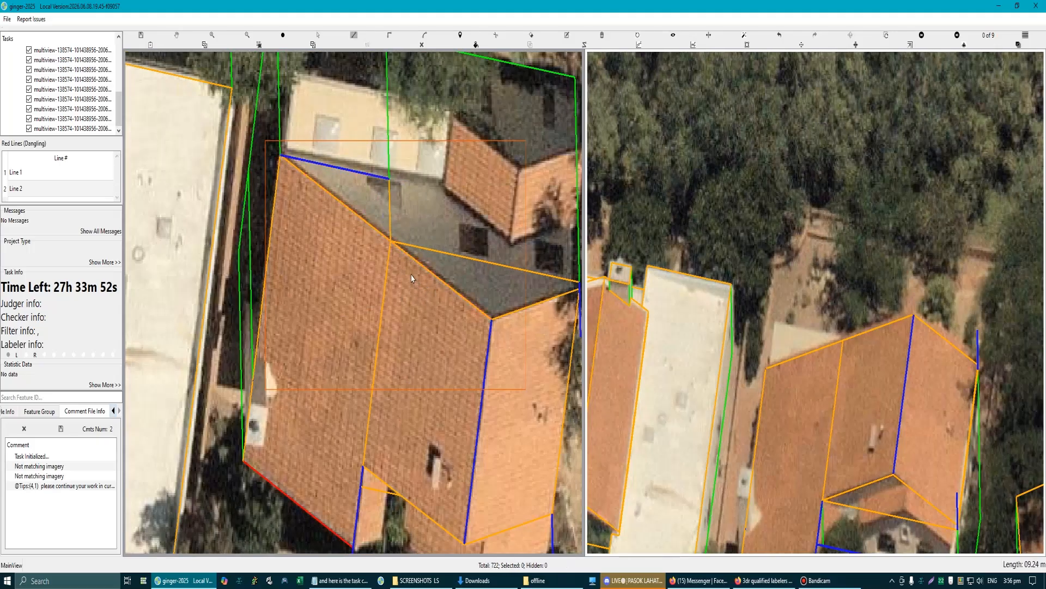
Step: Narrow the lower-left roof section by moving its inner side edge towards the small slope's edge in the imagery
{"action": "scroll", "coordinate": [409, 271], "scroll_direction": "up", "scroll_amount": 2}
{"action": "scroll", "coordinate": [413, 289], "scroll_direction": "down", "scroll_amount": 2}
{"action": "left_click_drag", "start_coordinate": [398, 334], "coordinate": [399, 264]}
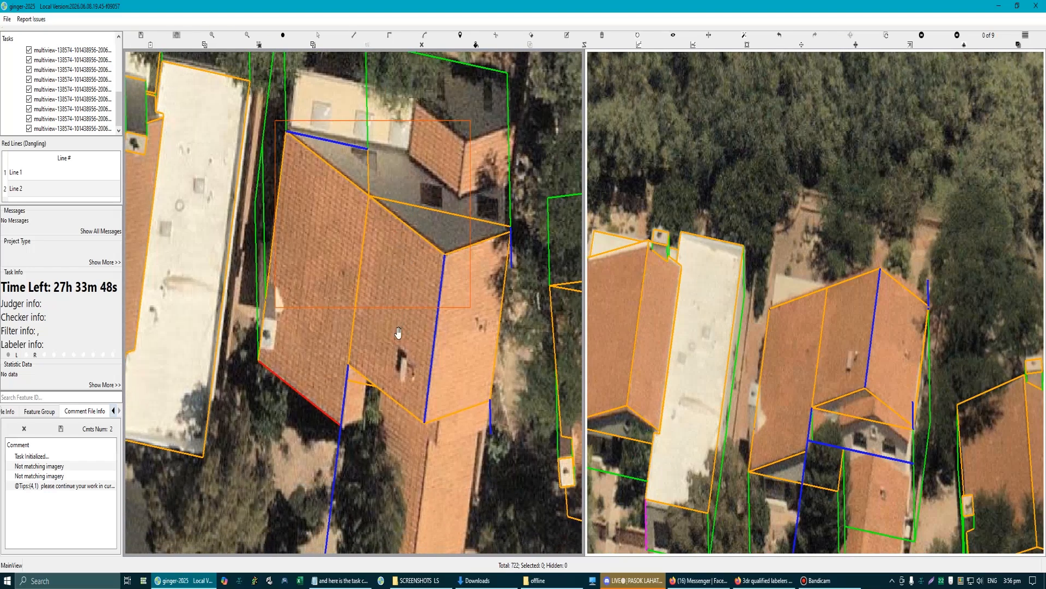
{"action": "scroll", "coordinate": [366, 416], "scroll_direction": "up", "scroll_amount": 3}
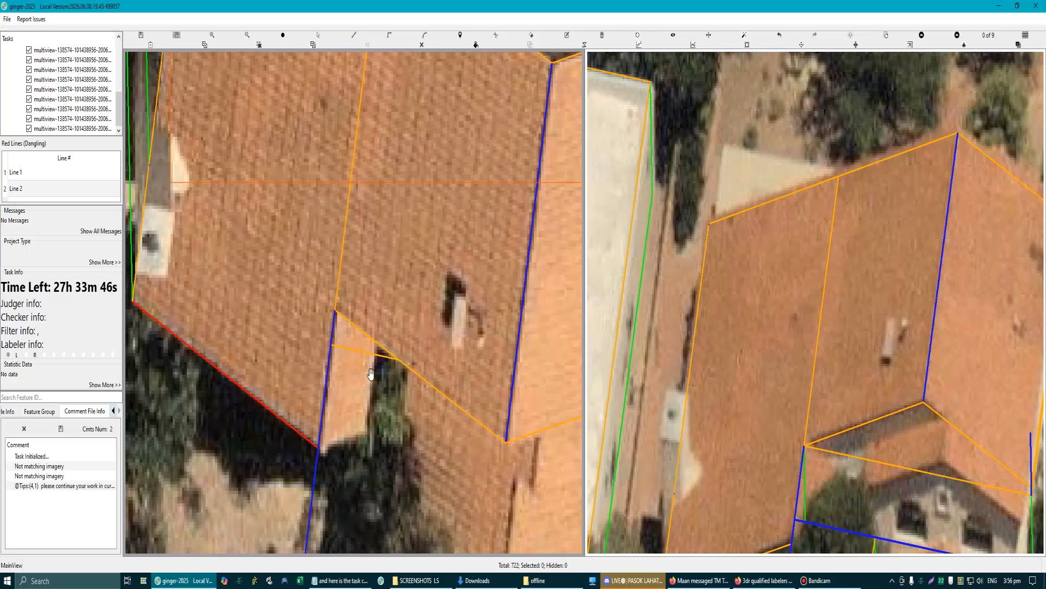
{"action": "scroll", "coordinate": [370, 374], "scroll_direction": "down", "scroll_amount": 2}
{"action": "scroll", "coordinate": [811, 393], "scroll_direction": "up", "scroll_amount": 3}
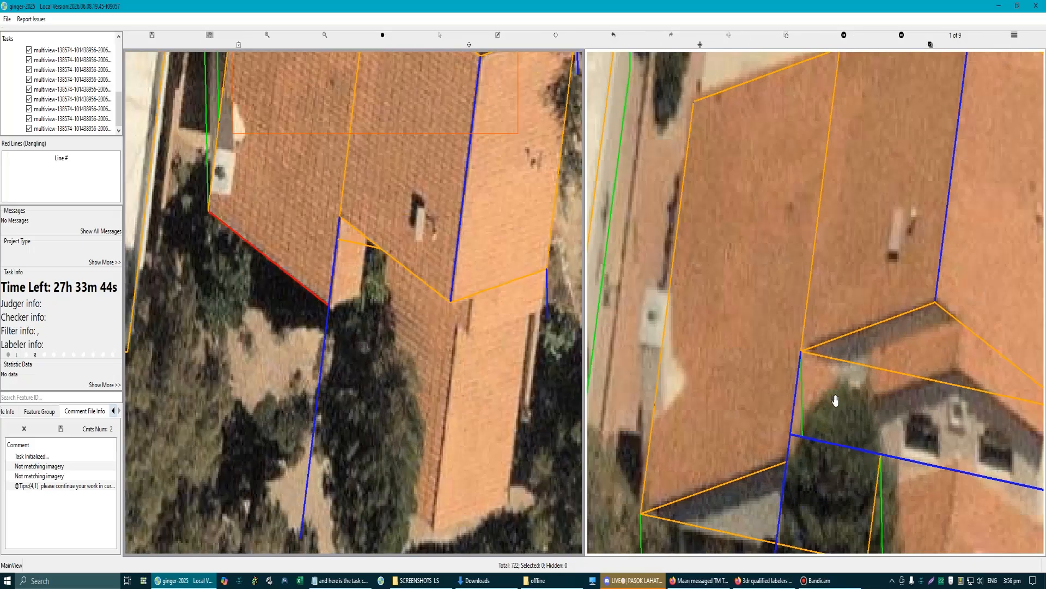
{"action": "scroll", "coordinate": [374, 292], "scroll_direction": "up", "scroll_amount": 3}
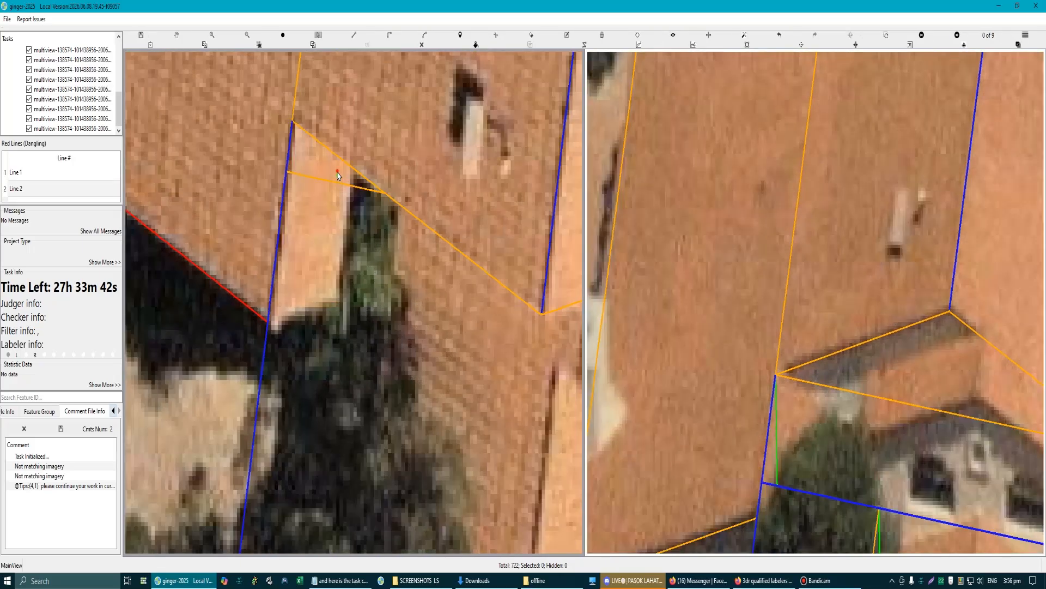
{"action": "scroll", "coordinate": [362, 297], "scroll_direction": "down", "scroll_amount": 3}
{"action": "key", "text": "p"}
{"action": "scroll", "coordinate": [378, 295], "scroll_direction": "up", "scroll_amount": 3}
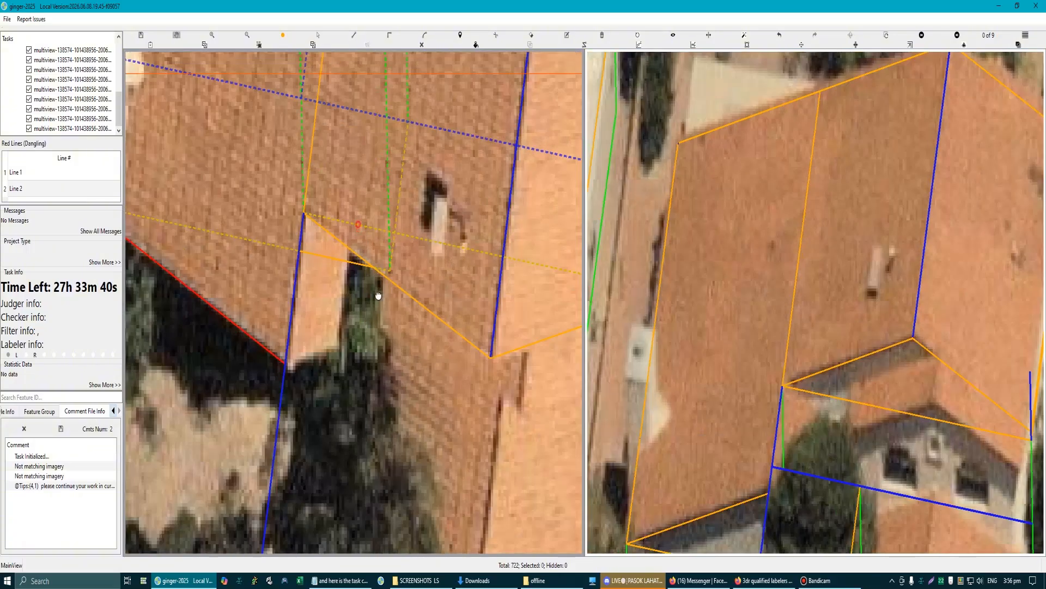
{"action": "left_click_drag", "start_coordinate": [378, 295], "coordinate": [392, 332]}
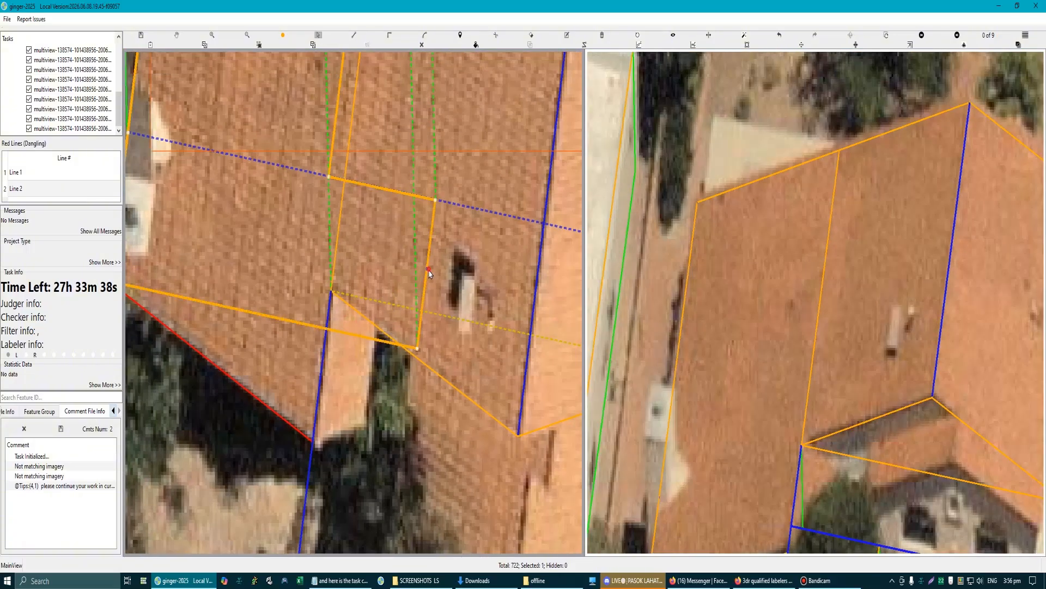
{"action": "left_click_drag", "start_coordinate": [430, 273], "coordinate": [388, 267]}
{"action": "scroll", "coordinate": [343, 350], "scroll_direction": "down", "scroll_amount": 2}
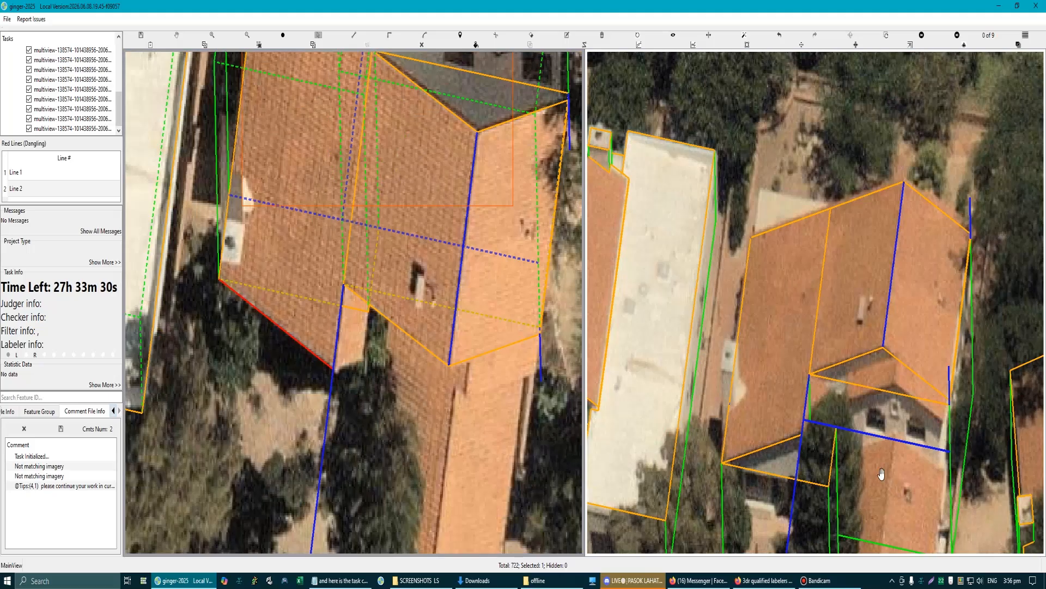
Step: Sketch the missing roof piece between the mid-slope line's front end and the lower-left section's inner back corner on a screen capture, and discard it
{"action": "scroll", "coordinate": [883, 431], "scroll_direction": "up", "scroll_amount": 2}
{"action": "left_click", "coordinate": [716, 309]}
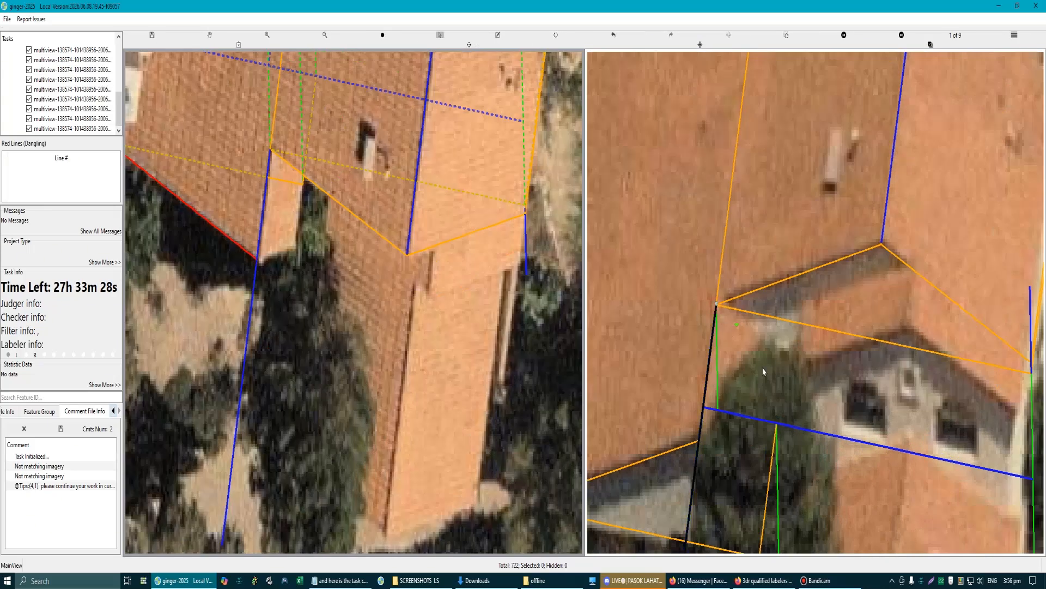
{"action": "key", "text": "Print"}
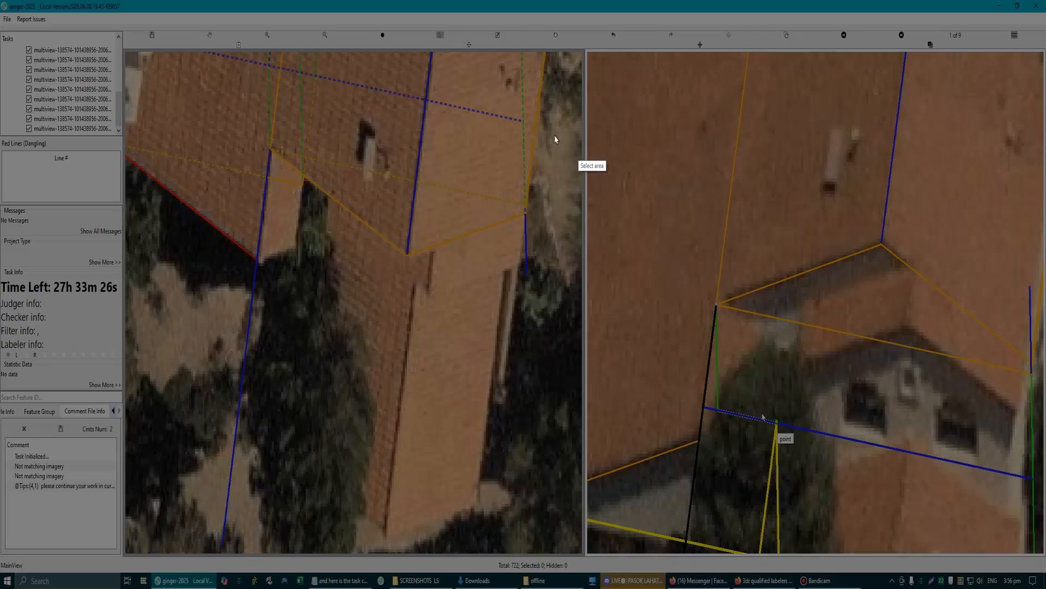
{"action": "left_click_drag", "start_coordinate": [553, 138], "coordinate": [925, 510]}
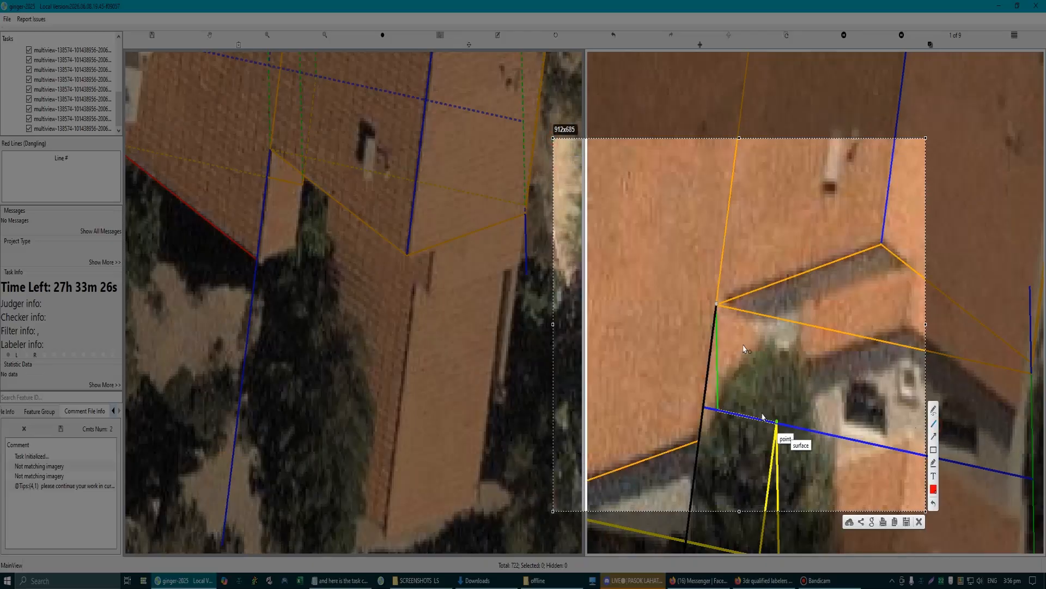
{"action": "left_click_drag", "start_coordinate": [717, 305], "coordinate": [780, 424]}
{"action": "left_click_drag", "start_coordinate": [718, 310], "coordinate": [782, 342]}
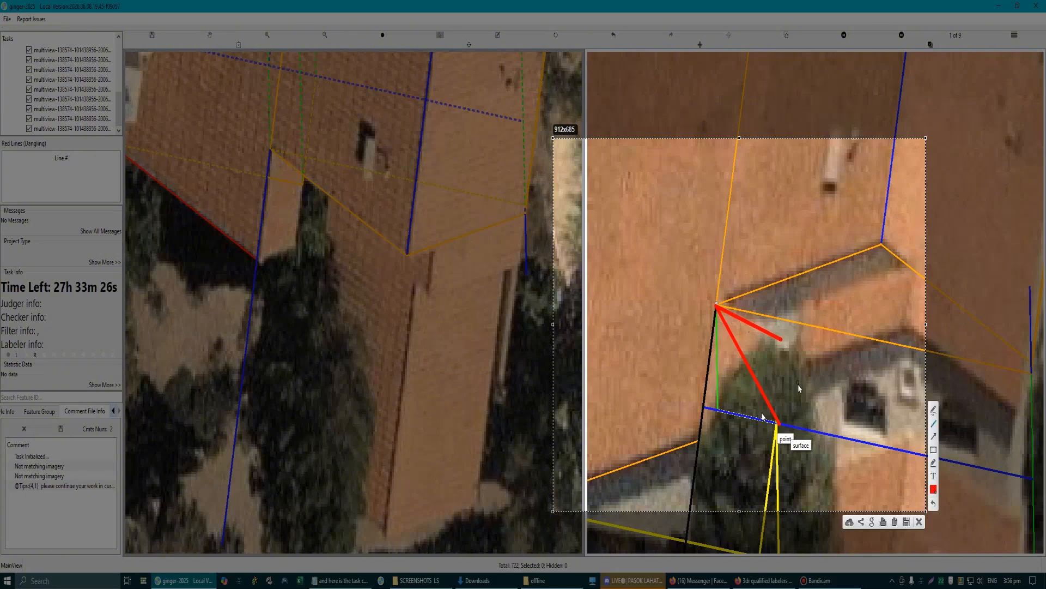
{"action": "left_click_drag", "start_coordinate": [779, 424], "coordinate": [774, 335]}
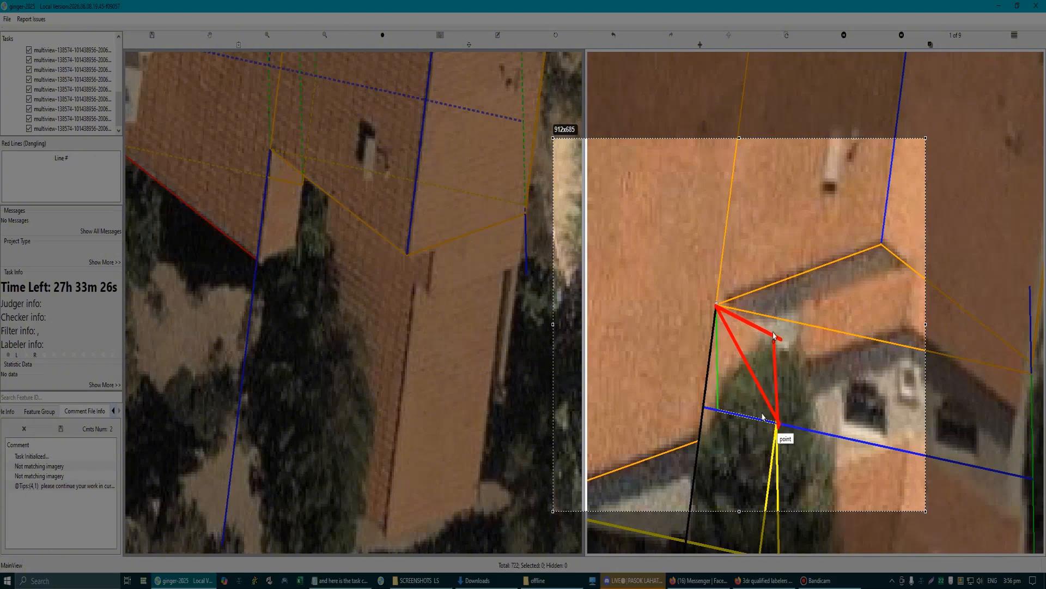
{"action": "left_click_drag", "start_coordinate": [768, 288], "coordinate": [767, 250]}
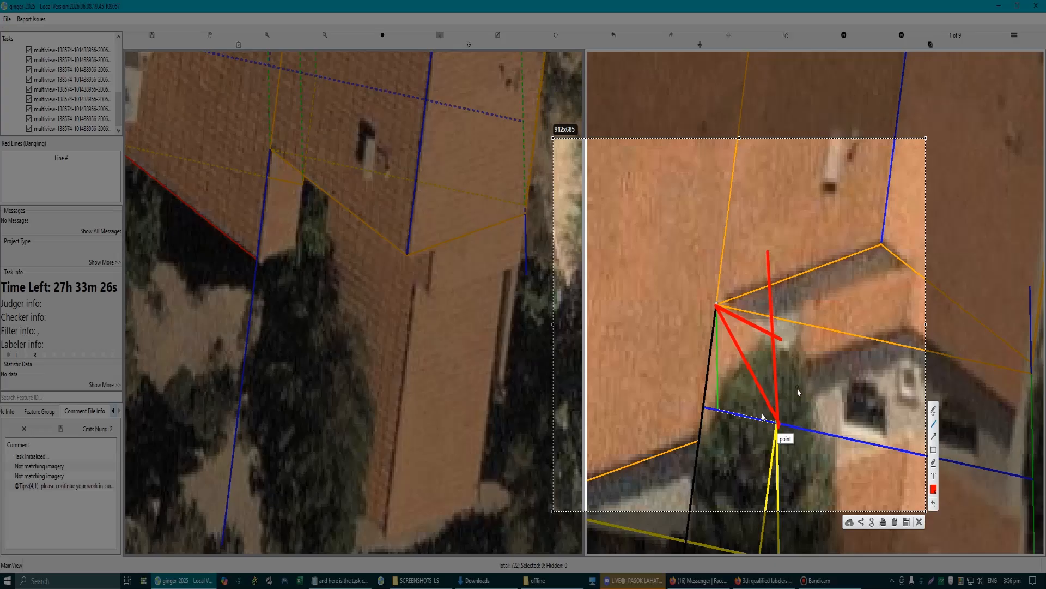
{"action": "left_click_drag", "start_coordinate": [718, 307], "coordinate": [767, 336]}
{"action": "left_click", "coordinate": [919, 522]}
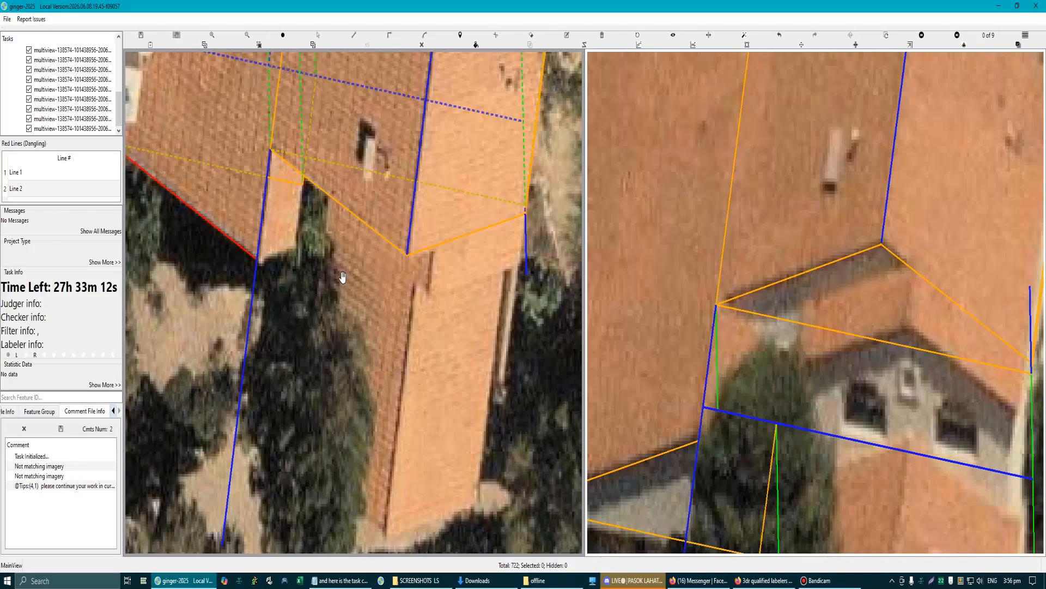
Step: Draw a vertical helper line upward from the lower-left section's inner front corner, extending its wall edge
{"action": "scroll", "coordinate": [279, 252], "scroll_direction": "down", "scroll_amount": 2}
{"action": "scroll", "coordinate": [279, 252], "scroll_direction": "up", "scroll_amount": 2}
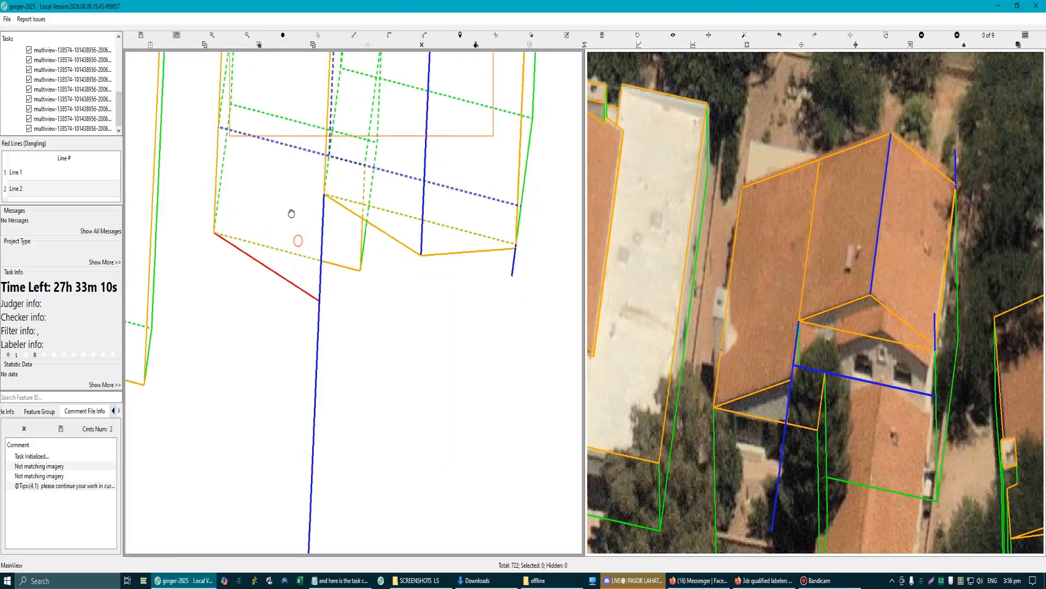
{"action": "left_click_drag", "start_coordinate": [286, 182], "coordinate": [279, 179]}
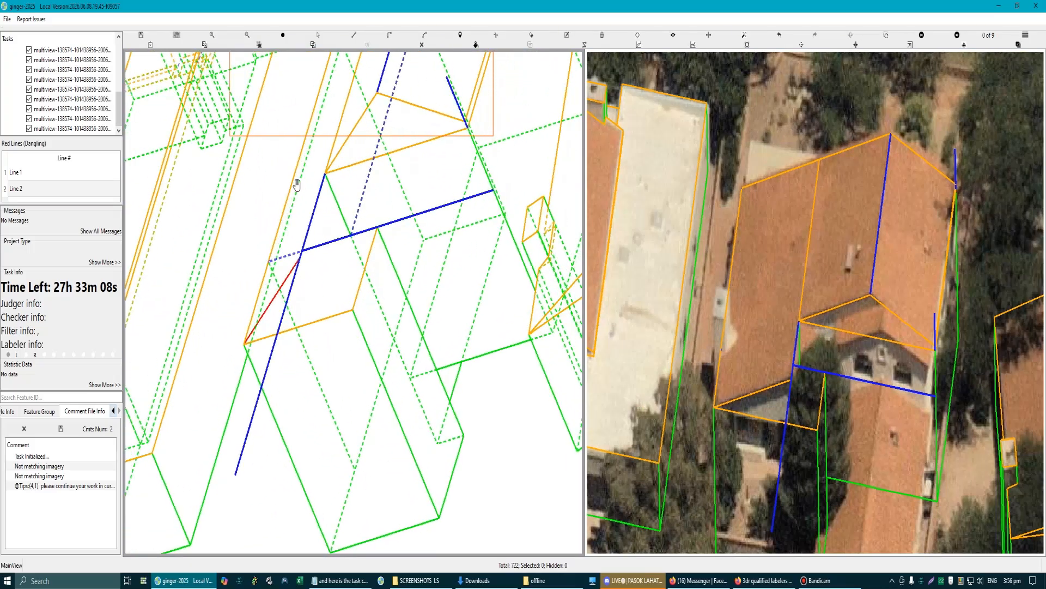
{"action": "key", "text": "d"}
{"action": "left_click", "coordinate": [364, 339]}
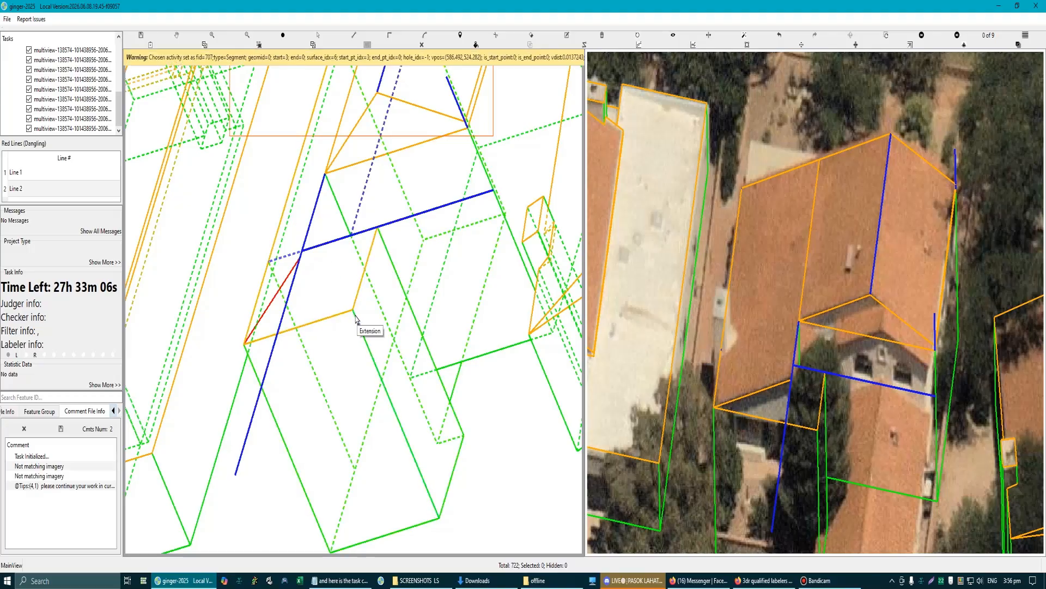
{"action": "left_click", "coordinate": [273, 119]}
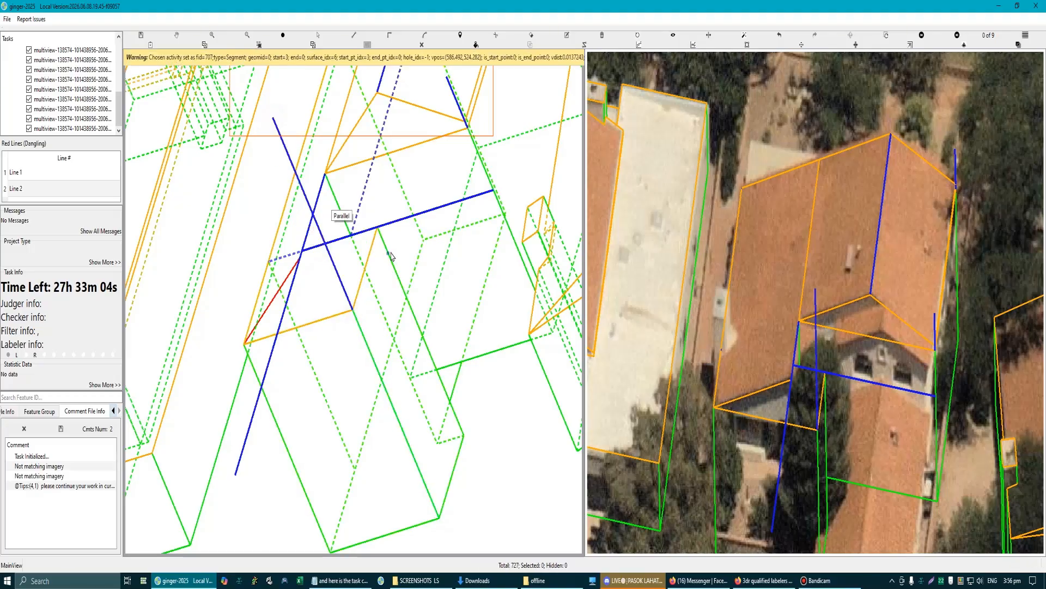
Step: Draw a second helper line upward from the lower-left section's inner back corner, parallel to the vertical wall edge
{"action": "left_click_drag", "start_coordinate": [362, 187], "coordinate": [417, 356]}
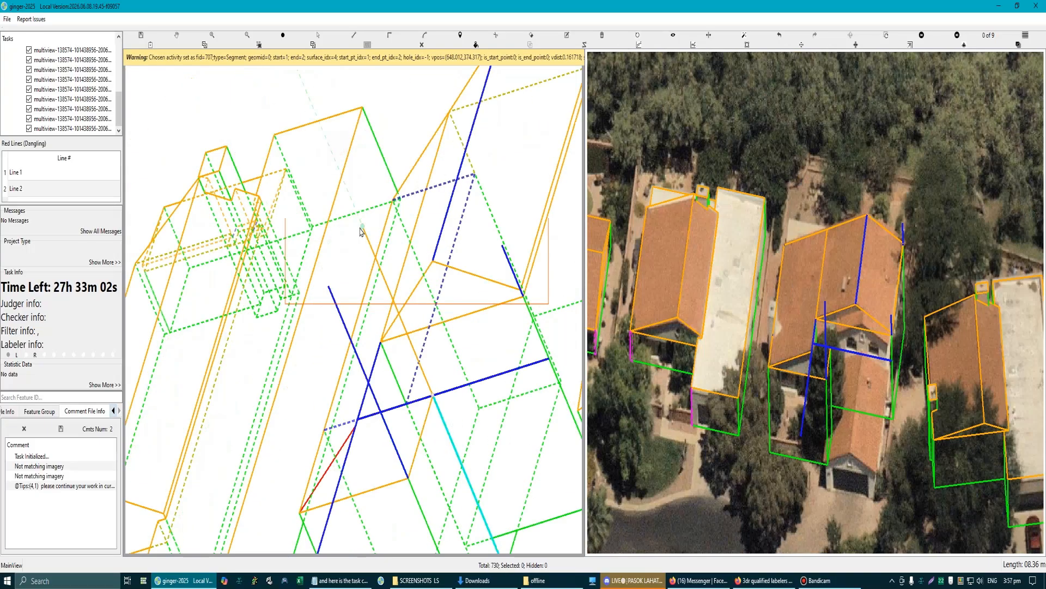
{"action": "left_click", "coordinate": [355, 221]}
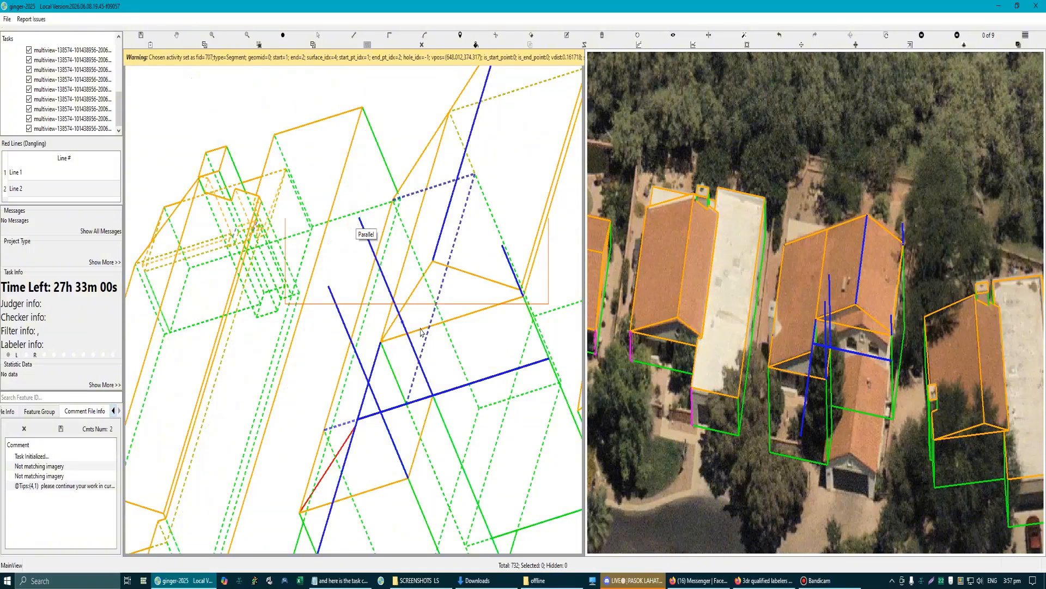
{"action": "left_click_drag", "start_coordinate": [364, 236], "coordinate": [390, 277]}
{"action": "key", "text": "space"}
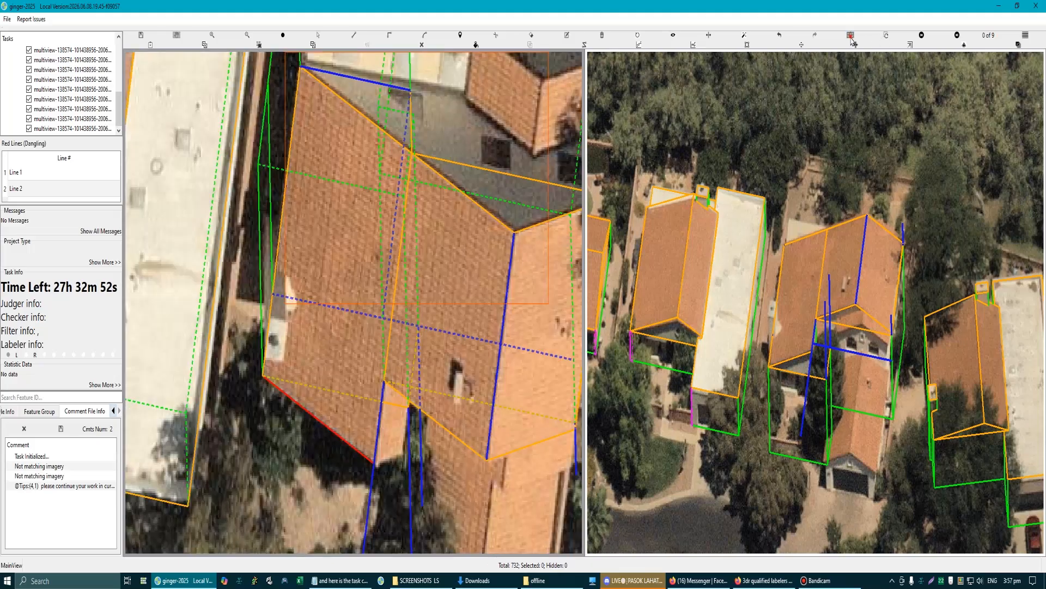
Step: Try to draw a roof surface from the mid-slope line's front end to the back helper line and forward parallel to the forward line
{"action": "key", "text": "Tab"}
{"action": "scroll", "coordinate": [348, 322], "scroll_direction": "up", "scroll_amount": 10}
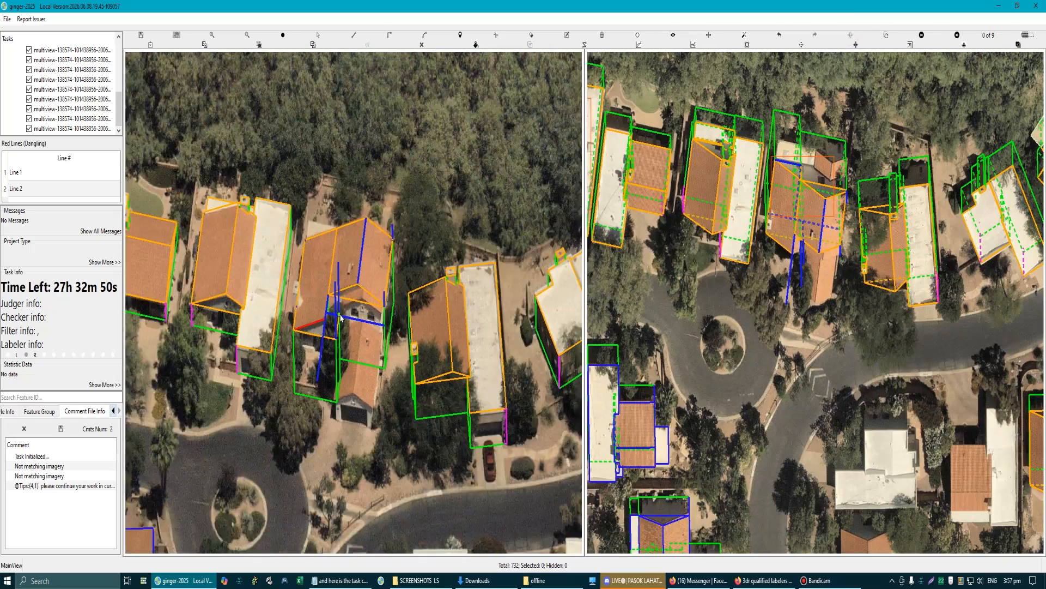
{"action": "scroll", "coordinate": [323, 264], "scroll_direction": "down", "scroll_amount": 3}
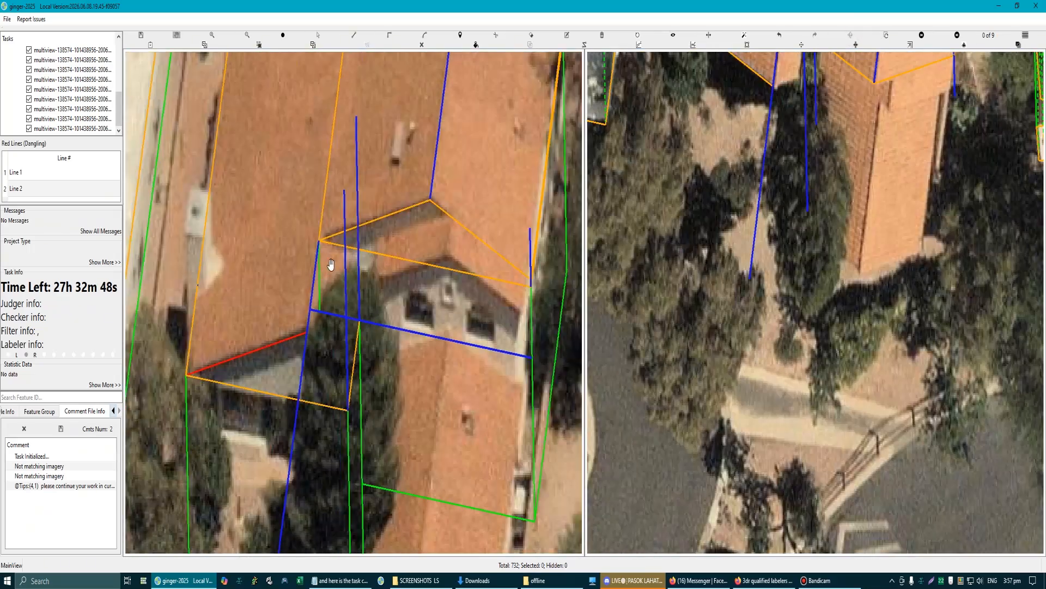
{"action": "scroll", "coordinate": [331, 264], "scroll_direction": "up", "scroll_amount": 2}
{"action": "left_click", "coordinate": [313, 230]}
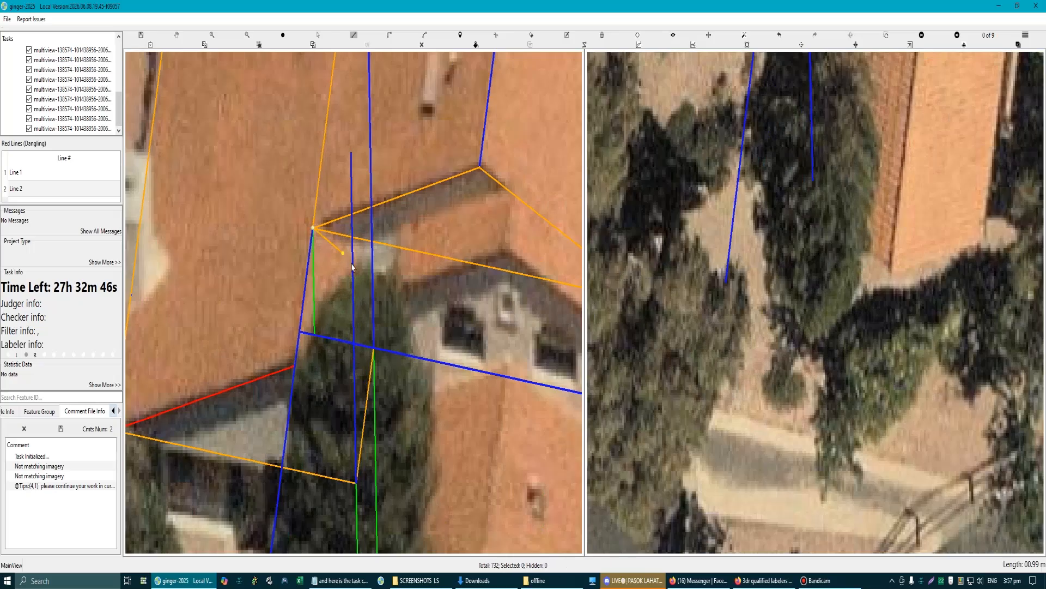
{"action": "left_click", "coordinate": [374, 279]}
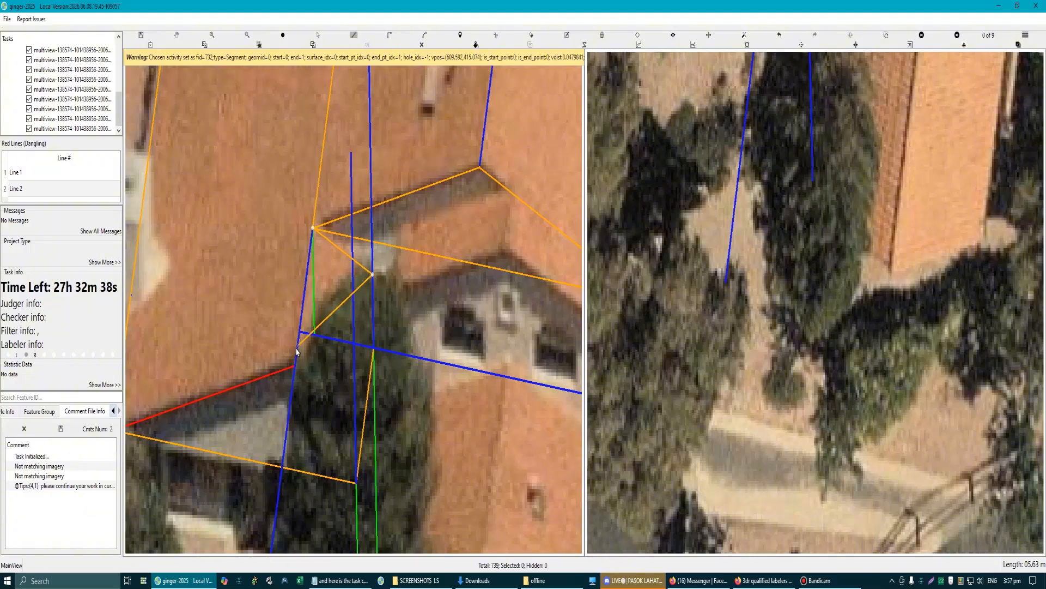
{"action": "mouse_move", "coordinate": [298, 350]}
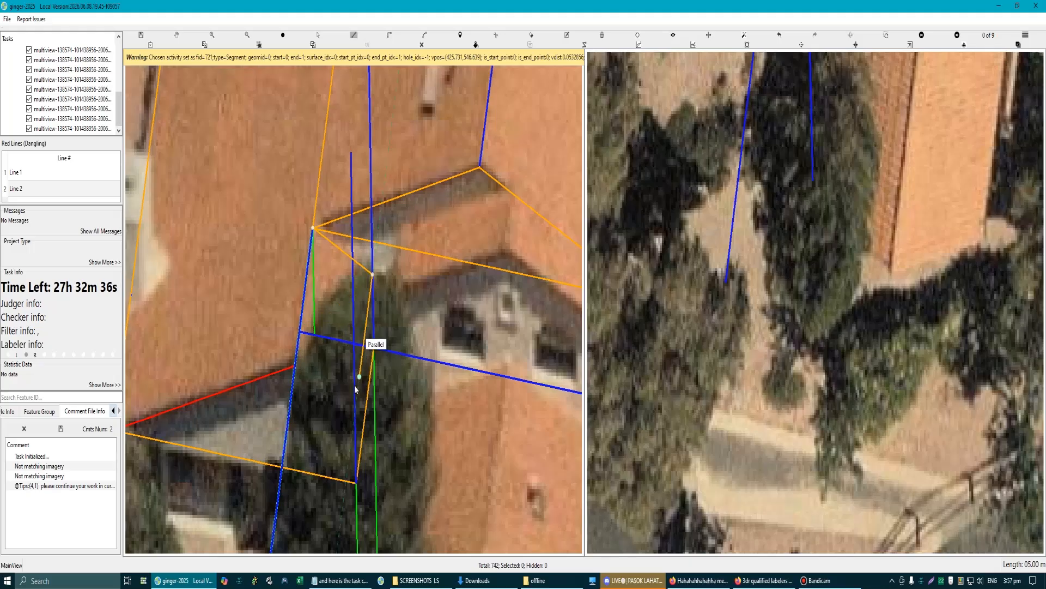
{"action": "left_click", "coordinate": [341, 483]}
{"action": "scroll", "coordinate": [367, 350], "scroll_direction": "down", "scroll_amount": 1}
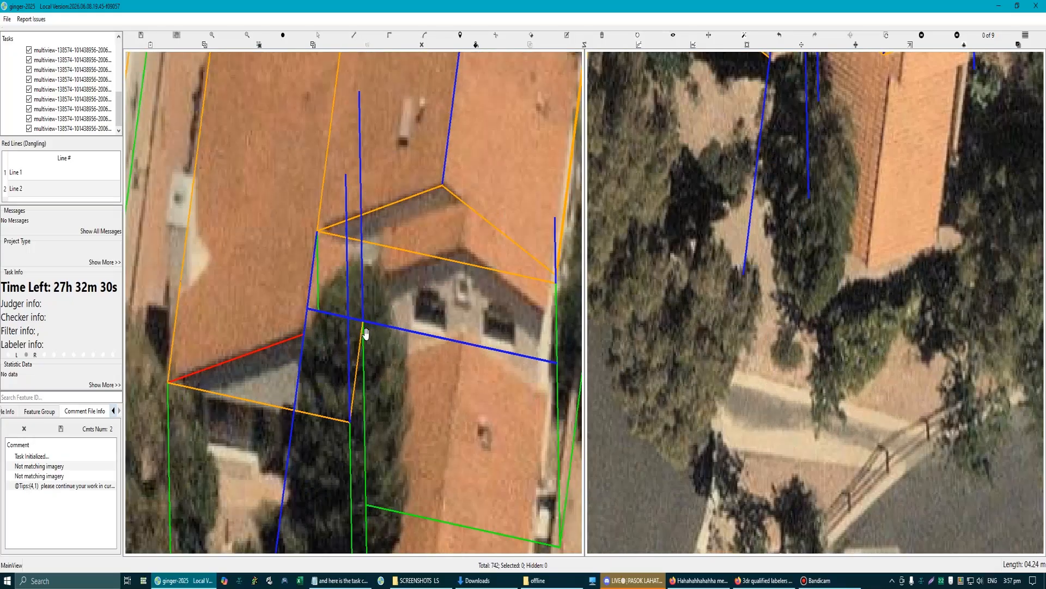
{"action": "scroll", "coordinate": [366, 333], "scroll_direction": "up", "scroll_amount": 1}
{"action": "mouse_move", "coordinate": [335, 290]}
{"action": "left_mouse_down"}
{"action": "mouse_move", "coordinate": [315, 273]}
{"action": "mouse_move", "coordinate": [345, 271]}
{"action": "mouse_move", "coordinate": [320, 276]}
{"action": "mouse_move", "coordinate": [330, 282]}
{"action": "left_mouse_up"}
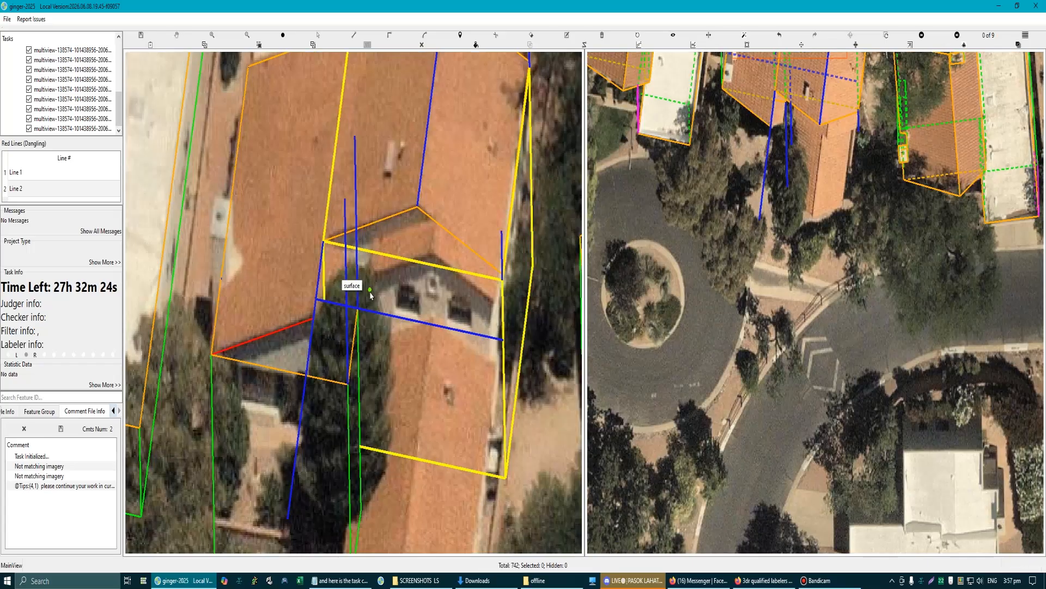
{"action": "scroll", "coordinate": [348, 290], "scroll_direction": "up", "scroll_amount": 2}
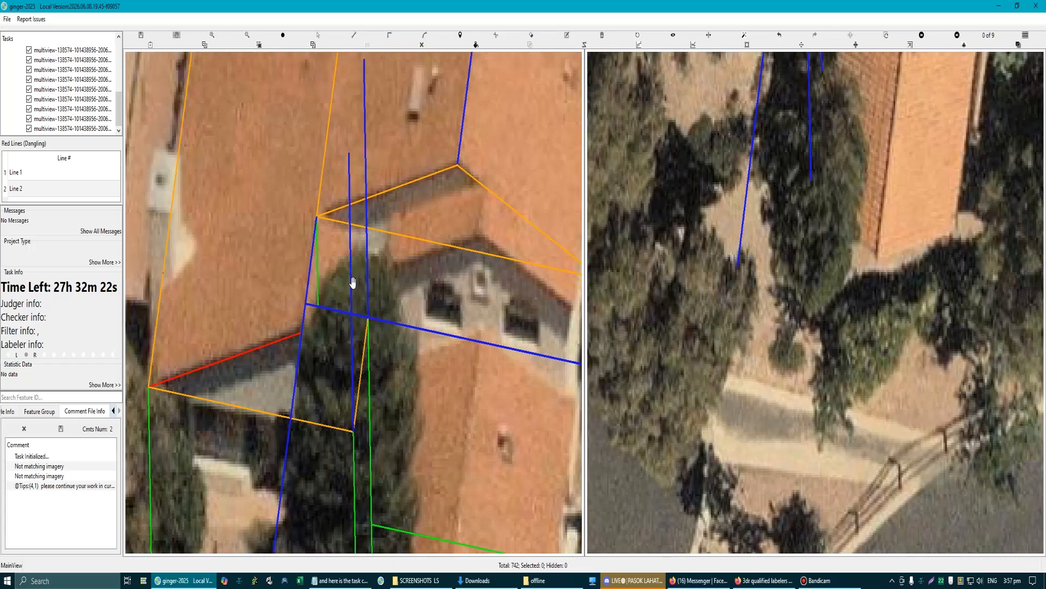
{"action": "left_click_drag", "start_coordinate": [344, 248], "coordinate": [343, 255]}
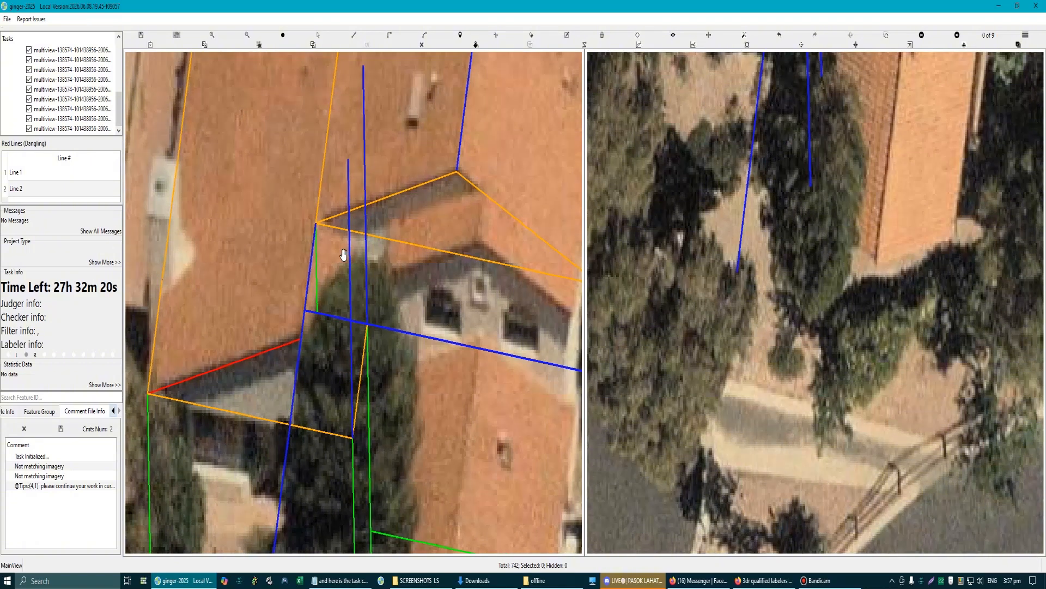
{"action": "scroll", "coordinate": [344, 256], "scroll_direction": "down", "scroll_amount": 2}
{"action": "scroll", "coordinate": [332, 226], "scroll_direction": "up", "scroll_amount": 6}
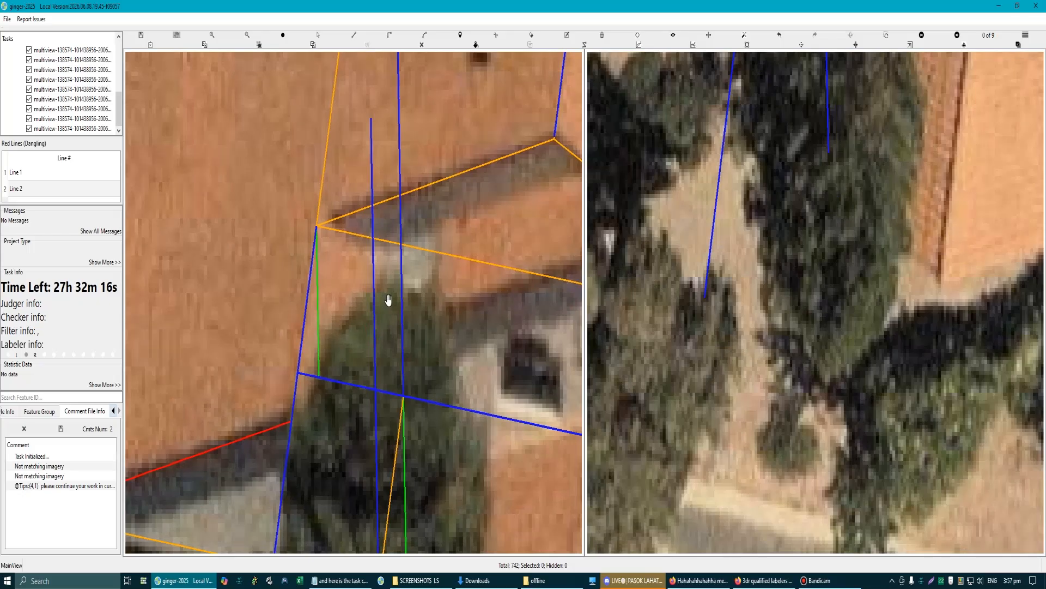
{"action": "scroll", "coordinate": [388, 300], "scroll_direction": "down", "scroll_amount": 2}
{"action": "left_click", "coordinate": [397, 292]}
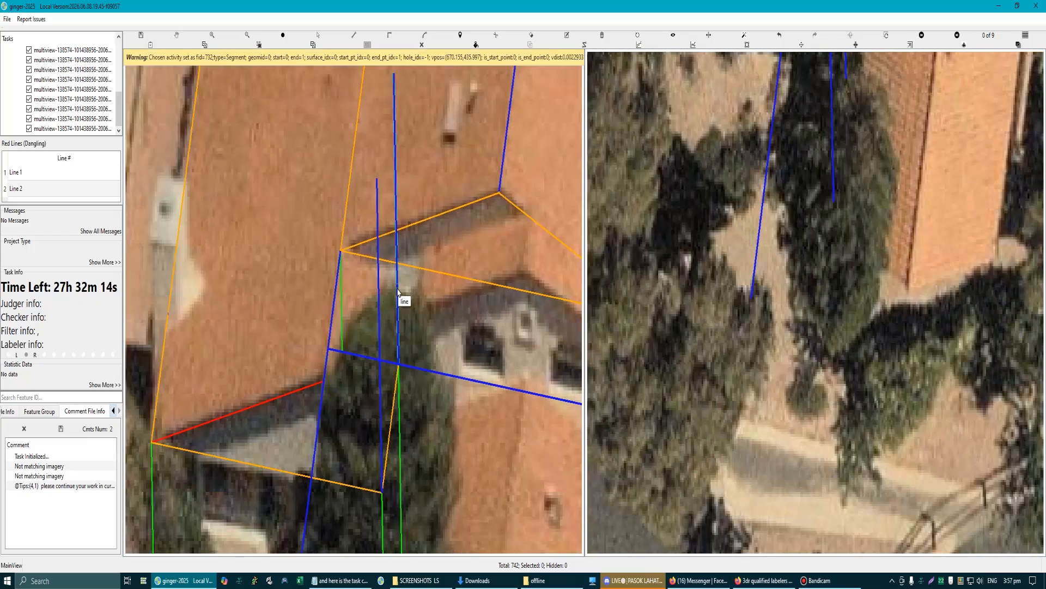
{"action": "left_click", "coordinate": [397, 294]}
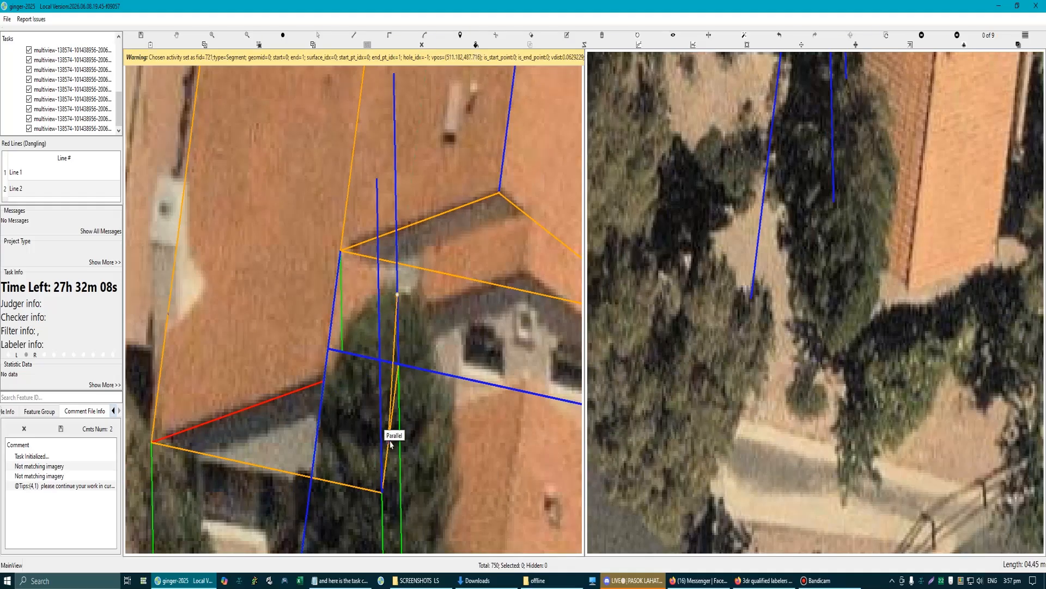
{"action": "scroll", "coordinate": [382, 427], "scroll_direction": "down", "scroll_amount": 1}
{"action": "left_click_drag", "start_coordinate": [291, 326], "coordinate": [218, 257]}
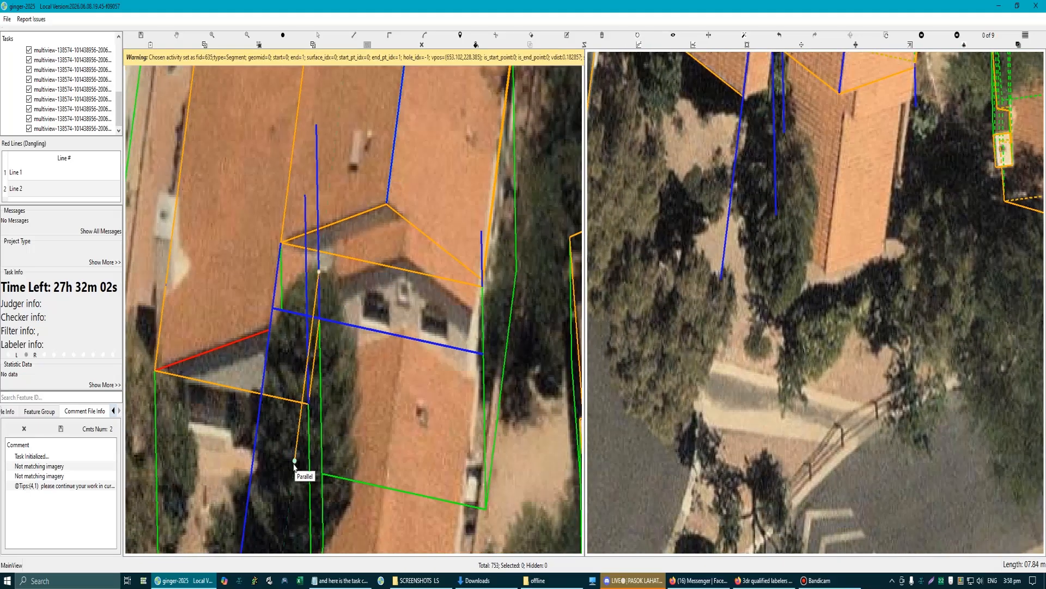
{"action": "key", "text": "Escape"}
Step: Delete the helper line above the lower-left section's inner back corner and redraw it upward from that corner, parallel to the wall edge
{"action": "scroll", "coordinate": [320, 355], "scroll_direction": "down", "scroll_amount": 3}
{"action": "scroll", "coordinate": [320, 355], "scroll_direction": "up", "scroll_amount": 2}
{"action": "left_click_drag", "start_coordinate": [320, 355], "coordinate": [322, 316]}
{"action": "scroll", "coordinate": [342, 258], "scroll_direction": "up", "scroll_amount": 2}
{"action": "key", "text": "s"}
{"action": "left_click", "coordinate": [324, 134]}
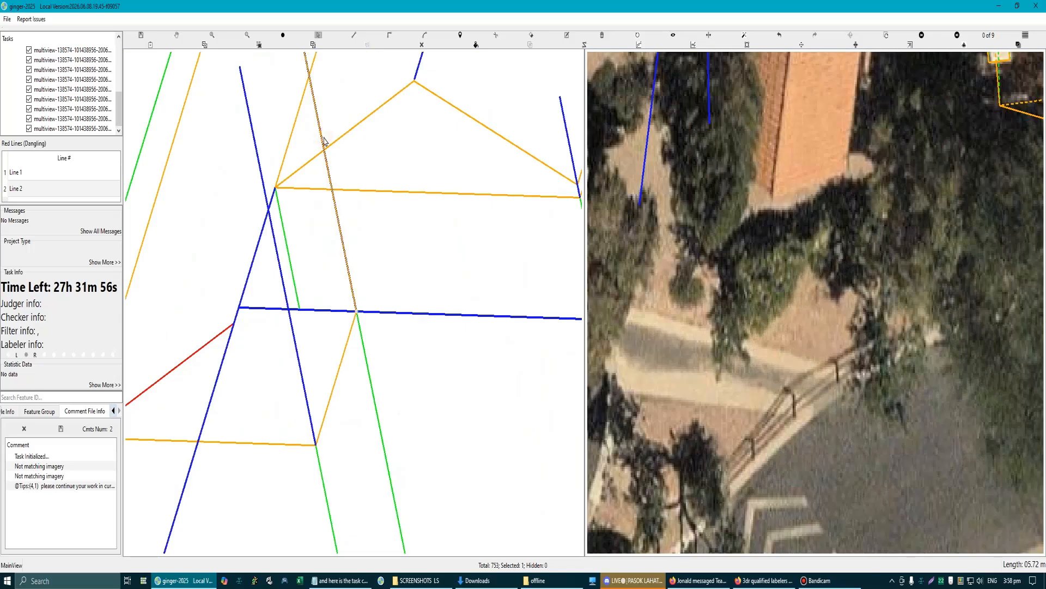
{"action": "key", "text": "Delete"}
{"action": "key", "text": "a"}
{"action": "left_click", "coordinate": [367, 366]}
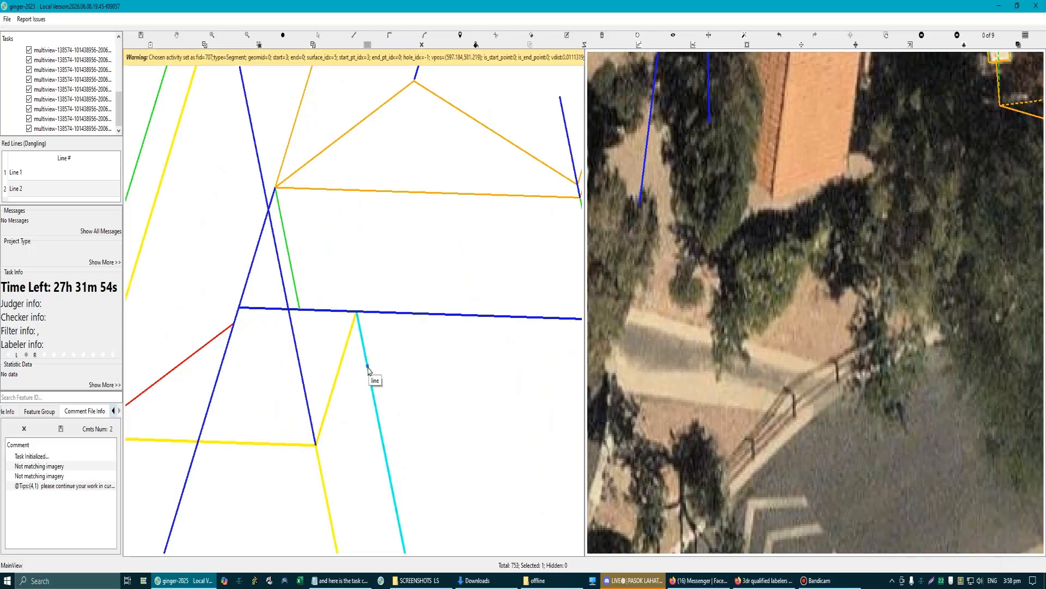
{"action": "left_click", "coordinate": [357, 312]}
{"action": "scroll", "coordinate": [357, 312], "scroll_direction": "down", "scroll_amount": 2}
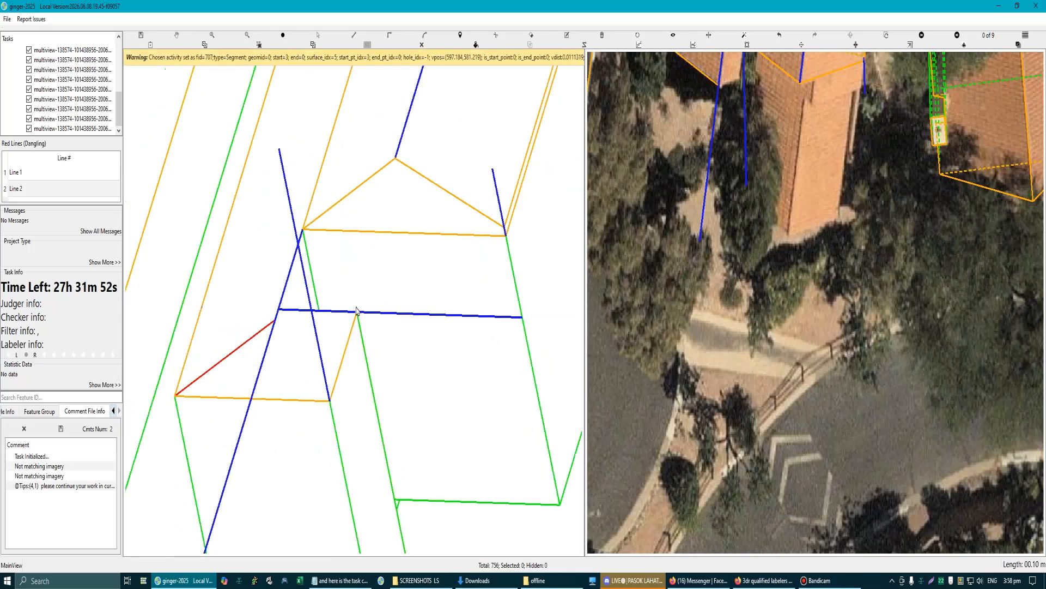
{"action": "left_click", "coordinate": [330, 179]}
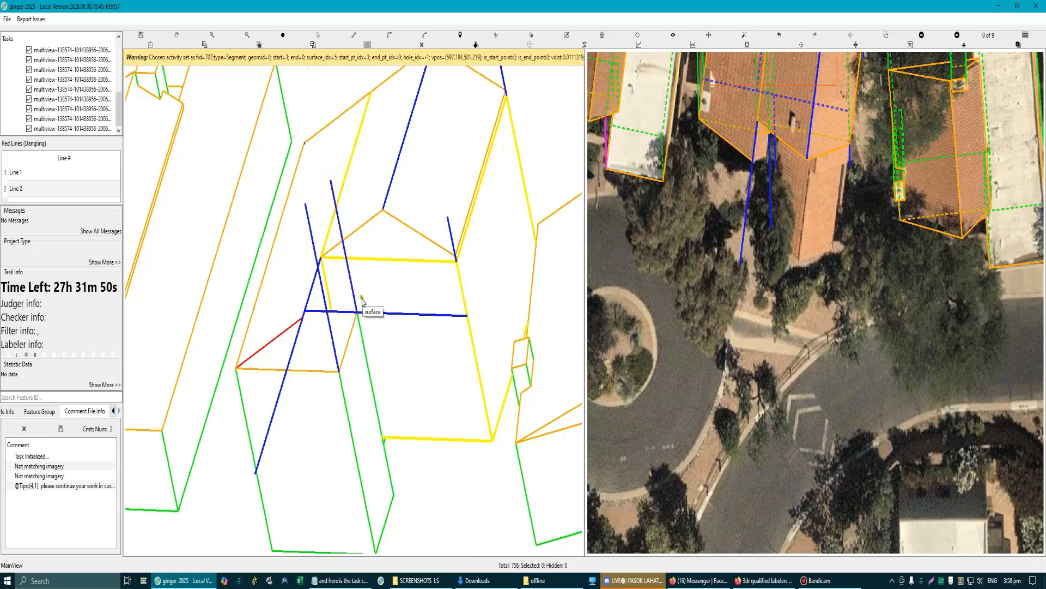
Step: Try to outline a roof piece from the mid-slope line's front end across to the back helper line and forward parallel to the mid-slope line
{"action": "key", "text": "Right"}
{"action": "scroll", "coordinate": [359, 318], "scroll_direction": "up", "scroll_amount": 2}
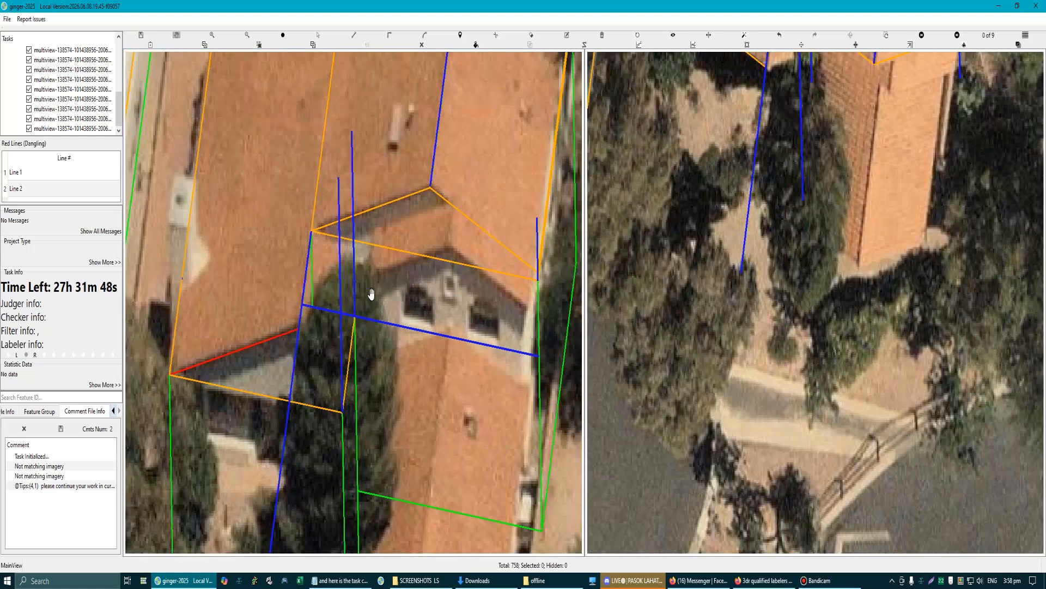
{"action": "key", "text": "p"}
{"action": "left_click", "coordinate": [316, 237]}
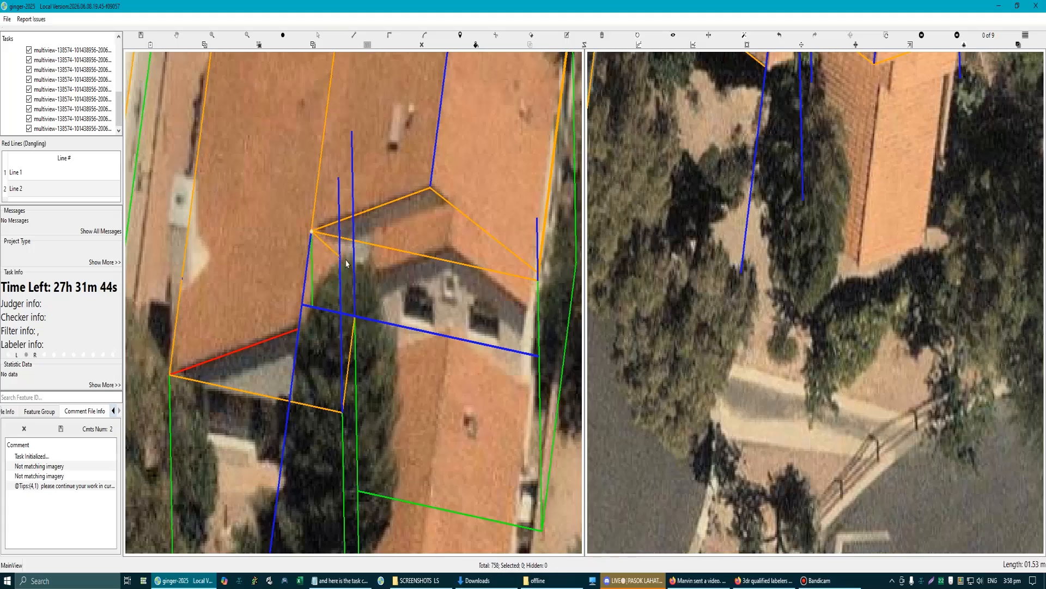
{"action": "left_click", "coordinate": [355, 264]}
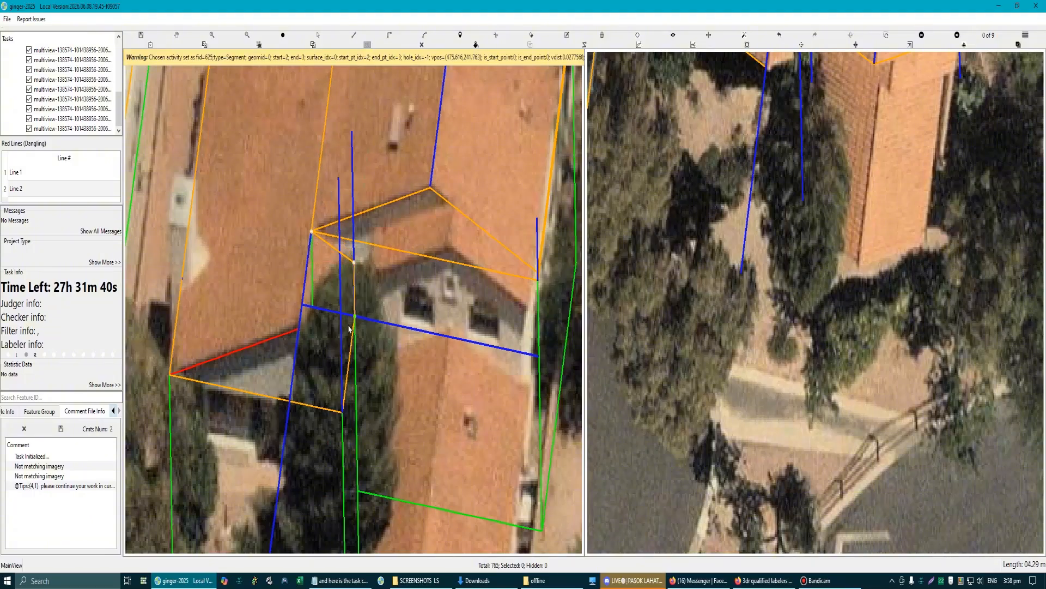
{"action": "left_click", "coordinate": [330, 426]}
{"action": "scroll", "coordinate": [330, 419], "scroll_direction": "down", "scroll_amount": 3}
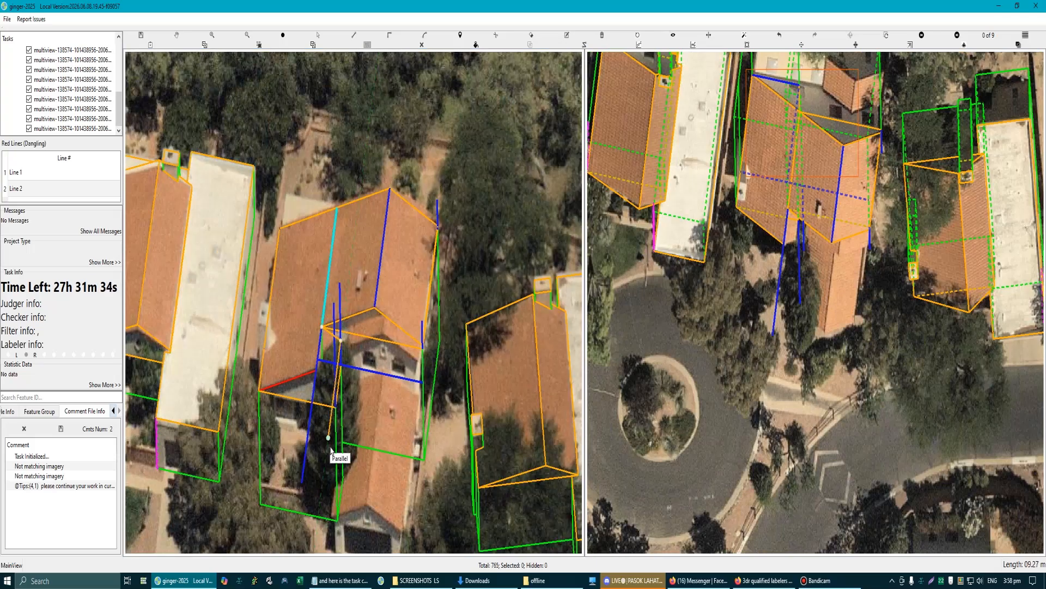
{"action": "scroll", "coordinate": [341, 327], "scroll_direction": "up", "scroll_amount": 5}
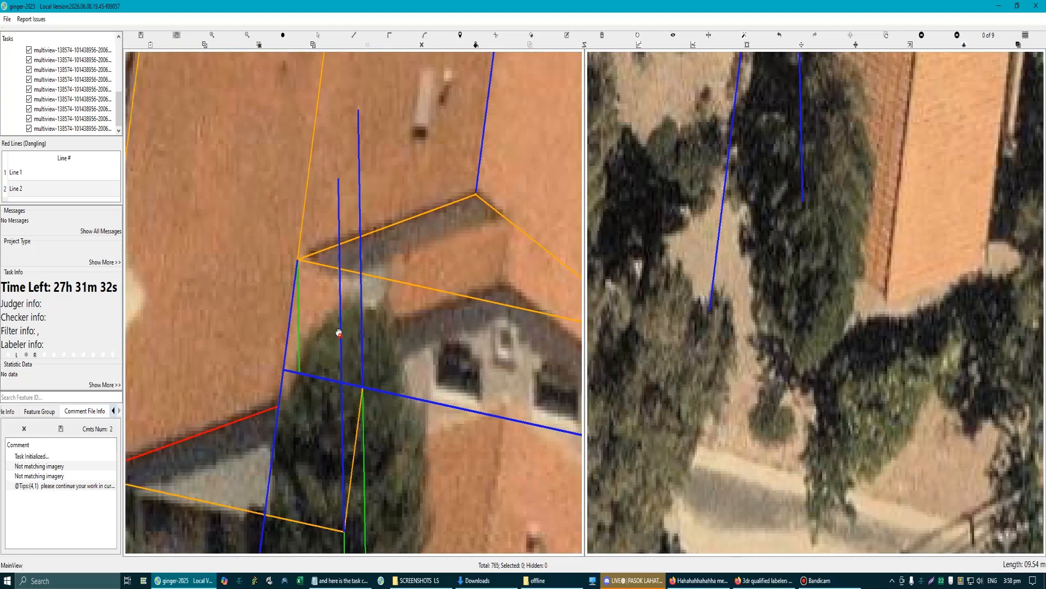
{"action": "scroll", "coordinate": [343, 318], "scroll_direction": "down", "scroll_amount": 5}
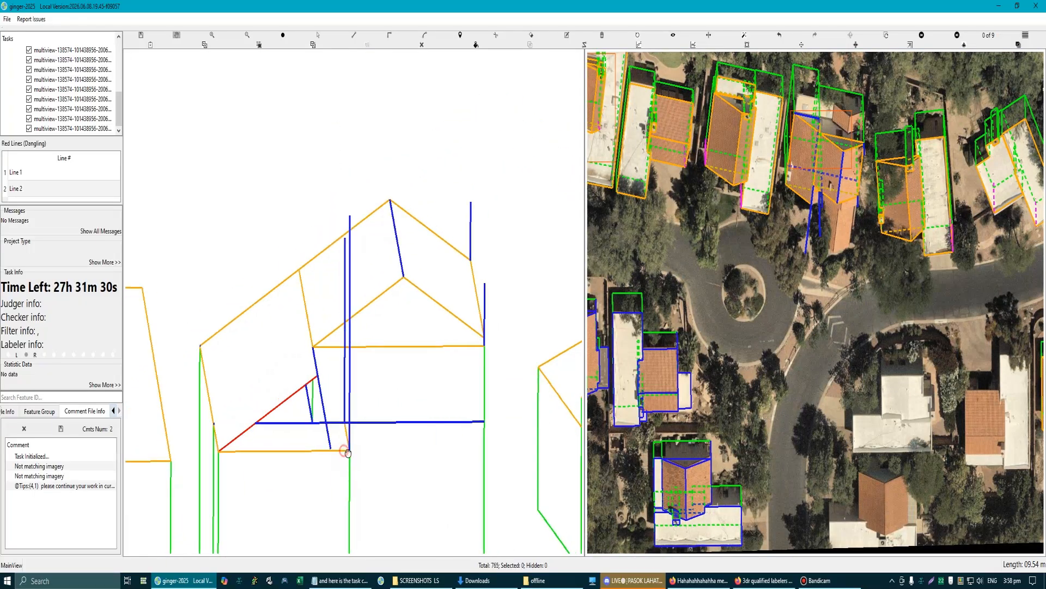
{"action": "mouse_move", "coordinate": [356, 467]}
{"action": "left_mouse_down"}
{"action": "mouse_move", "coordinate": [326, 473]}
{"action": "mouse_move", "coordinate": [369, 486]}
{"action": "mouse_move", "coordinate": [343, 456]}
{"action": "left_mouse_up"}
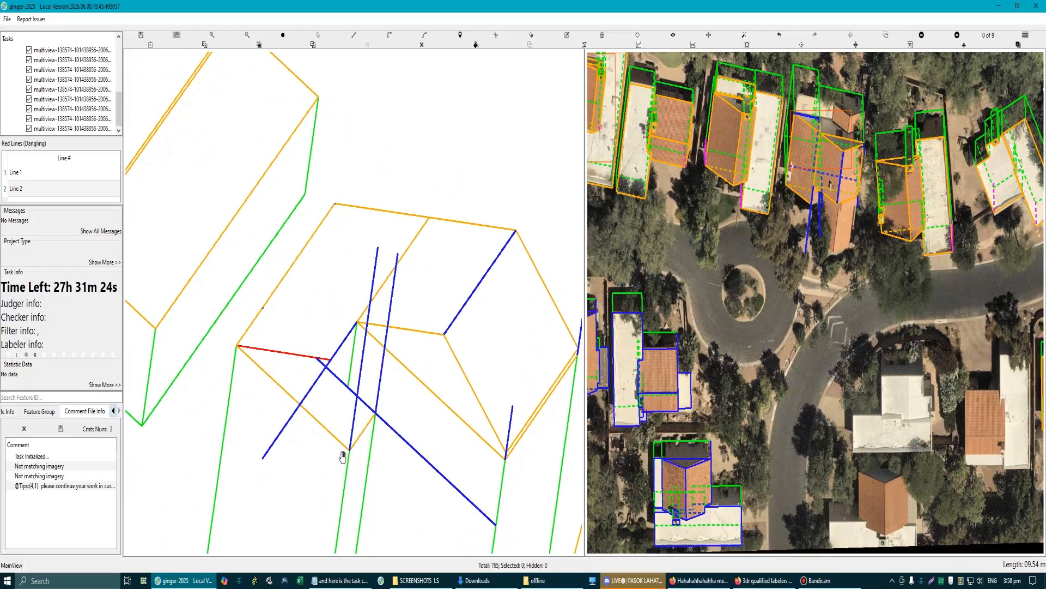
Step: Try to draw a gable edge from the peak of the lower-left section's front slope, parallel to the descending slope of the upper gable
{"action": "scroll", "coordinate": [349, 457], "scroll_direction": "up", "scroll_amount": 2}
{"action": "scroll", "coordinate": [345, 334], "scroll_direction": "up", "scroll_amount": 4}
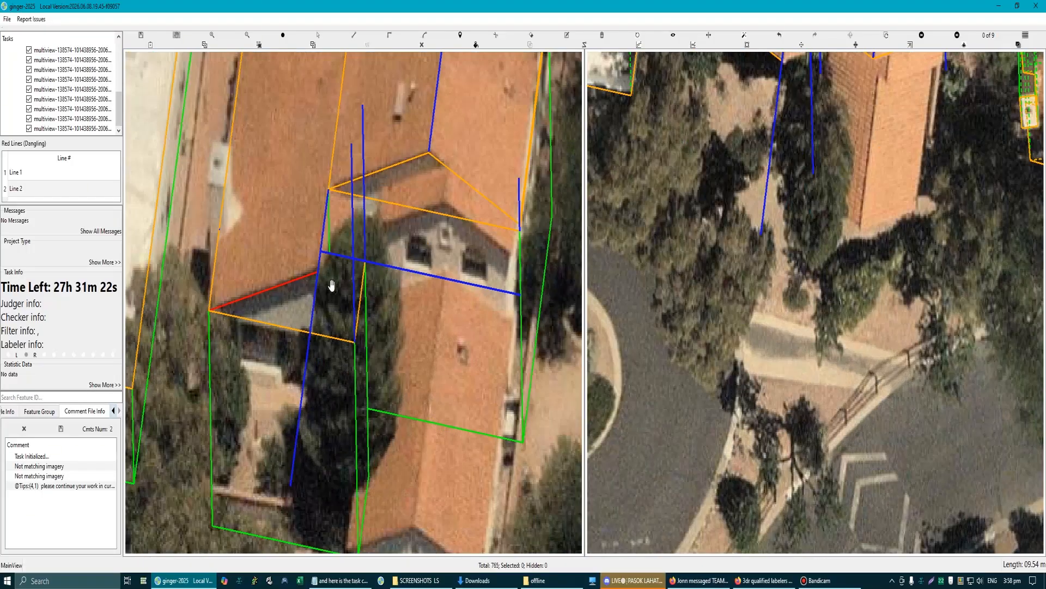
{"action": "scroll", "coordinate": [331, 285], "scroll_direction": "up", "scroll_amount": 2}
{"action": "key", "text": "l"}
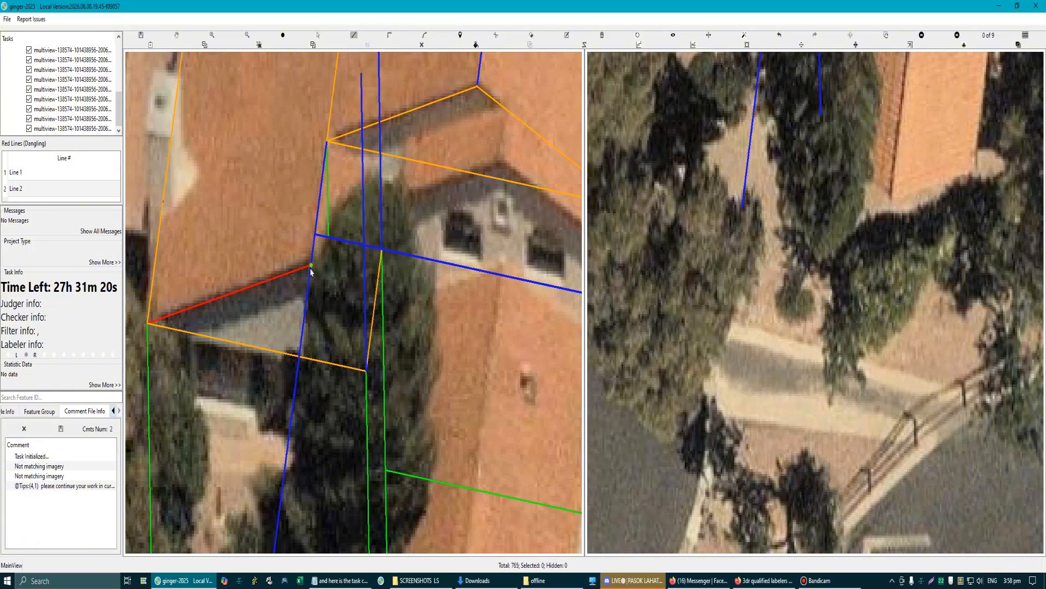
{"action": "left_click", "coordinate": [311, 269]}
{"action": "scroll", "coordinate": [312, 271], "scroll_direction": "down", "scroll_amount": 1}
{"action": "scroll", "coordinate": [332, 259], "scroll_direction": "down", "scroll_amount": 1}
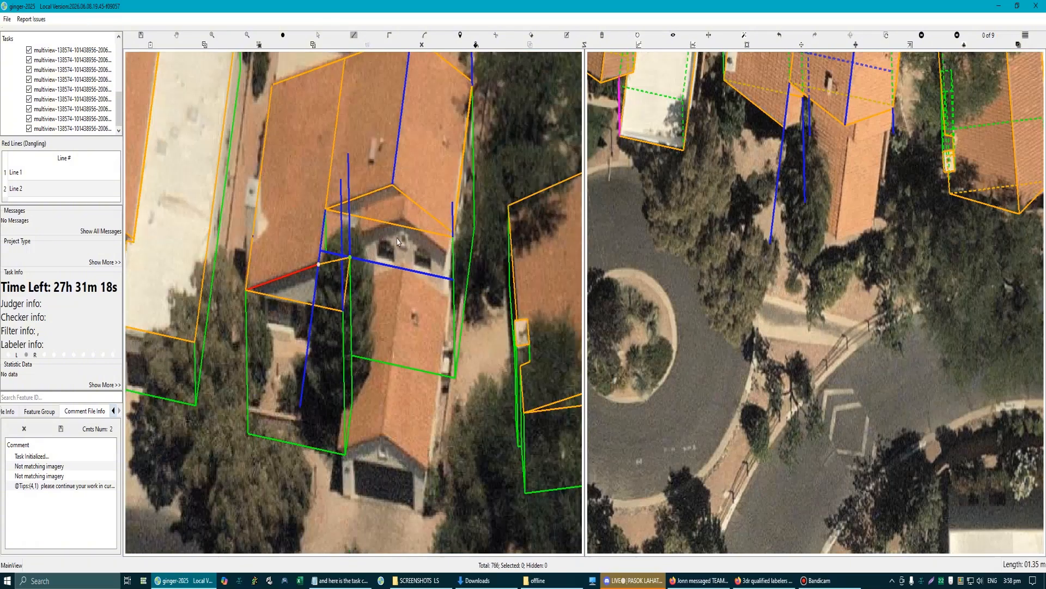
{"action": "left_click", "coordinate": [435, 222]}
{"action": "scroll", "coordinate": [330, 283], "scroll_direction": "up", "scroll_amount": 2}
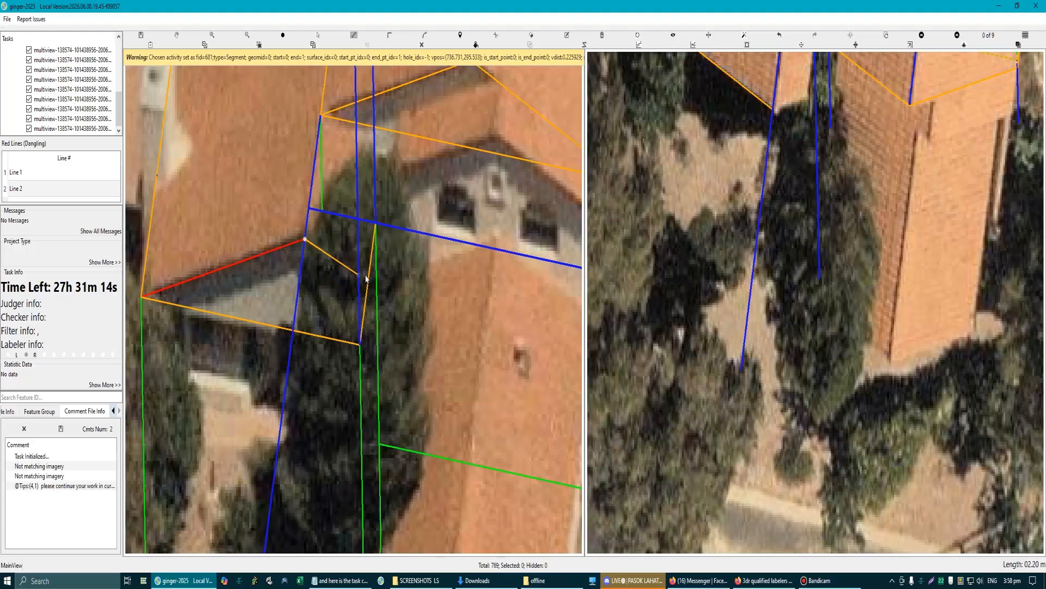
{"action": "scroll", "coordinate": [366, 278], "scroll_direction": "down", "scroll_amount": 1}
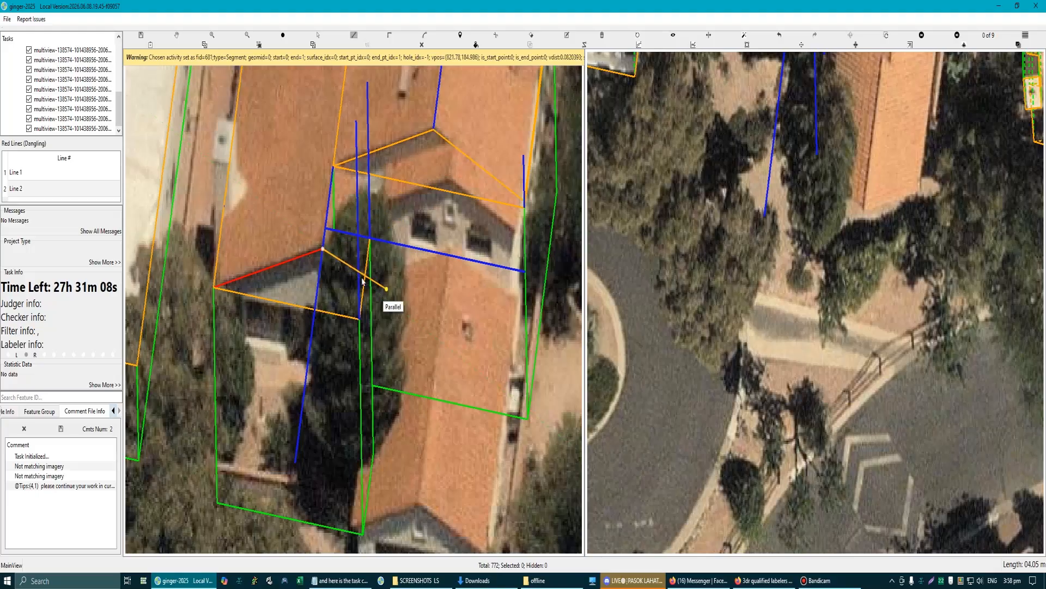
{"action": "scroll", "coordinate": [376, 294], "scroll_direction": "down", "scroll_amount": 2}
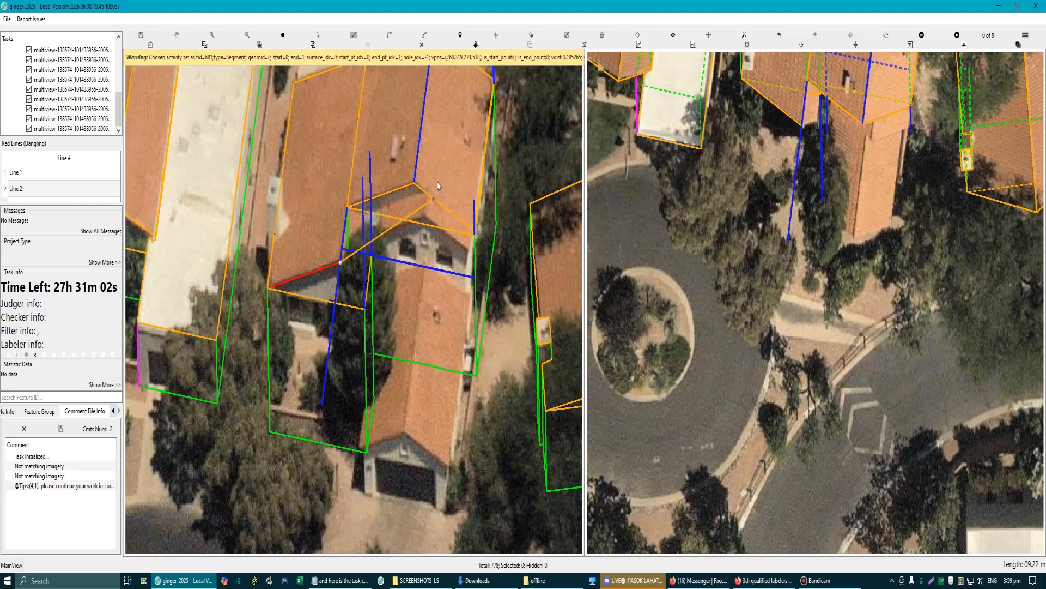
{"action": "left_click_drag", "start_coordinate": [452, 150], "coordinate": [451, 200]}
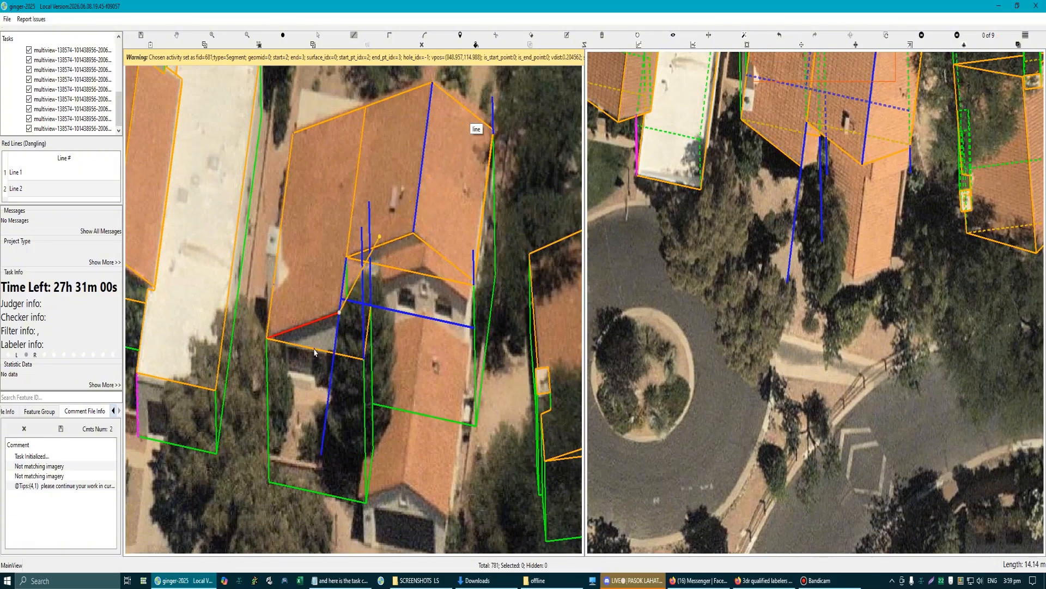
{"action": "scroll", "coordinate": [334, 323], "scroll_direction": "up", "scroll_amount": 4}
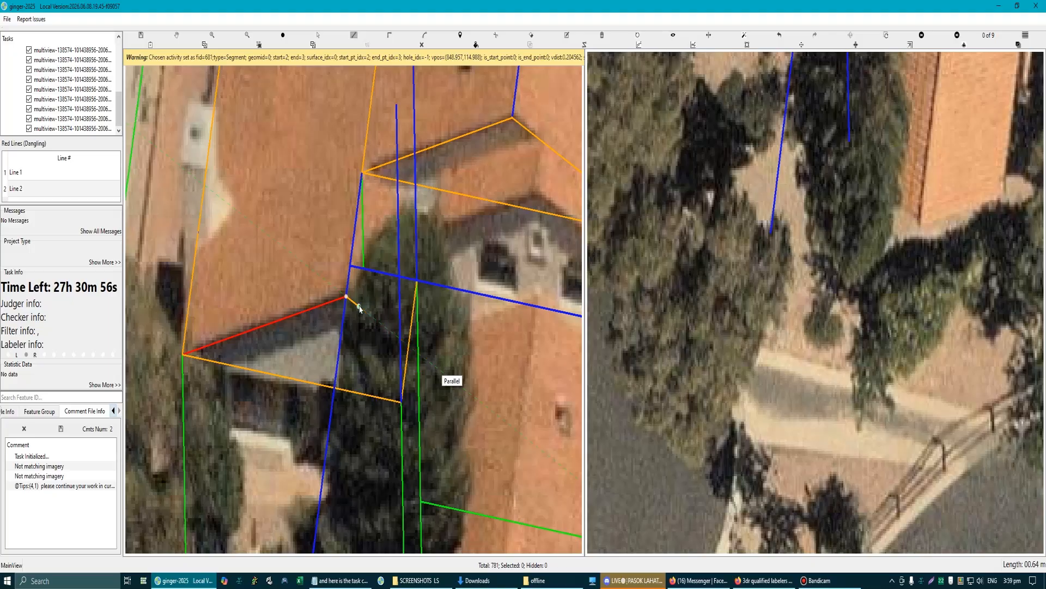
{"action": "scroll", "coordinate": [359, 309], "scroll_direction": "down", "scroll_amount": 3}
{"action": "scroll", "coordinate": [392, 251], "scroll_direction": "up", "scroll_amount": 2}
Step: Draw a vertical helper surface between the two helper lines, through their upper ends and the section's inner front and back corners
{"action": "key", "text": "l"}
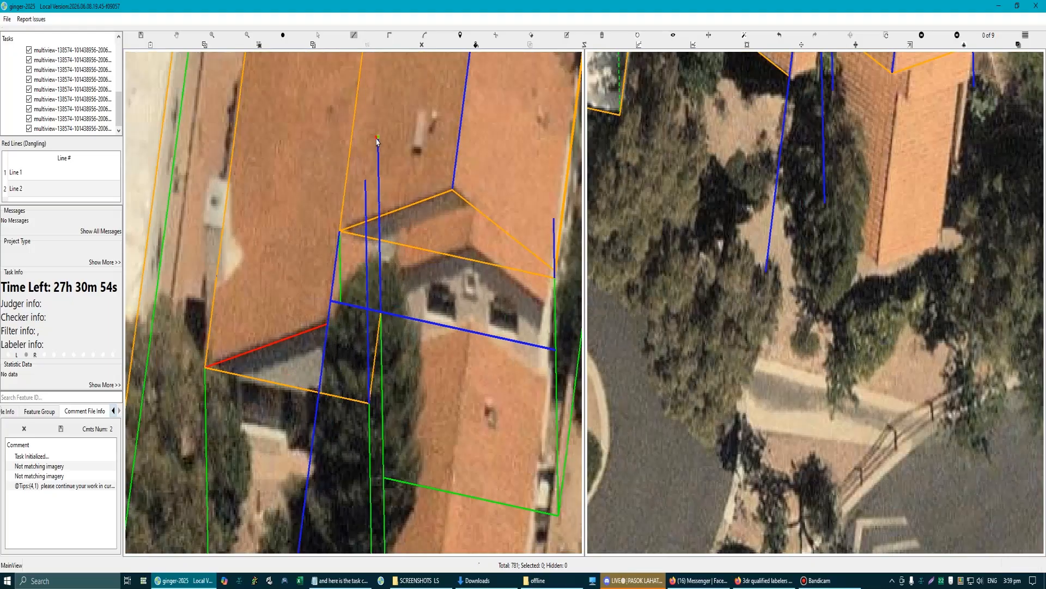
{"action": "left_click", "coordinate": [377, 136]}
{"action": "left_click", "coordinate": [365, 180]}
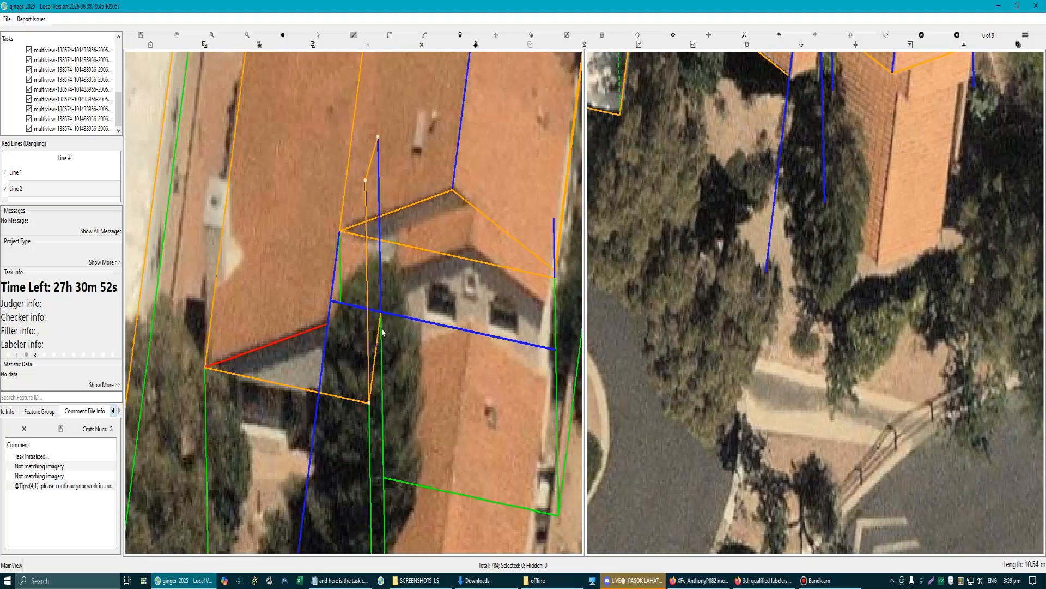
{"action": "double_click", "coordinate": [383, 311]}
Step: Draw the lower-left gable face from its peak, parallel to the upper gable's descending slope, to the front helper line, inner front corner and outer corner
{"action": "scroll", "coordinate": [365, 349], "scroll_direction": "up", "scroll_amount": 2}
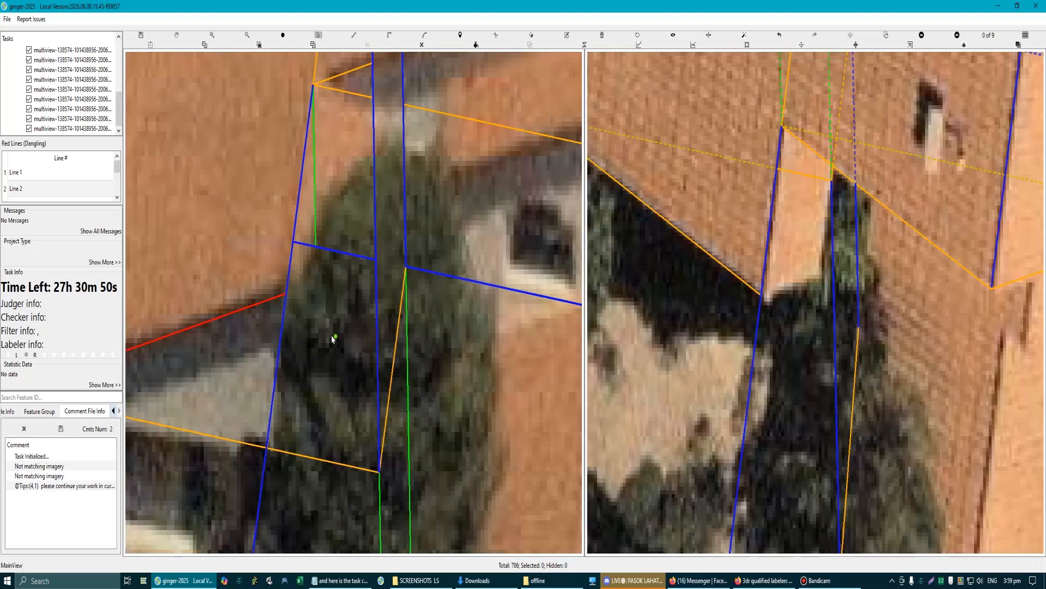
{"action": "scroll", "coordinate": [330, 325], "scroll_direction": "down", "scroll_amount": 1}
{"action": "left_click", "coordinate": [318, 300]}
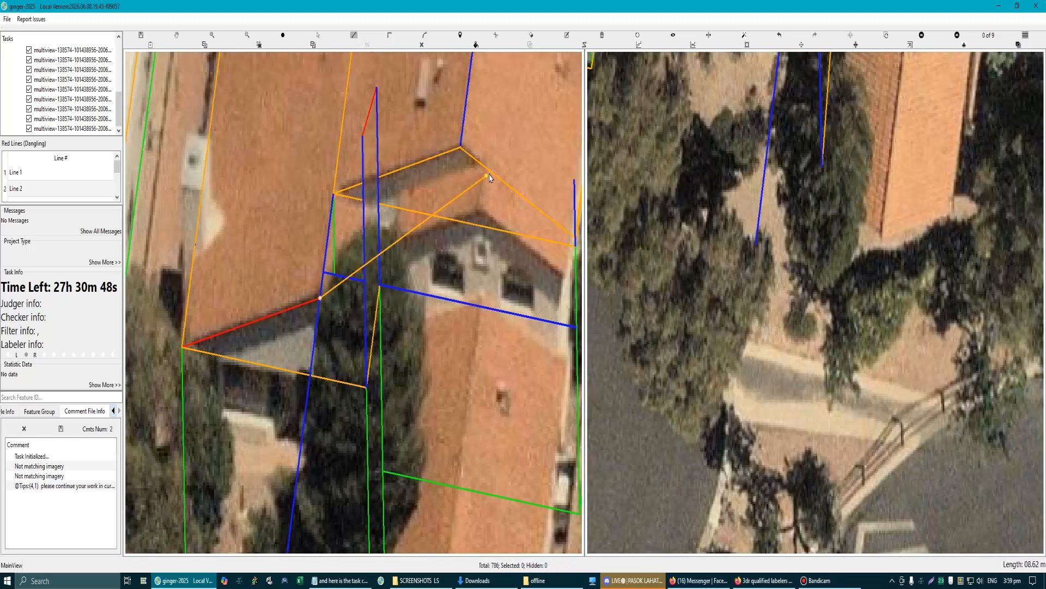
{"action": "left_click", "coordinate": [492, 175]}
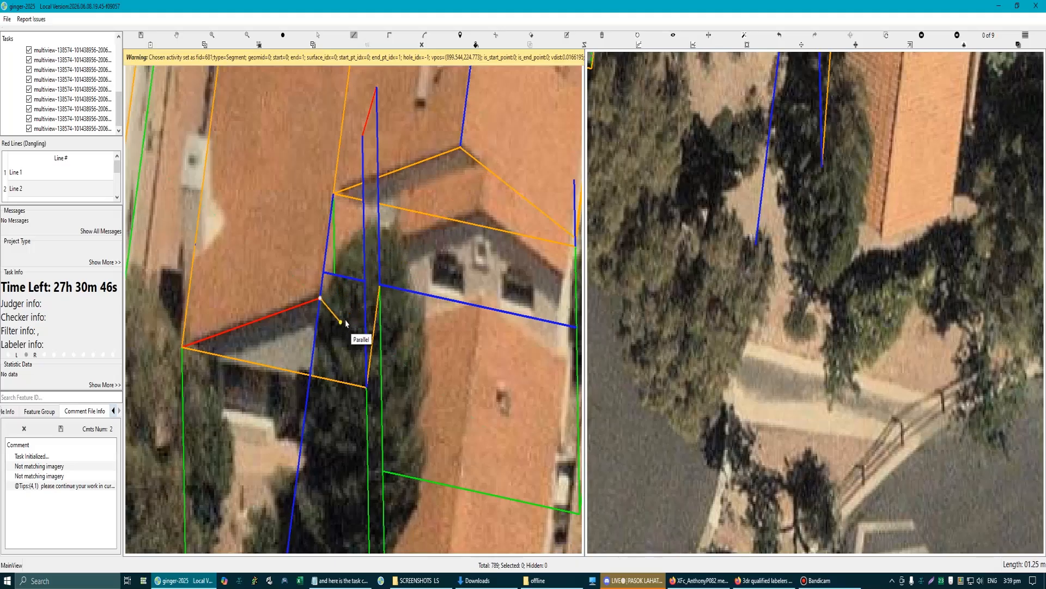
{"action": "scroll", "coordinate": [368, 368], "scroll_direction": "up", "scroll_amount": 1}
{"action": "left_click", "coordinate": [370, 369]}
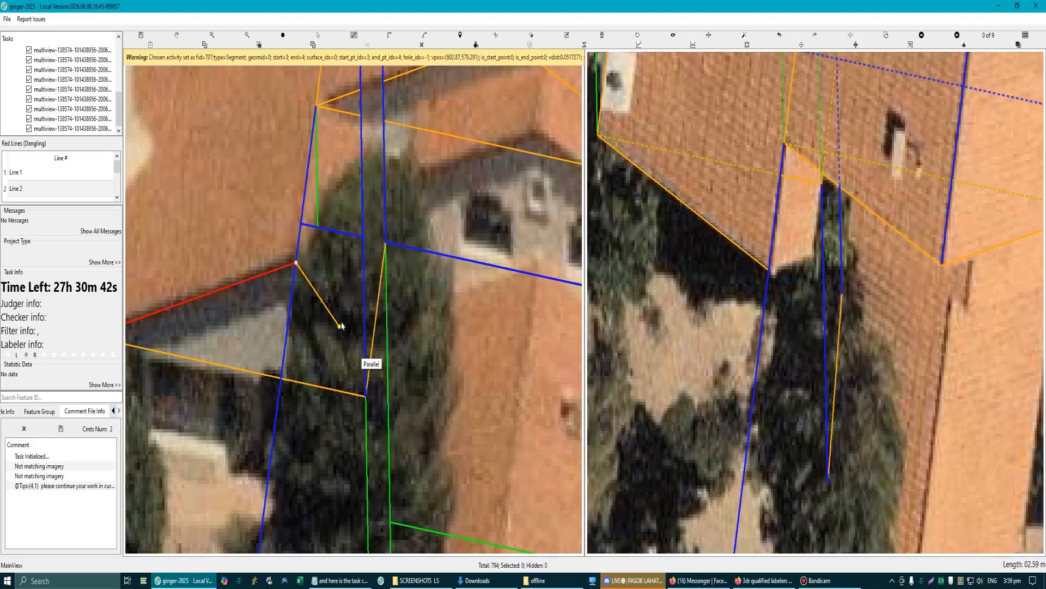
{"action": "scroll", "coordinate": [377, 302], "scroll_direction": "down", "scroll_amount": 1}
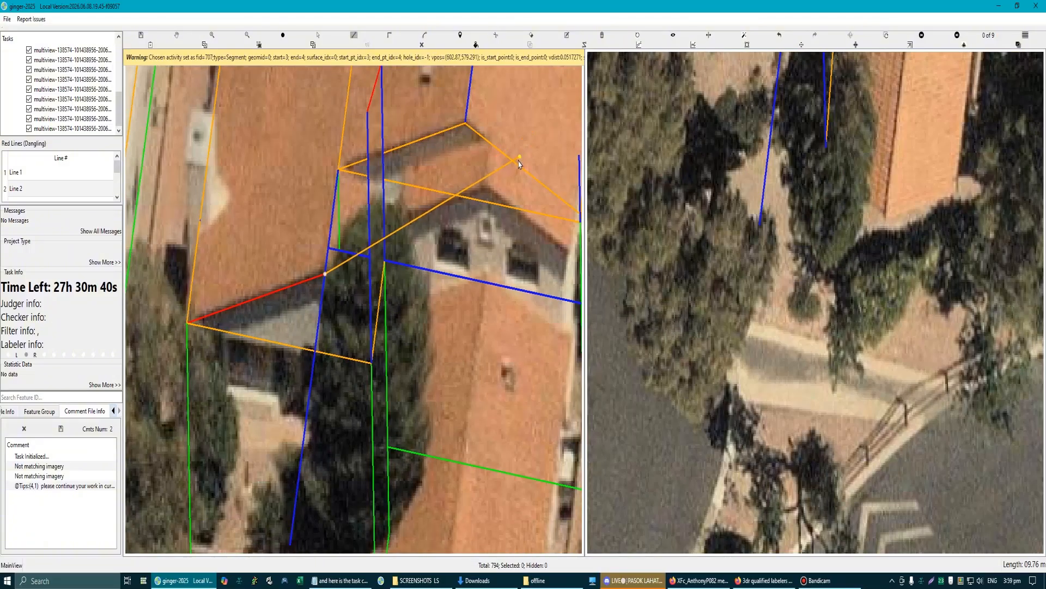
{"action": "left_click", "coordinate": [518, 166]}
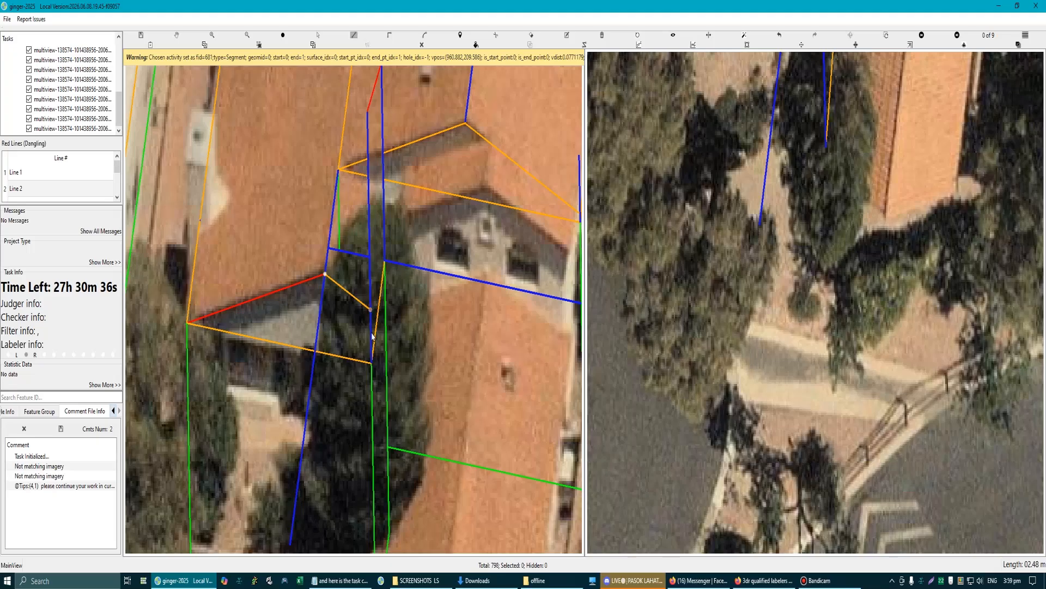
{"action": "left_click", "coordinate": [374, 362]}
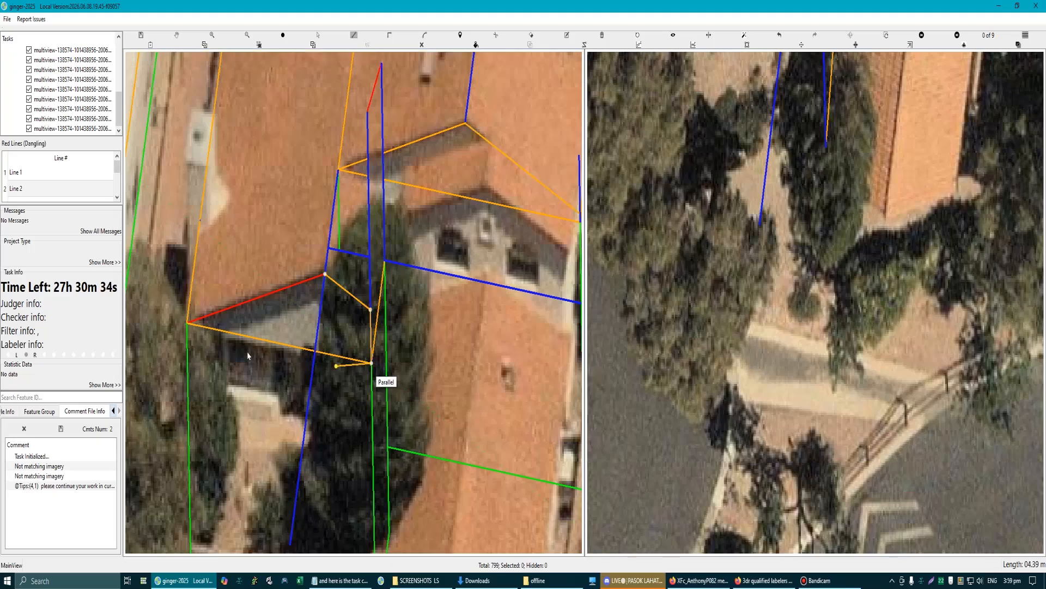
{"action": "left_click", "coordinate": [191, 328]}
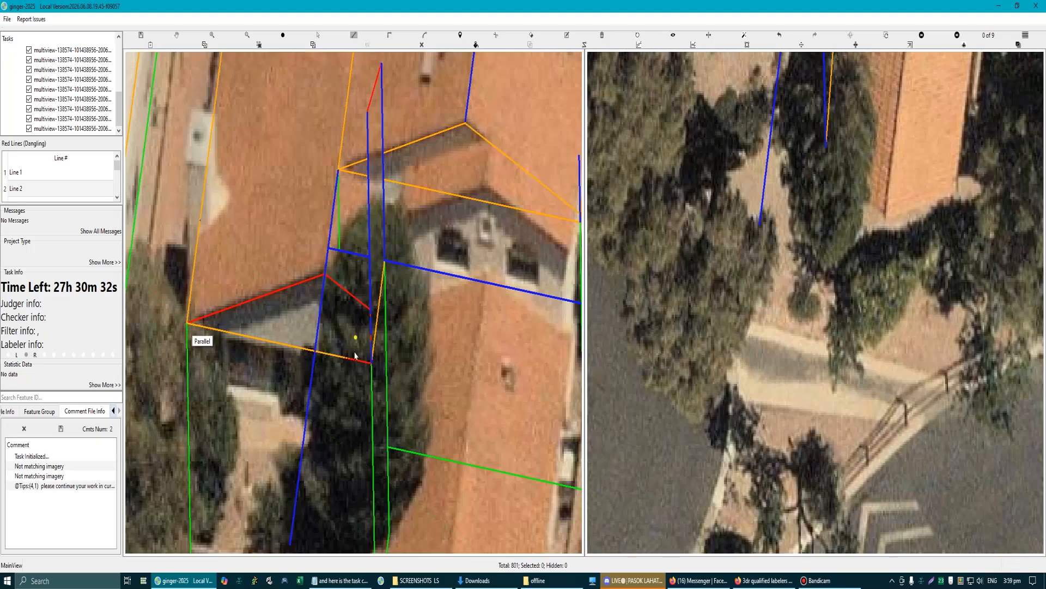
Step: Draw a line about 3.95 m long from the new gable face's inner upper corner to the back helper line, parallel to the mid-slope line
{"action": "left_click_drag", "start_coordinate": [334, 331], "coordinate": [311, 325]}
{"action": "scroll", "coordinate": [355, 280], "scroll_direction": "up", "scroll_amount": 5}
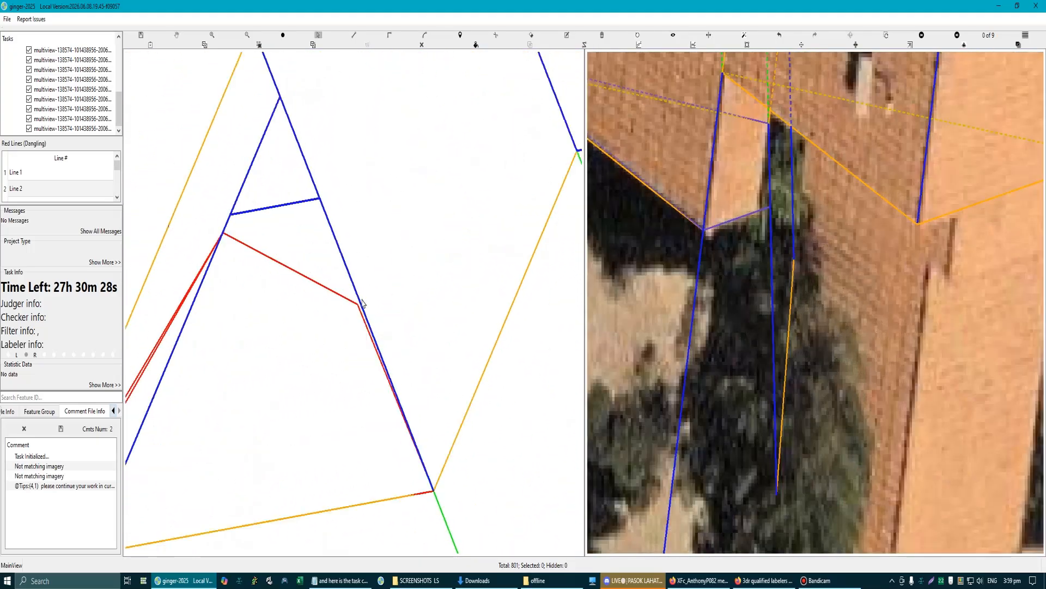
{"action": "scroll", "coordinate": [368, 294], "scroll_direction": "up", "scroll_amount": 2}
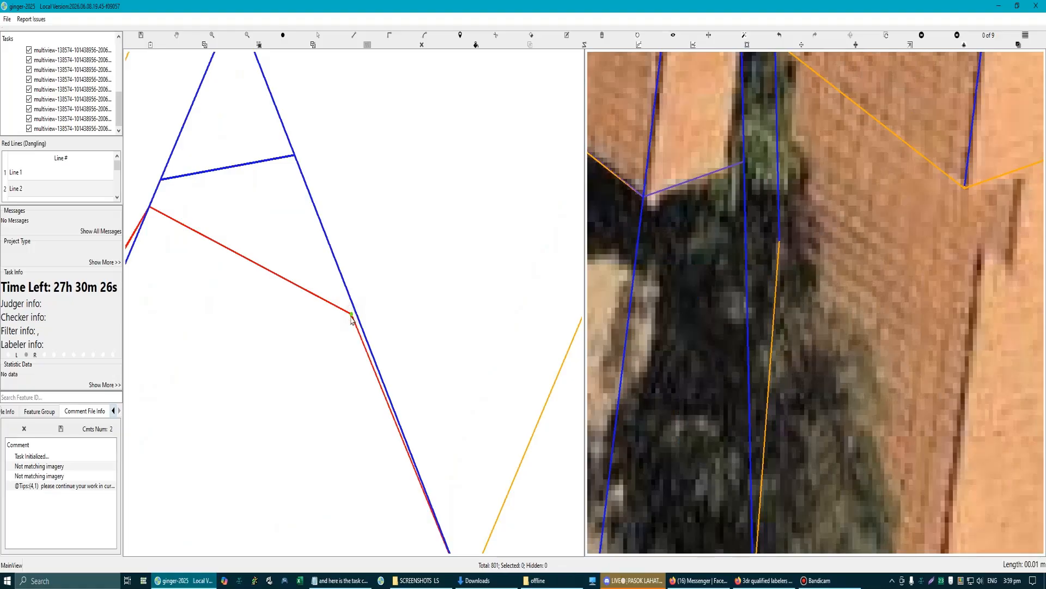
{"action": "scroll", "coordinate": [352, 319], "scroll_direction": "down", "scroll_amount": 4}
{"action": "mouse_move", "coordinate": [275, 241]}
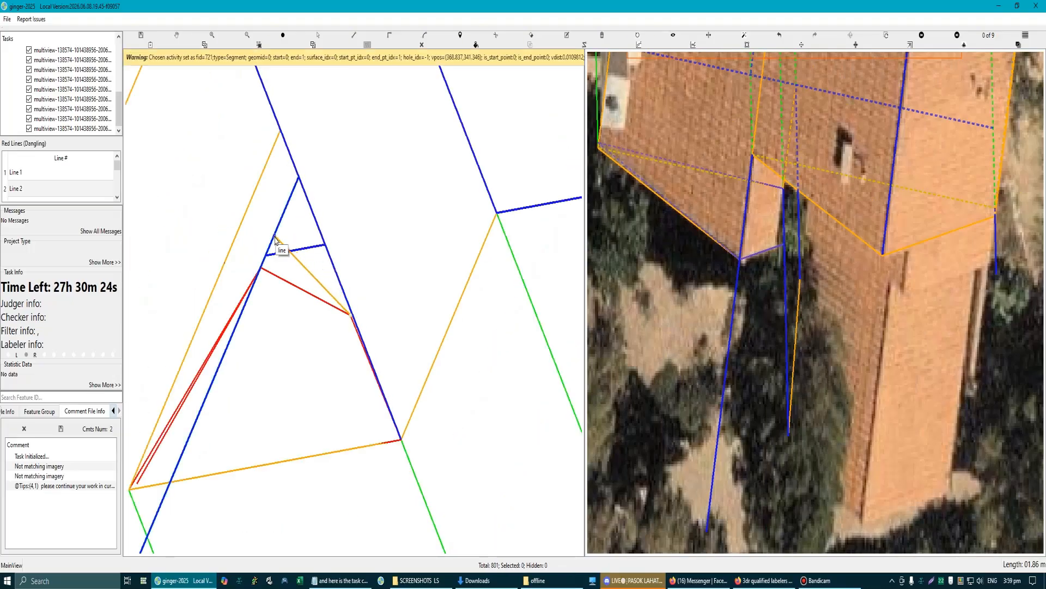
{"action": "left_click", "coordinate": [451, 112]}
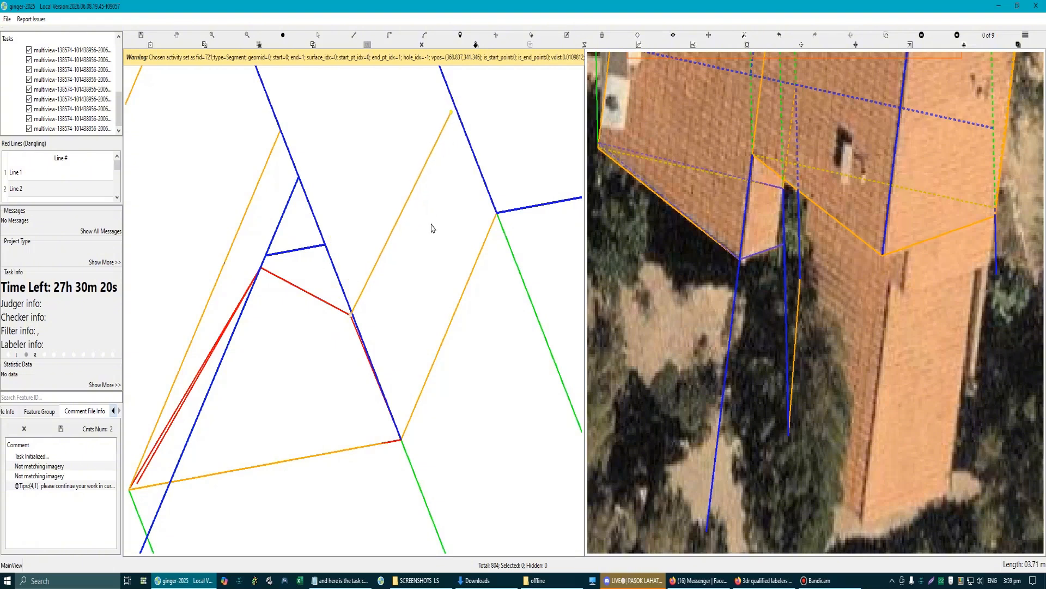
{"action": "scroll", "coordinate": [432, 228], "scroll_direction": "down", "scroll_amount": 3}
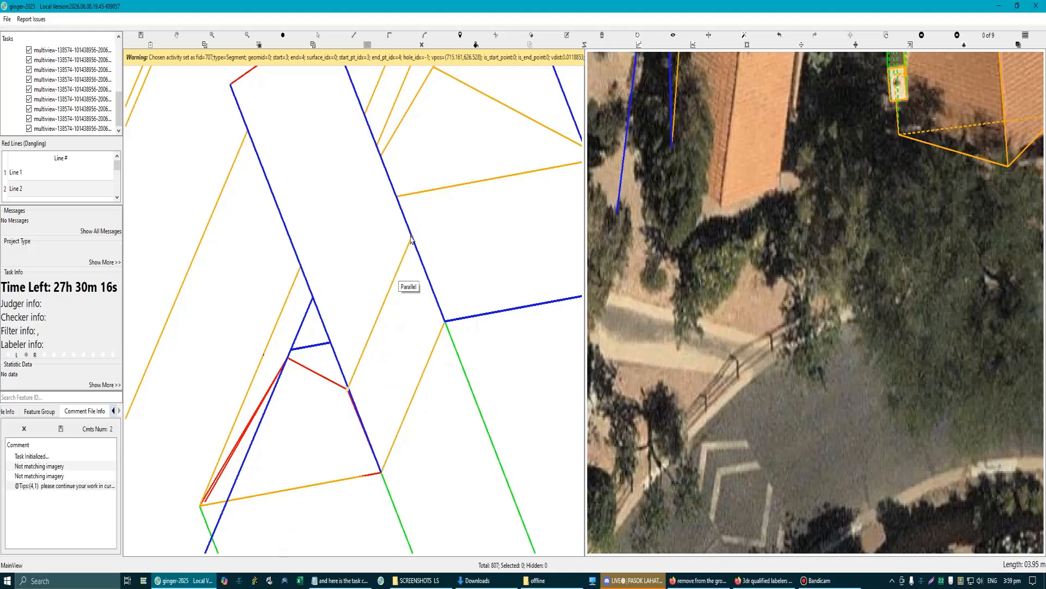
{"action": "left_click", "coordinate": [412, 239]}
Step: Delete the helper surface and the long front helper line above the lower-left section's inner front corner
{"action": "left_click", "coordinate": [283, 225]}
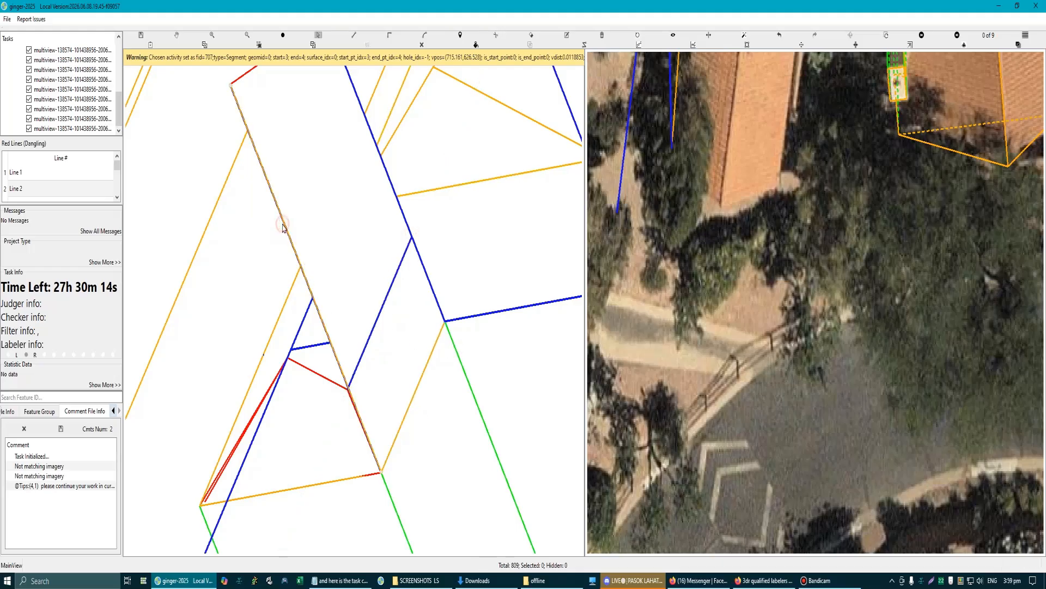
{"action": "scroll", "coordinate": [380, 418], "scroll_direction": "down", "scroll_amount": 1}
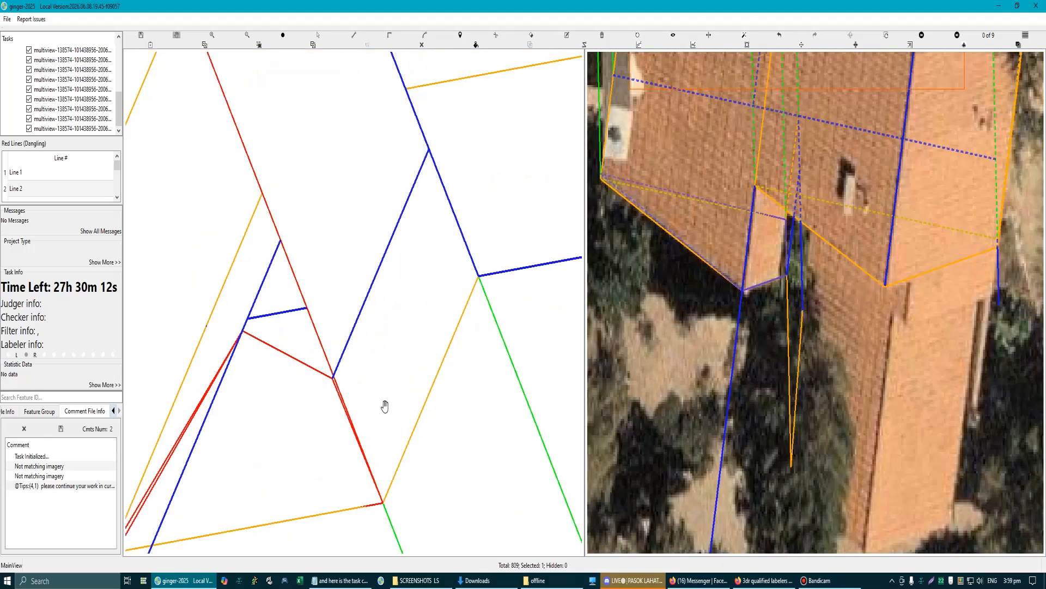
{"action": "scroll", "coordinate": [369, 324], "scroll_direction": "up", "scroll_amount": 2}
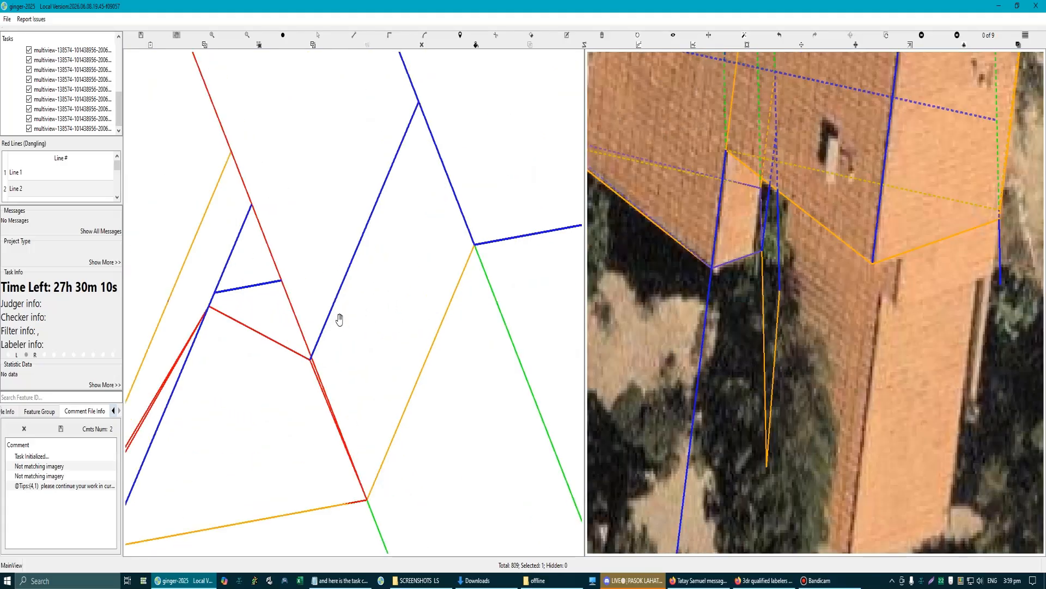
{"action": "scroll", "coordinate": [339, 320], "scroll_direction": "down", "scroll_amount": 1}
{"action": "key", "text": "s"}
{"action": "left_click", "coordinate": [294, 147]}
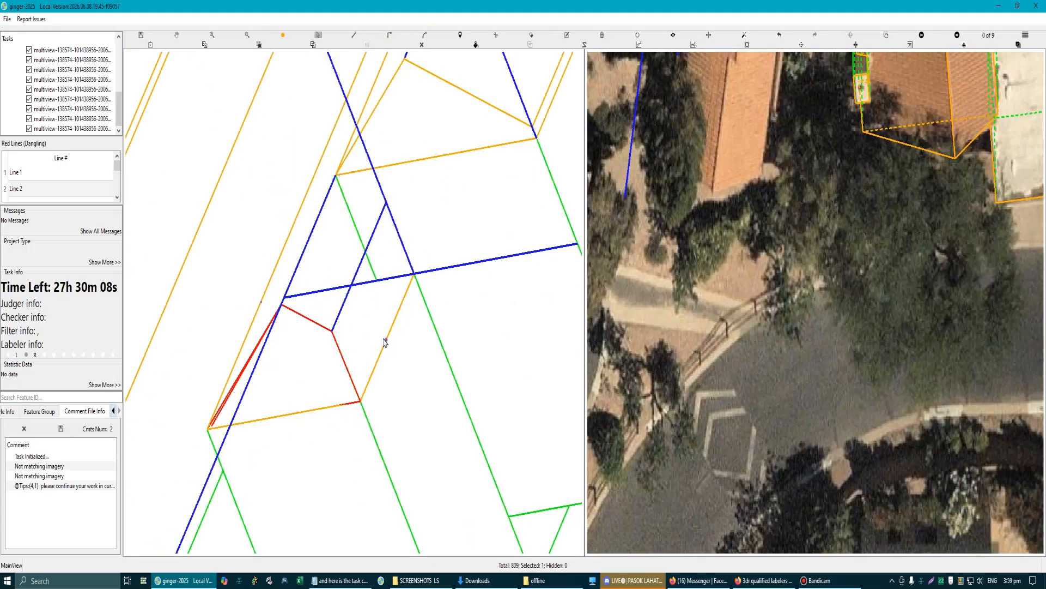
Step: Draw the vertical inner side face from the lower-left gable's inner upper corner through the inner front and back corners to the sloped line's back end
{"action": "scroll", "coordinate": [376, 314], "scroll_direction": "up", "scroll_amount": 1}
{"action": "left_click", "coordinate": [309, 329]}
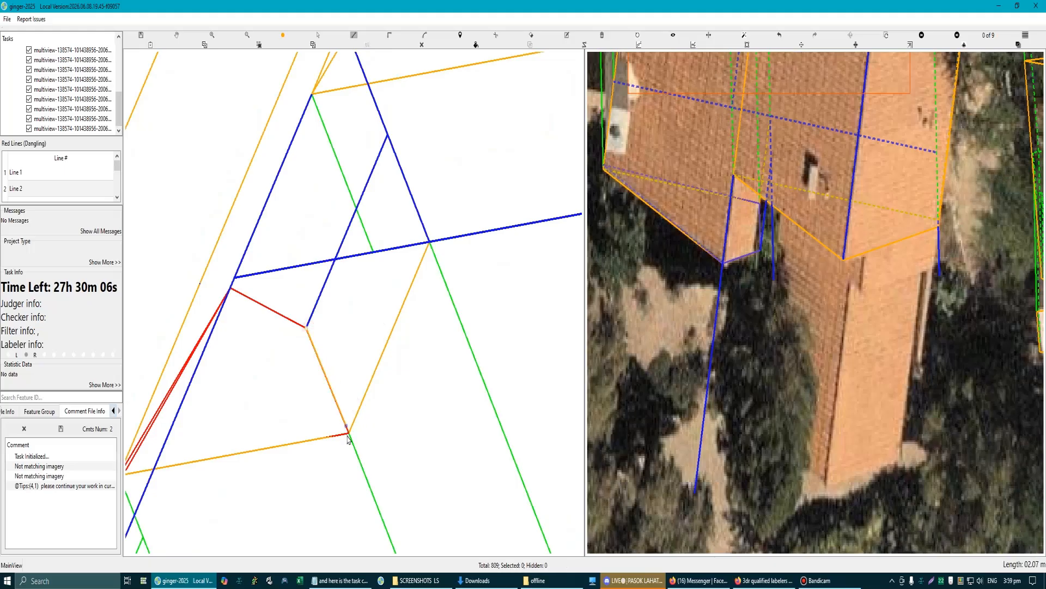
{"action": "left_click", "coordinate": [352, 433]}
{"action": "left_click", "coordinate": [430, 242]}
{"action": "left_click", "coordinate": [388, 136]}
{"action": "scroll", "coordinate": [378, 329], "scroll_direction": "down", "scroll_amount": 2}
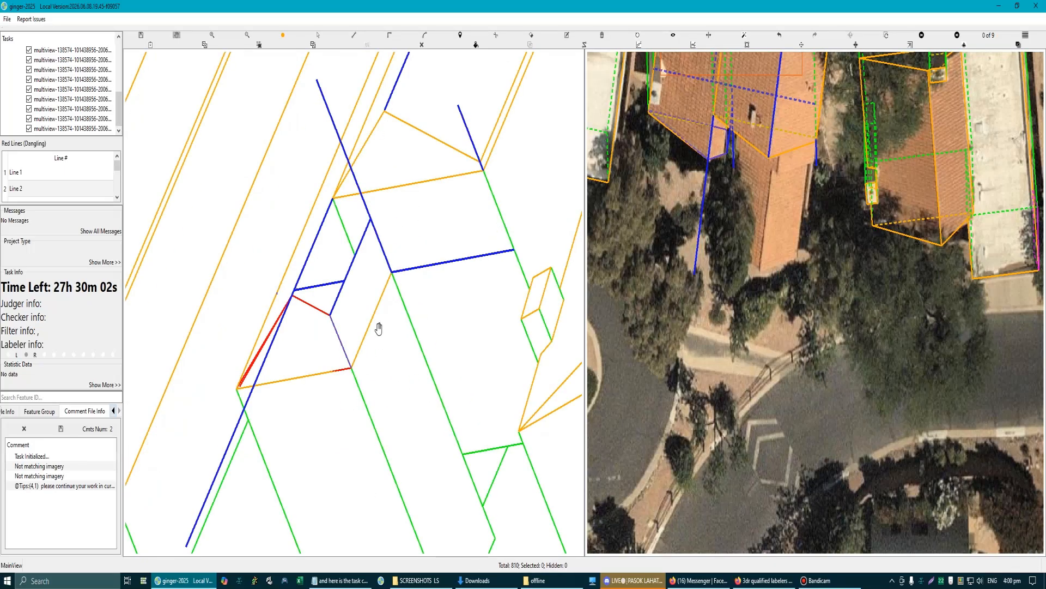
Step: Draw the small roof face from the upper gable's outer corner through the sloped line's back and front ends to the lower-left gable's peak
{"action": "scroll", "coordinate": [373, 259], "scroll_direction": "up", "scroll_amount": 2}
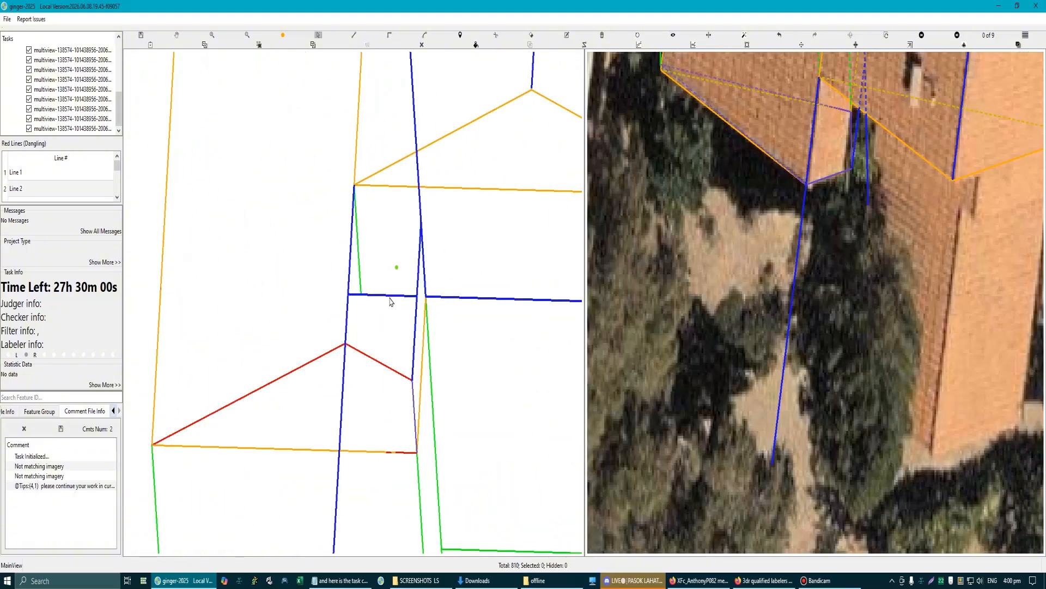
{"action": "left_click_drag", "start_coordinate": [375, 261], "coordinate": [355, 219]}
{"action": "left_click", "coordinate": [339, 187]}
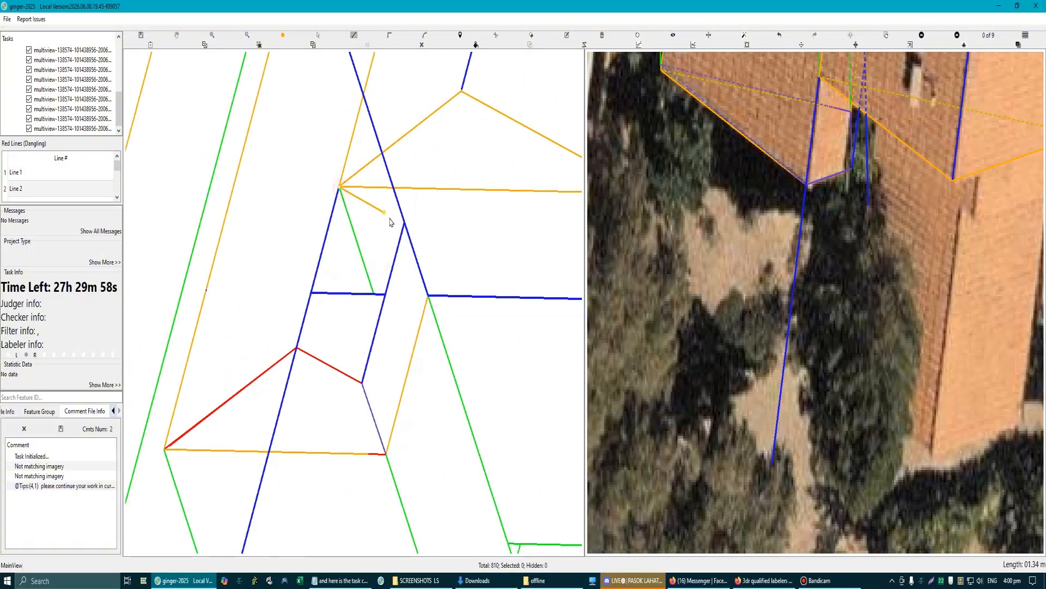
{"action": "left_click", "coordinate": [404, 222]}
{"action": "left_click", "coordinate": [363, 383]}
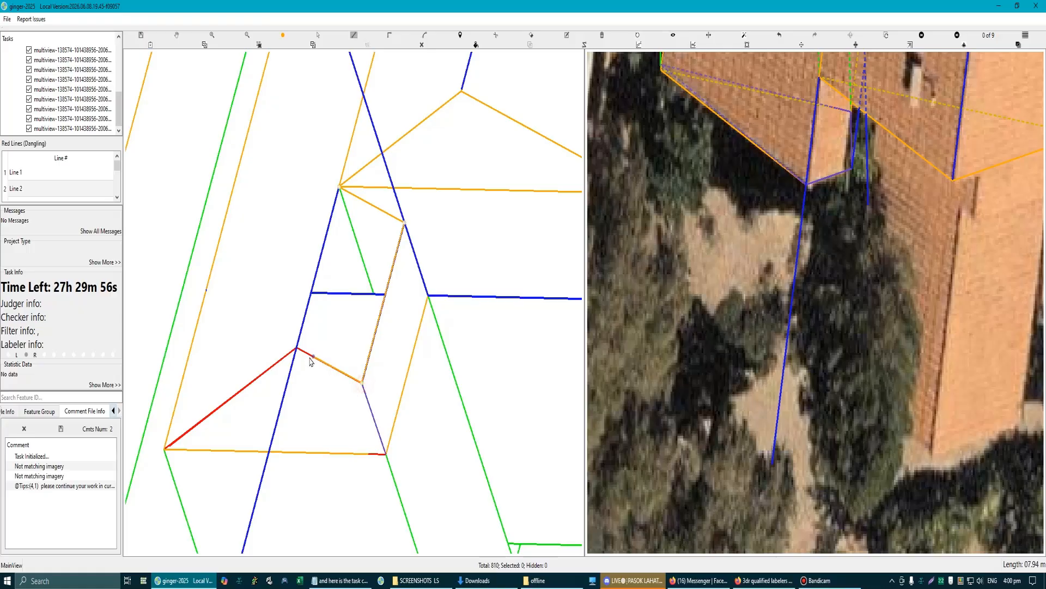
{"action": "key", "text": "Return"}
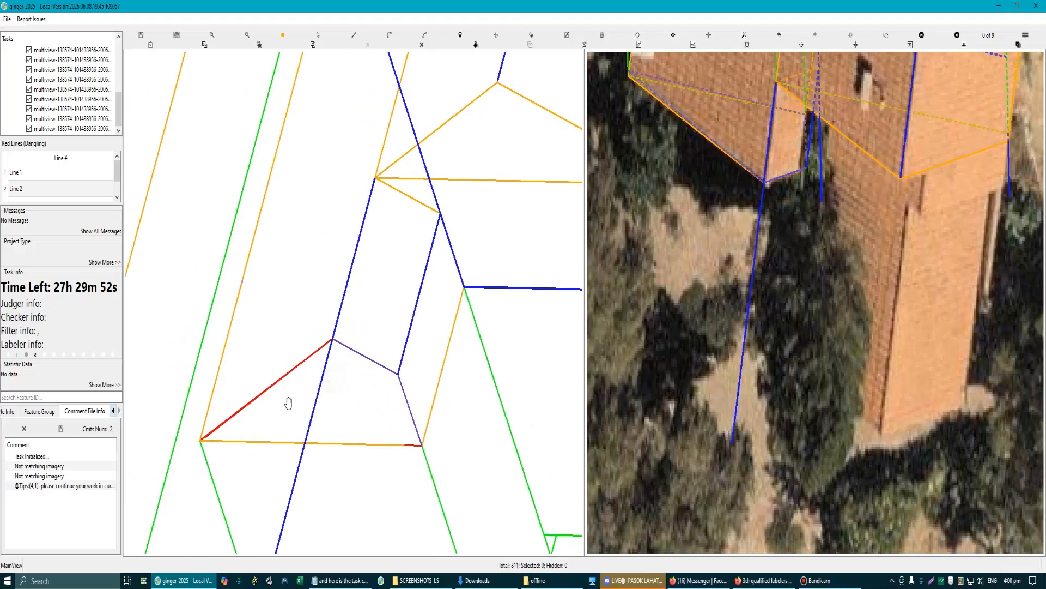
Step: Select the lower-left section's front gable face
{"action": "left_click", "coordinate": [276, 424]}
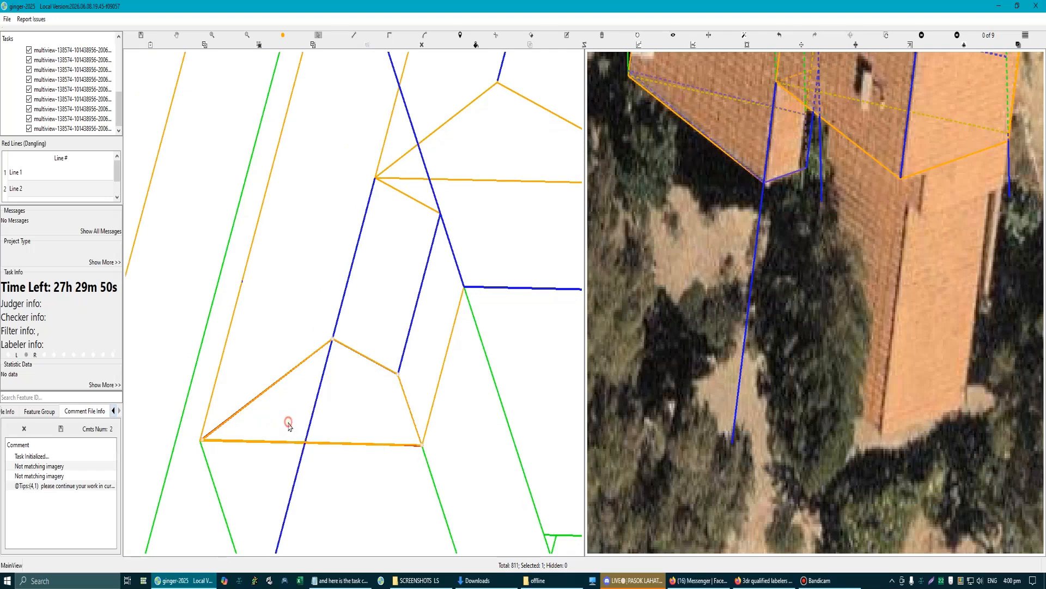
Step: Redraw the triangular gable surface at the roof's front corner through its four corner vertices and select the new surface
{"action": "left_click", "coordinate": [289, 425]}
{"action": "left_click", "coordinate": [201, 442]}
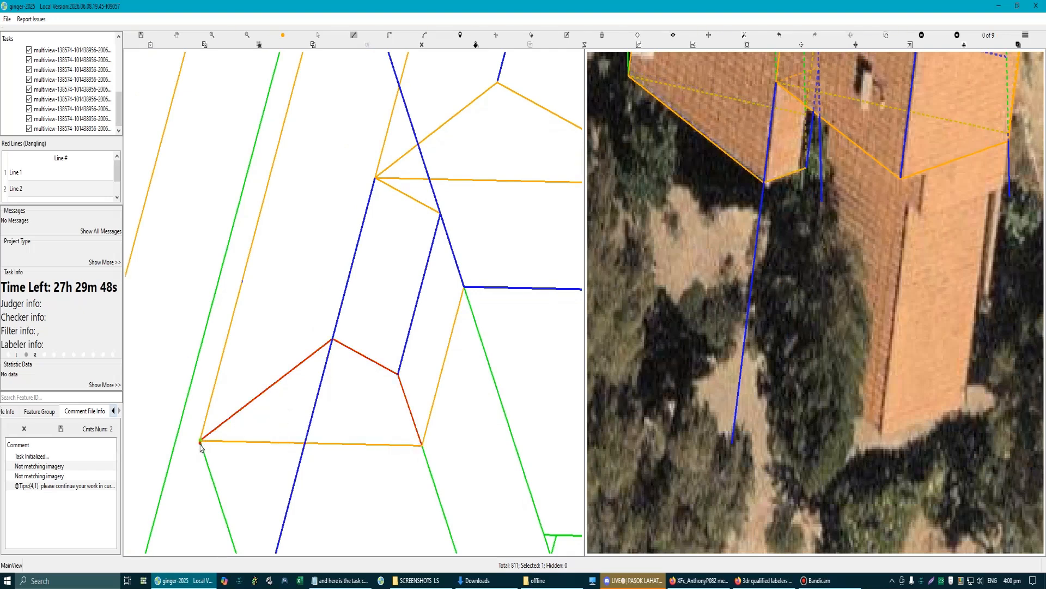
{"action": "left_click", "coordinate": [332, 341]}
{"action": "left_click", "coordinate": [395, 377]}
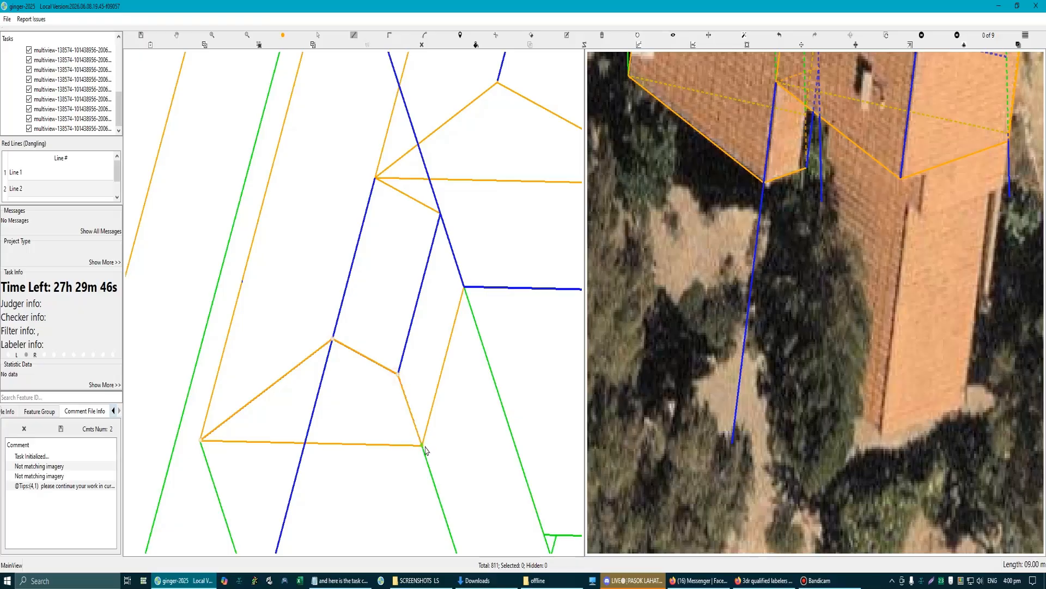
{"action": "left_click", "coordinate": [424, 446]}
{"action": "right_click", "coordinate": [492, 455]}
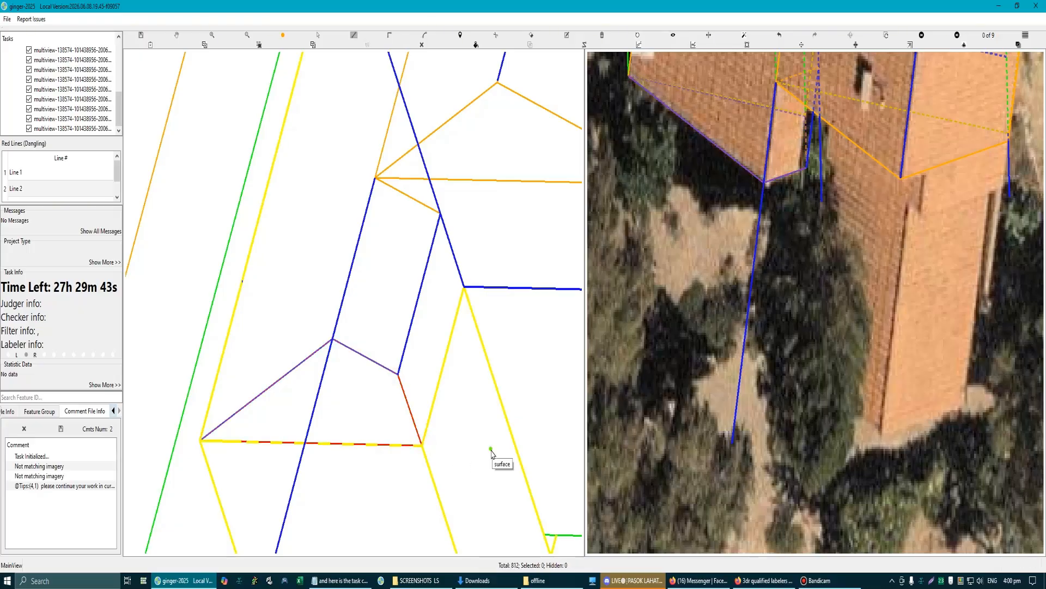
{"action": "left_click", "coordinate": [372, 417]}
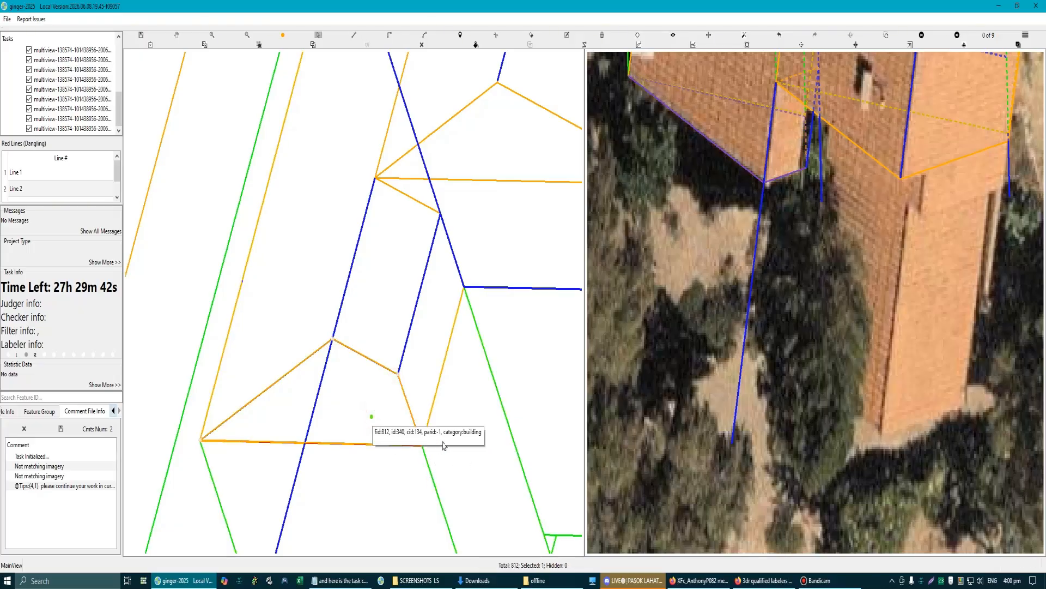
Step: Enter constraint mode and select the roof vertex at the gable's mismatched lower corner as the first constraint point
{"action": "scroll", "coordinate": [451, 423], "scroll_direction": "up", "scroll_amount": 4}
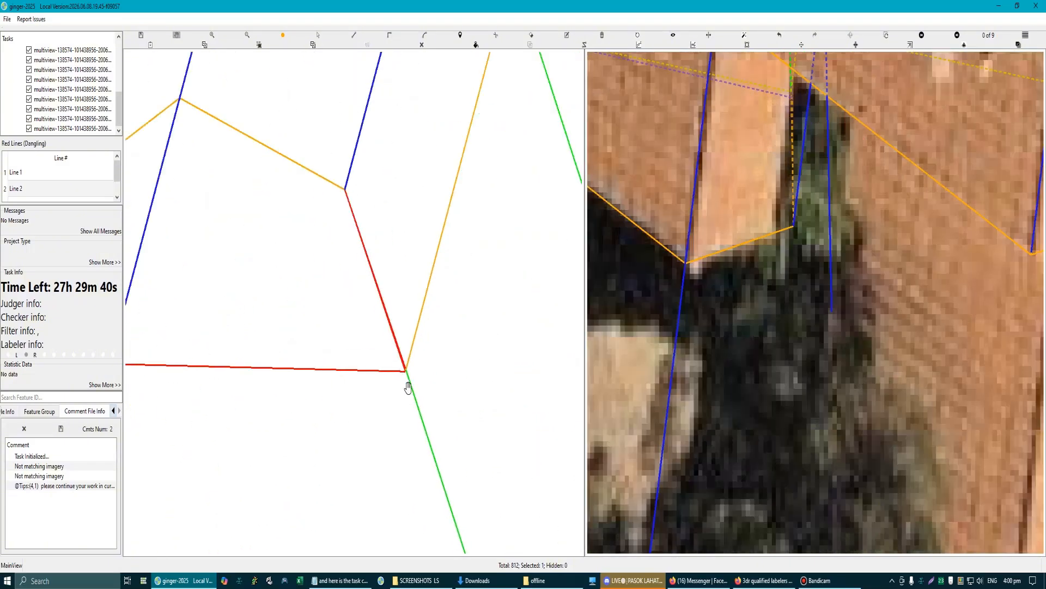
{"action": "scroll", "coordinate": [408, 387], "scroll_direction": "up", "scroll_amount": 2}
{"action": "left_click_drag", "start_coordinate": [407, 361], "coordinate": [370, 309]}
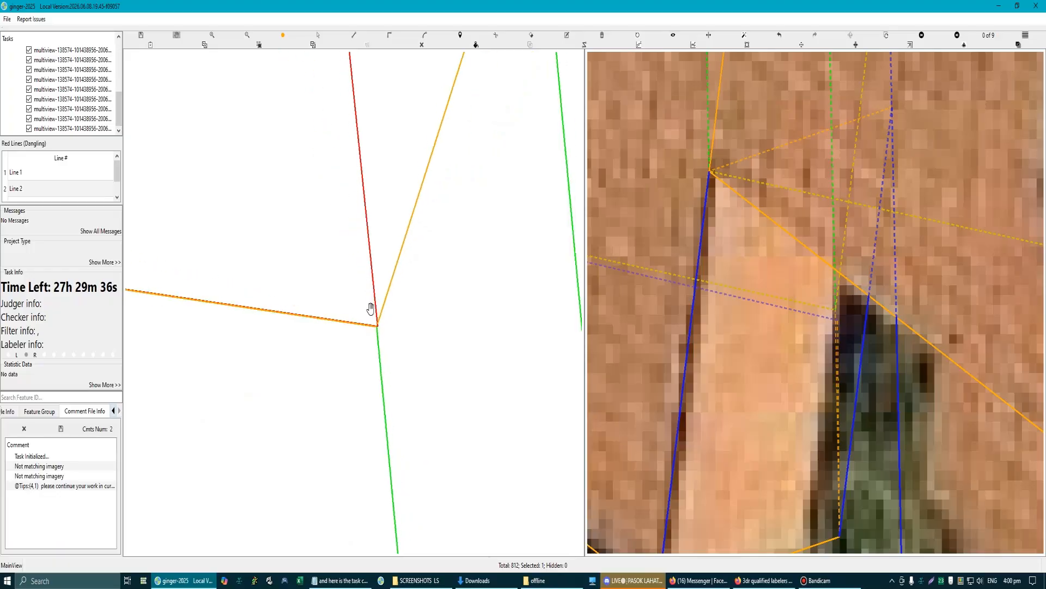
{"action": "scroll", "coordinate": [358, 337], "scroll_direction": "down", "scroll_amount": 2}
{"action": "scroll", "coordinate": [361, 327], "scroll_direction": "down", "scroll_amount": 3}
{"action": "scroll", "coordinate": [351, 237], "scroll_direction": "up", "scroll_amount": 2}
{"action": "left_click_drag", "start_coordinate": [317, 240], "coordinate": [337, 280]}
{"action": "scroll", "coordinate": [336, 280], "scroll_direction": "up", "scroll_amount": 2}
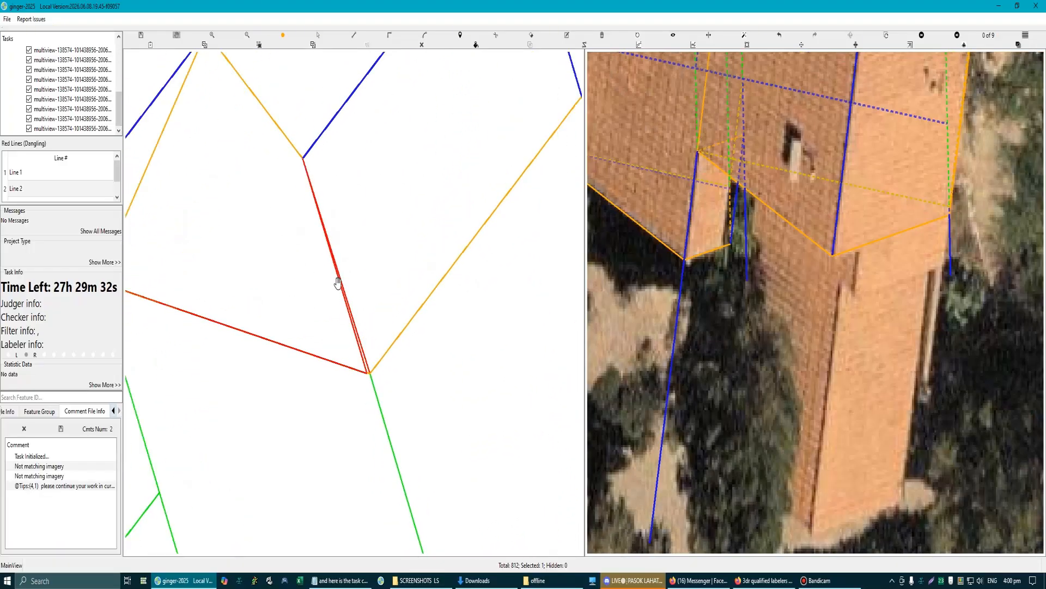
{"action": "scroll", "coordinate": [360, 376], "scroll_direction": "up", "scroll_amount": 4}
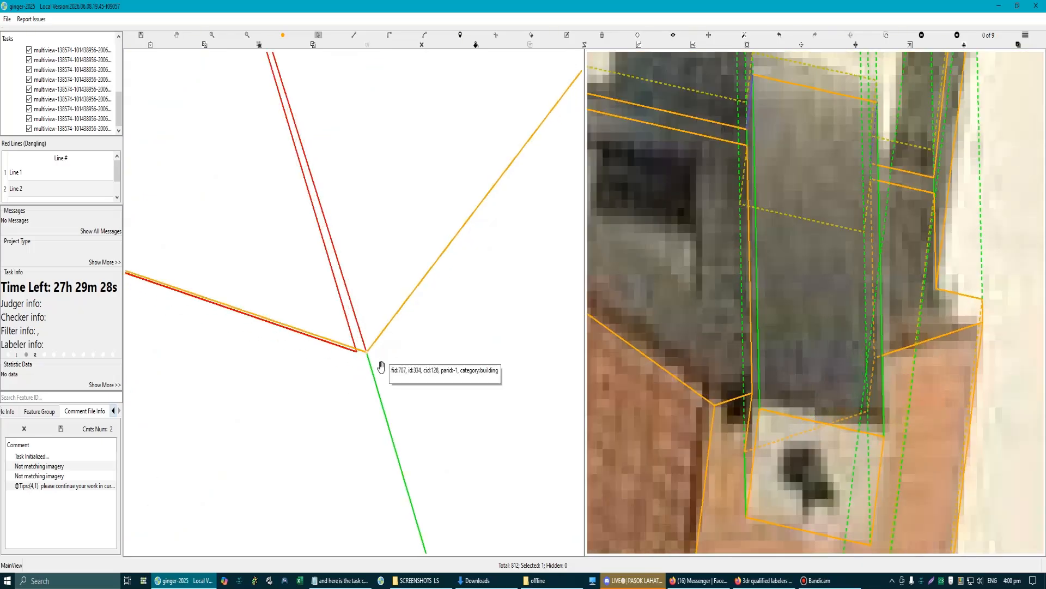
{"action": "key", "text": "y"}
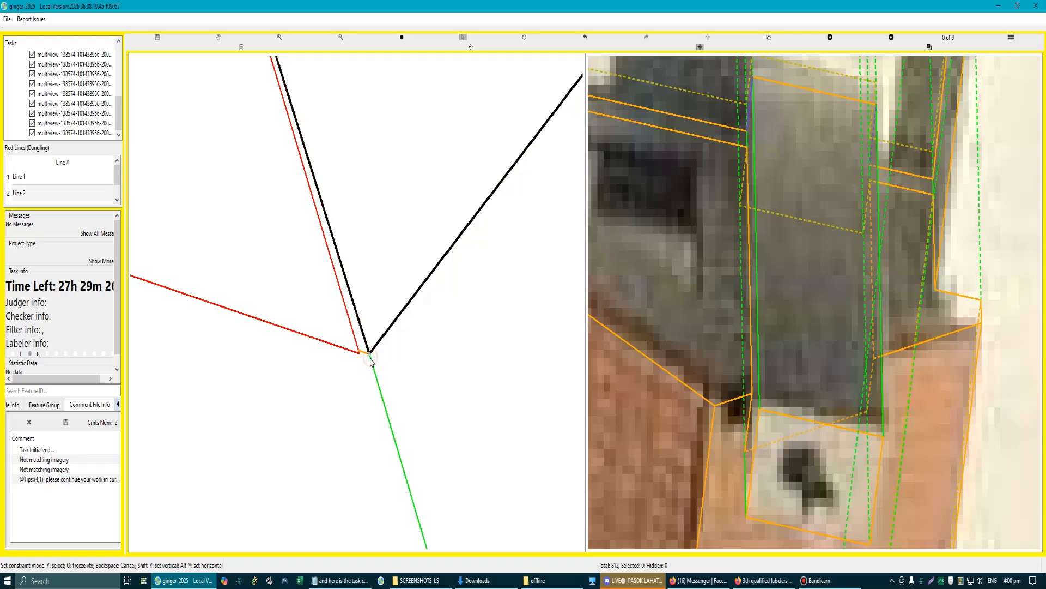
{"action": "left_click", "coordinate": [370, 355]}
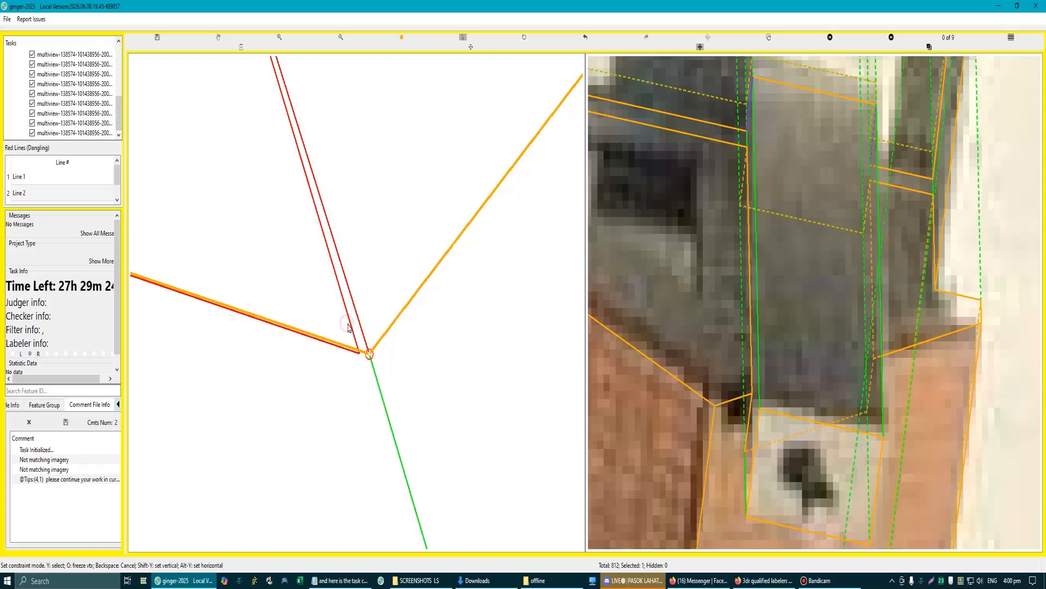
Step: Select the redrawn gable surface and constrain its lower corner vertex to the neighbouring roof vertex
{"action": "key", "text": "r"}
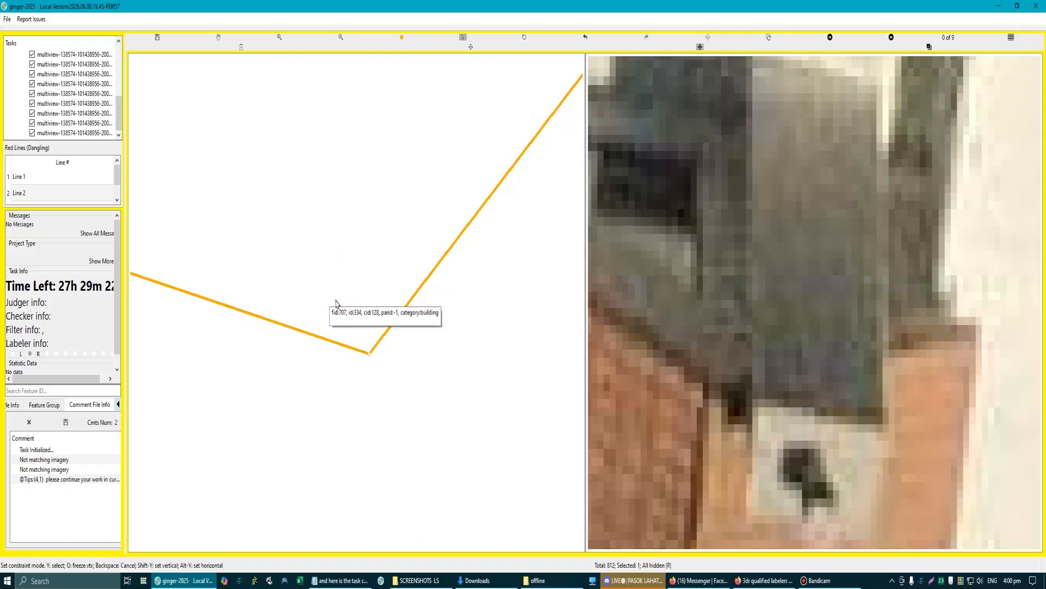
{"action": "key", "text": "r"}
{"action": "key", "text": "d"}
{"action": "scroll", "coordinate": [366, 337], "scroll_direction": "down", "scroll_amount": 10}
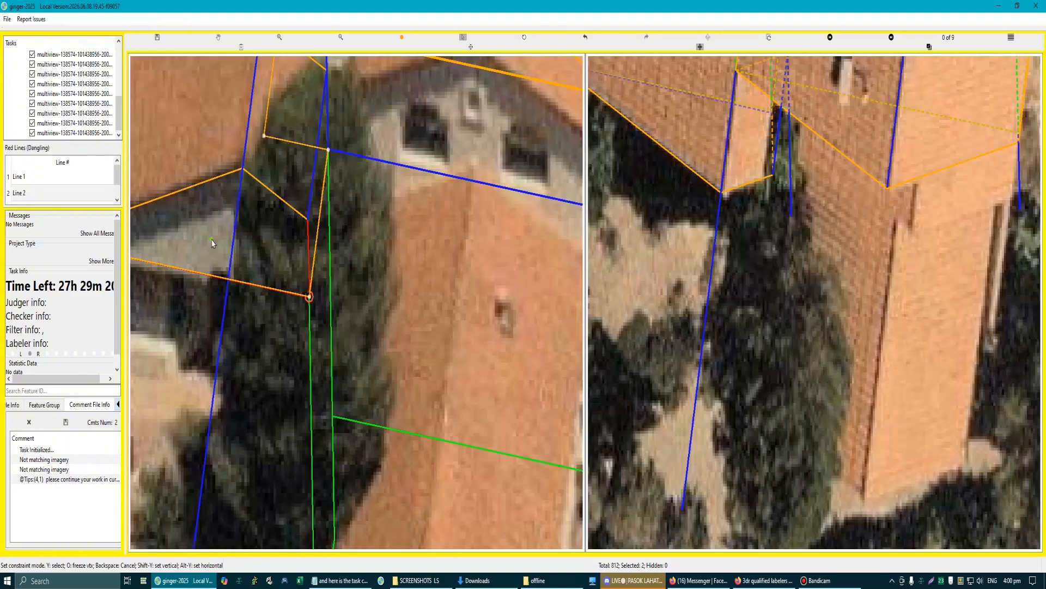
{"action": "scroll", "coordinate": [332, 283], "scroll_direction": "up", "scroll_amount": 10}
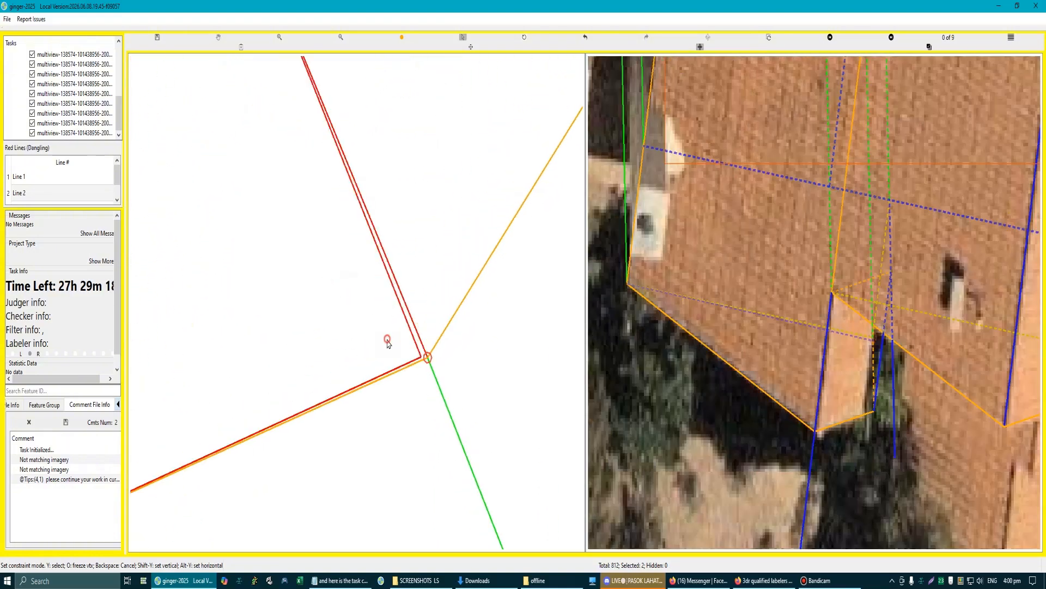
{"action": "left_click", "coordinate": [387, 339]}
{"action": "scroll", "coordinate": [428, 364], "scroll_direction": "up", "scroll_amount": 4}
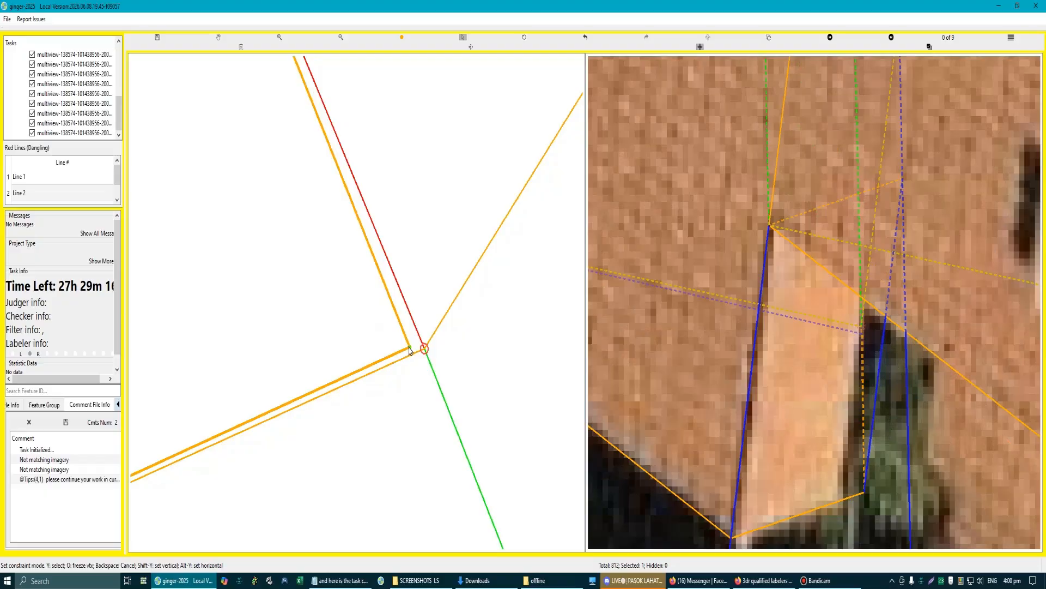
{"action": "left_click", "coordinate": [410, 349]}
{"action": "left_click", "coordinate": [424, 349]}
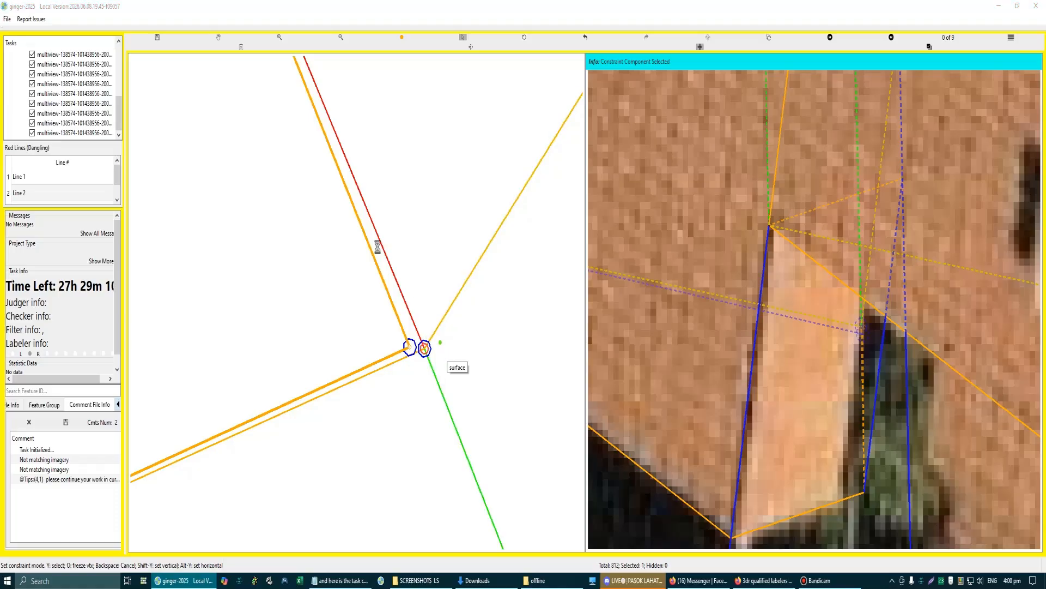
Step: Capture the area around the two constrained vertices, mark them with three red arrows, and discard the capture
{"action": "key", "text": "Print"}
{"action": "left_click_drag", "start_coordinate": [516, 345], "coordinate": [433, 349]}
{"action": "left_click_drag", "start_coordinate": [321, 298], "coordinate": [403, 346]}
{"action": "left_click_drag", "start_coordinate": [403, 408], "coordinate": [423, 355]}
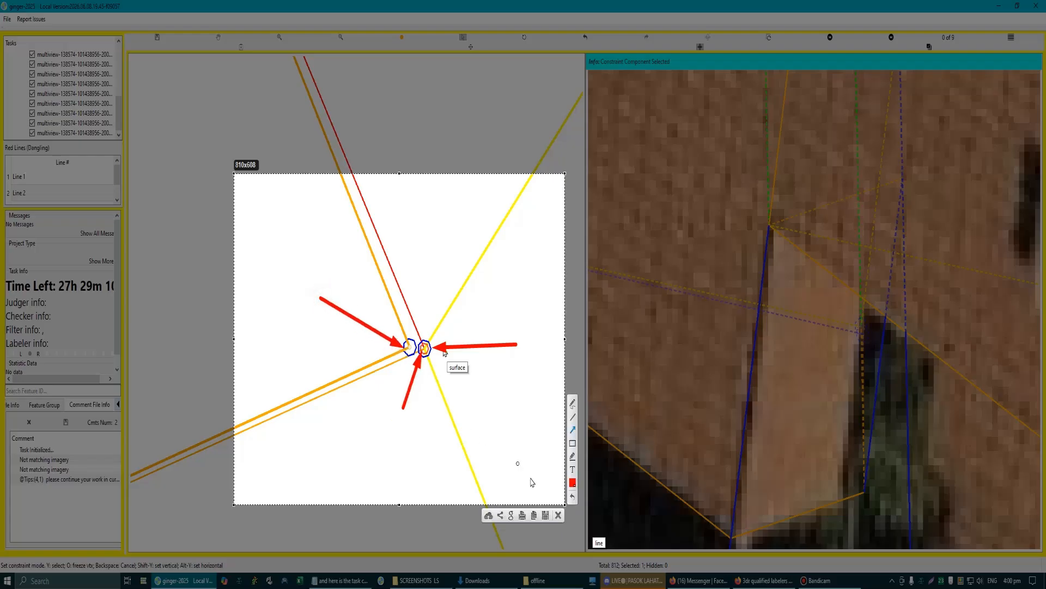
{"action": "left_click", "coordinate": [559, 516]}
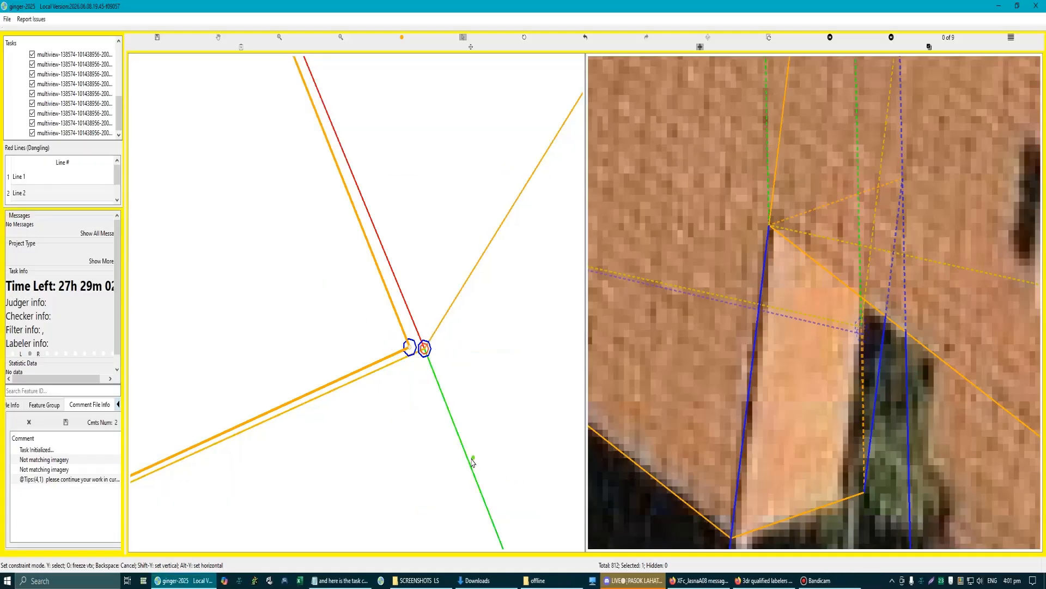
Step: Merge the two constrained corner vertices into one point and leave constraint mode
{"action": "key", "text": "ctrl+z"}
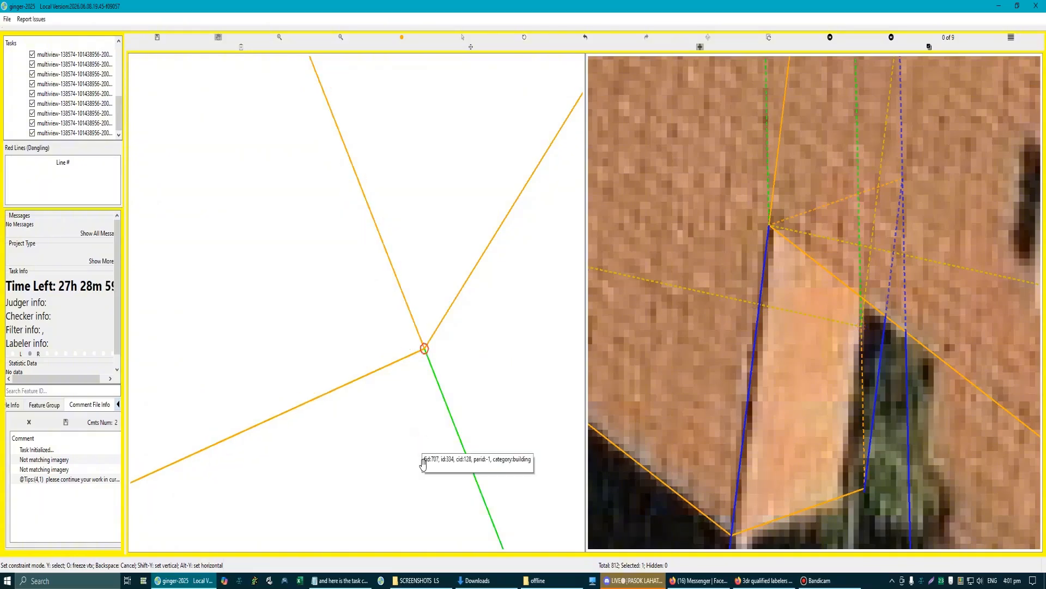
{"action": "scroll", "coordinate": [424, 451], "scroll_direction": "down", "scroll_amount": 10}
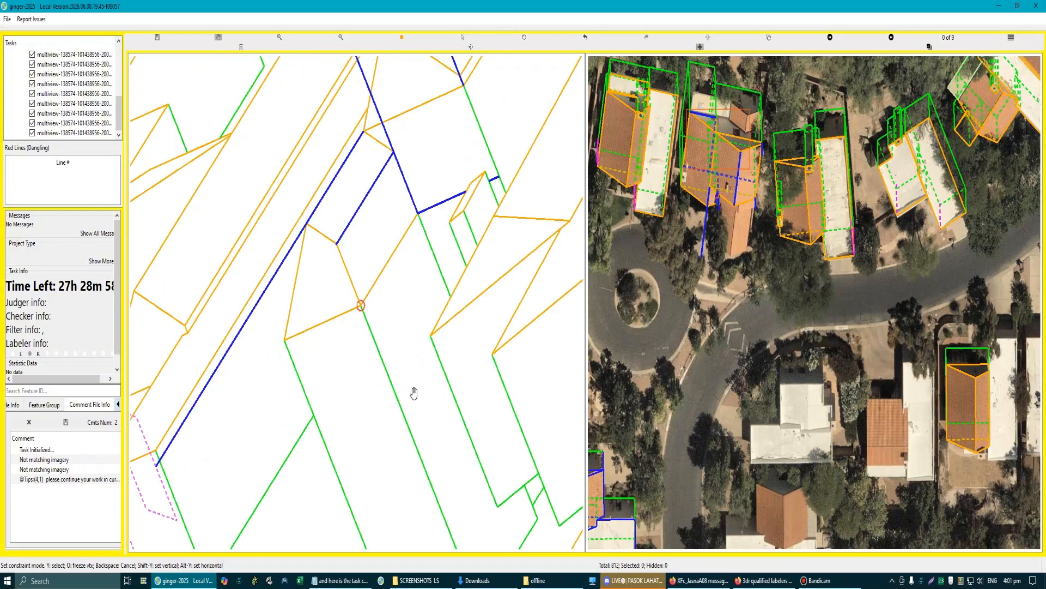
{"action": "key", "text": "Escape"}
{"action": "key", "text": "Right"}
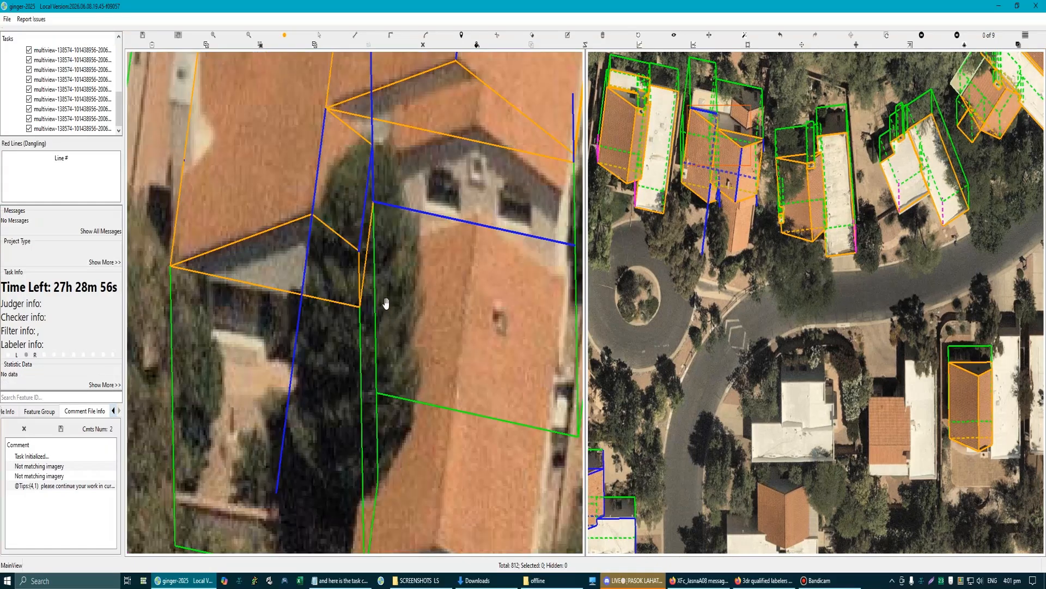
Step: Examine how the building's roof edges and front gables line up with the aerial imagery
{"action": "scroll", "coordinate": [382, 305], "scroll_direction": "down", "scroll_amount": 3}
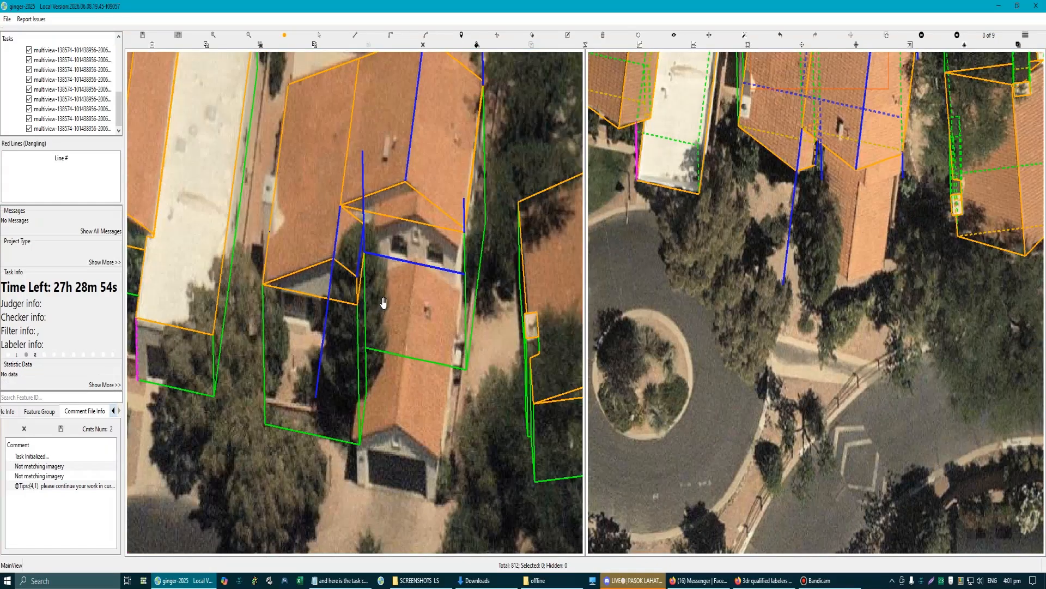
{"action": "left_click_drag", "start_coordinate": [404, 219], "coordinate": [380, 337]}
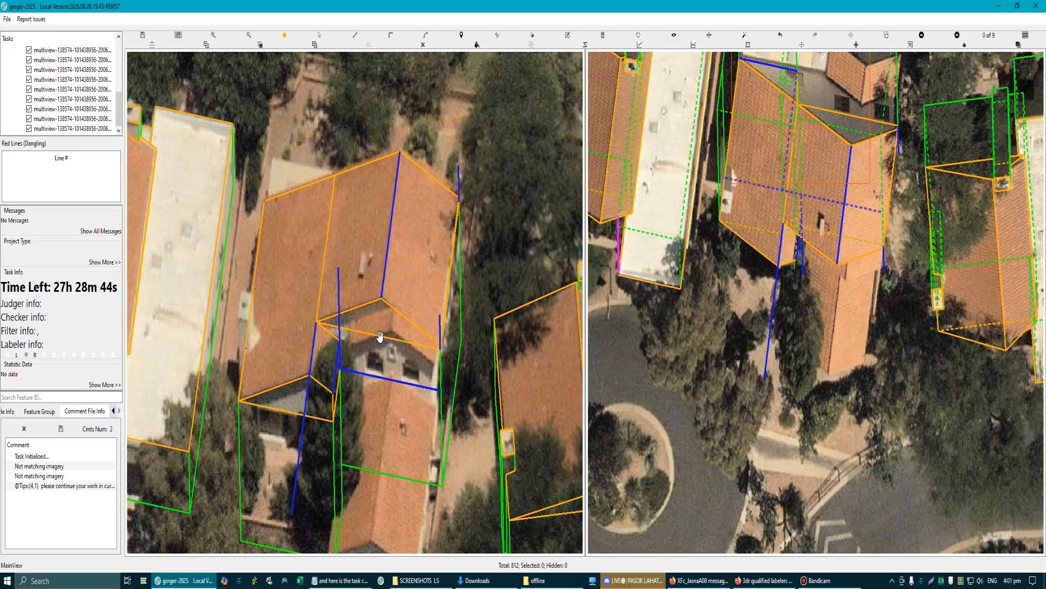
{"action": "left_click", "coordinate": [292, 277]}
{"action": "scroll", "coordinate": [292, 278], "scroll_direction": "down", "scroll_amount": 8}
{"action": "scroll", "coordinate": [305, 273], "scroll_direction": "up", "scroll_amount": 9}
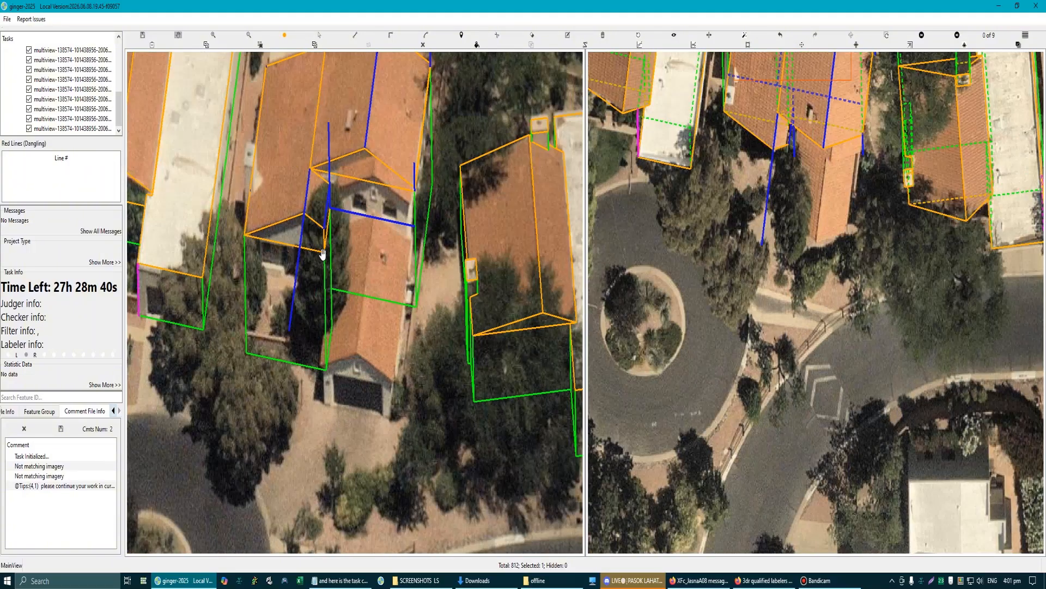
{"action": "left_click_drag", "start_coordinate": [321, 213], "coordinate": [354, 270]}
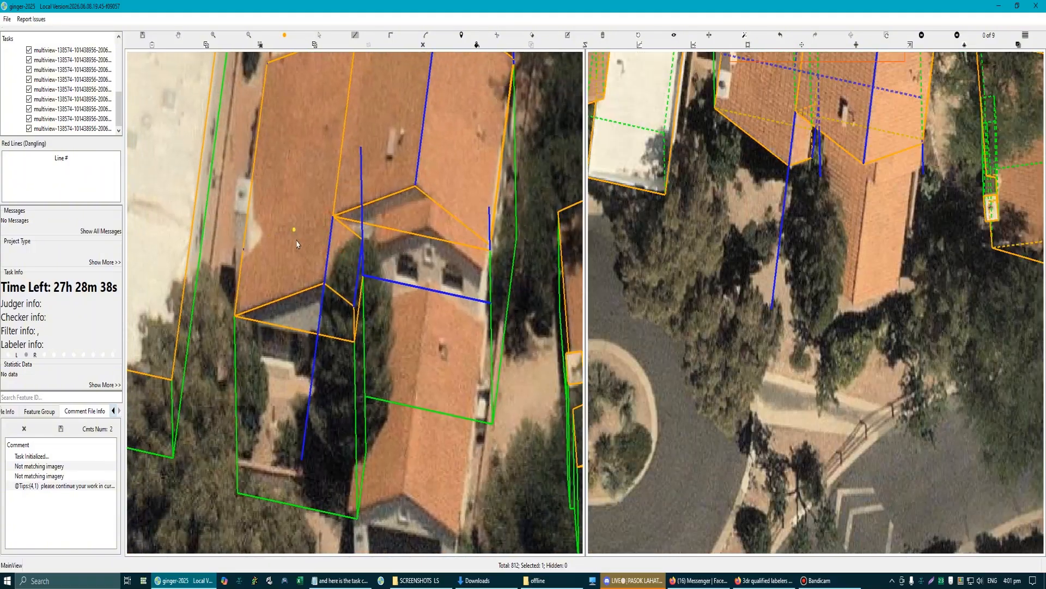
{"action": "key", "text": "Escape"}
{"action": "scroll", "coordinate": [298, 225], "scroll_direction": "up", "scroll_amount": 2}
{"action": "key", "text": "Escape"}
{"action": "scroll", "coordinate": [352, 247], "scroll_direction": "down", "scroll_amount": 1}
{"action": "scroll", "coordinate": [338, 253], "scroll_direction": "up", "scroll_amount": 1}
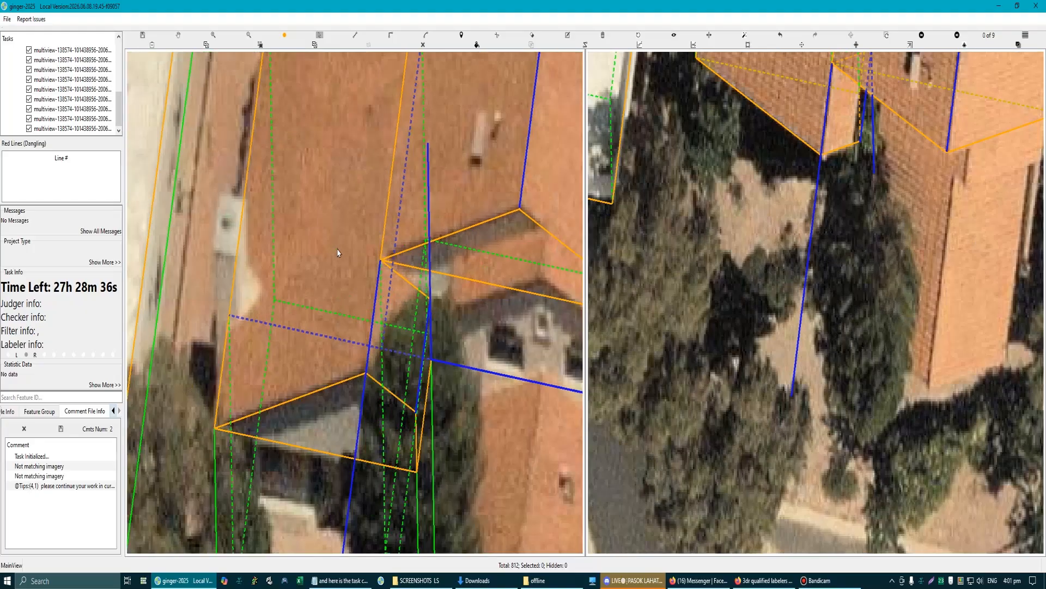
{"action": "left_click", "coordinate": [381, 261]}
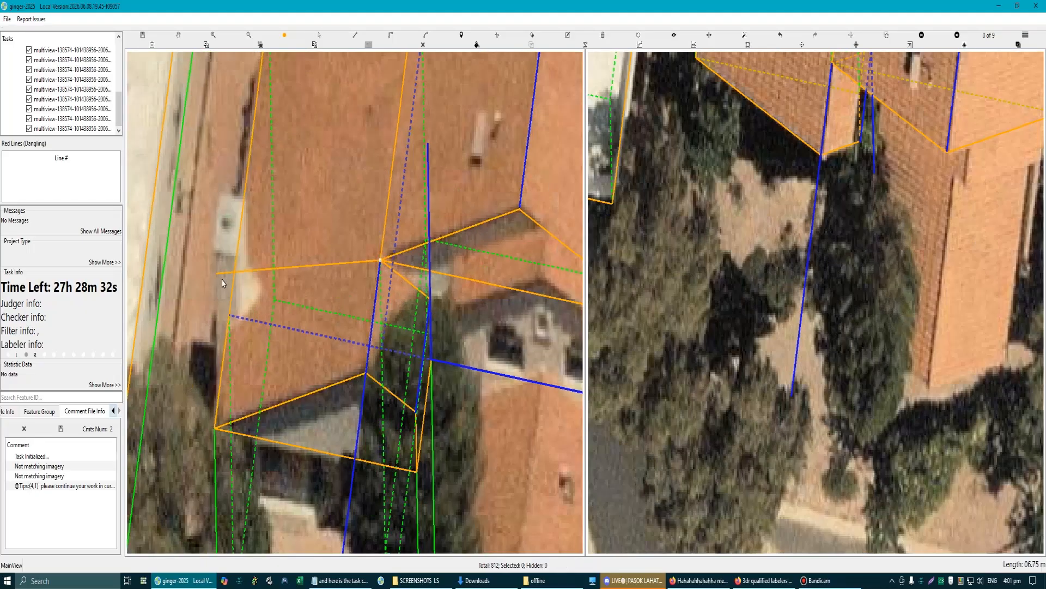
{"action": "left_click", "coordinate": [228, 315]}
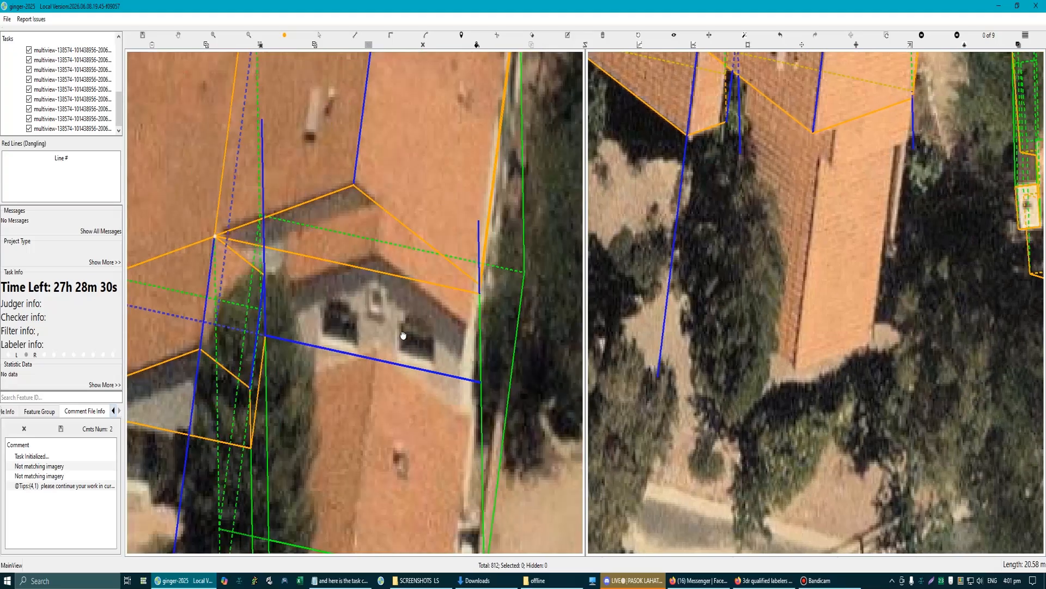
{"action": "left_click", "coordinate": [478, 382]}
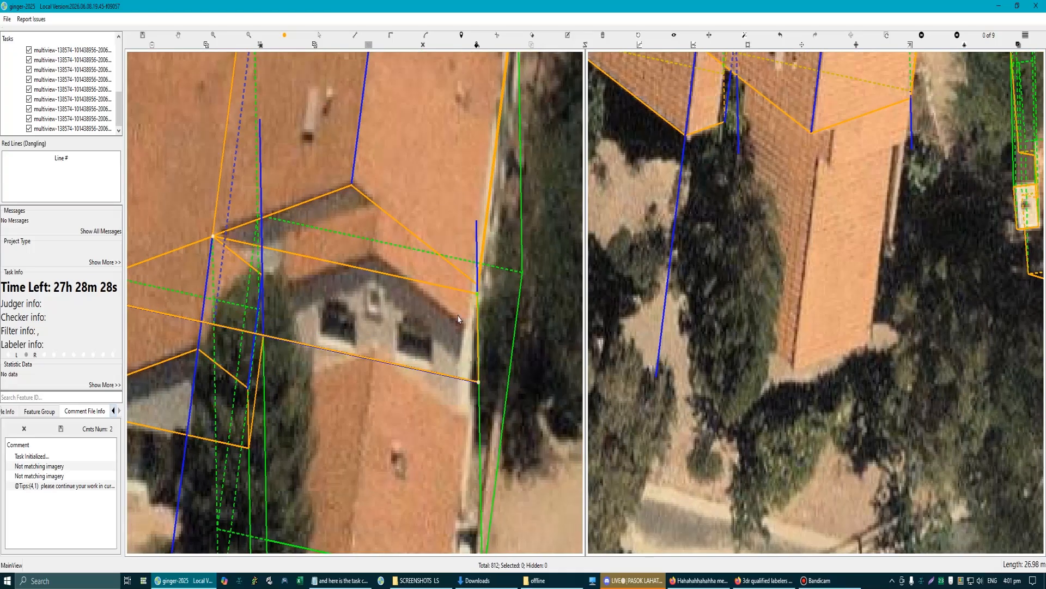
{"action": "key", "text": "Escape"}
Step: Pull the lower edge of the surface above the garage roof outward, parallel to itself, to the gable's eave line
{"action": "scroll", "coordinate": [360, 317], "scroll_direction": "down", "scroll_amount": 5}
{"action": "scroll", "coordinate": [320, 283], "scroll_direction": "up", "scroll_amount": 3}
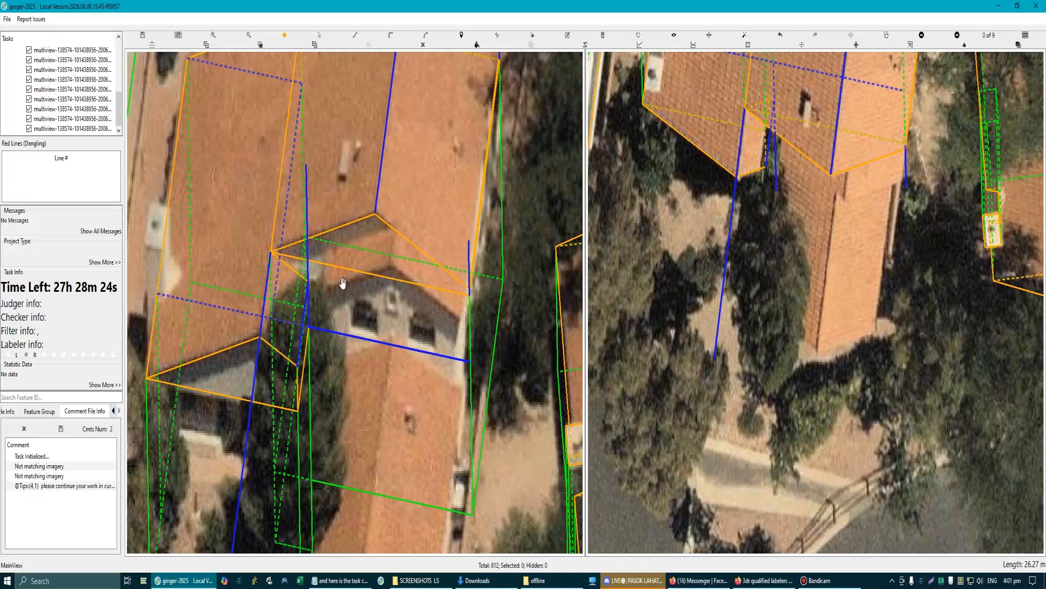
{"action": "left_click_drag", "start_coordinate": [361, 293], "coordinate": [357, 319]}
{"action": "key", "text": "s"}
{"action": "left_click", "coordinate": [322, 292]}
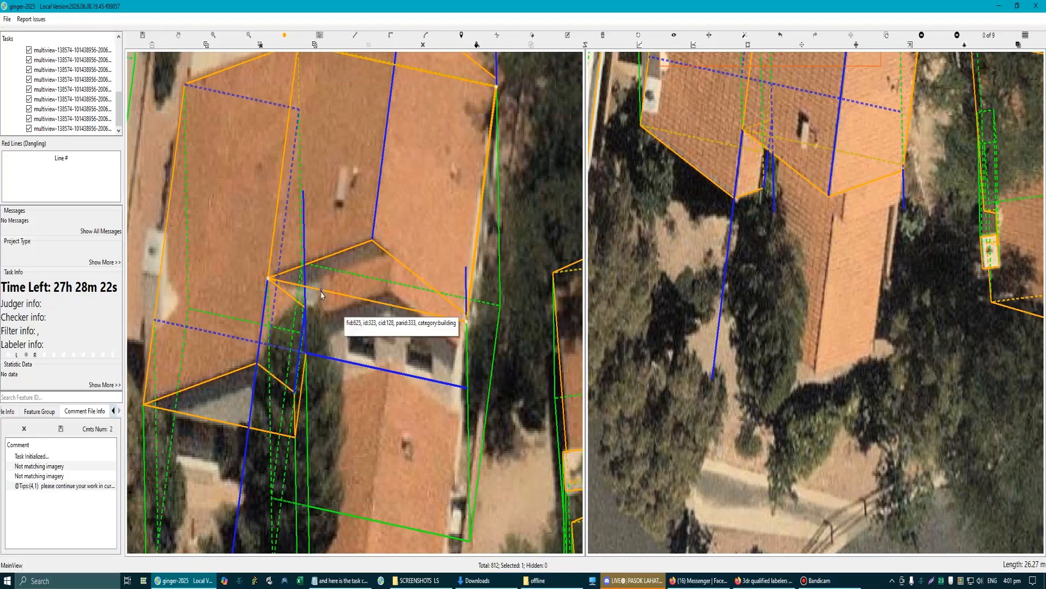
{"action": "left_click", "coordinate": [322, 296]}
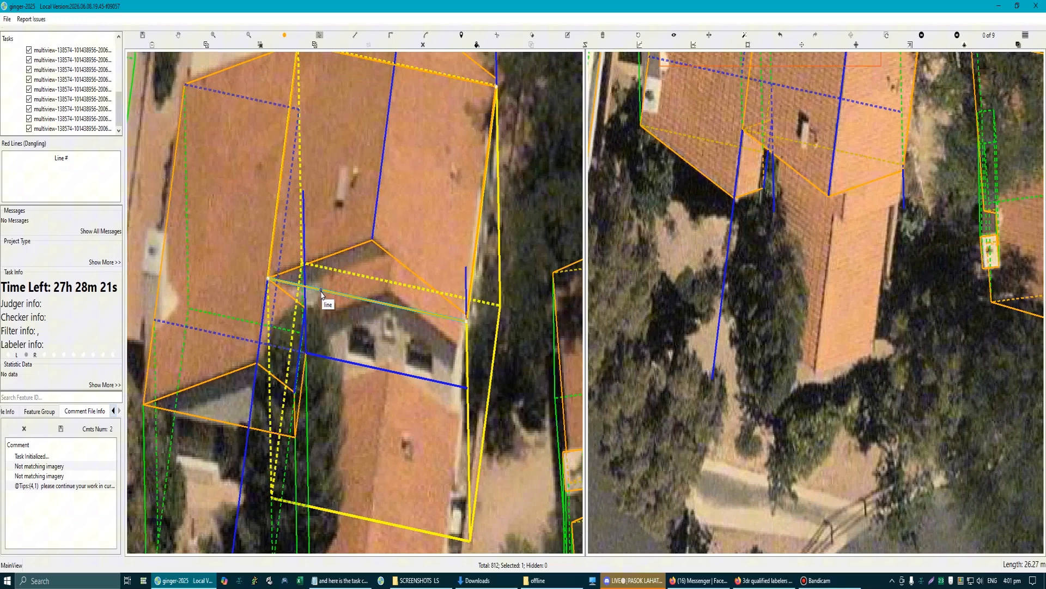
{"action": "scroll", "coordinate": [351, 305], "scroll_direction": "up", "scroll_amount": 2}
{"action": "left_click", "coordinate": [354, 297]}
{"action": "left_click_drag", "start_coordinate": [353, 297], "coordinate": [351, 334]}
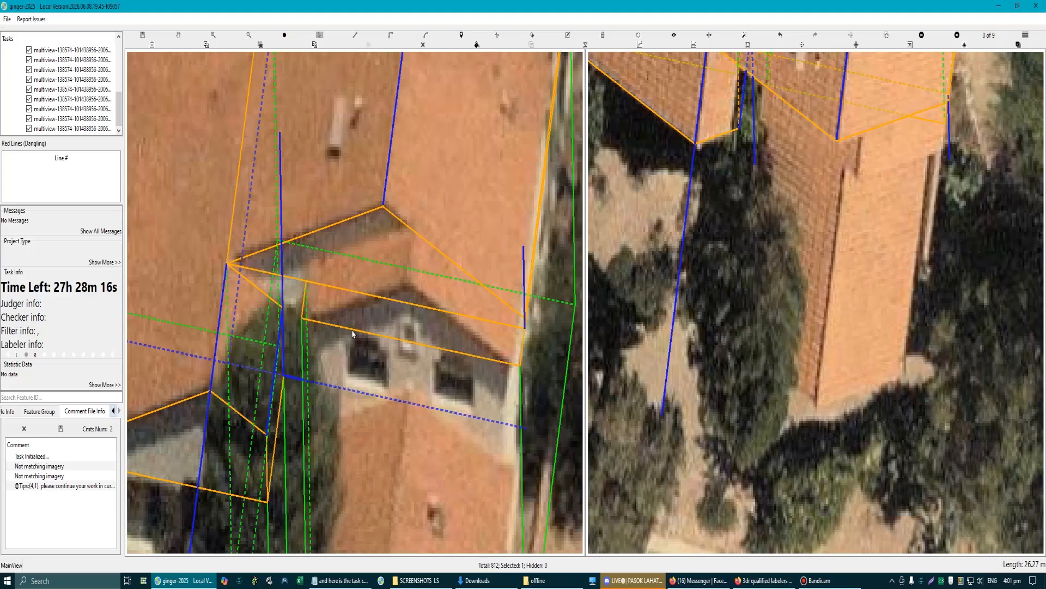
Step: Draw a short ridge line from the main roof's sloping edge to the apex of the gable above the garage
{"action": "scroll", "coordinate": [352, 333], "scroll_direction": "down", "scroll_amount": 2}
{"action": "scroll", "coordinate": [375, 274], "scroll_direction": "up", "scroll_amount": 4}
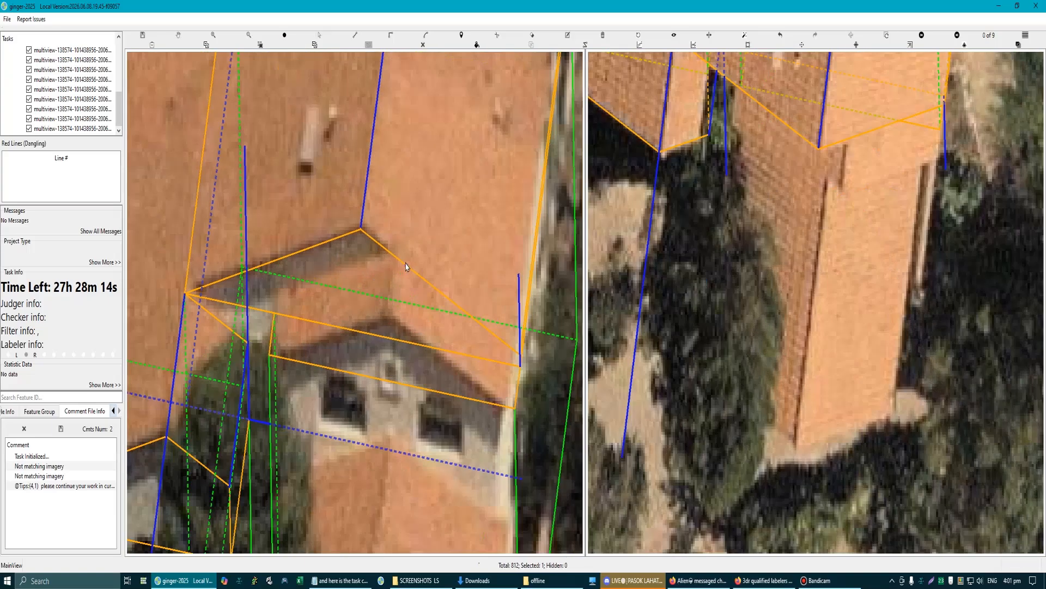
{"action": "left_click", "coordinate": [397, 261]}
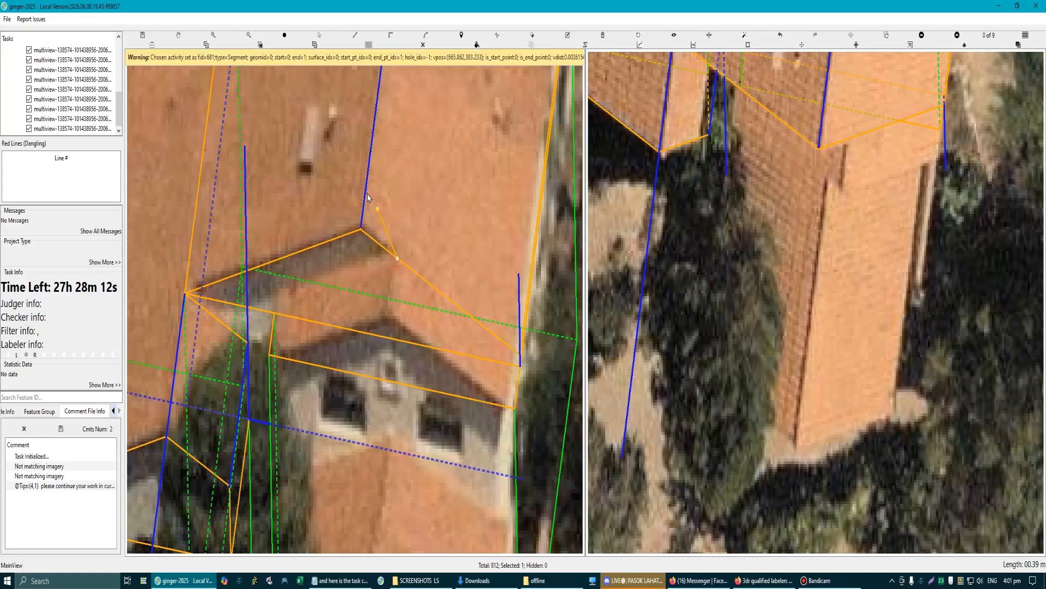
{"action": "left_click", "coordinate": [391, 314]}
{"action": "scroll", "coordinate": [428, 343], "scroll_direction": "down", "scroll_amount": 4}
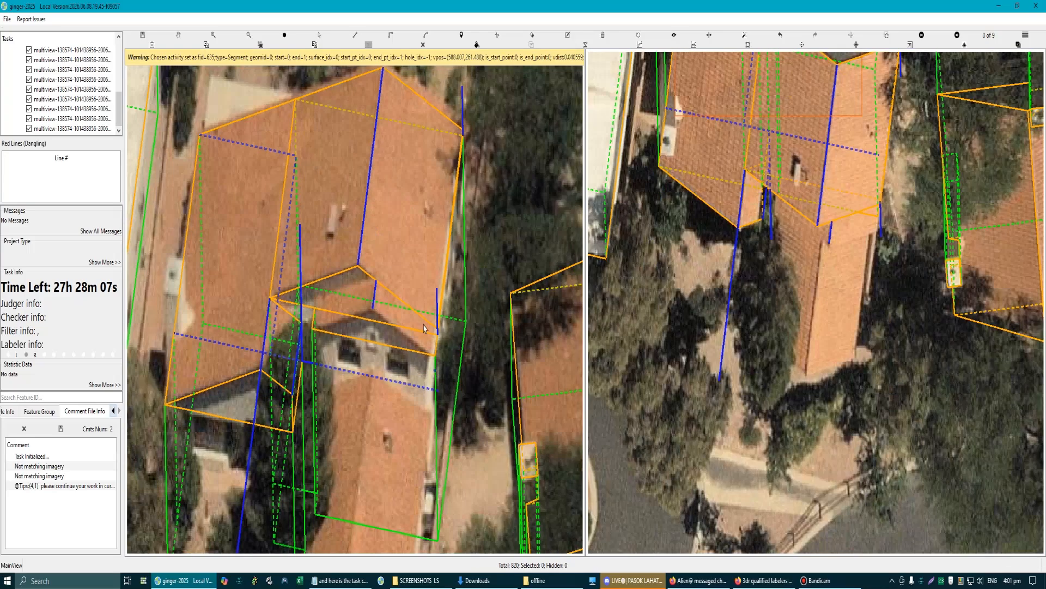
Step: Delete the triangular roof surface that spans the front of the gable above the garage
{"action": "scroll", "coordinate": [428, 337], "scroll_direction": "up", "scroll_amount": 3}
{"action": "key", "text": "l"}
{"action": "left_click", "coordinate": [258, 330]}
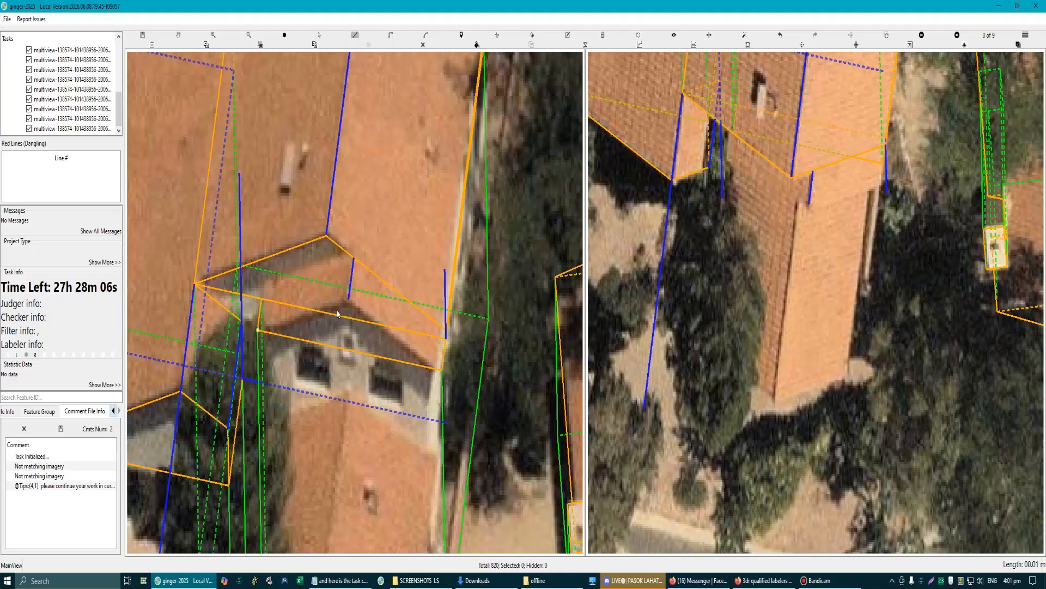
{"action": "key", "text": "Escape"}
{"action": "left_click", "coordinate": [326, 258]}
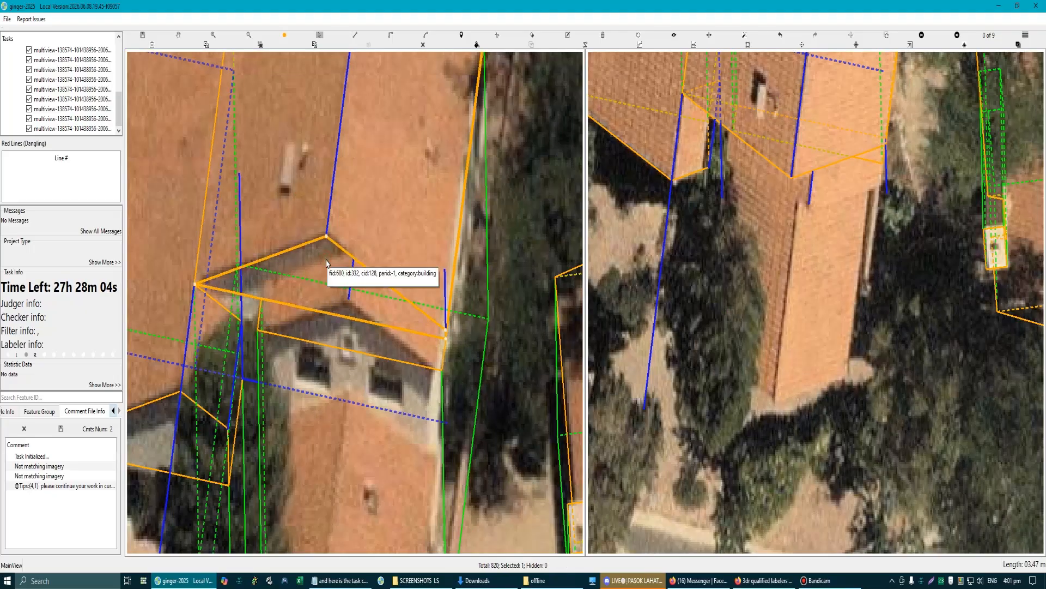
{"action": "key", "text": "Delete"}
Step: Draw a four-sided surface for the gable's left slope, between its ridge line and its left eave edge
{"action": "key", "text": "l"}
{"action": "left_click", "coordinate": [261, 298]}
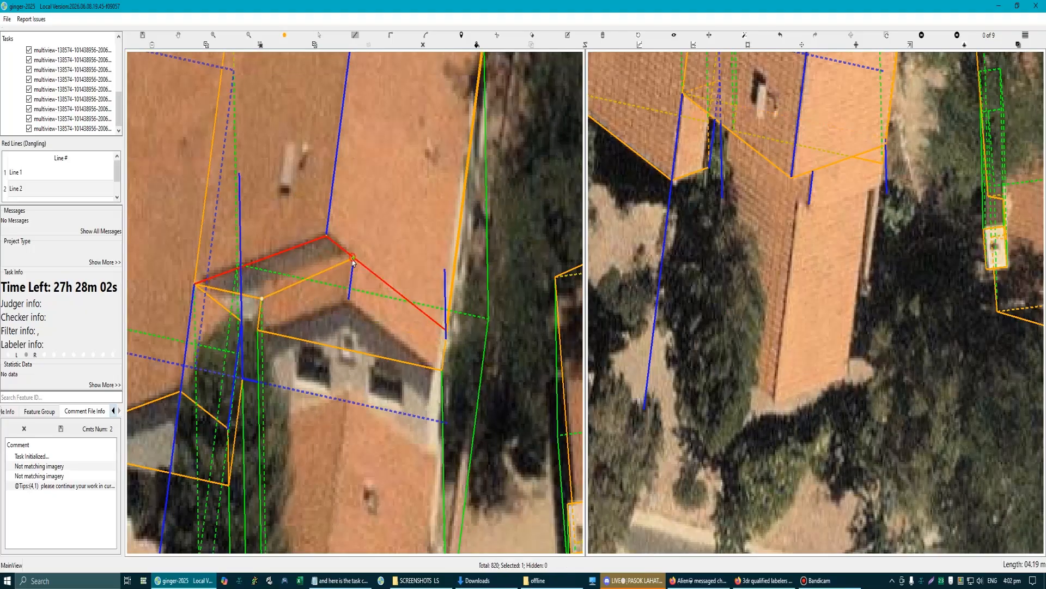
{"action": "left_click", "coordinate": [354, 258]}
{"action": "left_click", "coordinate": [349, 301]}
{"action": "left_click", "coordinate": [258, 330]}
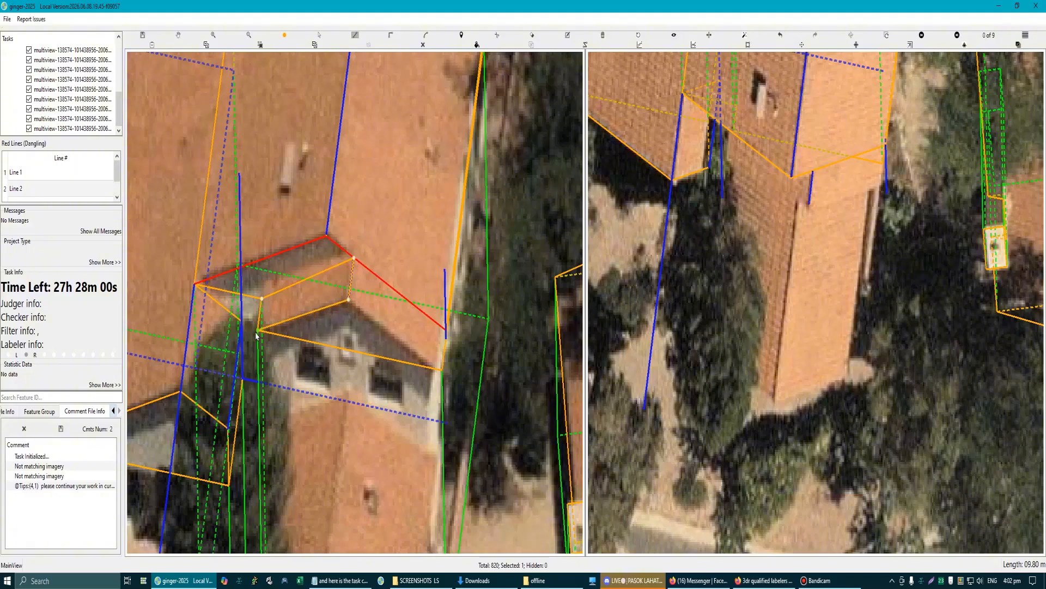
{"action": "key", "text": "Return"}
Step: Draw a surface filling the strip between the upper gable's sloping edge and the new left slope
{"action": "left_click", "coordinate": [196, 284]}
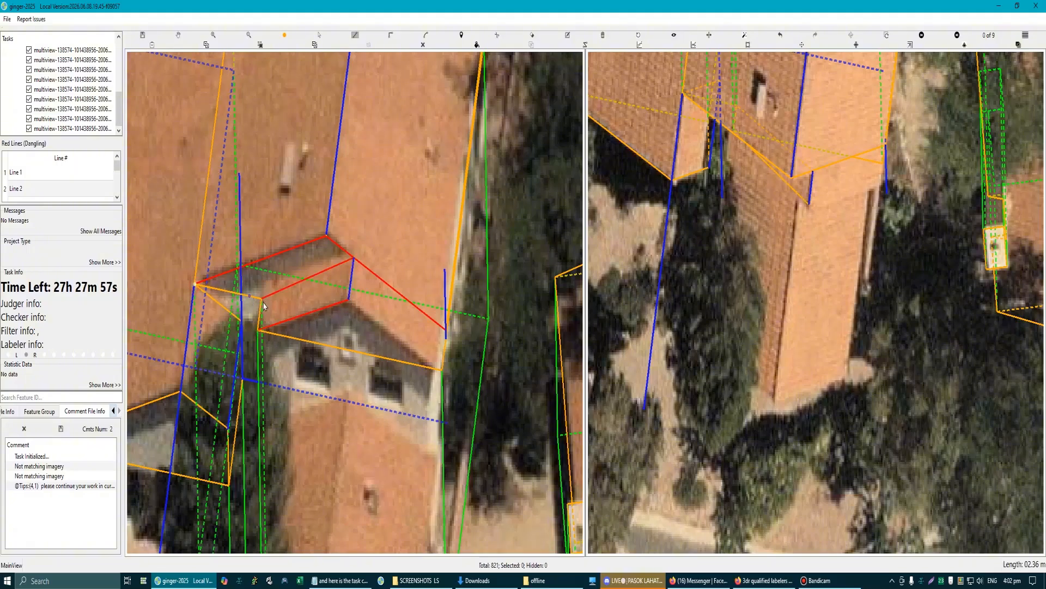
{"action": "left_click", "coordinate": [263, 299]}
{"action": "left_click", "coordinate": [353, 258]}
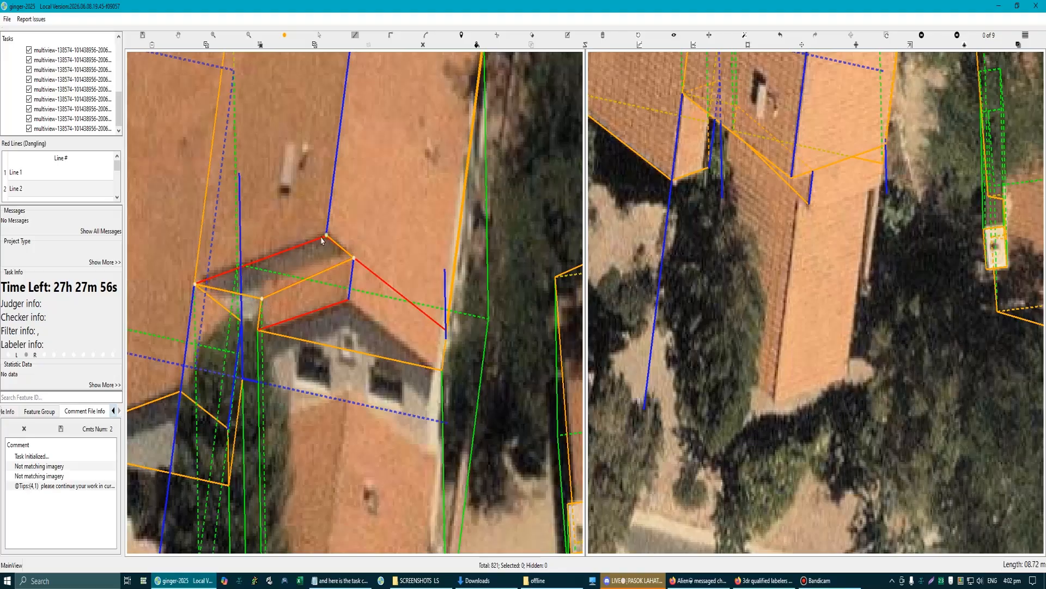
{"action": "key", "text": "Return"}
Step: Hide the imagery and draw a guide line about 3 m long upward from the gable's right eave corner
{"action": "left_click_drag", "start_coordinate": [379, 288], "coordinate": [322, 246]}
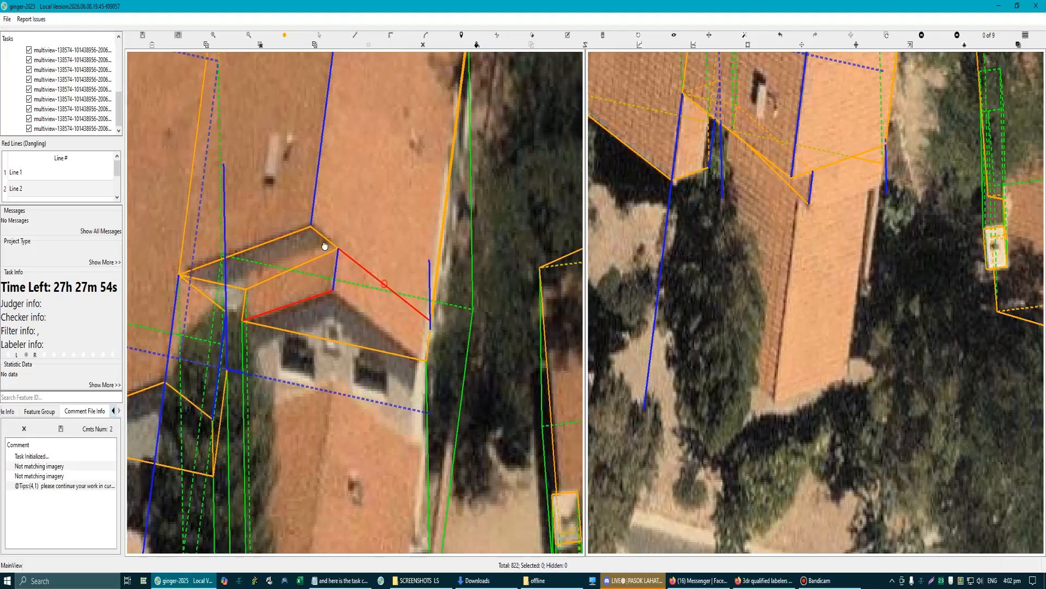
{"action": "scroll", "coordinate": [357, 257], "scroll_direction": "up", "scroll_amount": 2}
{"action": "key", "text": "Escape"}
{"action": "key", "text": "h"}
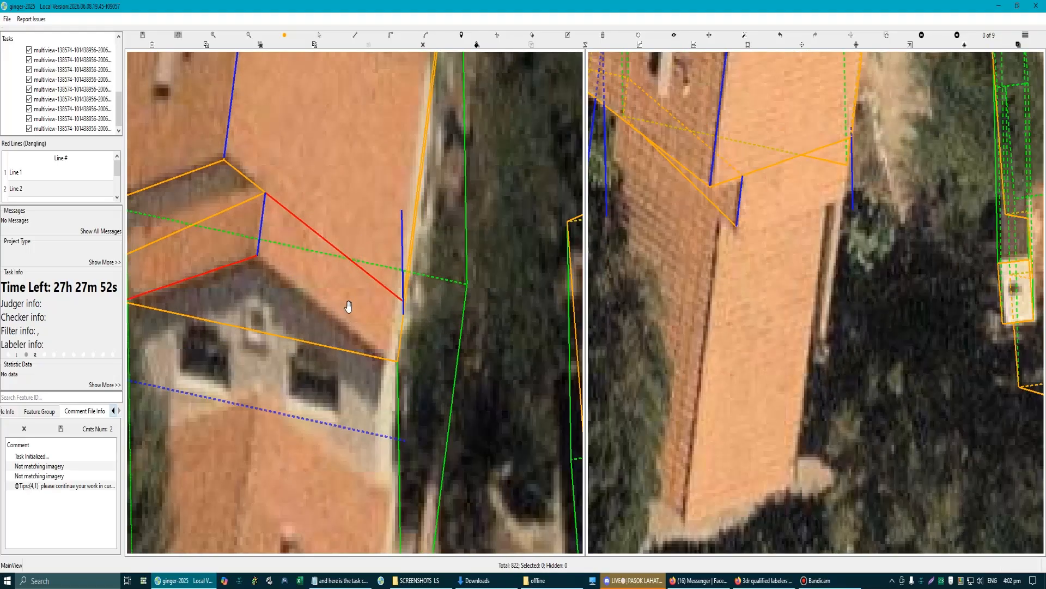
{"action": "mouse_move", "coordinate": [348, 306]}
{"action": "left_mouse_down"}
{"action": "mouse_move", "coordinate": [325, 303]}
{"action": "mouse_move", "coordinate": [332, 309]}
{"action": "left_mouse_up"}
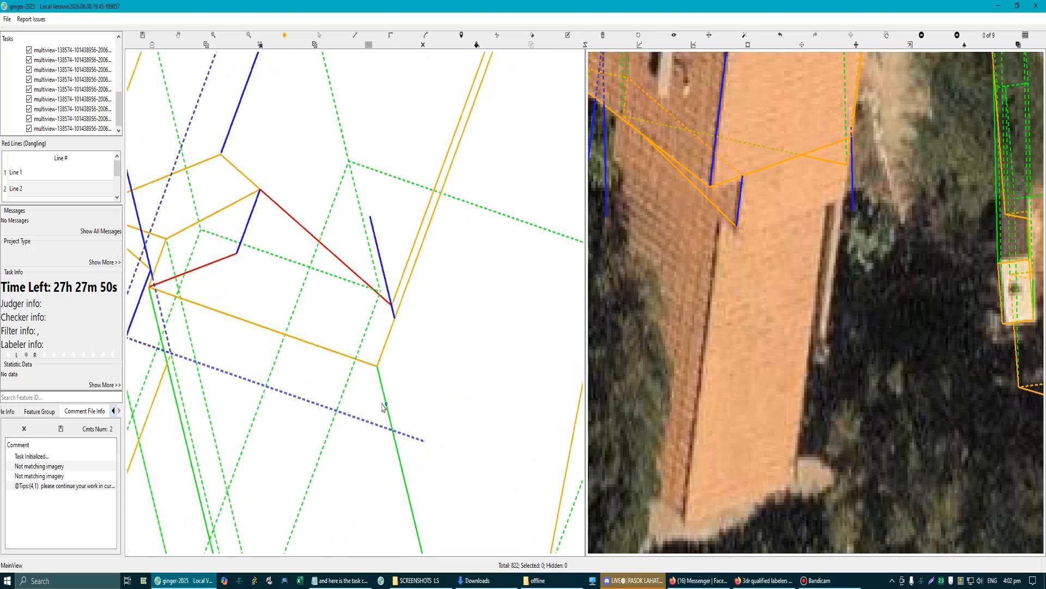
{"action": "left_click", "coordinate": [380, 381]}
{"action": "key", "text": "l"}
{"action": "left_click", "coordinate": [377, 365]}
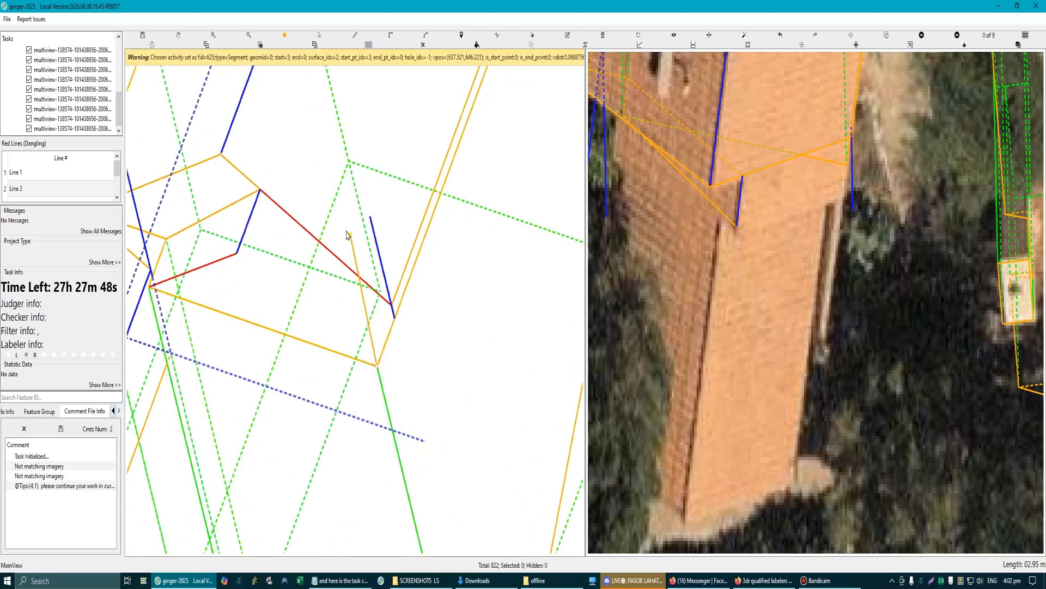
{"action": "left_click", "coordinate": [343, 227]}
{"action": "key", "text": "Return"}
Step: Draw a line about 1.12 m long from the main roof's right corner to the guide line, parallel to the eave edge
{"action": "scroll", "coordinate": [398, 325], "scroll_direction": "up", "scroll_amount": 2}
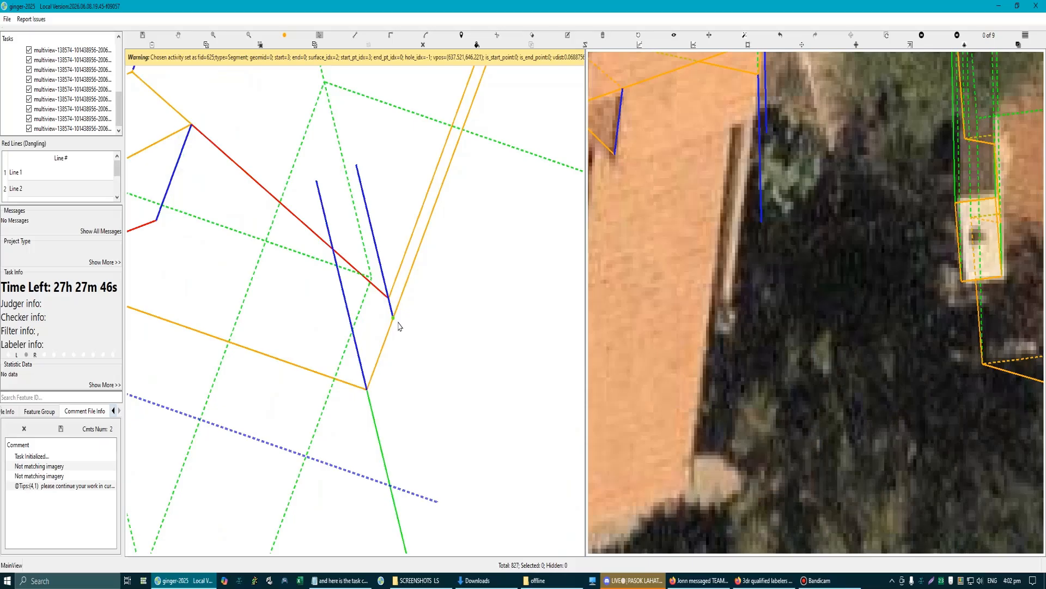
{"action": "left_click", "coordinate": [396, 281]}
{"action": "key", "text": "l"}
{"action": "left_click", "coordinate": [388, 297]}
{"action": "left_click", "coordinate": [362, 370]}
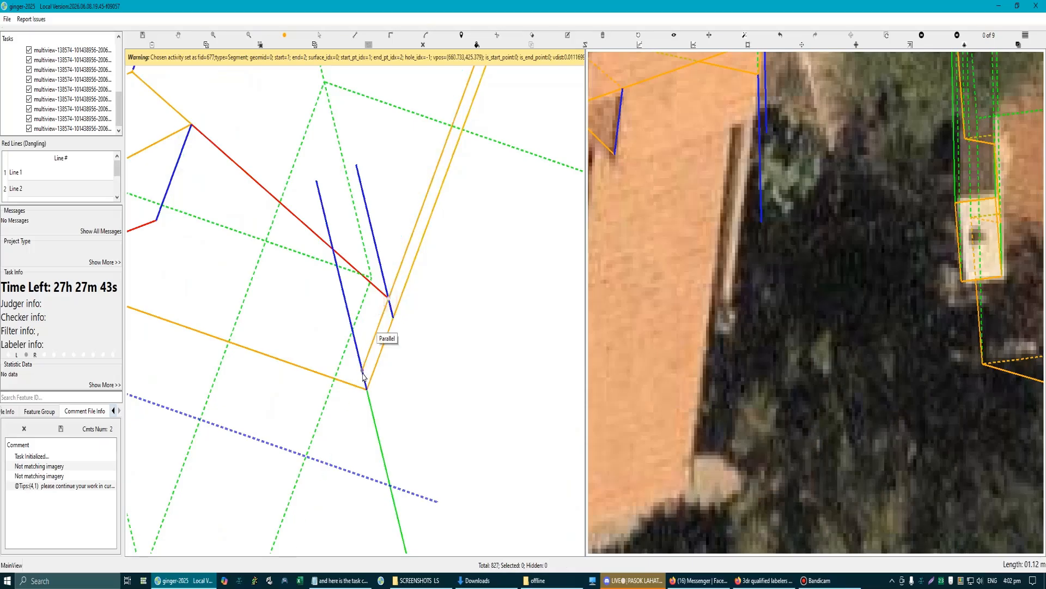
{"action": "key", "text": "Return"}
Step: Draw a narrow four-sided surface between the short parallel line and the outer edge at the right eave corner
{"action": "scroll", "coordinate": [392, 315], "scroll_direction": "up", "scroll_amount": 3}
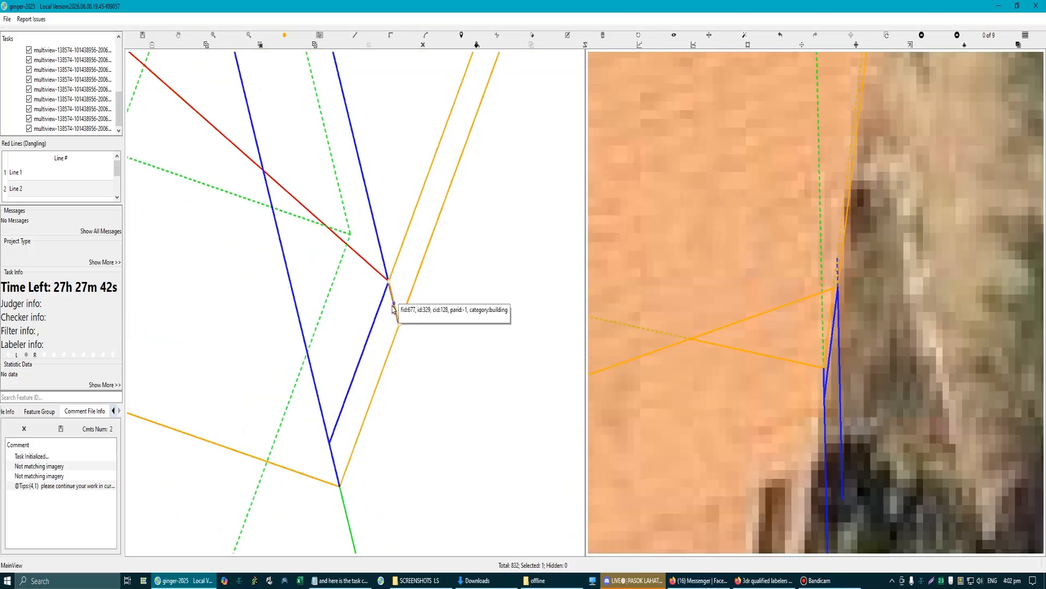
{"action": "key", "text": "l"}
{"action": "left_click", "coordinate": [388, 282]}
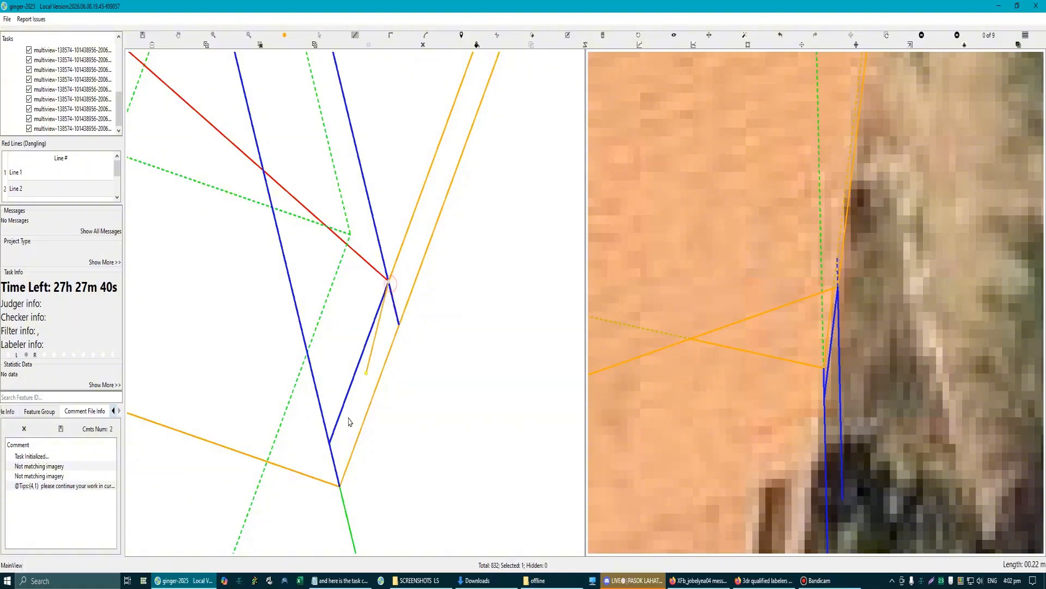
{"action": "left_click", "coordinate": [329, 443]}
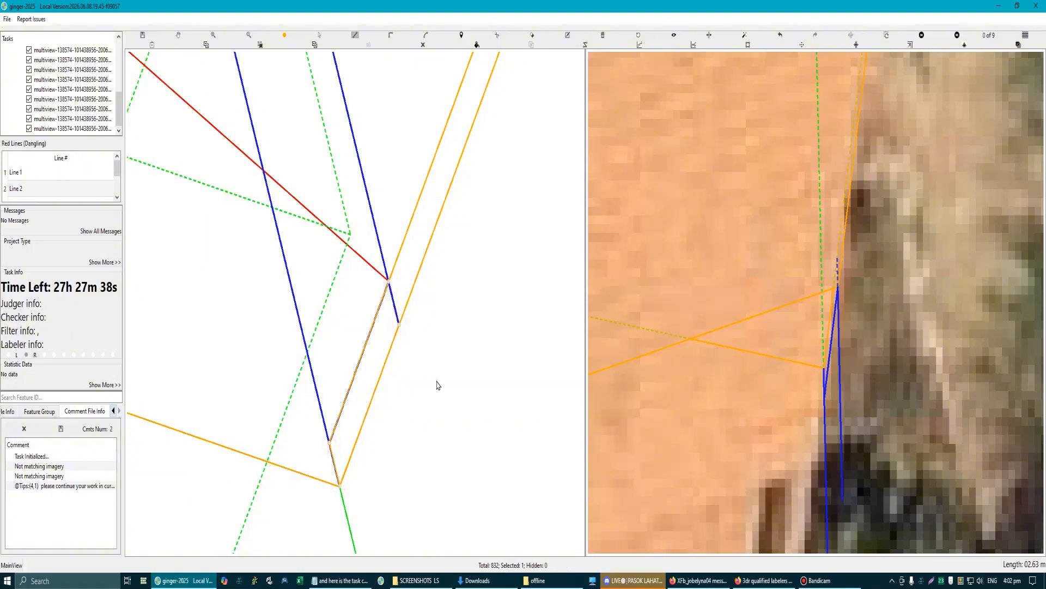
{"action": "key", "text": "Return"}
Step: Reshape the right roof slope's front edge so it runs through both ends of the gable's ridge line
{"action": "scroll", "coordinate": [437, 392], "scroll_direction": "down", "scroll_amount": 4}
{"action": "scroll", "coordinate": [329, 301], "scroll_direction": "up", "scroll_amount": 2}
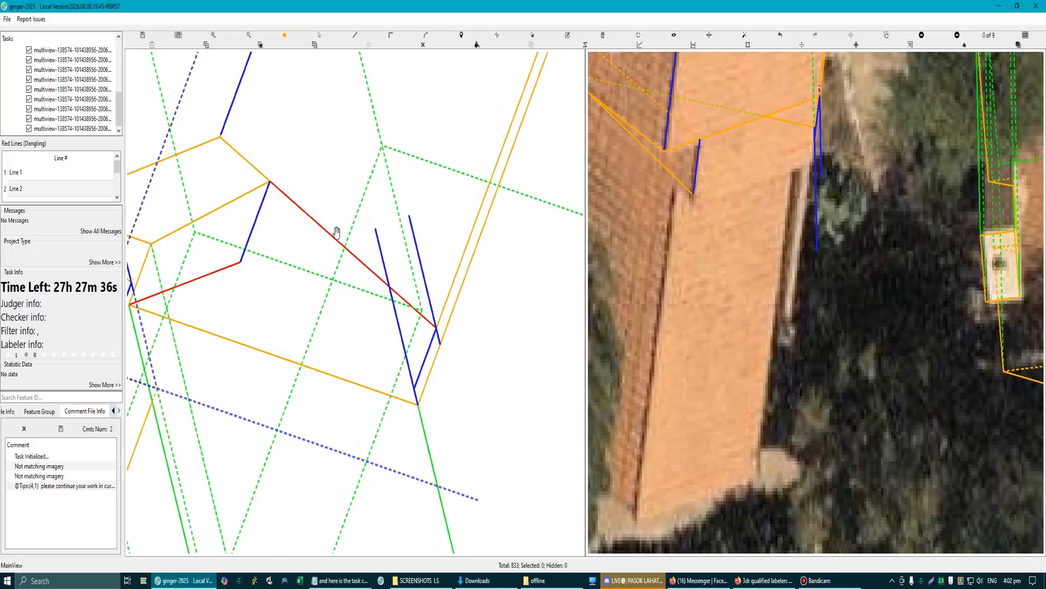
{"action": "key", "text": "s"}
{"action": "left_click", "coordinate": [307, 215]}
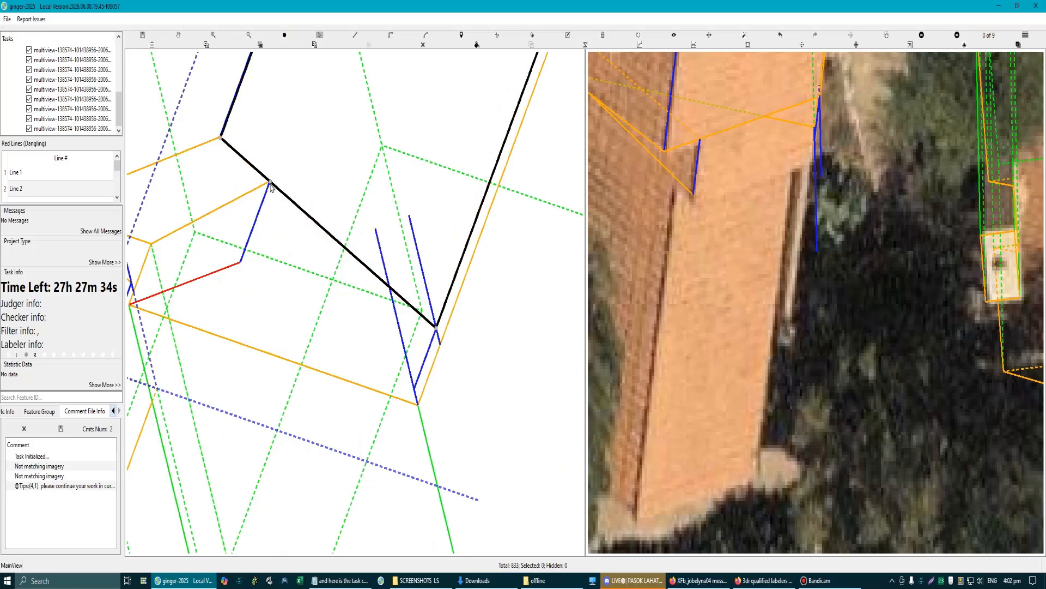
{"action": "left_click", "coordinate": [314, 222]}
{"action": "left_click_drag", "start_coordinate": [309, 216], "coordinate": [240, 263]}
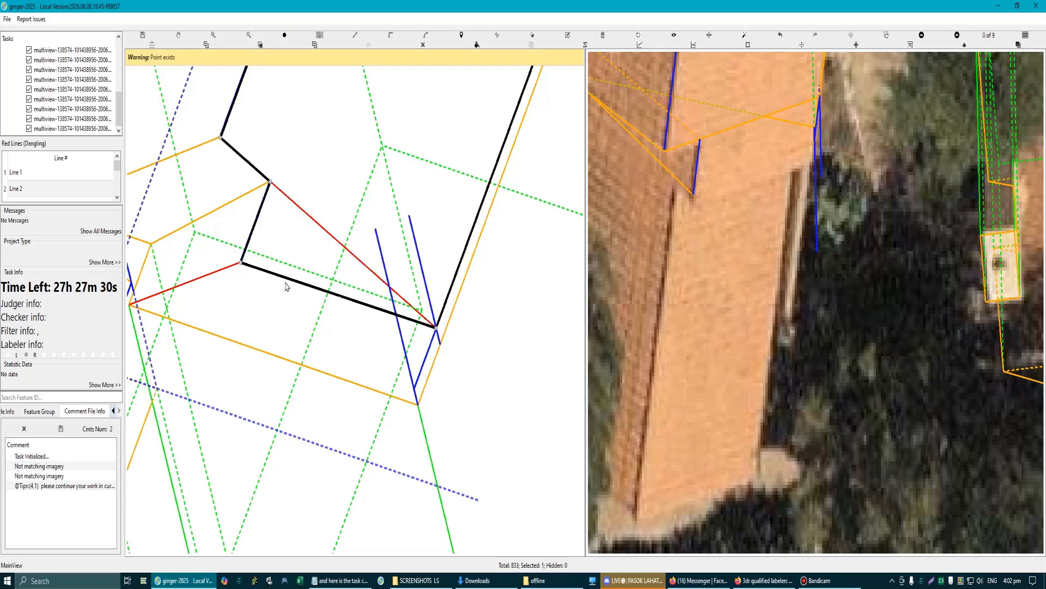
{"action": "left_click", "coordinate": [289, 283]}
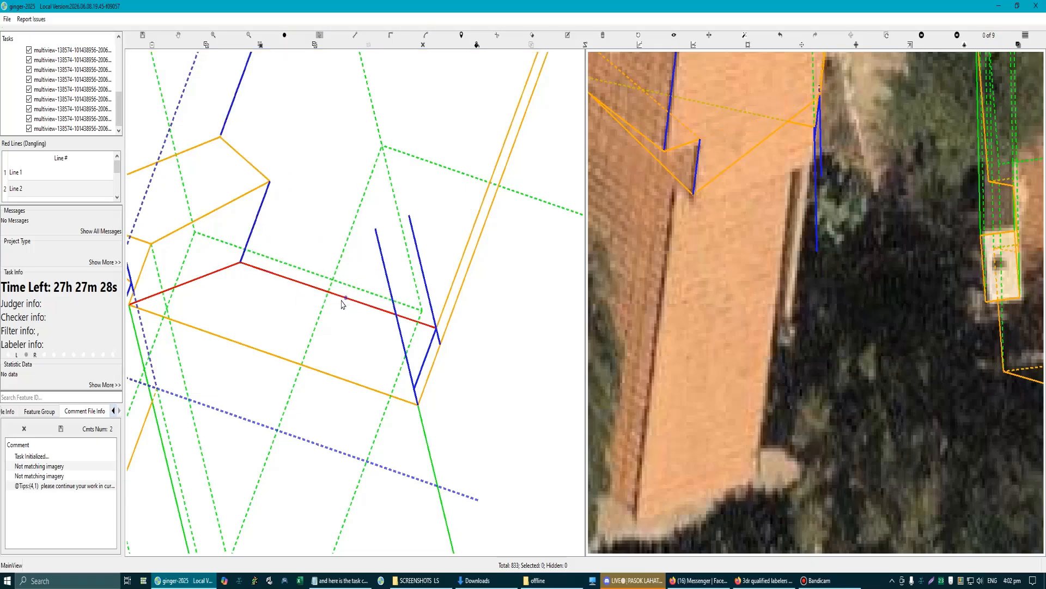
Step: Extend the right slope's front edge to the narrow strip's lower corner and remove the stray vertex near the gable apex
{"action": "left_click", "coordinate": [343, 303]}
{"action": "left_click_drag", "start_coordinate": [337, 297], "coordinate": [431, 388]}
{"action": "left_click", "coordinate": [364, 316]}
{"action": "key", "text": "space"}
{"action": "left_click_drag", "start_coordinate": [269, 297], "coordinate": [351, 262]}
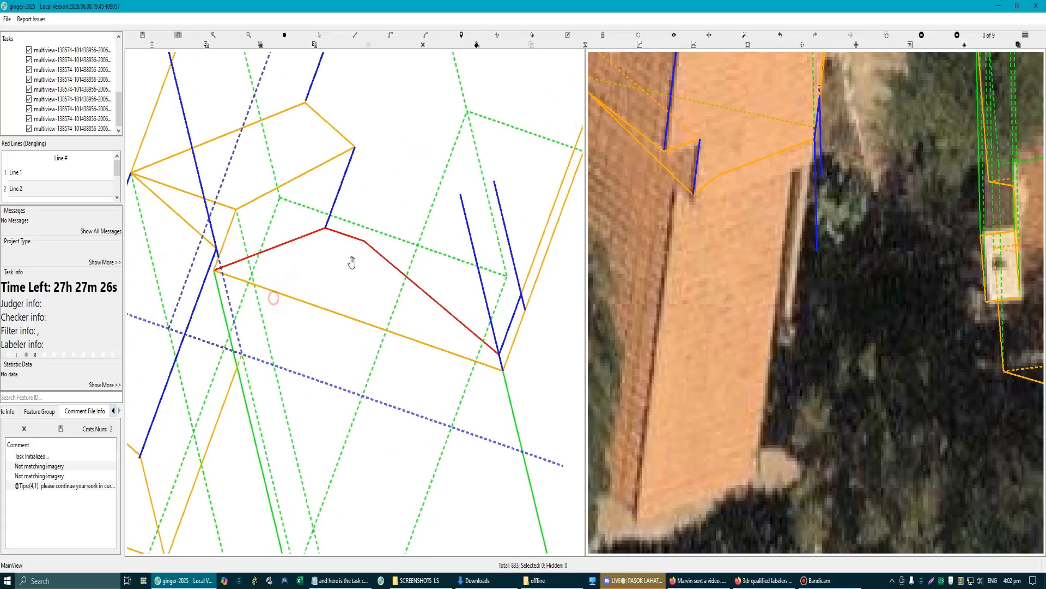
{"action": "left_click", "coordinate": [370, 249]}
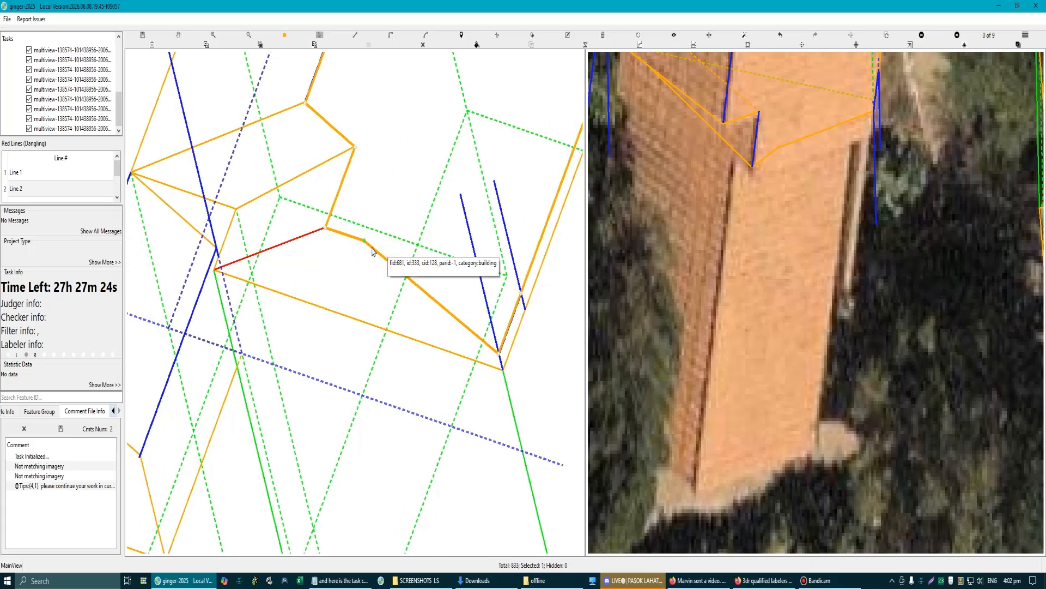
{"action": "left_click", "coordinate": [318, 283]}
Step: Draw a surface across the gable front along both sloping edges and the eave line
{"action": "left_click", "coordinate": [326, 229]}
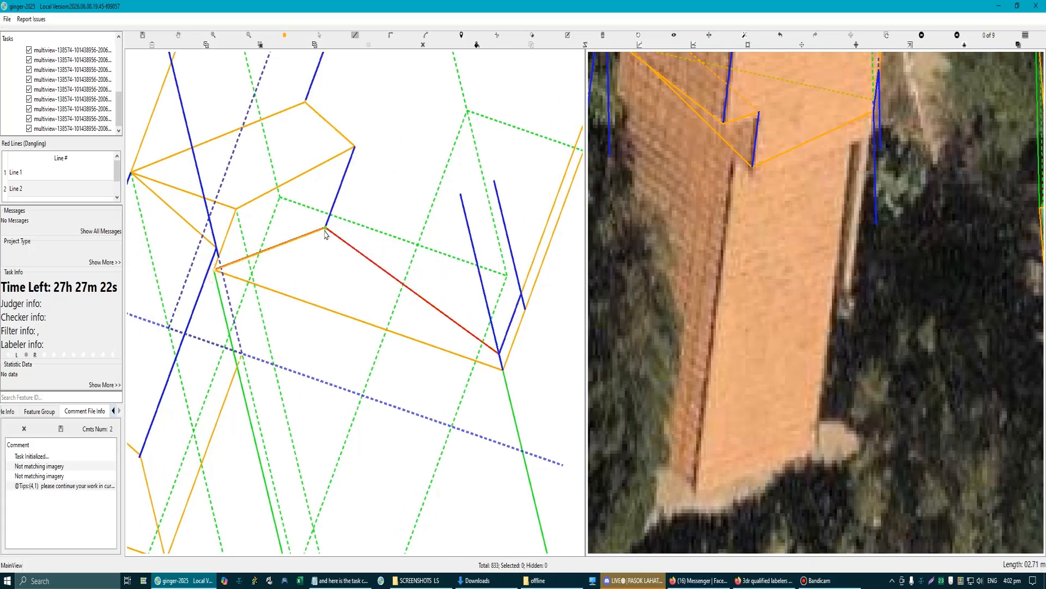
{"action": "left_click", "coordinate": [498, 354]}
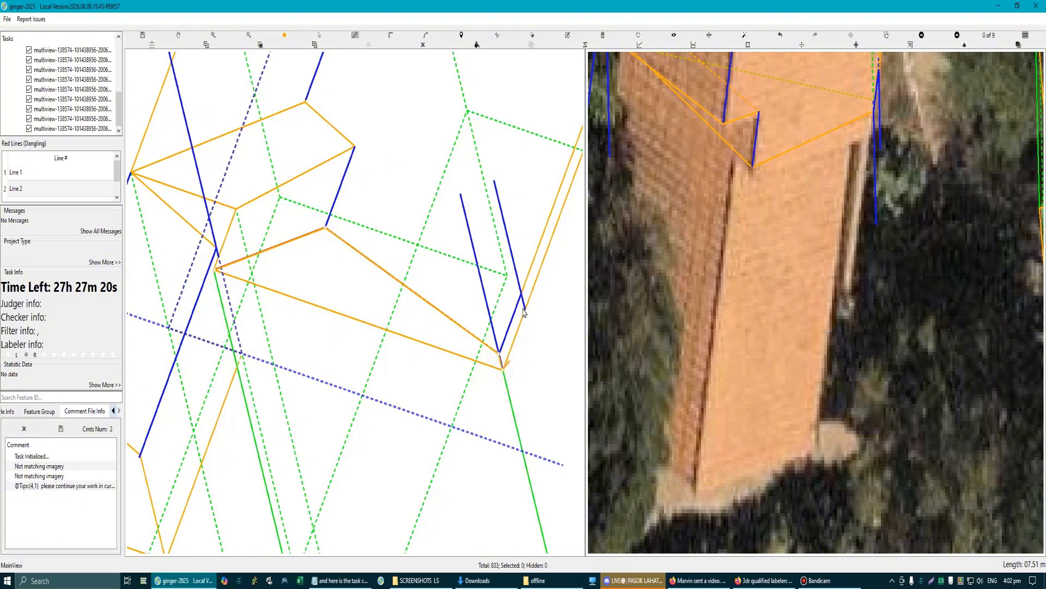
{"action": "right_click", "coordinate": [475, 369]}
{"action": "scroll", "coordinate": [476, 369], "scroll_direction": "down", "scroll_amount": 2}
{"action": "key", "text": "Escape"}
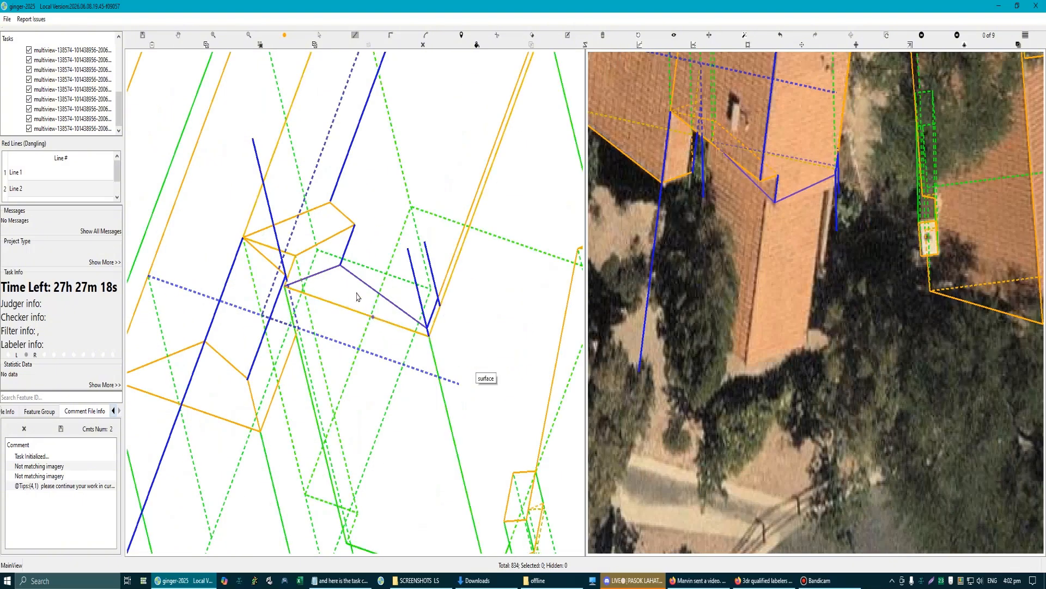
{"action": "left_click", "coordinate": [352, 294]}
{"action": "key", "text": "h"}
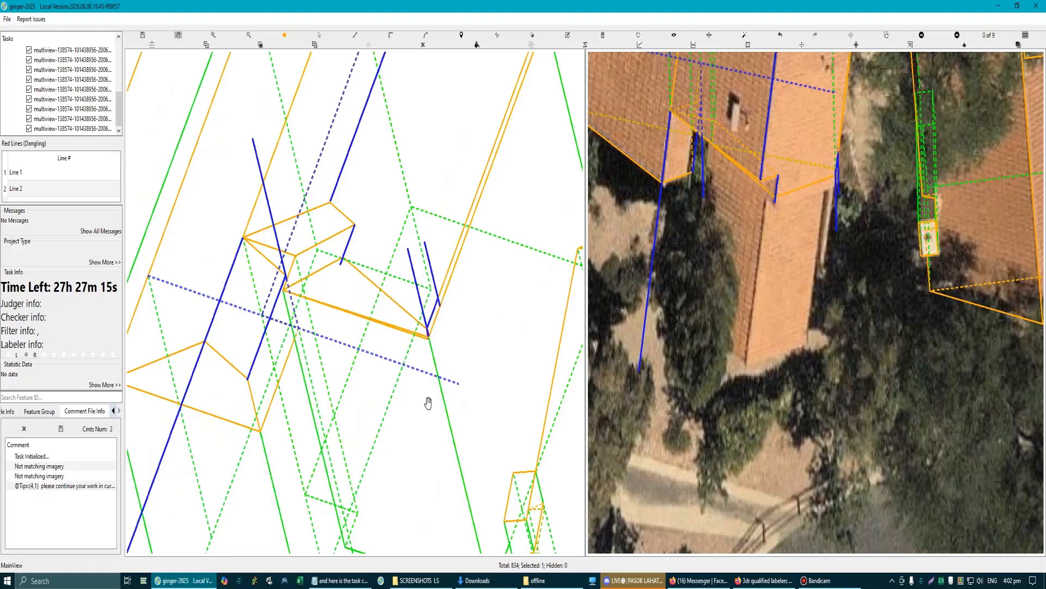
Step: Examine how the reworked gable lines up with the imagery in both views and compare it with the neighbouring houses
{"action": "scroll", "coordinate": [417, 401], "scroll_direction": "down", "scroll_amount": 3}
{"action": "key", "text": "Escape"}
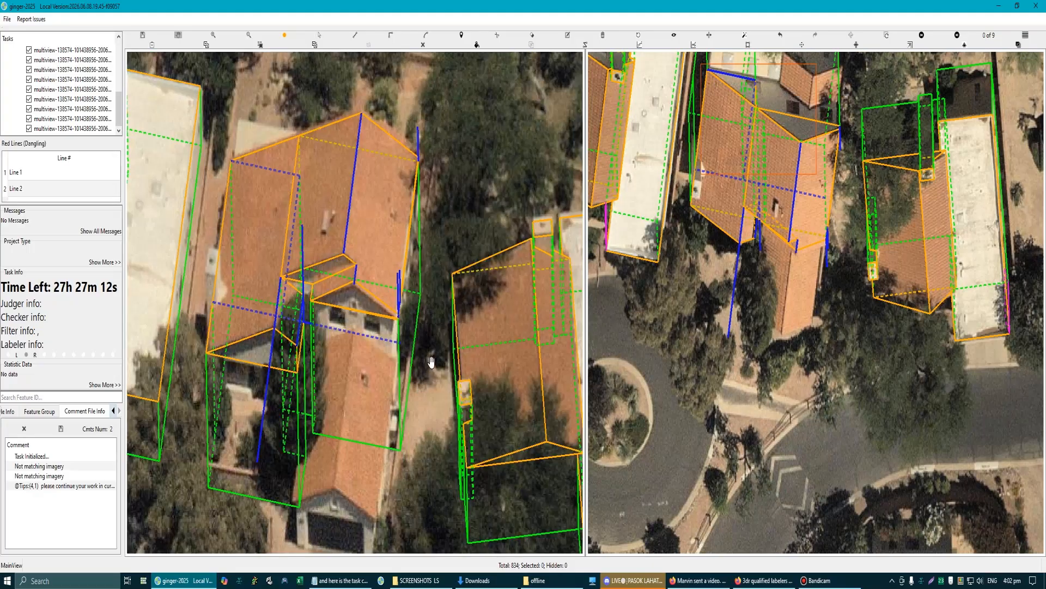
{"action": "scroll", "coordinate": [414, 348], "scroll_direction": "down", "scroll_amount": 3}
{"action": "scroll", "coordinate": [399, 313], "scroll_direction": "up", "scroll_amount": 4}
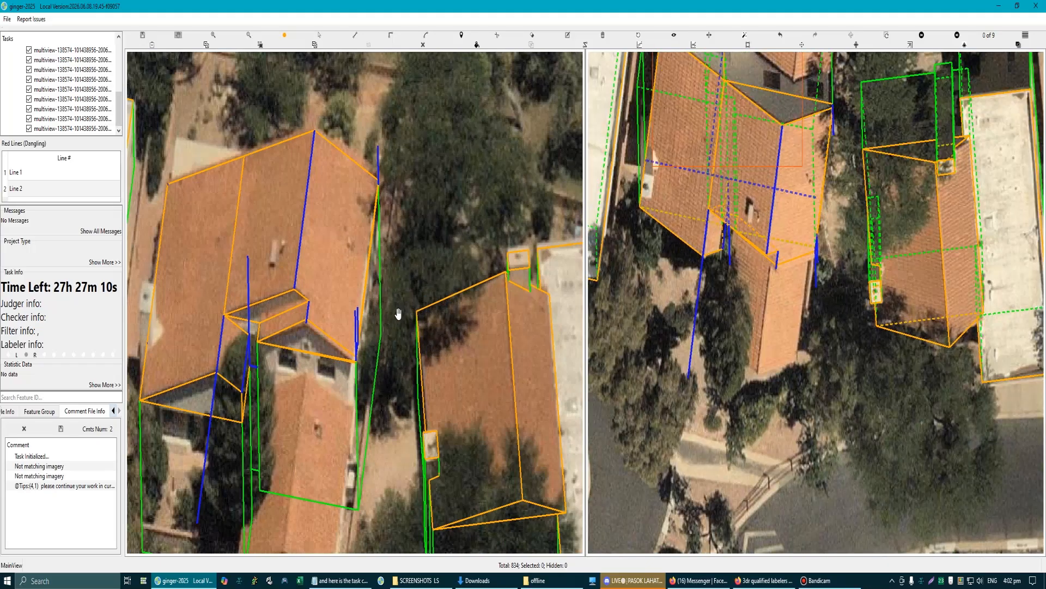
{"action": "scroll", "coordinate": [359, 338], "scroll_direction": "down", "scroll_amount": 3}
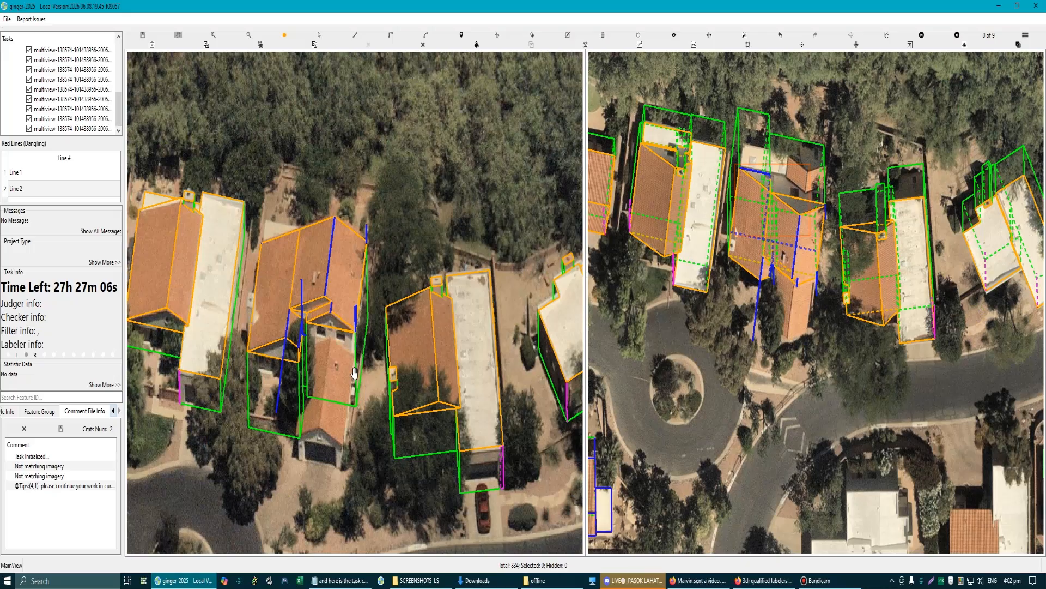
{"action": "scroll", "coordinate": [361, 442], "scroll_direction": "down", "scroll_amount": 3}
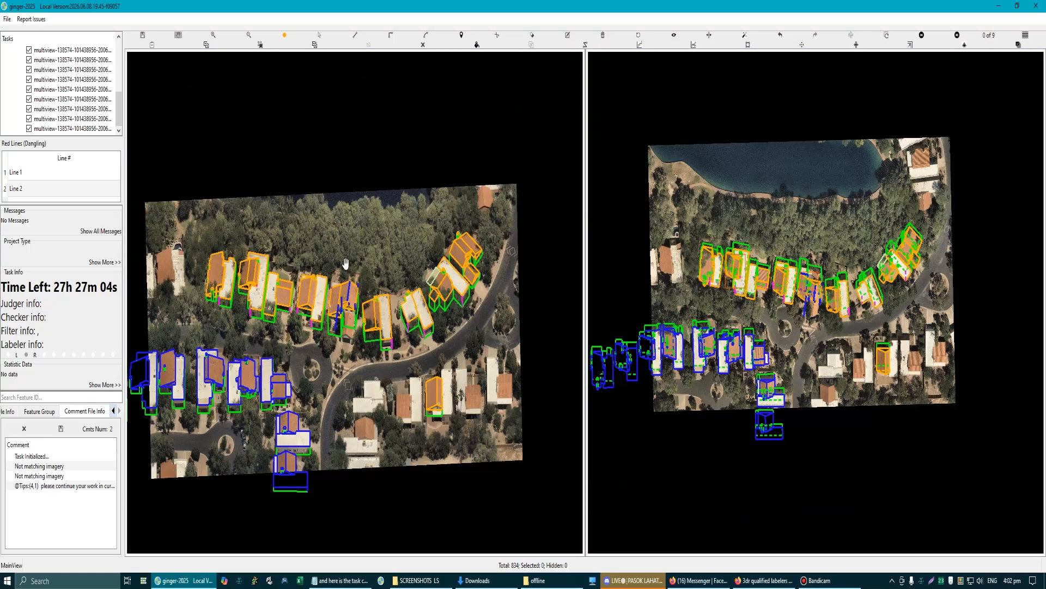
{"action": "scroll", "coordinate": [319, 355], "scroll_direction": "up", "scroll_amount": 2}
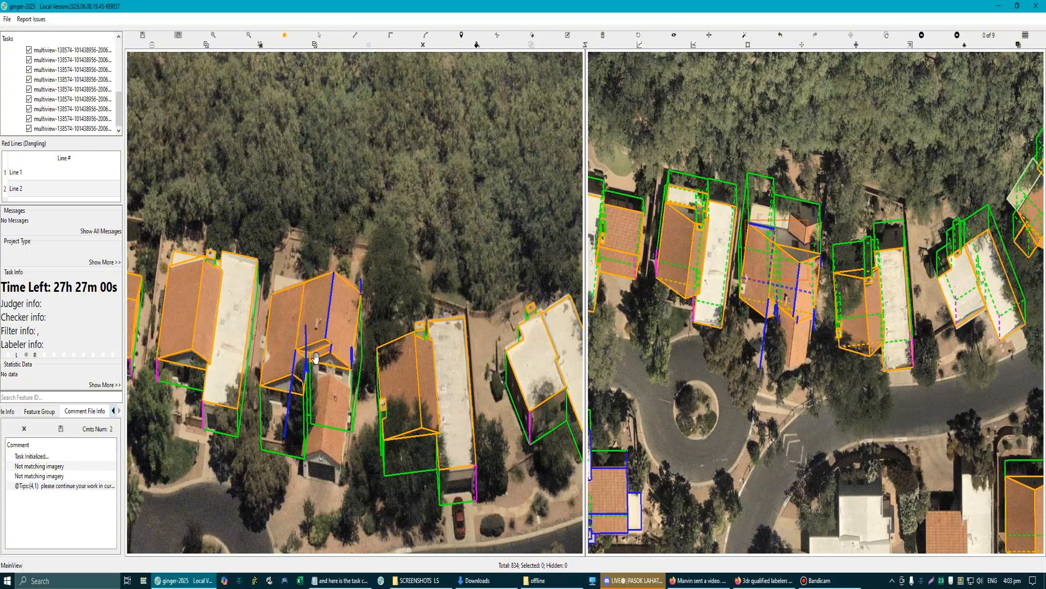
{"action": "scroll", "coordinate": [317, 374], "scroll_direction": "up", "scroll_amount": 4}
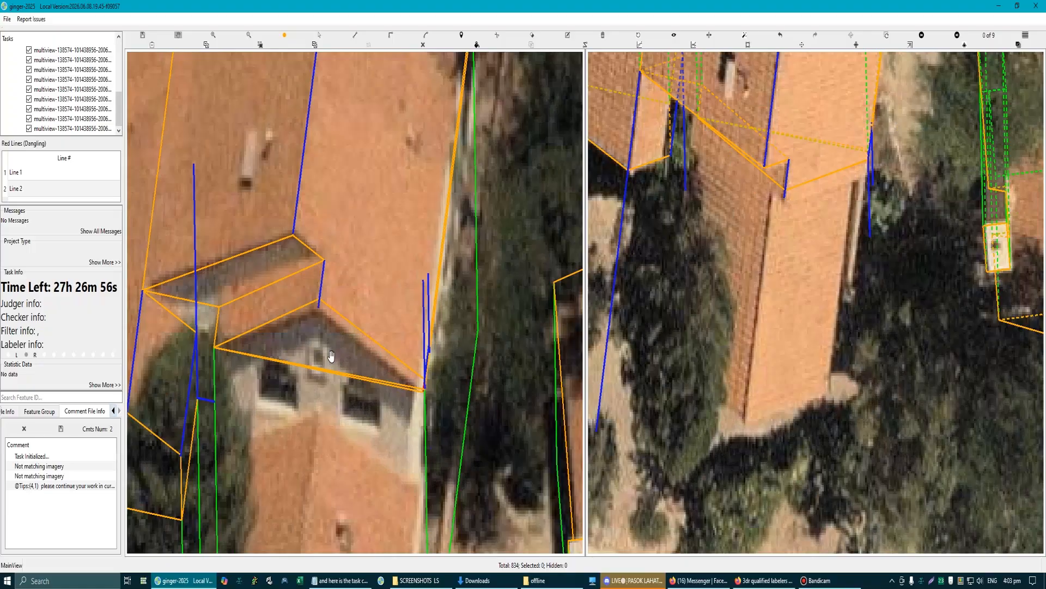
Step: Delete the surface covering the gable front above the garage
{"action": "scroll", "coordinate": [355, 332], "scroll_direction": "down", "scroll_amount": 3}
{"action": "scroll", "coordinate": [348, 318], "scroll_direction": "up", "scroll_amount": 2}
{"action": "mouse_move", "coordinate": [347, 316]}
{"action": "left_mouse_down"}
{"action": "mouse_move", "coordinate": [330, 318]}
{"action": "mouse_move", "coordinate": [350, 320]}
{"action": "left_mouse_up"}
{"action": "left_click", "coordinate": [349, 318]}
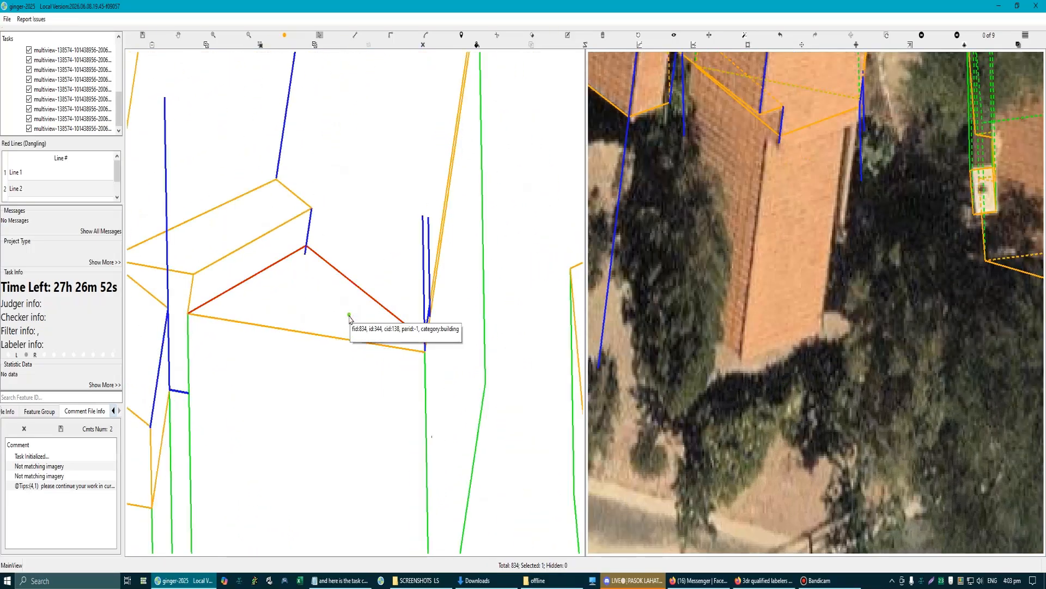
Step: Shift the front gable's eave line and both sloping front edges down to match the roof outline in the imagery
{"action": "scroll", "coordinate": [258, 329], "scroll_direction": "up", "scroll_amount": 2}
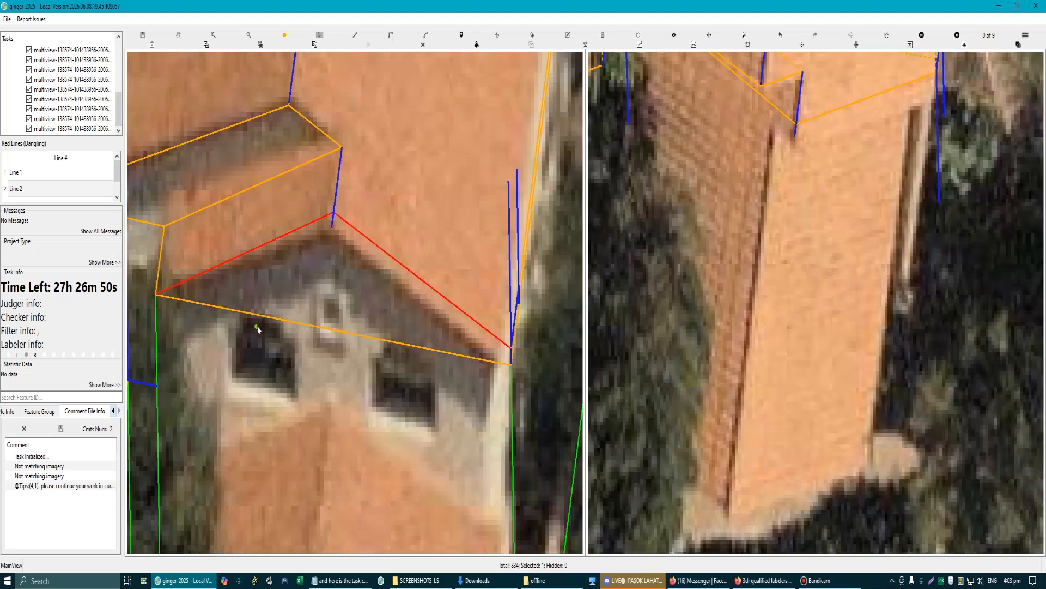
{"action": "left_click_drag", "start_coordinate": [264, 317], "coordinate": [263, 327]}
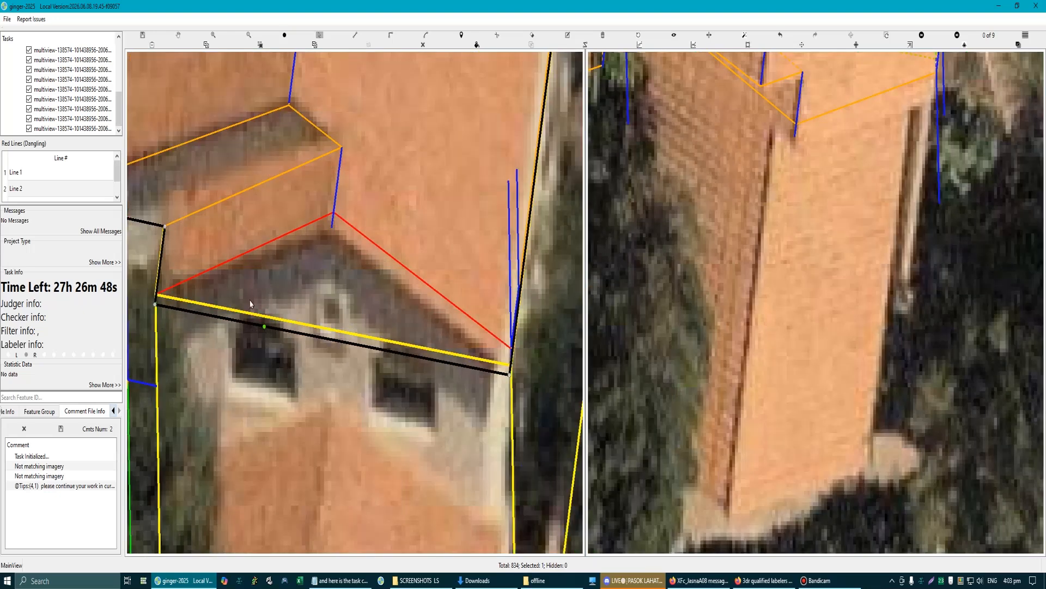
{"action": "left_click_drag", "start_coordinate": [257, 252], "coordinate": [256, 268]}
{"action": "left_click_drag", "start_coordinate": [417, 234], "coordinate": [334, 239]}
{"action": "scroll", "coordinate": [270, 205], "scroll_direction": "up", "scroll_amount": 2}
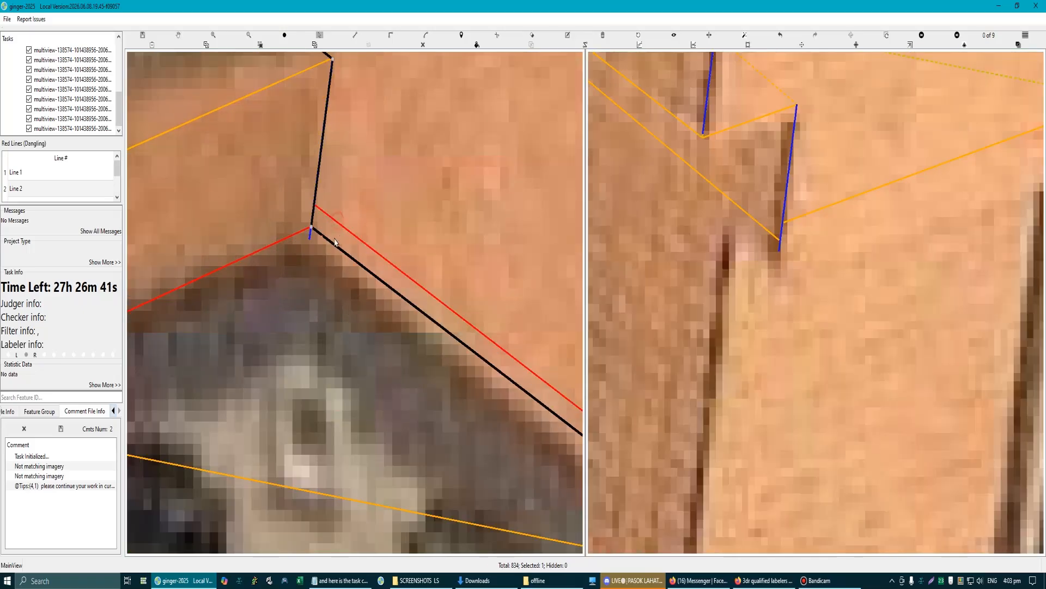
Step: Move the right slope's short lower edge so it joins the sloping front edge to the gable's right eave corner
{"action": "scroll", "coordinate": [360, 326], "scroll_direction": "down", "scroll_amount": 5}
{"action": "left_click_drag", "start_coordinate": [405, 335], "coordinate": [377, 315]}
{"action": "scroll", "coordinate": [378, 315], "scroll_direction": "up", "scroll_amount": 2}
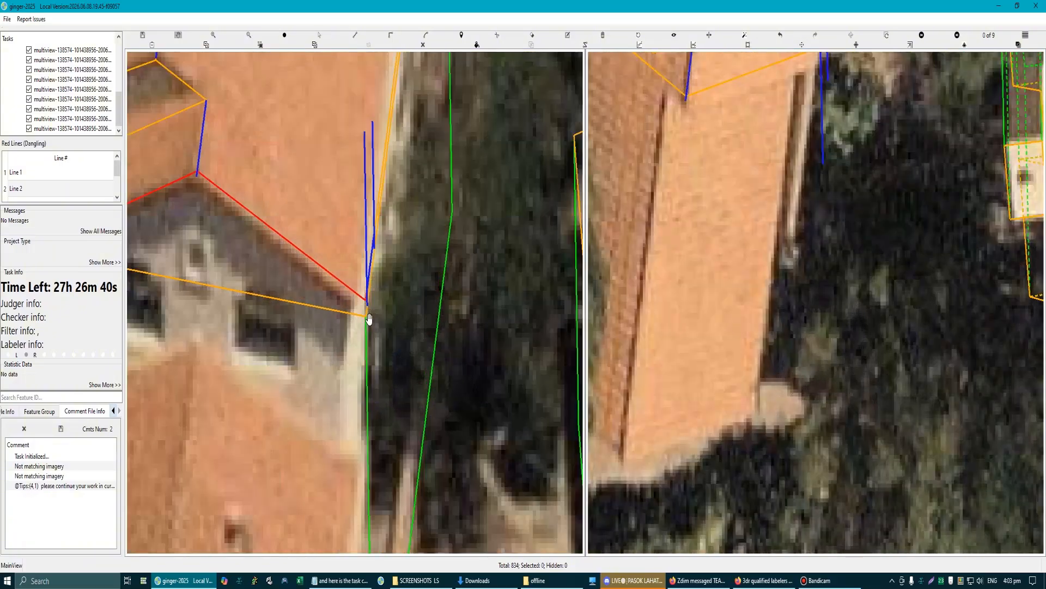
{"action": "scroll", "coordinate": [348, 293], "scroll_direction": "up", "scroll_amount": 4}
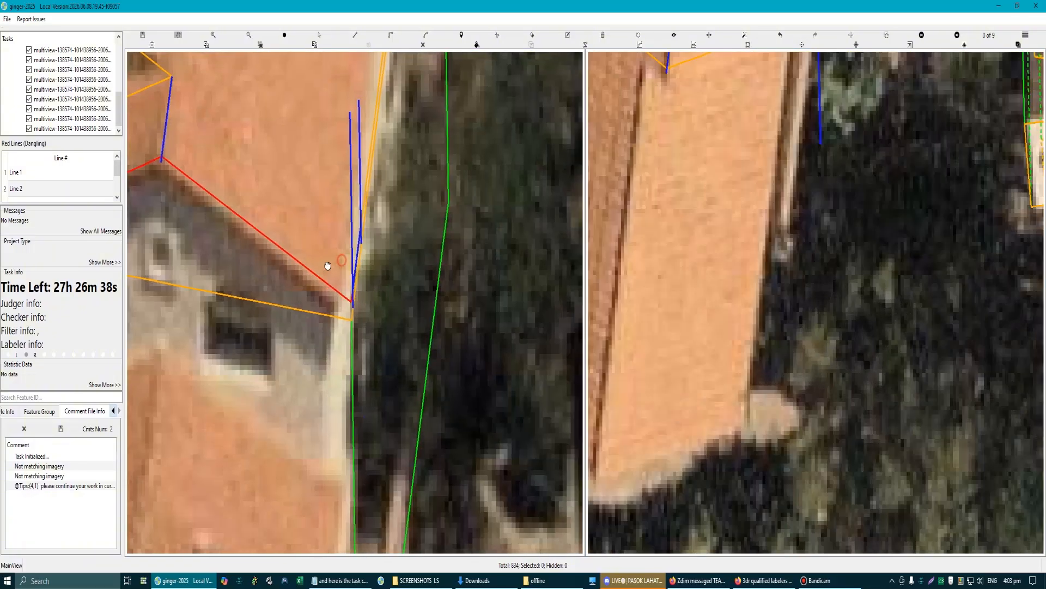
{"action": "scroll", "coordinate": [326, 311], "scroll_direction": "up", "scroll_amount": 1}
{"action": "key", "text": "Escape"}
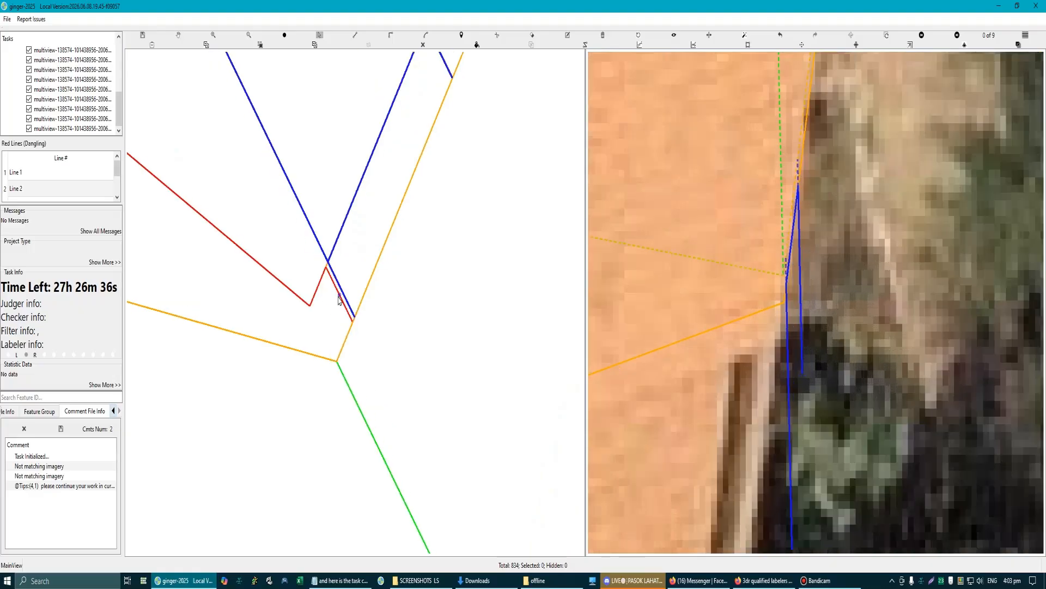
{"action": "left_click", "coordinate": [345, 299]}
{"action": "key", "text": "Delete"}
{"action": "left_click_drag", "start_coordinate": [343, 299], "coordinate": [323, 333]}
{"action": "scroll", "coordinate": [322, 332], "scroll_direction": "down", "scroll_amount": 8}
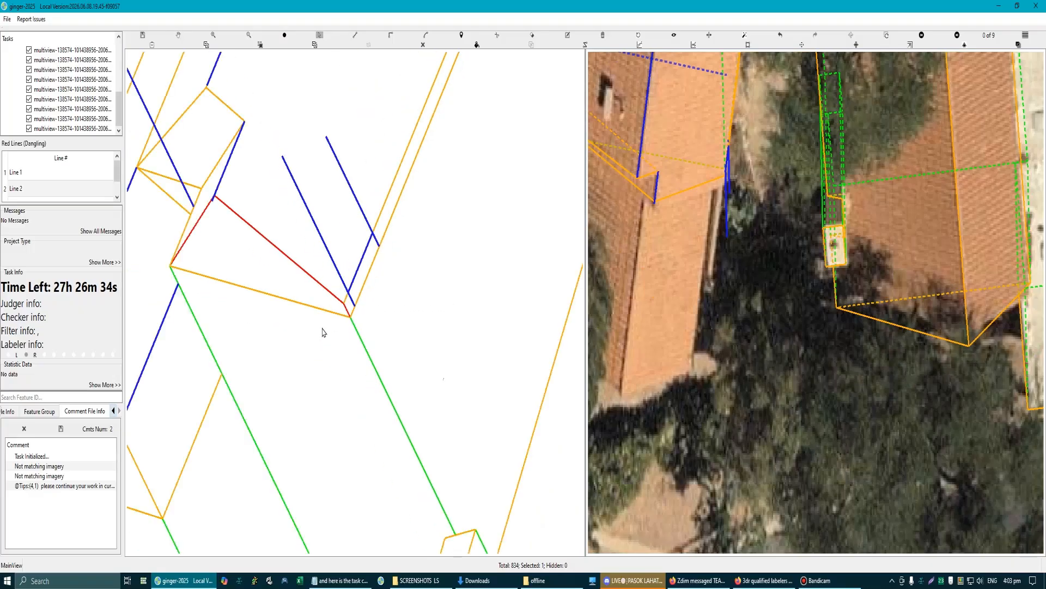
Step: Draw a surface across the gable front between the realigned sloping edges and the eave line
{"action": "left_click_drag", "start_coordinate": [255, 252], "coordinate": [319, 279]}
{"action": "scroll", "coordinate": [321, 295], "scroll_direction": "up", "scroll_amount": 1}
{"action": "key", "text": "l"}
{"action": "left_click", "coordinate": [317, 298]}
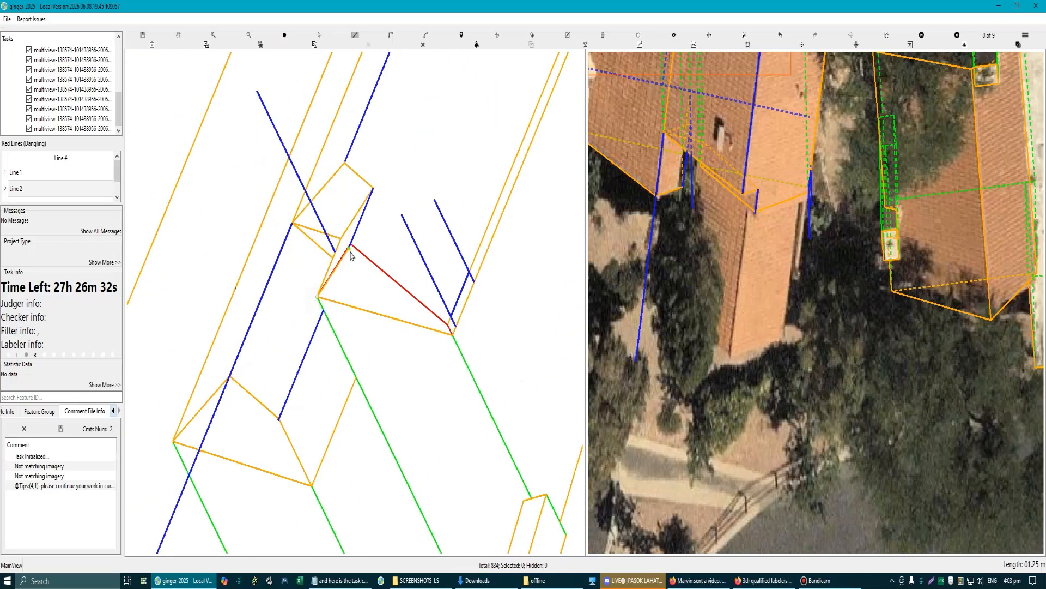
{"action": "scroll", "coordinate": [366, 282], "scroll_direction": "up", "scroll_amount": 1}
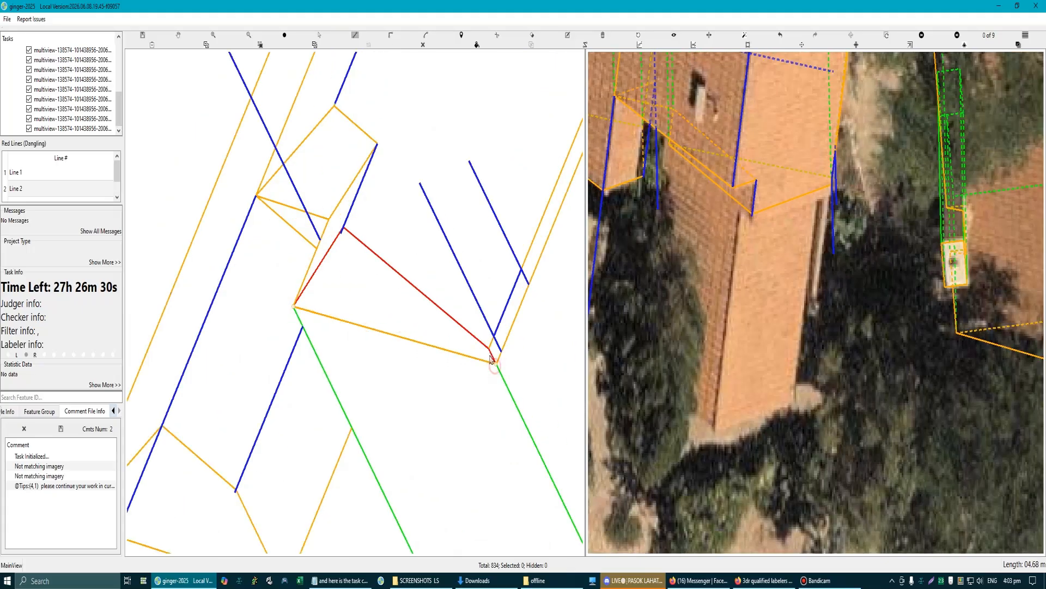
{"action": "left_click", "coordinate": [493, 359]}
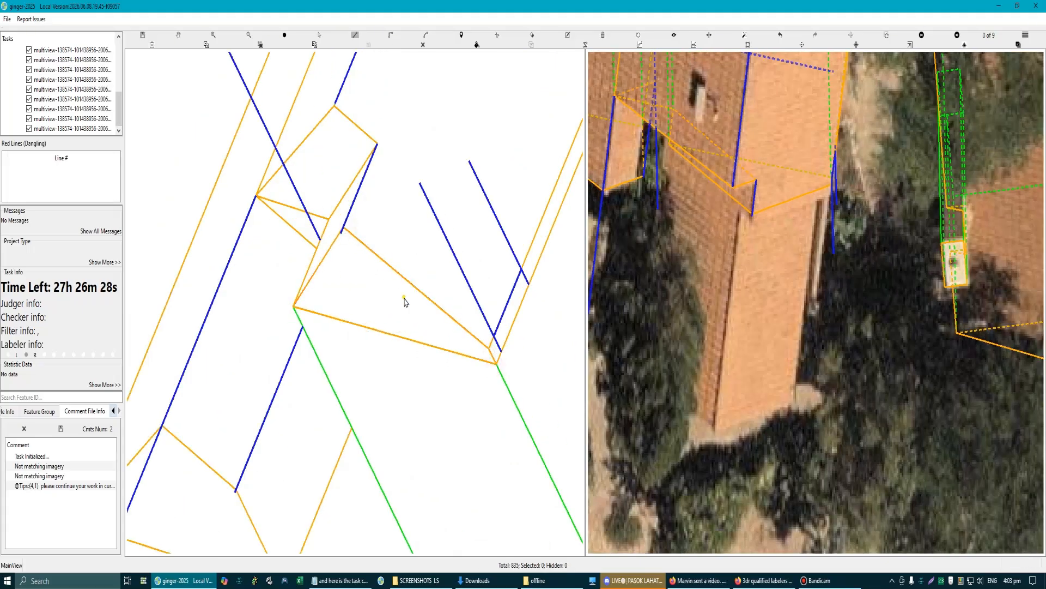
Step: Step through the other aerial photos and examine how the house's gables and roof edges line up with the imagery
{"action": "scroll", "coordinate": [405, 301], "scroll_direction": "down", "scroll_amount": 2}
{"action": "key", "text": "space"}
{"action": "scroll", "coordinate": [388, 351], "scroll_direction": "down", "scroll_amount": 2}
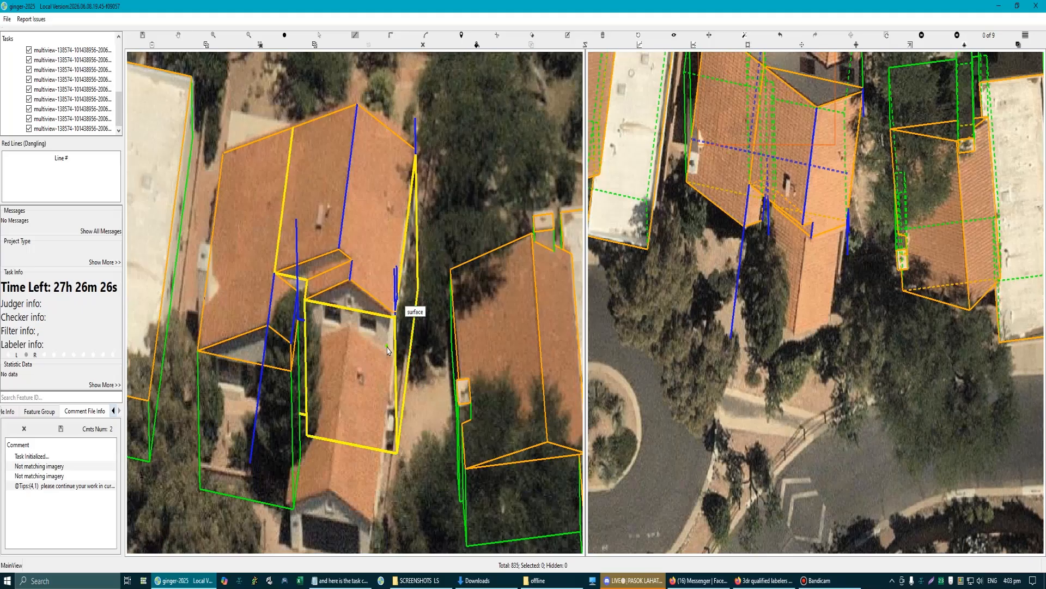
{"action": "scroll", "coordinate": [377, 351], "scroll_direction": "up", "scroll_amount": 1}
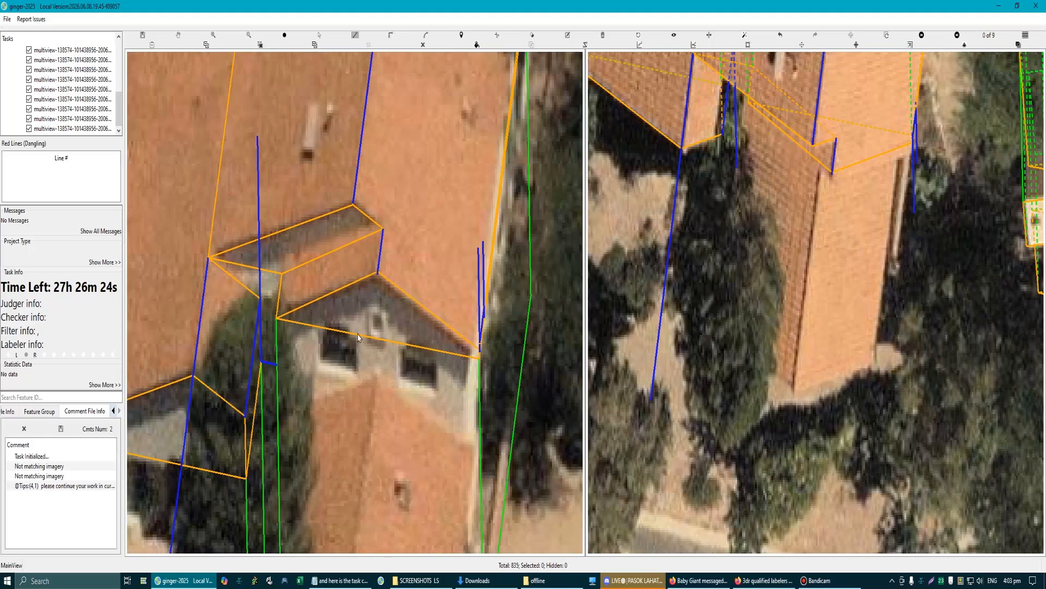
{"action": "scroll", "coordinate": [378, 360], "scroll_direction": "down", "scroll_amount": 3}
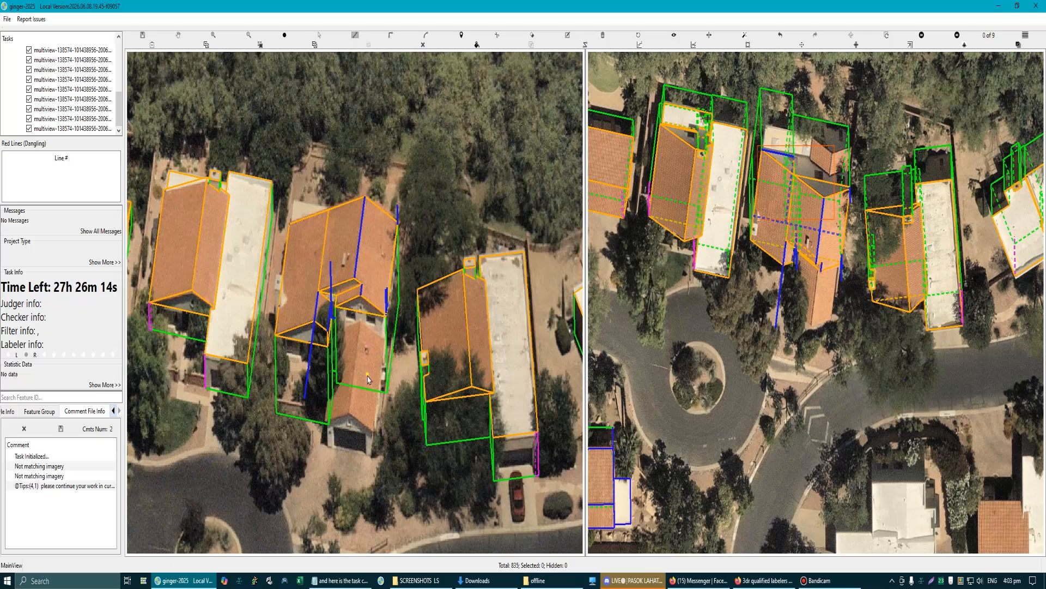
{"action": "key", "text": "Right"}
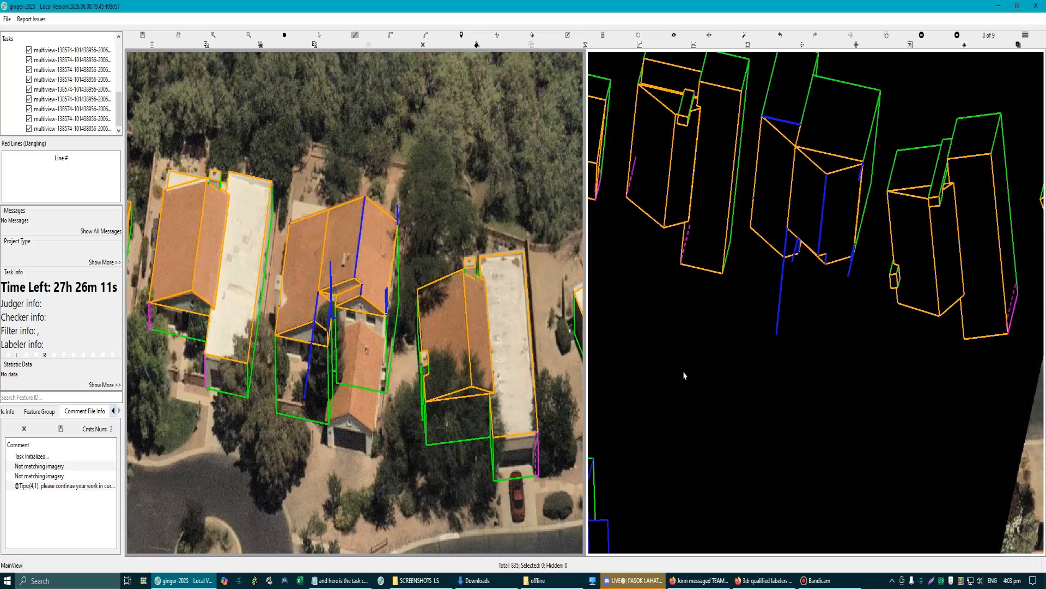
{"action": "key", "text": "Right"}
{"action": "scroll", "coordinate": [819, 289], "scroll_direction": "up", "scroll_amount": 2}
{"action": "key", "text": "Right"}
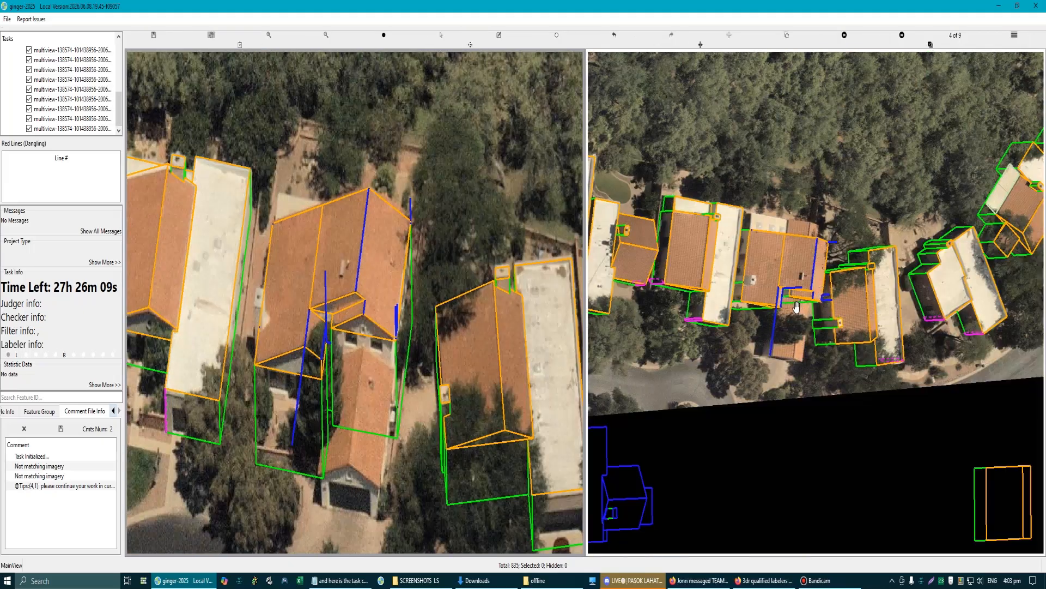
{"action": "scroll", "coordinate": [797, 307], "scroll_direction": "up", "scroll_amount": 3}
{"action": "key", "text": "Right"}
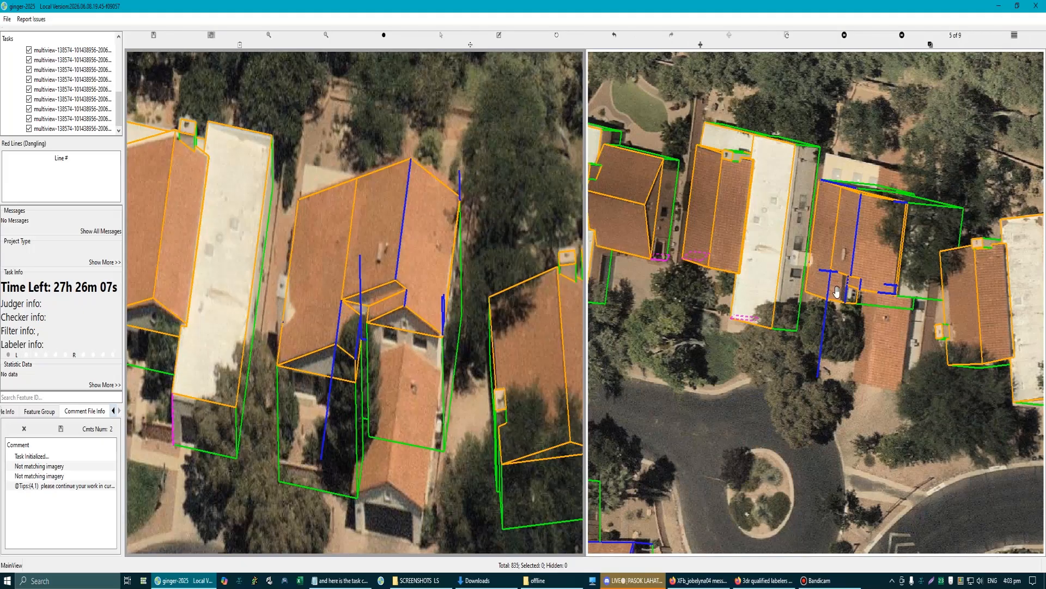
{"action": "scroll", "coordinate": [839, 297], "scroll_direction": "up", "scroll_amount": 3}
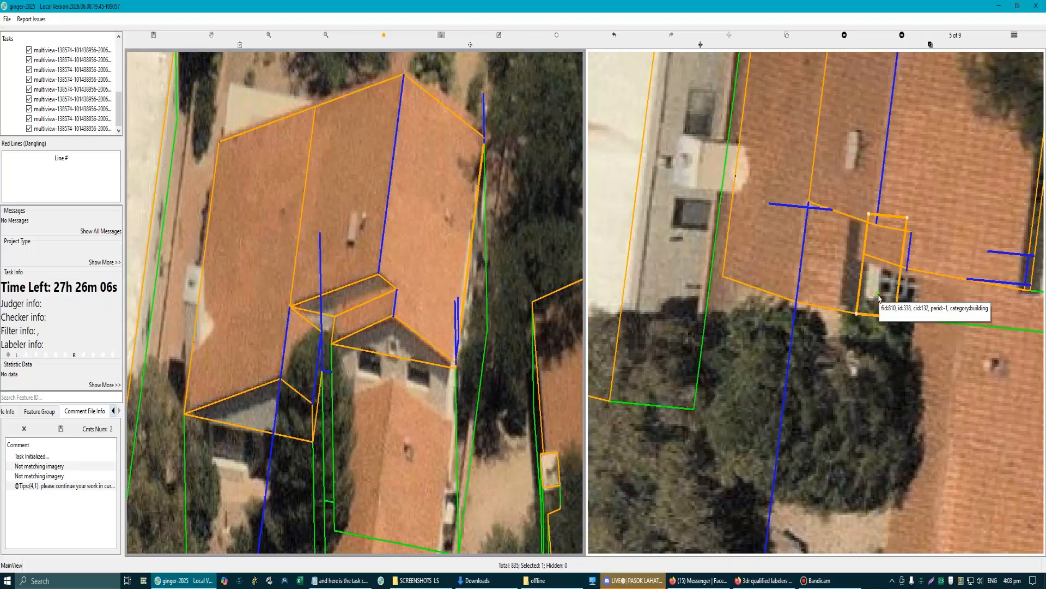
{"action": "scroll", "coordinate": [878, 297], "scroll_direction": "down", "scroll_amount": 3}
{"action": "scroll", "coordinate": [826, 294], "scroll_direction": "up", "scroll_amount": 2}
{"action": "key", "text": "s"}
{"action": "left_click", "coordinate": [824, 295]}
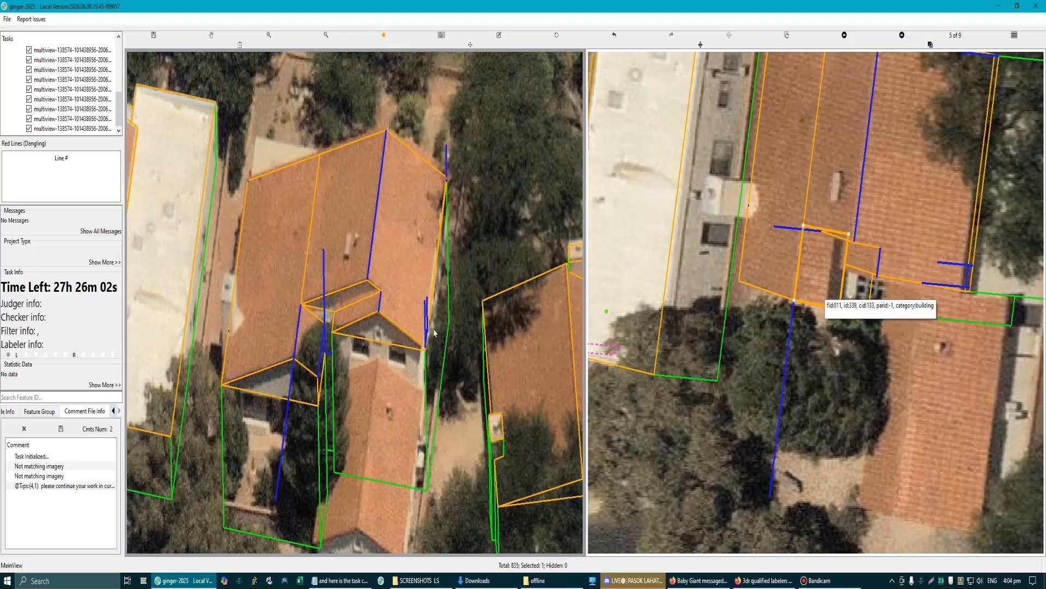
{"action": "scroll", "coordinate": [309, 384], "scroll_direction": "up", "scroll_amount": 3}
{"action": "scroll", "coordinate": [317, 307], "scroll_direction": "down", "scroll_amount": 3}
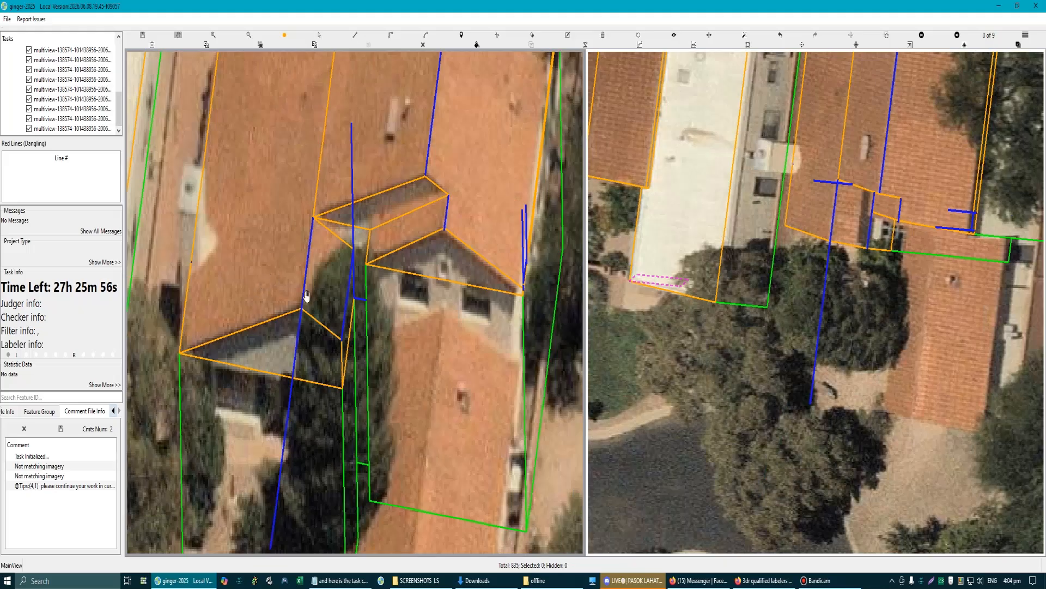
Step: Move the outer edge of the left gable's right slope inward to the roof edge in the imagery
{"action": "scroll", "coordinate": [327, 304], "scroll_direction": "up", "scroll_amount": 2}
{"action": "scroll", "coordinate": [341, 334], "scroll_direction": "down", "scroll_amount": 1}
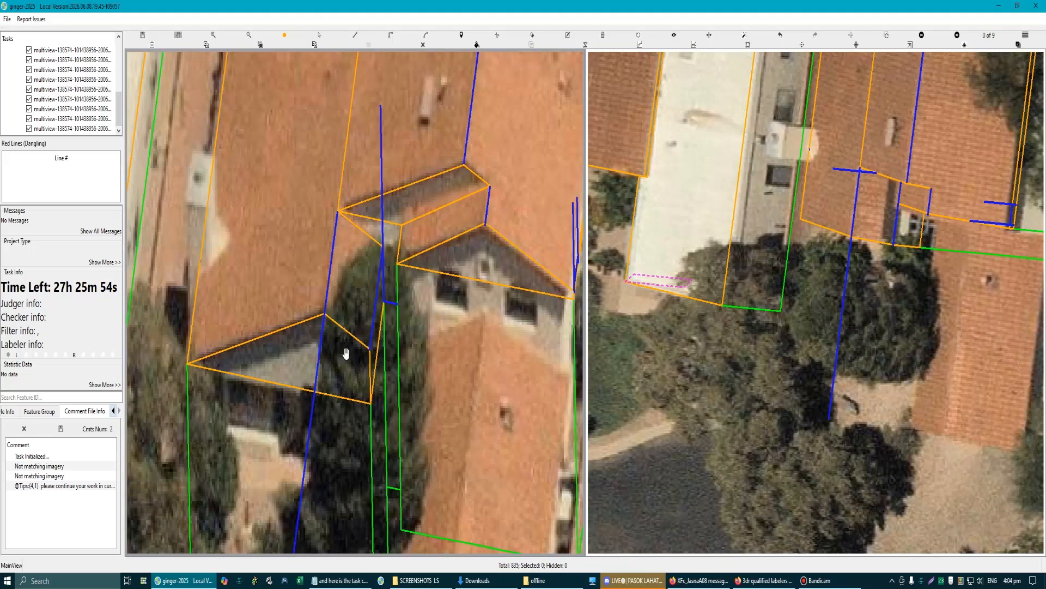
{"action": "scroll", "coordinate": [374, 354], "scroll_direction": "up", "scroll_amount": 4}
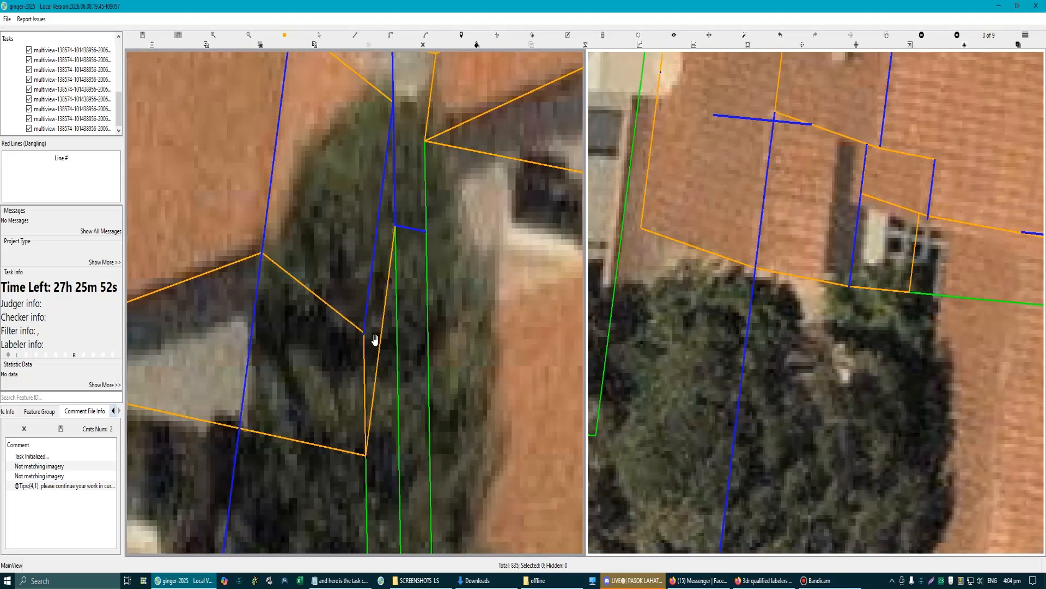
{"action": "left_click", "coordinate": [371, 304]}
{"action": "key", "text": "Delete"}
{"action": "scroll", "coordinate": [358, 289], "scroll_direction": "down", "scroll_amount": 1}
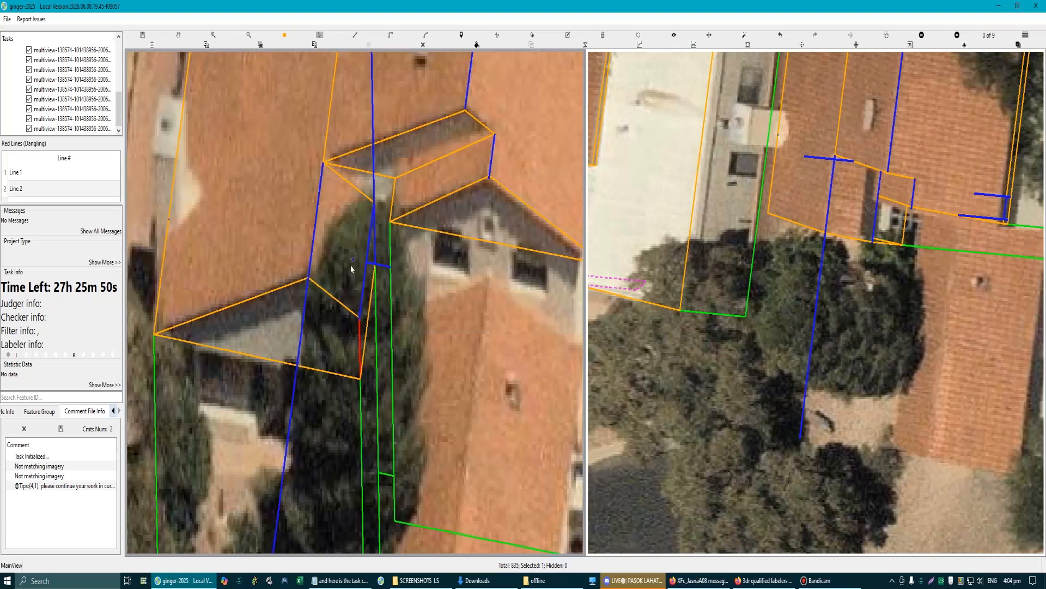
{"action": "scroll", "coordinate": [355, 256], "scroll_direction": "up", "scroll_amount": 1}
{"action": "left_click", "coordinate": [368, 231]}
{"action": "left_click", "coordinate": [366, 313]}
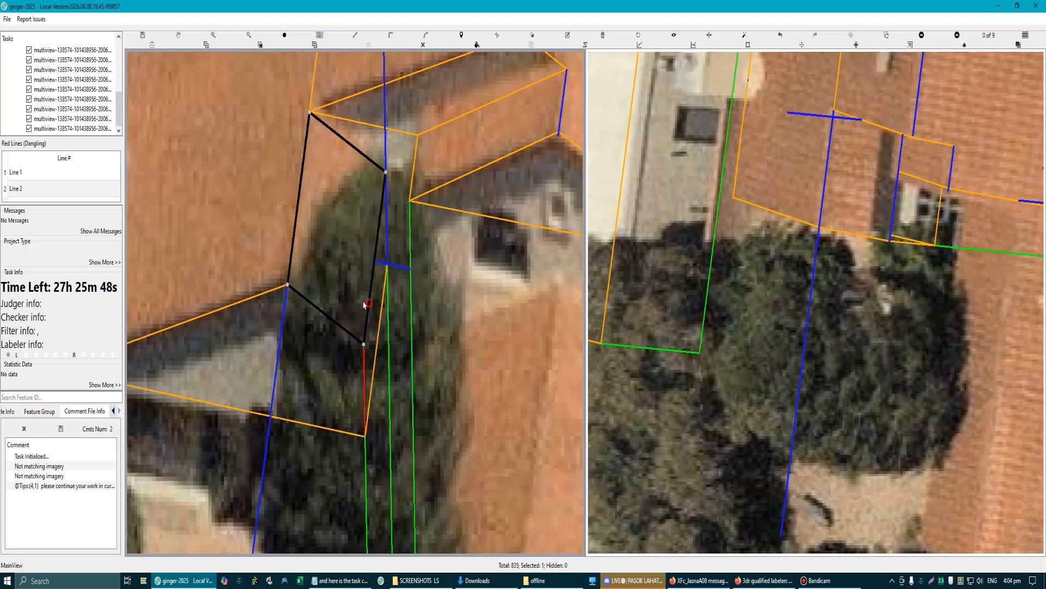
{"action": "left_click", "coordinate": [343, 300]}
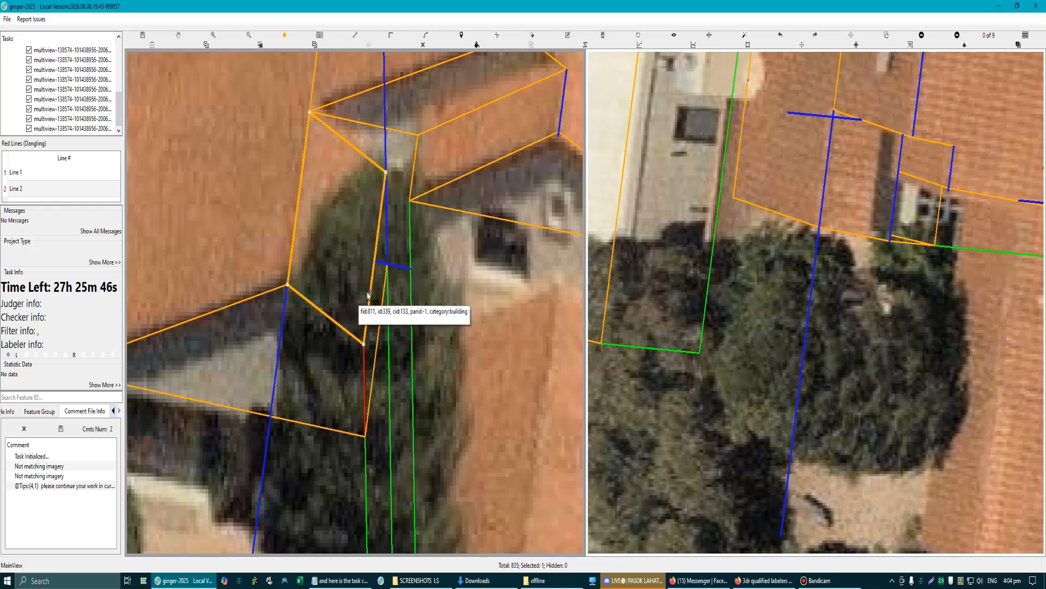
{"action": "left_click_drag", "start_coordinate": [371, 292], "coordinate": [347, 275]}
{"action": "scroll", "coordinate": [355, 279], "scroll_direction": "up", "scroll_amount": 1}
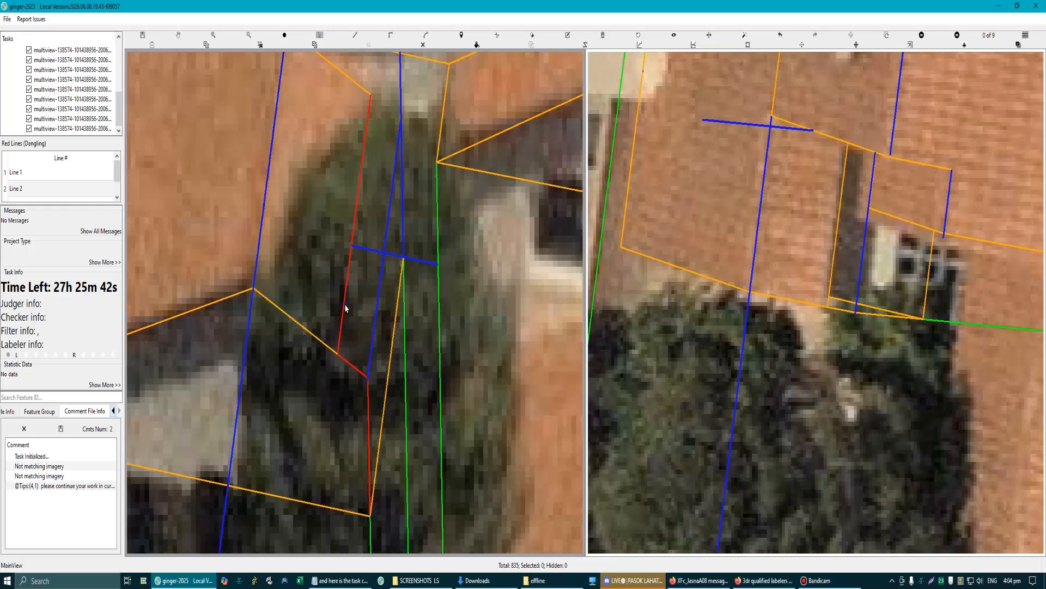
Step: Move the left gable front's vertical side edge inward to meet the lower end of the shifted slope edge
{"action": "scroll", "coordinate": [346, 304], "scroll_direction": "down", "scroll_amount": 2}
{"action": "scroll", "coordinate": [604, 327], "scroll_direction": "up", "scroll_amount": 1}
{"action": "scroll", "coordinate": [353, 371], "scroll_direction": "down", "scroll_amount": 2}
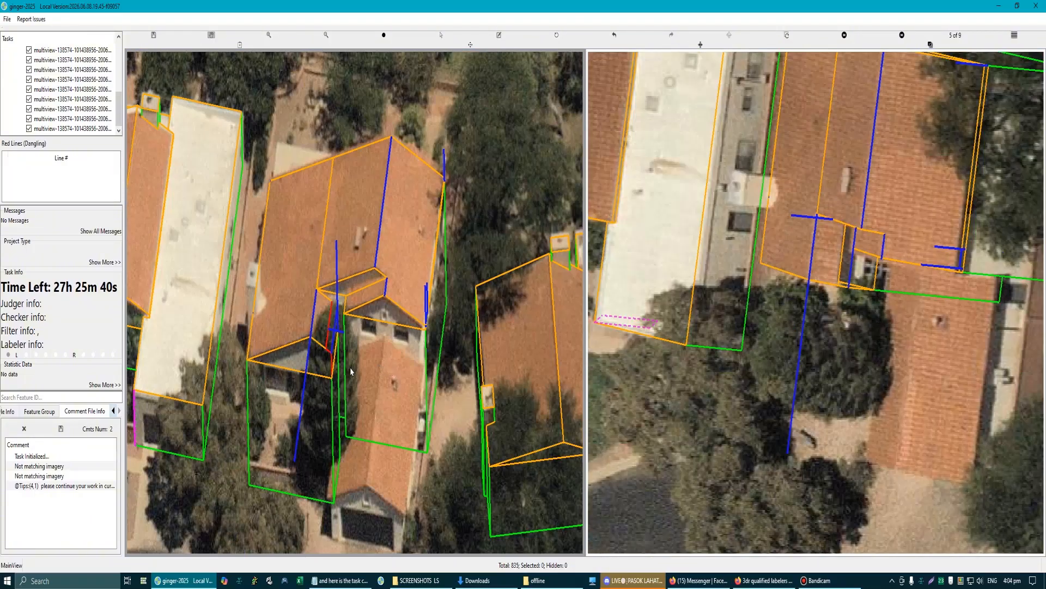
{"action": "scroll", "coordinate": [321, 359], "scroll_direction": "up", "scroll_amount": 3}
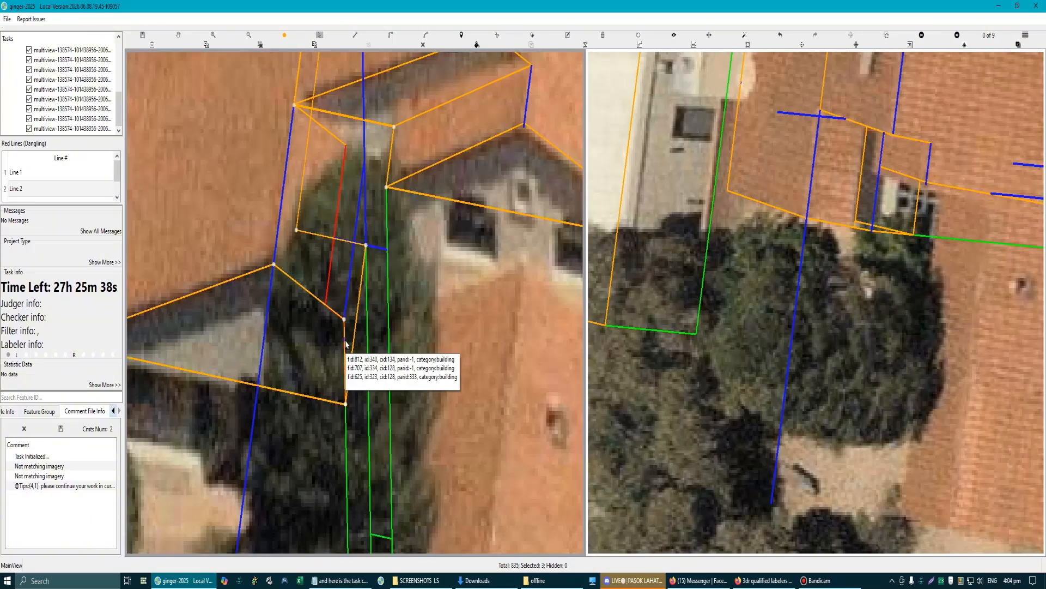
{"action": "mouse_move", "coordinate": [345, 344]}
{"action": "left_mouse_down"}
{"action": "mouse_move", "coordinate": [326, 330]}
{"action": "mouse_move", "coordinate": [351, 326]}
{"action": "mouse_move", "coordinate": [335, 329]}
{"action": "left_mouse_up"}
Step: Draw a four-cornered surface along the left gable's right side, joining the slope's outer edge to the gable front's side edge
{"action": "key", "text": "l"}
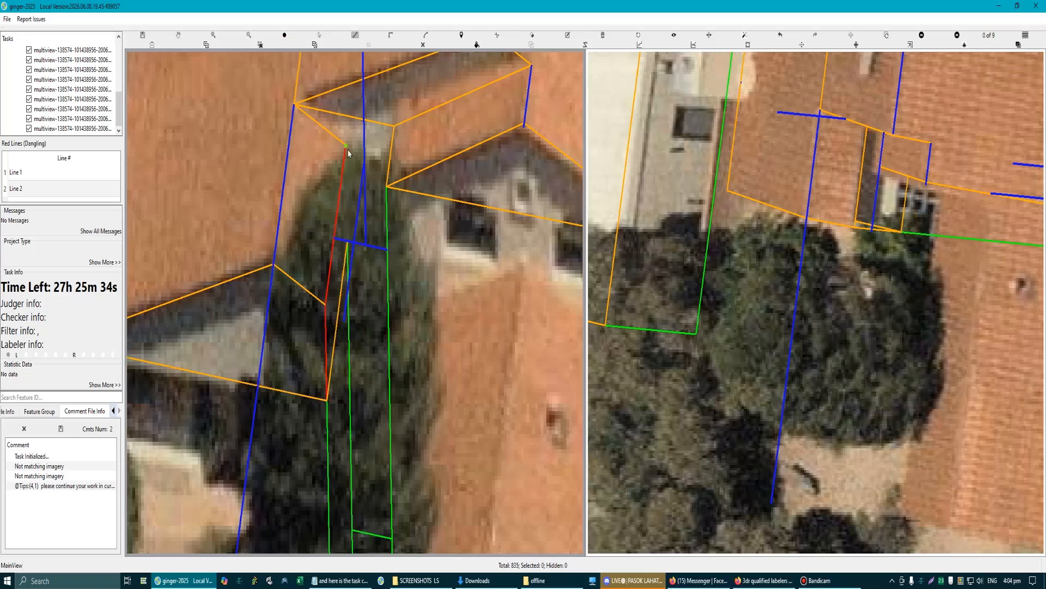
{"action": "left_click", "coordinate": [346, 146]}
{"action": "left_click", "coordinate": [349, 242]}
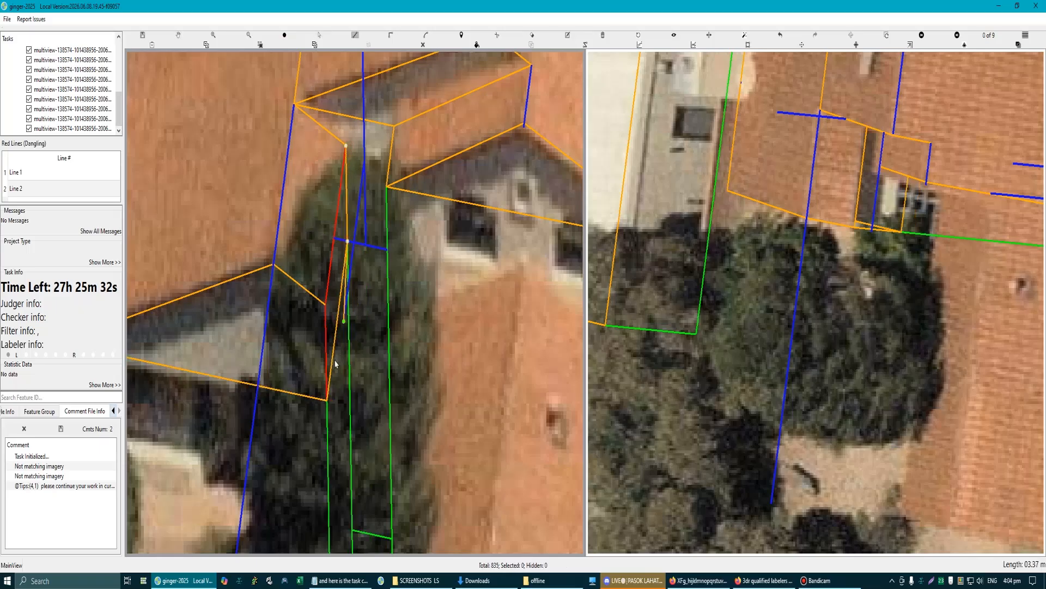
{"action": "left_click", "coordinate": [328, 401]}
{"action": "left_click", "coordinate": [327, 305]}
{"action": "key", "text": "c"}
{"action": "scroll", "coordinate": [336, 319], "scroll_direction": "down", "scroll_amount": 4}
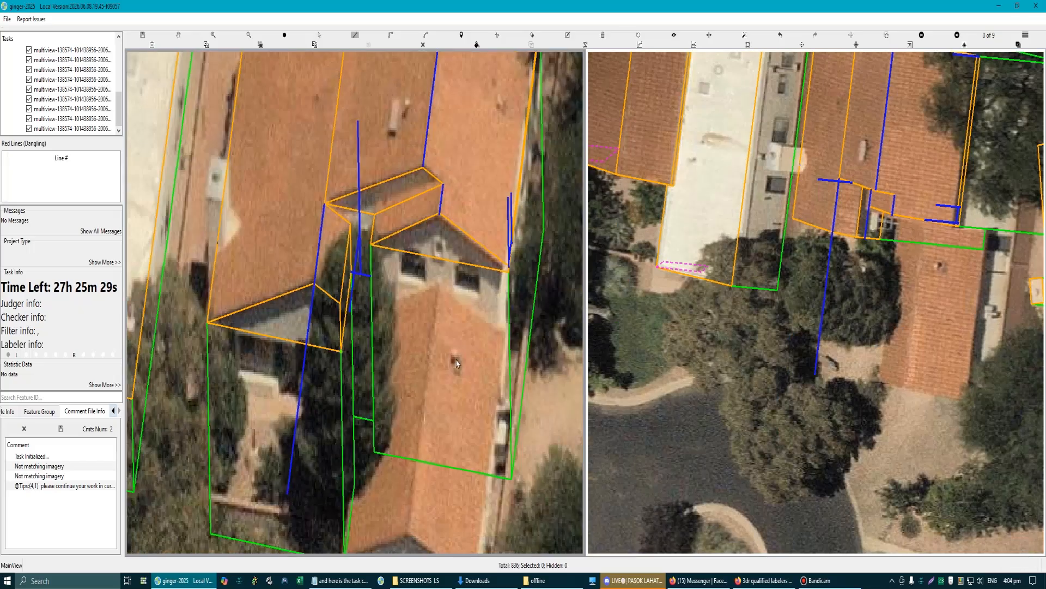
Step: Examine the left gable's new side surface and the front gable's right eave corner against the imagery in both views
{"action": "scroll", "coordinate": [859, 216], "scroll_direction": "up", "scroll_amount": 4}
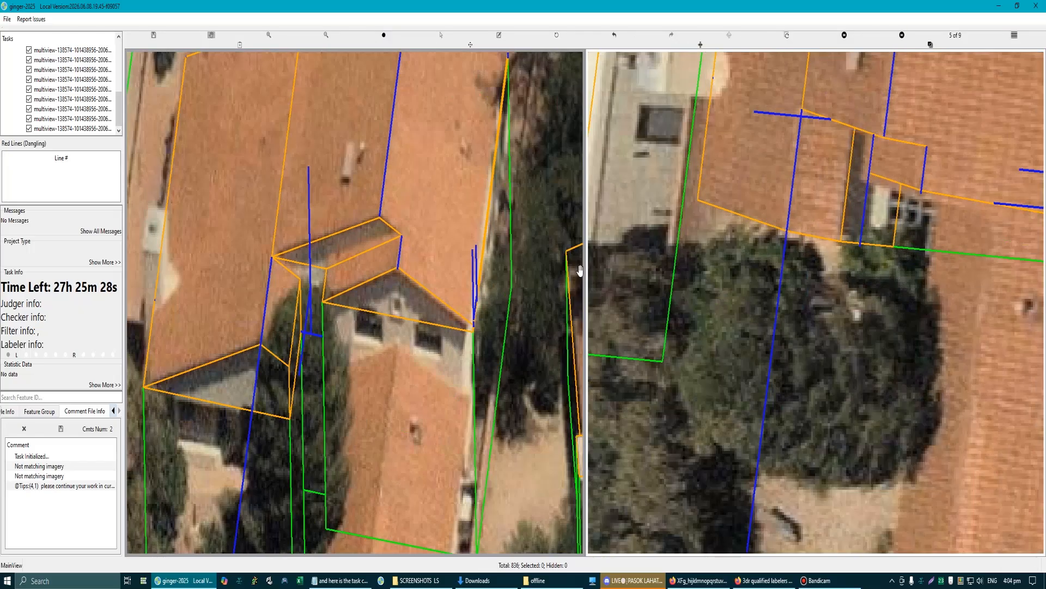
{"action": "scroll", "coordinate": [354, 351], "scroll_direction": "down", "scroll_amount": 3}
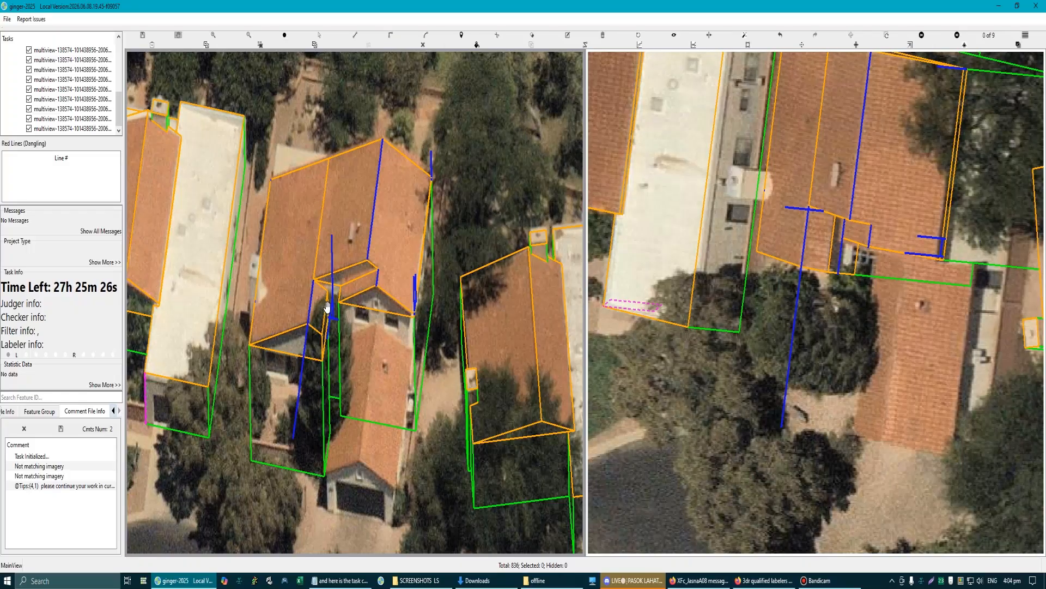
{"action": "scroll", "coordinate": [322, 310], "scroll_direction": "up", "scroll_amount": 5}
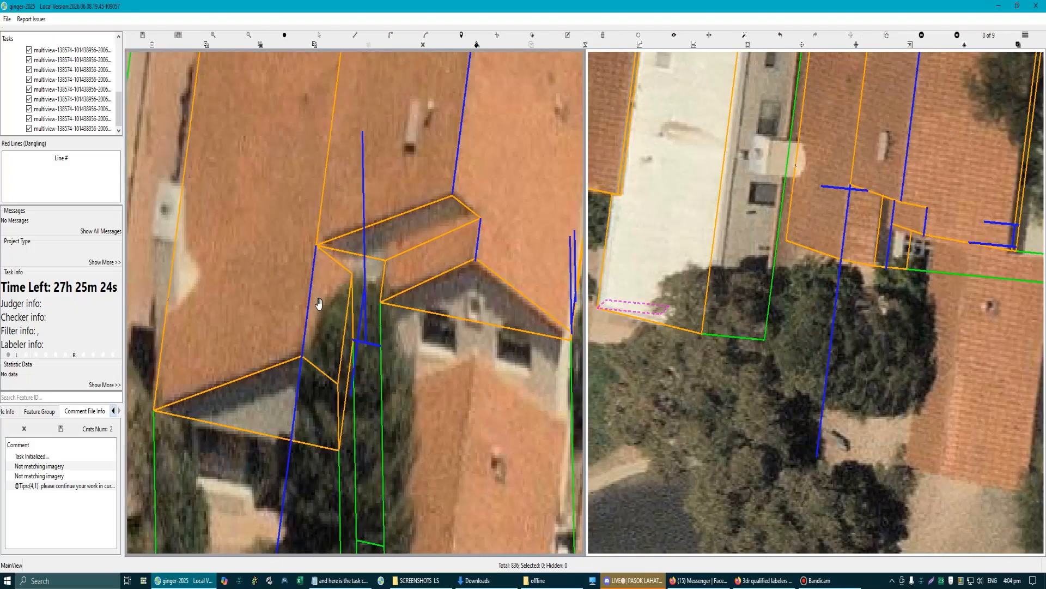
{"action": "scroll", "coordinate": [318, 303], "scroll_direction": "down", "scroll_amount": 2}
{"action": "scroll", "coordinate": [433, 332], "scroll_direction": "up", "scroll_amount": 3}
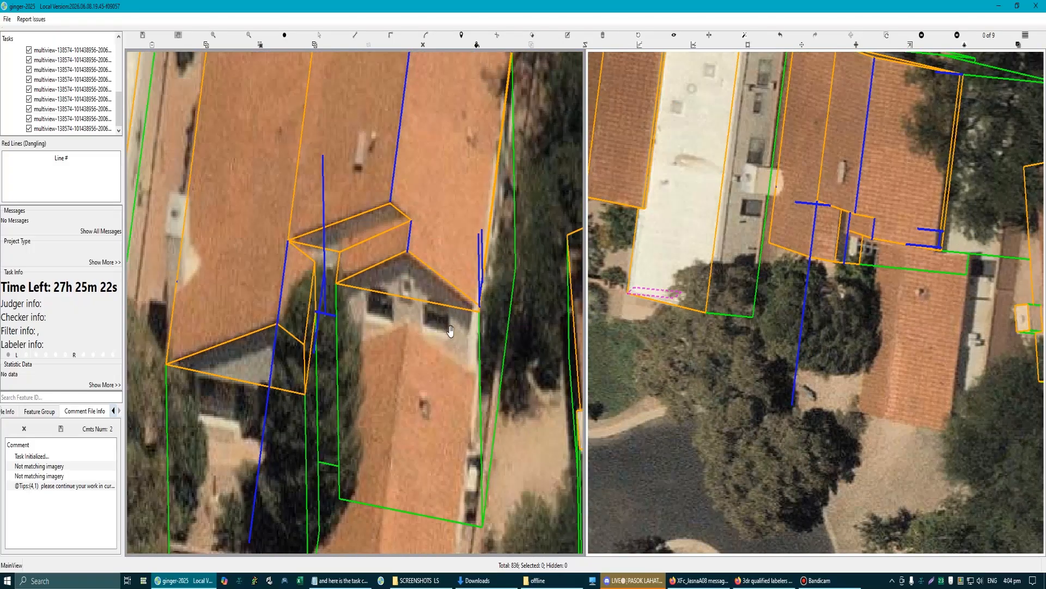
{"action": "scroll", "coordinate": [411, 302], "scroll_direction": "down", "scroll_amount": 4}
{"action": "scroll", "coordinate": [410, 300], "scroll_direction": "up", "scroll_amount": 4}
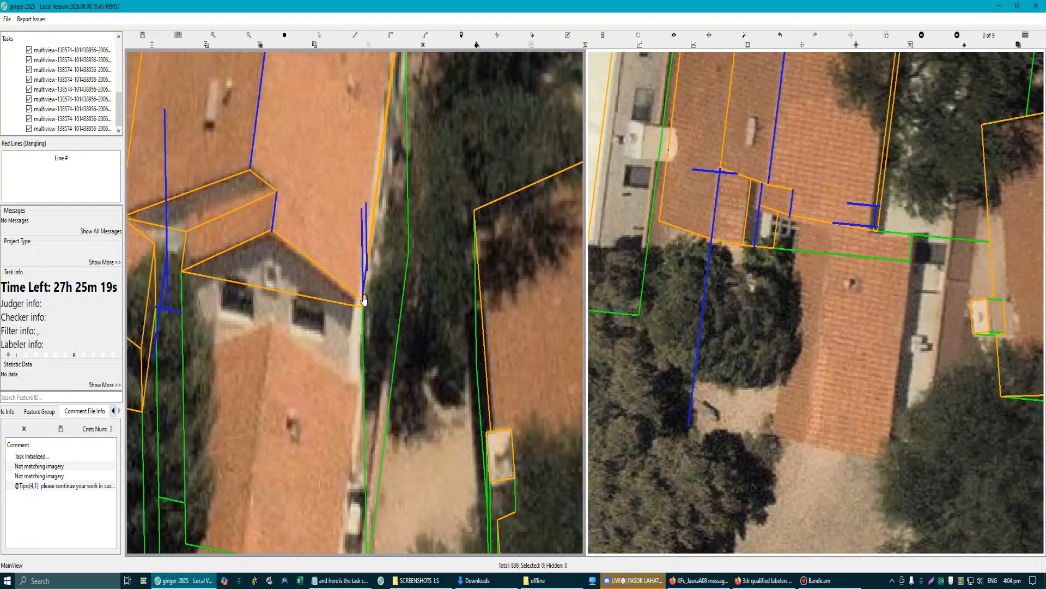
Step: Pin the front gable's left eave corner at its current place with a constraint point while moving points
{"action": "scroll", "coordinate": [340, 331], "scroll_direction": "down", "scroll_amount": 2}
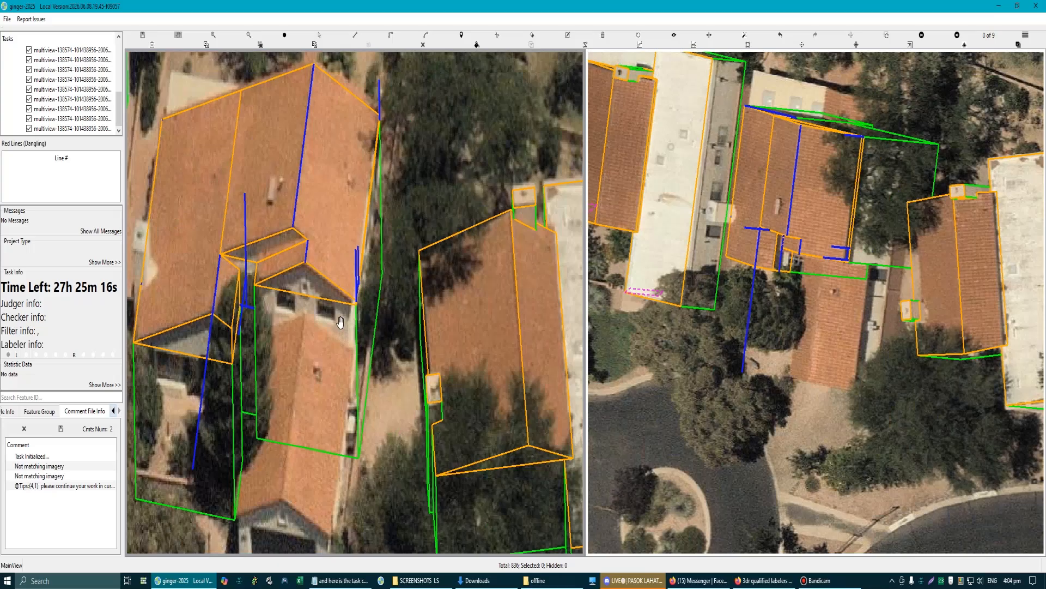
{"action": "scroll", "coordinate": [275, 290], "scroll_direction": "up", "scroll_amount": 2}
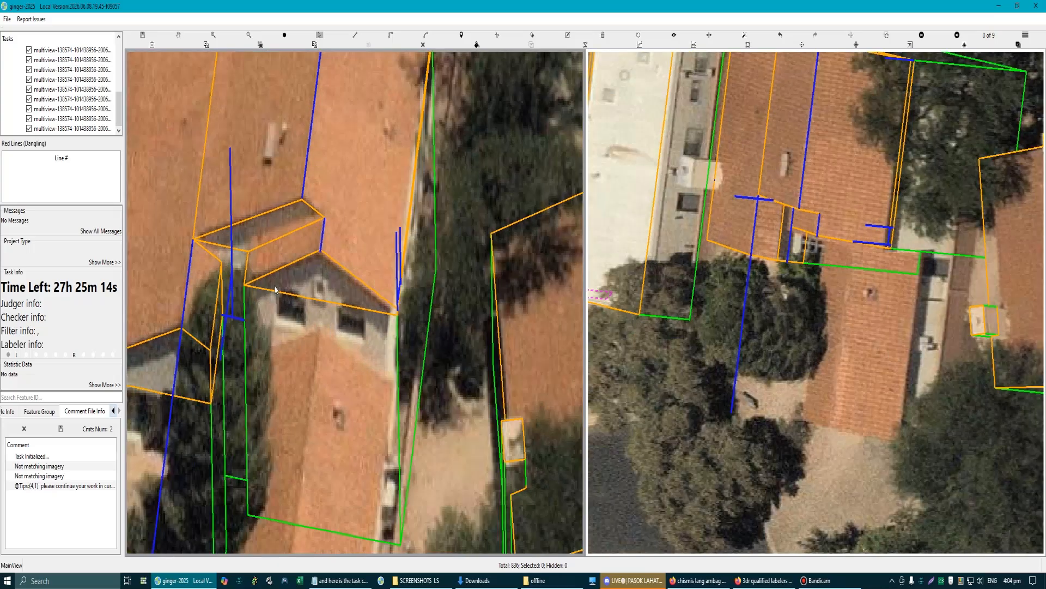
{"action": "key", "text": "m"}
{"action": "scroll", "coordinate": [254, 269], "scroll_direction": "up", "scroll_amount": 3}
{"action": "left_click", "coordinate": [291, 304]}
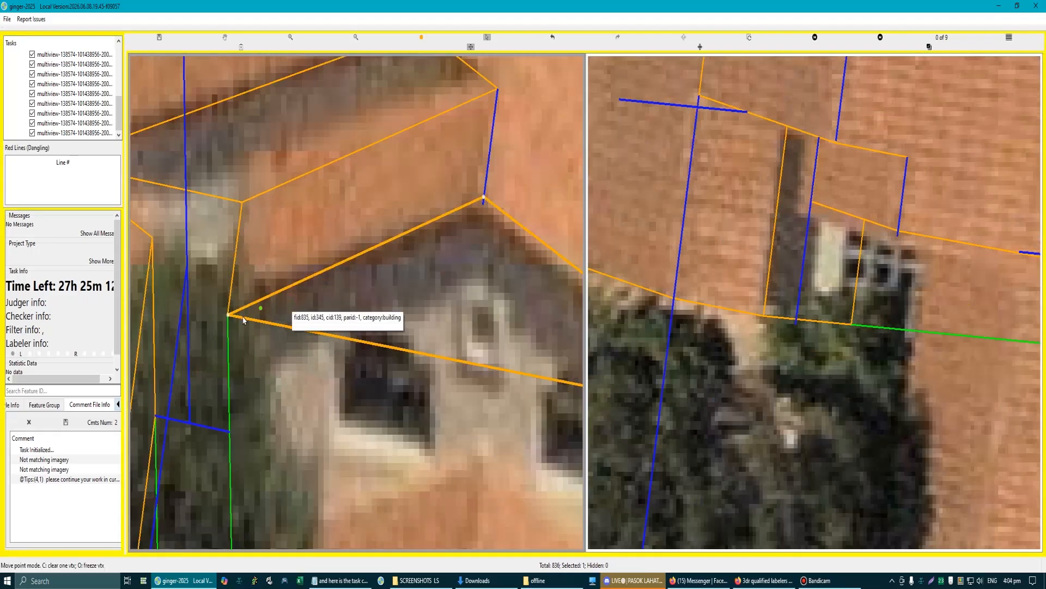
{"action": "scroll", "coordinate": [250, 295], "scroll_direction": "down", "scroll_amount": 2}
{"action": "scroll", "coordinate": [416, 266], "scroll_direction": "up", "scroll_amount": 2}
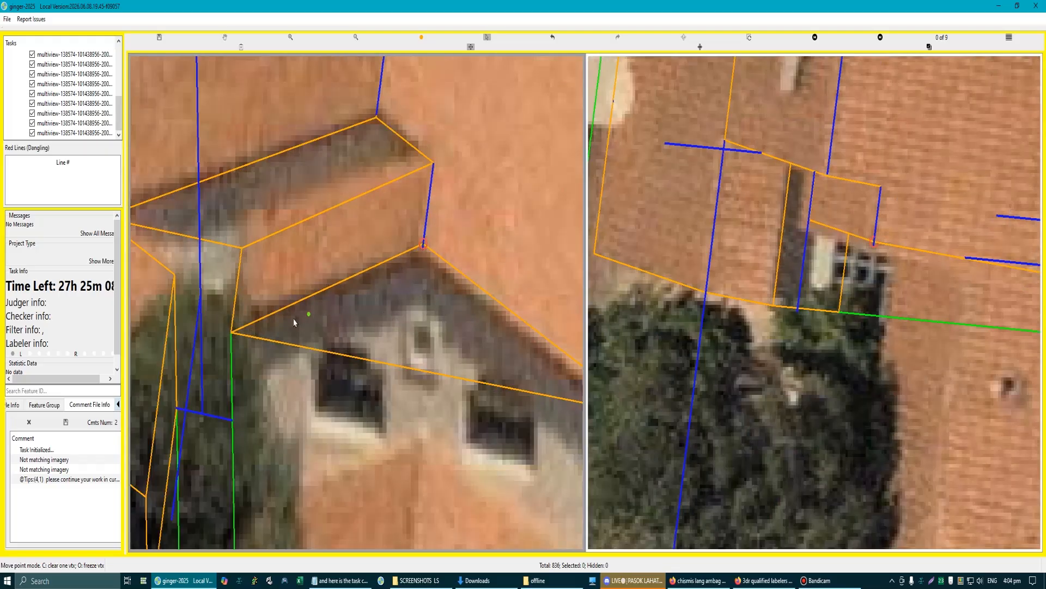
{"action": "scroll", "coordinate": [263, 331], "scroll_direction": "up", "scroll_amount": 1}
{"action": "left_click", "coordinate": [230, 332]}
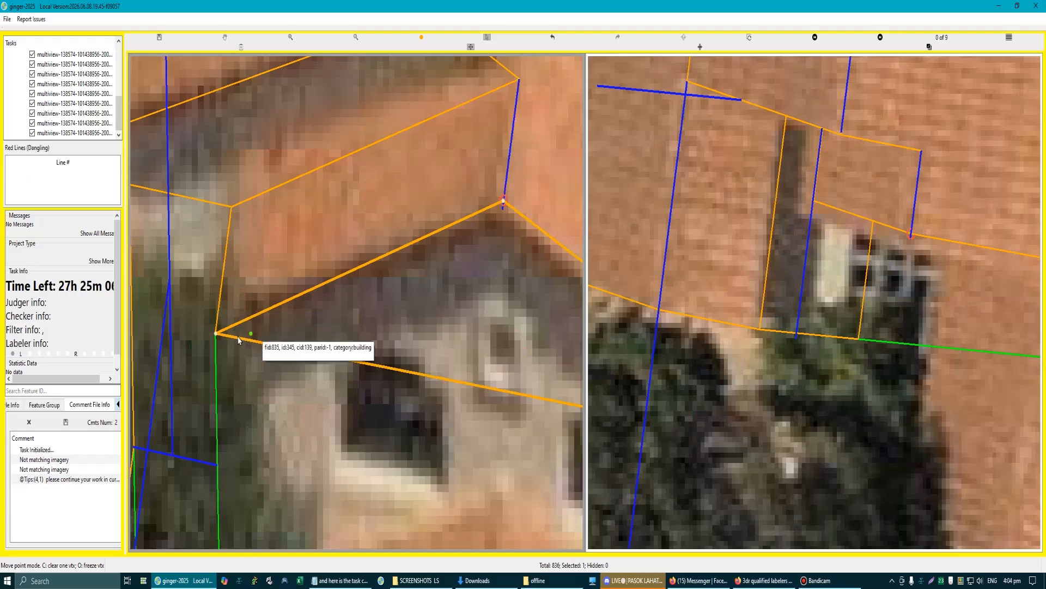
{"action": "mouse_move", "coordinate": [216, 333]}
{"action": "left_mouse_down"}
{"action": "mouse_move", "coordinate": [218, 319]}
{"action": "mouse_move", "coordinate": [215, 333]}
{"action": "left_mouse_up"}
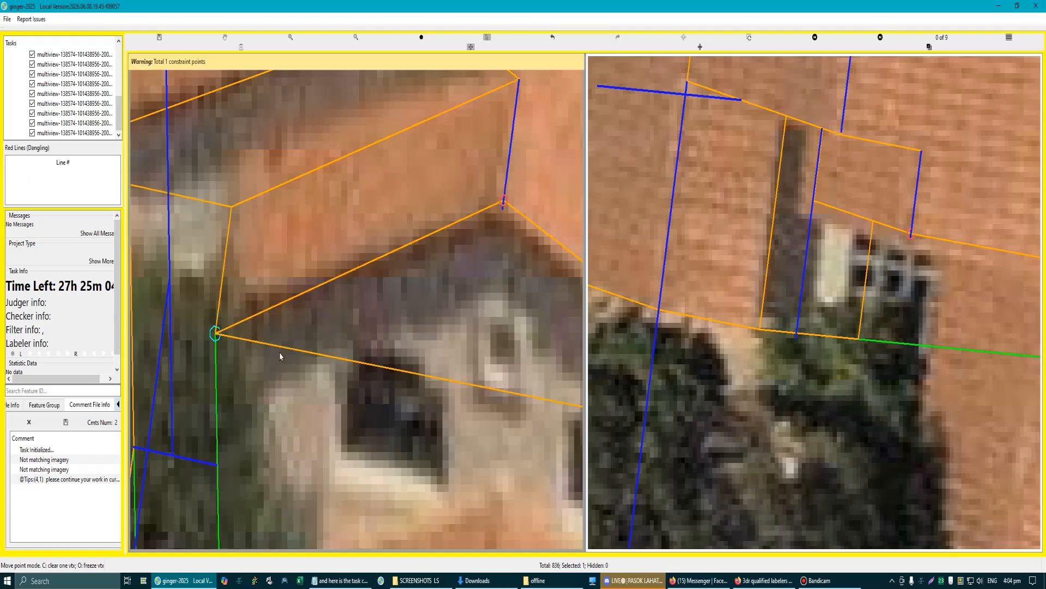
Step: Shift the outer edge of the main roof's right slope outward to the roof edge in the imagery, constraining its end corners
{"action": "scroll", "coordinate": [285, 361], "scroll_direction": "down", "scroll_amount": 3}
{"action": "scroll", "coordinate": [430, 350], "scroll_direction": "up", "scroll_amount": 3}
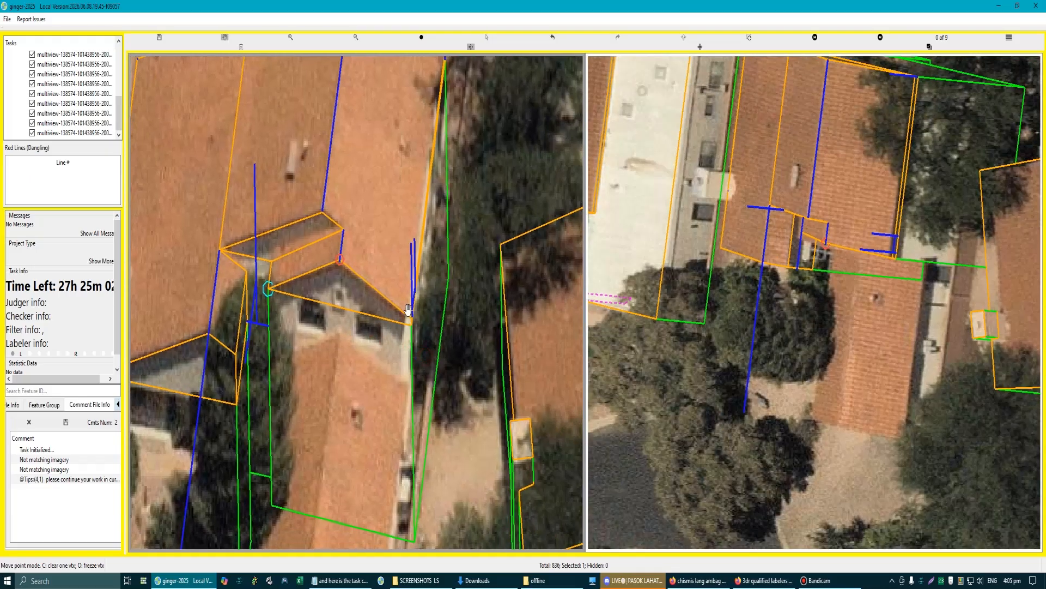
{"action": "scroll", "coordinate": [430, 350], "scroll_direction": "down", "scroll_amount": 3}
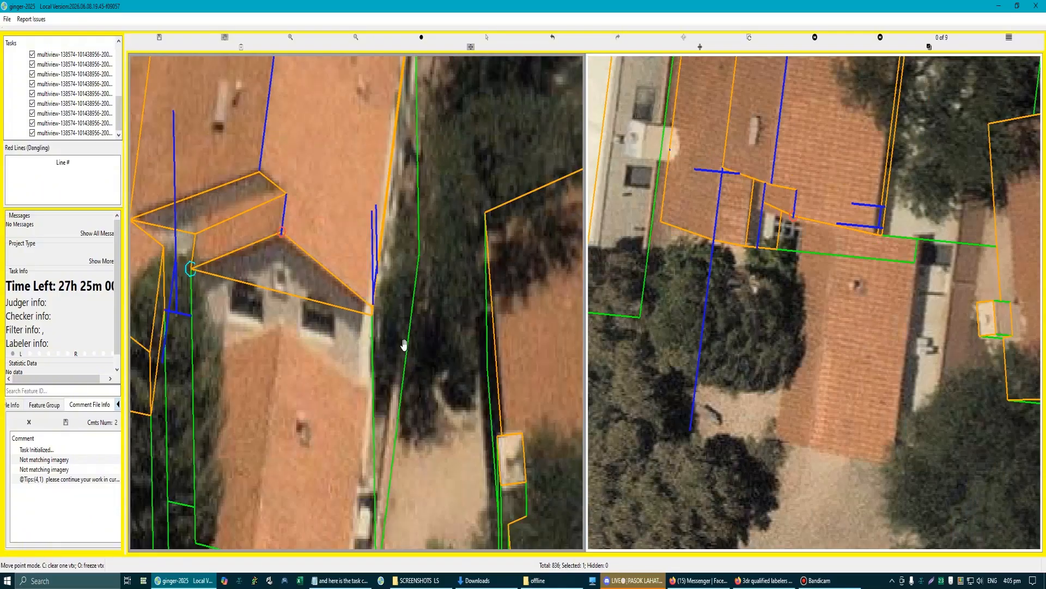
{"action": "scroll", "coordinate": [404, 343], "scroll_direction": "down", "scroll_amount": 3}
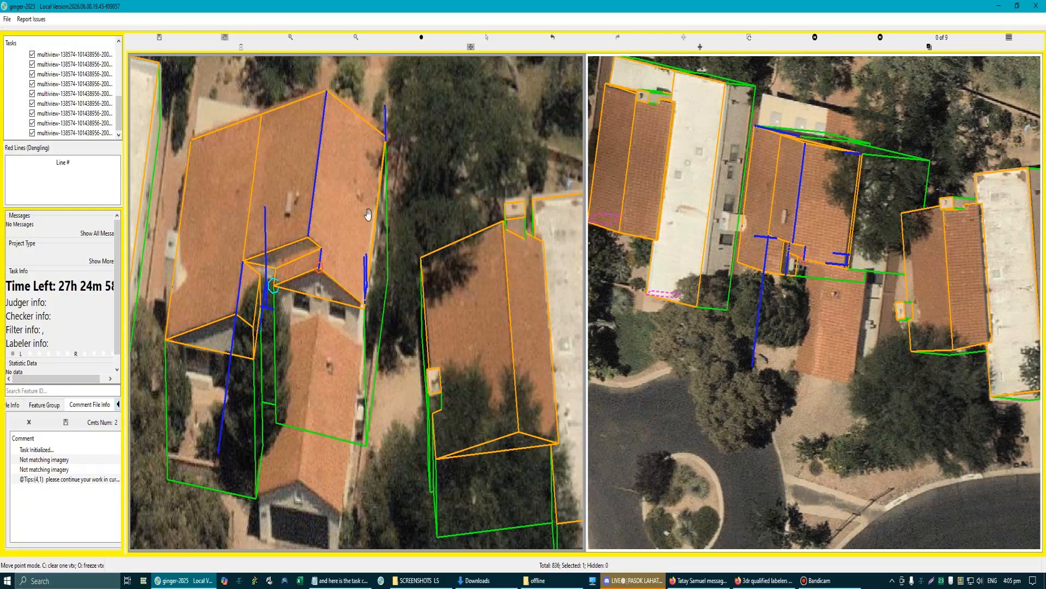
{"action": "scroll", "coordinate": [368, 214], "scroll_direction": "up", "scroll_amount": 3}
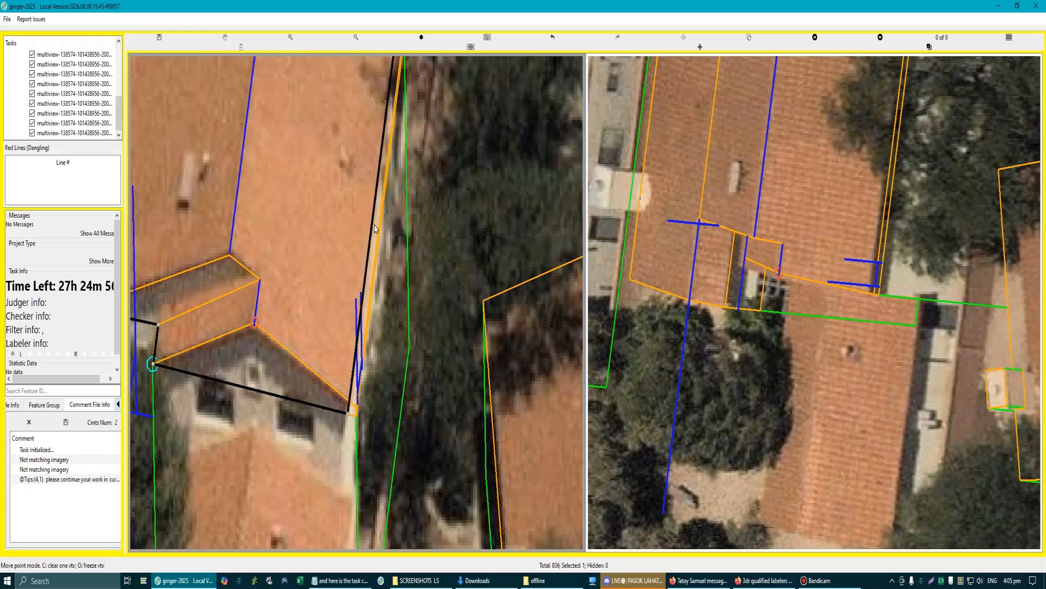
{"action": "left_click_drag", "start_coordinate": [375, 229], "coordinate": [384, 231]}
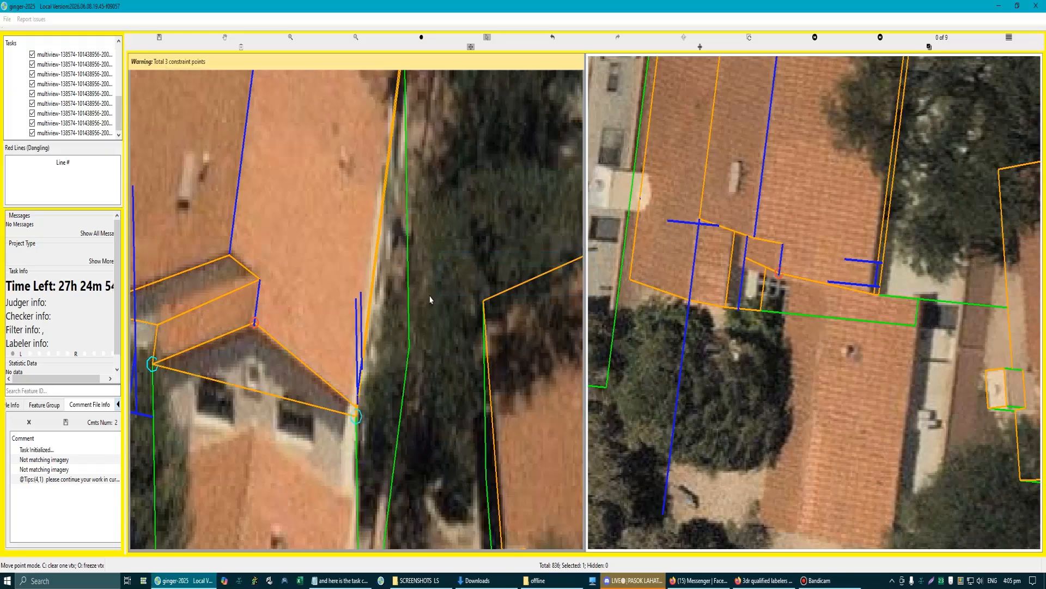
{"action": "scroll", "coordinate": [430, 299], "scroll_direction": "down", "scroll_amount": 3}
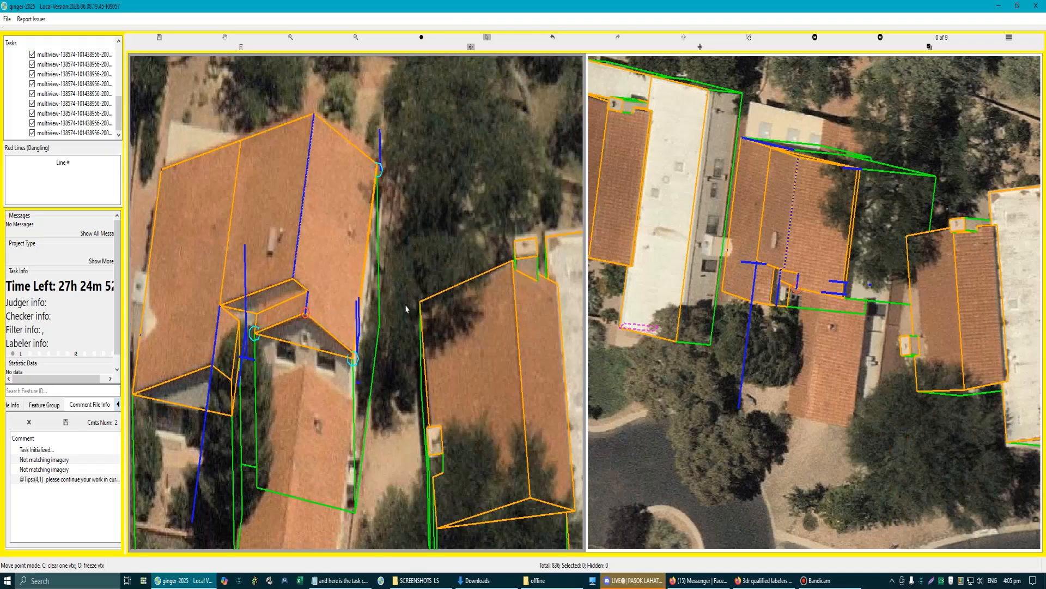
{"action": "scroll", "coordinate": [349, 354], "scroll_direction": "up", "scroll_amount": 5}
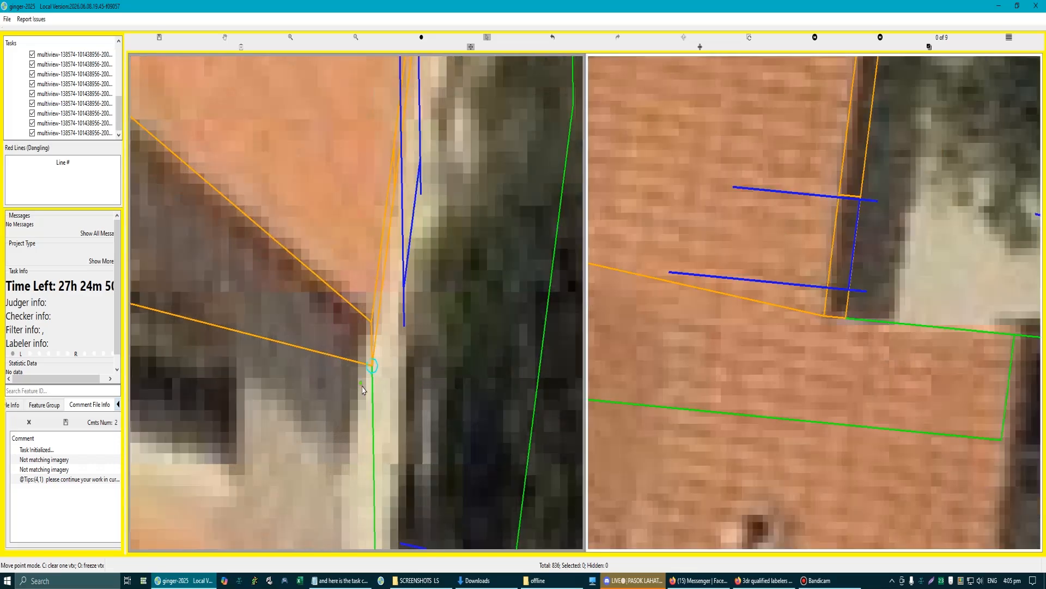
{"action": "left_click", "coordinate": [375, 382]}
{"action": "left_click", "coordinate": [375, 369]}
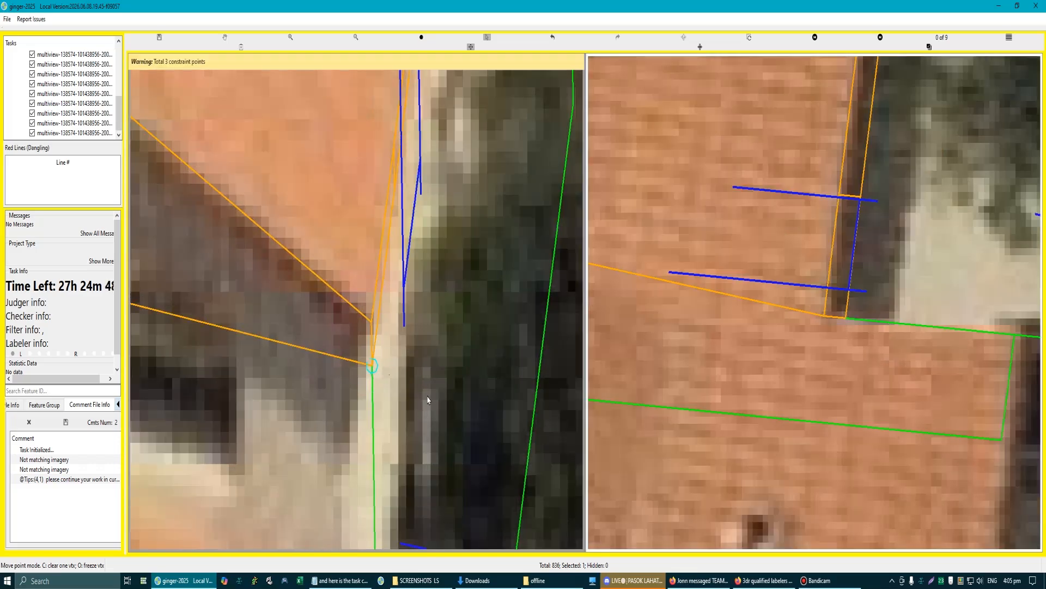
{"action": "scroll", "coordinate": [425, 393], "scroll_direction": "down", "scroll_amount": 5}
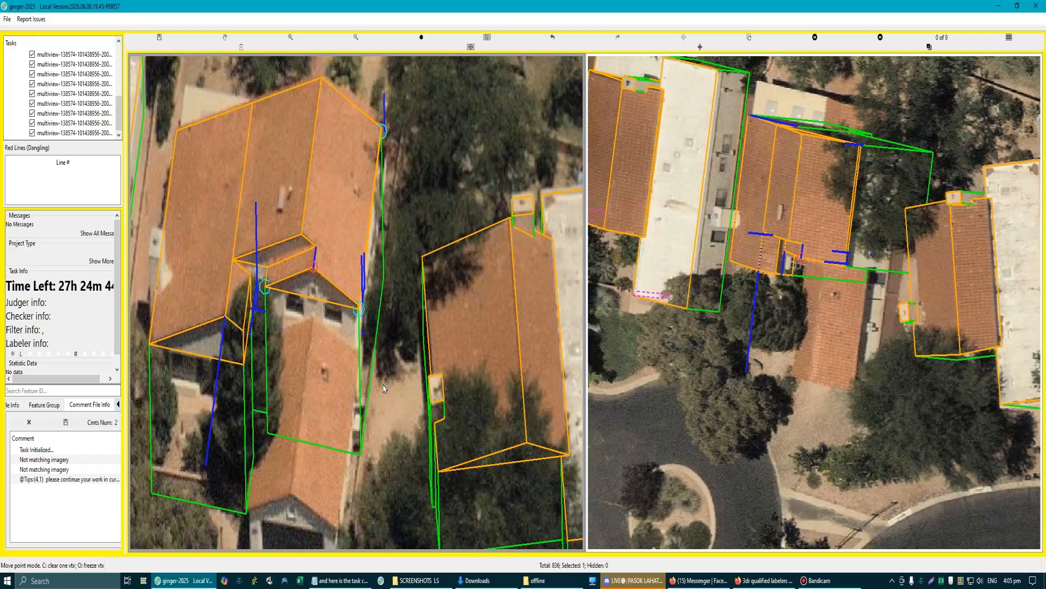
{"action": "key", "text": "Escape"}
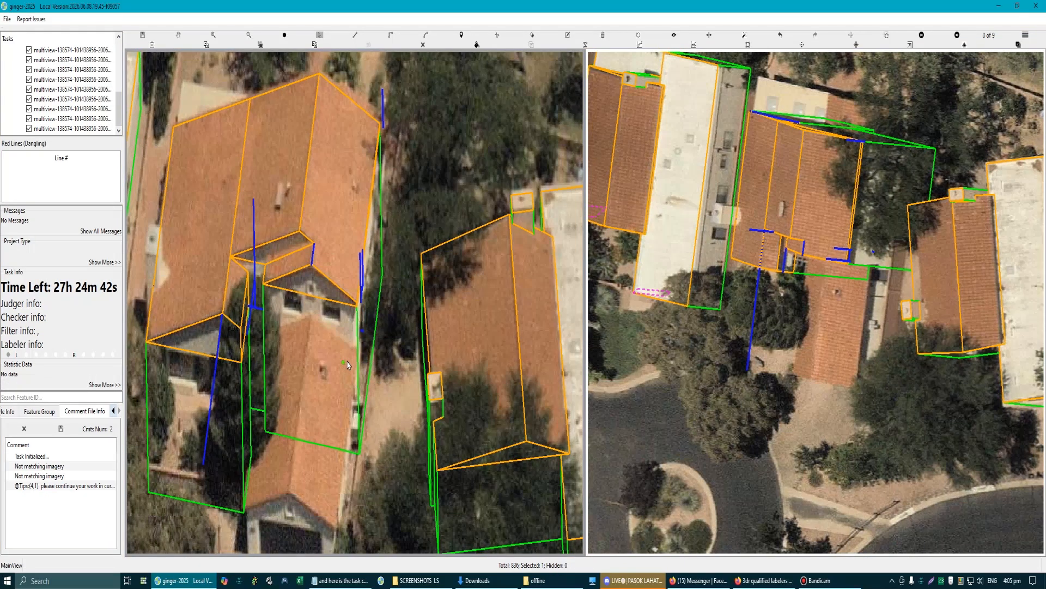
Step: Examine the main roof's left and right surfaces by selecting each and comparing their outlines with the imagery in both views
{"action": "scroll", "coordinate": [350, 365], "scroll_direction": "down", "scroll_amount": 3}
{"action": "scroll", "coordinate": [285, 265], "scroll_direction": "up", "scroll_amount": 4}
{"action": "left_click_drag", "start_coordinate": [300, 270], "coordinate": [346, 233]}
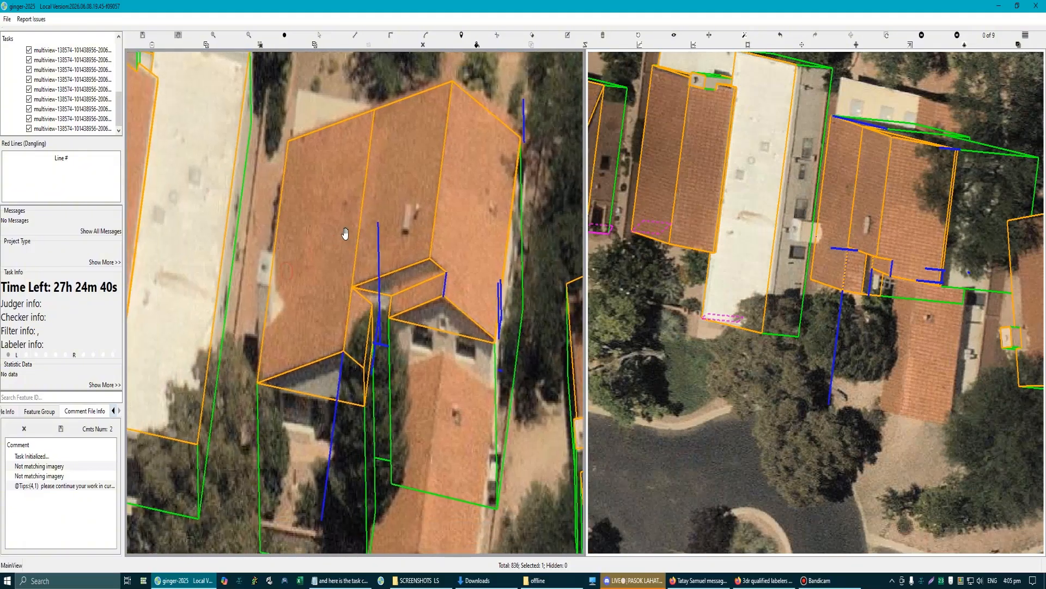
{"action": "scroll", "coordinate": [329, 309], "scroll_direction": "down", "scroll_amount": 3}
{"action": "scroll", "coordinate": [334, 303], "scroll_direction": "up", "scroll_amount": 2}
{"action": "key", "text": "s"}
{"action": "left_click", "coordinate": [403, 223]}
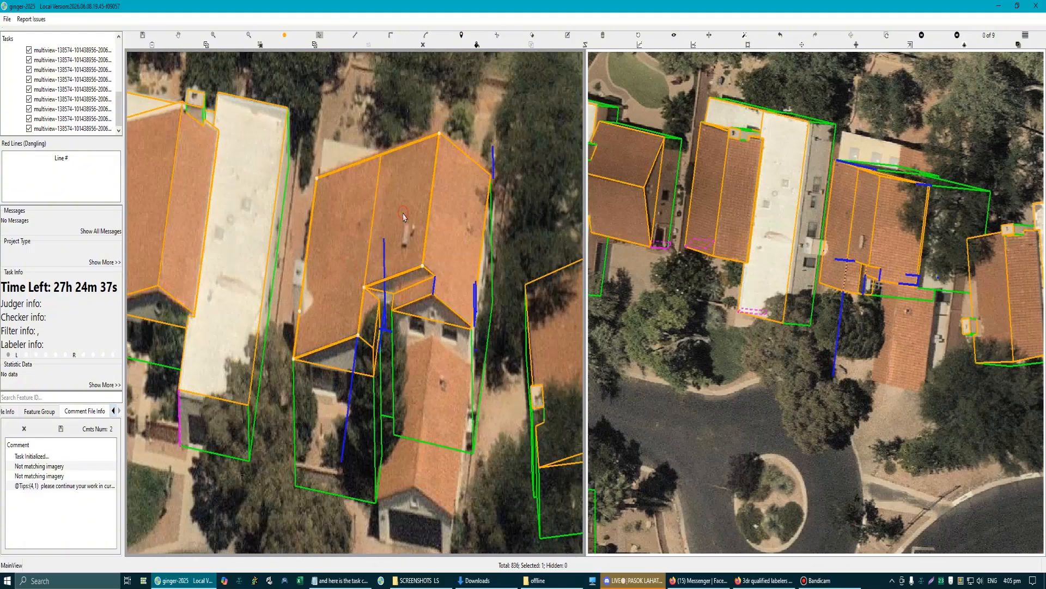
{"action": "left_click", "coordinate": [450, 229]}
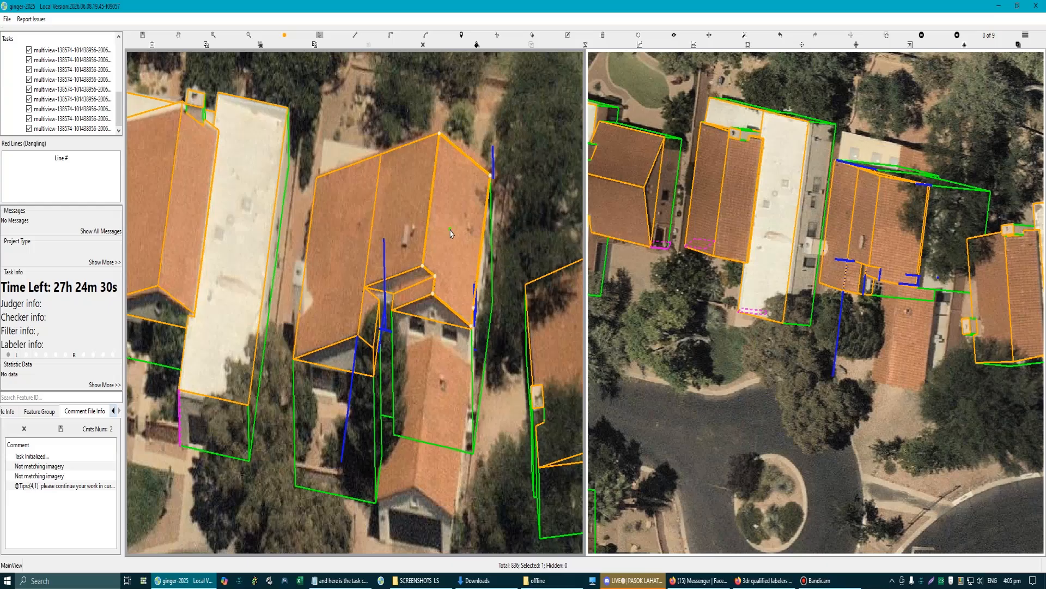
{"action": "scroll", "coordinate": [382, 224], "scroll_direction": "up", "scroll_amount": 3}
{"action": "scroll", "coordinate": [376, 229], "scroll_direction": "down", "scroll_amount": 4}
{"action": "scroll", "coordinate": [397, 244], "scroll_direction": "up", "scroll_amount": 5}
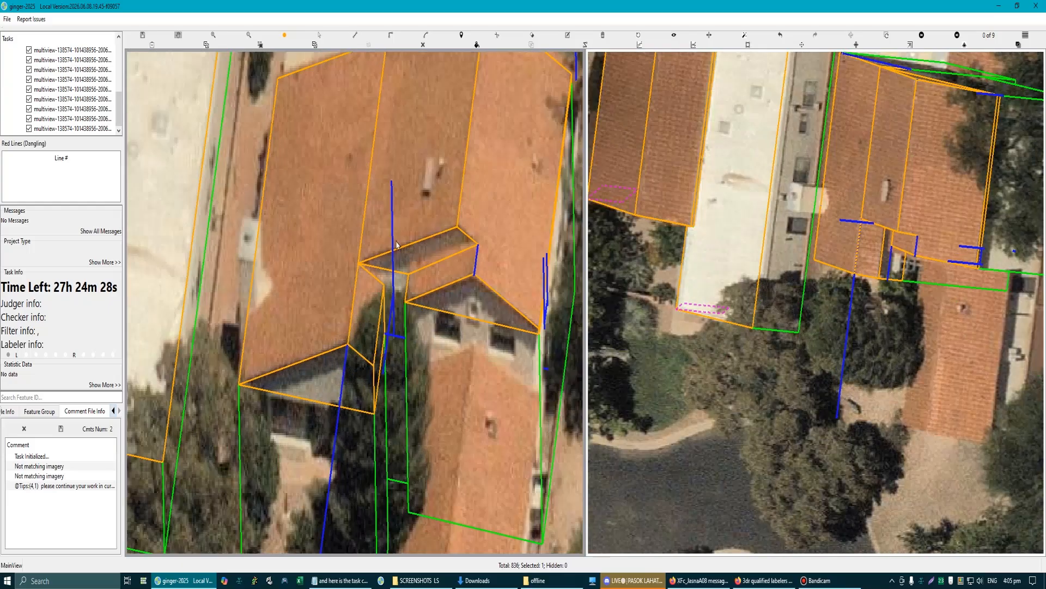
Step: Delete the single large surface that covers both the left and middle parts of the main roof
{"action": "key", "text": "s"}
{"action": "scroll", "coordinate": [401, 207], "scroll_direction": "down", "scroll_amount": 3}
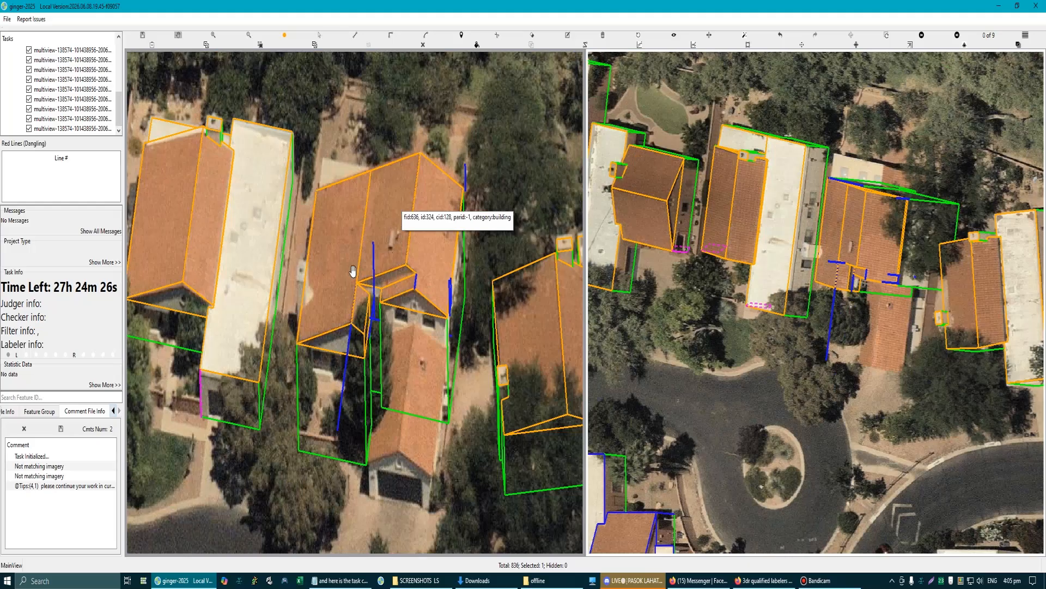
{"action": "scroll", "coordinate": [337, 259], "scroll_direction": "up", "scroll_amount": 2}
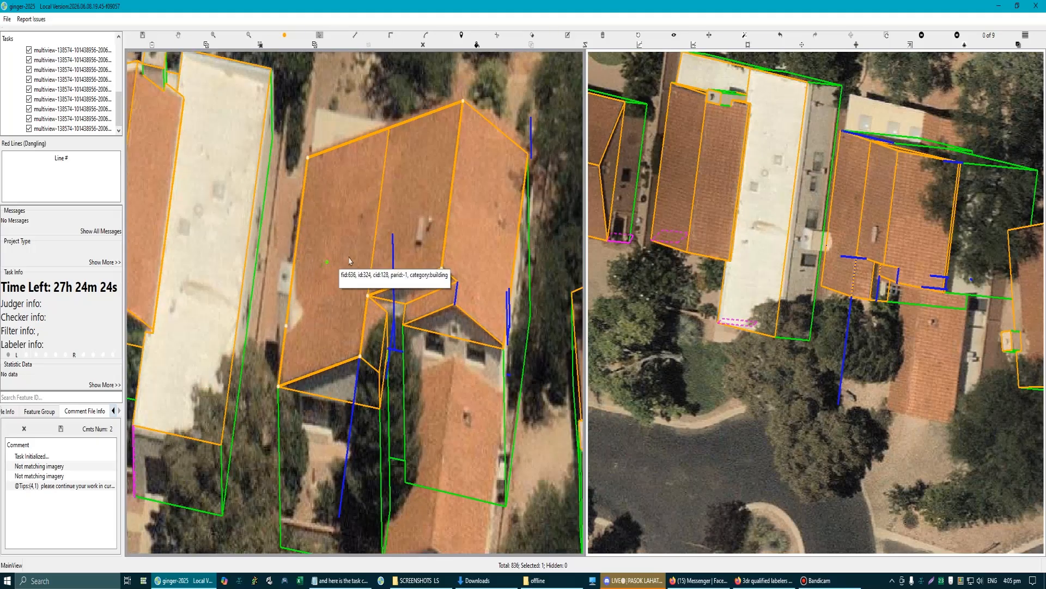
{"action": "key", "text": "Delete"}
Step: Draw two separate surfaces over the deleted area, one for the middle slope and one for the left slope, sharing the ridge edge
{"action": "key", "text": "l"}
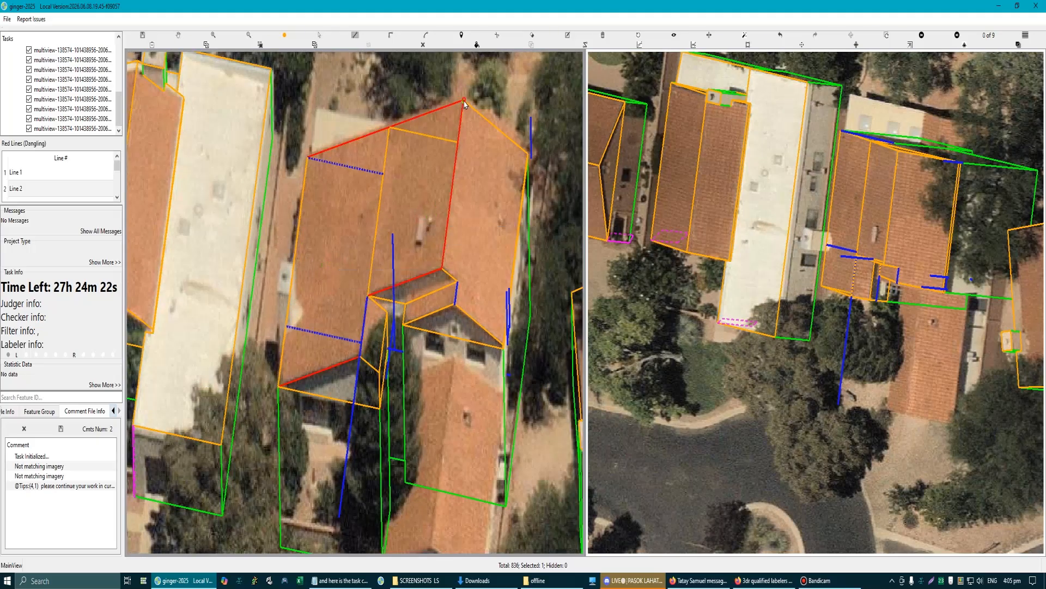
{"action": "left_click", "coordinate": [463, 101]}
{"action": "left_click", "coordinate": [389, 127]}
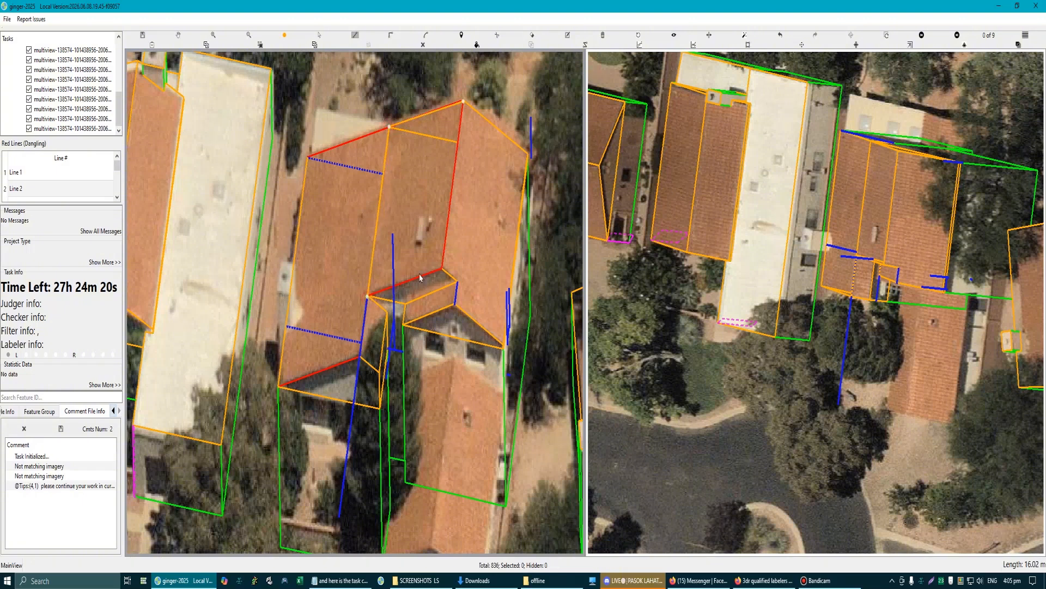
{"action": "double_click", "coordinate": [442, 267]}
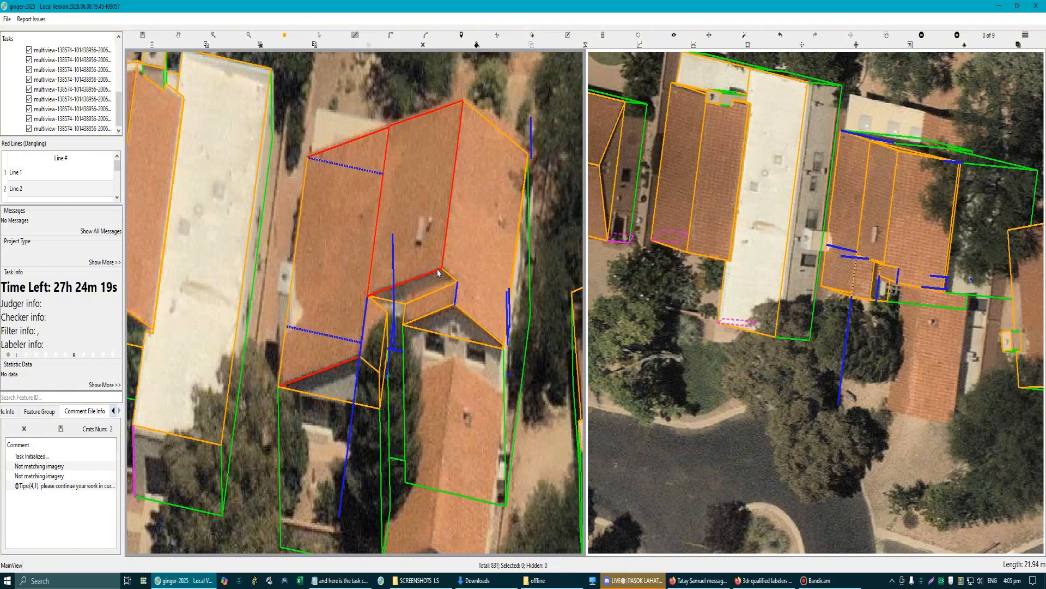
{"action": "left_click", "coordinate": [308, 158]}
{"action": "left_click", "coordinate": [389, 126]}
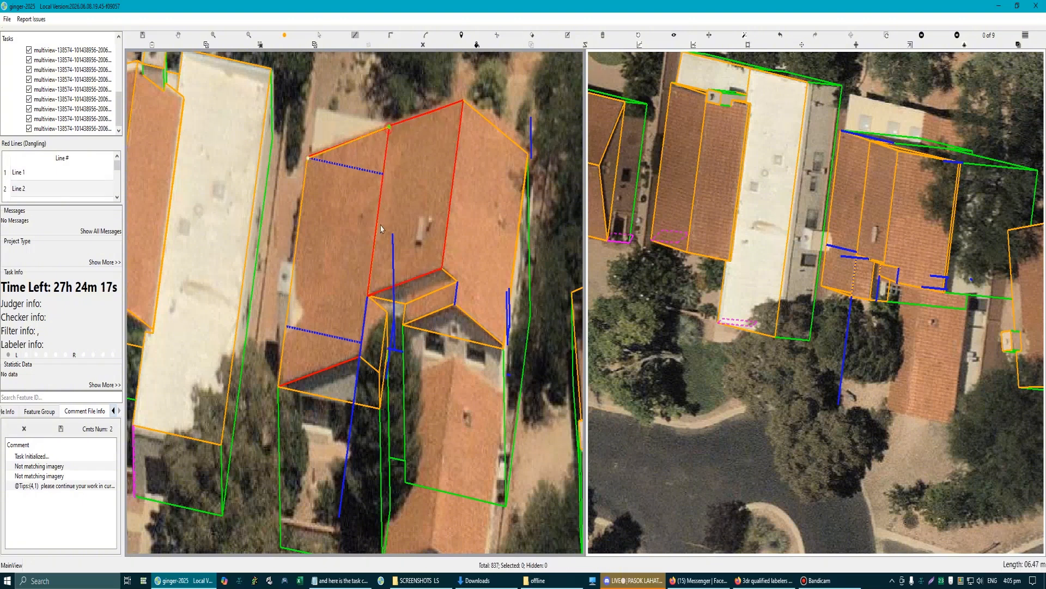
{"action": "left_click", "coordinate": [360, 357]}
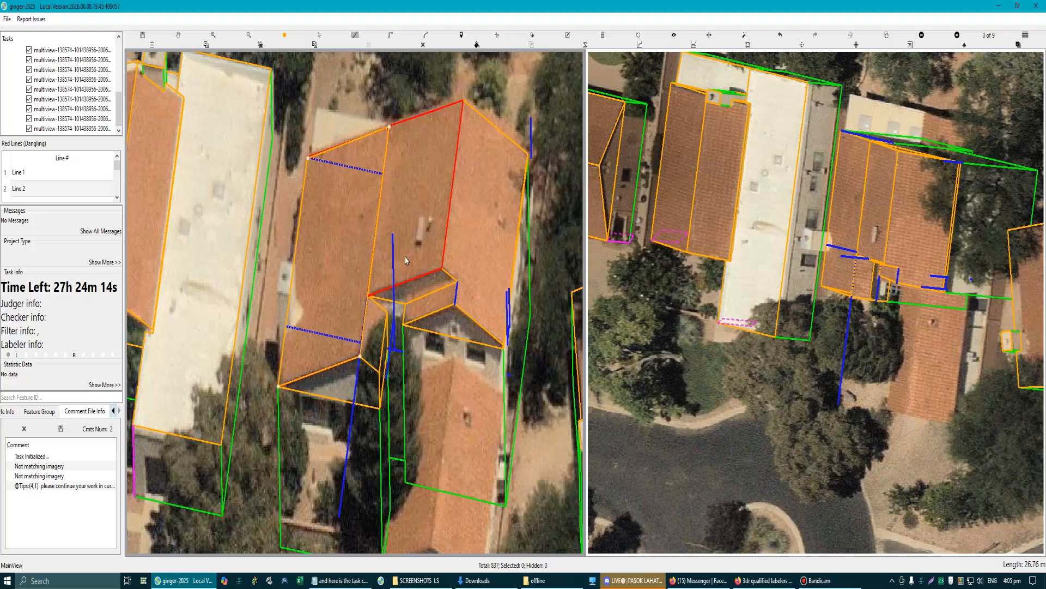
{"action": "key", "text": "Escape"}
Step: Select the new middle and left slope surfaces together, try the joint surface operation on them, and check their edges in both views
{"action": "left_click", "coordinate": [397, 188]}
{"action": "left_click", "coordinate": [363, 189], "text": "ctrl"}
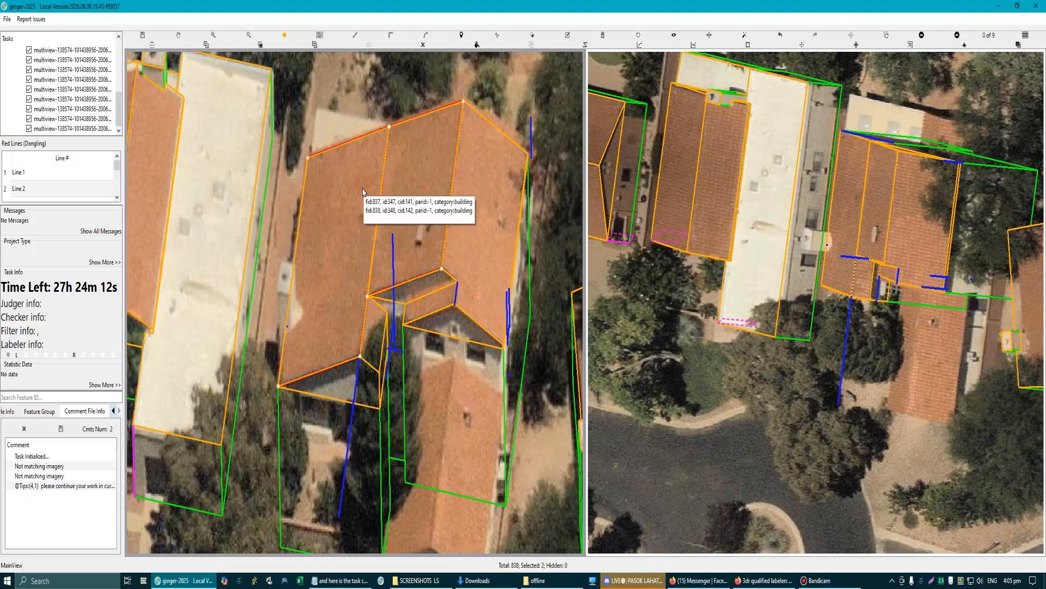
{"action": "key", "text": "f"}
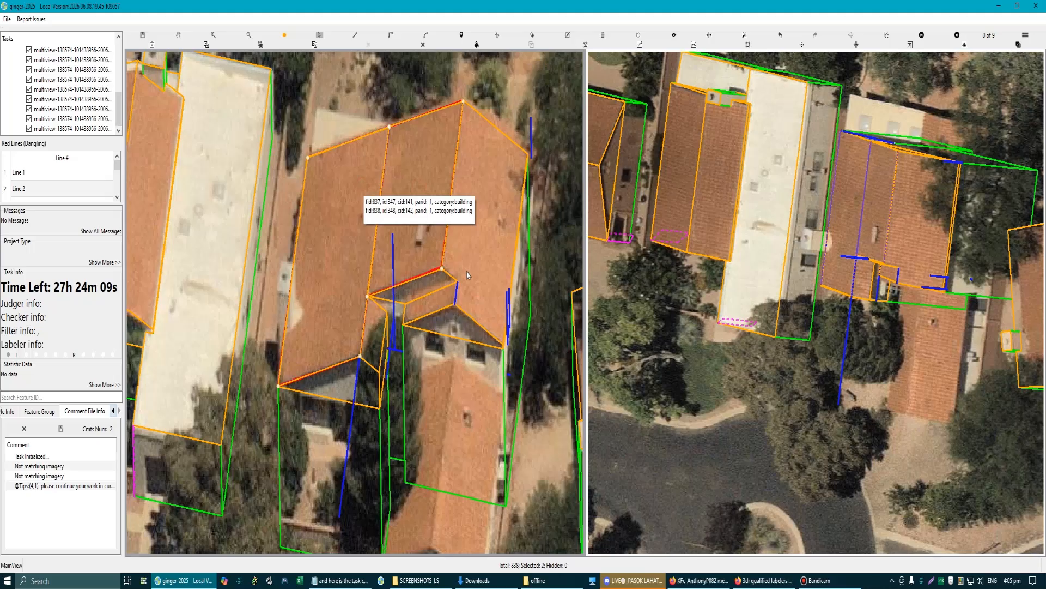
{"action": "key", "text": "Escape"}
{"action": "scroll", "coordinate": [380, 283], "scroll_direction": "down", "scroll_amount": 3}
{"action": "scroll", "coordinate": [394, 284], "scroll_direction": "up", "scroll_amount": 5}
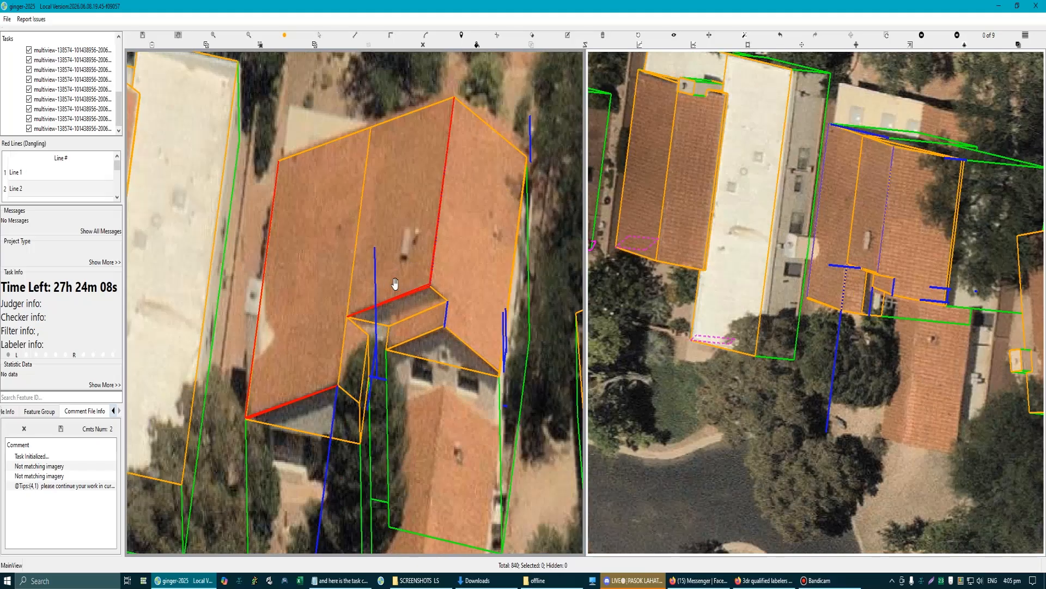
{"action": "scroll", "coordinate": [395, 283], "scroll_direction": "down", "scroll_amount": 2}
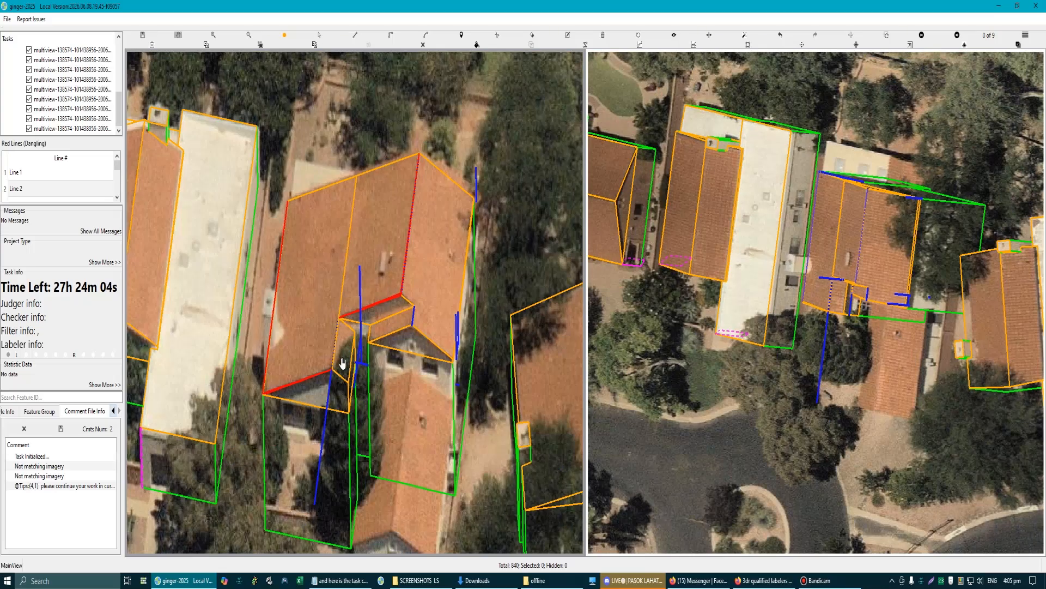
Step: Undo the joint surface operation, the two redrawn slope surfaces and the deletion of the original large roof surface
{"action": "key", "text": "ctrl+z"}
{"action": "key", "text": "ctrl+z"}
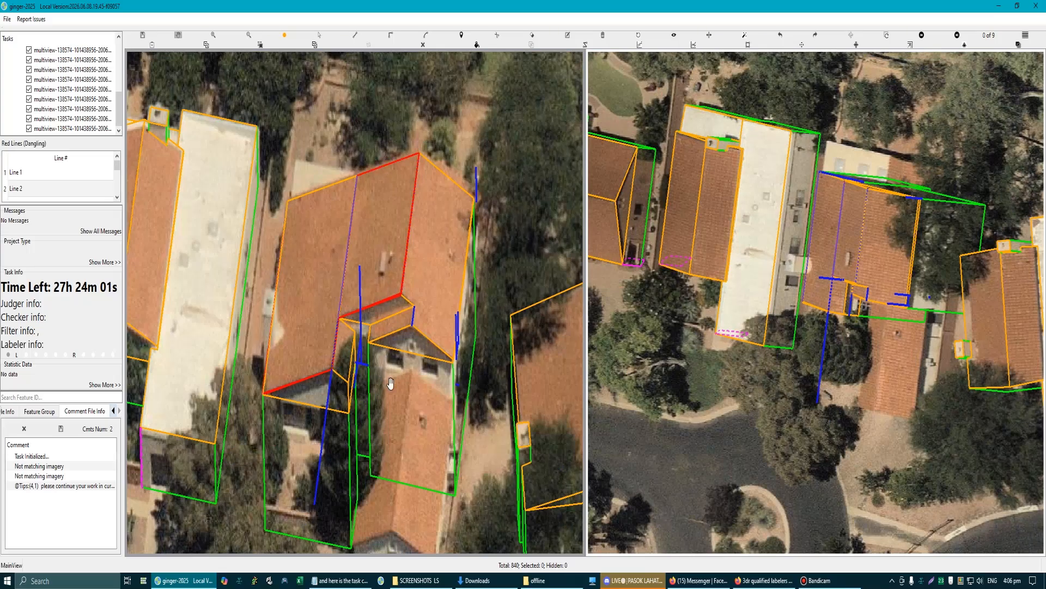
{"action": "key", "text": "ctrl+z"}
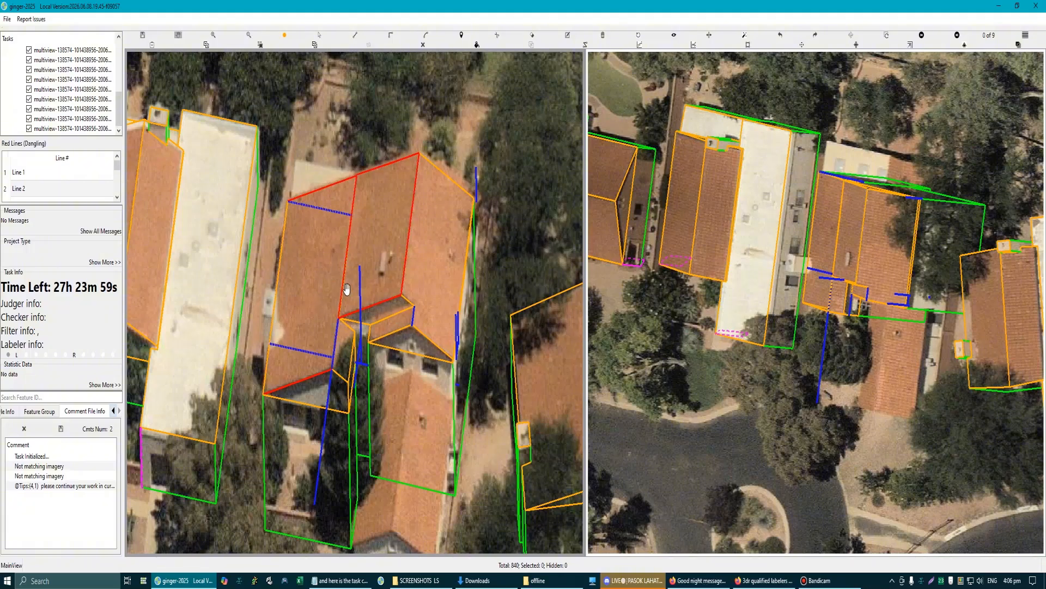
{"action": "key", "text": "ctrl+z"}
{"action": "key", "text": "ctrl+z"}
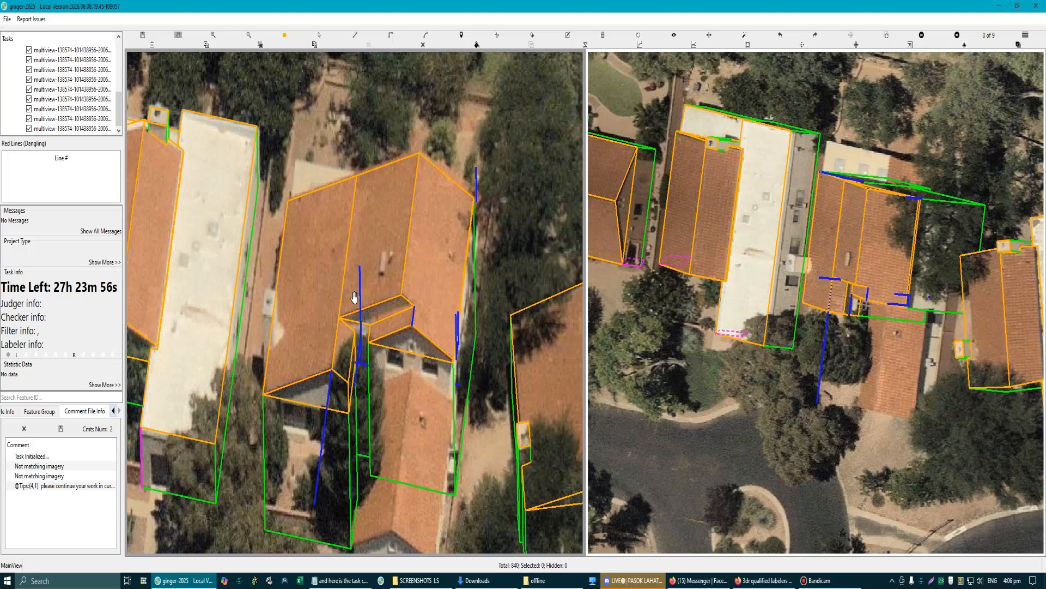
{"action": "scroll", "coordinate": [371, 374], "scroll_direction": "down", "scroll_amount": 7}
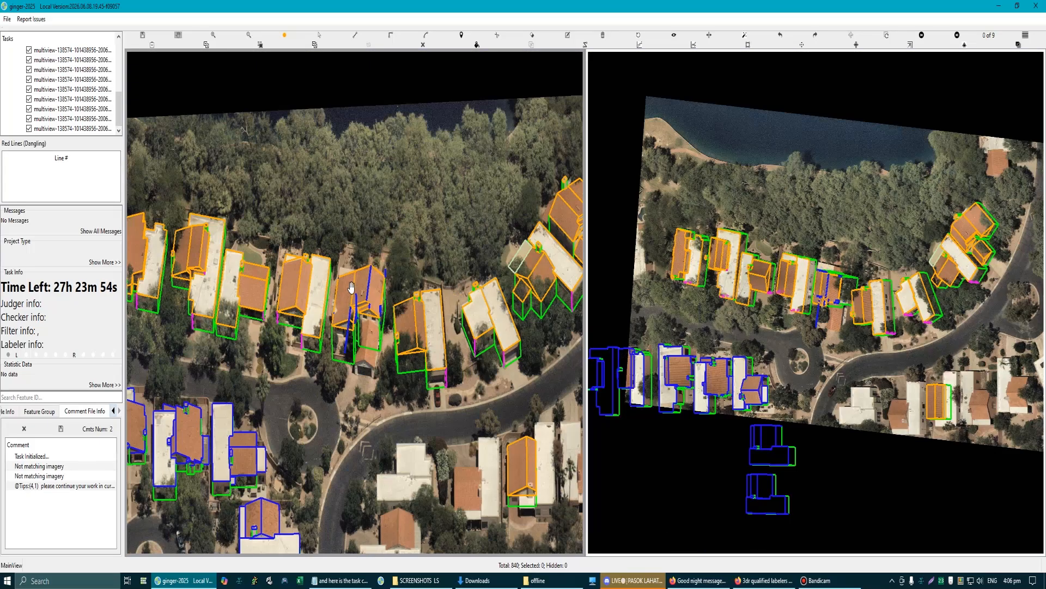
Step: Draw a four-sided surface over the front garage roof and bring its far edge back to the garage's front eave
{"action": "scroll", "coordinate": [352, 289], "scroll_direction": "up", "scroll_amount": 6}
{"action": "scroll", "coordinate": [384, 376], "scroll_direction": "up", "scroll_amount": 3}
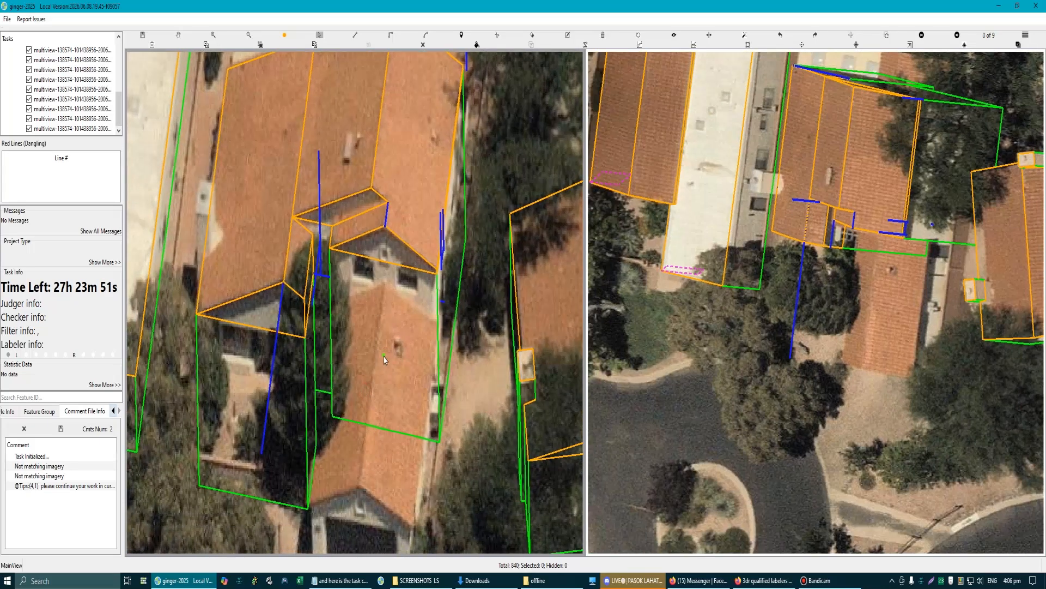
{"action": "left_click", "coordinate": [438, 319]}
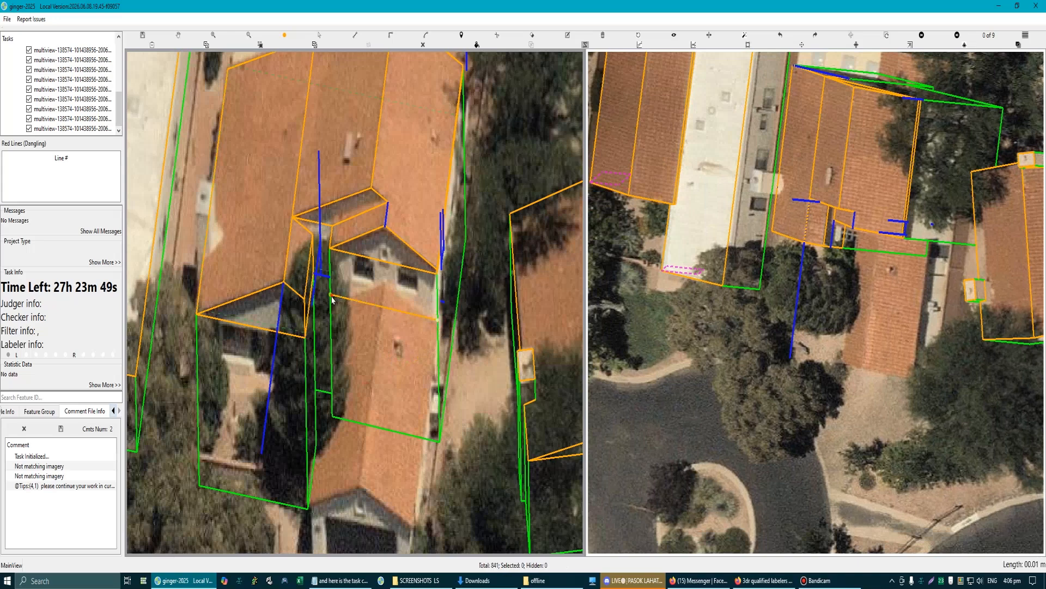
{"action": "scroll", "coordinate": [309, 508], "scroll_direction": "down", "scroll_amount": 3}
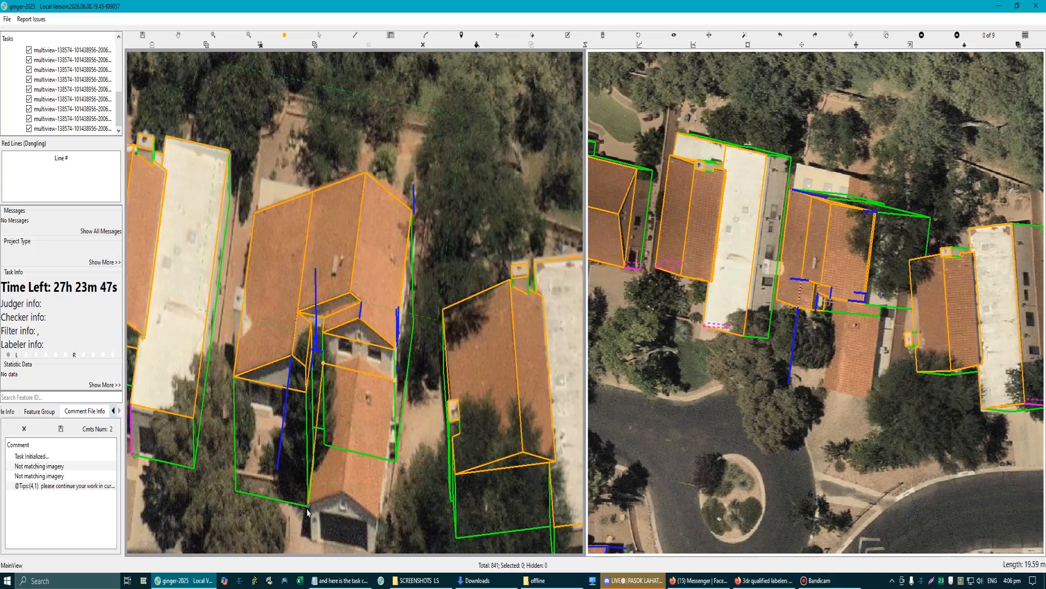
{"action": "left_click", "coordinate": [301, 538]}
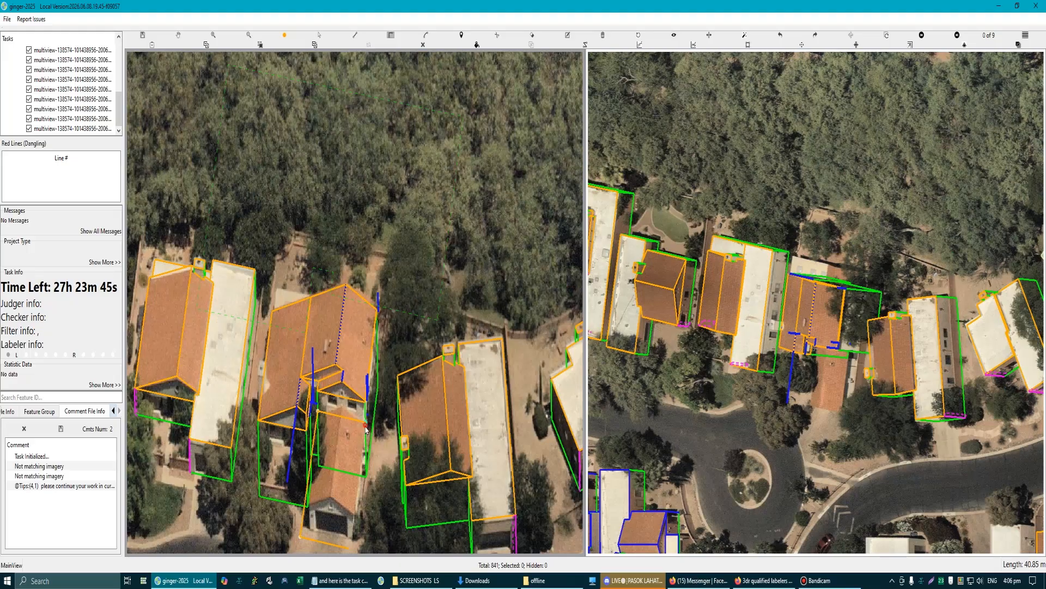
{"action": "scroll", "coordinate": [350, 492], "scroll_direction": "up", "scroll_amount": 4}
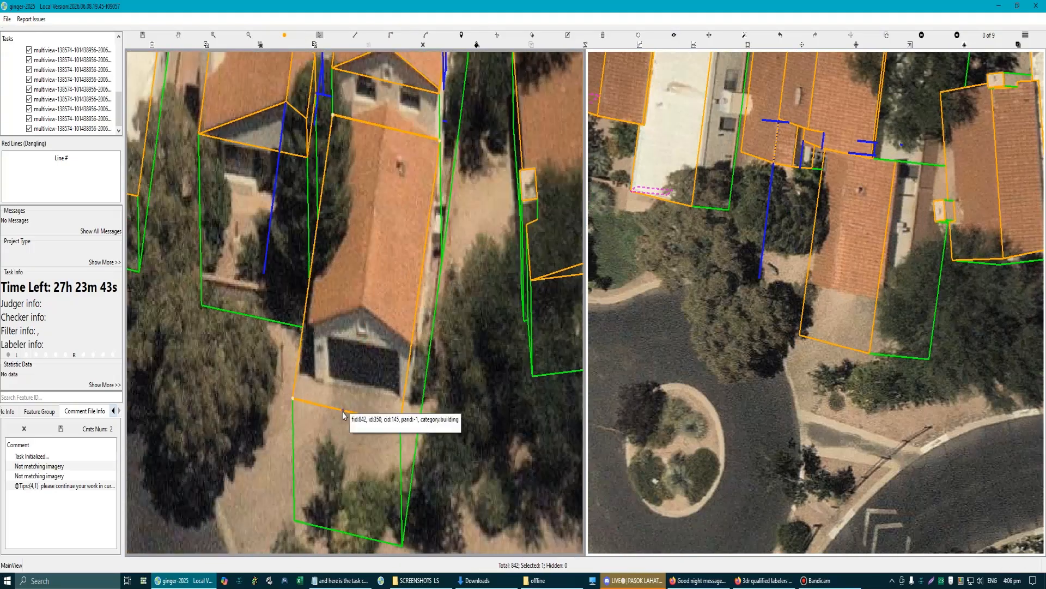
{"action": "right_click", "coordinate": [370, 339]}
{"action": "scroll", "coordinate": [373, 332], "scroll_direction": "down", "scroll_amount": 3}
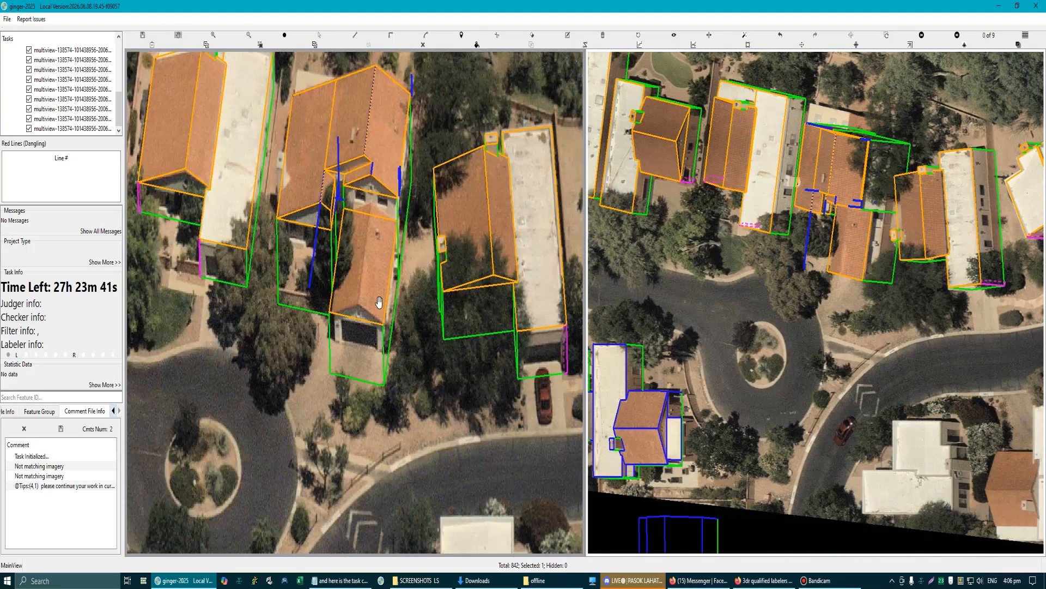
{"action": "scroll", "coordinate": [379, 292], "scroll_direction": "up", "scroll_amount": 2}
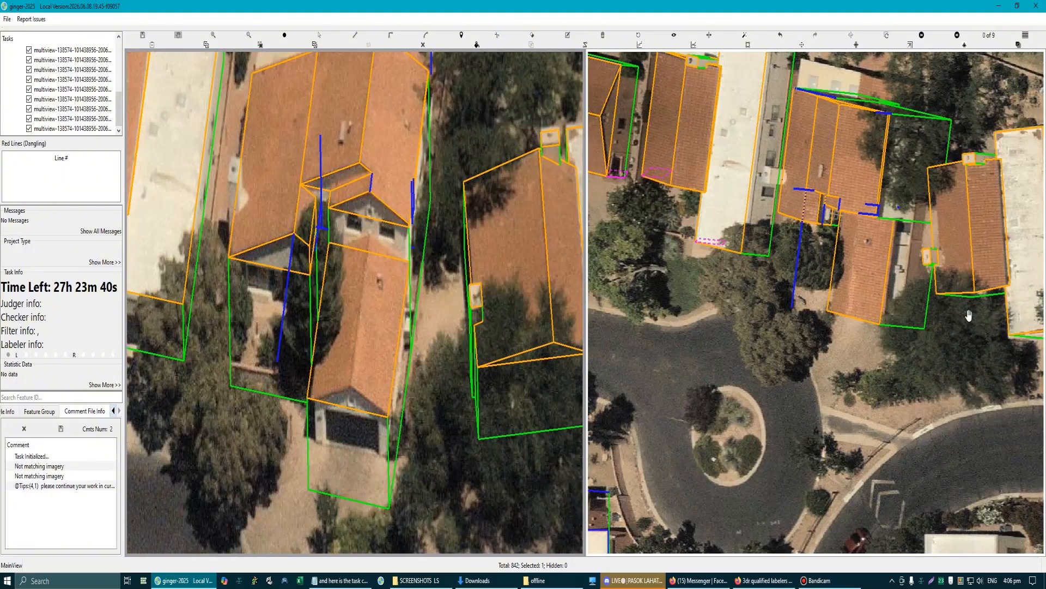
Step: Adjust the garage roof surface and compare its edges and front corner with the roof in both photo views
{"action": "scroll", "coordinate": [400, 361], "scroll_direction": "up", "scroll_amount": 3}
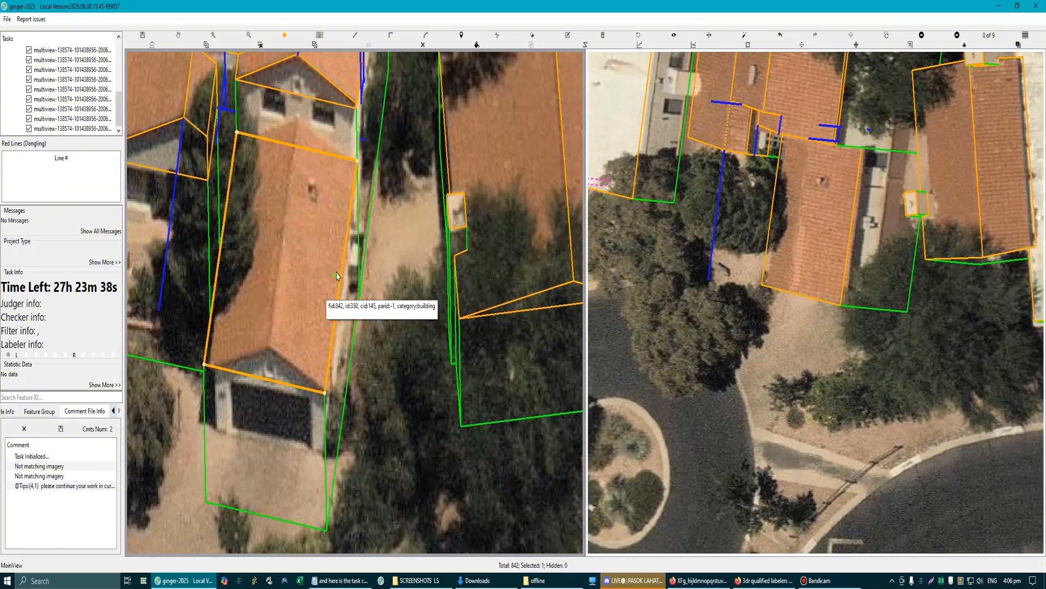
{"action": "left_click", "coordinate": [344, 269]}
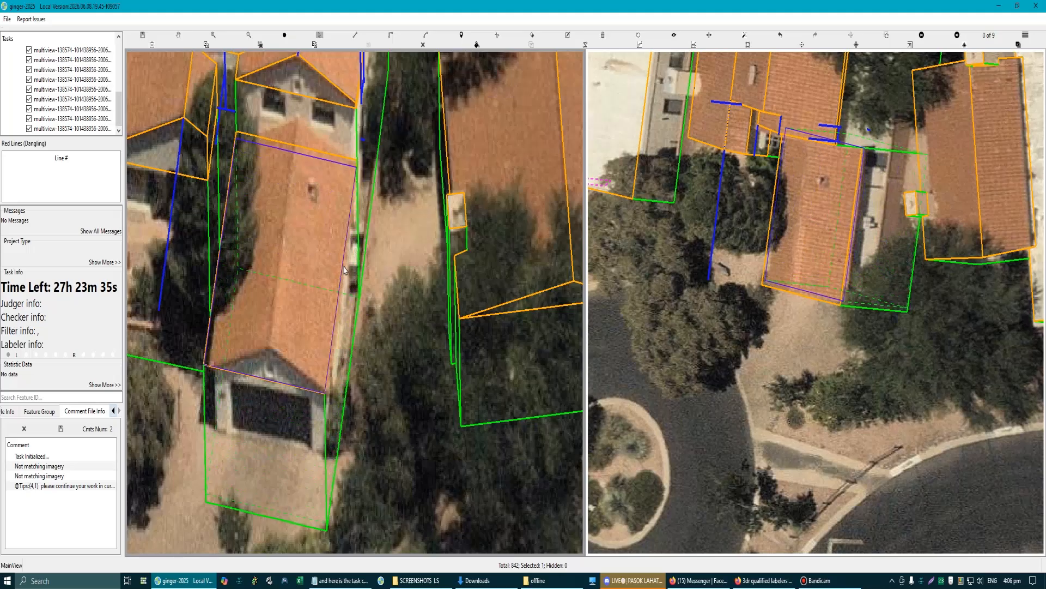
{"action": "left_click", "coordinate": [343, 270]}
{"action": "scroll", "coordinate": [801, 270], "scroll_direction": "up", "scroll_amount": 2}
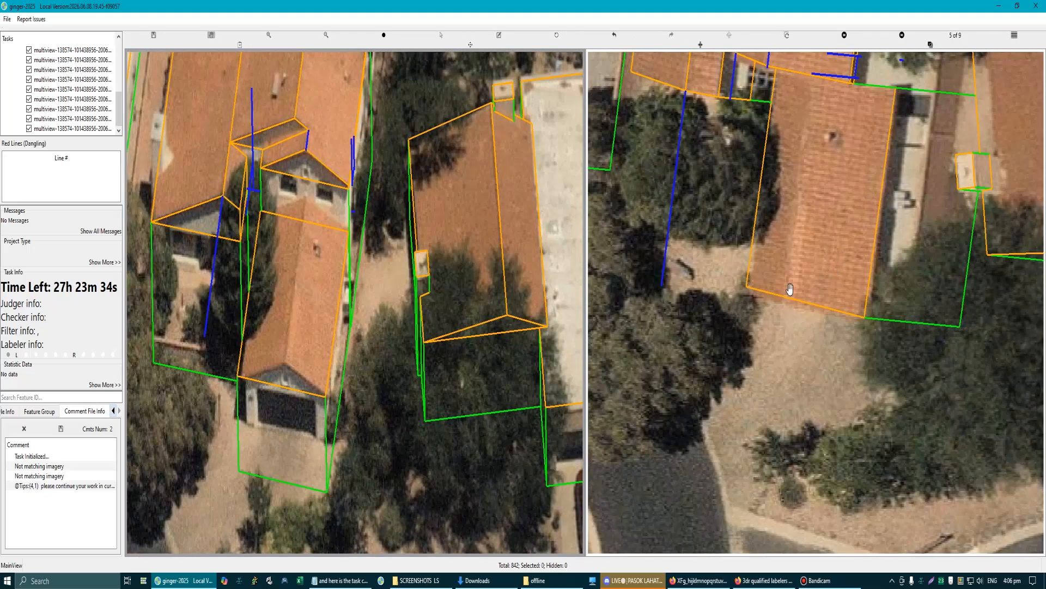
{"action": "scroll", "coordinate": [233, 382], "scroll_direction": "up", "scroll_amount": 6}
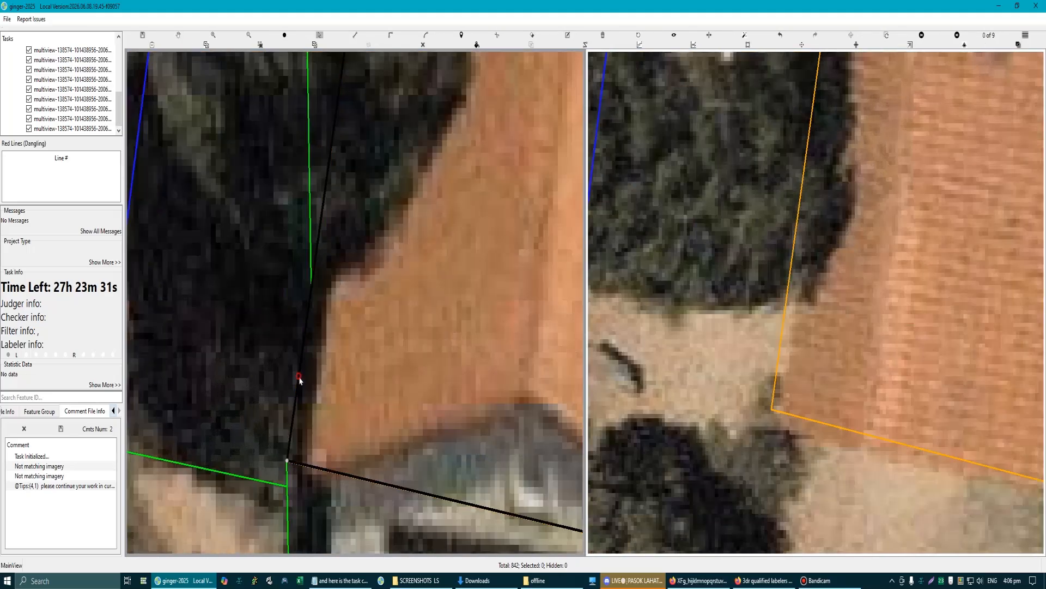
{"action": "scroll", "coordinate": [308, 388], "scroll_direction": "down", "scroll_amount": 6}
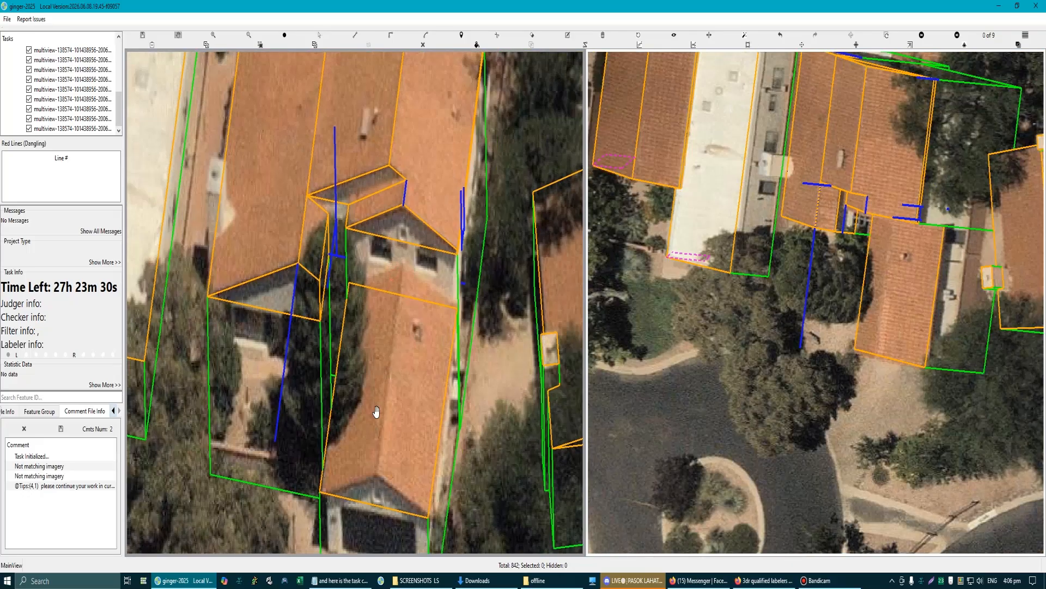
{"action": "scroll", "coordinate": [376, 411], "scroll_direction": "down", "scroll_amount": 3}
{"action": "left_click", "coordinate": [379, 381]}
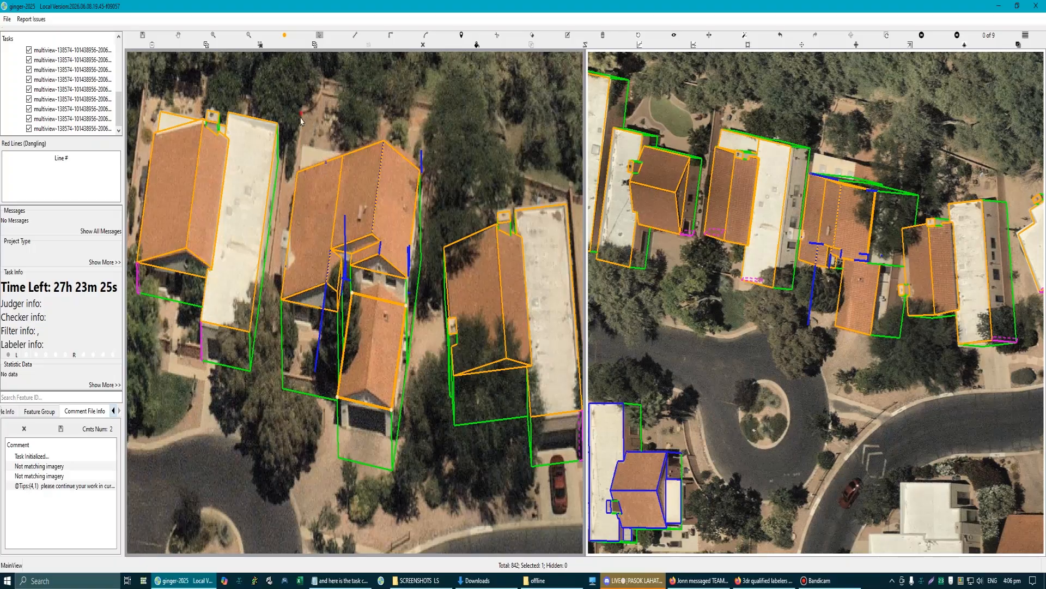
Step: Delete the house's entire wireframe, including the leftover short line beside the main roof
{"action": "left_click_drag", "start_coordinate": [300, 120], "coordinate": [421, 433]}
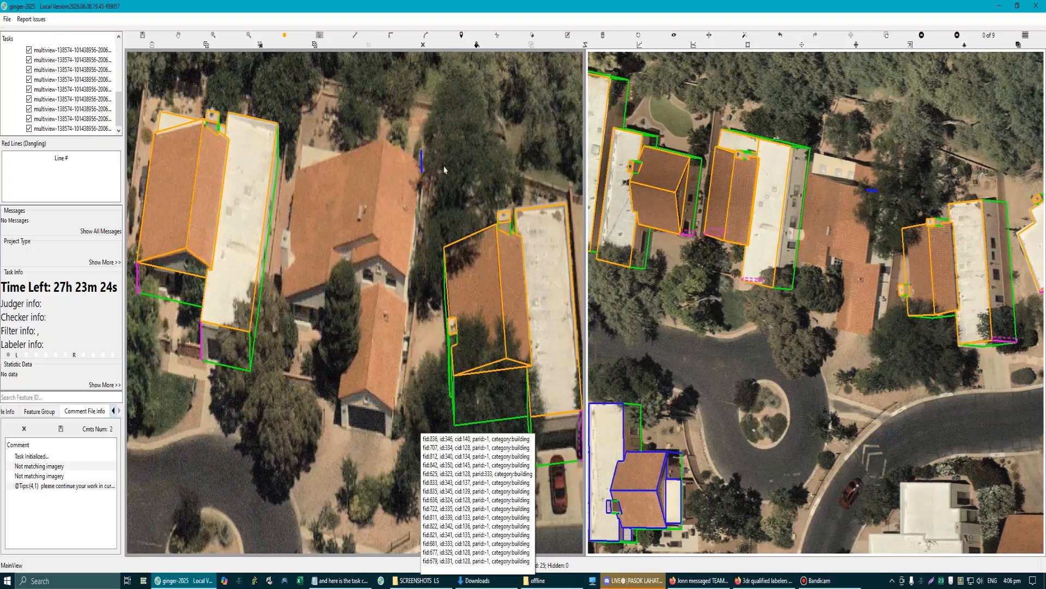
{"action": "left_click", "coordinate": [422, 161]}
{"action": "scroll", "coordinate": [295, 195], "scroll_direction": "up", "scroll_amount": 2}
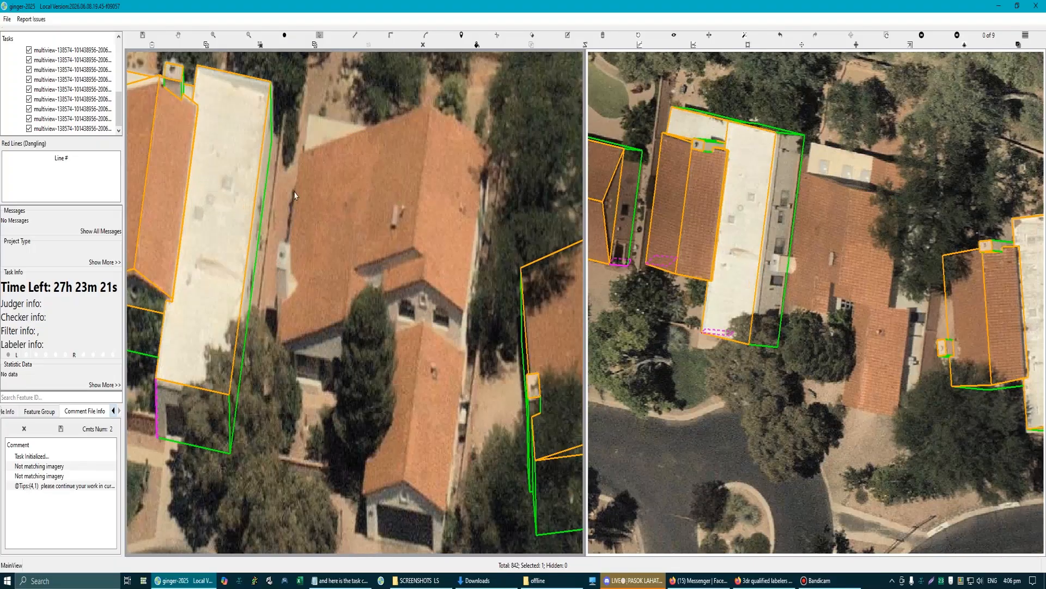
{"action": "left_click", "coordinate": [300, 153]}
{"action": "scroll", "coordinate": [435, 230], "scroll_direction": "down", "scroll_amount": 1}
{"action": "key", "text": "Escape"}
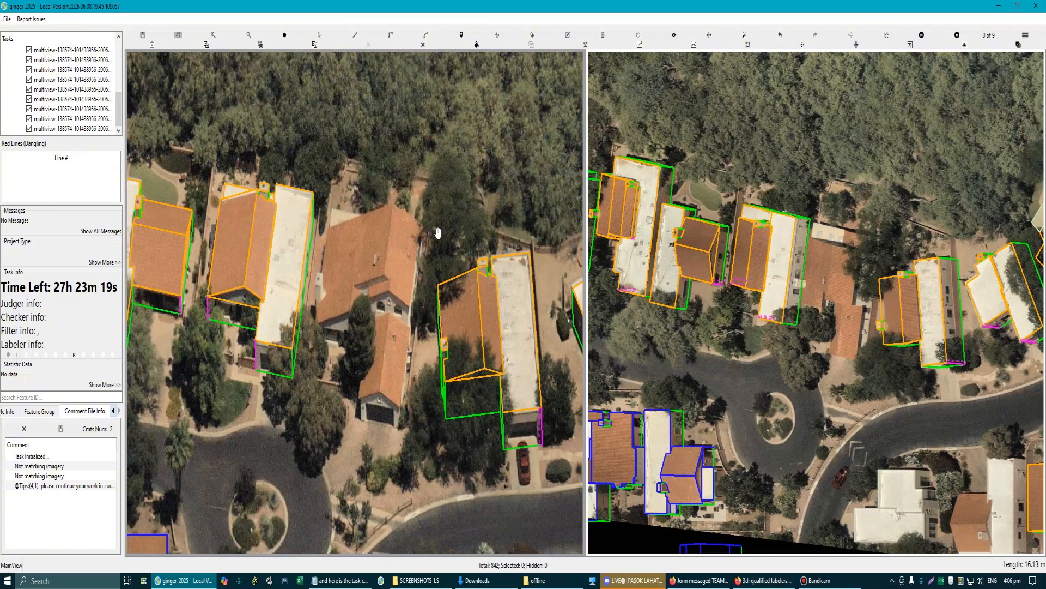
{"action": "scroll", "coordinate": [430, 232], "scroll_direction": "up", "scroll_amount": 2}
{"action": "key", "text": "d"}
{"action": "left_click", "coordinate": [298, 181]}
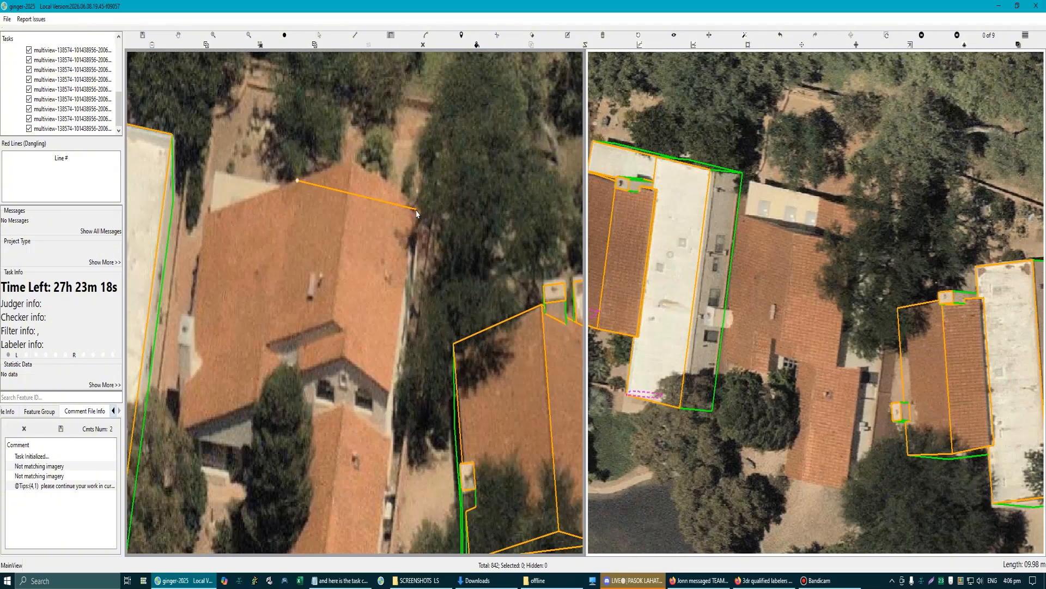
{"action": "scroll", "coordinate": [405, 231], "scroll_direction": "down", "scroll_amount": 2}
{"action": "key", "text": "Escape"}
{"action": "scroll", "coordinate": [289, 239], "scroll_direction": "up", "scroll_amount": 1}
Step: Draw a new four-sided surface over the main roof, following its two side eaves and front wall corner
{"action": "key", "text": "d"}
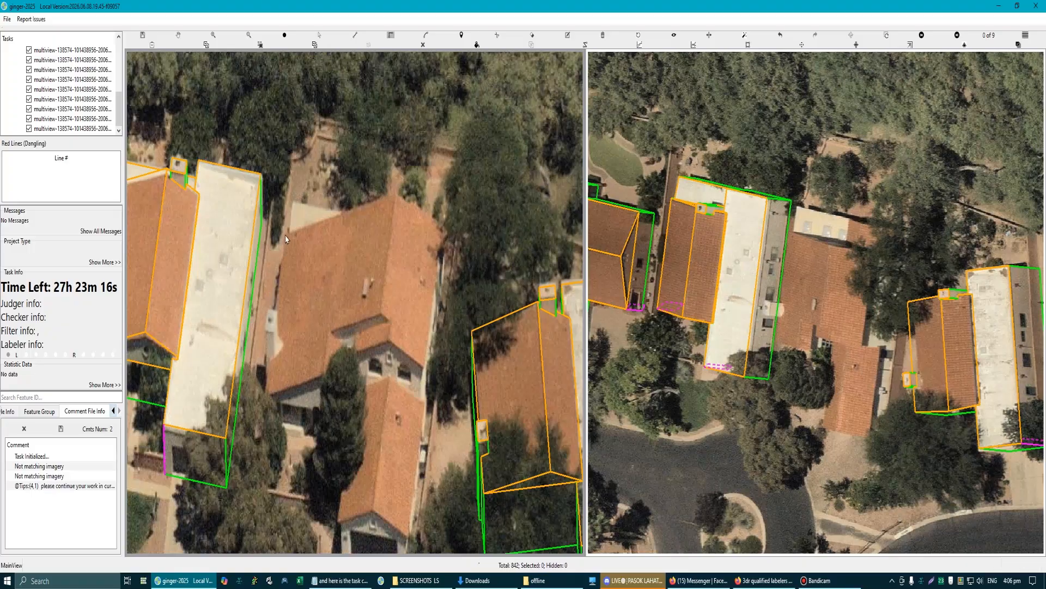
{"action": "left_click", "coordinate": [265, 398]}
{"action": "left_click", "coordinate": [425, 371]}
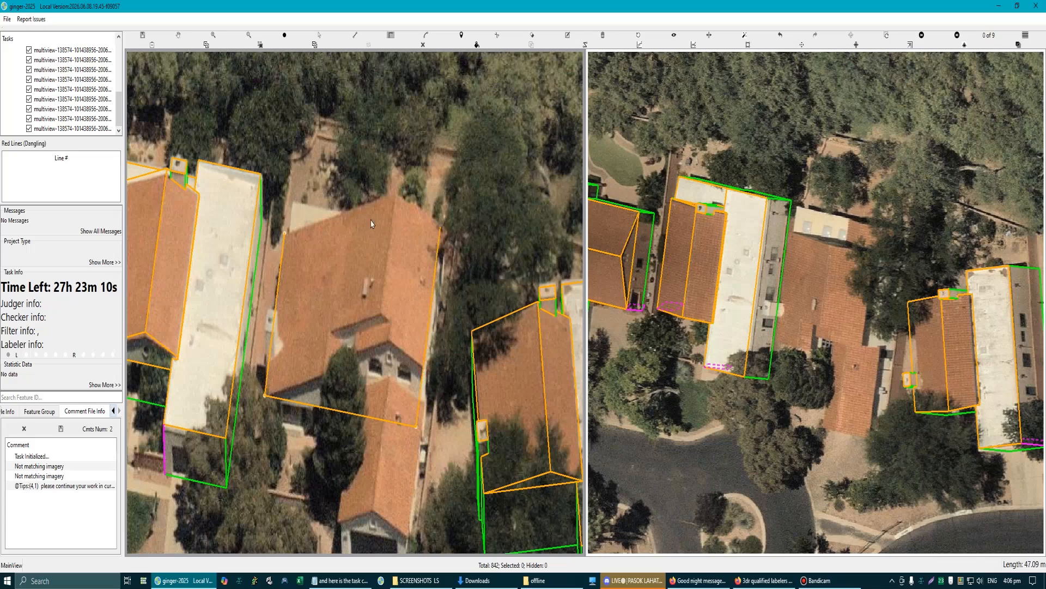
{"action": "left_click", "coordinate": [285, 238]}
{"action": "scroll", "coordinate": [289, 232], "scroll_direction": "up", "scroll_amount": 4}
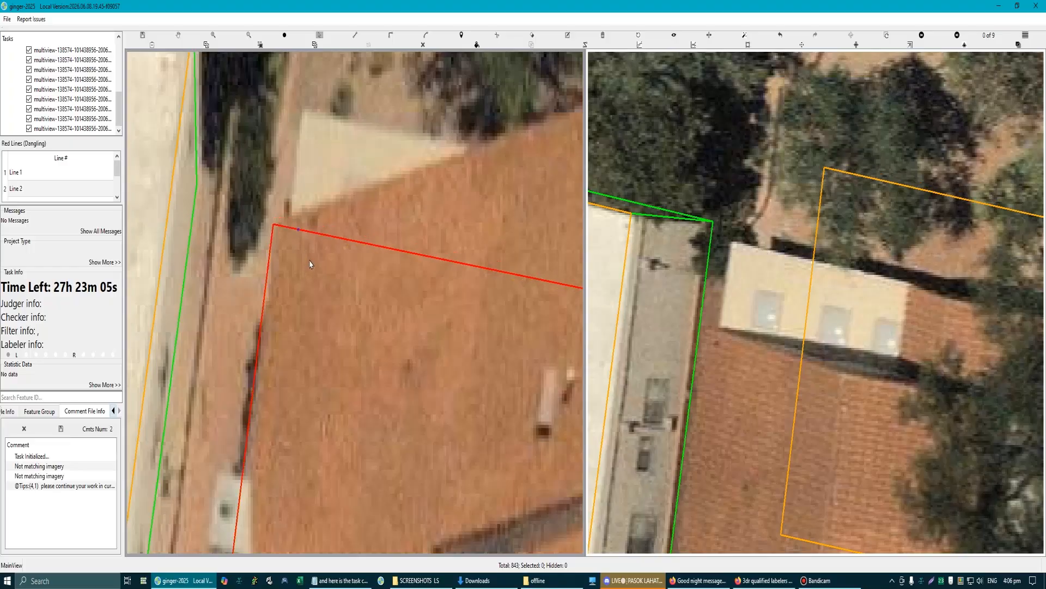
{"action": "scroll", "coordinate": [303, 234], "scroll_direction": "down", "scroll_amount": 5}
{"action": "scroll", "coordinate": [903, 355], "scroll_direction": "up", "scroll_amount": 2}
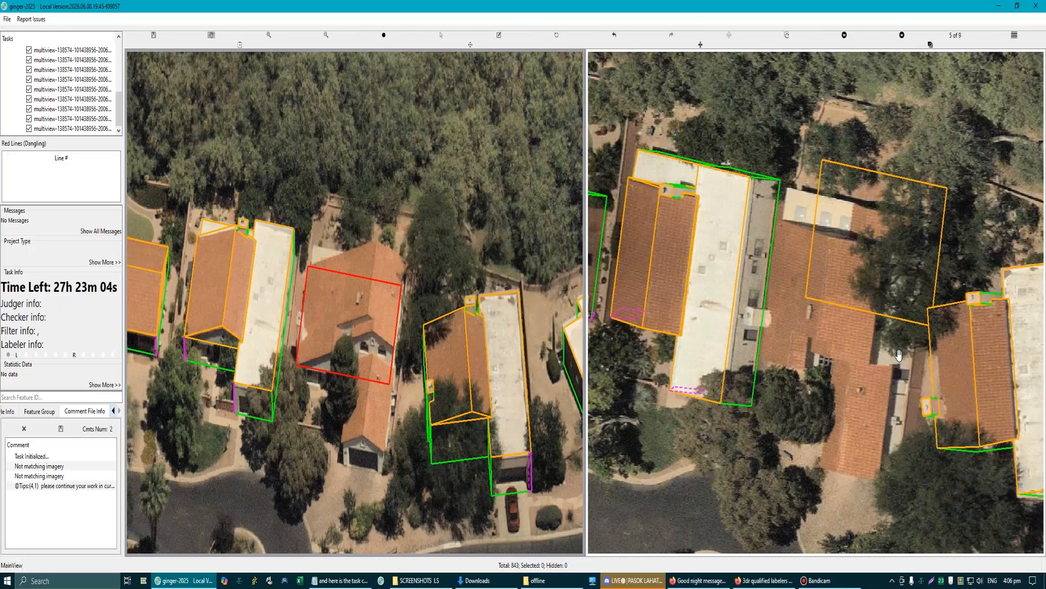
Step: Show image 7 of 9 in the second view and adjust the new surface's height to align its side edges with the roof
{"action": "key", "text": "Right"}
{"action": "key", "text": "Right"}
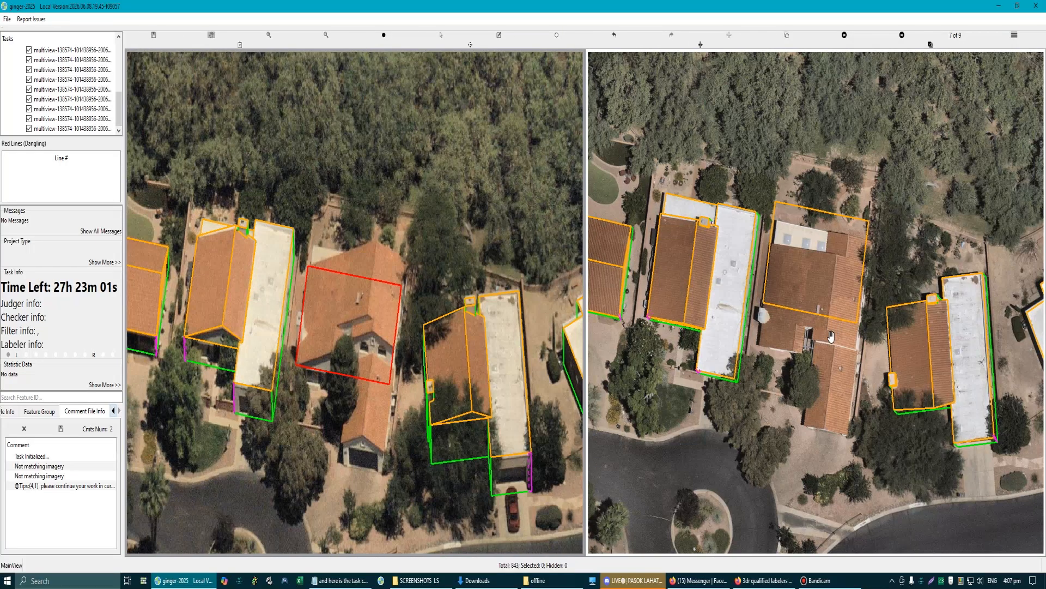
{"action": "scroll", "coordinate": [831, 336], "scroll_direction": "up", "scroll_amount": 2}
{"action": "left_click", "coordinate": [789, 210]}
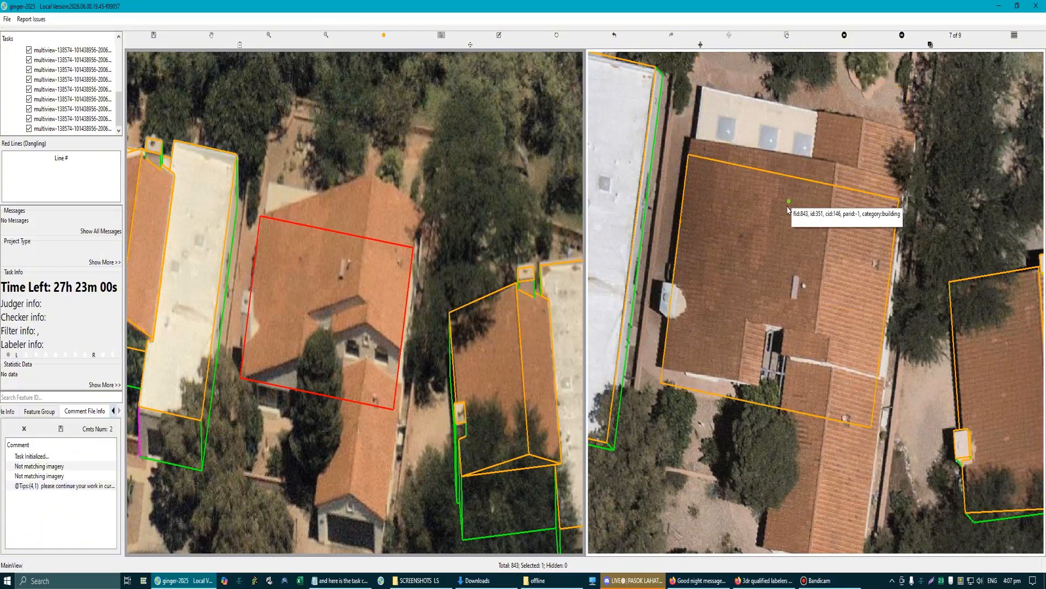
{"action": "key", "text": "Up"}
{"action": "key", "text": "Up"}
{"action": "key", "text": "Up"}
{"action": "key", "text": "Up"}
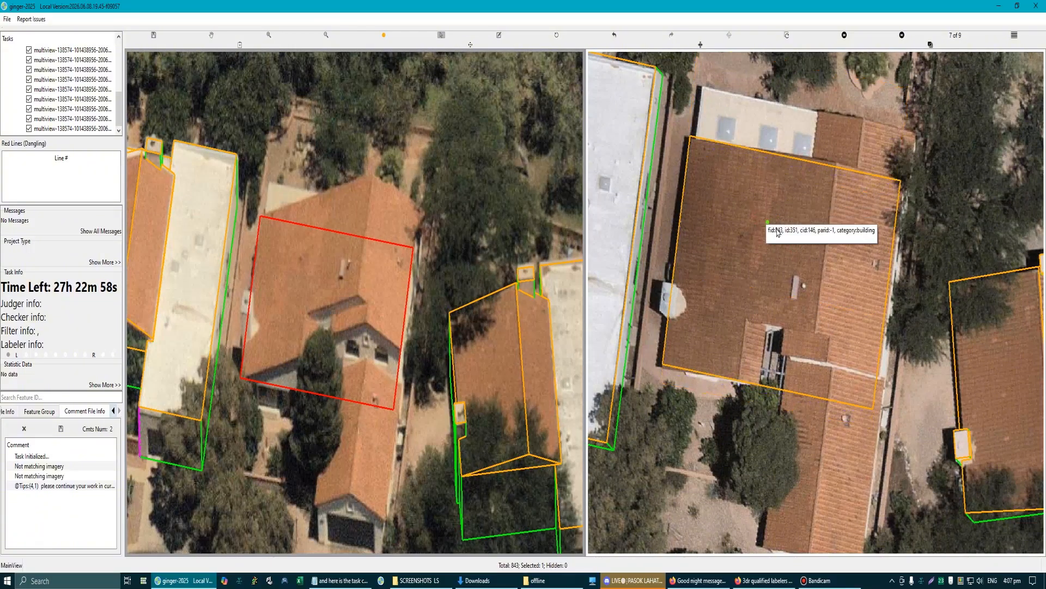
{"action": "key", "text": "Escape"}
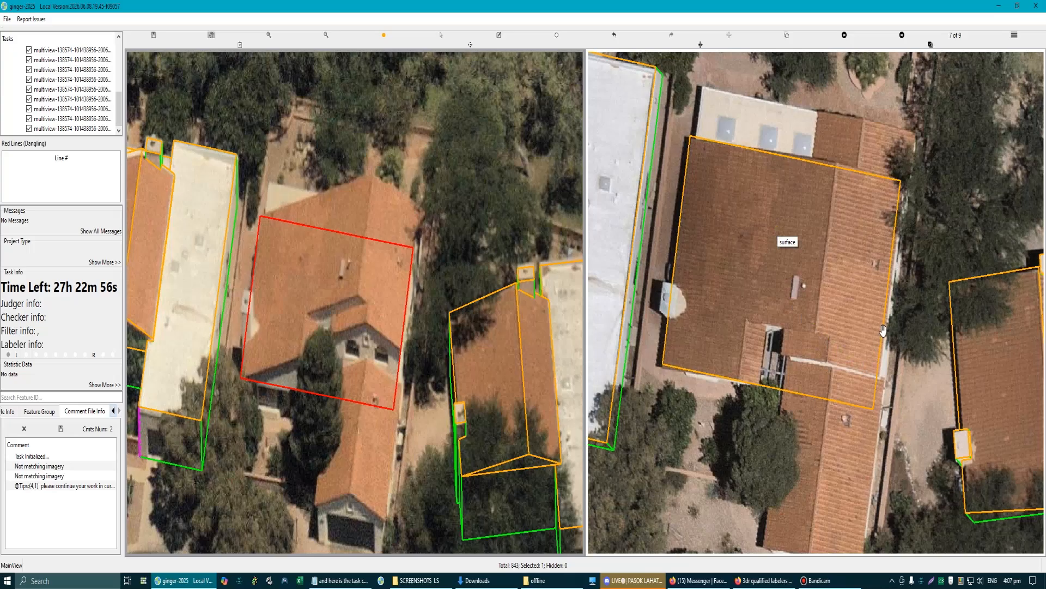
Step: Compare the surface's side edge with the eave in both views and extend the surface down to a ground footprint
{"action": "scroll", "coordinate": [409, 321], "scroll_direction": "up", "scroll_amount": 3}
{"action": "scroll", "coordinate": [400, 323], "scroll_direction": "down", "scroll_amount": 3}
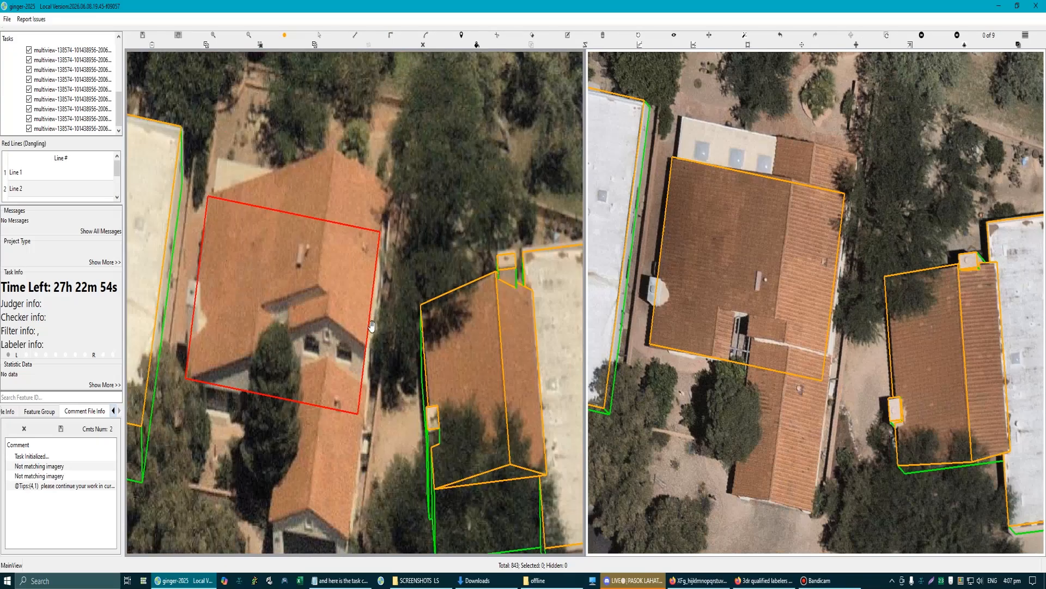
{"action": "scroll", "coordinate": [374, 295], "scroll_direction": "up", "scroll_amount": 5}
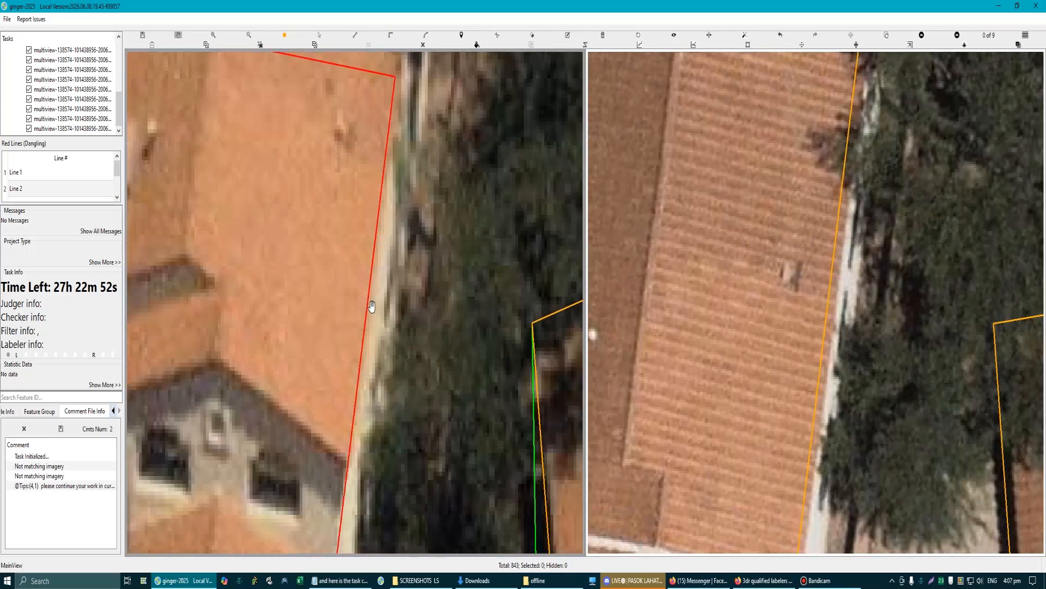
{"action": "scroll", "coordinate": [374, 308], "scroll_direction": "down", "scroll_amount": 5}
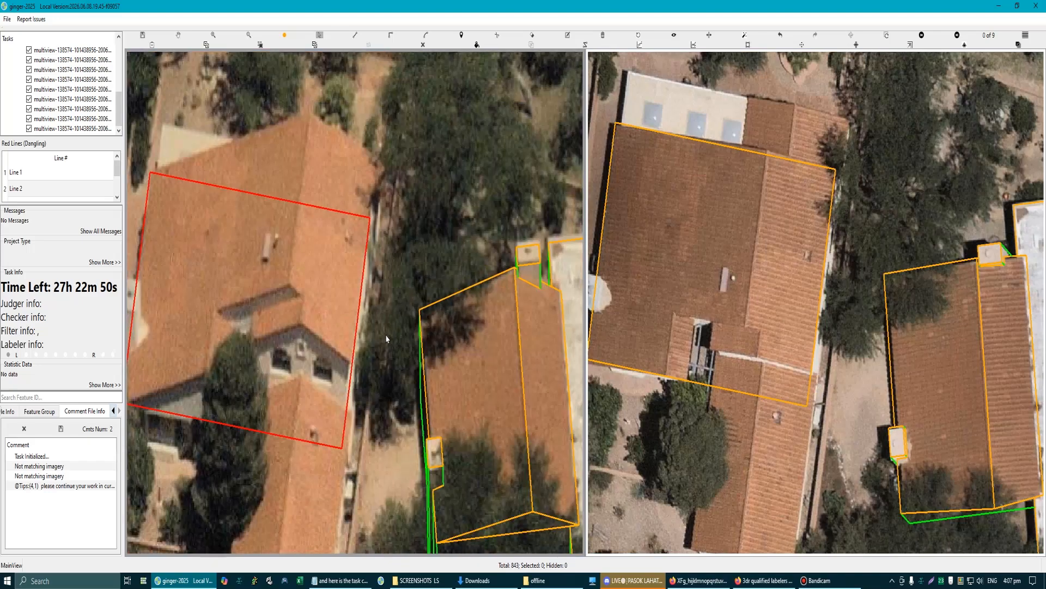
{"action": "scroll", "coordinate": [384, 327], "scroll_direction": "down", "scroll_amount": 3}
{"action": "scroll", "coordinate": [282, 339], "scroll_direction": "up", "scroll_amount": 2}
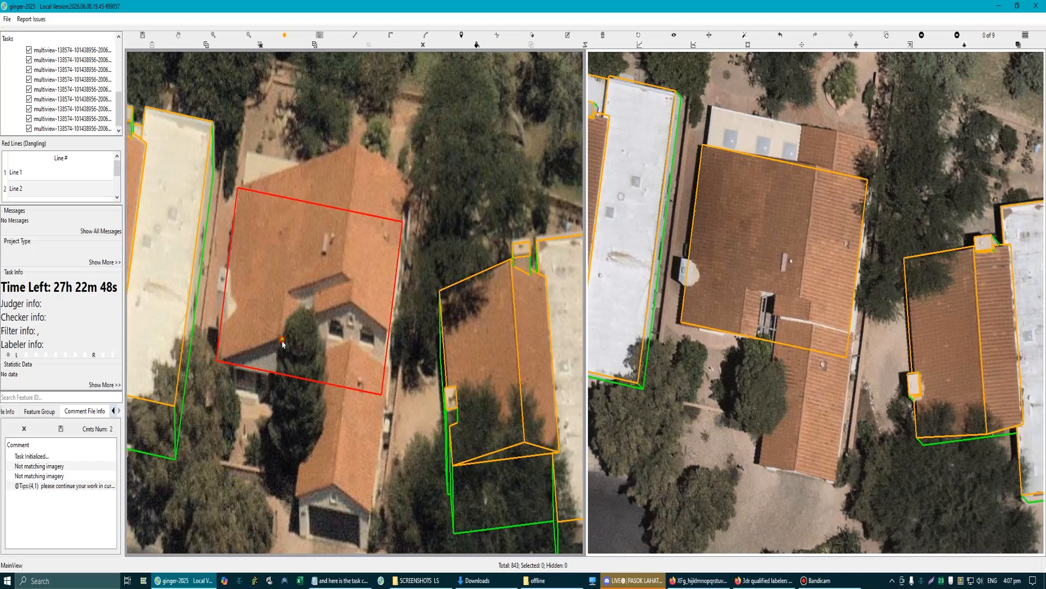
{"action": "left_click", "coordinate": [280, 317]}
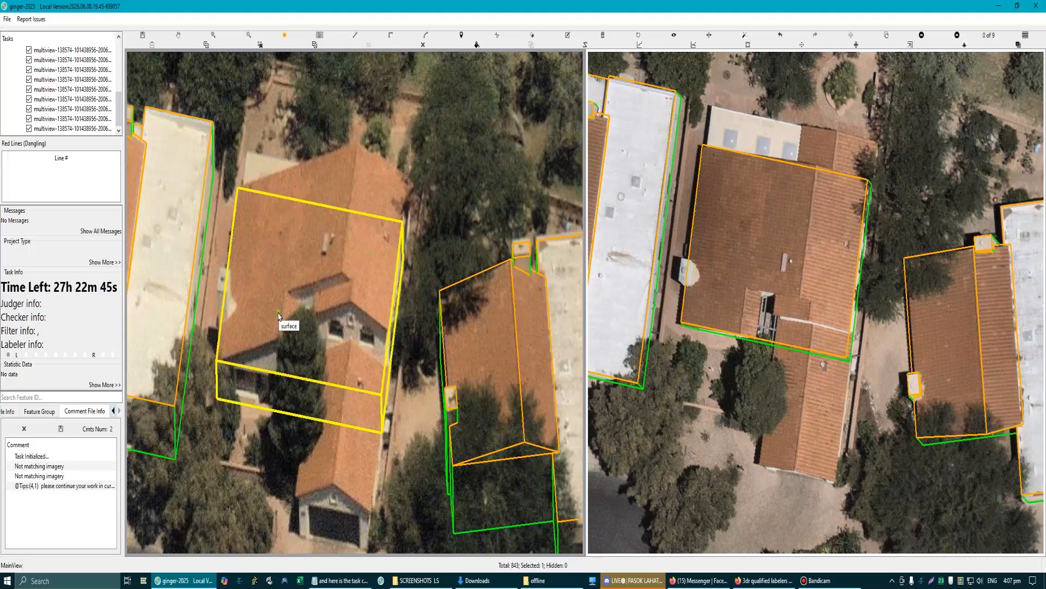
Step: Draw a line along the main roof's ridge from the dormer junction to the rear gable peak
{"action": "scroll", "coordinate": [322, 286], "scroll_direction": "down", "scroll_amount": 3}
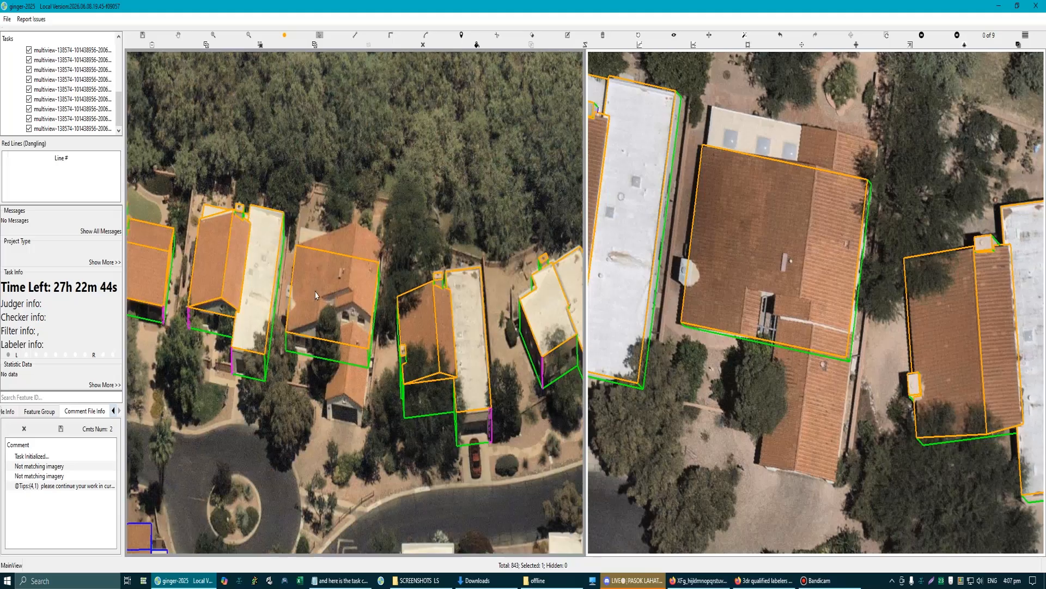
{"action": "scroll", "coordinate": [357, 284], "scroll_direction": "up", "scroll_amount": 3}
{"action": "left_click_drag", "start_coordinate": [333, 327], "coordinate": [346, 354]}
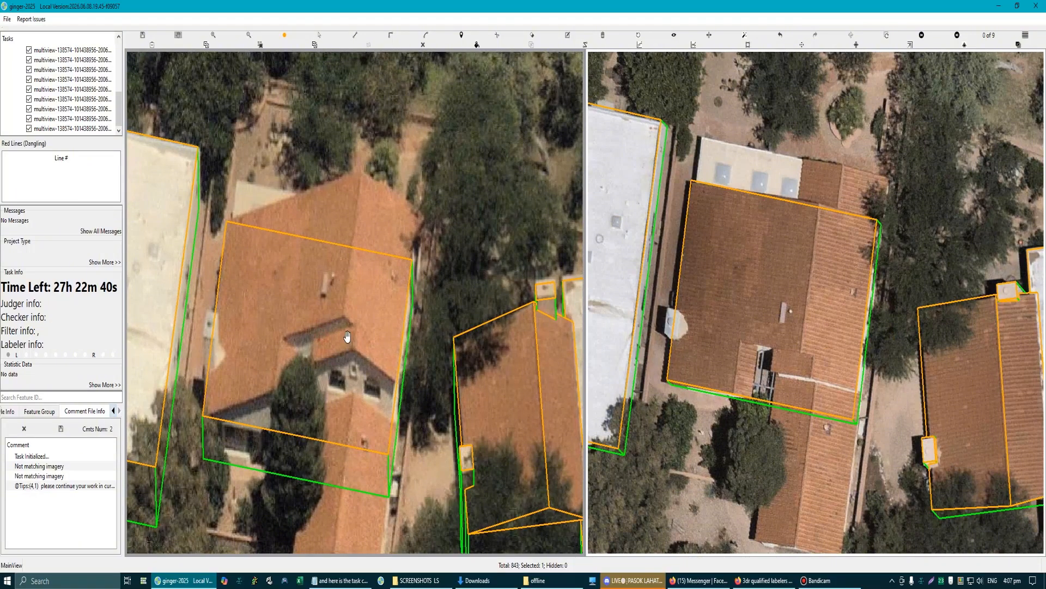
{"action": "left_click_drag", "start_coordinate": [320, 378], "coordinate": [342, 364]}
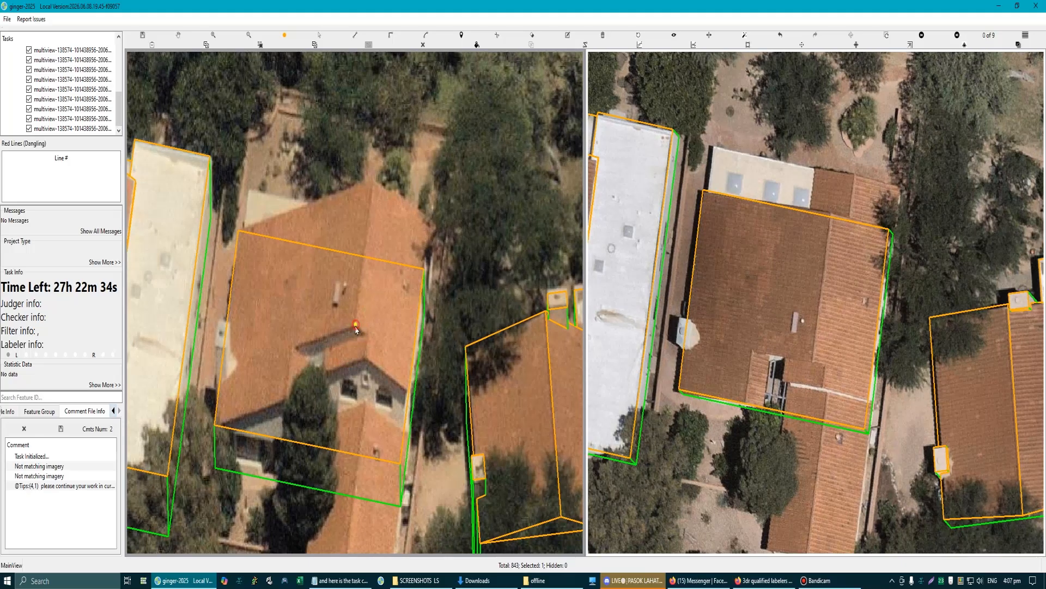
{"action": "left_click", "coordinate": [355, 326]}
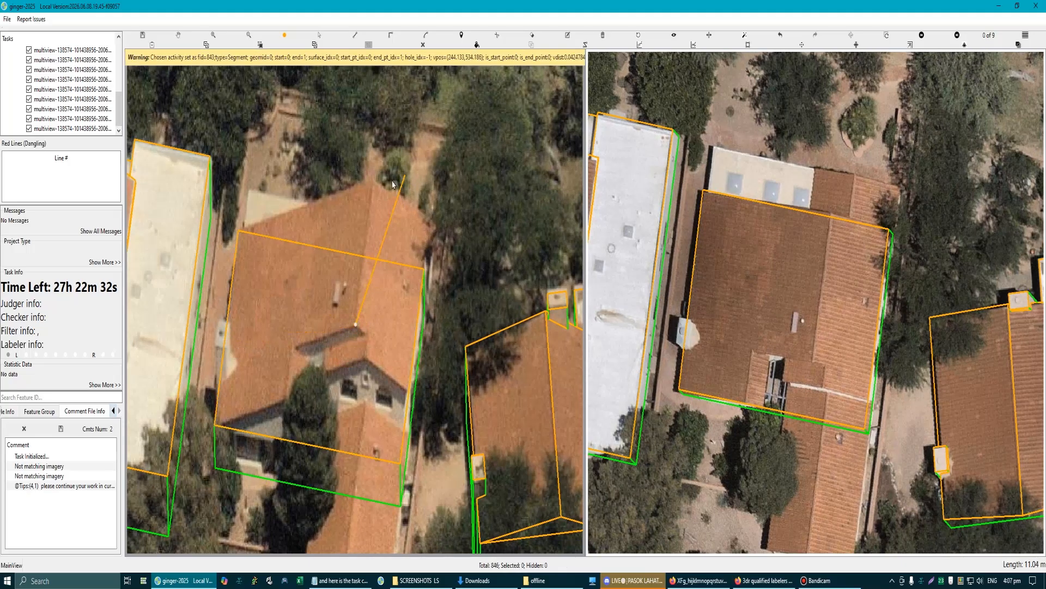
{"action": "left_click", "coordinate": [374, 180]}
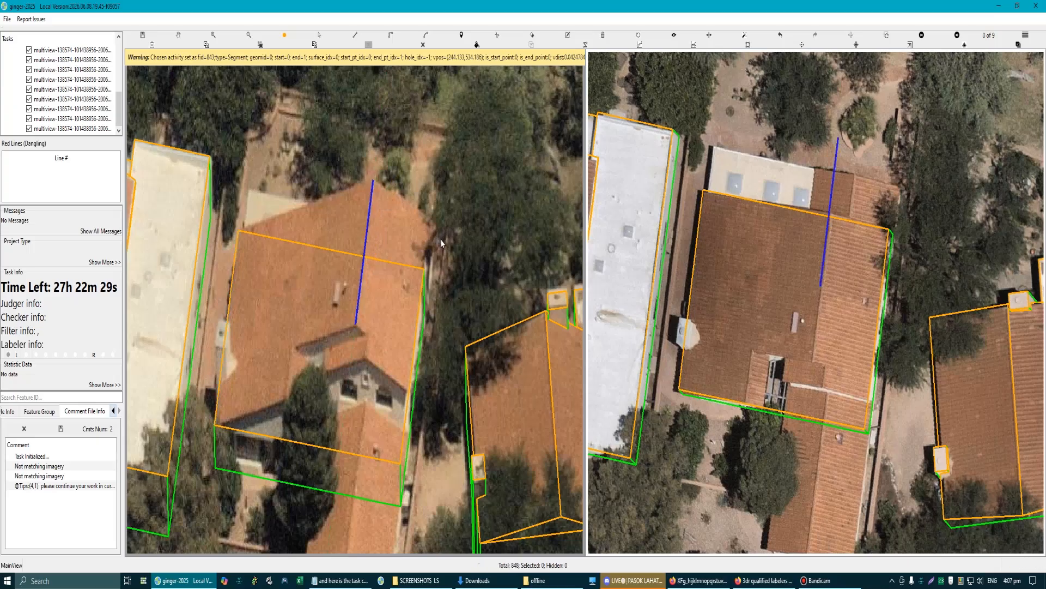
Step: Adjust the ridge line's height in the second view so it lies on the main roof's ridge in both images
{"action": "scroll", "coordinate": [841, 242], "scroll_direction": "up", "scroll_amount": 2}
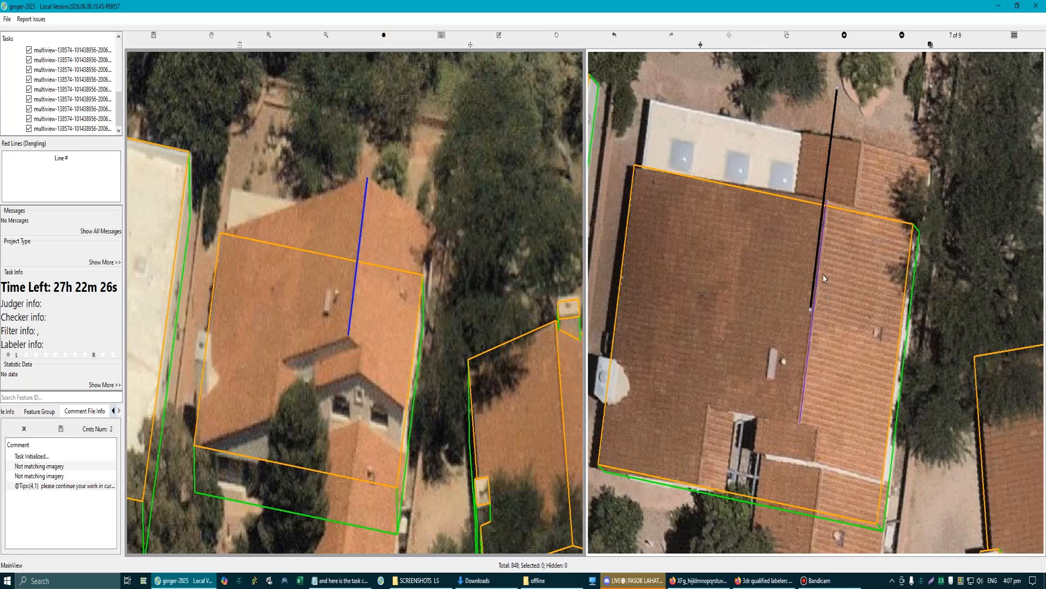
{"action": "scroll", "coordinate": [327, 331], "scroll_direction": "down", "scroll_amount": 2}
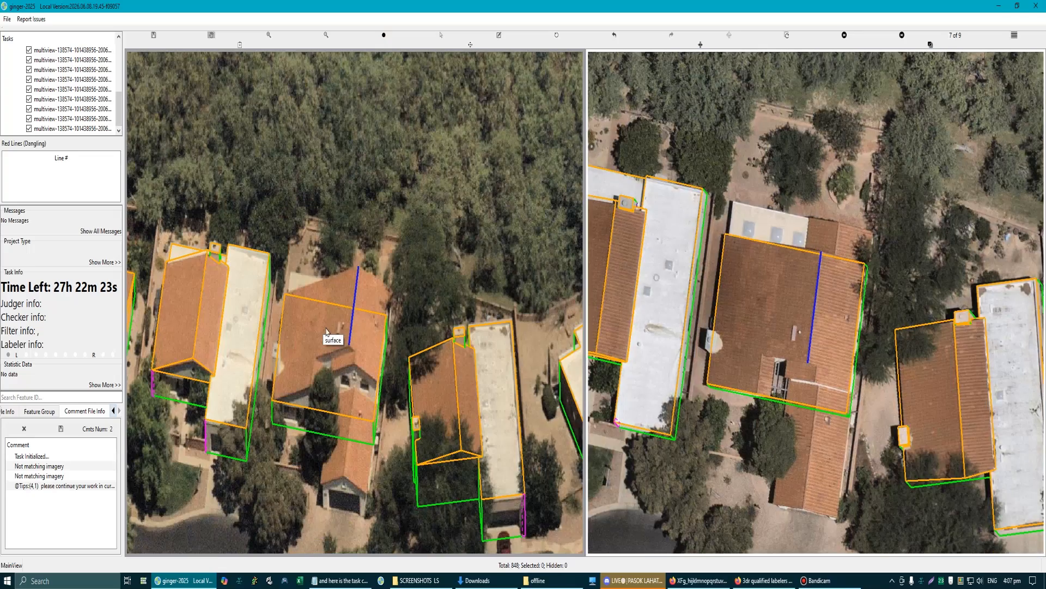
{"action": "scroll", "coordinate": [327, 332], "scroll_direction": "up", "scroll_amount": 2}
{"action": "left_click_drag", "start_coordinate": [303, 362], "coordinate": [329, 365]}
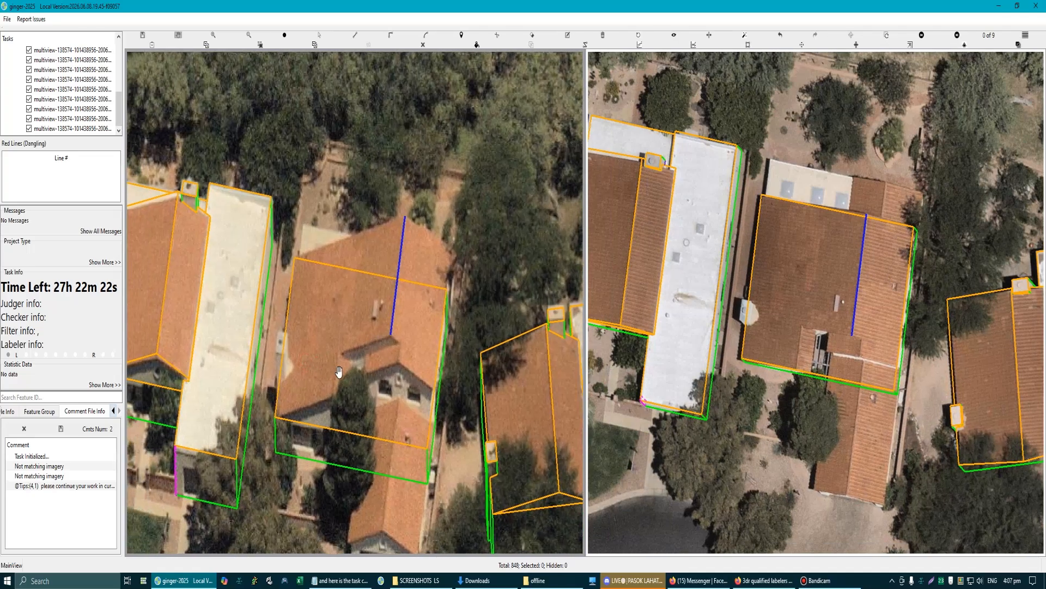
Step: Draw a four-sided surface over the left roof slope, from the rear eave corner along the ridge and back to the side eave
{"action": "left_click", "coordinate": [296, 259]}
{"action": "left_click", "coordinate": [404, 216]}
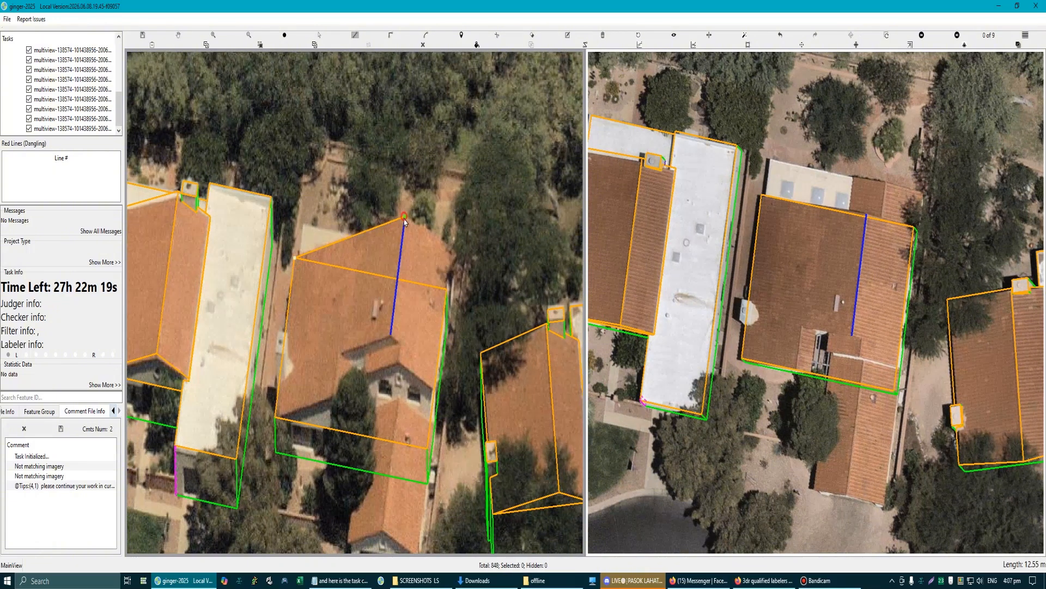
{"action": "left_click", "coordinate": [390, 337]}
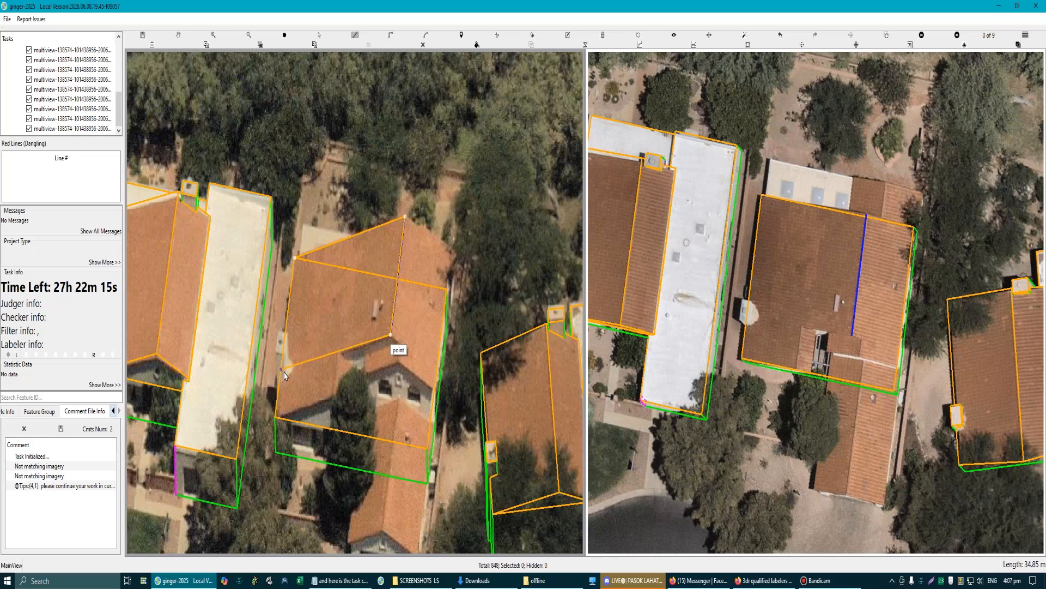
{"action": "left_click", "coordinate": [284, 372]}
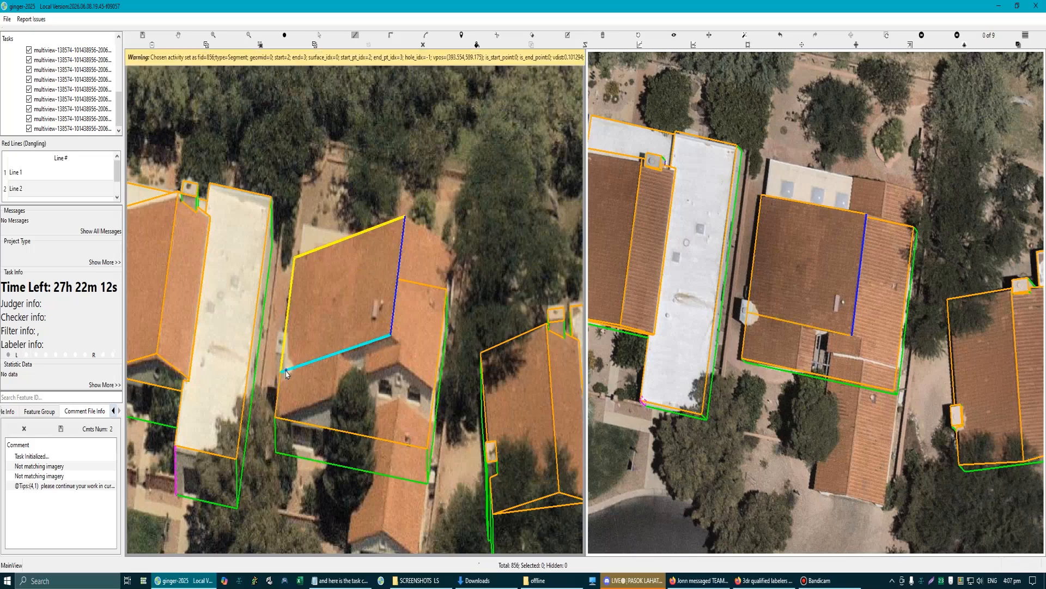
{"action": "left_click_drag", "start_coordinate": [299, 379], "coordinate": [297, 289]}
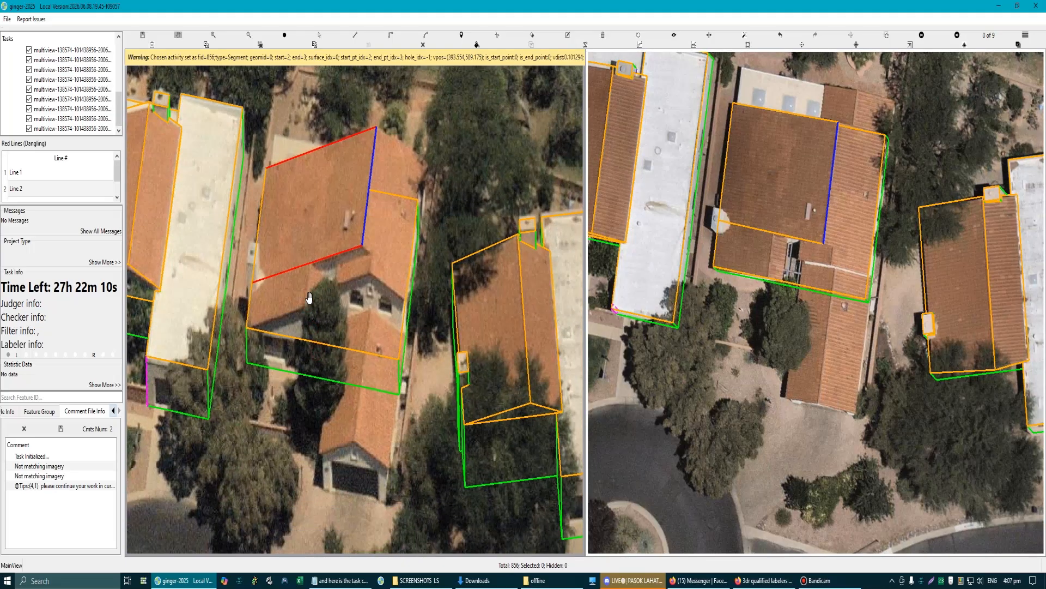
Step: Draw a line parallel to the ridge from the slope surface's lower edge down to the front roof edge beside the tree
{"action": "scroll", "coordinate": [319, 299], "scroll_direction": "up", "scroll_amount": 2}
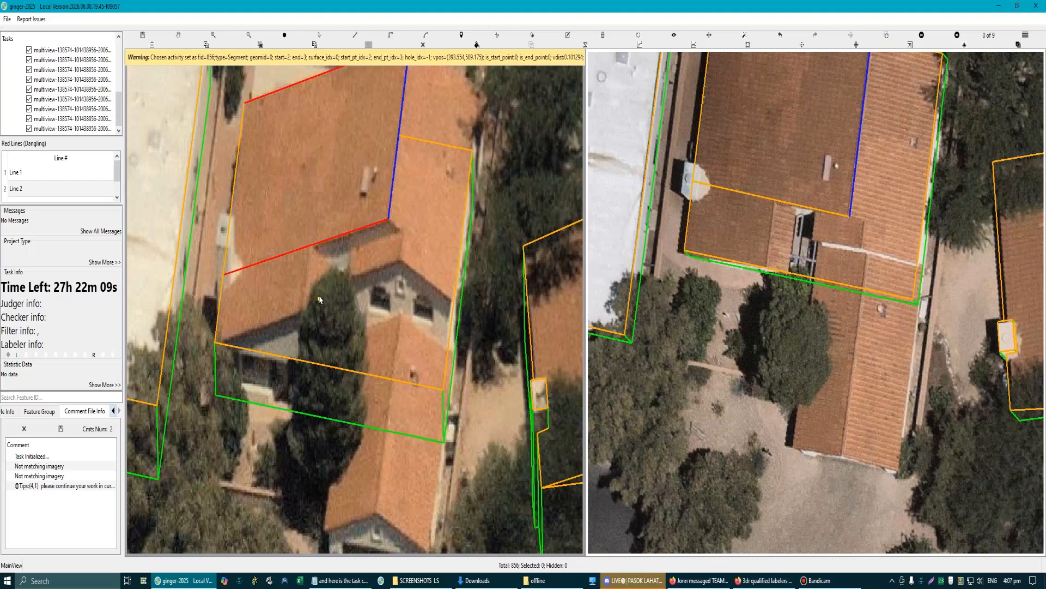
{"action": "left_click", "coordinate": [310, 246]}
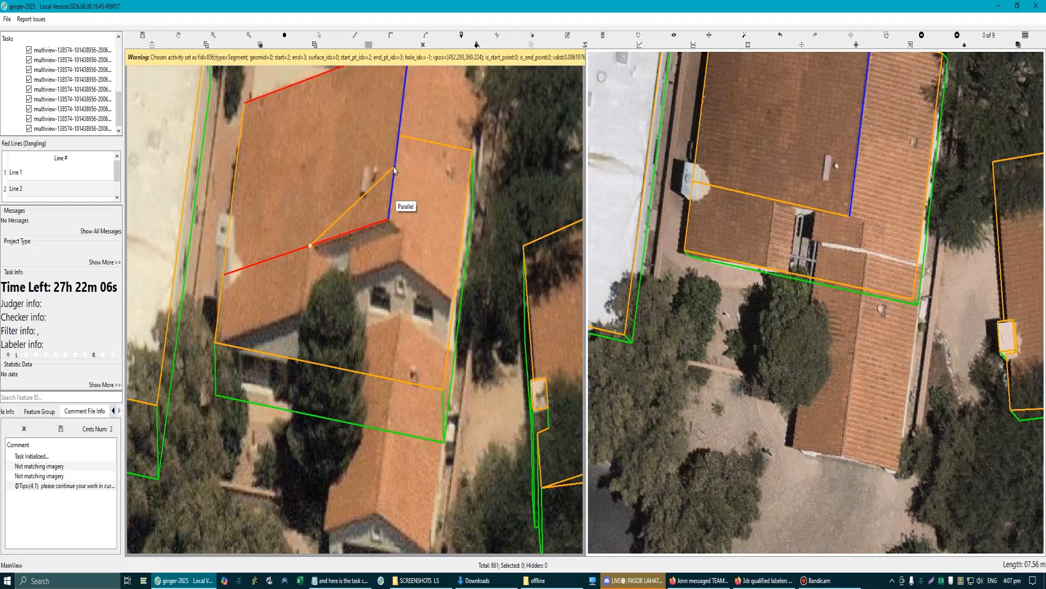
{"action": "left_click", "coordinate": [303, 311]}
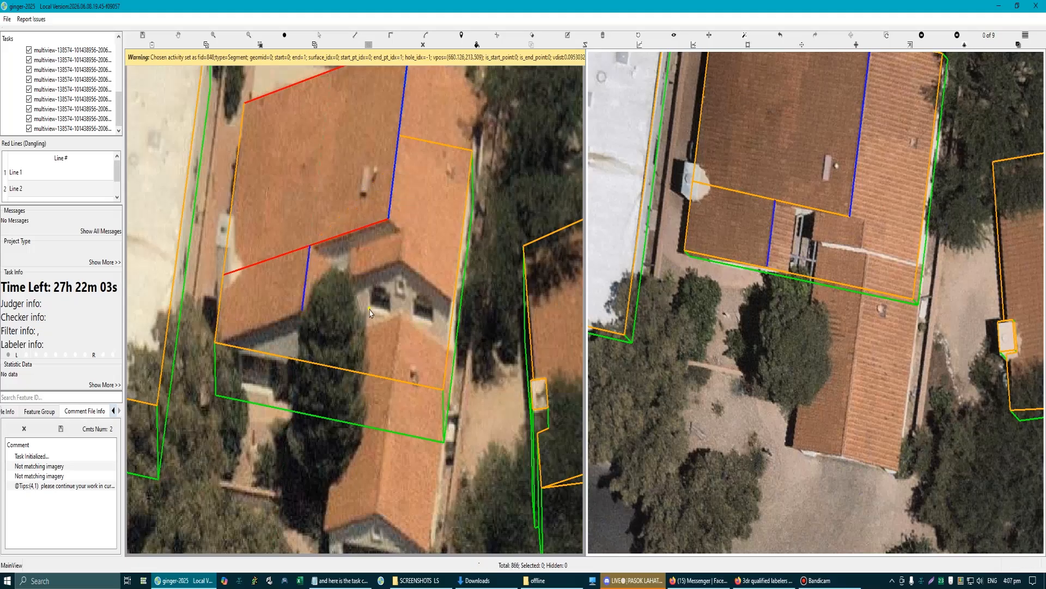
Step: Split the left slope surface's lower edge at the short line and extend it to the line's lower end and the front eave corner
{"action": "scroll", "coordinate": [275, 282], "scroll_direction": "up", "scroll_amount": 2}
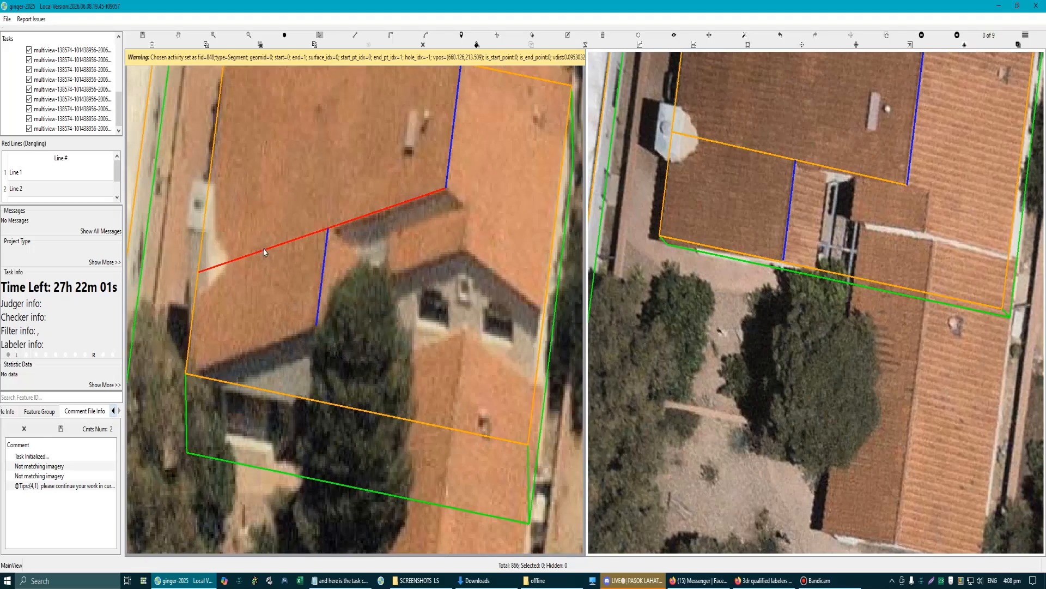
{"action": "left_click", "coordinate": [266, 250]}
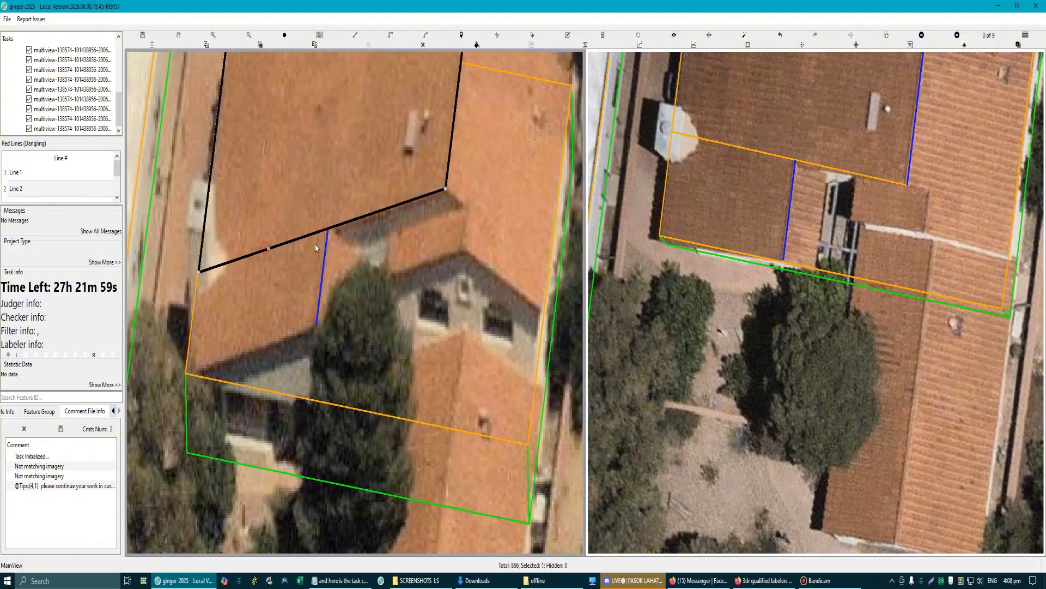
{"action": "left_click_drag", "start_coordinate": [334, 235], "coordinate": [330, 231]}
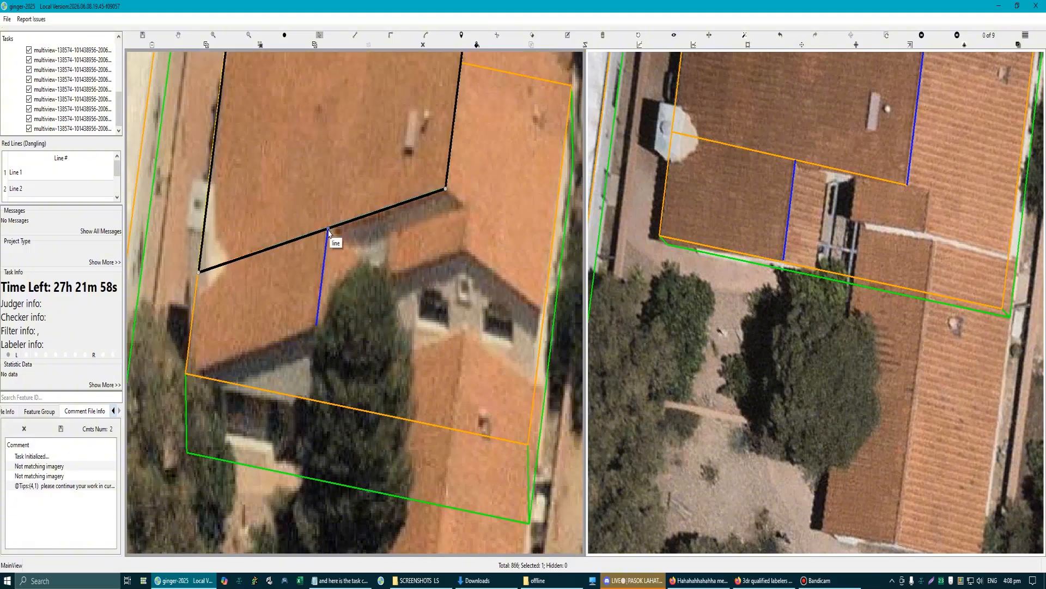
{"action": "left_click", "coordinate": [333, 251]}
{"action": "left_click_drag", "start_coordinate": [280, 249], "coordinate": [316, 324]}
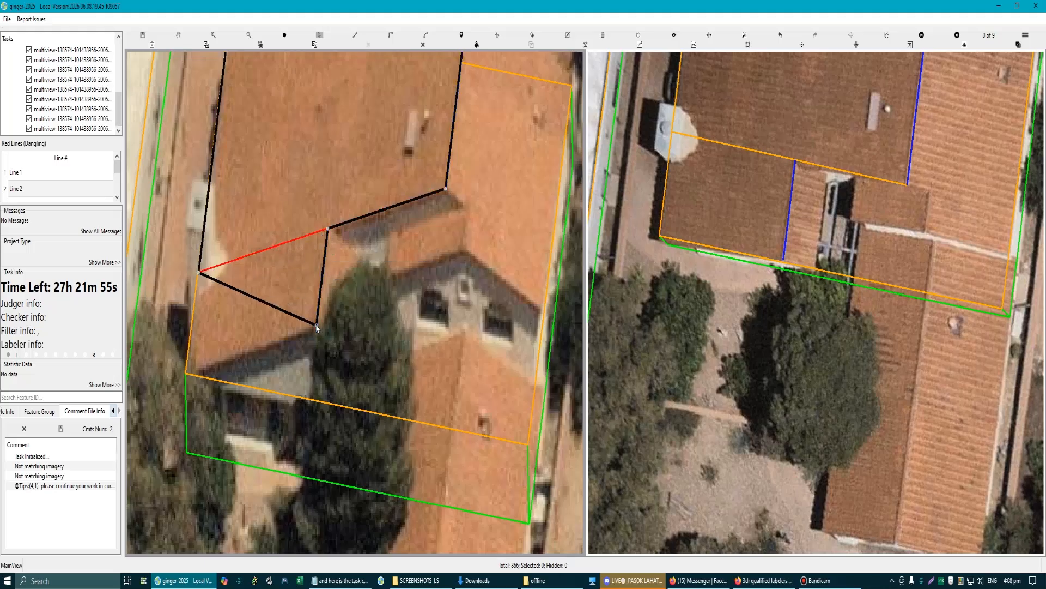
{"action": "left_click_drag", "start_coordinate": [241, 293], "coordinate": [186, 375]}
{"action": "scroll", "coordinate": [351, 303], "scroll_direction": "down", "scroll_amount": 1}
{"action": "scroll", "coordinate": [366, 304], "scroll_direction": "up", "scroll_amount": 1}
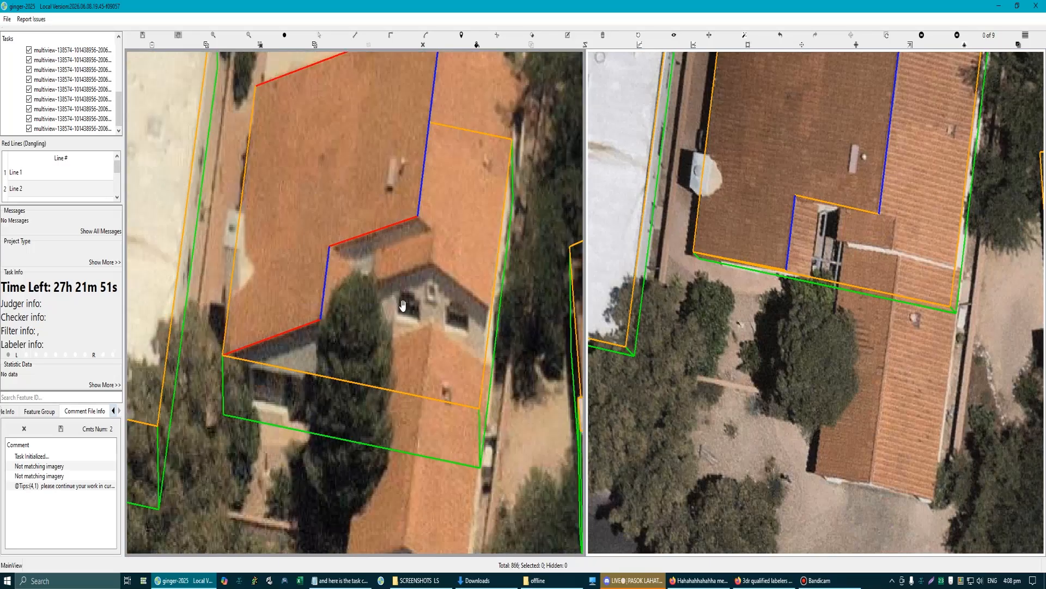
Step: Draw a guide line from the left slope's inner notch corner across the right slope, parallel to the front footprint edge, past the right-hand eave
{"action": "scroll", "coordinate": [397, 303], "scroll_direction": "down", "scroll_amount": 2}
{"action": "left_click_drag", "start_coordinate": [341, 256], "coordinate": [412, 253]}
{"action": "scroll", "coordinate": [424, 269], "scroll_direction": "up", "scroll_amount": 2}
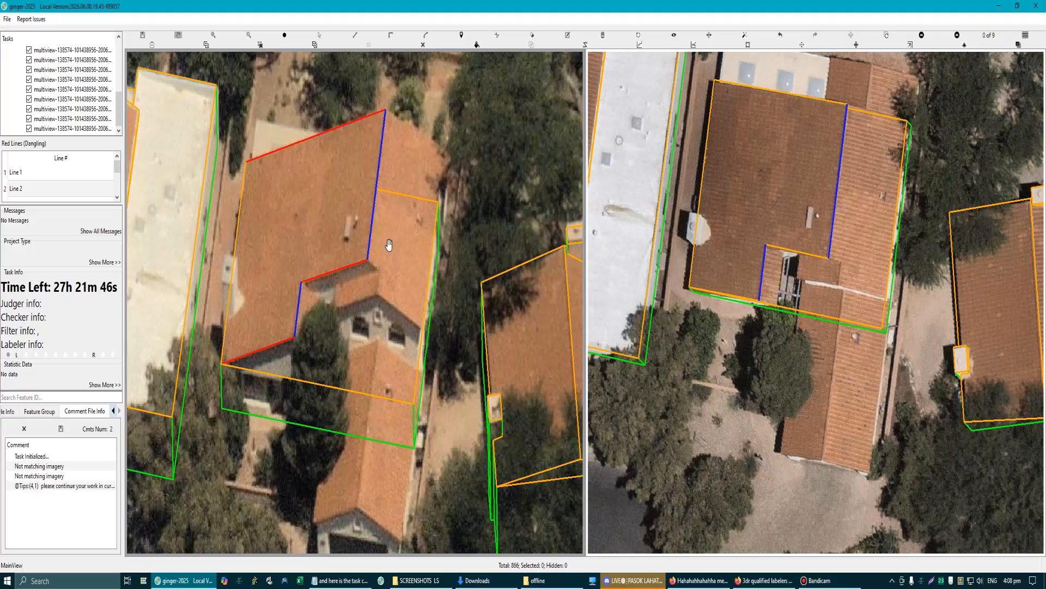
{"action": "scroll", "coordinate": [387, 272], "scroll_direction": "down", "scroll_amount": 4}
{"action": "scroll", "coordinate": [360, 327], "scroll_direction": "up", "scroll_amount": 4}
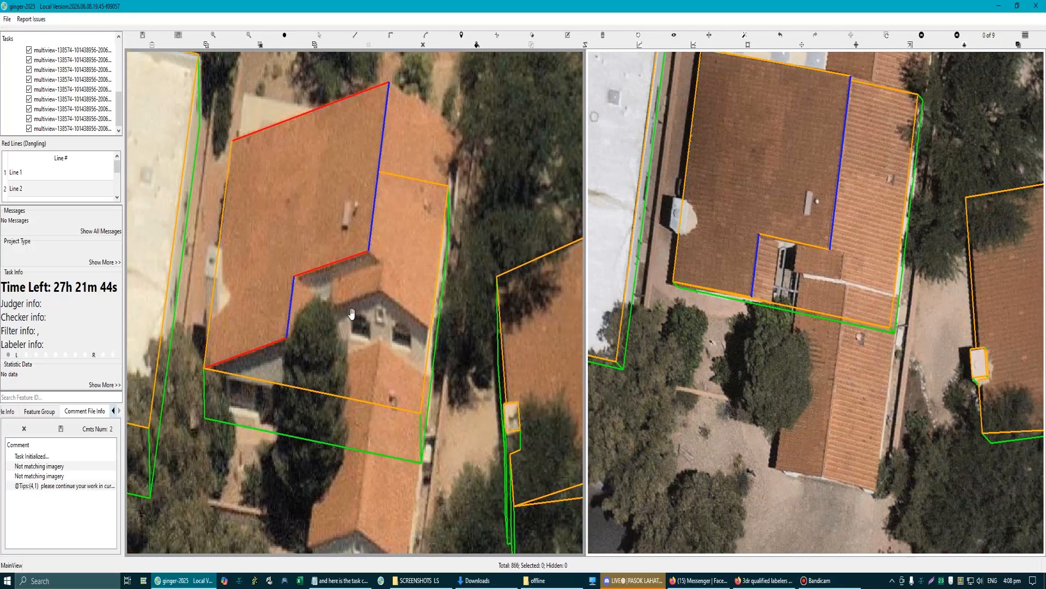
{"action": "left_click", "coordinate": [295, 277]}
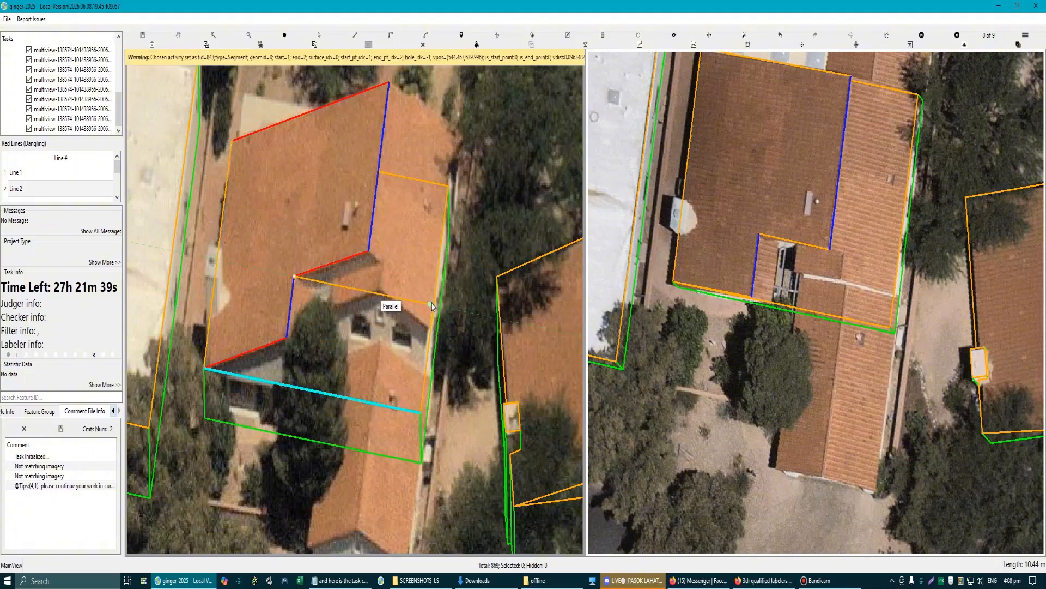
{"action": "left_click", "coordinate": [486, 315]}
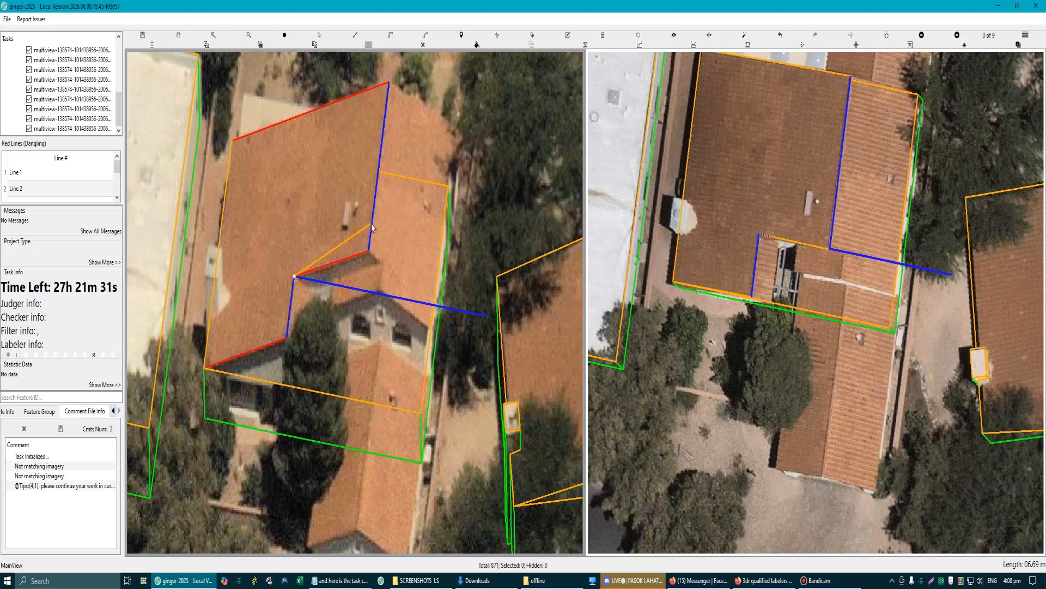
Step: Draw a line parallel to the ridge from the notch corner to the rear gable edge, plus a cross guide from there past the right-hand eave
{"action": "key", "text": "p"}
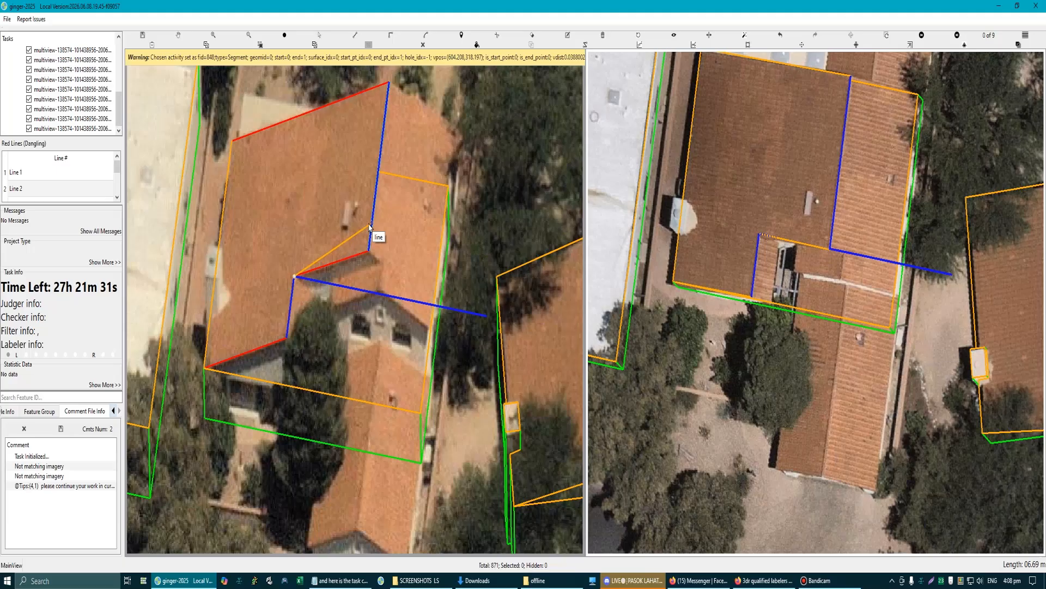
{"action": "left_click", "coordinate": [315, 111]}
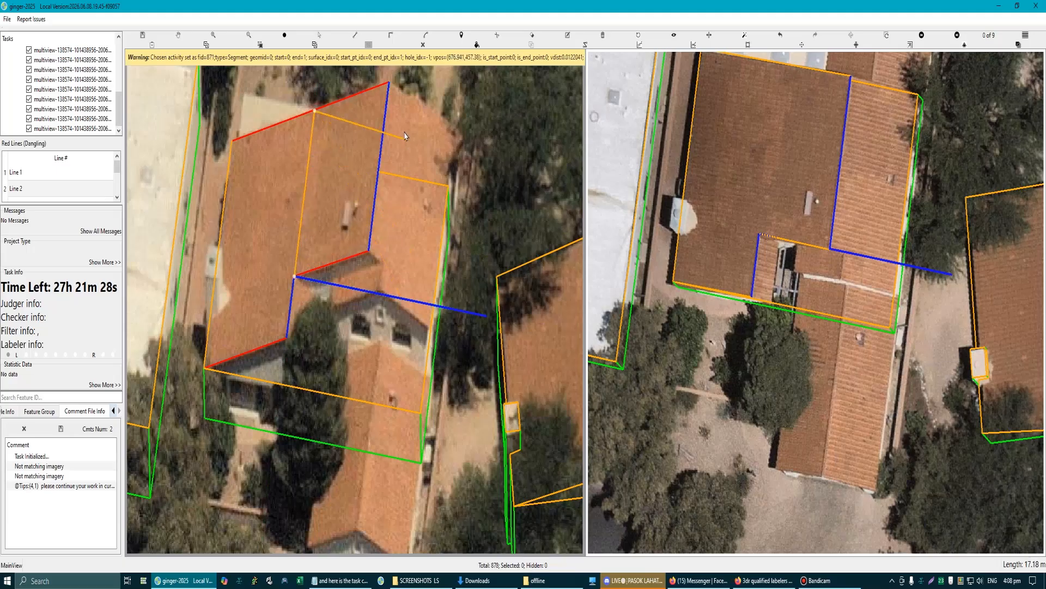
{"action": "left_click", "coordinate": [540, 158]}
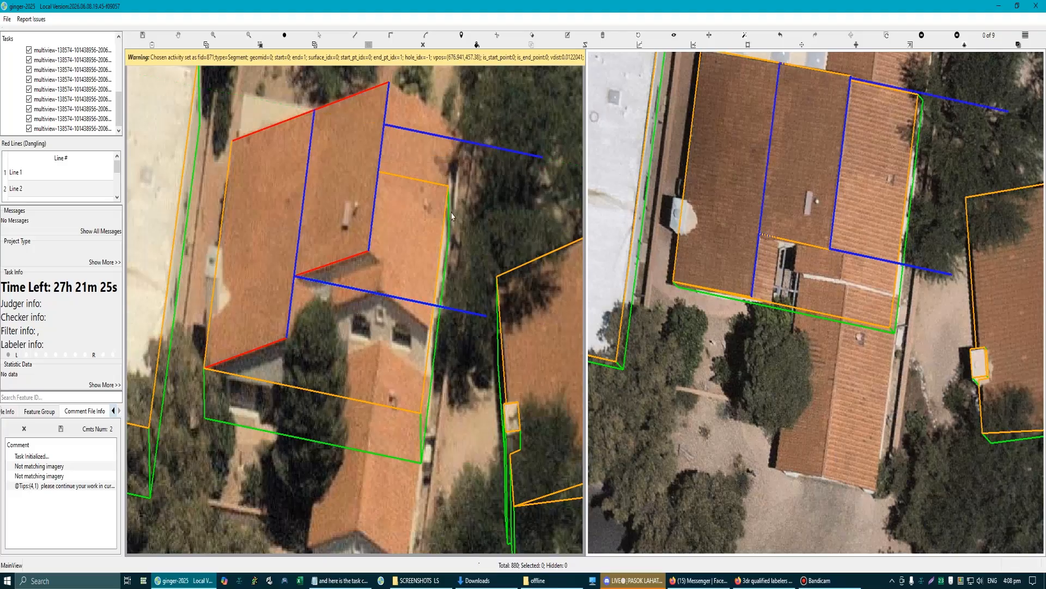
Step: Draw a vertical guide line upward from the right-hand eave's rear corner, crossing the rear cross guide
{"action": "scroll", "coordinate": [450, 188], "scroll_direction": "up", "scroll_amount": 2}
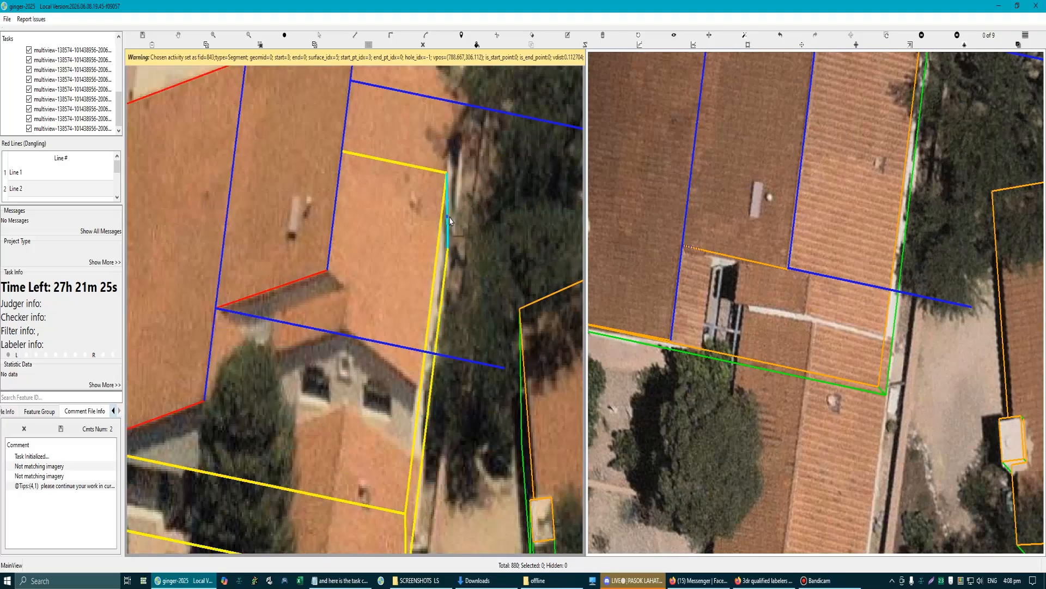
{"action": "left_click", "coordinate": [447, 173]}
{"action": "scroll", "coordinate": [447, 94], "scroll_direction": "down", "scroll_amount": 3}
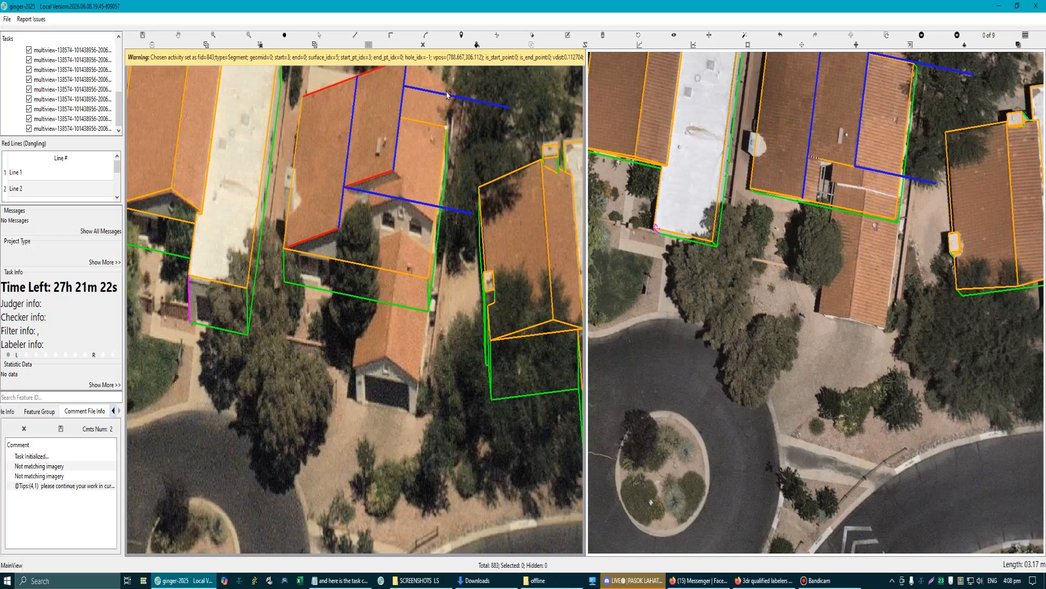
{"action": "left_click_drag", "start_coordinate": [446, 92], "coordinate": [452, 184]}
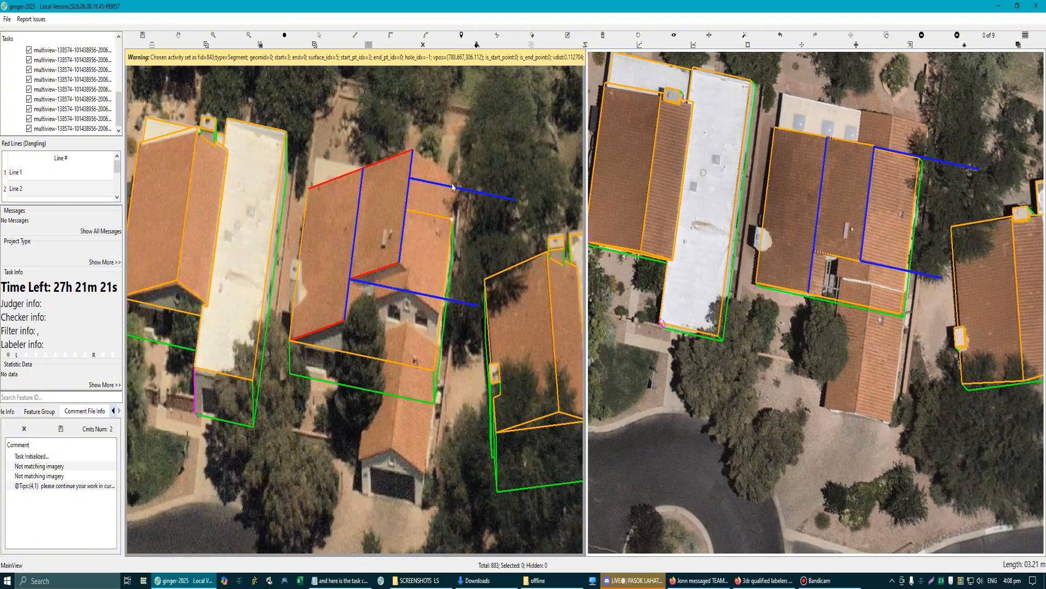
{"action": "left_click", "coordinate": [450, 113]}
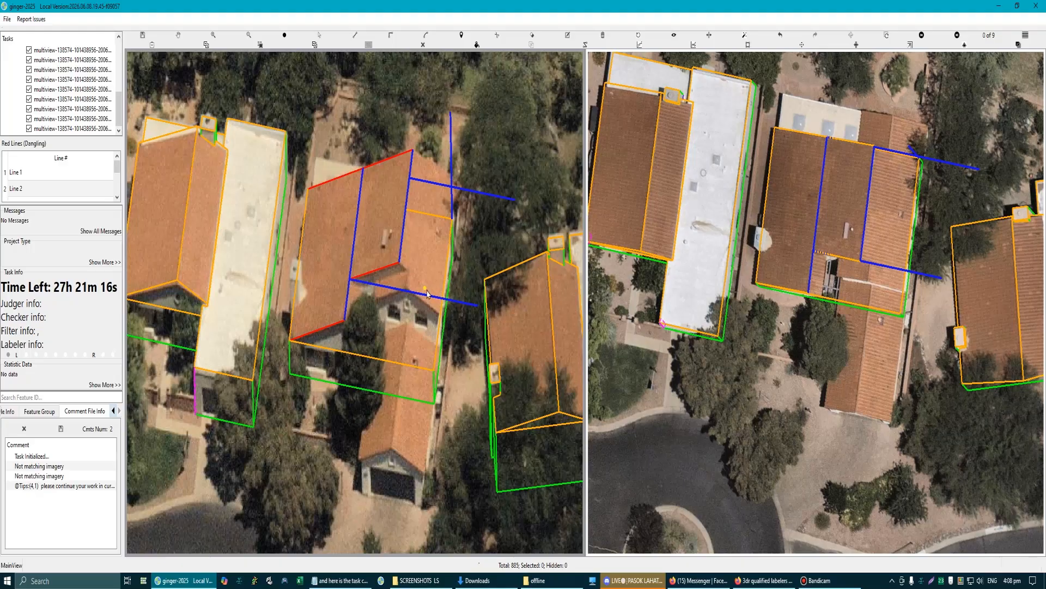
Step: Insert a point on the right-hand eave where the front cross guide meets it, with its vertical wall edge
{"action": "scroll", "coordinate": [428, 294], "scroll_direction": "up", "scroll_amount": 2}
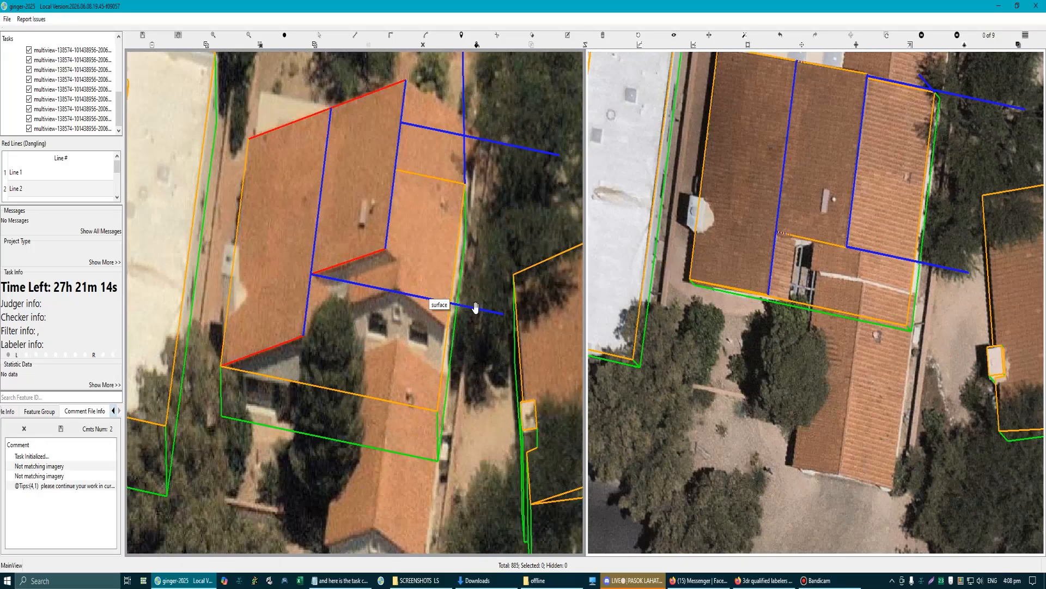
{"action": "scroll", "coordinate": [461, 275], "scroll_direction": "down", "scroll_amount": 2}
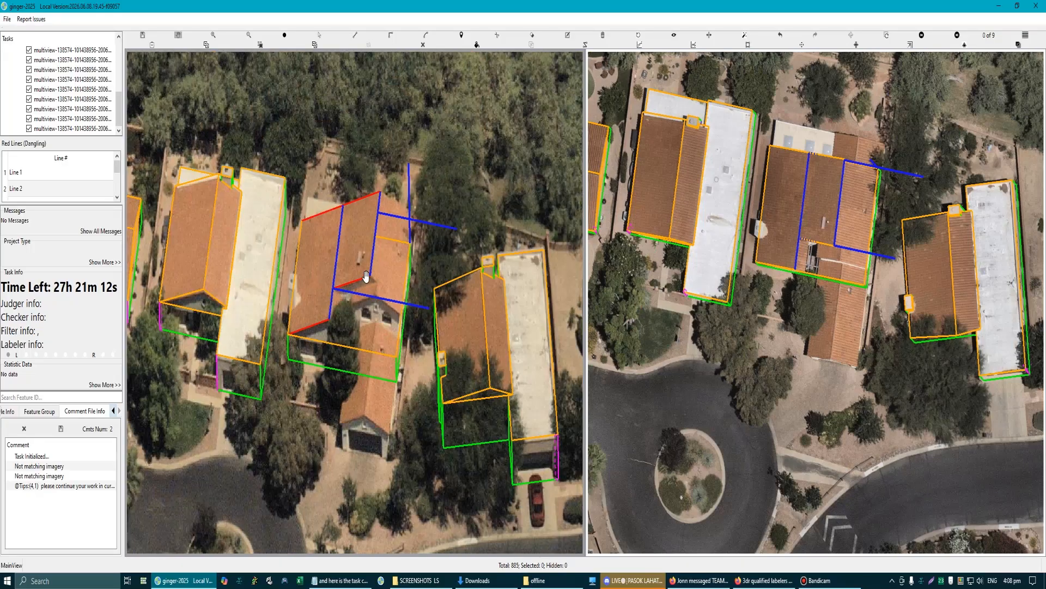
{"action": "scroll", "coordinate": [365, 276], "scroll_direction": "up", "scroll_amount": 1}
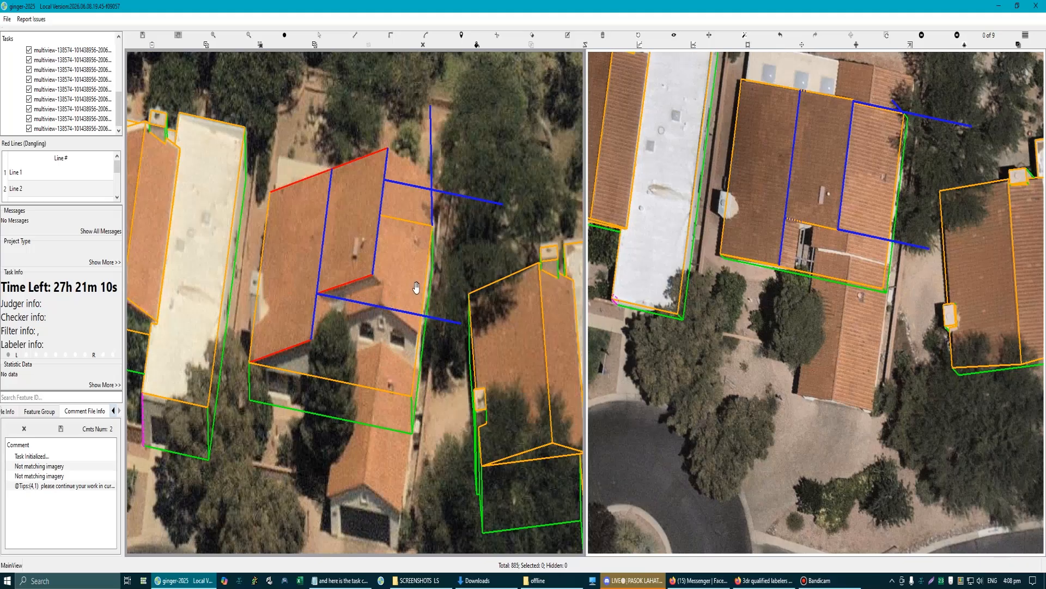
{"action": "scroll", "coordinate": [424, 325], "scroll_direction": "up", "scroll_amount": 3}
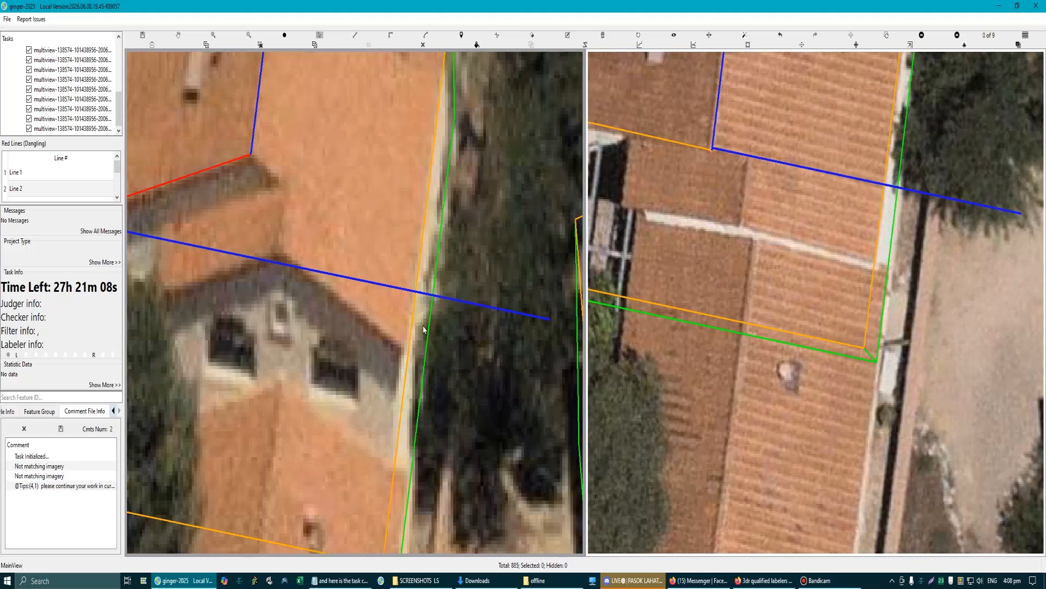
{"action": "left_click", "coordinate": [414, 314]}
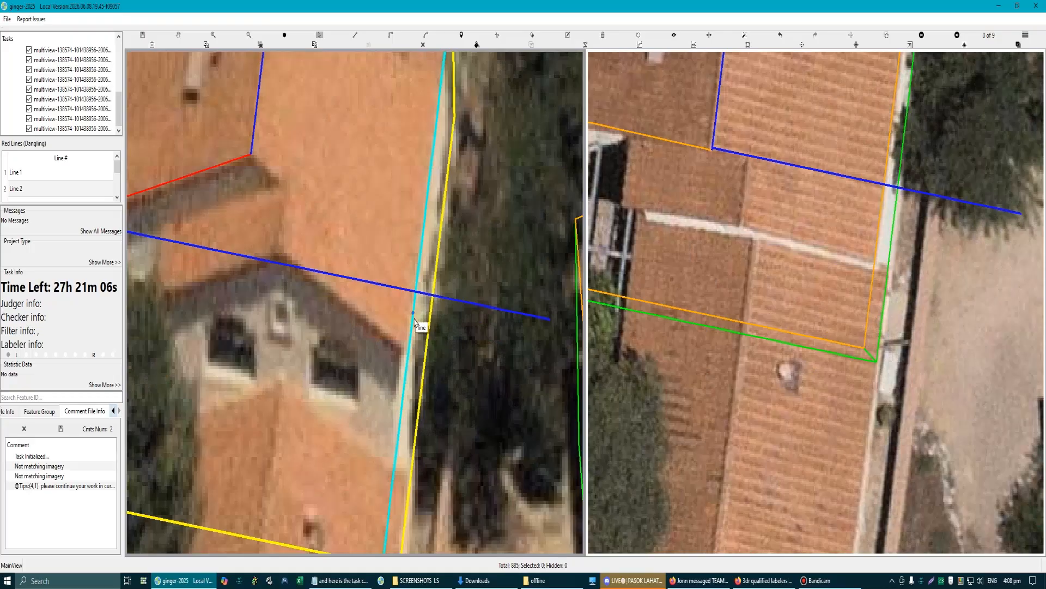
{"action": "scroll", "coordinate": [414, 321], "scroll_direction": "up", "scroll_amount": 2}
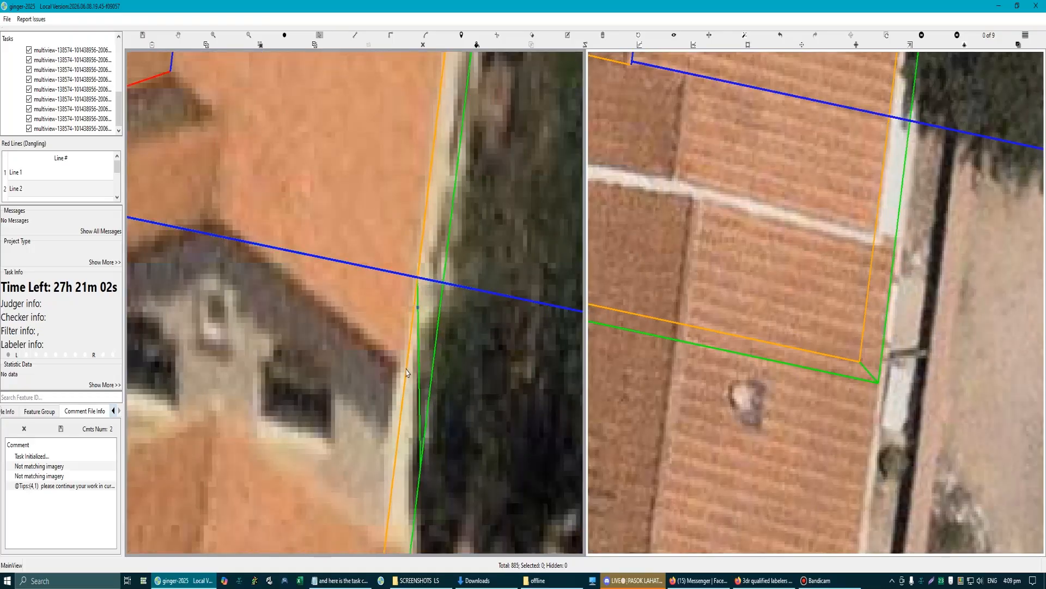
{"action": "scroll", "coordinate": [402, 355], "scroll_direction": "down", "scroll_amount": 2}
{"action": "scroll", "coordinate": [401, 351], "scroll_direction": "up", "scroll_amount": 1}
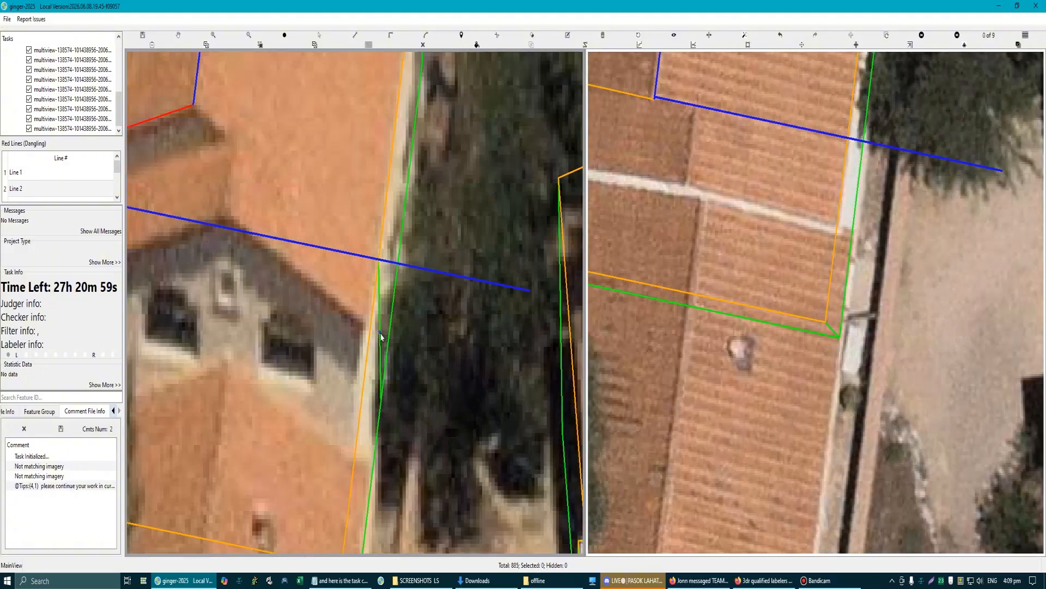
Step: Draw a vertical guide line upward from the inserted point on the right-hand eave, parallel to its wall edge
{"action": "left_click", "coordinate": [381, 337]}
{"action": "scroll", "coordinate": [380, 267], "scroll_direction": "down", "scroll_amount": 3}
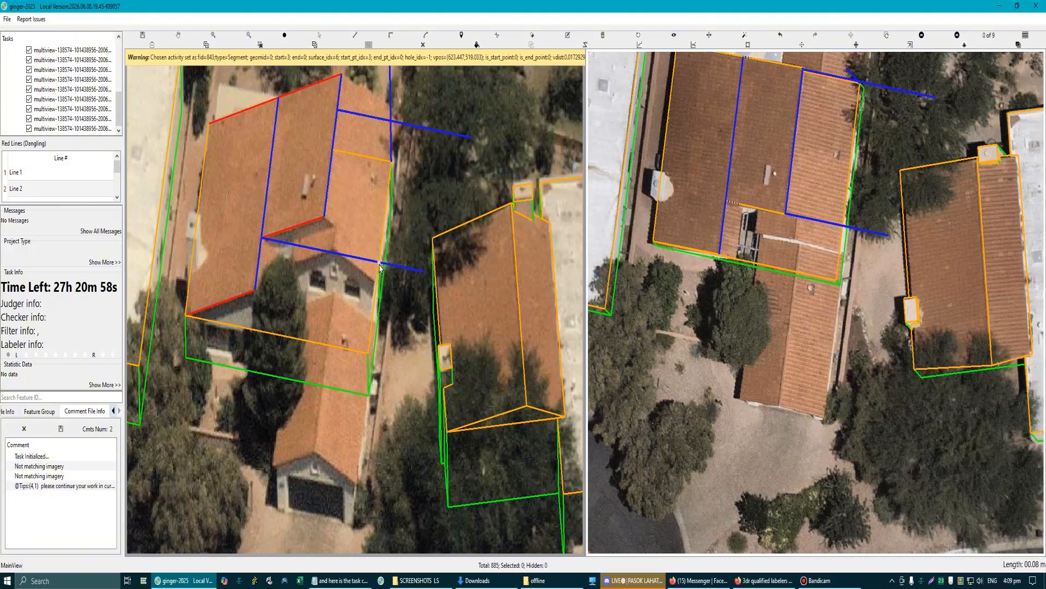
{"action": "scroll", "coordinate": [380, 267], "scroll_direction": "down", "scroll_amount": 2}
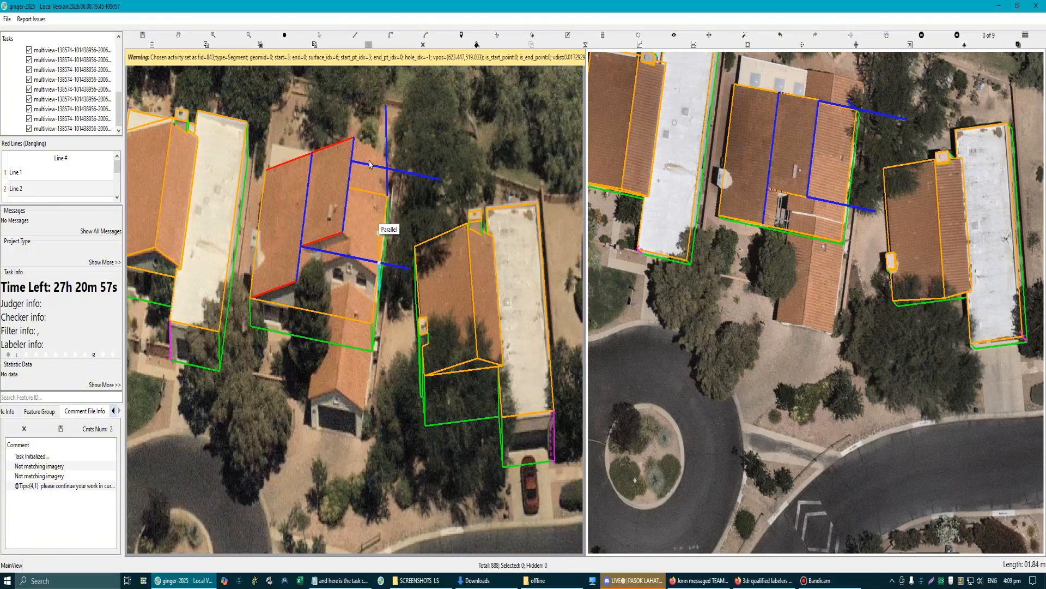
{"action": "left_click", "coordinate": [382, 212]}
{"action": "left_click_drag", "start_coordinate": [378, 256], "coordinate": [369, 219]}
{"action": "scroll", "coordinate": [370, 272], "scroll_direction": "up", "scroll_amount": 3}
{"action": "left_click_drag", "start_coordinate": [367, 283], "coordinate": [344, 276]}
{"action": "scroll", "coordinate": [408, 233], "scroll_direction": "up", "scroll_amount": 2}
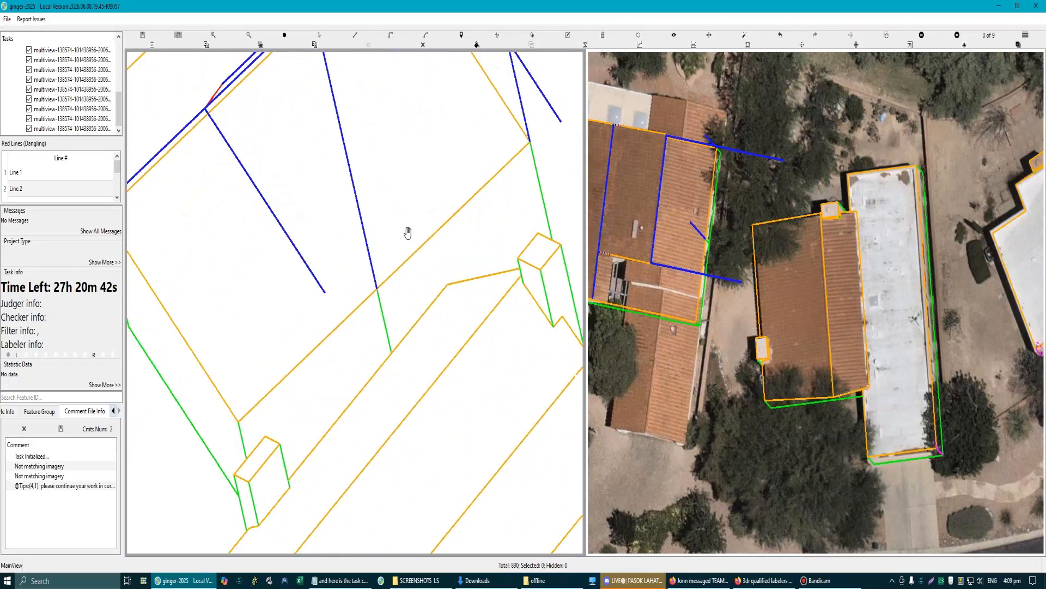
Step: Delete the vertical guide line rising from the inserted point on the right-hand eave
{"action": "scroll", "coordinate": [371, 255], "scroll_direction": "down", "scroll_amount": 3}
{"action": "scroll", "coordinate": [358, 249], "scroll_direction": "up", "scroll_amount": 2}
{"action": "key", "text": "Escape"}
{"action": "left_click", "coordinate": [356, 247]}
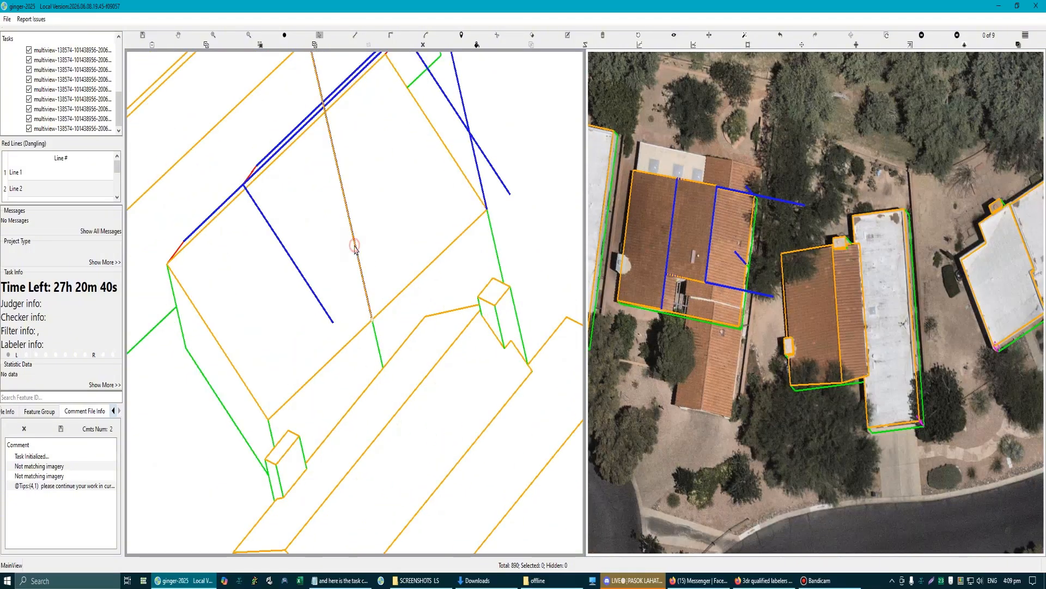
{"action": "key", "text": "Delete"}
Step: Draw a vertical guide line upward from the right-hand eave's front corner, parallel to the wall edge below it
{"action": "scroll", "coordinate": [390, 314], "scroll_direction": "up", "scroll_amount": 2}
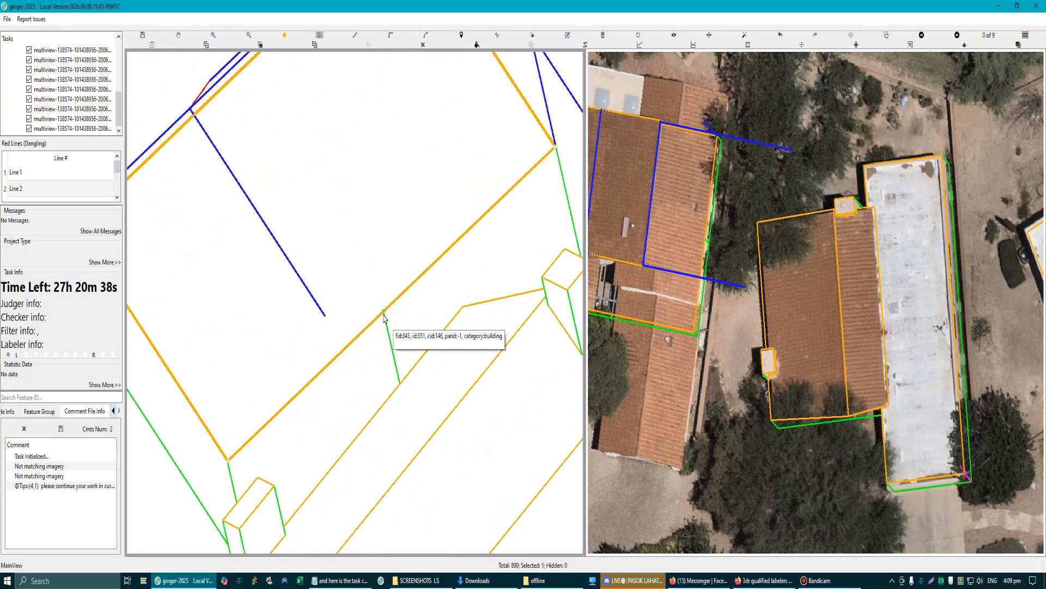
{"action": "scroll", "coordinate": [381, 341], "scroll_direction": "down", "scroll_amount": 3}
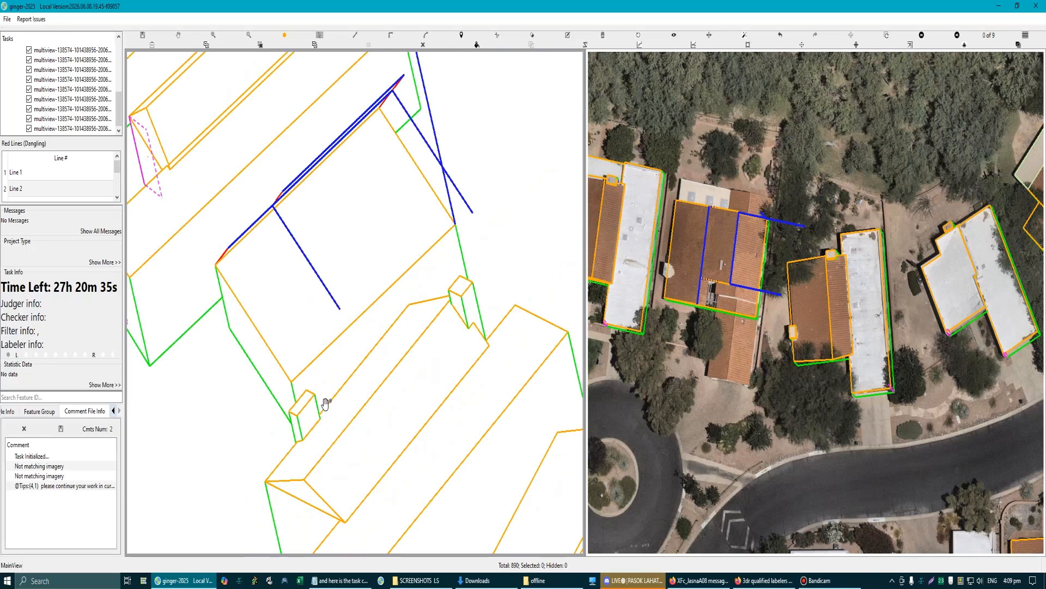
{"action": "scroll", "coordinate": [287, 406], "scroll_direction": "up", "scroll_amount": 2}
{"action": "left_click", "coordinate": [300, 396]}
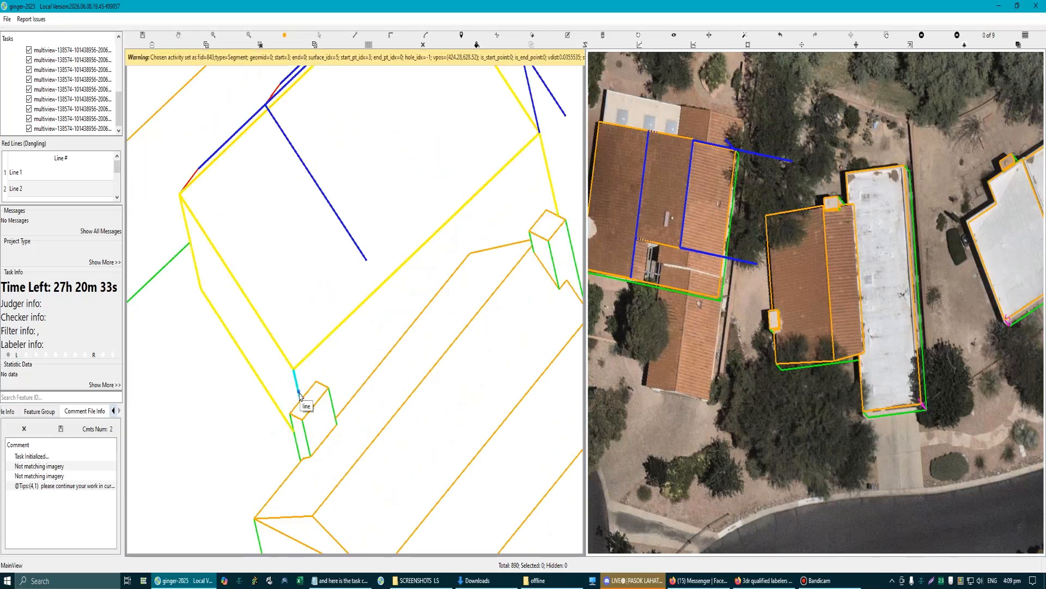
{"action": "scroll", "coordinate": [299, 366], "scroll_direction": "down", "scroll_amount": 2}
{"action": "left_click", "coordinate": [298, 363]}
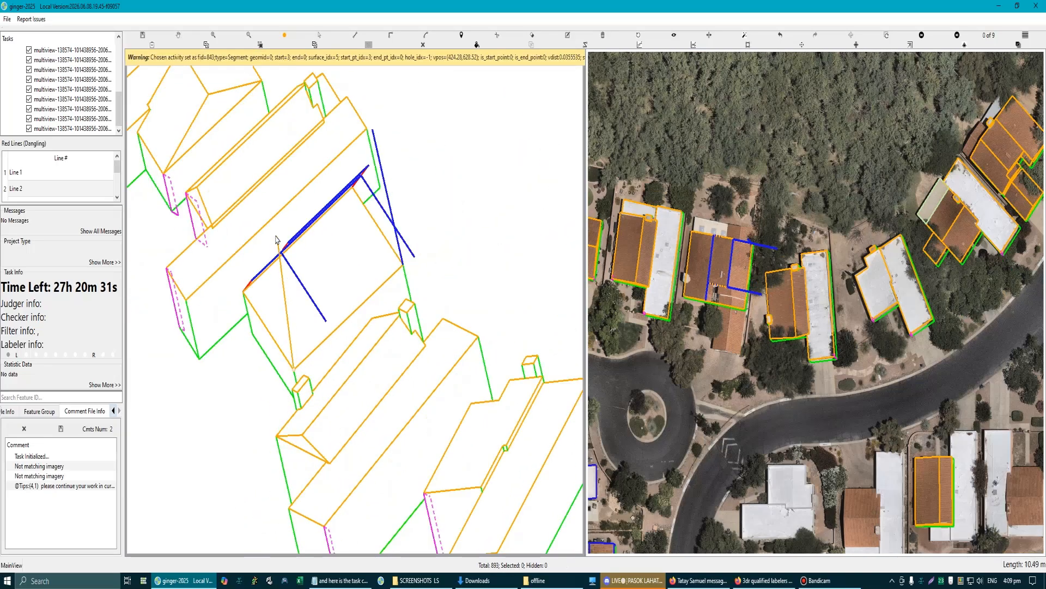
{"action": "left_click", "coordinate": [264, 237]}
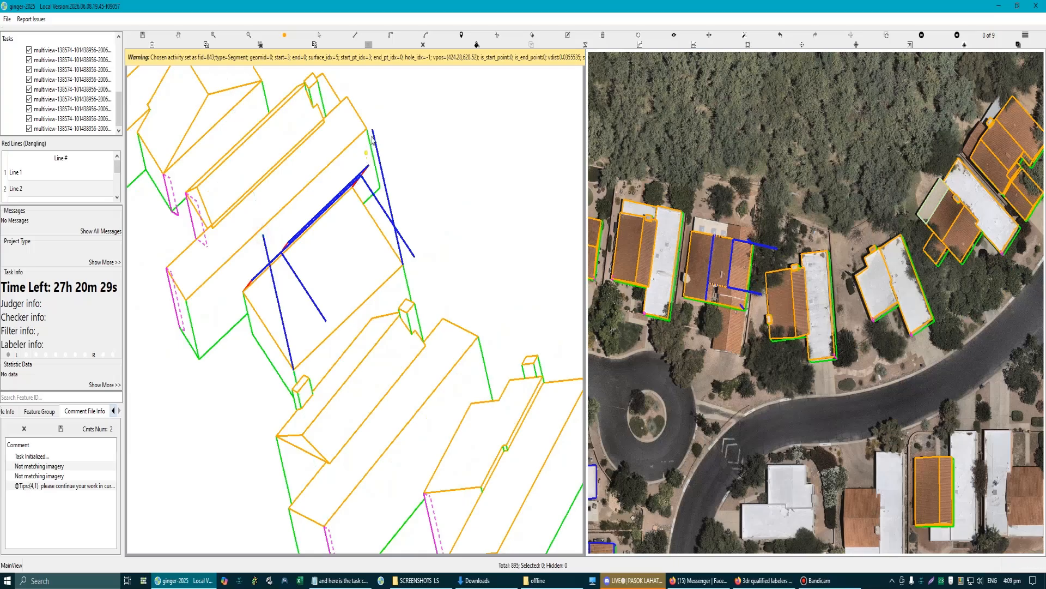
Step: Outline a vertical helper plane through the tops of both vertical guides and the right-hand eave's front and rear corners
{"action": "left_click", "coordinate": [263, 236]}
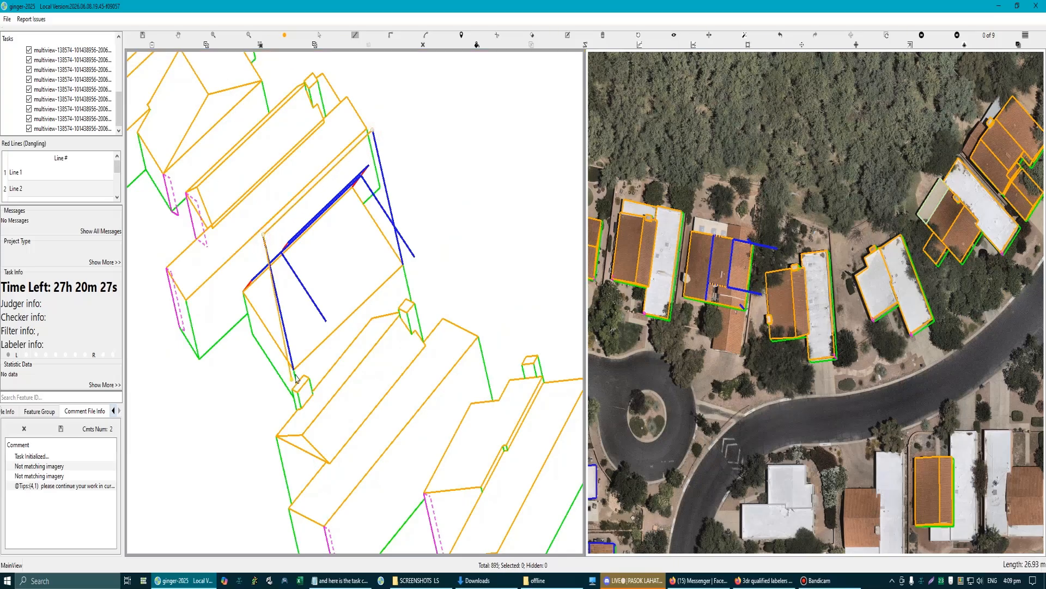
{"action": "left_click", "coordinate": [293, 369]}
{"action": "left_click", "coordinate": [402, 264]}
{"action": "right_click", "coordinate": [380, 294]}
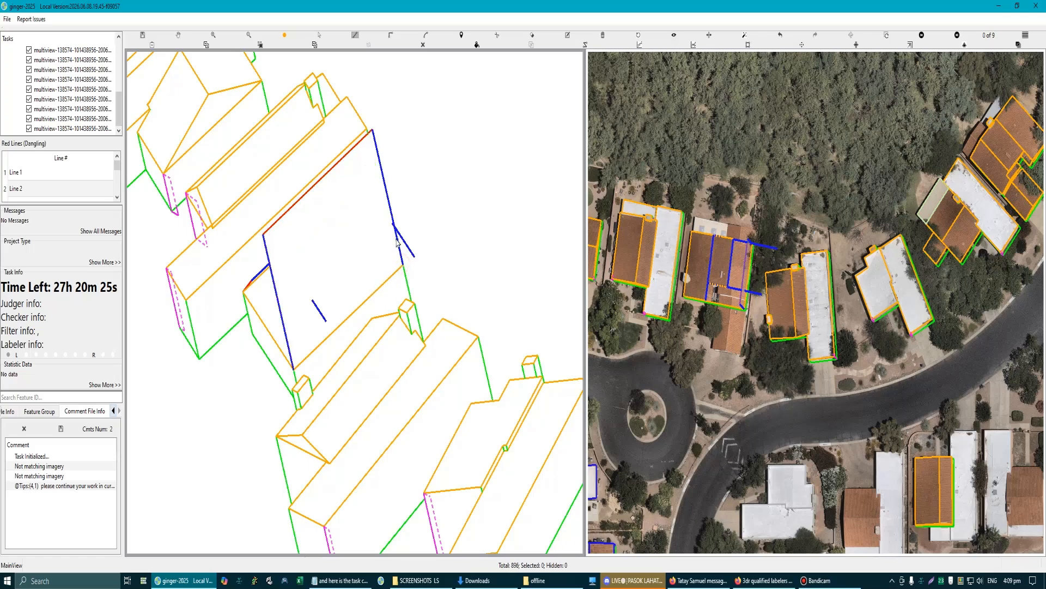
Step: Outline the right roof slope from the ridge's two ends to the points where both cross guides meet the vertical helper plane
{"action": "scroll", "coordinate": [324, 289], "scroll_direction": "up", "scroll_amount": 5}
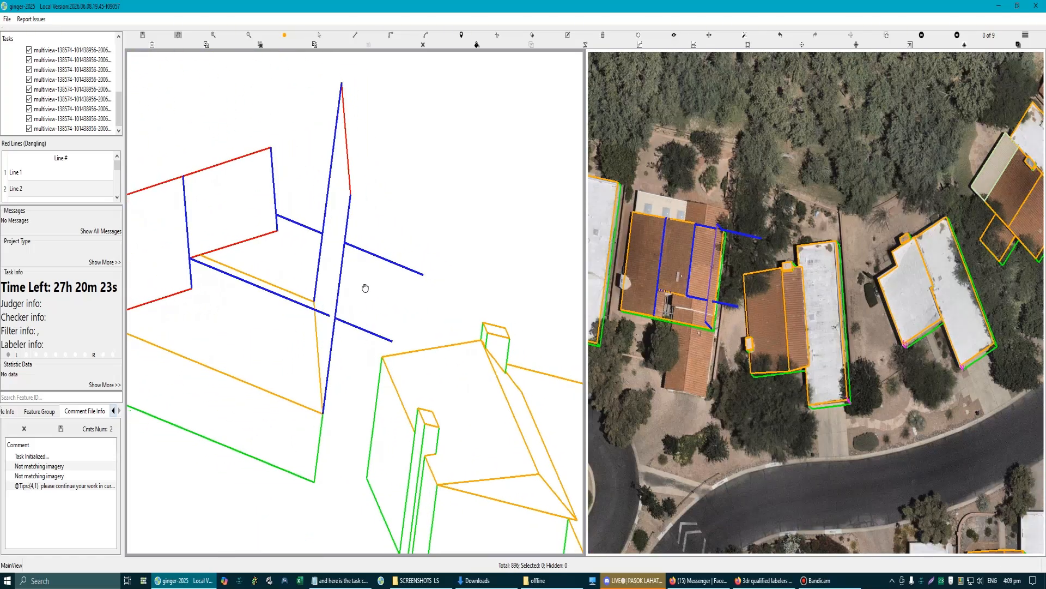
{"action": "left_click_drag", "start_coordinate": [363, 288], "coordinate": [376, 316]}
{"action": "scroll", "coordinate": [345, 315], "scroll_direction": "up", "scroll_amount": 3}
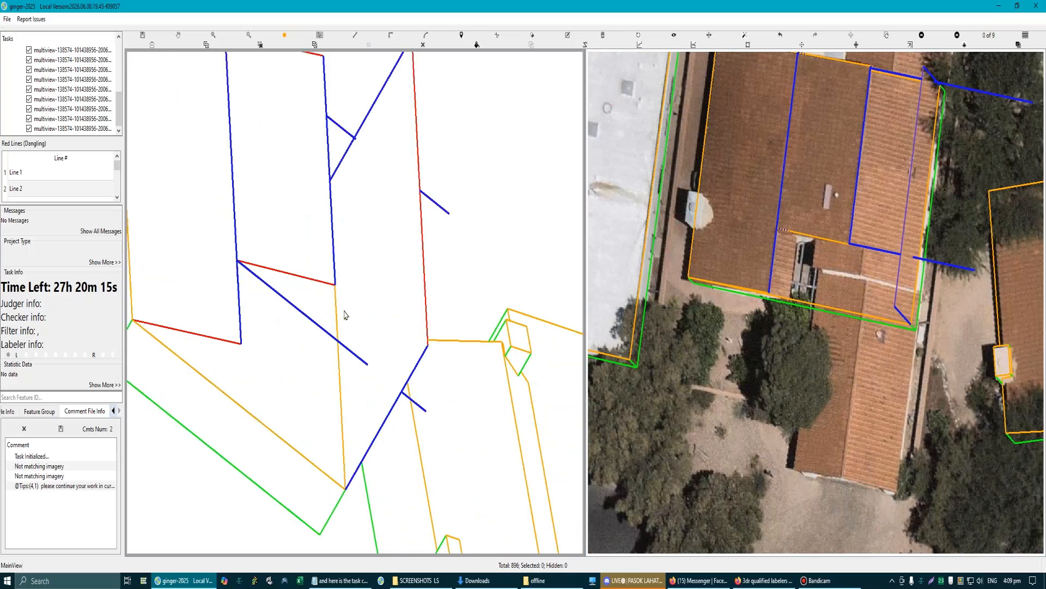
{"action": "left_click", "coordinate": [334, 289]}
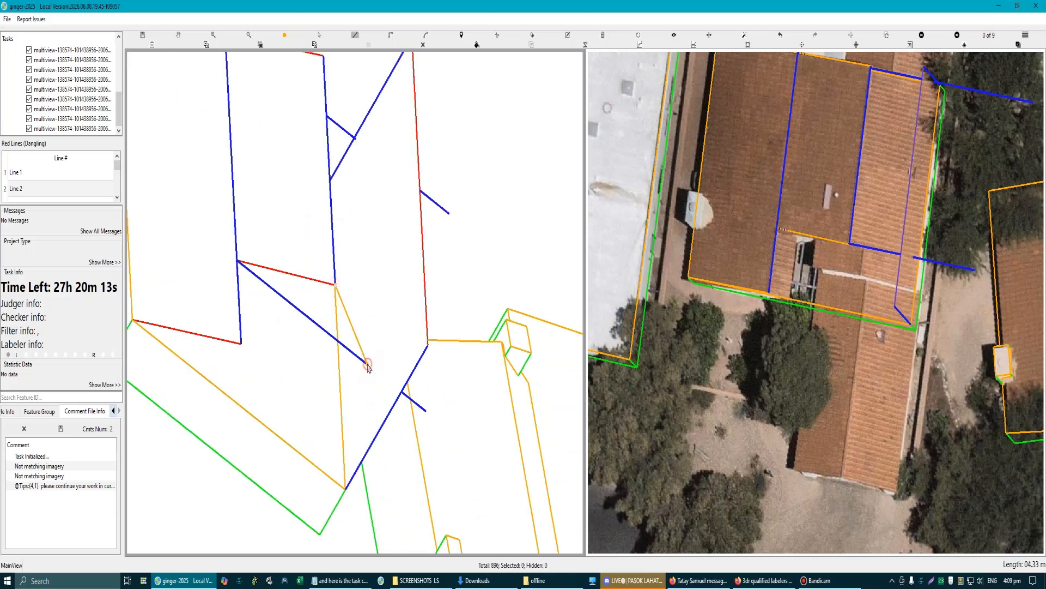
{"action": "left_click", "coordinate": [421, 204]}
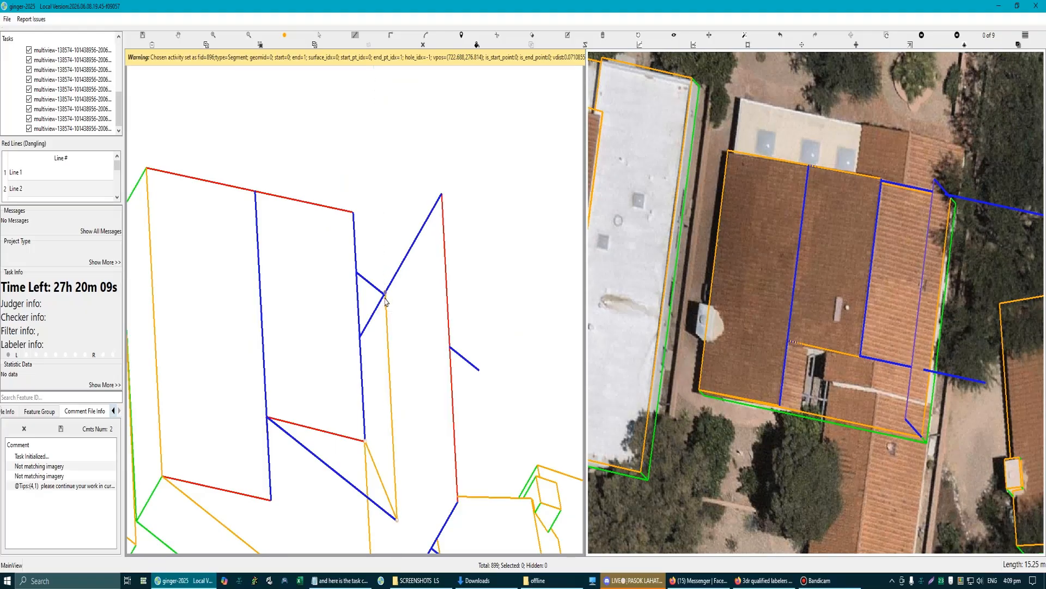
{"action": "scroll", "coordinate": [385, 299], "scroll_direction": "up", "scroll_amount": 4}
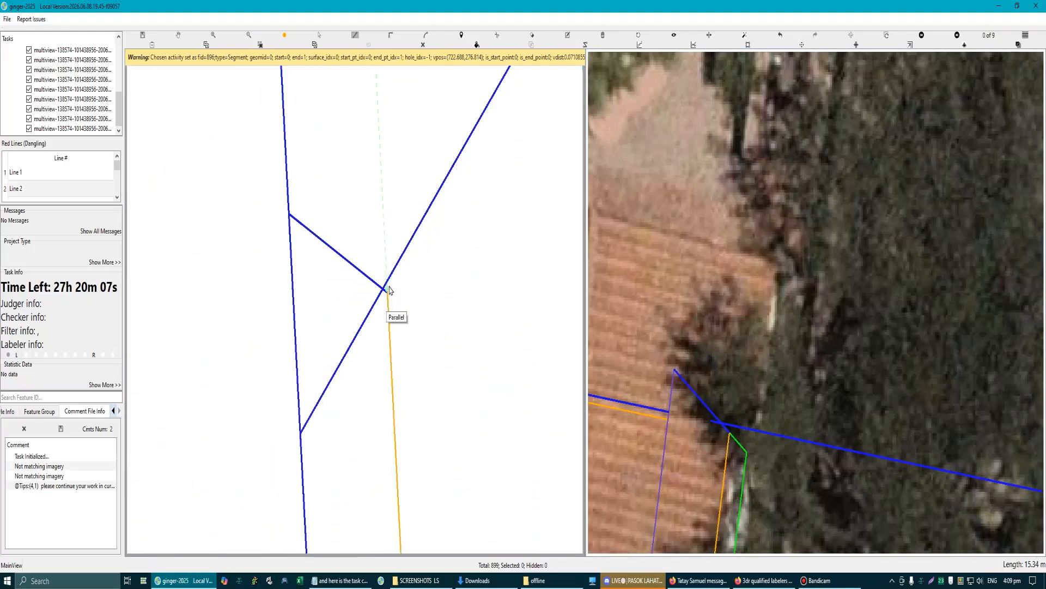
{"action": "scroll", "coordinate": [389, 290], "scroll_direction": "down", "scroll_amount": 4}
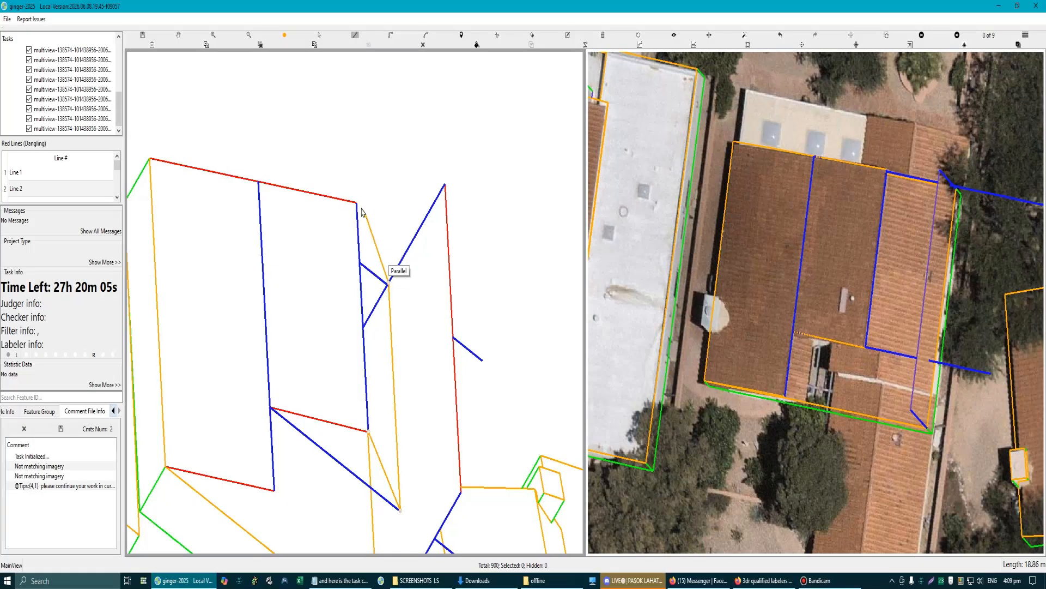
{"action": "left_click", "coordinate": [358, 204]}
{"action": "scroll", "coordinate": [366, 372], "scroll_direction": "down", "scroll_amount": 5}
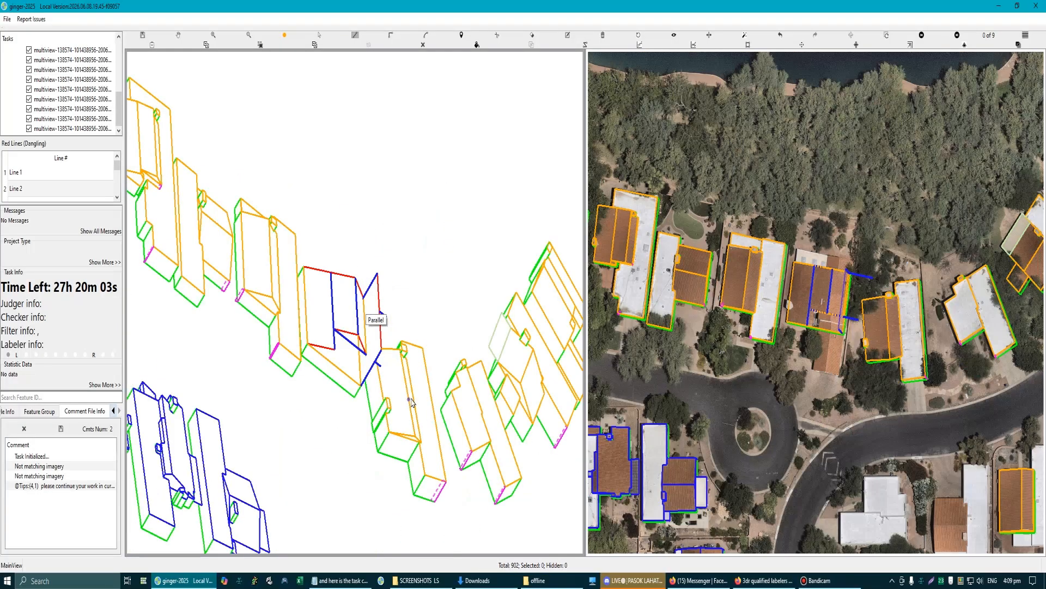
{"action": "key", "text": "Escape"}
Step: Delete the vertical helper plane above the right-hand eave and show the aerial imagery behind the wireframe again
{"action": "mouse_move", "coordinate": [358, 346]}
{"action": "left_mouse_down"}
{"action": "mouse_move", "coordinate": [322, 346]}
{"action": "mouse_move", "coordinate": [280, 367]}
{"action": "mouse_move", "coordinate": [349, 364]}
{"action": "left_mouse_up"}
{"action": "scroll", "coordinate": [353, 366], "scroll_direction": "up", "scroll_amount": 3}
{"action": "scroll", "coordinate": [453, 368], "scroll_direction": "up", "scroll_amount": 4}
{"action": "key", "text": "Escape"}
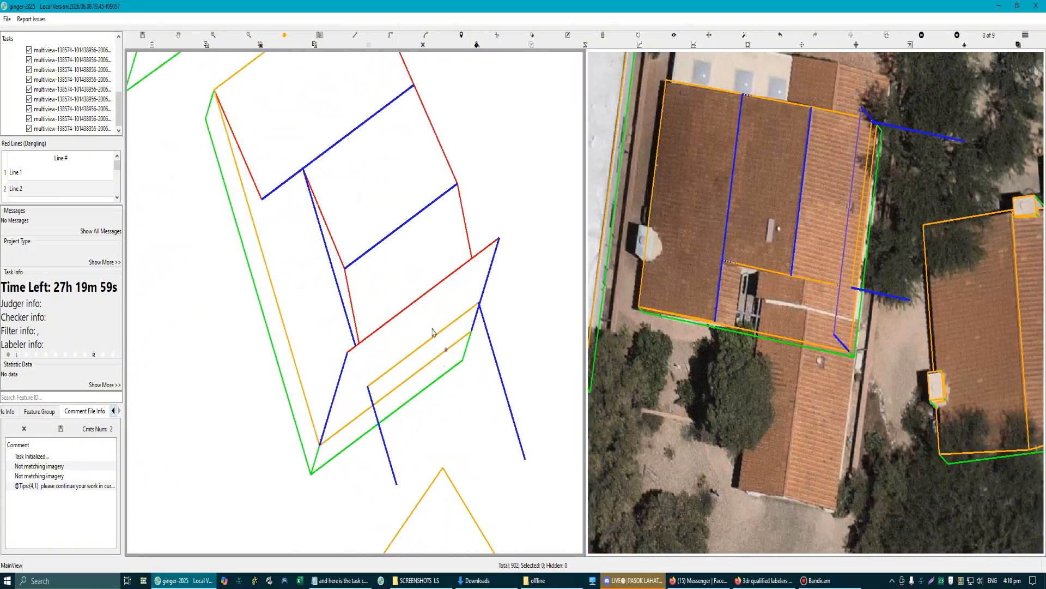
{"action": "left_click", "coordinate": [427, 320]}
{"action": "key", "text": "Delete"}
{"action": "scroll", "coordinate": [451, 401], "scroll_direction": "down", "scroll_amount": 3}
{"action": "key", "text": "1"}
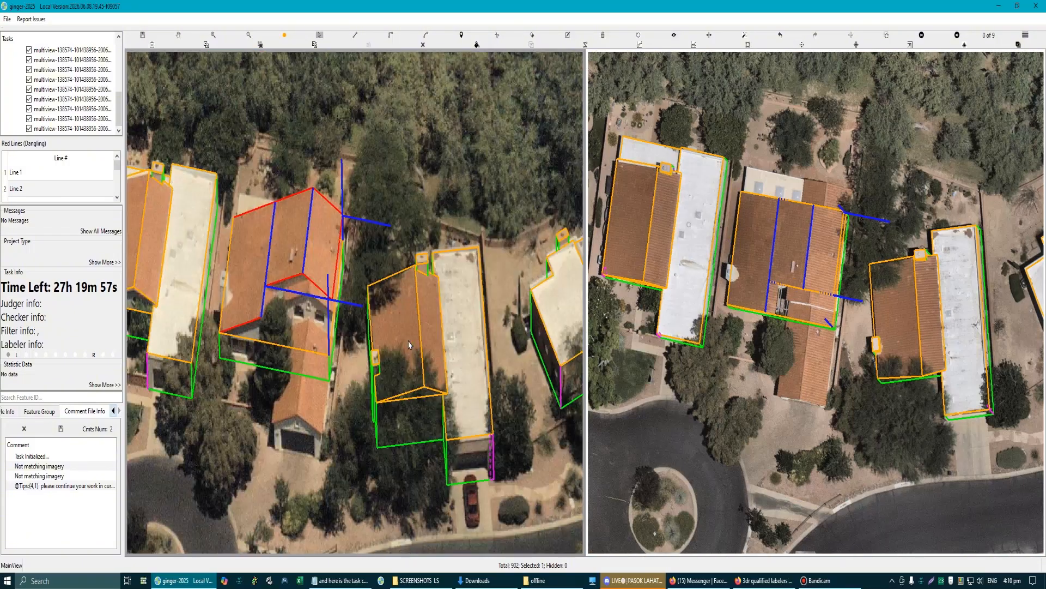
Step: Draw a vertical line about 2.6 m long downward from the right slope's front lower corner, parallel to the vertical guide
{"action": "scroll", "coordinate": [347, 311], "scroll_direction": "up", "scroll_amount": 3}
{"action": "scroll", "coordinate": [349, 313], "scroll_direction": "down", "scroll_amount": 3}
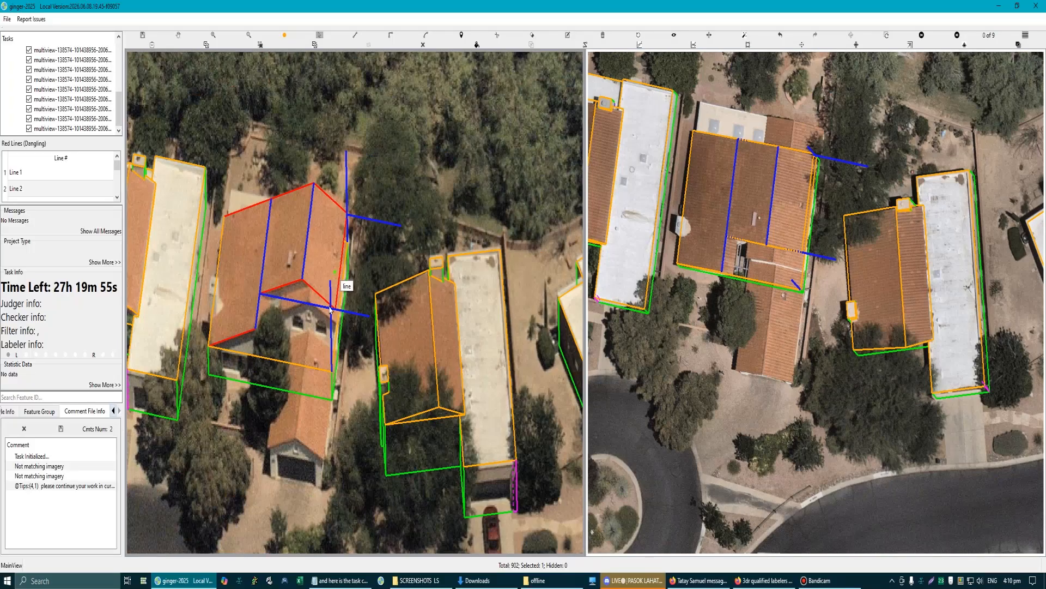
{"action": "scroll", "coordinate": [354, 322], "scroll_direction": "up", "scroll_amount": 4}
{"action": "scroll", "coordinate": [355, 327], "scroll_direction": "down", "scroll_amount": 4}
{"action": "scroll", "coordinate": [358, 310], "scroll_direction": "up", "scroll_amount": 3}
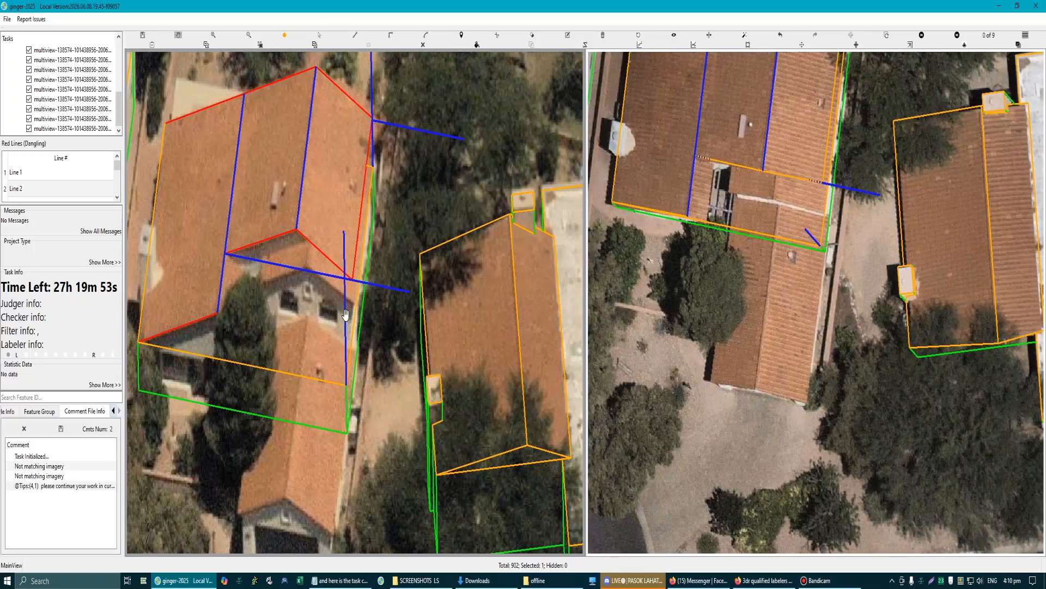
{"action": "scroll", "coordinate": [345, 314], "scroll_direction": "up", "scroll_amount": 3}
{"action": "key", "text": "s"}
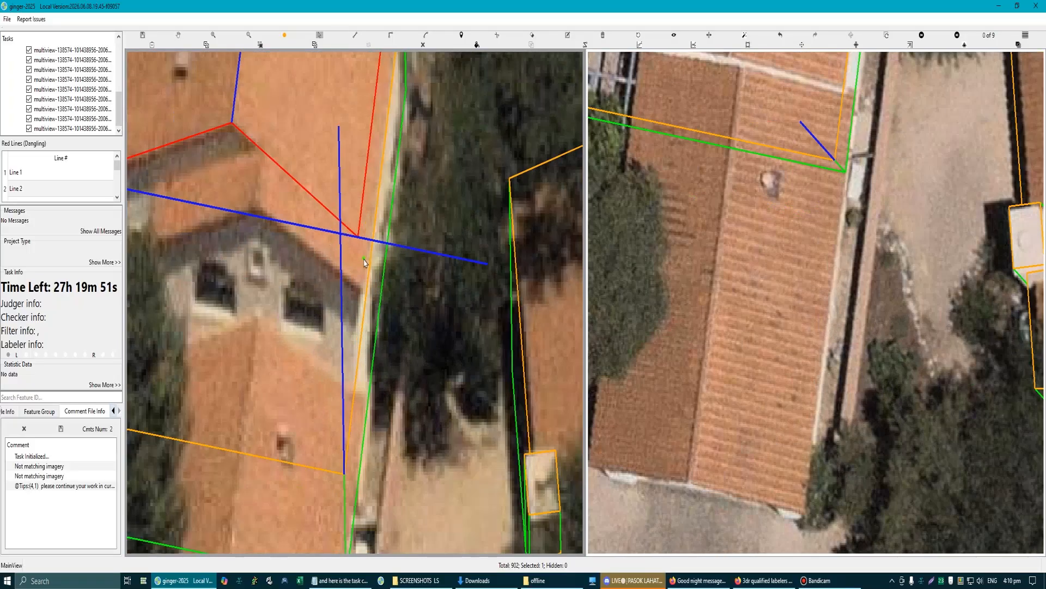
{"action": "left_click_drag", "start_coordinate": [358, 237], "coordinate": [357, 346]}
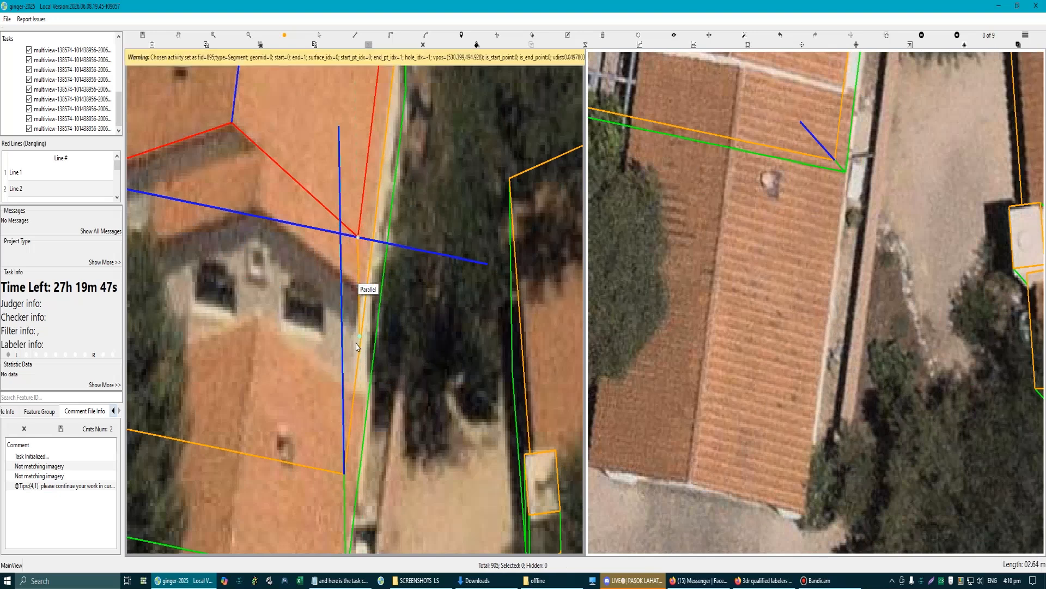
{"action": "left_click", "coordinate": [358, 353]}
{"action": "scroll", "coordinate": [372, 327], "scroll_direction": "down", "scroll_amount": 3}
{"action": "key", "text": "Escape"}
{"action": "scroll", "coordinate": [376, 162], "scroll_direction": "up", "scroll_amount": 2}
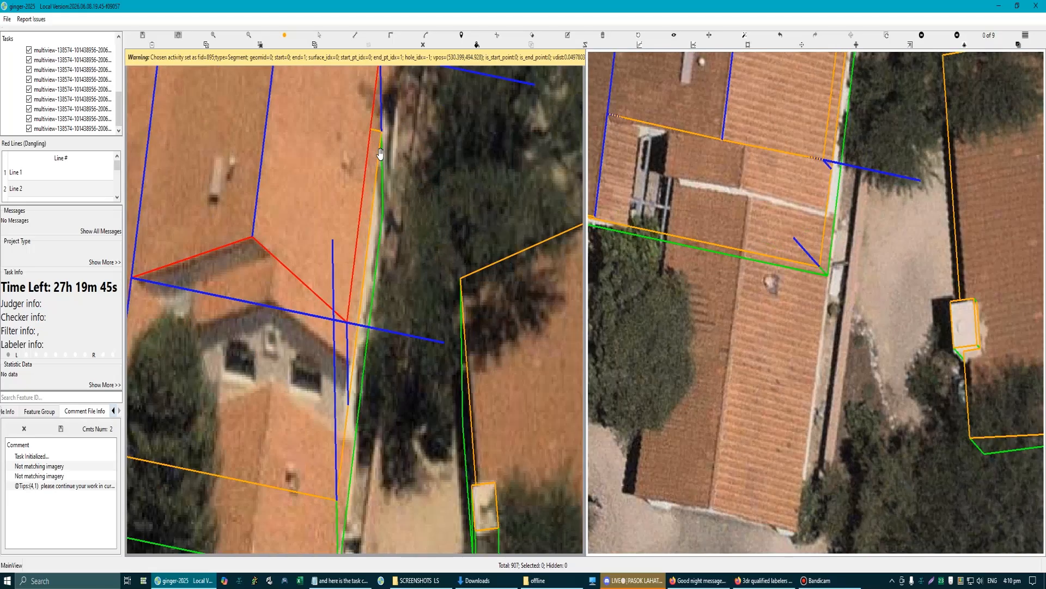
Step: Trace a line along the right slope's lower edge from its rear corner to its front corner
{"action": "scroll", "coordinate": [380, 168], "scroll_direction": "down", "scroll_amount": 3}
{"action": "scroll", "coordinate": [381, 171], "scroll_direction": "up", "scroll_amount": 1}
{"action": "key", "text": "l"}
{"action": "left_click", "coordinate": [361, 180]}
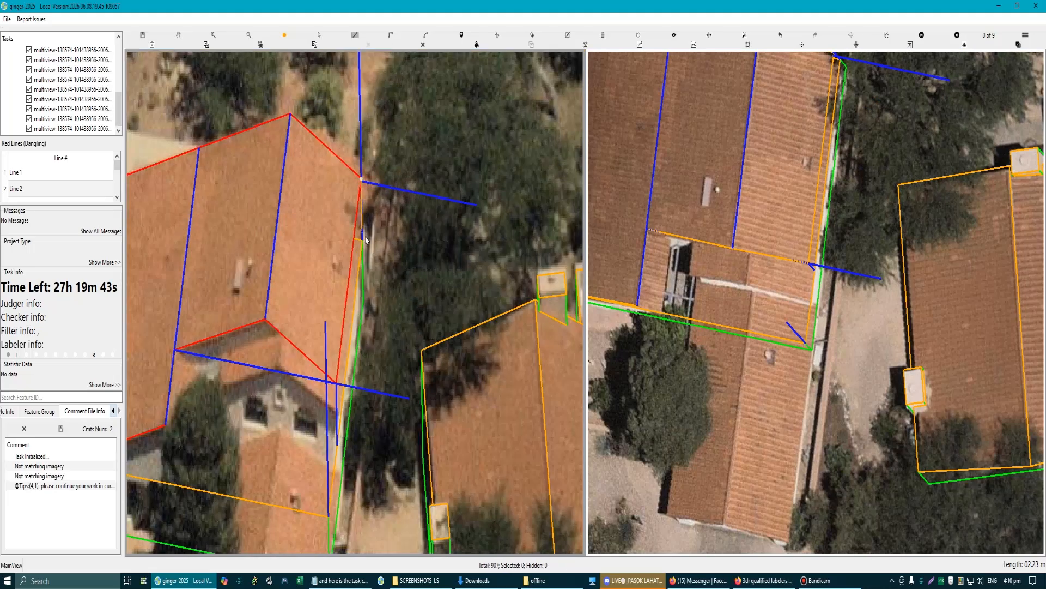
{"action": "left_click", "coordinate": [337, 381]}
{"action": "scroll", "coordinate": [338, 309], "scroll_direction": "down", "scroll_amount": 3}
{"action": "scroll", "coordinate": [294, 320], "scroll_direction": "up", "scroll_amount": 2}
{"action": "right_click", "coordinate": [296, 318]}
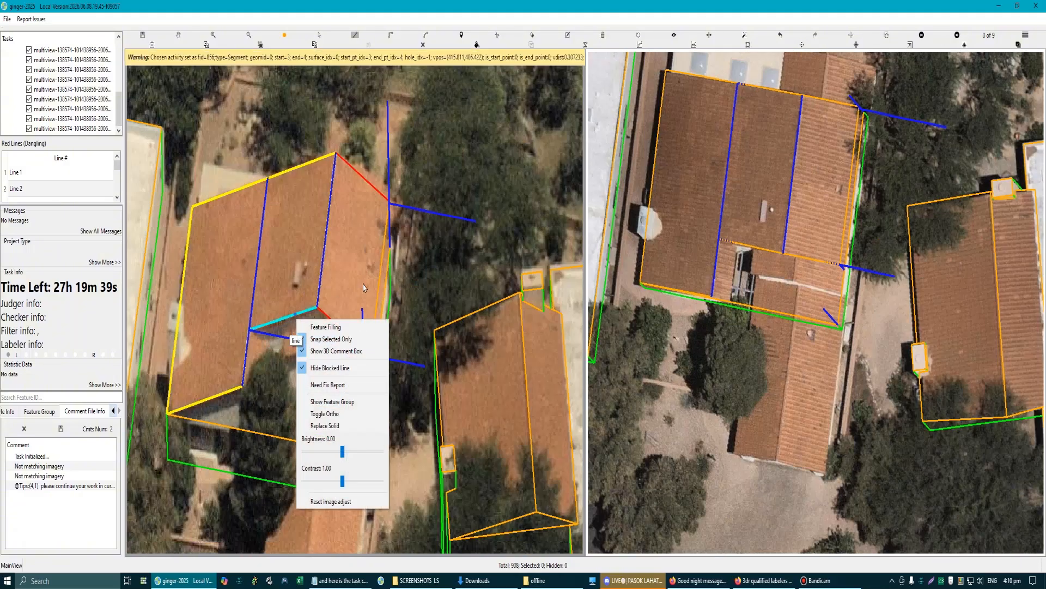
{"action": "left_click", "coordinate": [363, 288]}
{"action": "key", "text": "Escape"}
{"action": "scroll", "coordinate": [292, 245], "scroll_direction": "down", "scroll_amount": 3}
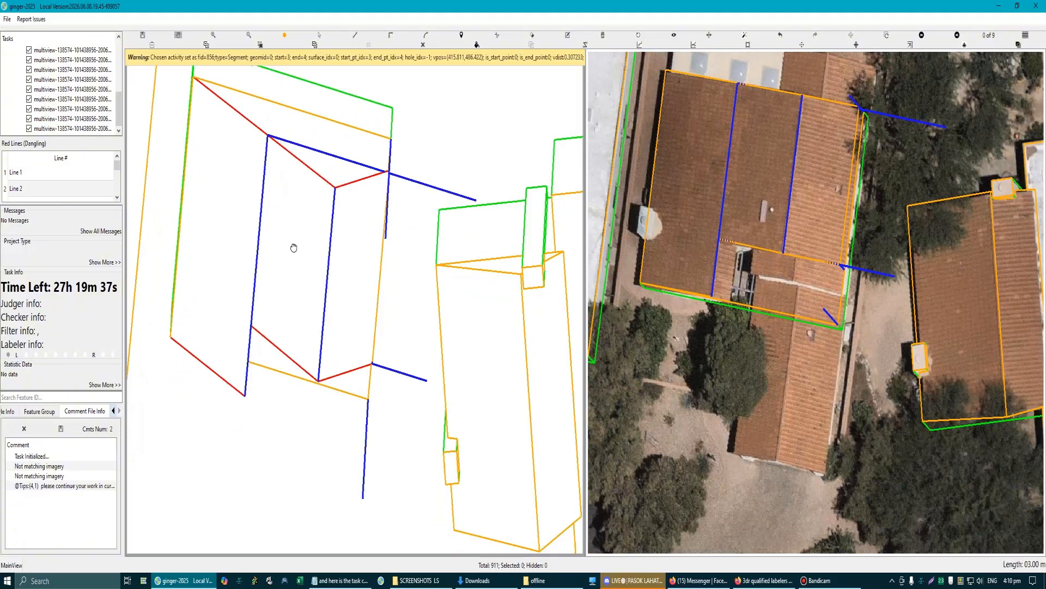
Step: Trace the rear gable from the left eave corner over the ridge to the right slope's rear corner and down to the right-hand eave
{"action": "scroll", "coordinate": [330, 204], "scroll_direction": "up", "scroll_amount": 5}
{"action": "key", "text": "l"}
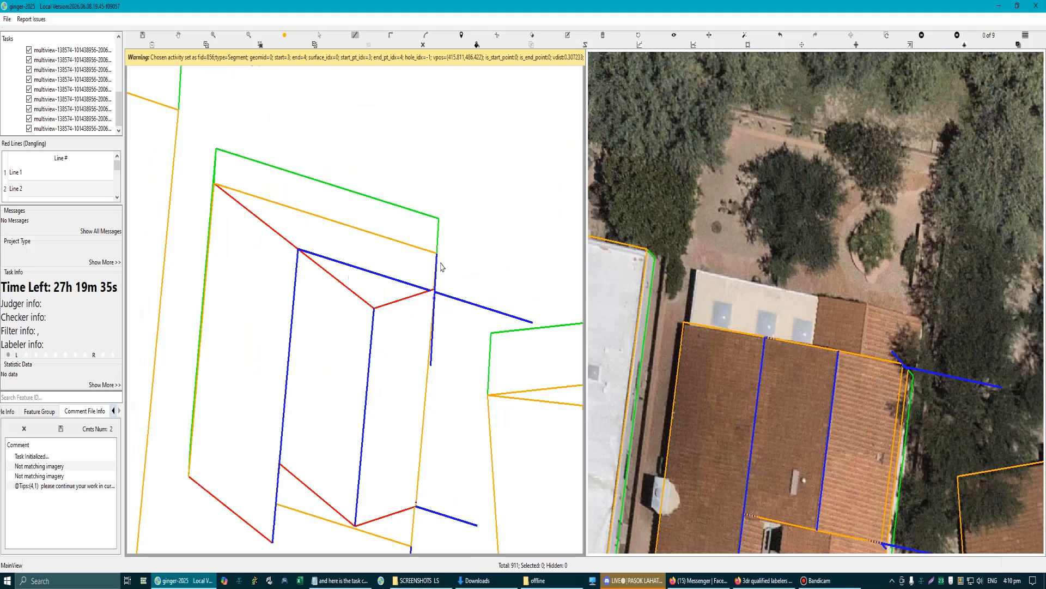
{"action": "left_click", "coordinate": [216, 185]}
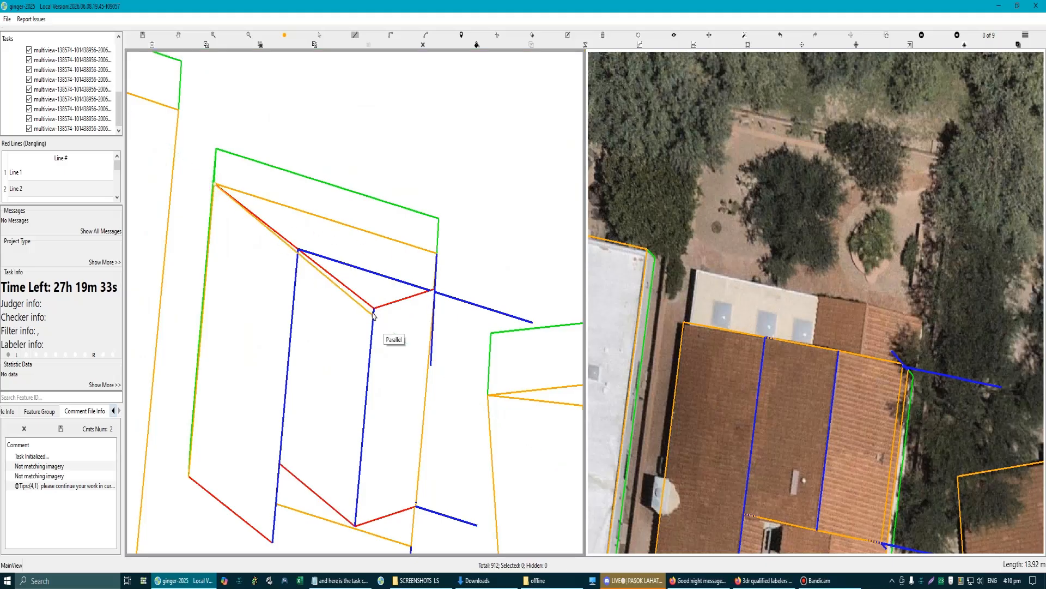
{"action": "left_click", "coordinate": [375, 310]}
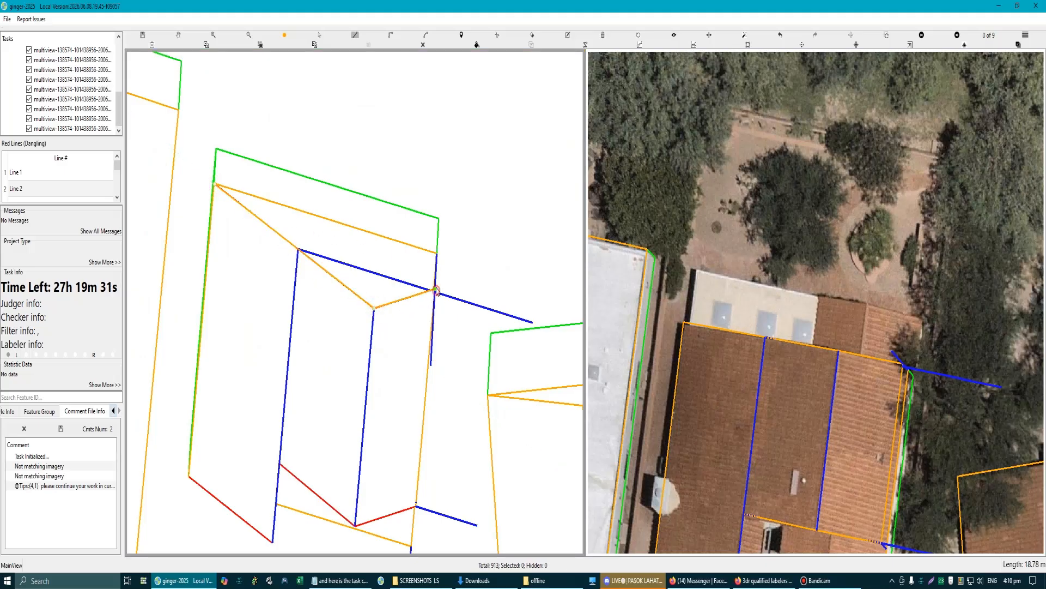
{"action": "left_click", "coordinate": [441, 260]}
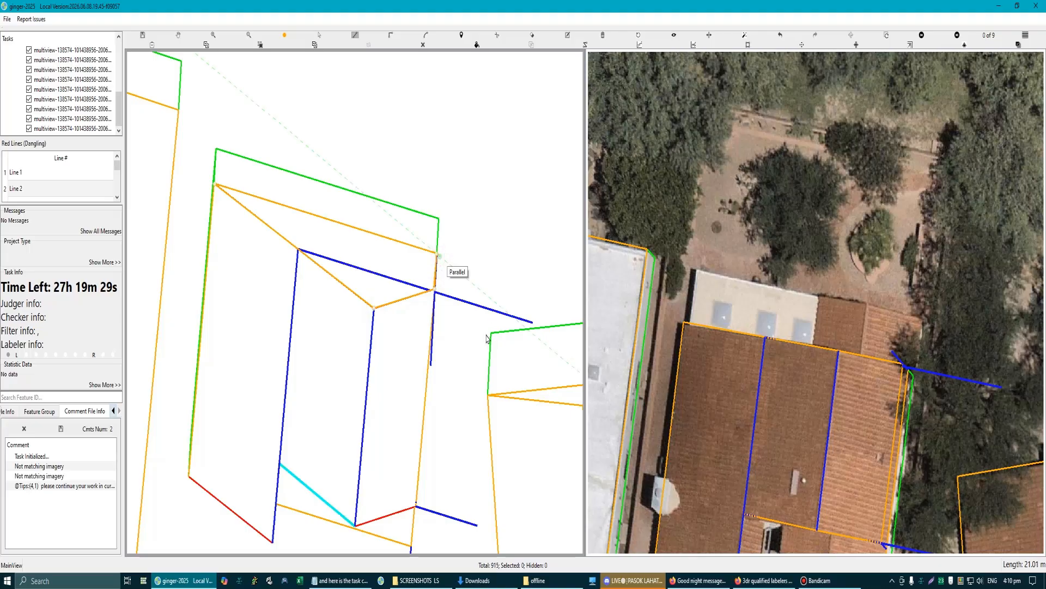
{"action": "key", "text": "Escape"}
{"action": "scroll", "coordinate": [356, 320], "scroll_direction": "down", "scroll_amount": 3}
{"action": "mouse_move", "coordinate": [357, 327]}
{"action": "left_mouse_down"}
{"action": "mouse_move", "coordinate": [337, 287]}
{"action": "mouse_move", "coordinate": [308, 300]}
{"action": "mouse_move", "coordinate": [331, 337]}
{"action": "left_mouse_up"}
{"action": "scroll", "coordinate": [395, 390], "scroll_direction": "up", "scroll_amount": 2}
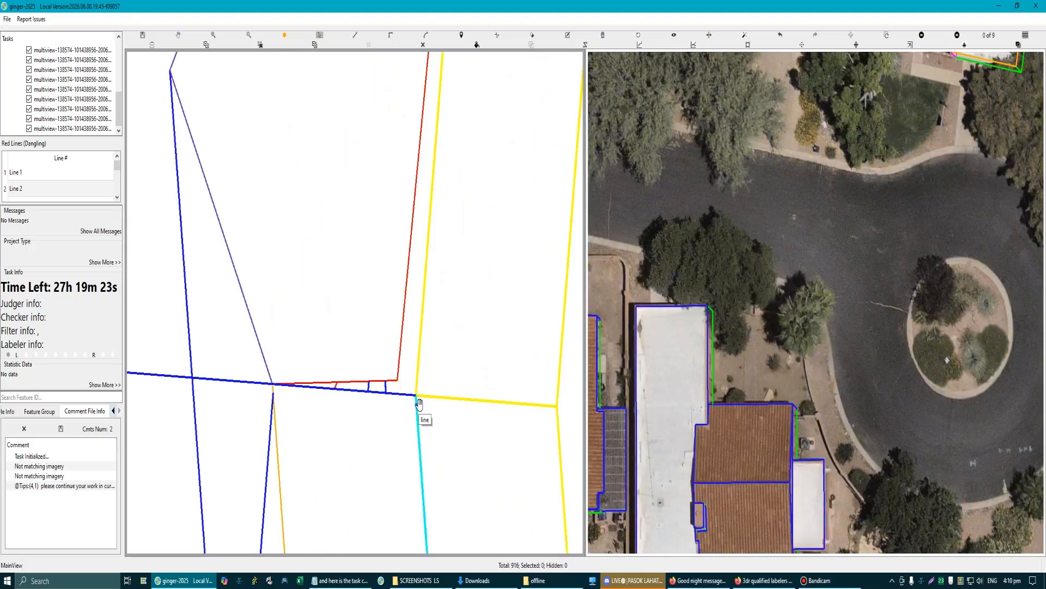
{"action": "left_click", "coordinate": [419, 404]}
{"action": "key", "text": "o"}
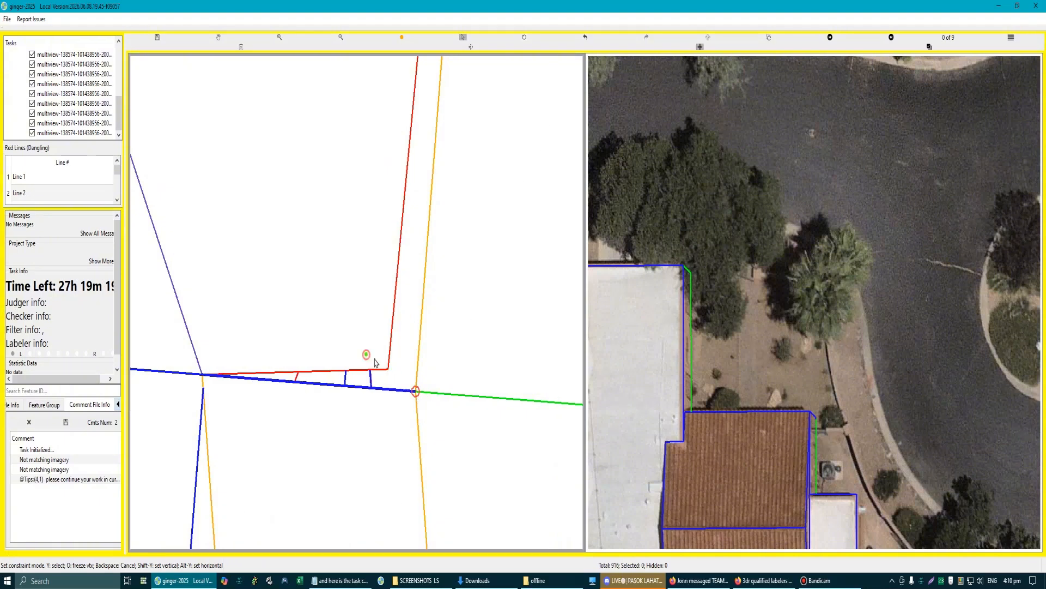
{"action": "key", "text": "y"}
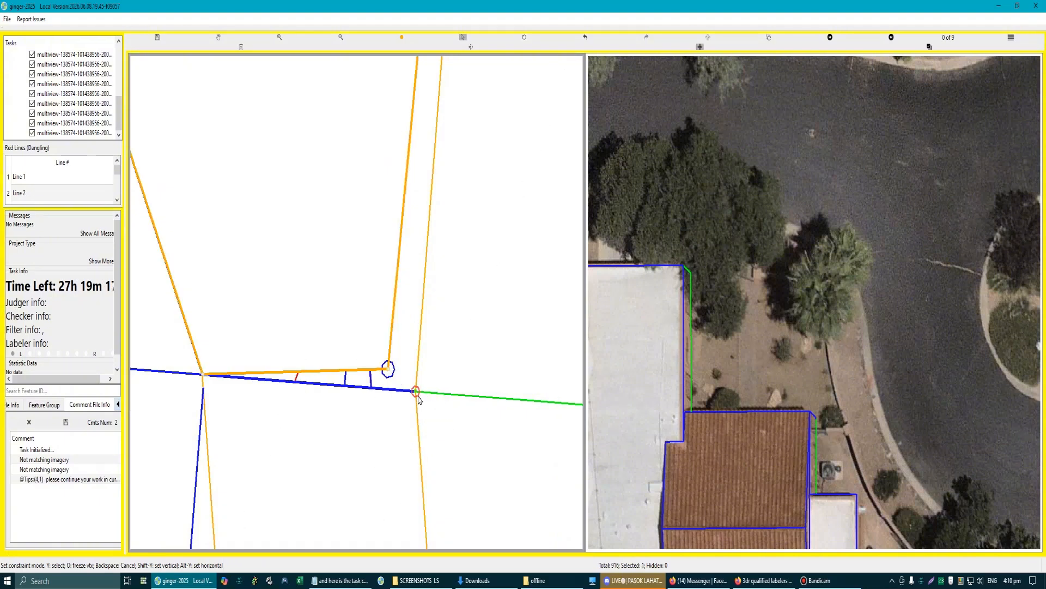
{"action": "key", "text": "Escape"}
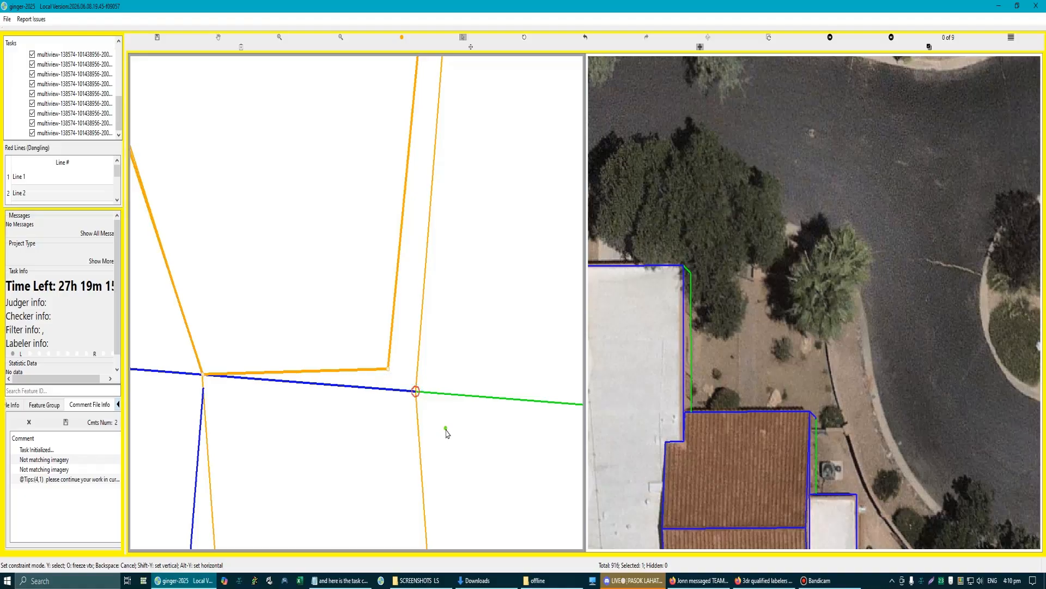
{"action": "key", "text": "Escape"}
{"action": "scroll", "coordinate": [445, 427], "scroll_direction": "down", "scroll_amount": 3}
{"action": "scroll", "coordinate": [451, 430], "scroll_direction": "down", "scroll_amount": 1}
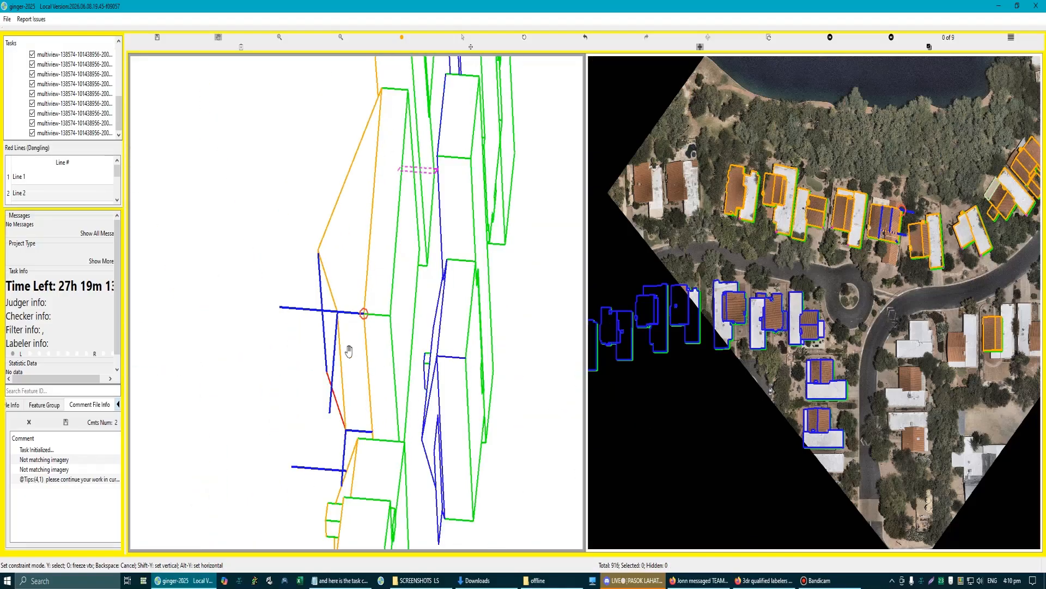
{"action": "left_click_drag", "start_coordinate": [350, 353], "coordinate": [297, 326]}
{"action": "scroll", "coordinate": [329, 330], "scroll_direction": "up", "scroll_amount": 6}
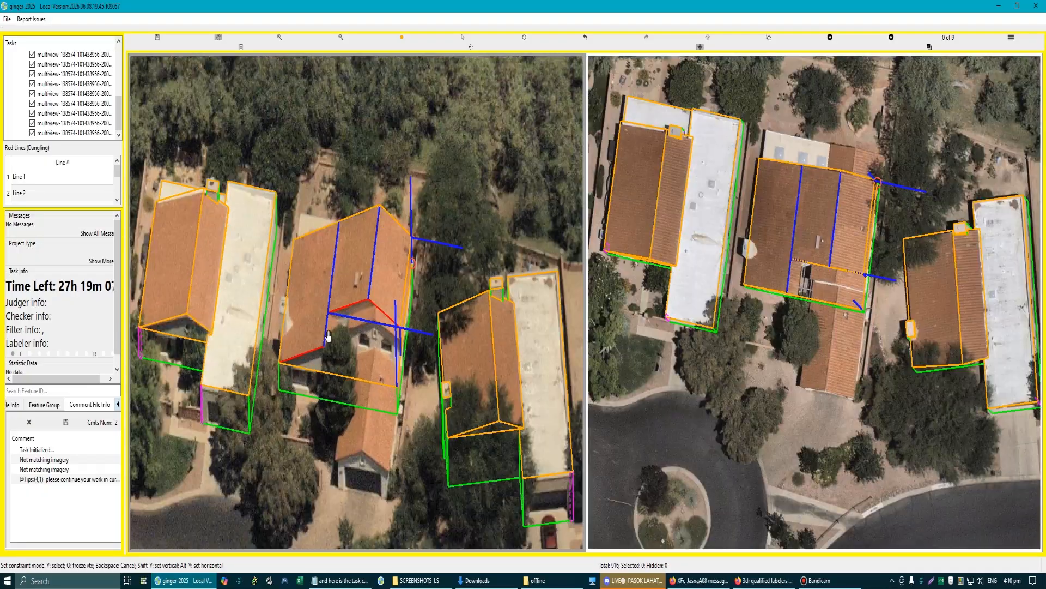
{"action": "scroll", "coordinate": [371, 331], "scroll_direction": "down", "scroll_amount": 3}
{"action": "scroll", "coordinate": [404, 298], "scroll_direction": "up", "scroll_amount": 2}
{"action": "scroll", "coordinate": [404, 297], "scroll_direction": "up", "scroll_amount": 2}
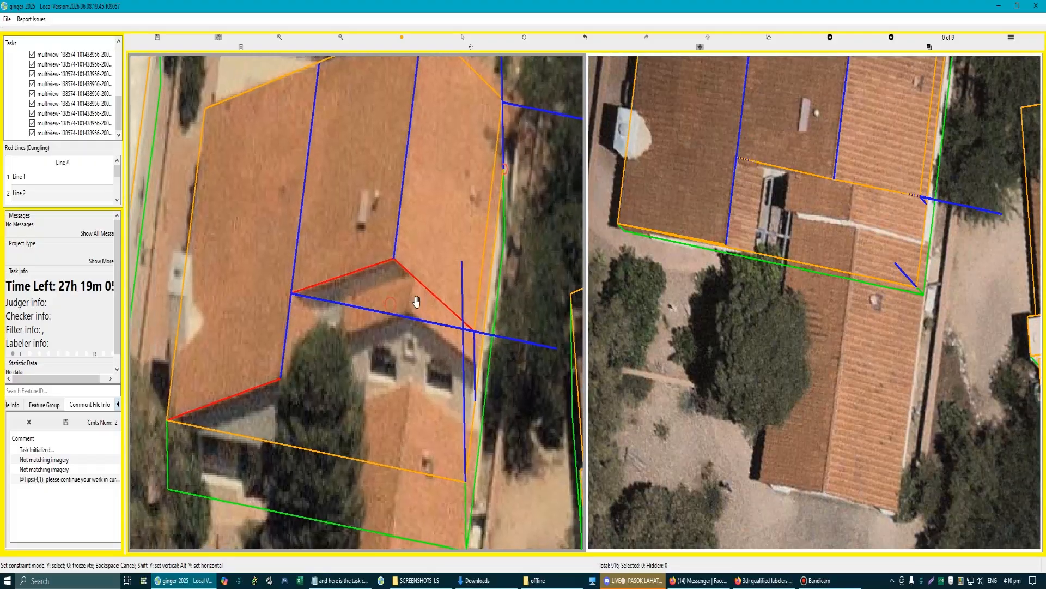
{"action": "key", "text": "y"}
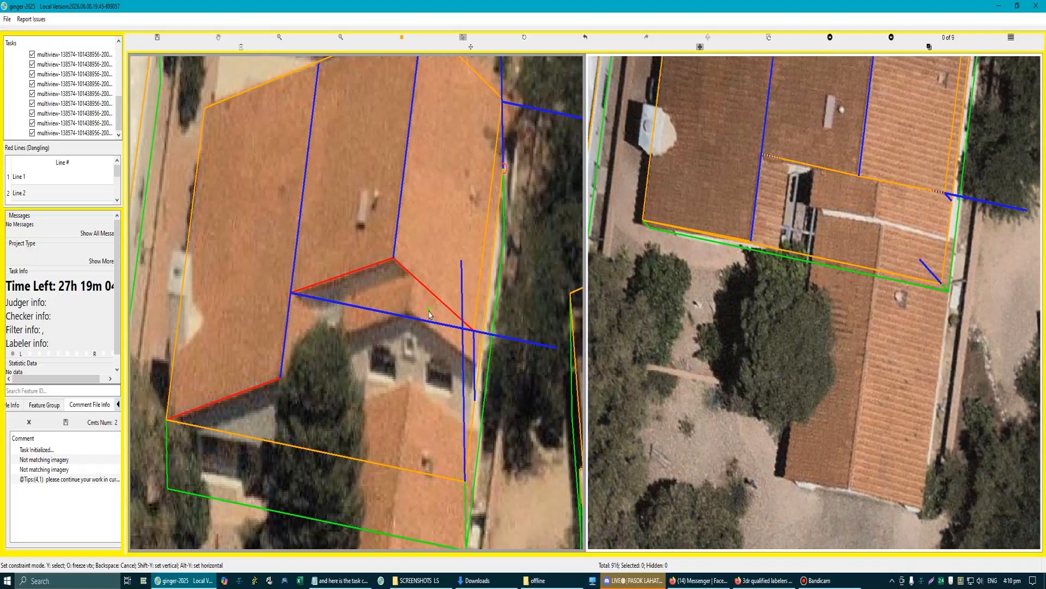
{"action": "left_click", "coordinate": [415, 281]}
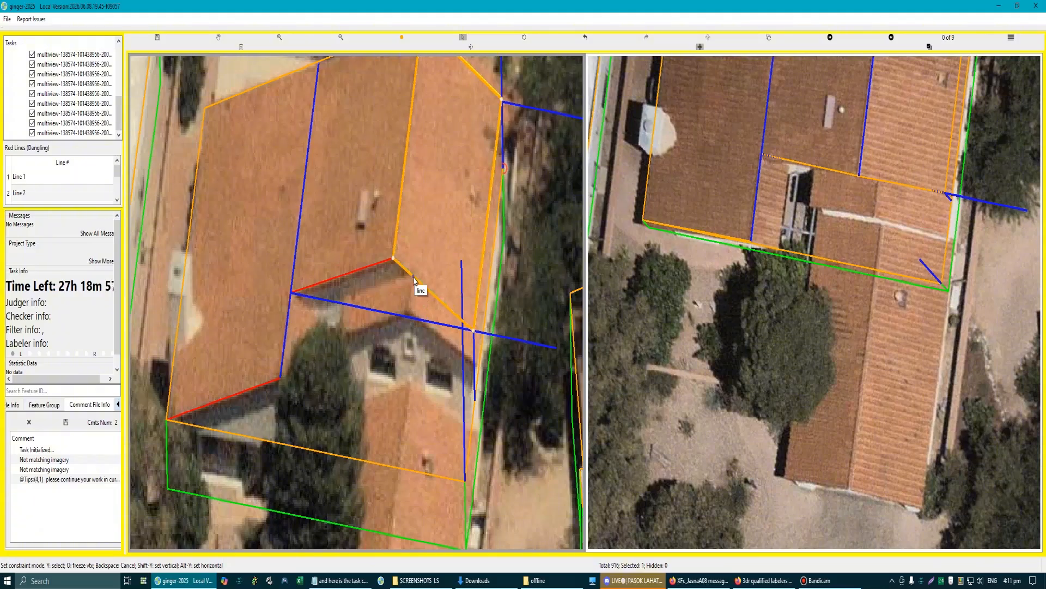
{"action": "scroll", "coordinate": [405, 308], "scroll_direction": "down", "scroll_amount": 3}
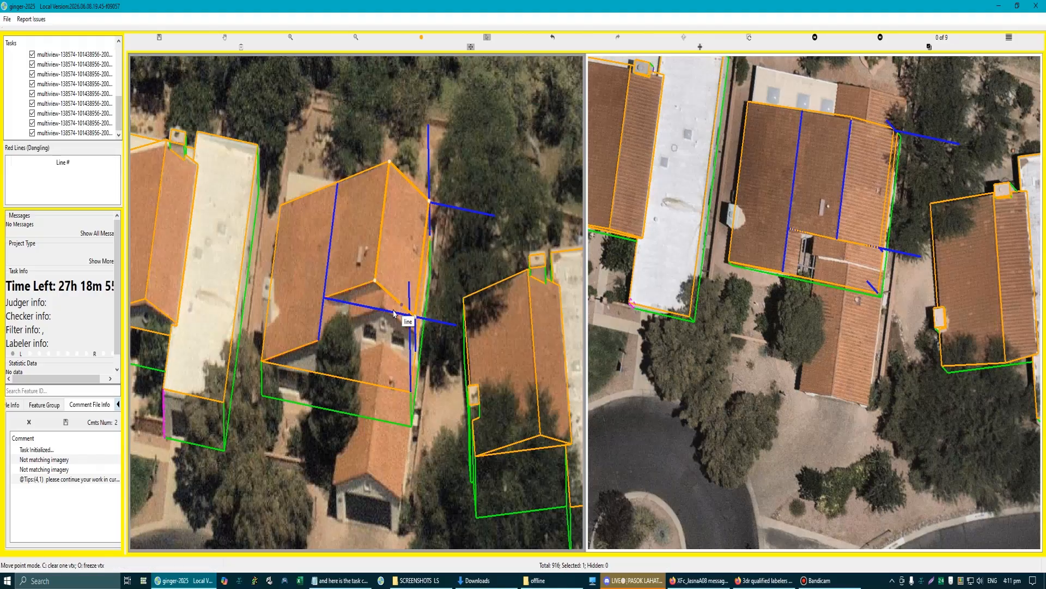
{"action": "scroll", "coordinate": [390, 273], "scroll_direction": "up", "scroll_amount": 3}
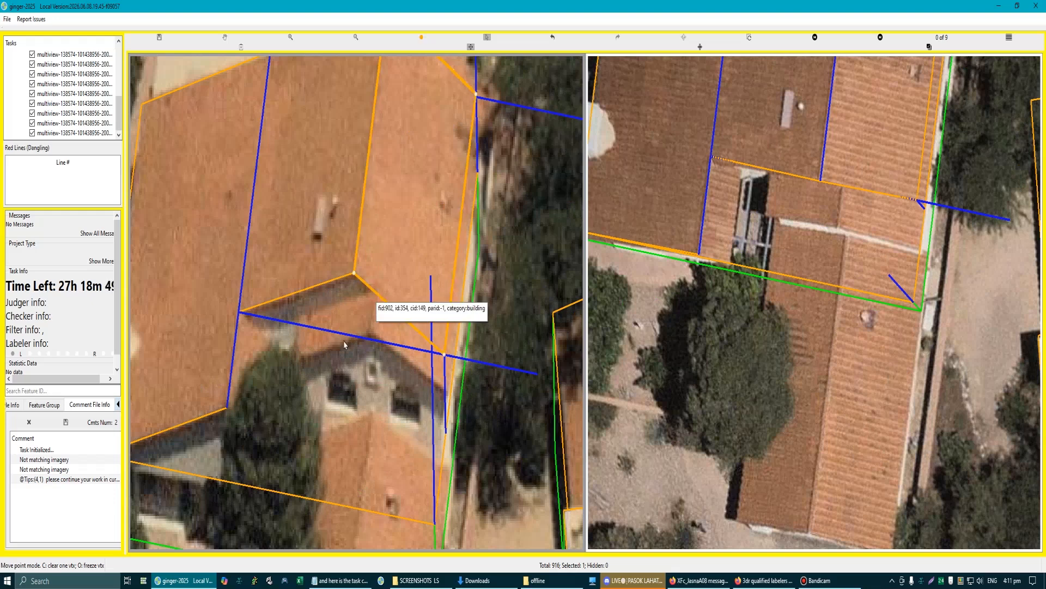
{"action": "key", "text": "Escape"}
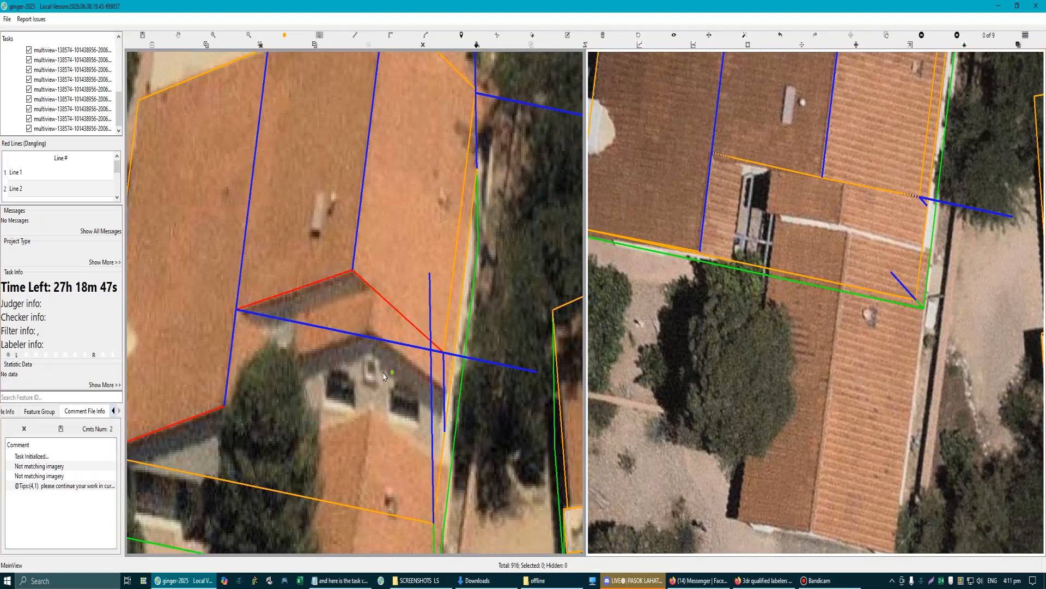
Step: Draw a short line from the front gable's right-hand edge along the lower front roof's ridge to the tip of its gable
{"action": "scroll", "coordinate": [377, 293], "scroll_direction": "up", "scroll_amount": 2}
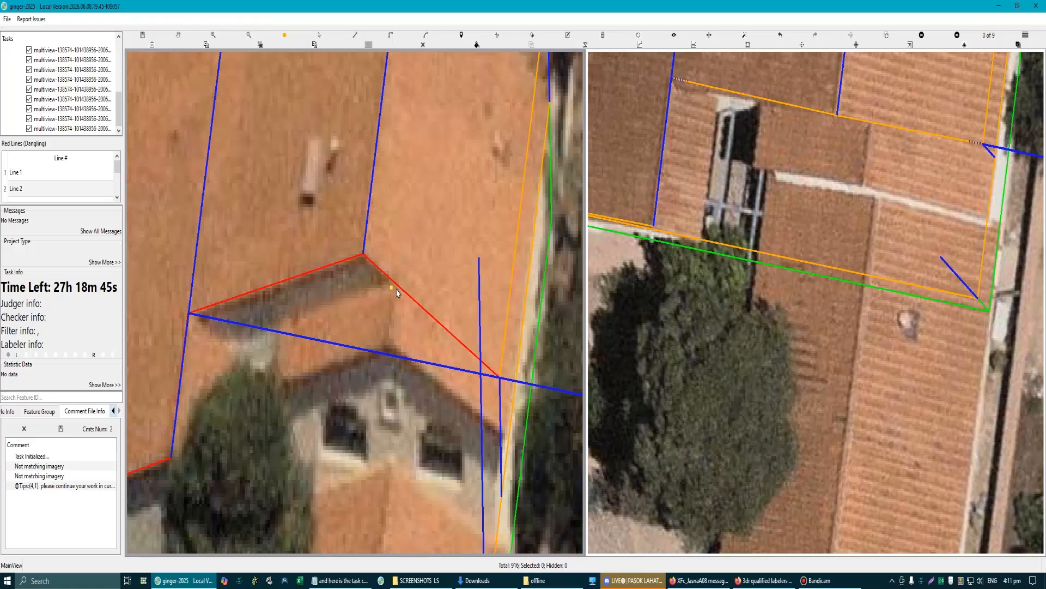
{"action": "left_click", "coordinate": [397, 293]}
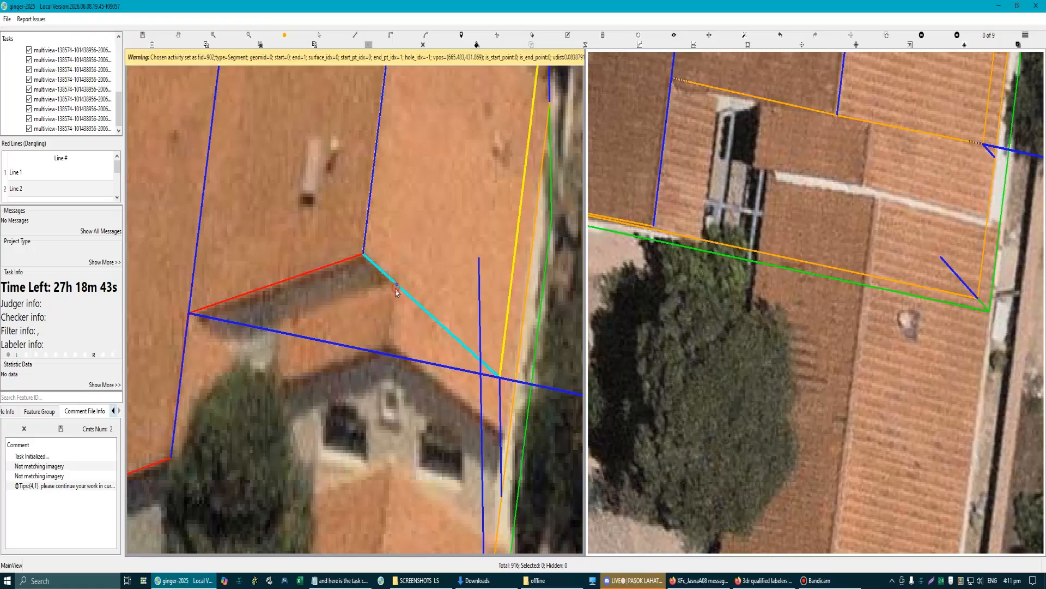
{"action": "scroll", "coordinate": [397, 293], "scroll_direction": "down", "scroll_amount": 2}
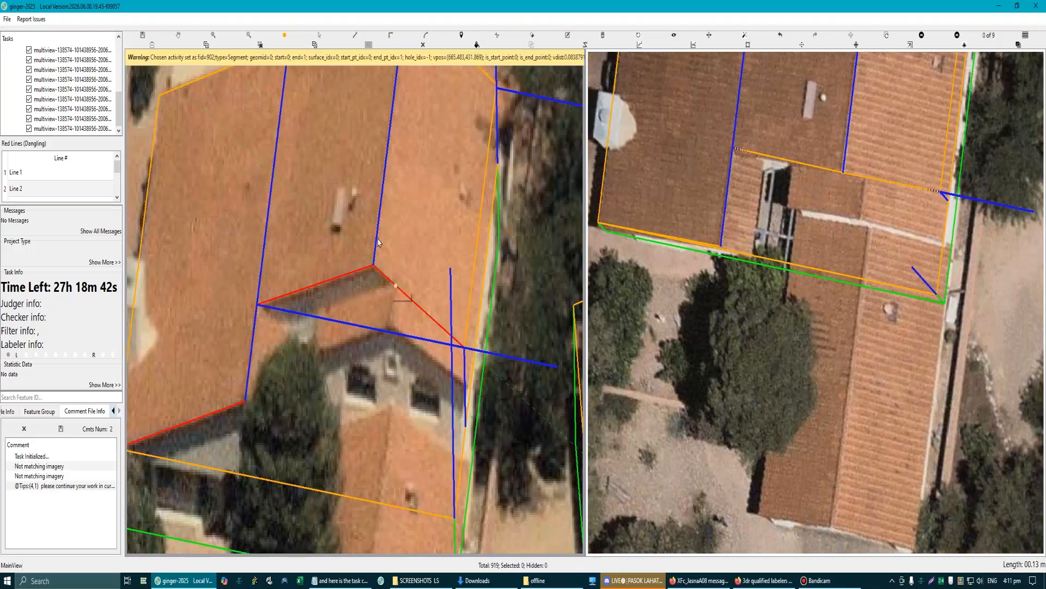
{"action": "left_click", "coordinate": [391, 325]}
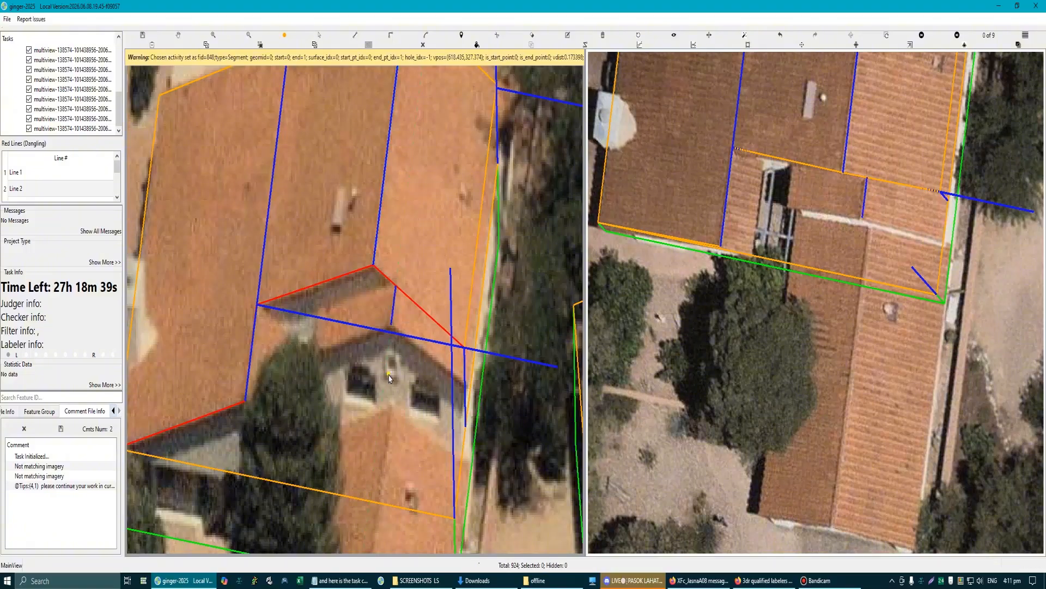
Step: Compare the right slope's eave edge and front corner with the aerial imagery in both views
{"action": "scroll", "coordinate": [389, 378], "scroll_direction": "down", "scroll_amount": 2}
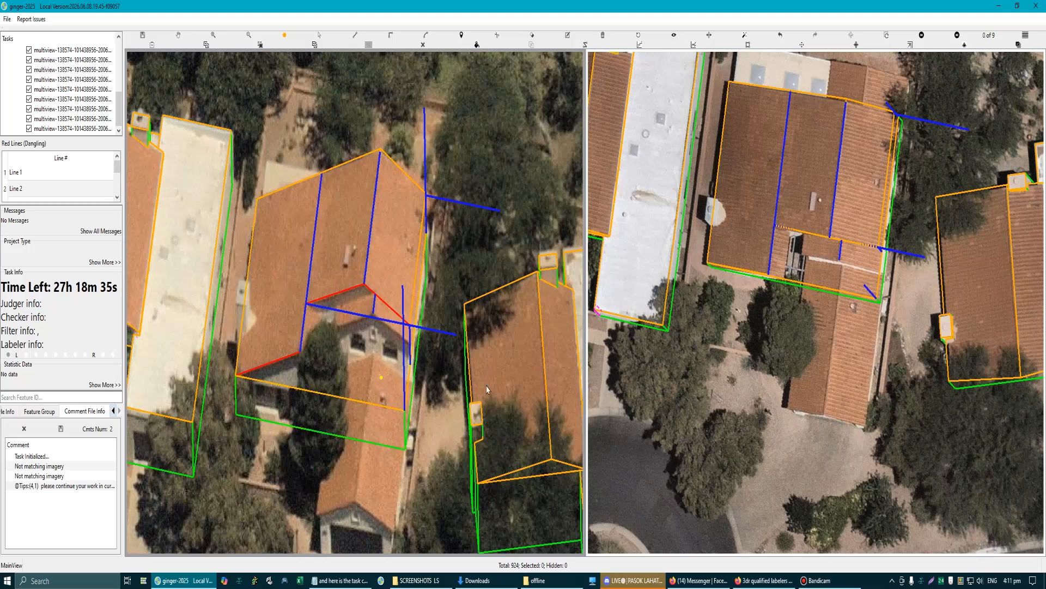
{"action": "scroll", "coordinate": [396, 307], "scroll_direction": "up", "scroll_amount": 3}
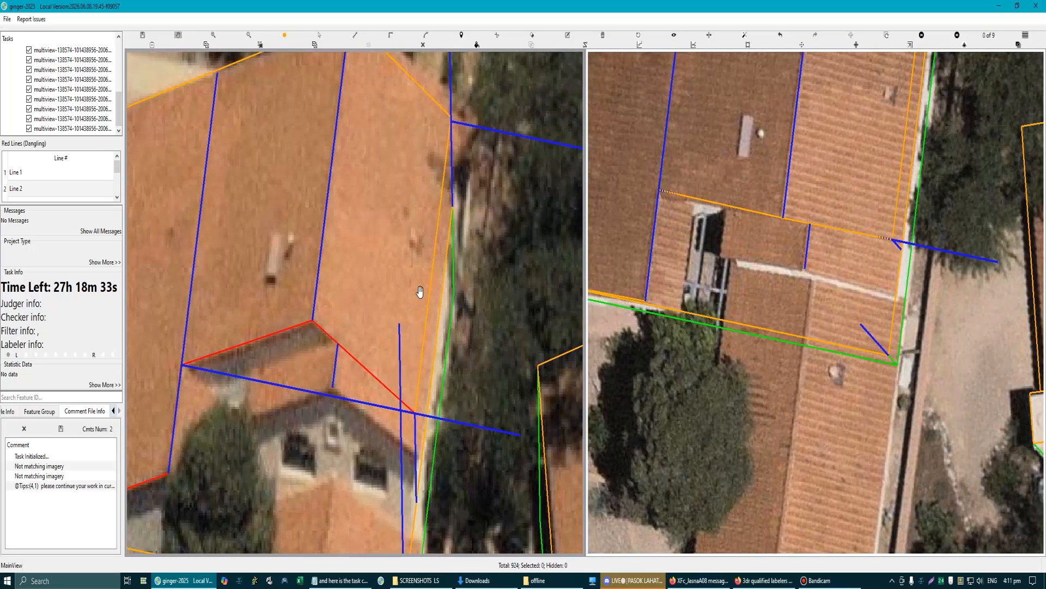
{"action": "scroll", "coordinate": [422, 295], "scroll_direction": "down", "scroll_amount": 2}
{"action": "scroll", "coordinate": [431, 281], "scroll_direction": "up", "scroll_amount": 3}
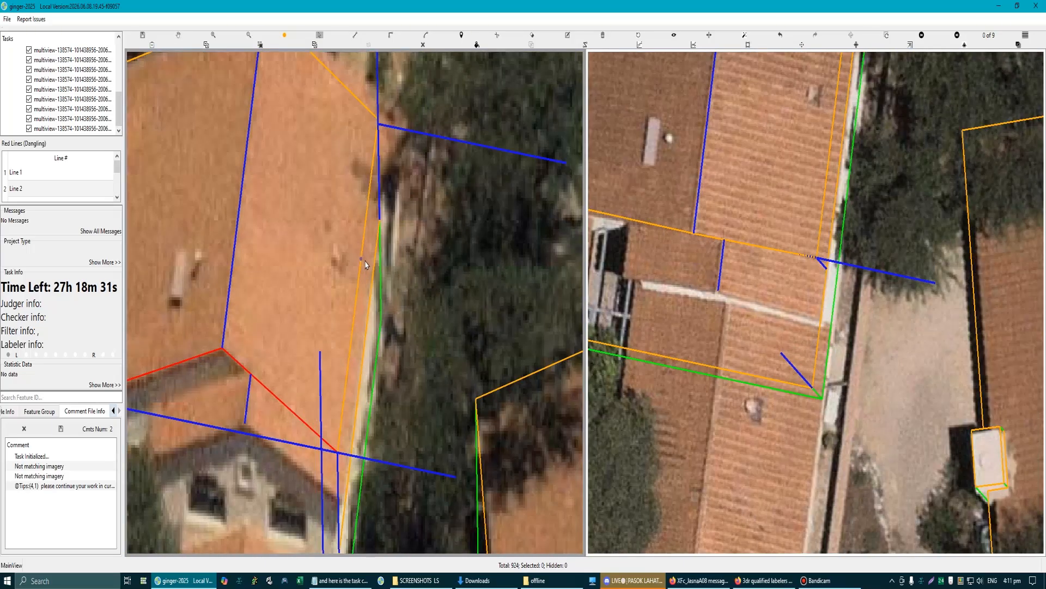
{"action": "scroll", "coordinate": [374, 316], "scroll_direction": "down", "scroll_amount": 3}
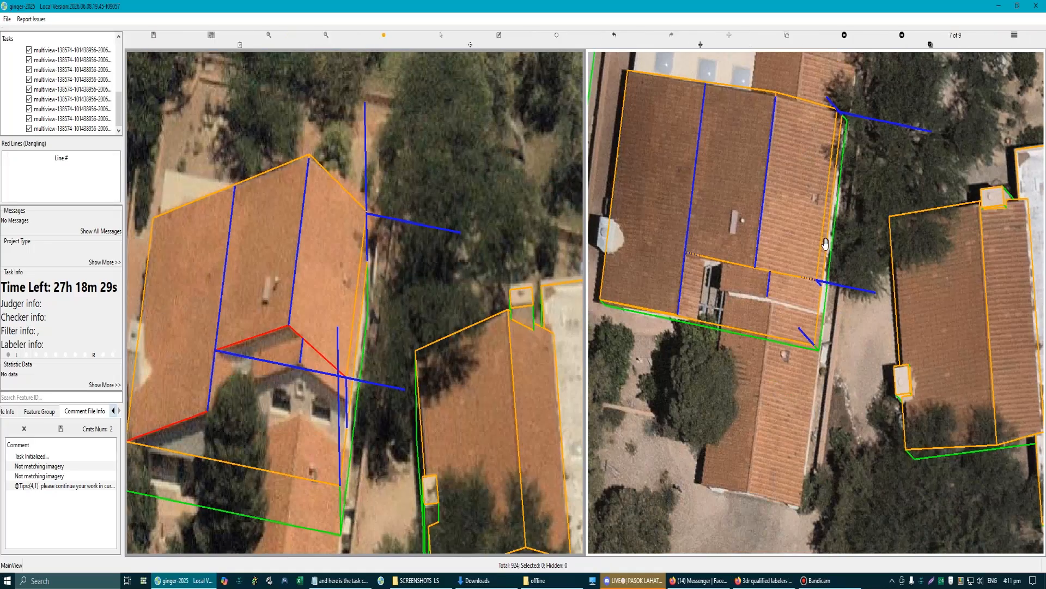
{"action": "scroll", "coordinate": [822, 245], "scroll_direction": "up", "scroll_amount": 4}
{"action": "key", "text": "s"}
{"action": "scroll", "coordinate": [295, 371], "scroll_direction": "down", "scroll_amount": 3}
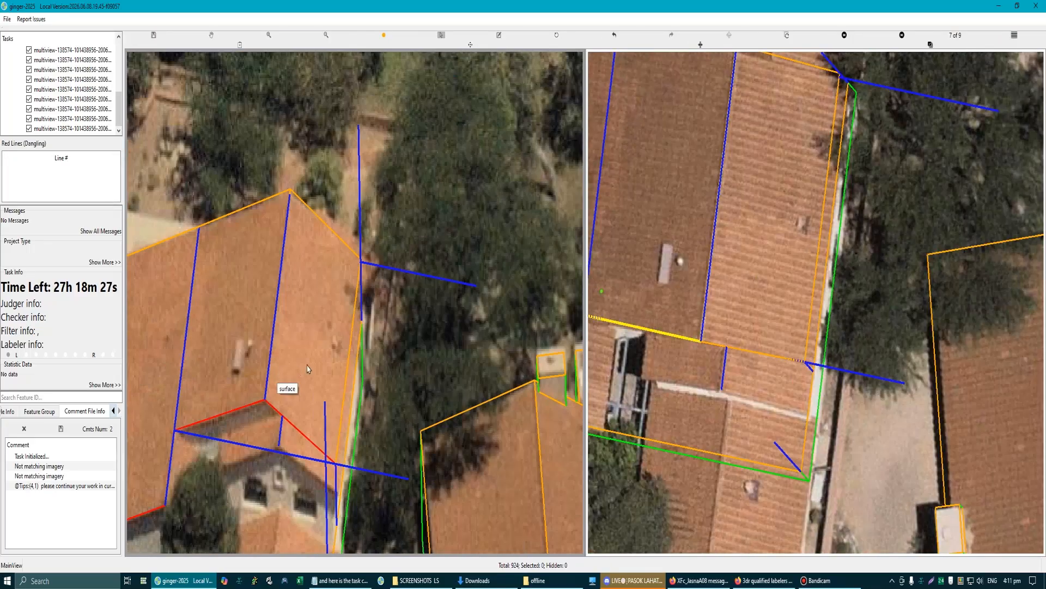
{"action": "scroll", "coordinate": [327, 366], "scroll_direction": "up", "scroll_amount": 5}
{"action": "scroll", "coordinate": [352, 352], "scroll_direction": "down", "scroll_amount": 1}
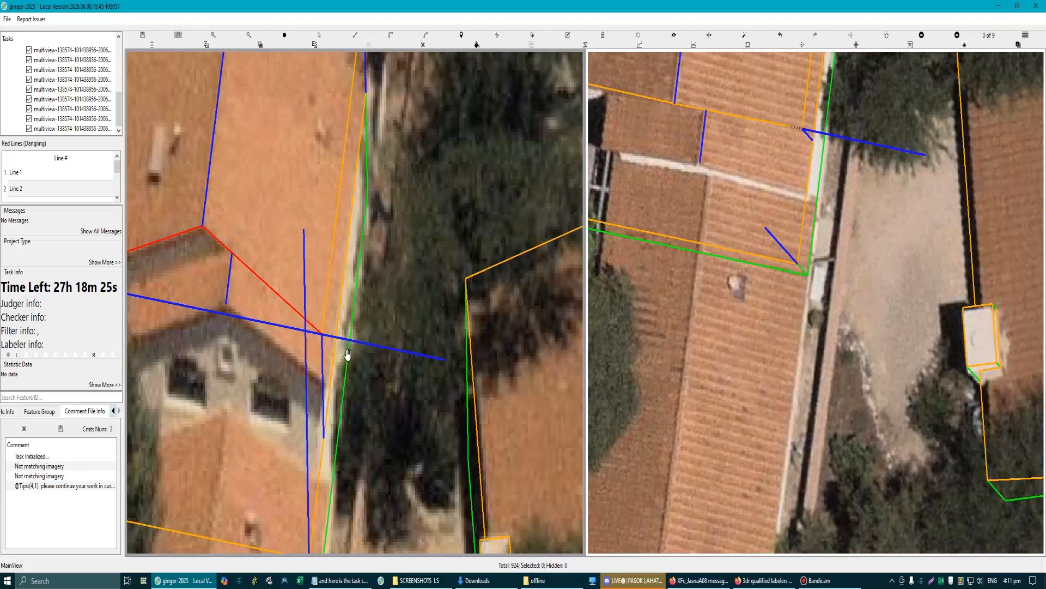
Step: Remove the side wall face under the right slope and move the slope's eave edge outward onto the roof edge in the imagery
{"action": "left_click", "coordinate": [337, 313]}
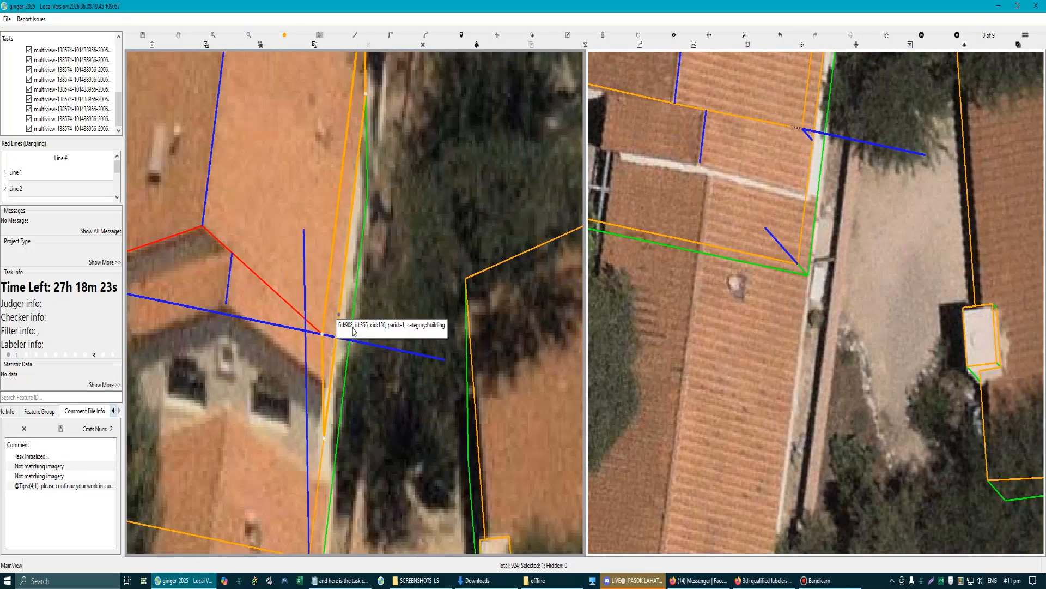
{"action": "scroll", "coordinate": [353, 331], "scroll_direction": "down", "scroll_amount": 2}
{"action": "scroll", "coordinate": [349, 300], "scroll_direction": "up", "scroll_amount": 2}
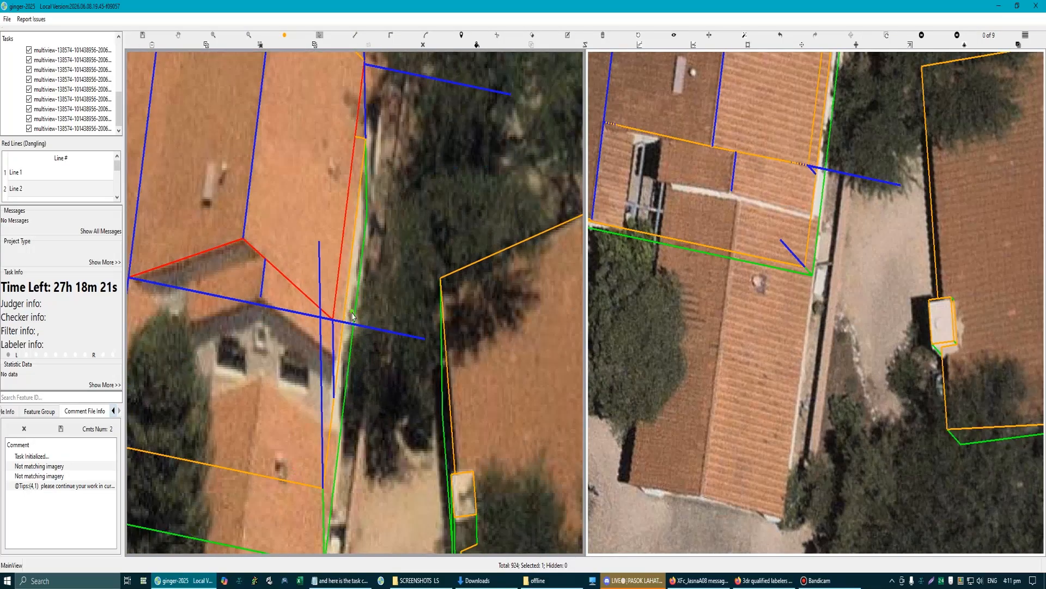
{"action": "scroll", "coordinate": [353, 316], "scroll_direction": "down", "scroll_amount": 2}
{"action": "scroll", "coordinate": [311, 291], "scroll_direction": "up", "scroll_amount": 3}
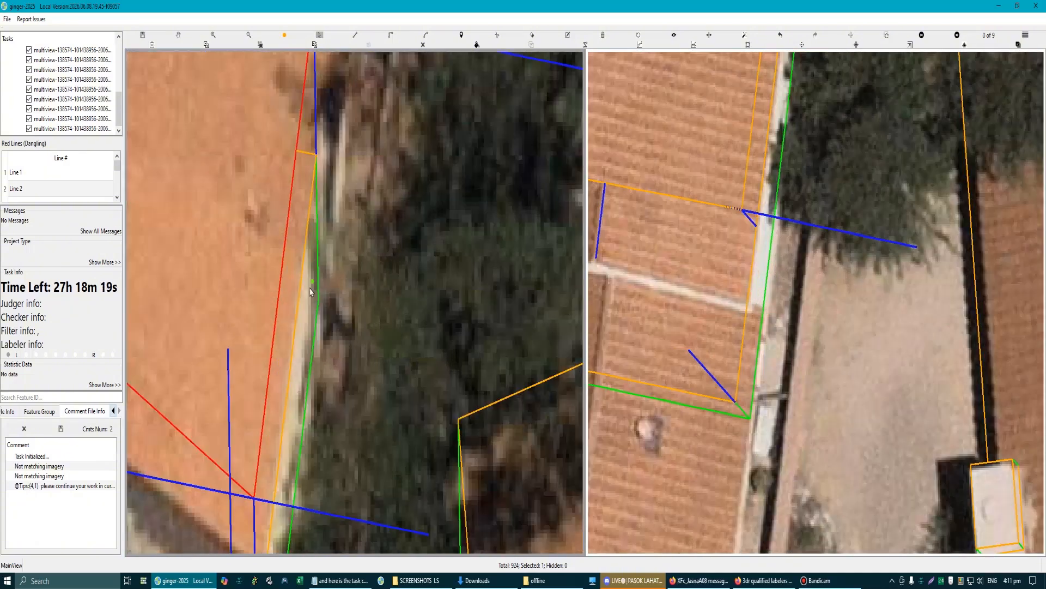
{"action": "scroll", "coordinate": [308, 303], "scroll_direction": "down", "scroll_amount": 3}
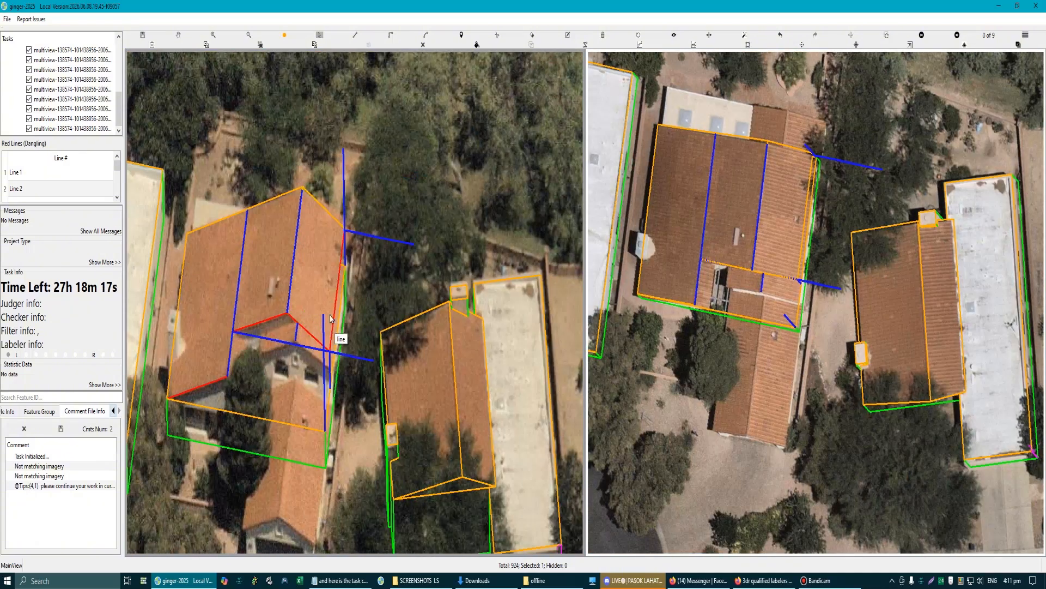
{"action": "scroll", "coordinate": [337, 334], "scroll_direction": "up", "scroll_amount": 3}
{"action": "left_click_drag", "start_coordinate": [354, 296], "coordinate": [361, 306]}
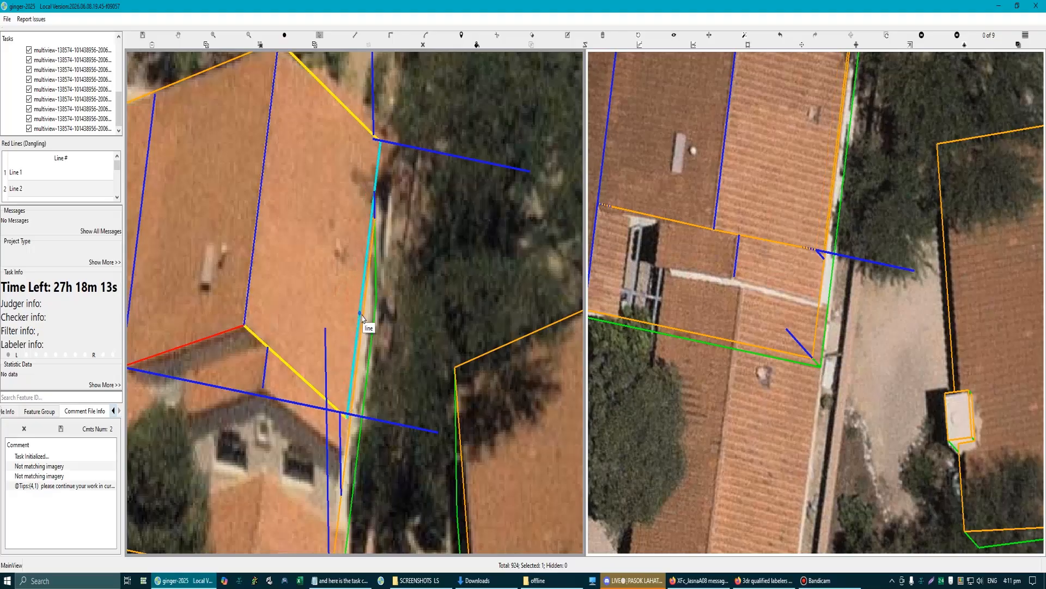
Step: Move the rear gable's right vertical edge outward so it drops from the right slope's shifted rear corner
{"action": "scroll", "coordinate": [360, 319], "scroll_direction": "down", "scroll_amount": 3}
{"action": "scroll", "coordinate": [327, 338], "scroll_direction": "up", "scroll_amount": 2}
{"action": "left_click_drag", "start_coordinate": [311, 346], "coordinate": [309, 344]}
{"action": "left_click_drag", "start_coordinate": [451, 282], "coordinate": [410, 322]}
{"action": "scroll", "coordinate": [493, 271], "scroll_direction": "up", "scroll_amount": 3}
{"action": "key", "text": "Escape"}
{"action": "left_click_drag", "start_coordinate": [461, 296], "coordinate": [446, 397]}
{"action": "scroll", "coordinate": [466, 349], "scroll_direction": "down", "scroll_amount": 3}
{"action": "scroll", "coordinate": [455, 376], "scroll_direction": "up", "scroll_amount": 4}
{"action": "left_click_drag", "start_coordinate": [484, 360], "coordinate": [474, 378]}
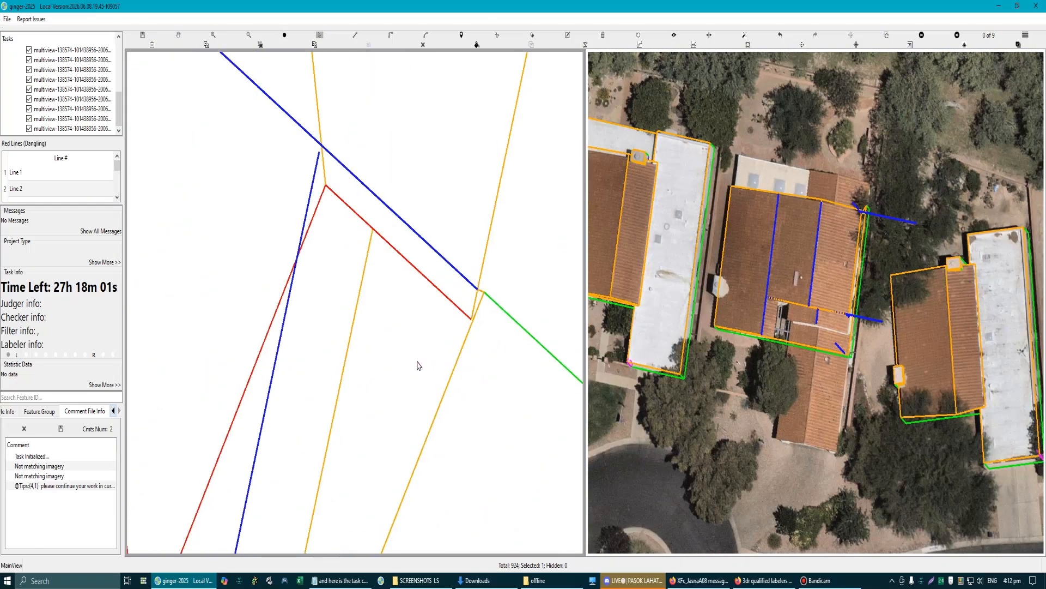
Step: Join the rear eave corner of the lower outline to the lower end of the rear gable's vertical edge
{"action": "scroll", "coordinate": [434, 325], "scroll_direction": "down", "scroll_amount": 3}
{"action": "scroll", "coordinate": [458, 311], "scroll_direction": "up", "scroll_amount": 5}
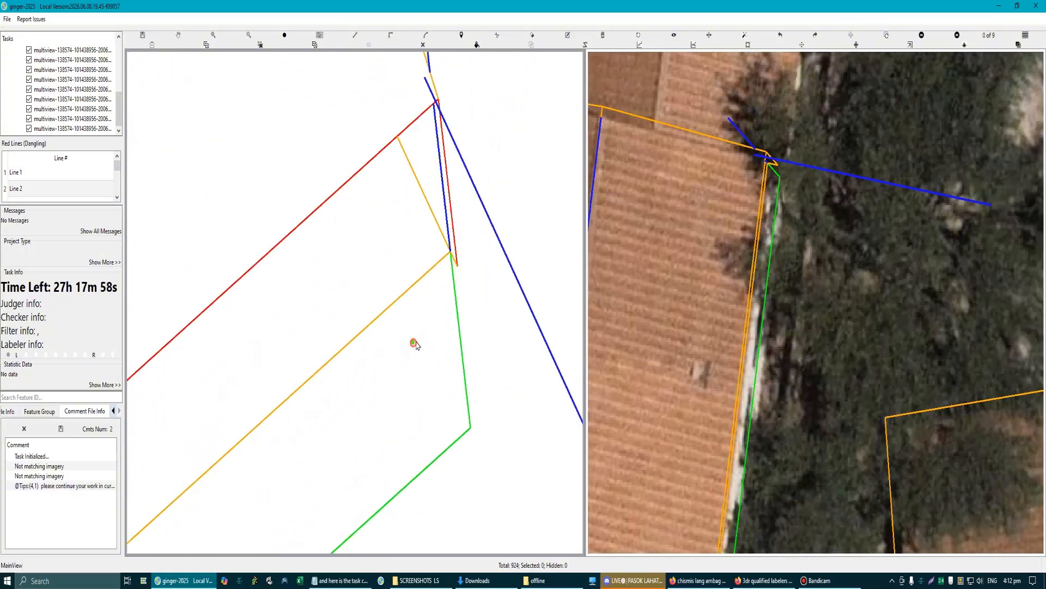
{"action": "left_click", "coordinate": [414, 288]}
{"action": "left_click_drag", "start_coordinate": [414, 292], "coordinate": [427, 317]}
{"action": "scroll", "coordinate": [427, 318], "scroll_direction": "down", "scroll_amount": 3}
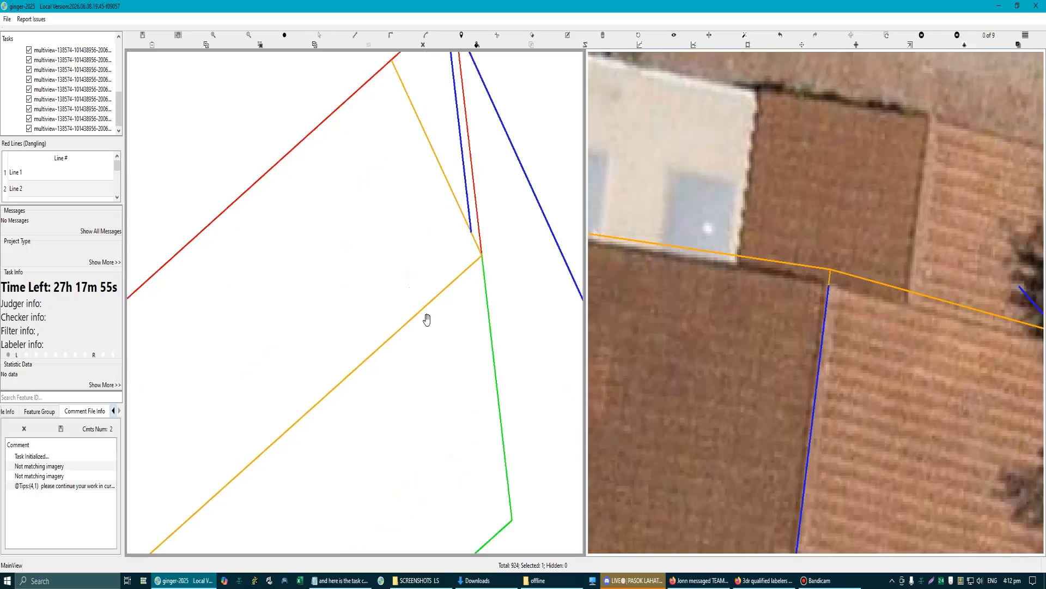
Step: Examine the adjusted right slope, its rear corner and the eave against the aerial imagery in both views
{"action": "scroll", "coordinate": [436, 329], "scroll_direction": "down", "scroll_amount": 3}
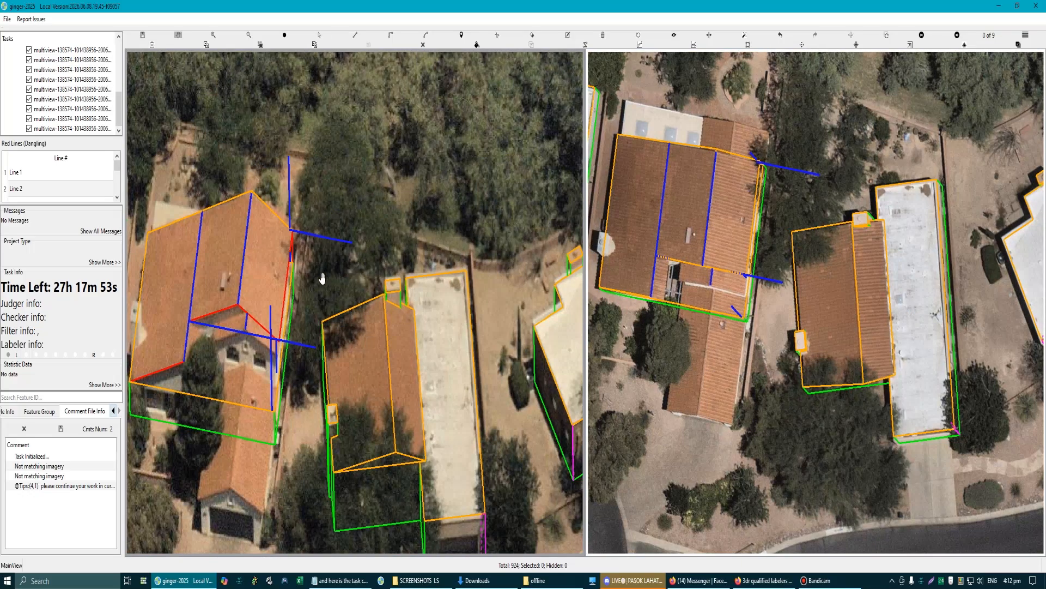
{"action": "scroll", "coordinate": [314, 308], "scroll_direction": "up", "scroll_amount": 2}
{"action": "left_click_drag", "start_coordinate": [295, 304], "coordinate": [335, 299]}
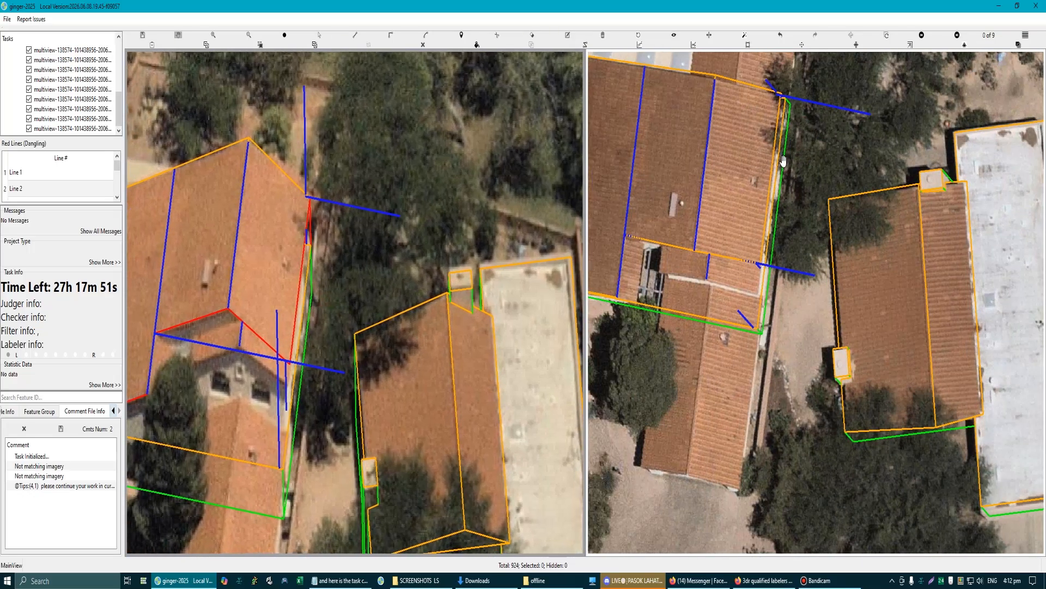
{"action": "scroll", "coordinate": [776, 174], "scroll_direction": "up", "scroll_amount": 2}
{"action": "scroll", "coordinate": [335, 316], "scroll_direction": "down", "scroll_amount": 3}
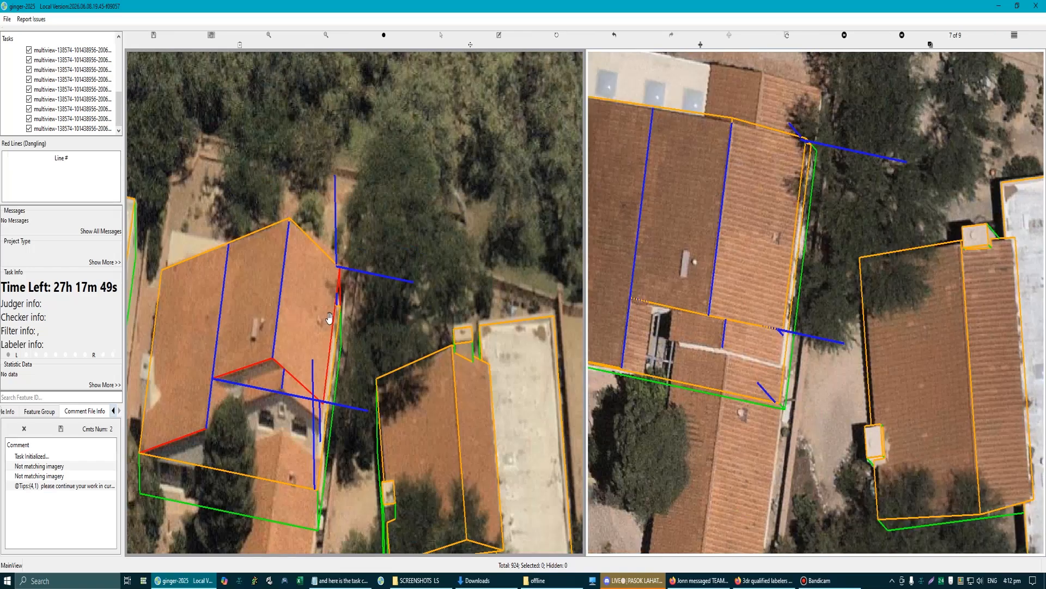
{"action": "scroll", "coordinate": [302, 321], "scroll_direction": "up", "scroll_amount": 2}
{"action": "left_click_drag", "start_coordinate": [296, 305], "coordinate": [336, 234]}
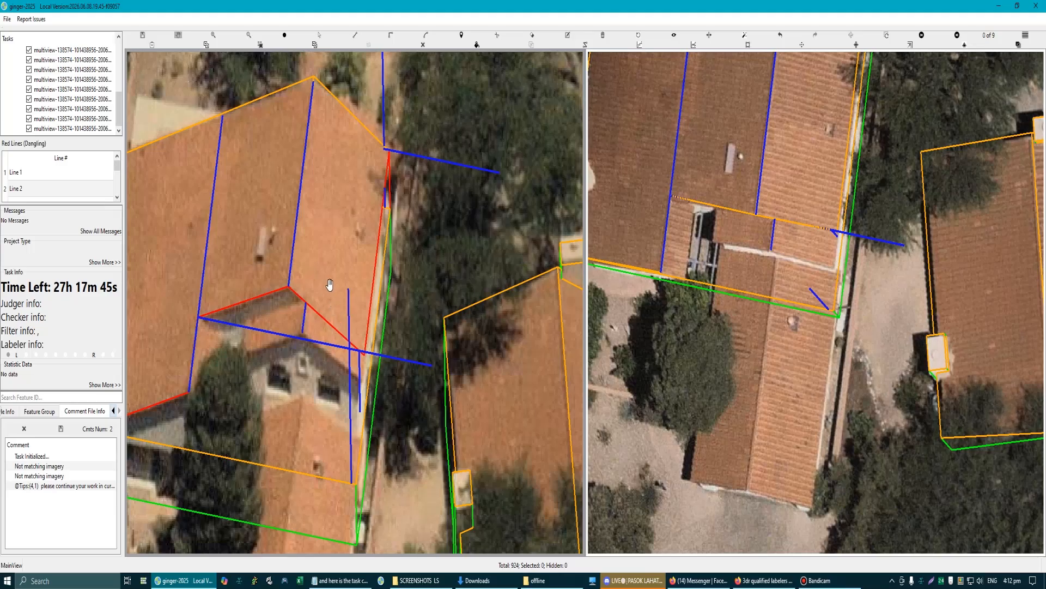
{"action": "left_click_drag", "start_coordinate": [344, 267], "coordinate": [352, 321]}
{"action": "scroll", "coordinate": [354, 330], "scroll_direction": "up", "scroll_amount": 2}
{"action": "key", "text": "Escape"}
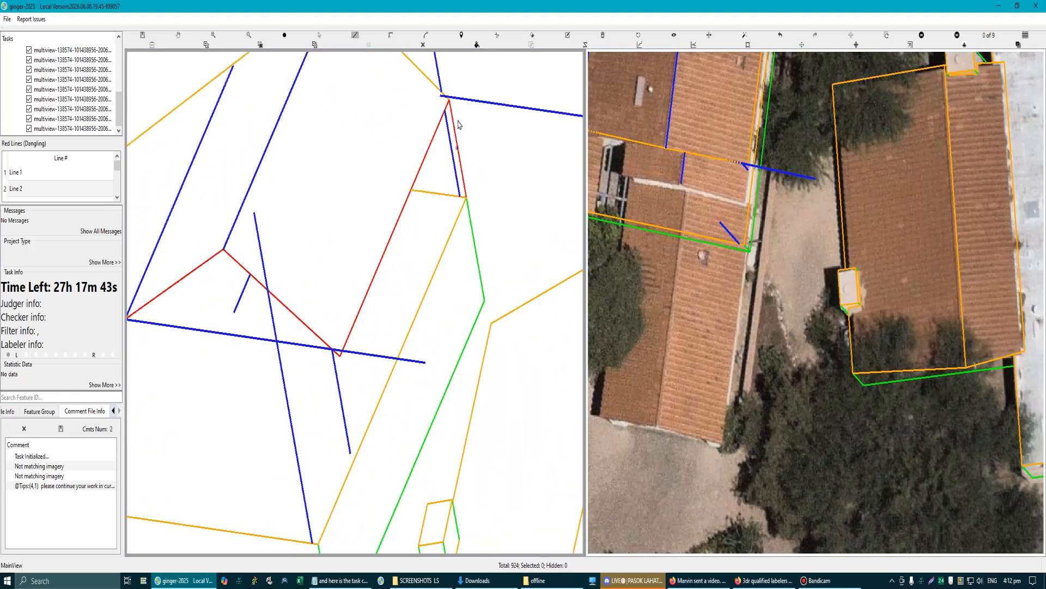
Step: Redraw the side wall face between the right slope's eave and the lower outline, with its front edge parallel to the rear vertical edge
{"action": "left_click", "coordinate": [448, 101]}
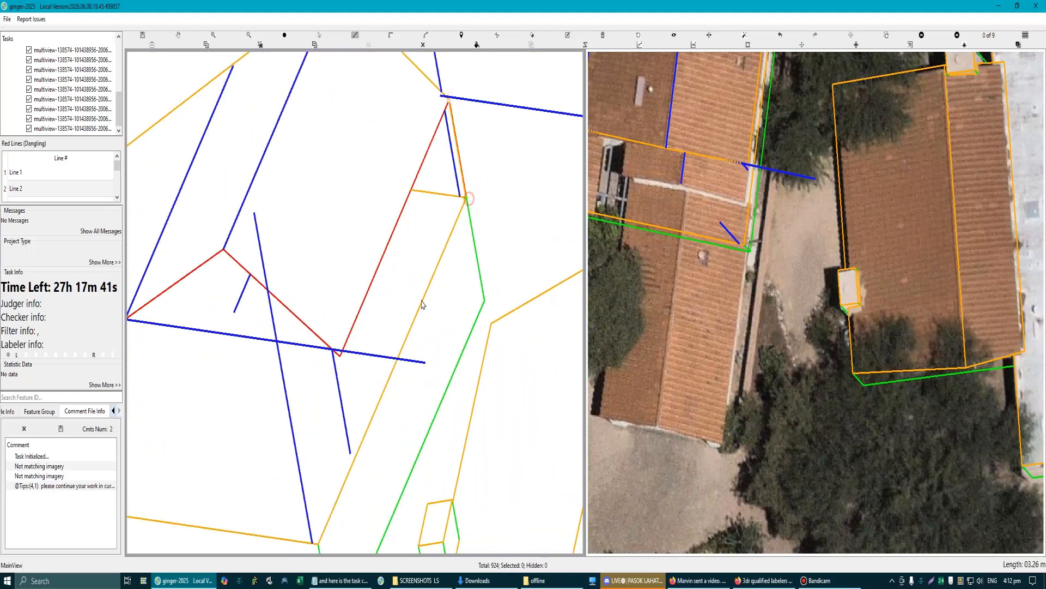
{"action": "right_click", "coordinate": [382, 342]}
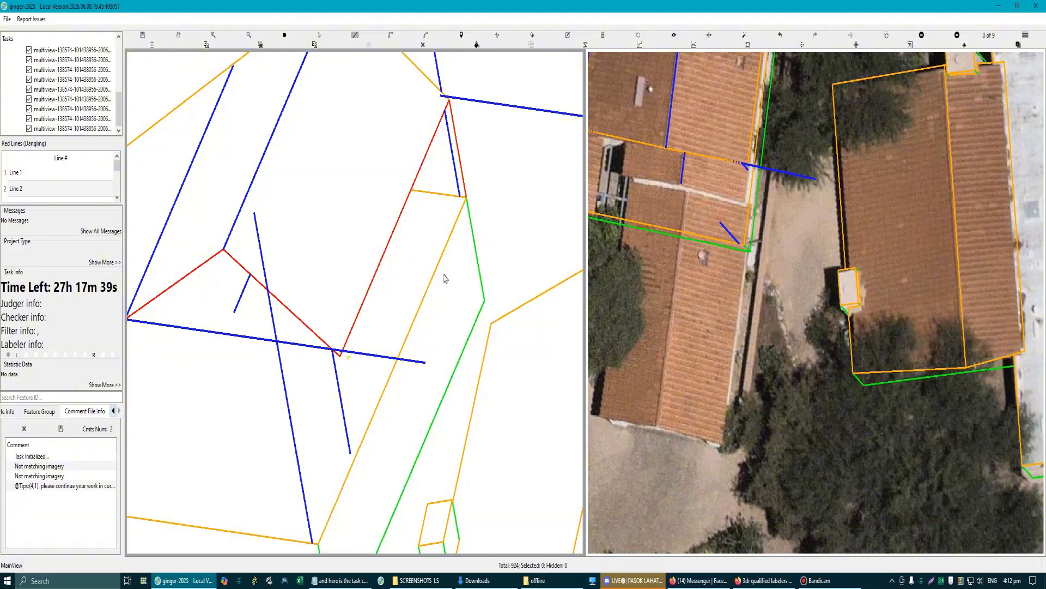
{"action": "left_click", "coordinate": [467, 201]}
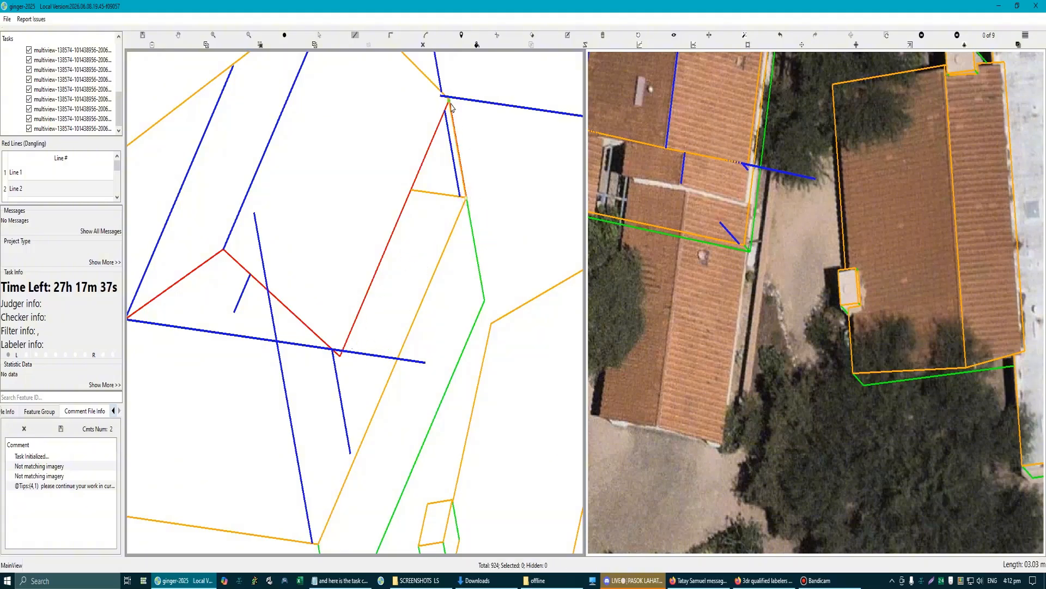
{"action": "left_click", "coordinate": [448, 100]}
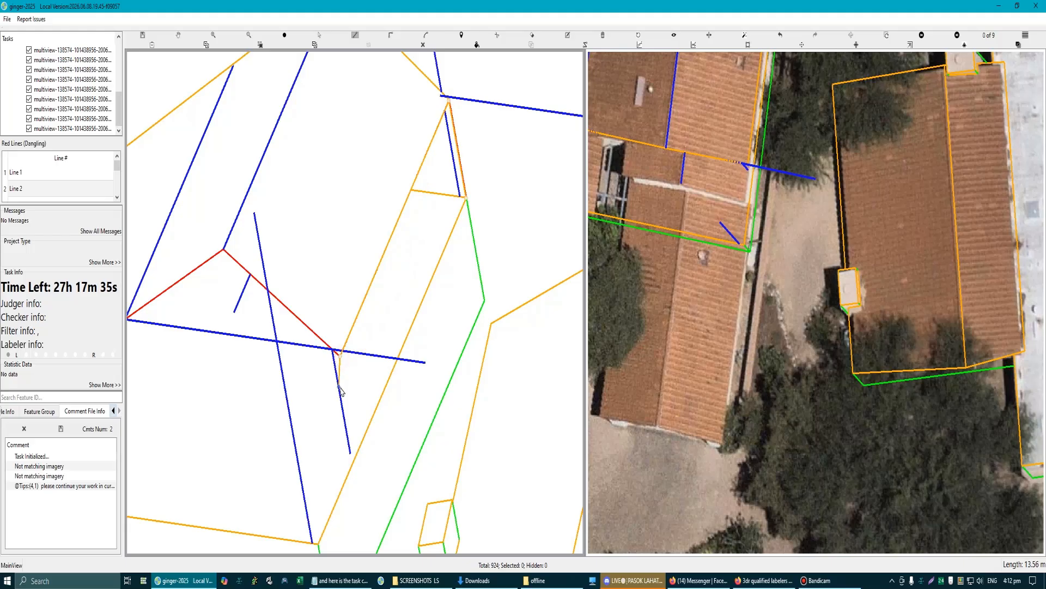
{"action": "key", "text": "p"}
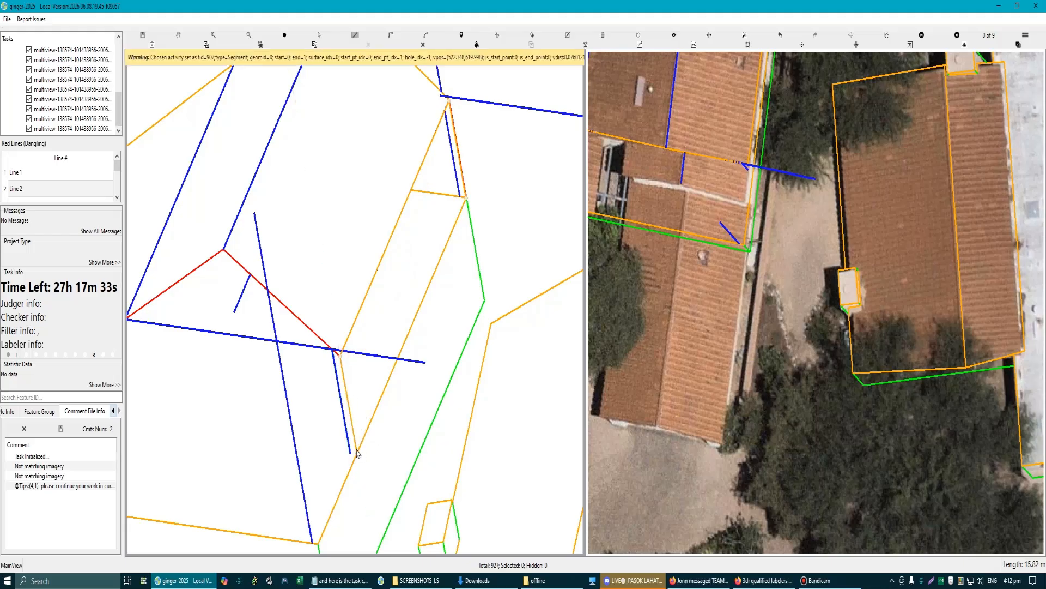
{"action": "left_click", "coordinate": [357, 453]}
{"action": "right_click", "coordinate": [494, 352]}
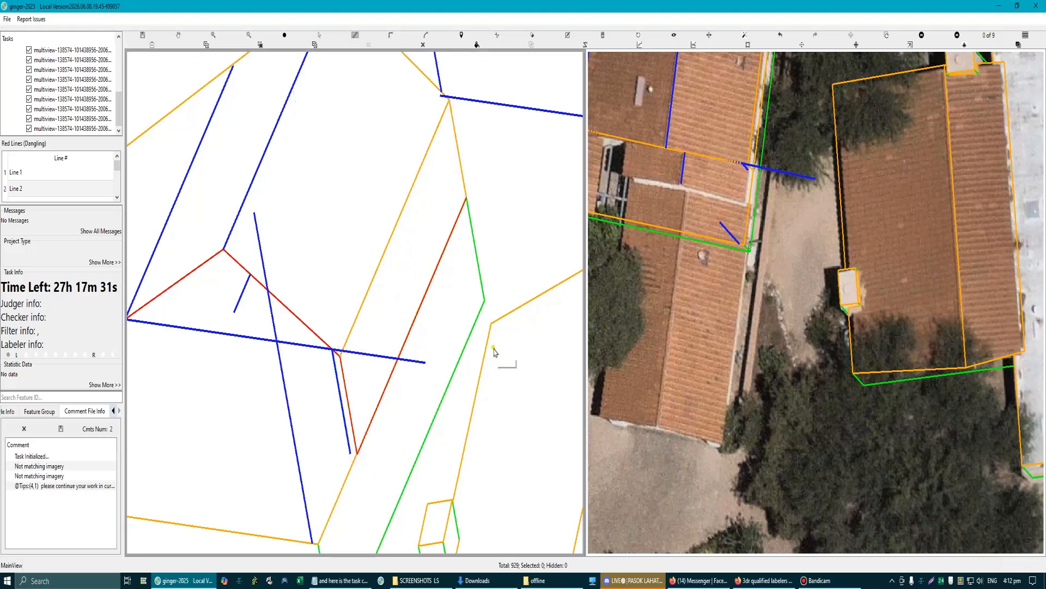
Step: Add a corner to the lower outline's right edge where the new side wall's front edge meets it
{"action": "scroll", "coordinate": [362, 420], "scroll_direction": "up", "scroll_amount": 2}
{"action": "scroll", "coordinate": [346, 476], "scroll_direction": "up", "scroll_amount": 1}
{"action": "left_click_drag", "start_coordinate": [356, 478], "coordinate": [396, 328]}
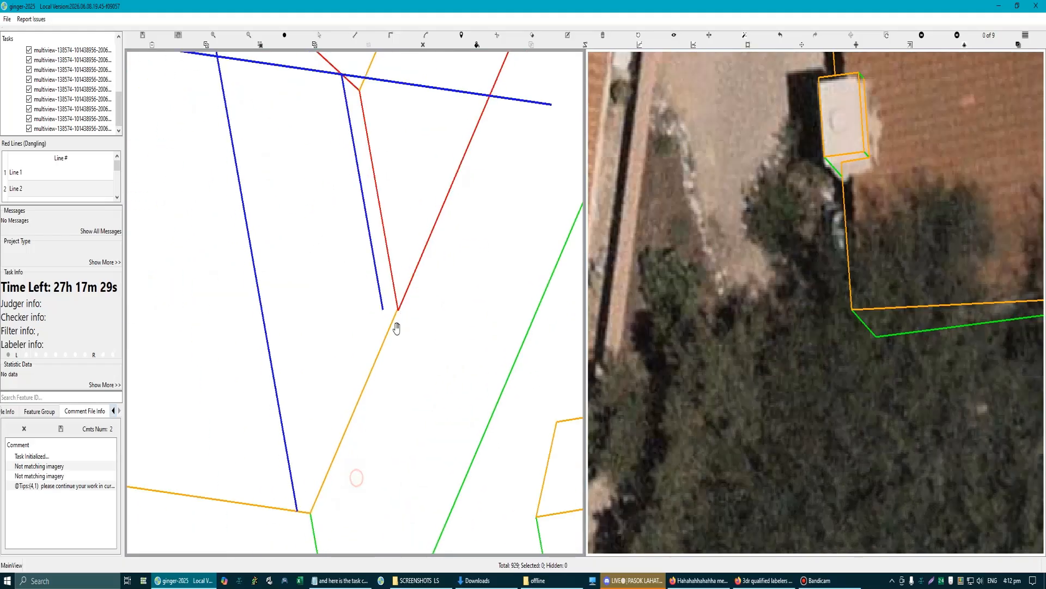
{"action": "scroll", "coordinate": [396, 328], "scroll_direction": "up", "scroll_amount": 2}
{"action": "key", "text": "s"}
{"action": "left_click", "coordinate": [412, 333]}
{"action": "scroll", "coordinate": [415, 326], "scroll_direction": "down", "scroll_amount": 3}
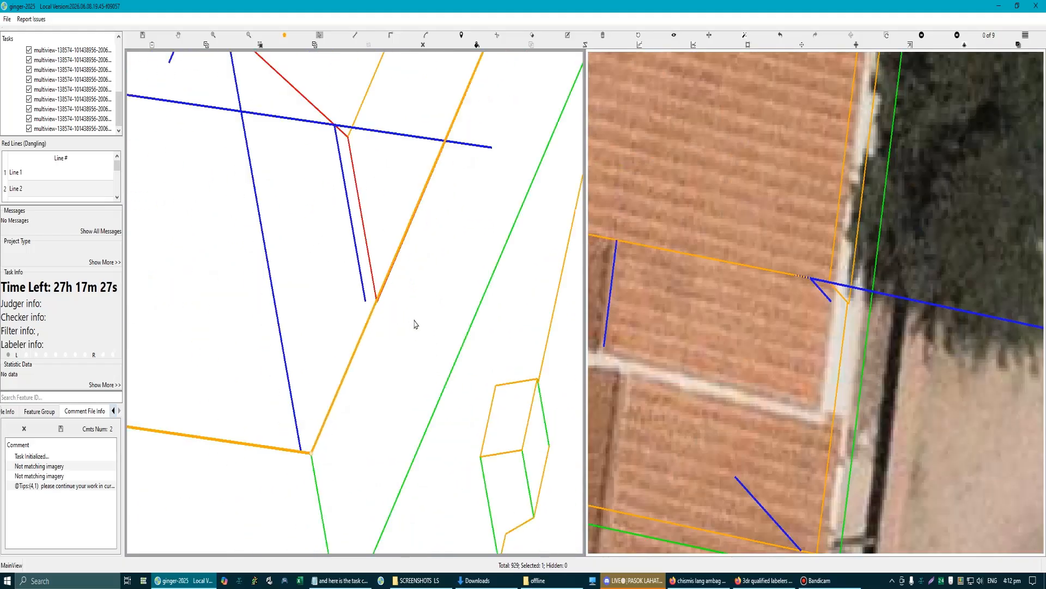
{"action": "scroll", "coordinate": [416, 324], "scroll_direction": "down", "scroll_amount": 7}
{"action": "key", "text": "Escape"}
{"action": "scroll", "coordinate": [350, 283], "scroll_direction": "up", "scroll_amount": 4}
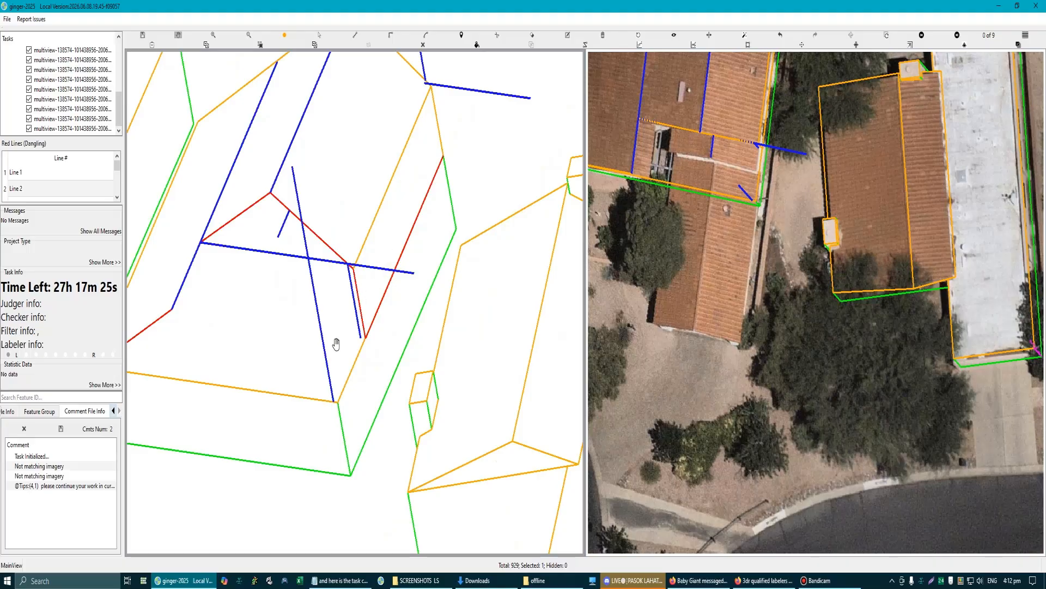
{"action": "scroll", "coordinate": [336, 344], "scroll_direction": "up", "scroll_amount": 2}
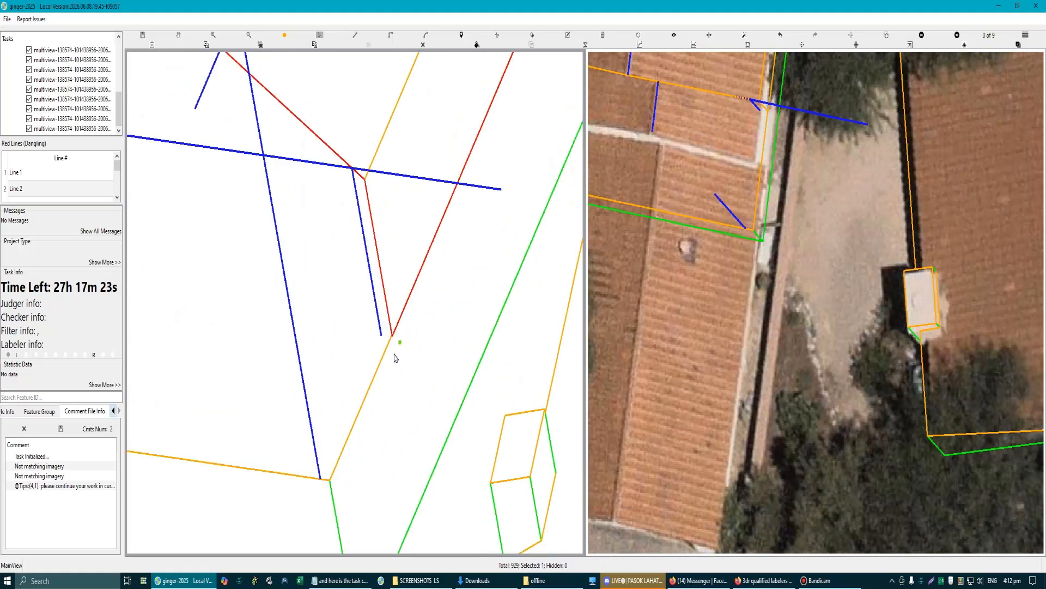
{"action": "left_click", "coordinate": [382, 360]}
{"action": "left_click_drag", "start_coordinate": [382, 360], "coordinate": [392, 337]}
{"action": "left_click", "coordinate": [420, 354]}
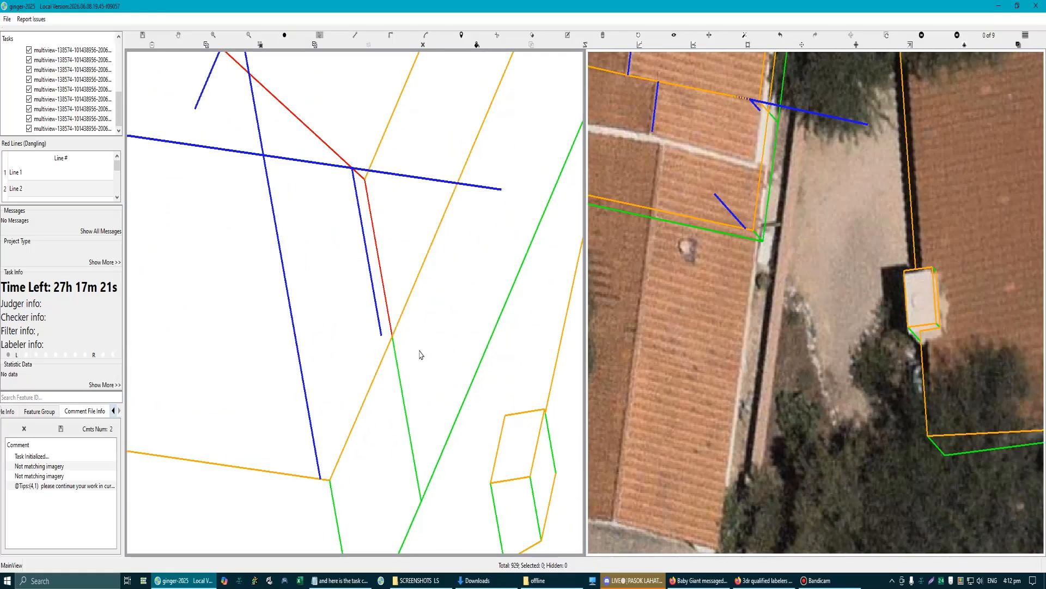
Step: Draw a guide line from the crosswise guide down along the small front gable's left eave, parallel to the main slope's left guide line
{"action": "scroll", "coordinate": [416, 353], "scroll_direction": "down", "scroll_amount": 2}
{"action": "scroll", "coordinate": [362, 291], "scroll_direction": "down", "scroll_amount": 3}
{"action": "scroll", "coordinate": [362, 291], "scroll_direction": "up", "scroll_amount": 2}
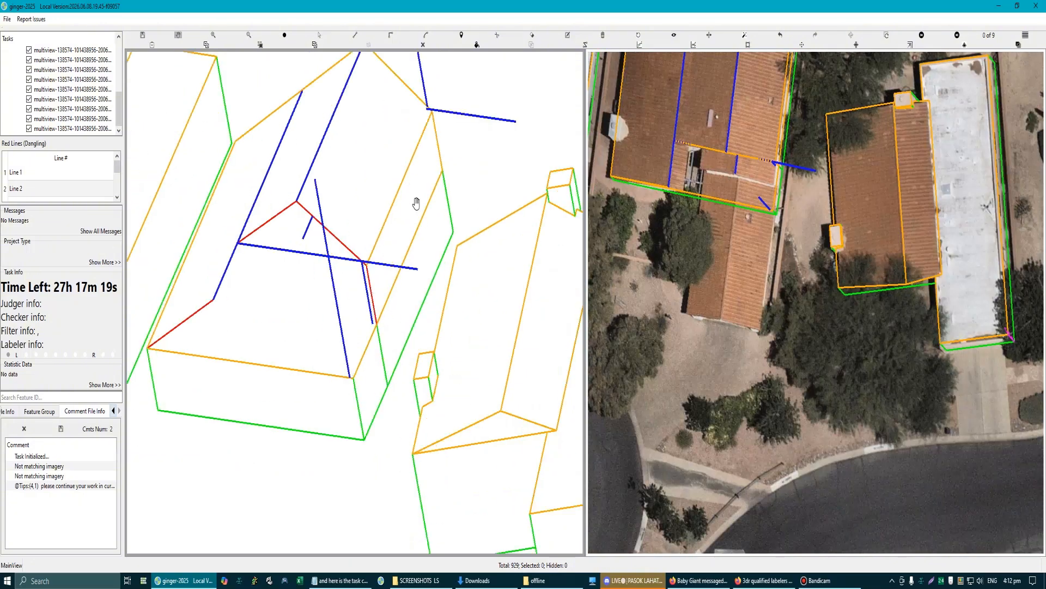
{"action": "left_click_drag", "start_coordinate": [362, 199], "coordinate": [328, 220]}
{"action": "scroll", "coordinate": [324, 250], "scroll_direction": "up", "scroll_amount": 2}
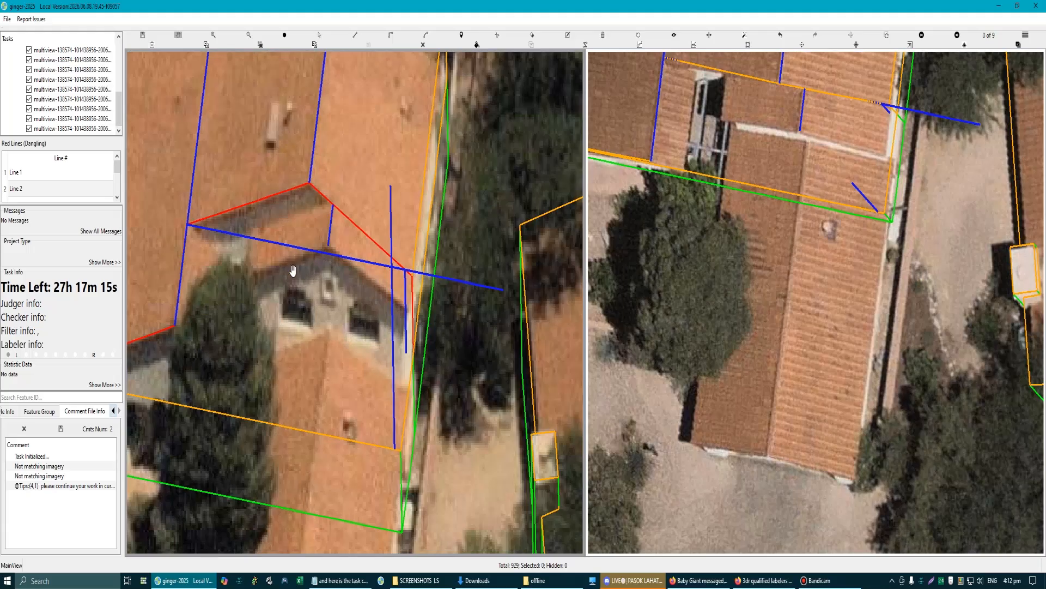
{"action": "key", "text": "Escape"}
{"action": "left_click", "coordinate": [248, 243]}
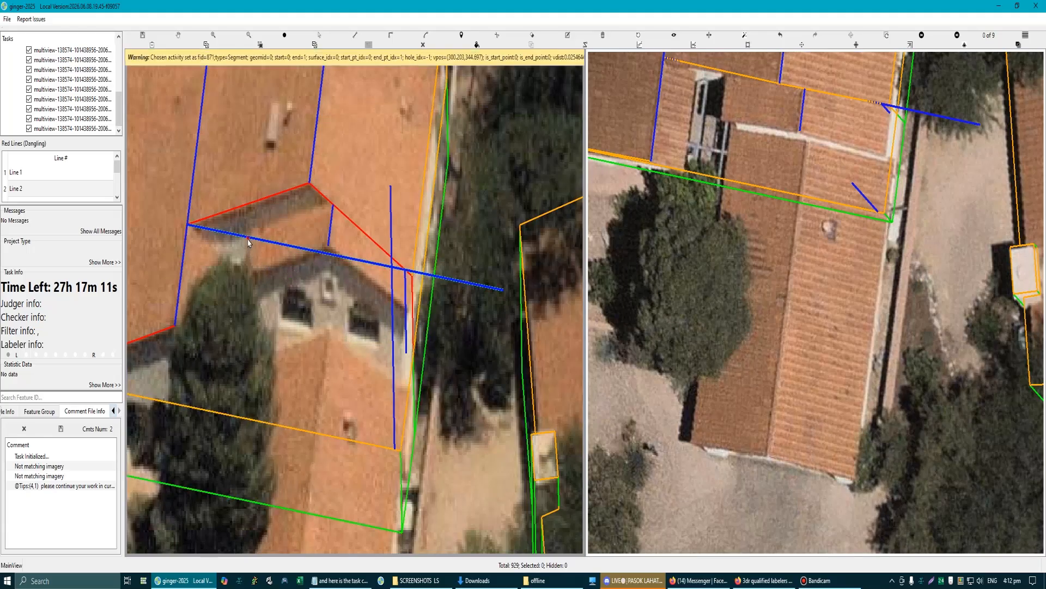
{"action": "left_click", "coordinate": [248, 239]}
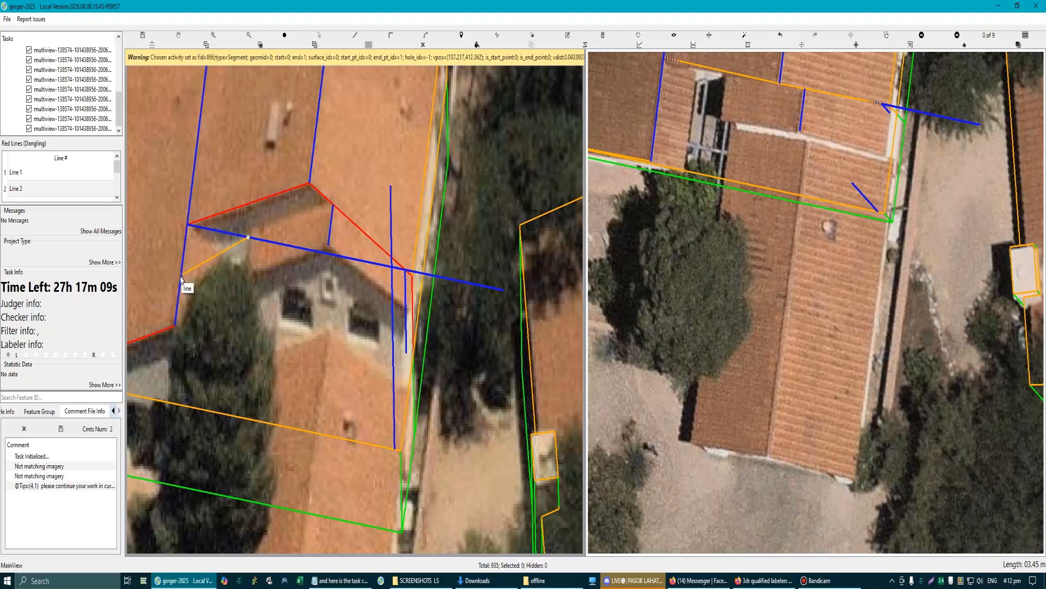
{"action": "left_click", "coordinate": [241, 305]}
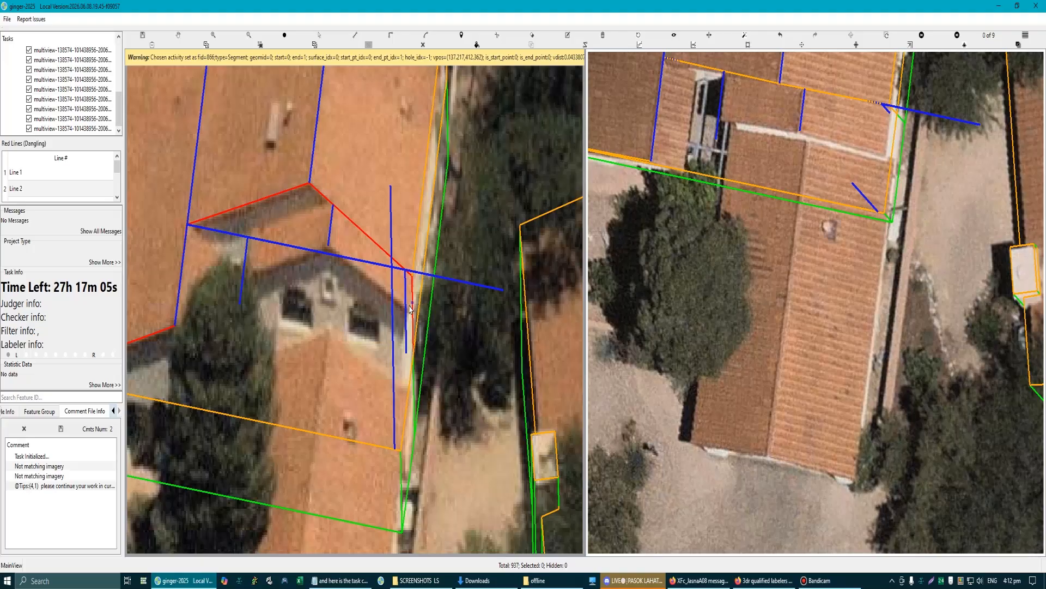
Step: Draw the small front gable's left slope as a four-sided face between its ridge line and eave guide, front edge parallel to the upper slope's front edge
{"action": "left_click", "coordinate": [329, 249]}
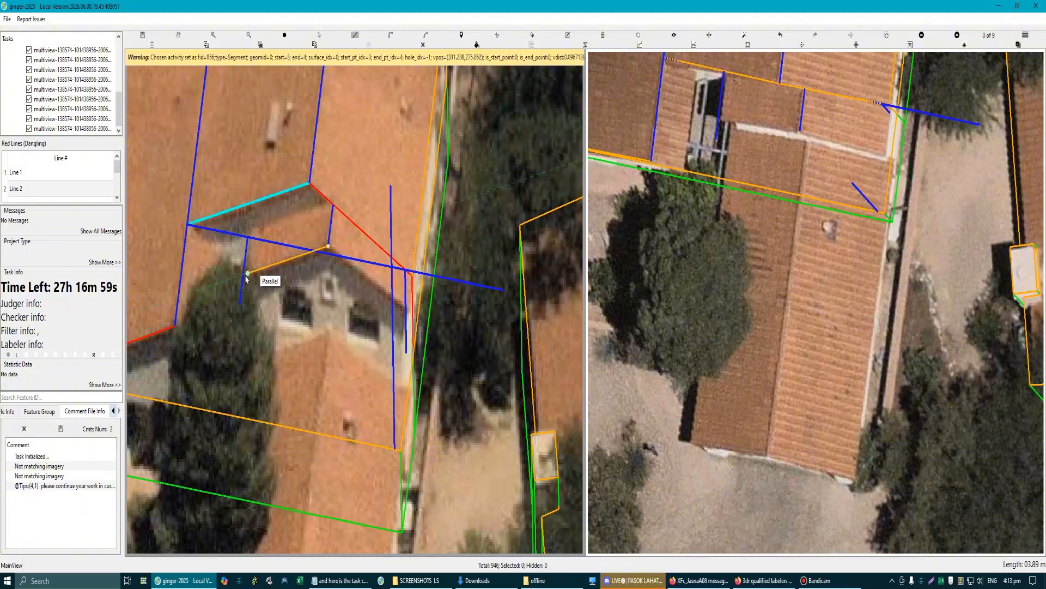
{"action": "scroll", "coordinate": [232, 288], "scroll_direction": "up", "scroll_amount": 2}
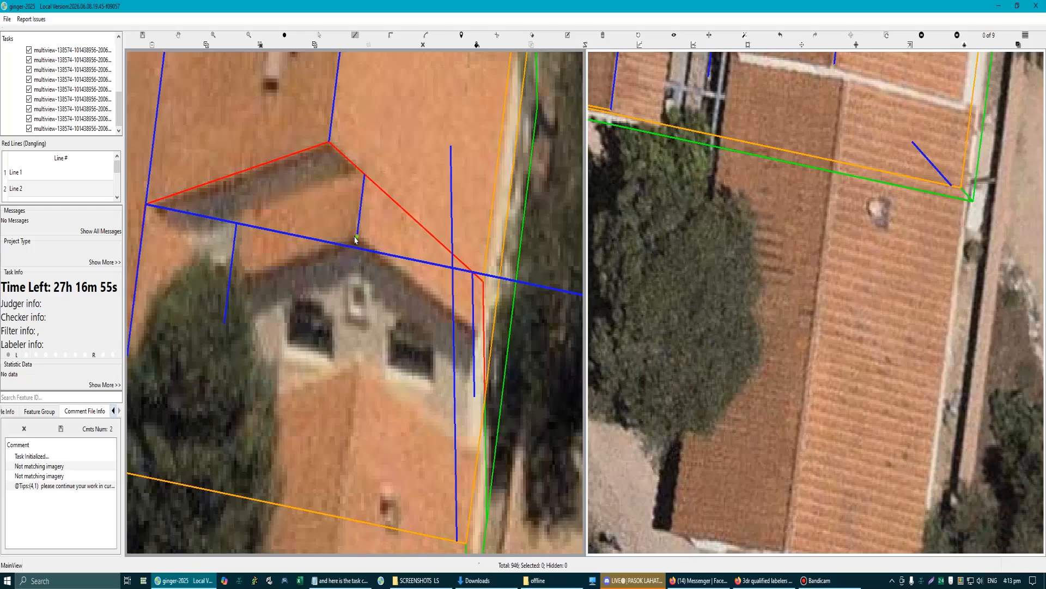
{"action": "scroll", "coordinate": [240, 279], "scroll_direction": "down", "scroll_amount": 2}
{"action": "scroll", "coordinate": [327, 262], "scroll_direction": "up", "scroll_amount": 1}
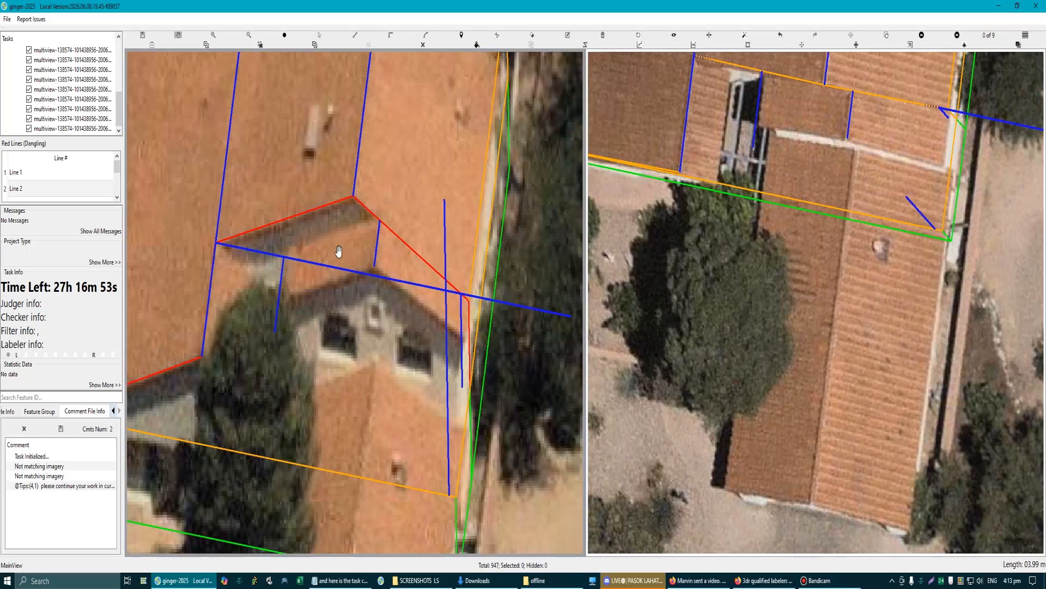
{"action": "left_click", "coordinate": [288, 264]}
{"action": "left_click", "coordinate": [278, 304]}
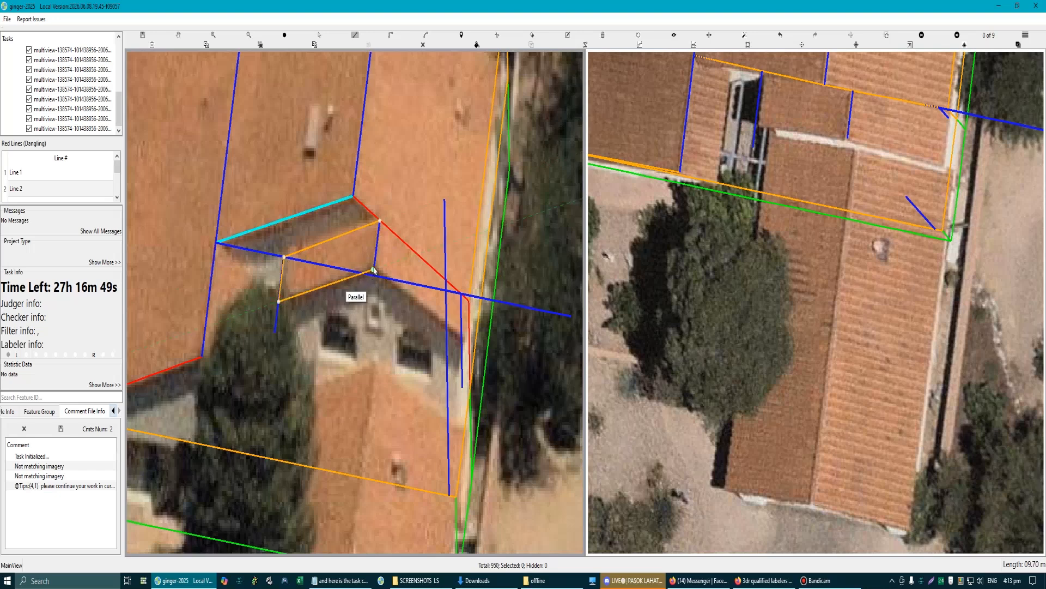
{"action": "scroll", "coordinate": [372, 268], "scroll_direction": "up", "scroll_amount": 2}
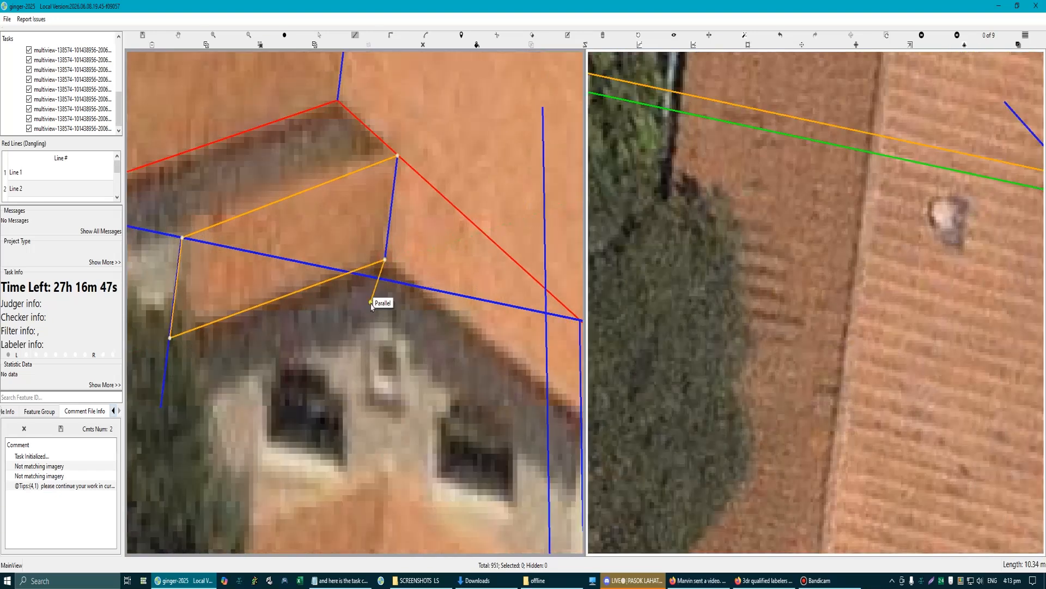
{"action": "double_click", "coordinate": [384, 262]}
{"action": "scroll", "coordinate": [384, 275], "scroll_direction": "down", "scroll_amount": 2}
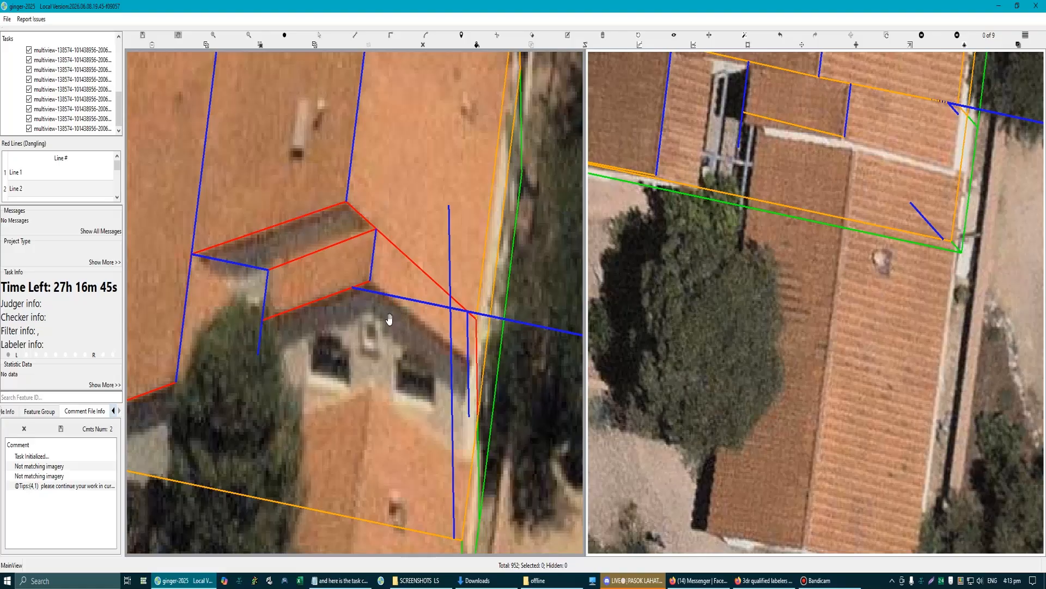
Step: Fill the gap between the upper roof's front edge and the small gable's left slope with a four-sided face, and flatten it into one plane
{"action": "left_click", "coordinate": [193, 255]}
{"action": "left_click", "coordinate": [268, 269]}
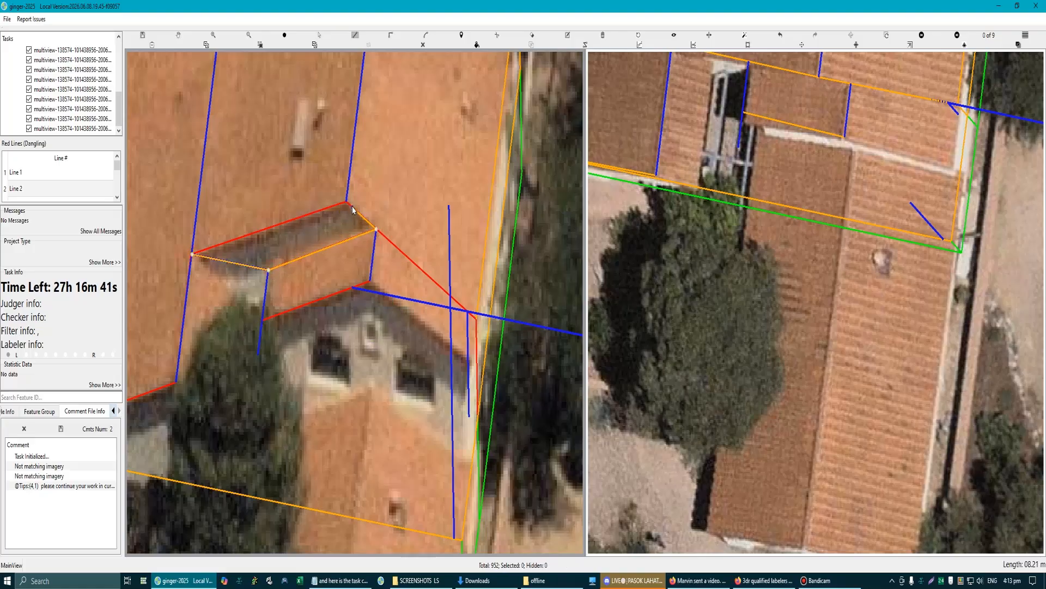
{"action": "key", "text": "Return"}
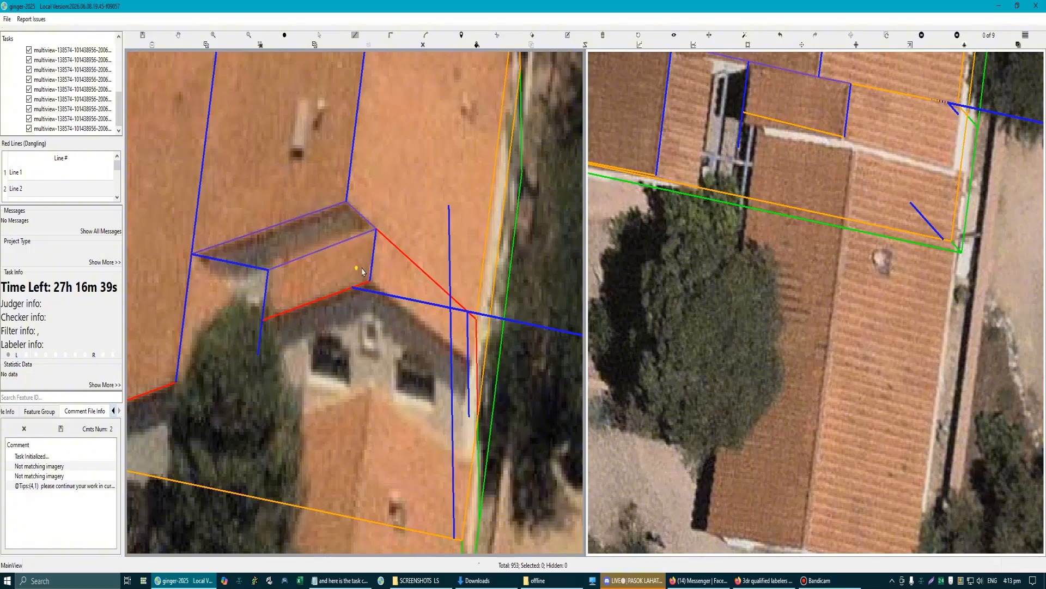
{"action": "left_click", "coordinate": [326, 235]}
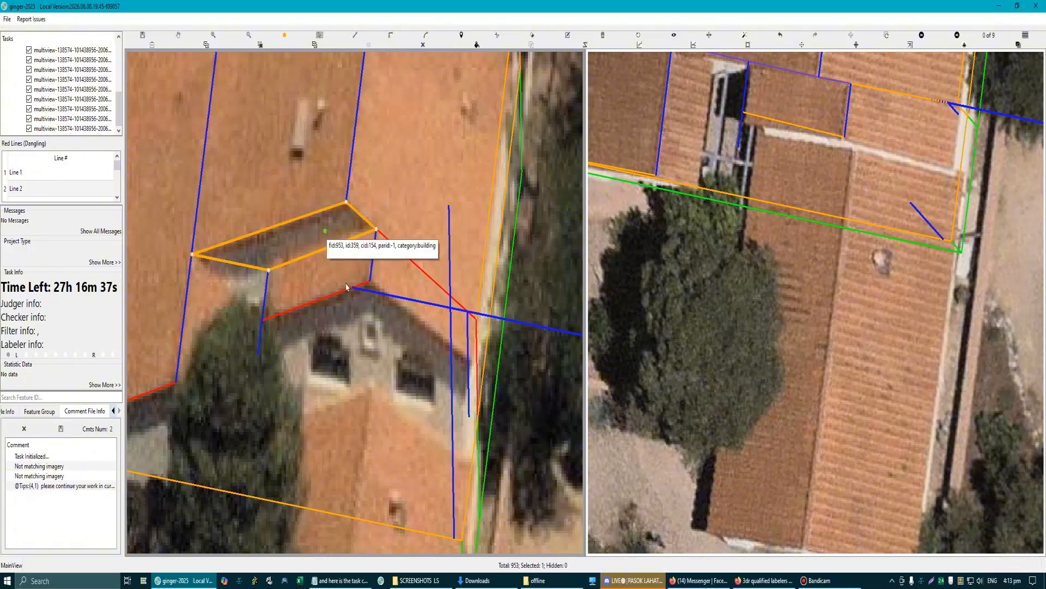
{"action": "left_click", "coordinate": [345, 262]}
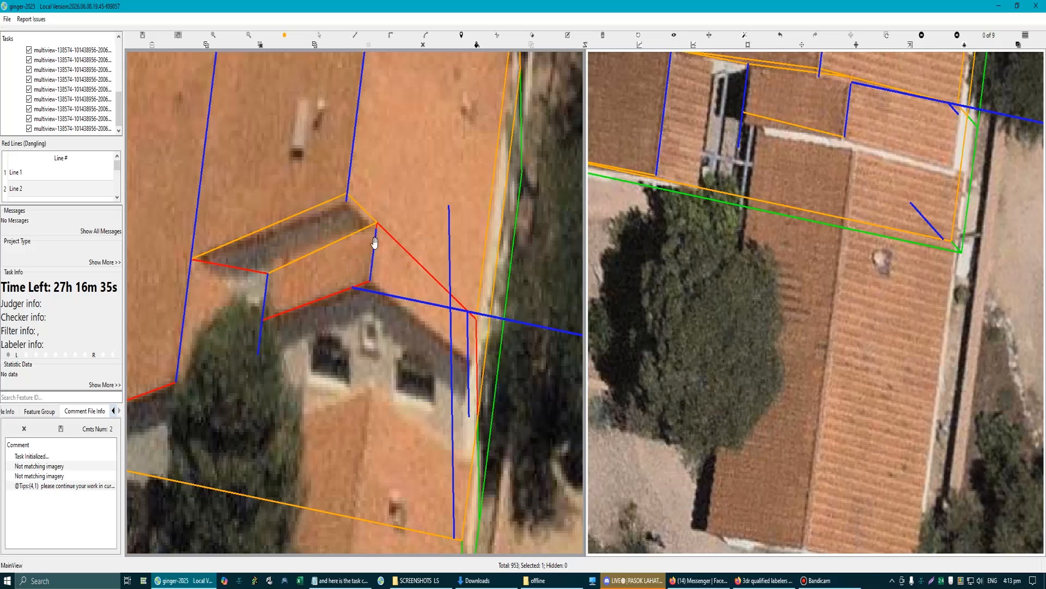
Step: Insert a corner in the right slope's front edge and fit it to the rear end of the small gable's ridge
{"action": "left_click_drag", "start_coordinate": [375, 243], "coordinate": [365, 238]}
{"action": "left_click", "coordinate": [395, 226]}
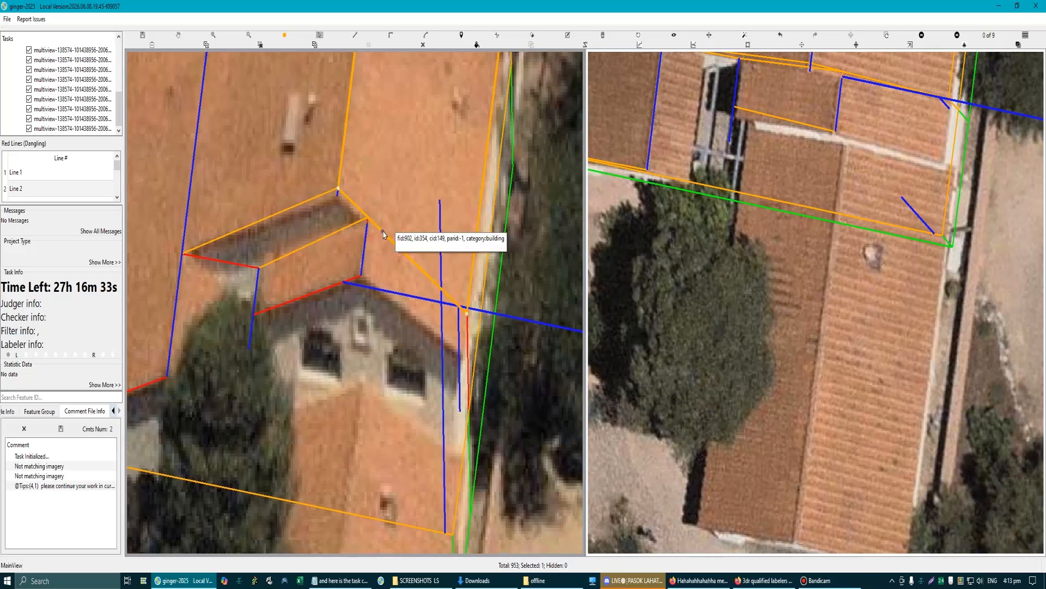
{"action": "double_click", "coordinate": [383, 232]}
{"action": "left_click_drag", "start_coordinate": [372, 222], "coordinate": [377, 211]}
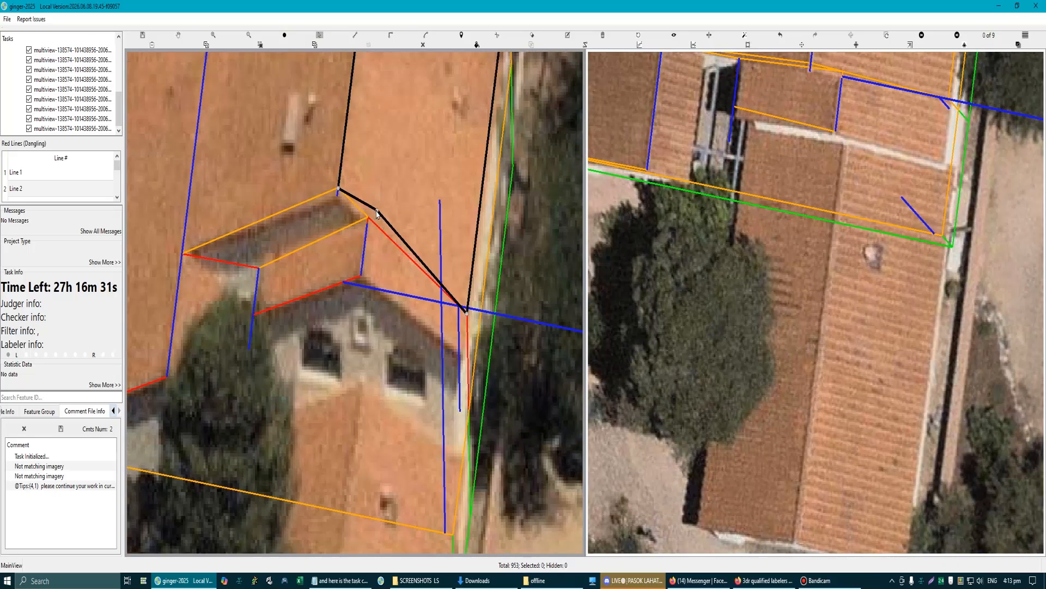
{"action": "left_click", "coordinate": [402, 256]}
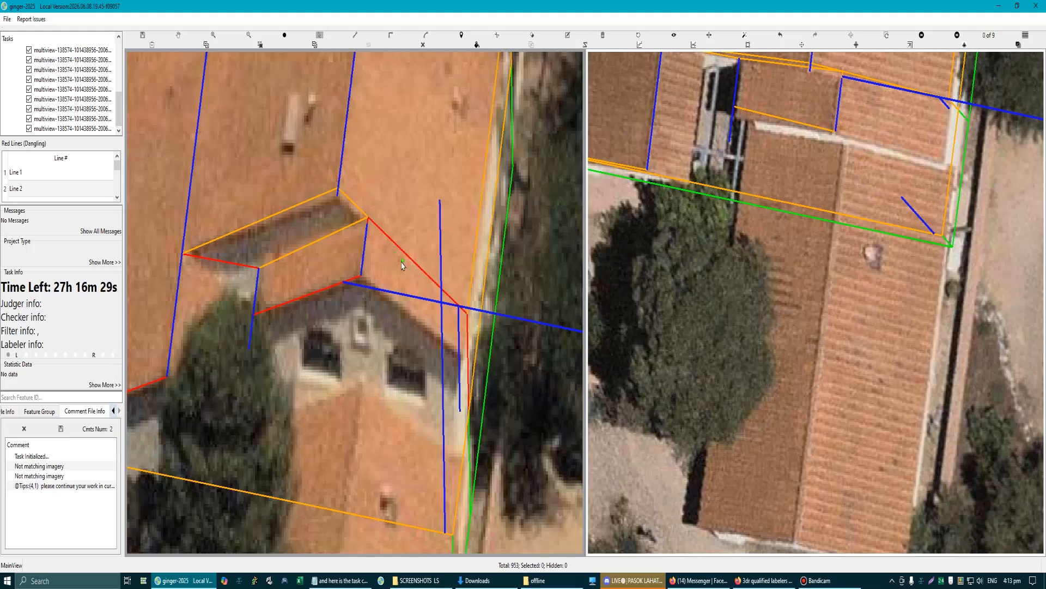
Step: Draw a guide line from the small gable slope's lower front corner across the gable, parallel to the lower outline's front edge
{"action": "scroll", "coordinate": [401, 265], "scroll_direction": "down", "scroll_amount": 3}
{"action": "scroll", "coordinate": [384, 309], "scroll_direction": "up", "scroll_amount": 2}
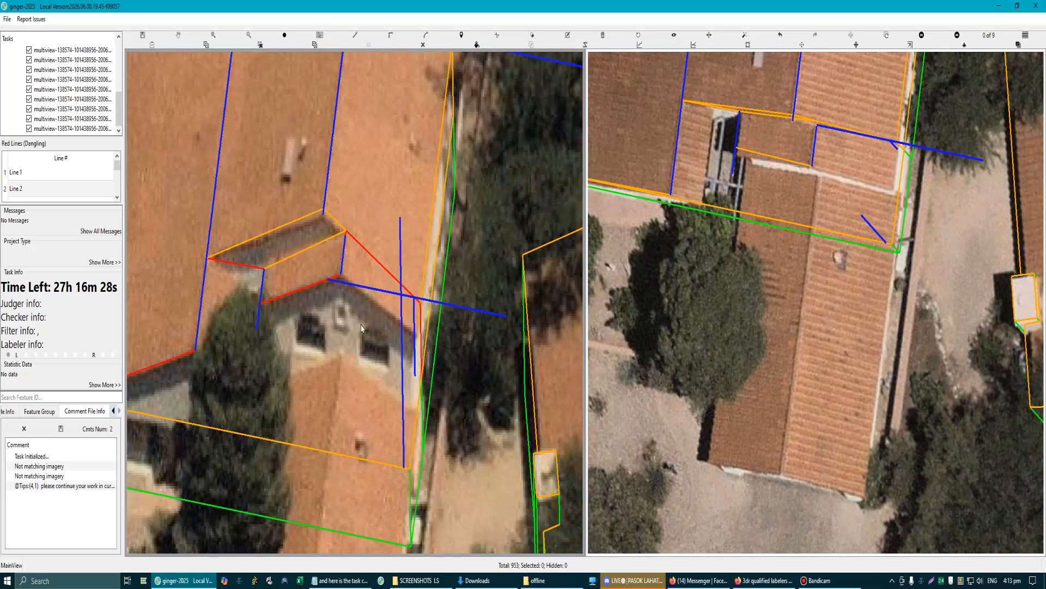
{"action": "left_click", "coordinate": [263, 306]}
{"action": "key", "text": "Escape"}
{"action": "left_click", "coordinate": [261, 304]}
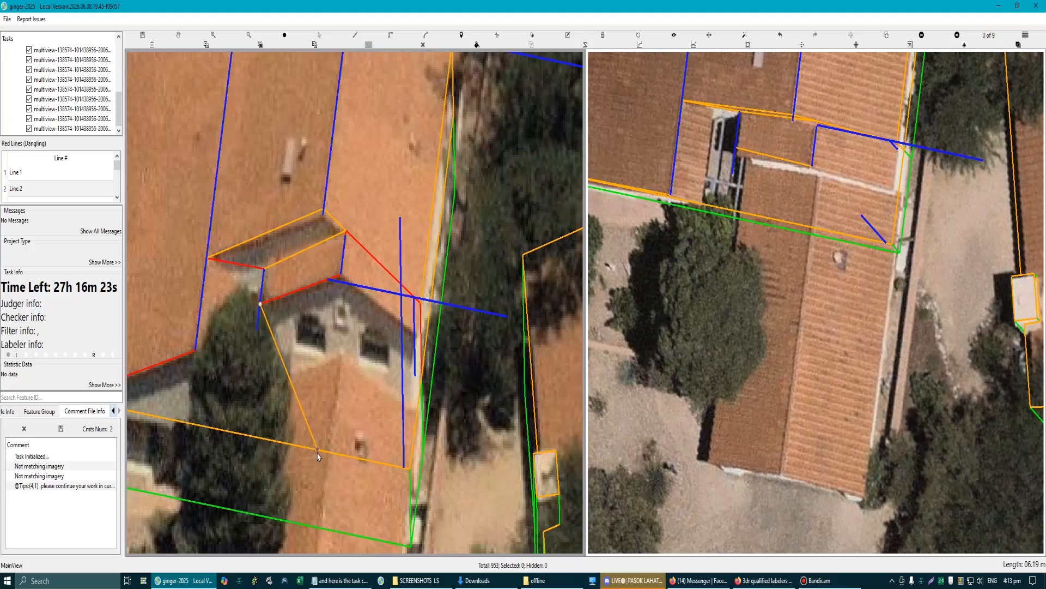
{"action": "left_click", "coordinate": [317, 457]}
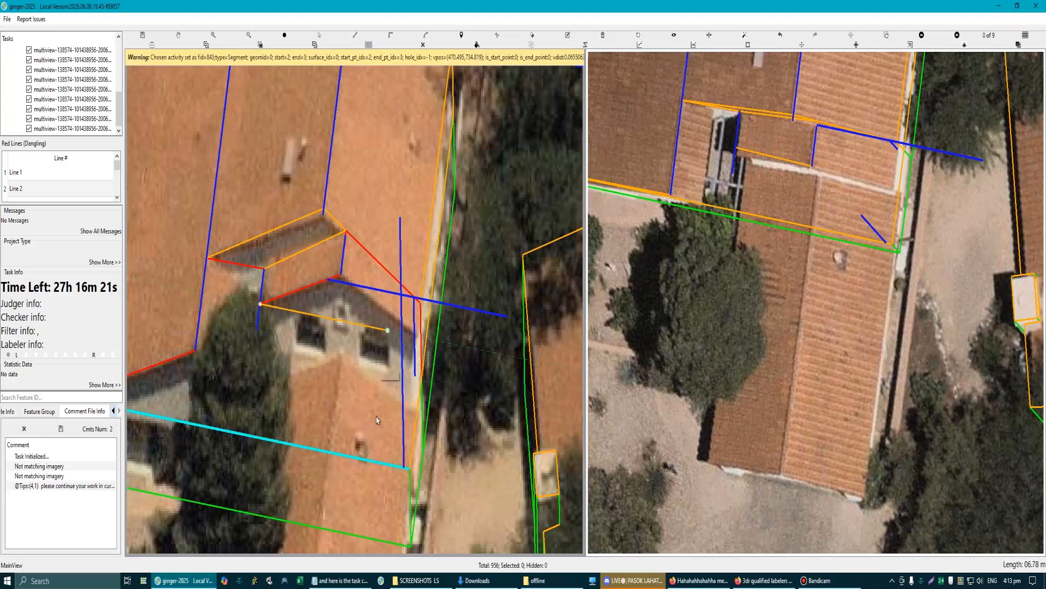
{"action": "left_click", "coordinate": [379, 467]}
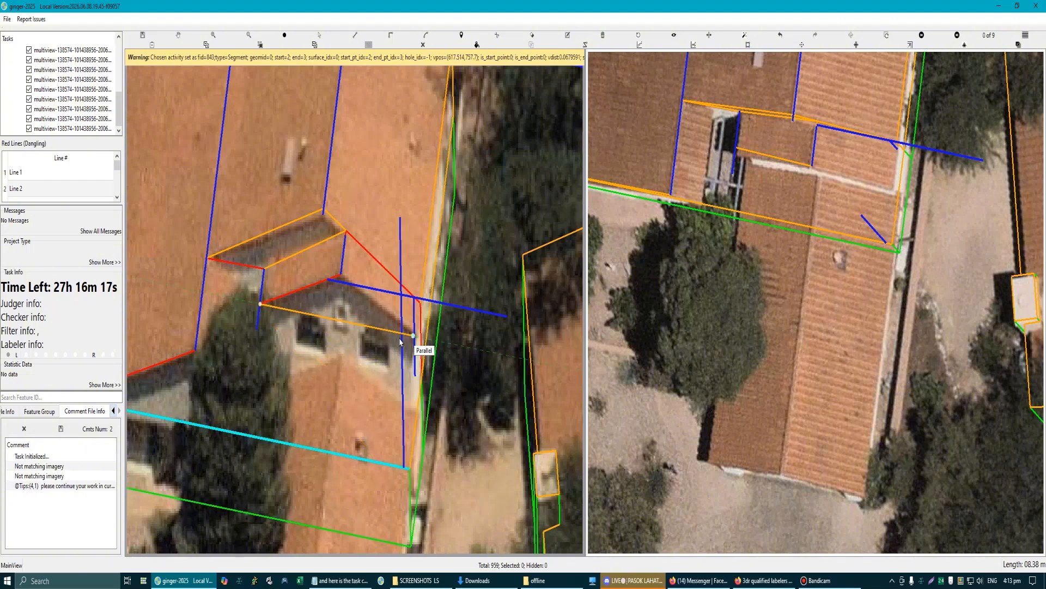
{"action": "left_click", "coordinate": [453, 344]}
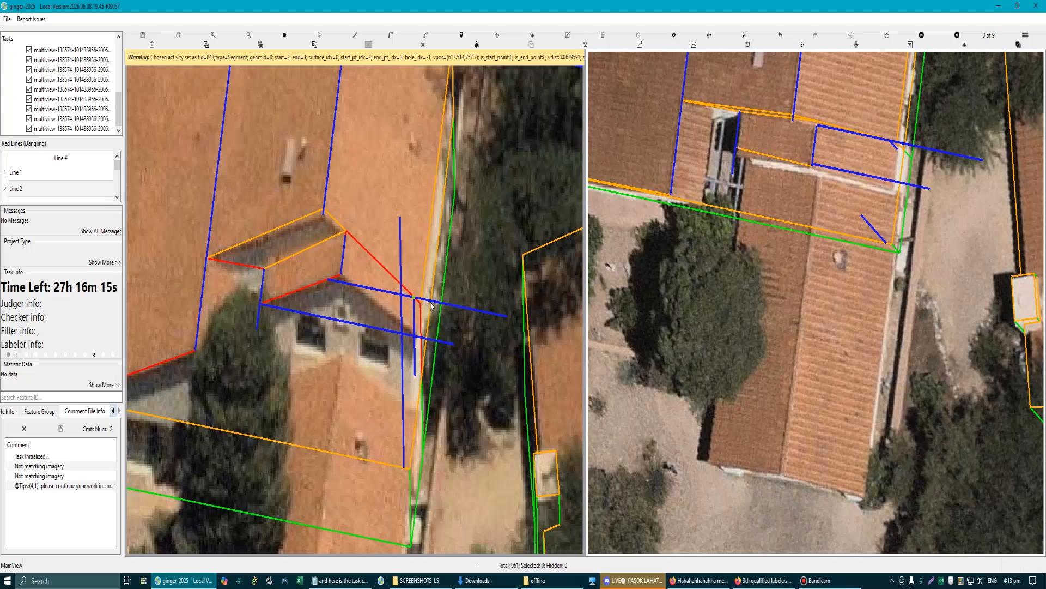
{"action": "scroll", "coordinate": [439, 313], "scroll_direction": "up", "scroll_amount": 2}
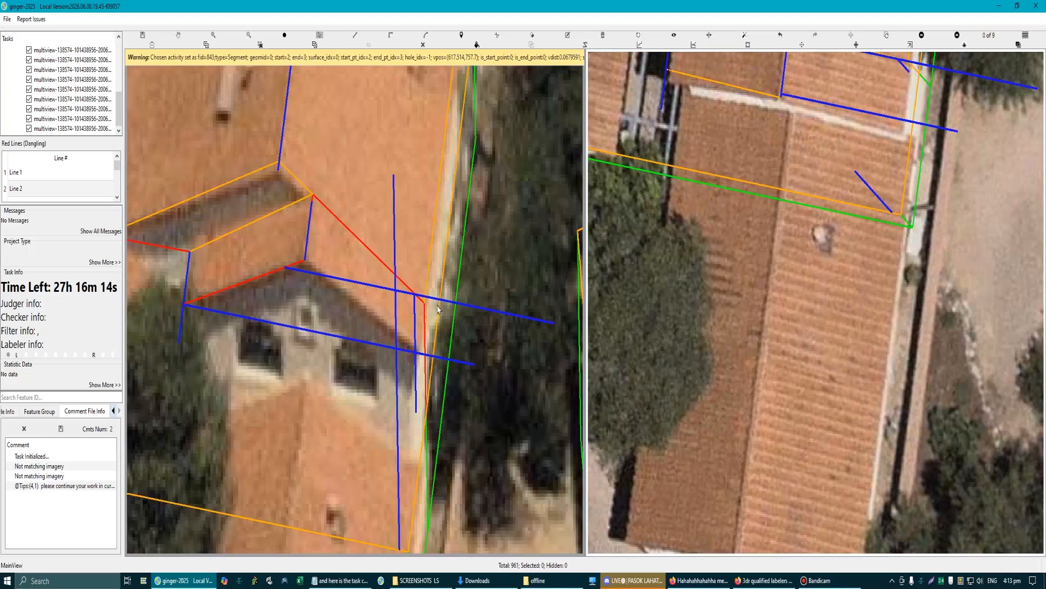
Step: Draw a guide line from the right slope's front corner down past the small gable, parallel to the slope's outer edge
{"action": "left_click", "coordinate": [431, 275]}
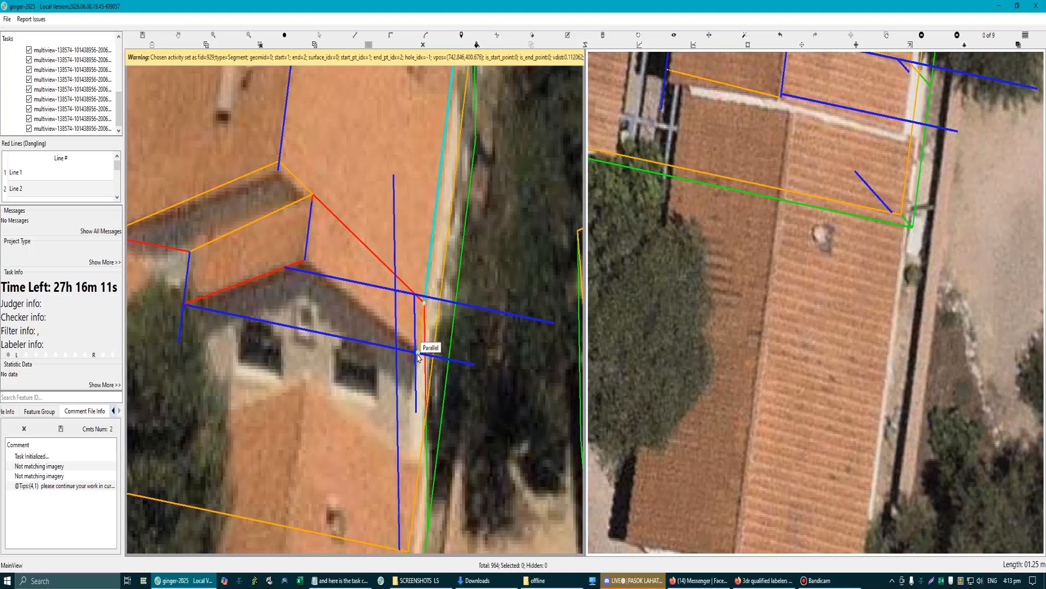
{"action": "left_click", "coordinate": [414, 410]}
{"action": "scroll", "coordinate": [349, 338], "scroll_direction": "down", "scroll_amount": 2}
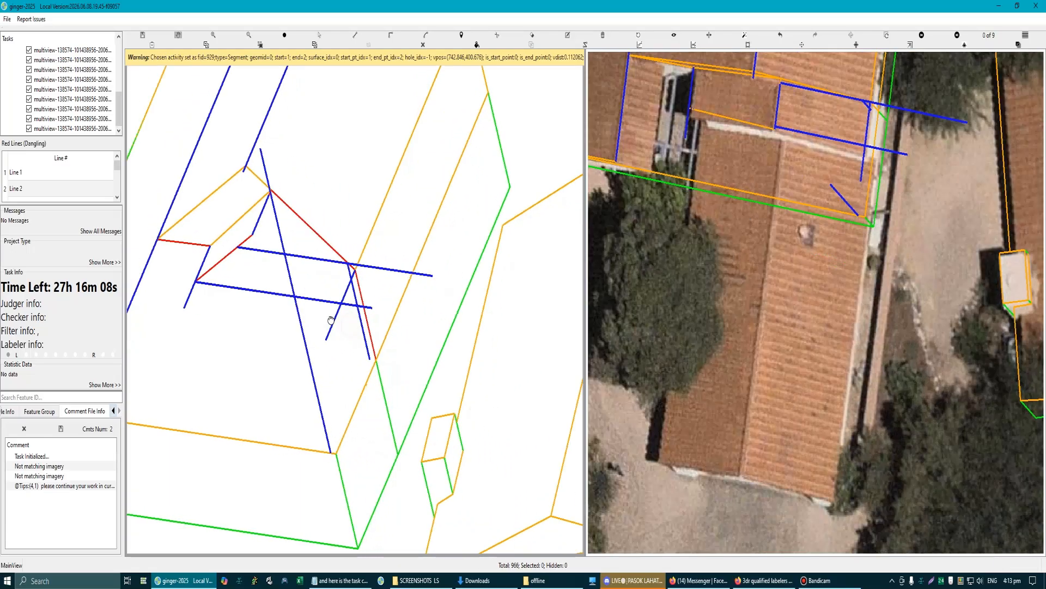
Step: Examine the small gable's slopes and guide lines from different angles and against the photos
{"action": "mouse_move", "coordinate": [331, 320]}
{"action": "left_mouse_down"}
{"action": "mouse_move", "coordinate": [309, 322]}
{"action": "mouse_move", "coordinate": [339, 320]}
{"action": "left_mouse_up"}
{"action": "left_click", "coordinate": [370, 299]}
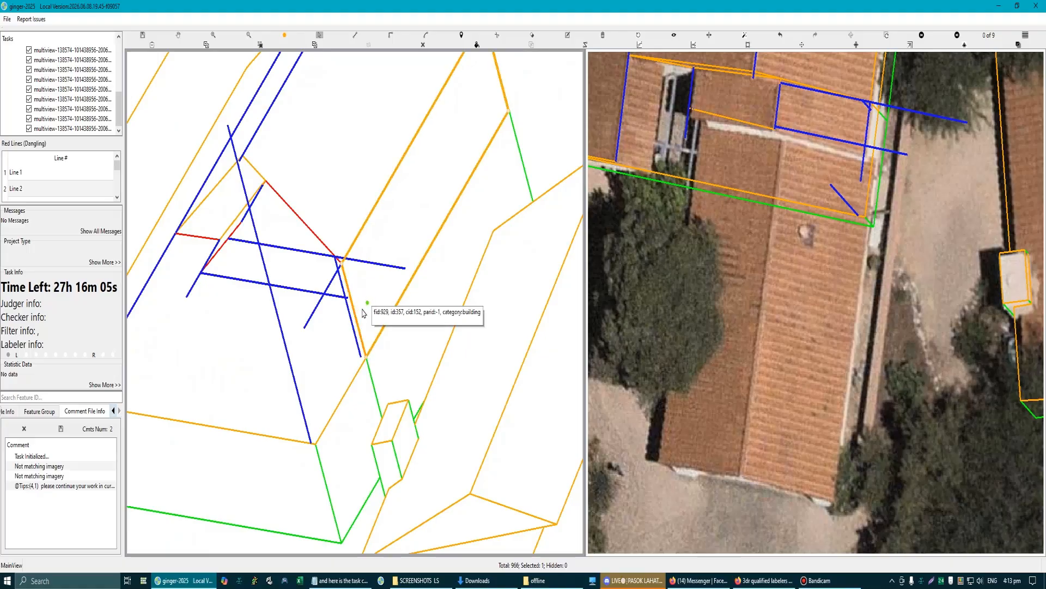
{"action": "key", "text": "Escape"}
{"action": "scroll", "coordinate": [358, 318], "scroll_direction": "down", "scroll_amount": 3}
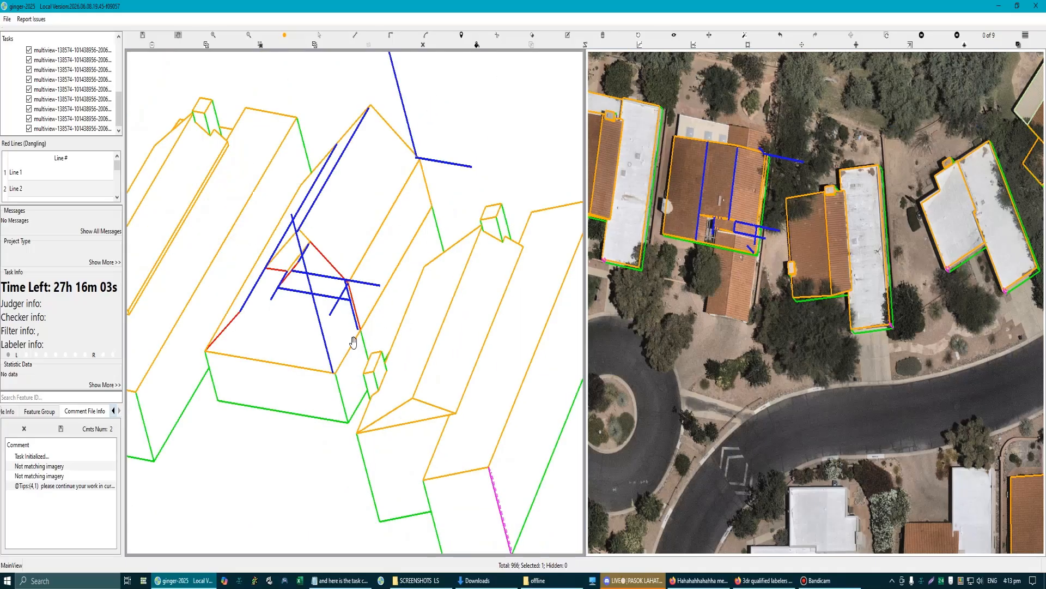
{"action": "key", "text": "Right"}
{"action": "scroll", "coordinate": [343, 288], "scroll_direction": "up", "scroll_amount": 3}
{"action": "scroll", "coordinate": [365, 295], "scroll_direction": "up", "scroll_amount": 2}
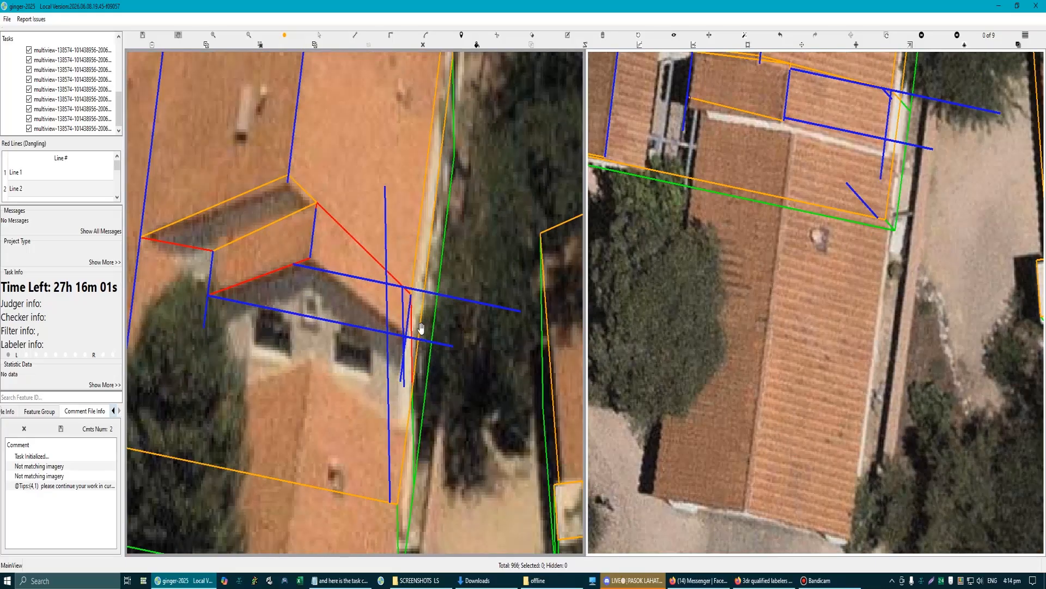
{"action": "key", "text": "Left"}
{"action": "mouse_move", "coordinate": [381, 306]}
{"action": "left_mouse_down"}
{"action": "mouse_move", "coordinate": [342, 299]}
{"action": "mouse_move", "coordinate": [383, 297]}
{"action": "left_mouse_up"}
{"action": "scroll", "coordinate": [378, 321], "scroll_direction": "down", "scroll_amount": 4}
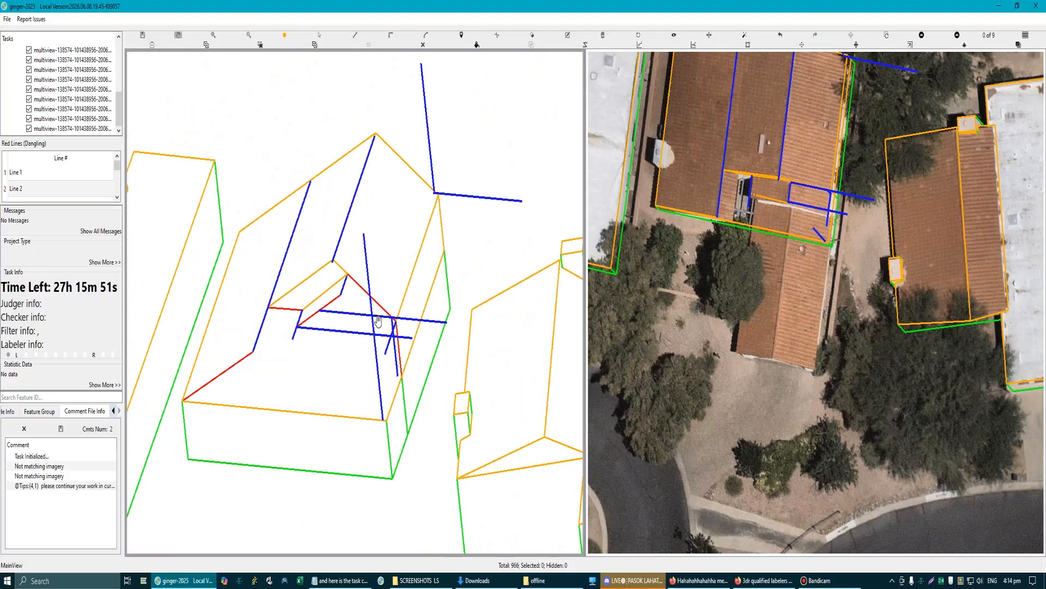
{"action": "scroll", "coordinate": [384, 318], "scroll_direction": "up", "scroll_amount": 3}
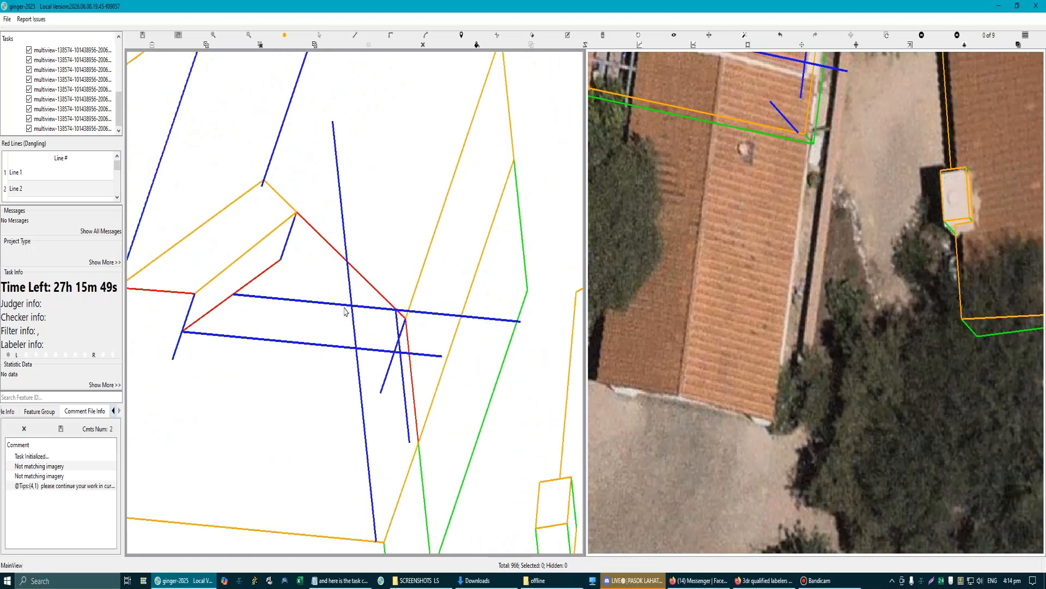
{"action": "scroll", "coordinate": [360, 332], "scroll_direction": "down", "scroll_amount": 3}
Step: Clear all guide lines around the small front gable over the aerial imagery
{"action": "key", "text": "space"}
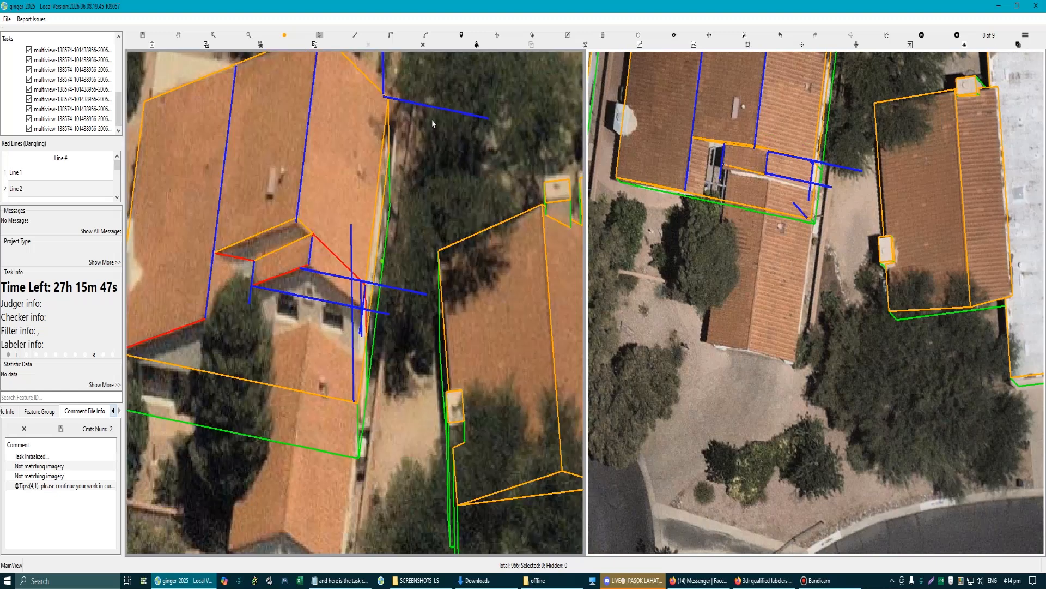
{"action": "key", "text": "h"}
{"action": "scroll", "coordinate": [354, 264], "scroll_direction": "up", "scroll_amount": 2}
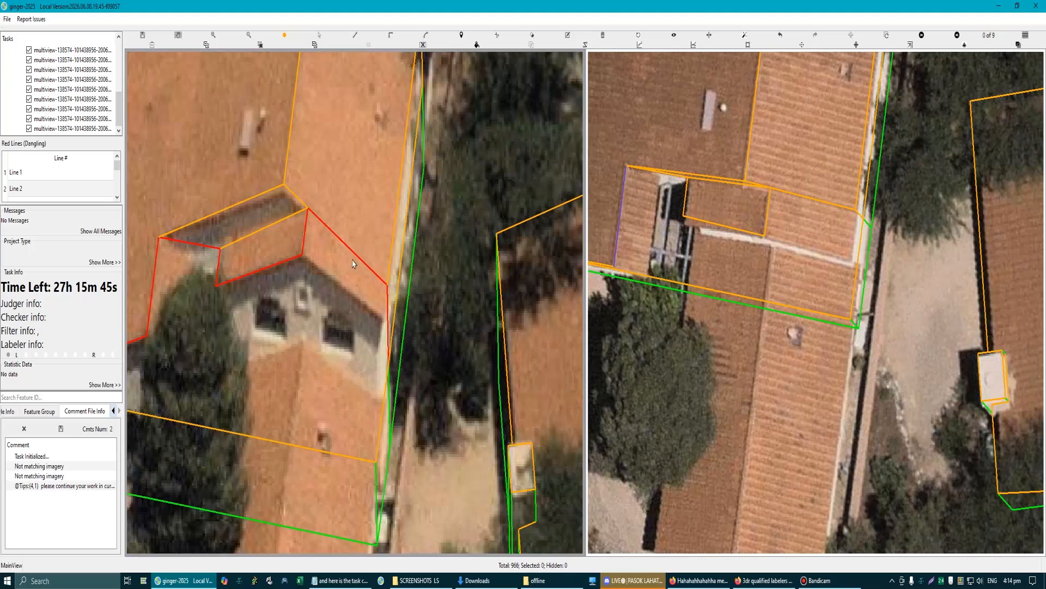
{"action": "left_click", "coordinate": [216, 287]}
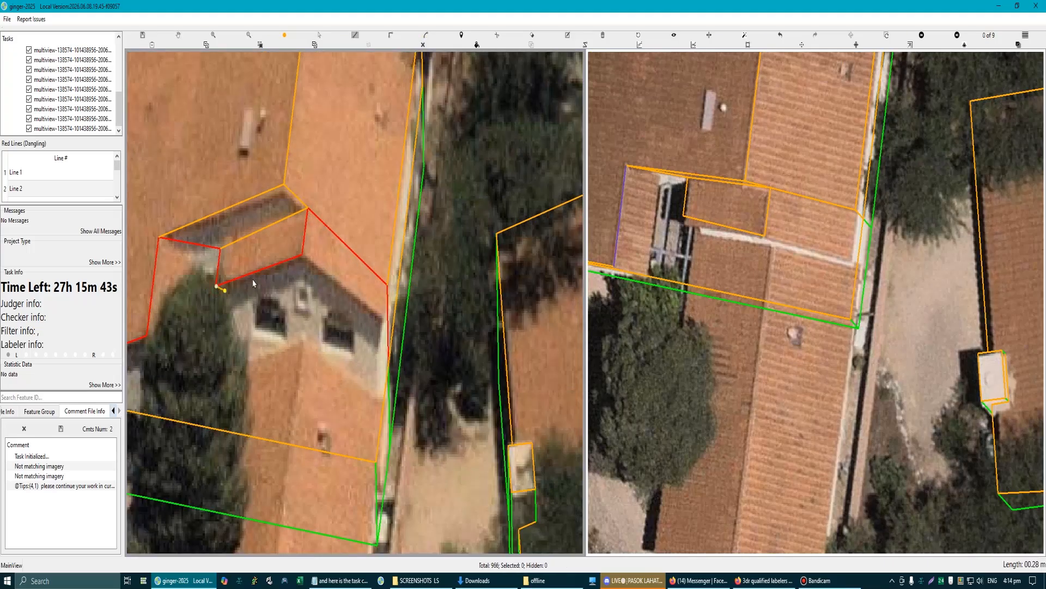
{"action": "left_click", "coordinate": [303, 450]}
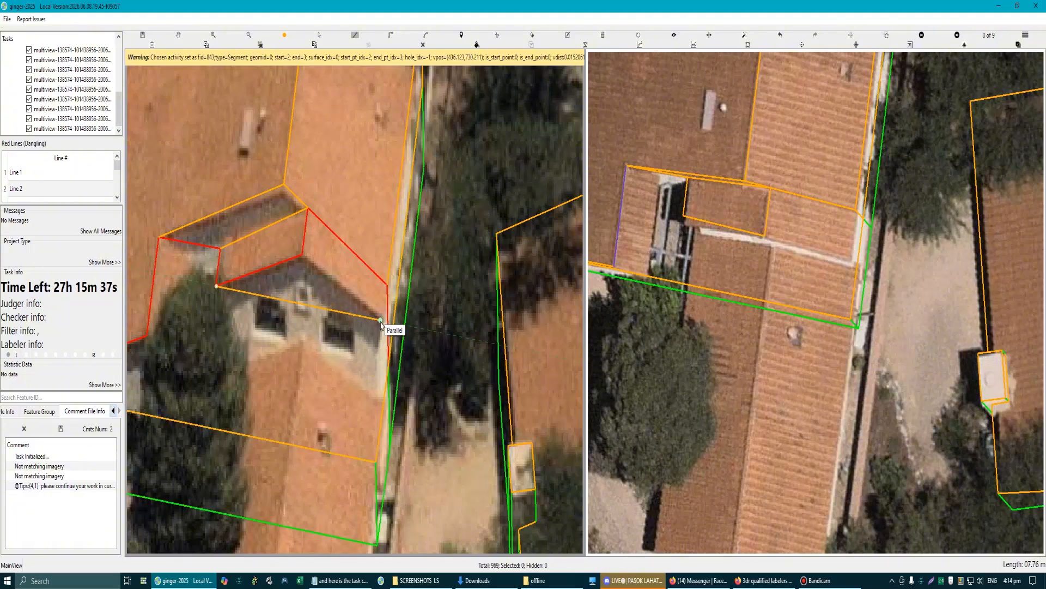
{"action": "left_click", "coordinate": [381, 321]}
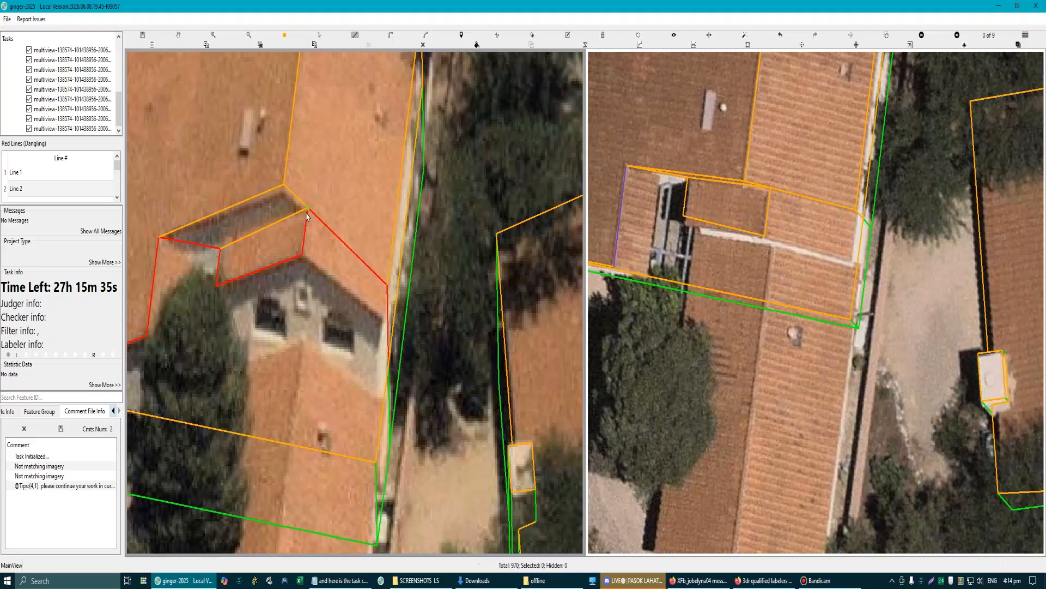
{"action": "scroll", "coordinate": [362, 251], "scroll_direction": "up", "scroll_amount": 1}
{"action": "key", "text": "Escape"}
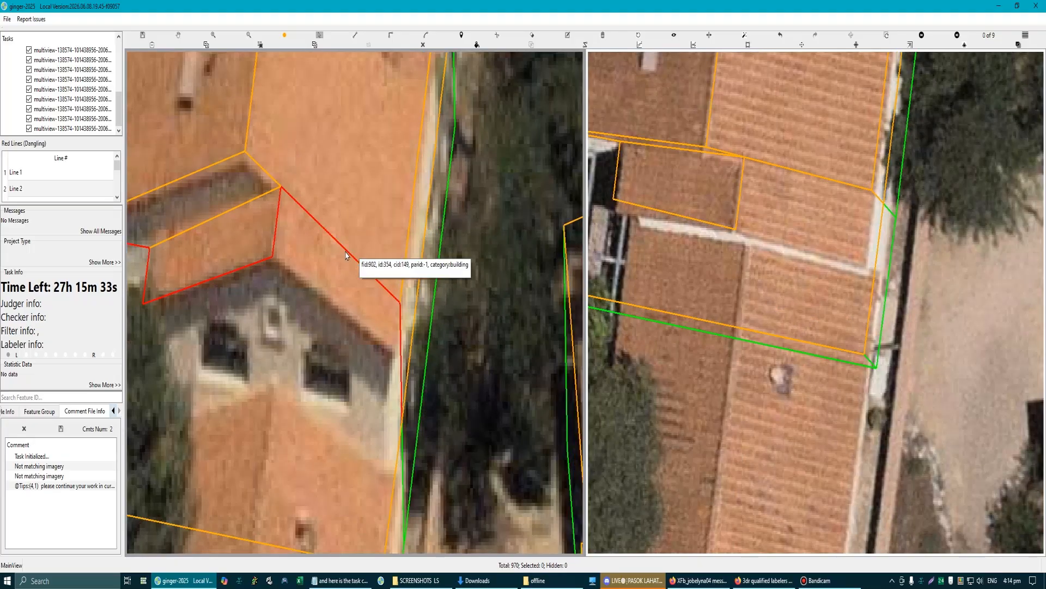
Step: Insert a corner in the right slope's front edge and fit it to the front end of the small gable's ridge
{"action": "left_click", "coordinate": [347, 252]}
{"action": "left_click_drag", "start_coordinate": [346, 251], "coordinate": [273, 258]}
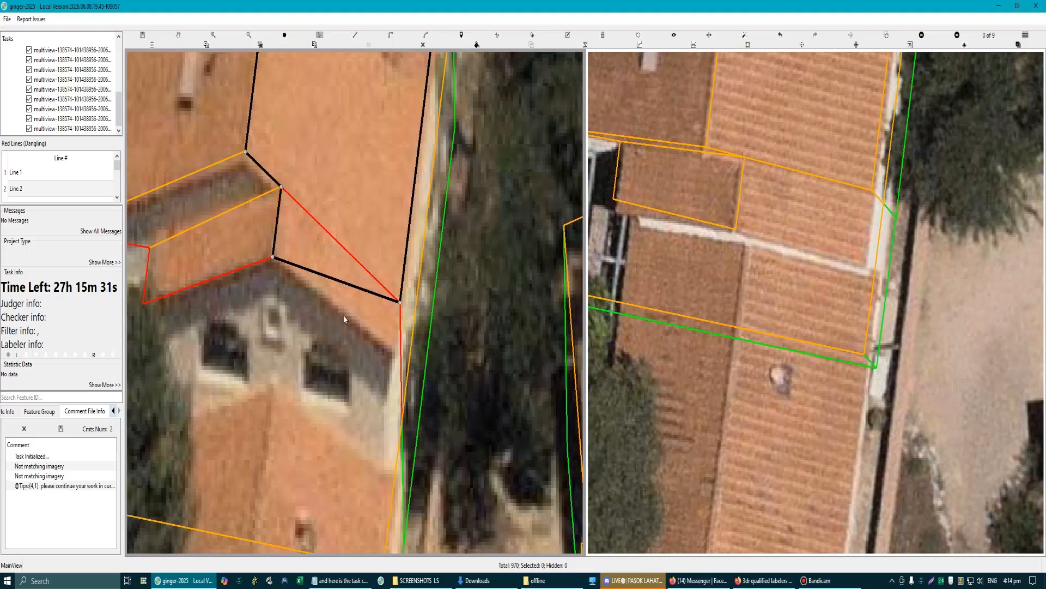
{"action": "left_click", "coordinate": [347, 315]}
{"action": "scroll", "coordinate": [376, 286], "scroll_direction": "down", "scroll_amount": 1}
{"action": "left_click_drag", "start_coordinate": [402, 316], "coordinate": [349, 304]}
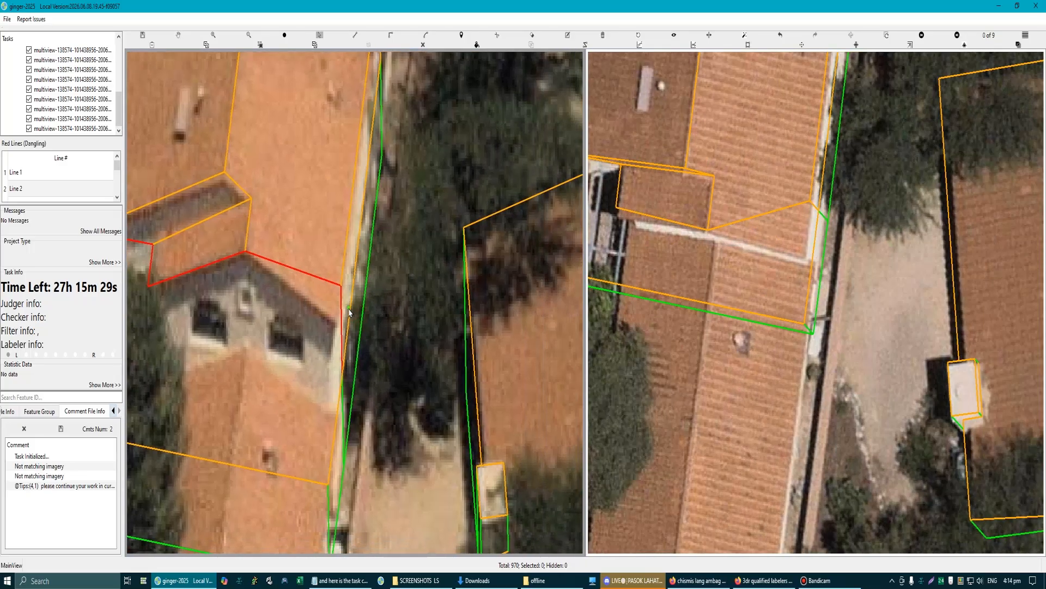
Step: Draw a guide line about 2.6 m long extending the right slope's outer edge forward, and move the slope's front corner along it to the eave
{"action": "left_click", "coordinate": [343, 271]}
{"action": "left_click", "coordinate": [341, 285]}
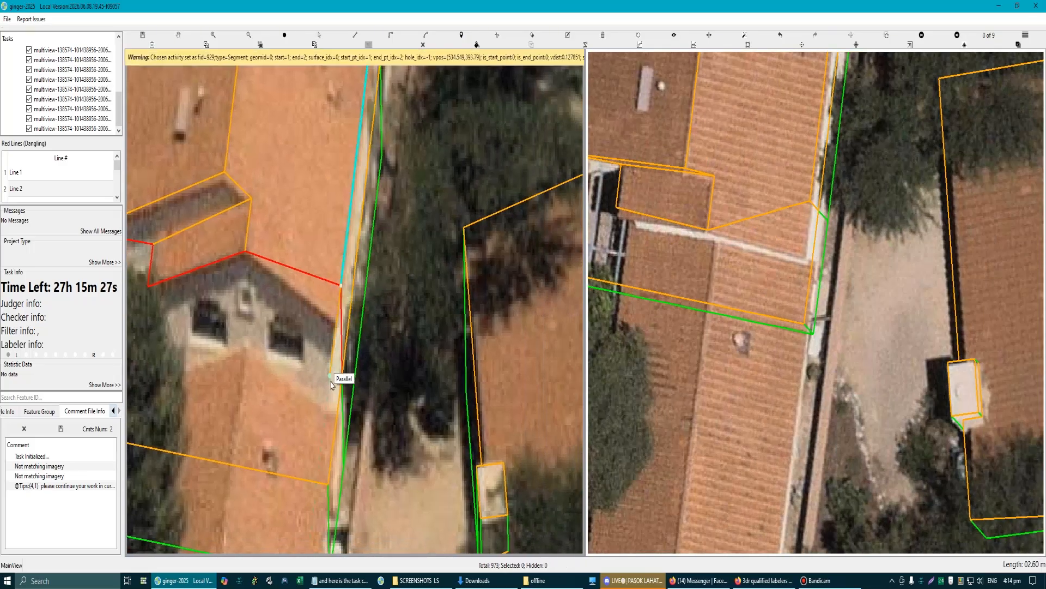
{"action": "left_click", "coordinate": [329, 381]}
{"action": "key", "text": "Escape"}
{"action": "left_click_drag", "start_coordinate": [320, 282], "coordinate": [335, 323]}
{"action": "scroll", "coordinate": [267, 344], "scroll_direction": "down", "scroll_amount": 1}
{"action": "left_click_drag", "start_coordinate": [257, 342], "coordinate": [314, 318]}
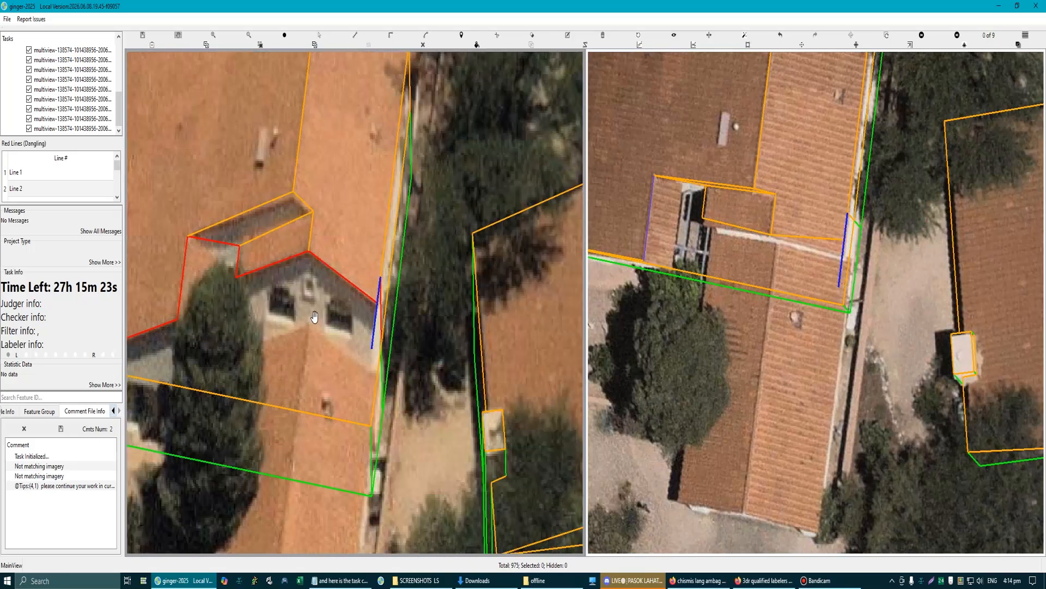
{"action": "left_click", "coordinate": [236, 279]}
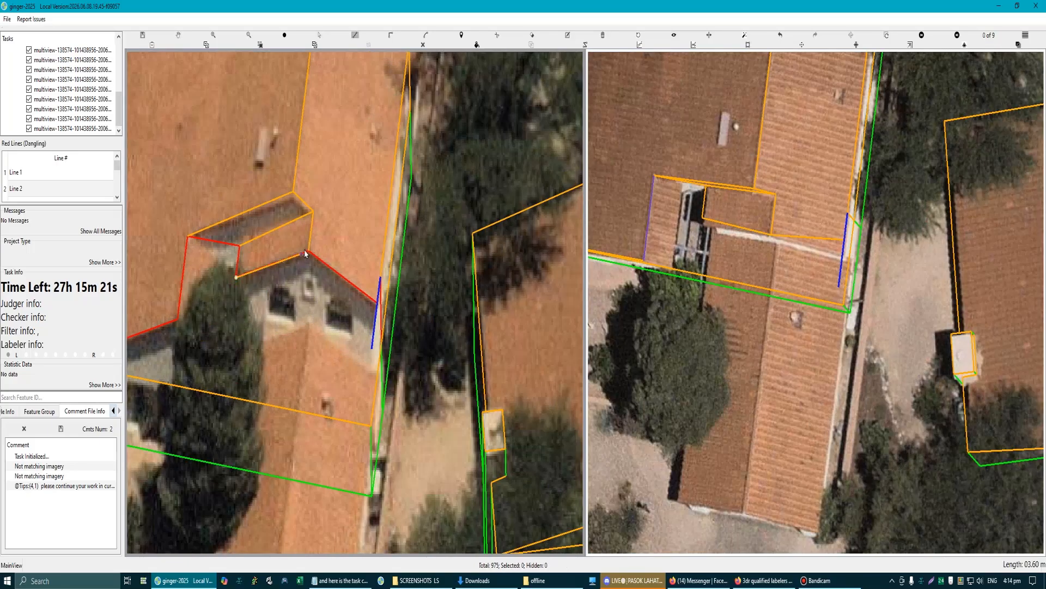
{"action": "left_click", "coordinate": [307, 251]}
{"action": "scroll", "coordinate": [312, 283], "scroll_direction": "down", "scroll_amount": 4}
{"action": "scroll", "coordinate": [303, 293], "scroll_direction": "up", "scroll_amount": 4}
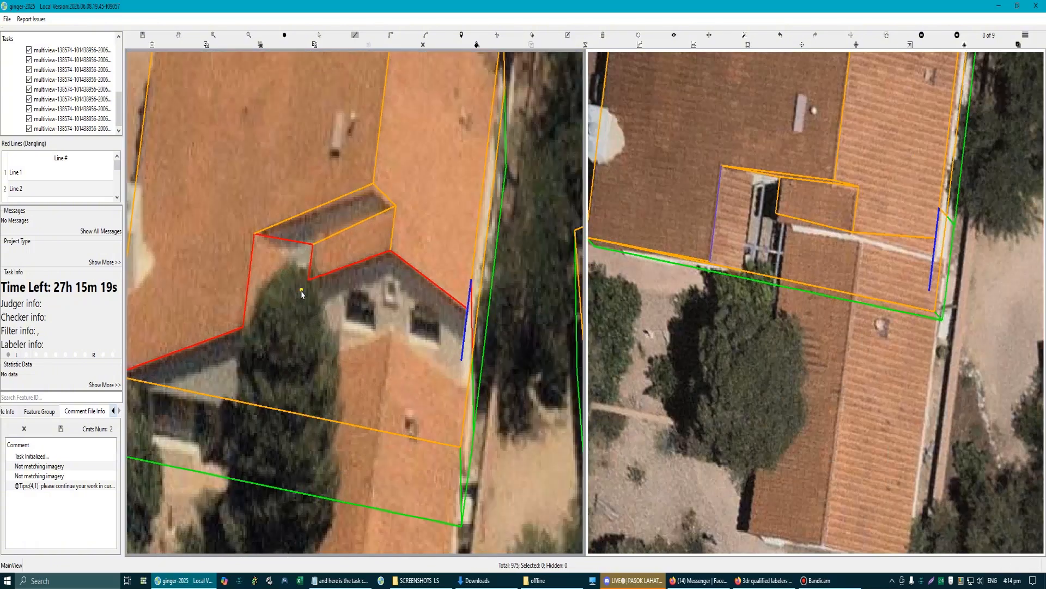
Step: Draw the small gable's triangular front face between its ridge end and the two lower eave corners, and flatten it
{"action": "left_click", "coordinate": [309, 280]}
{"action": "left_click", "coordinate": [390, 251]}
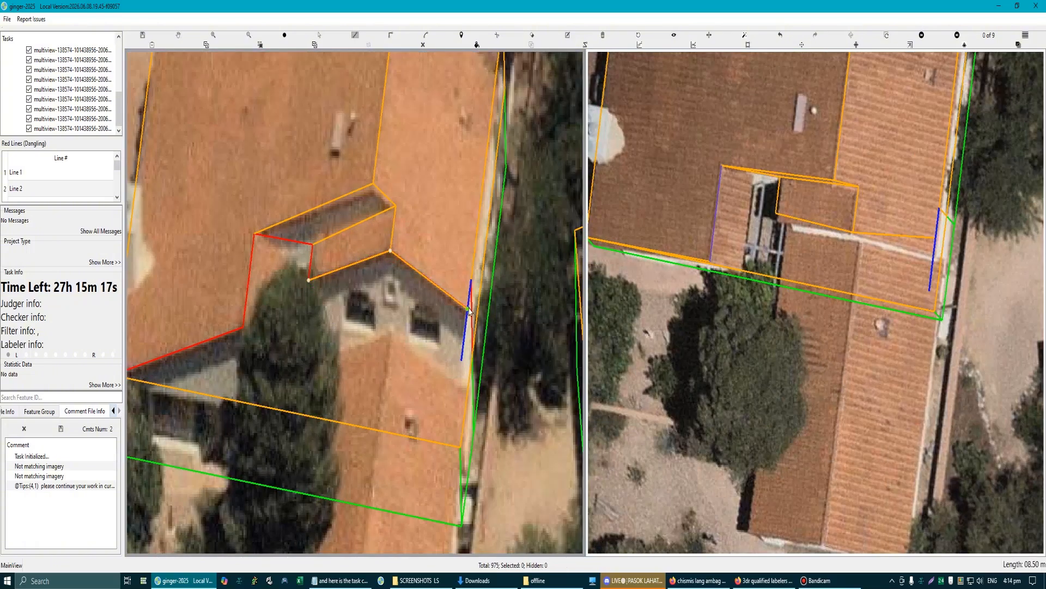
{"action": "right_click", "coordinate": [412, 352]}
{"action": "left_click_drag", "start_coordinate": [429, 295], "coordinate": [336, 293]}
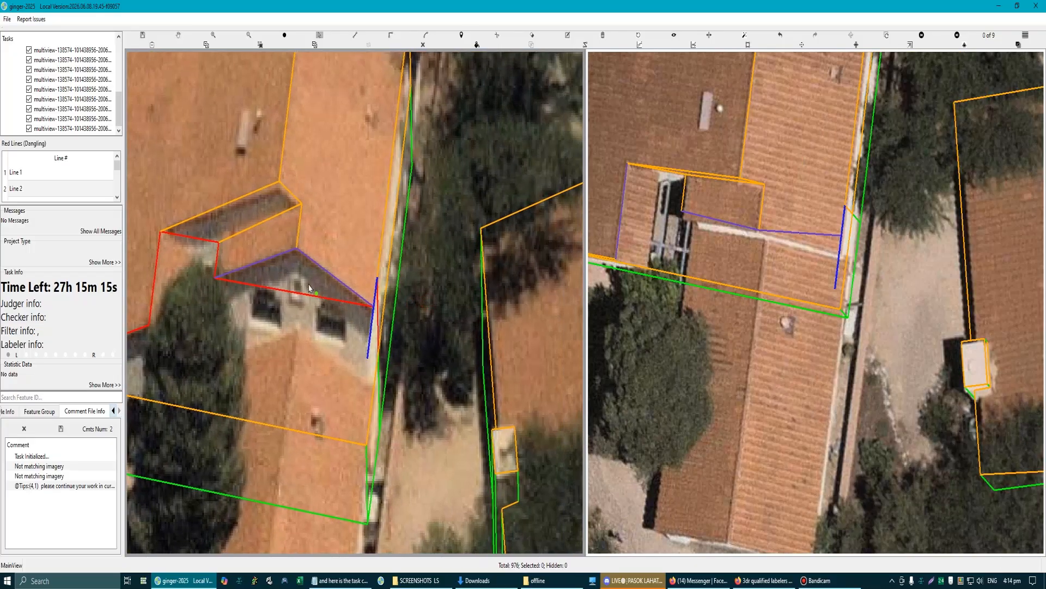
{"action": "left_click", "coordinate": [308, 285]}
{"action": "key", "text": "f"}
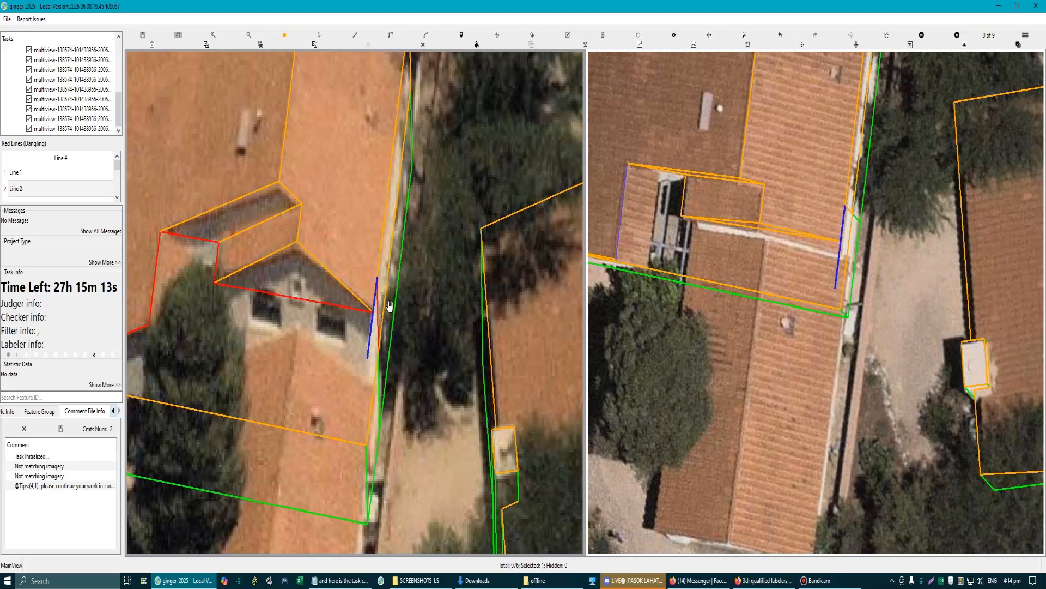
Step: Examine the gable's front face and the lower front outline from different angles and against the photos
{"action": "scroll", "coordinate": [357, 298], "scroll_direction": "down", "scroll_amount": 3}
{"action": "left_click_drag", "start_coordinate": [352, 277], "coordinate": [332, 277]}
{"action": "scroll", "coordinate": [352, 303], "scroll_direction": "up", "scroll_amount": 3}
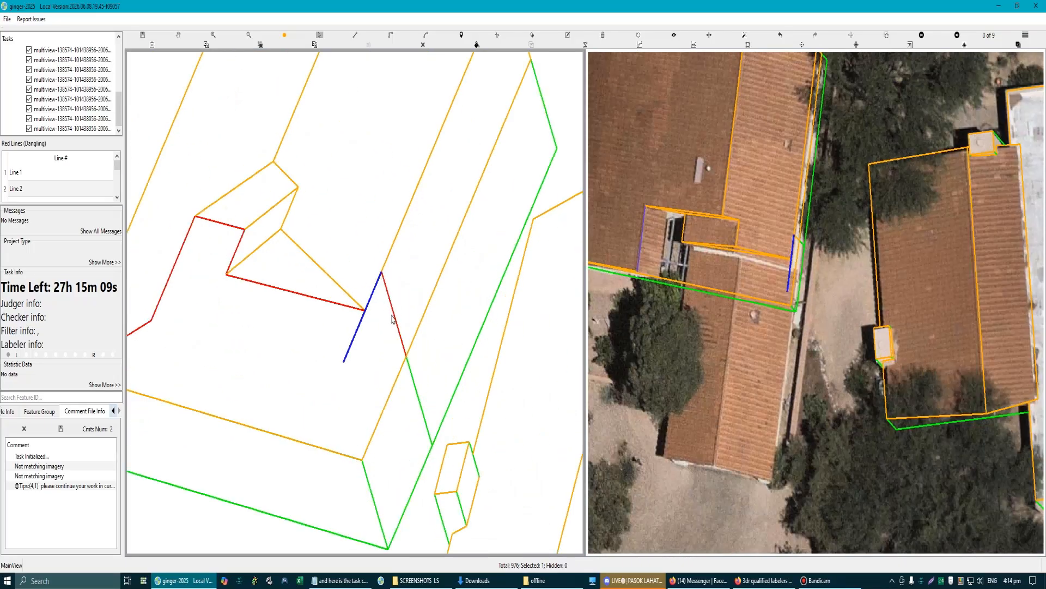
{"action": "left_click_drag", "start_coordinate": [403, 294], "coordinate": [379, 331]}
{"action": "scroll", "coordinate": [380, 331], "scroll_direction": "down", "scroll_amount": 3}
{"action": "key", "text": "Escape"}
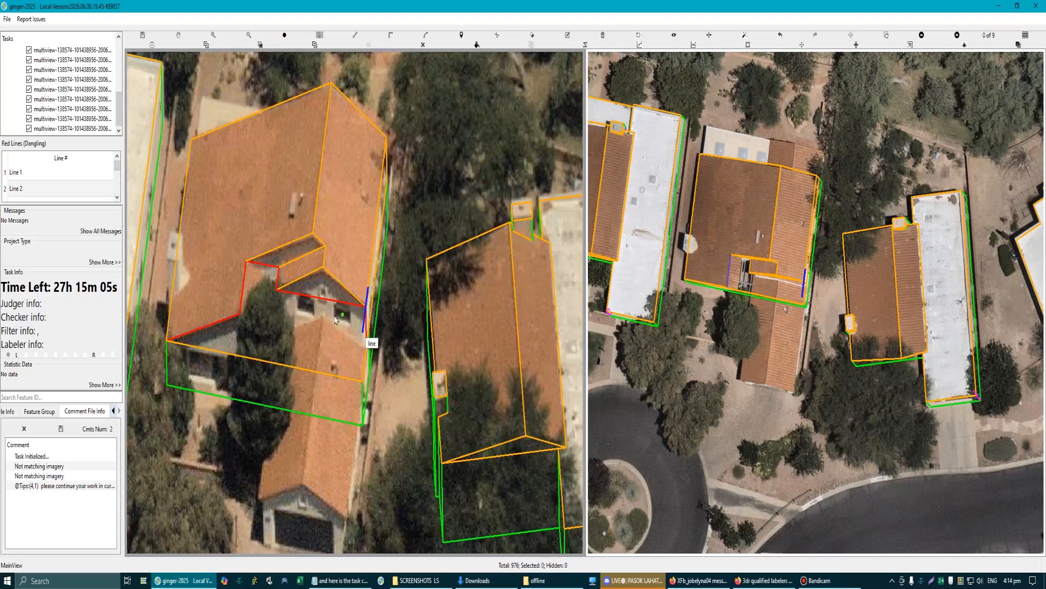
{"action": "left_click", "coordinate": [309, 314]}
{"action": "scroll", "coordinate": [313, 321], "scroll_direction": "down", "scroll_amount": 3}
{"action": "scroll", "coordinate": [319, 337], "scroll_direction": "up", "scroll_amount": 2}
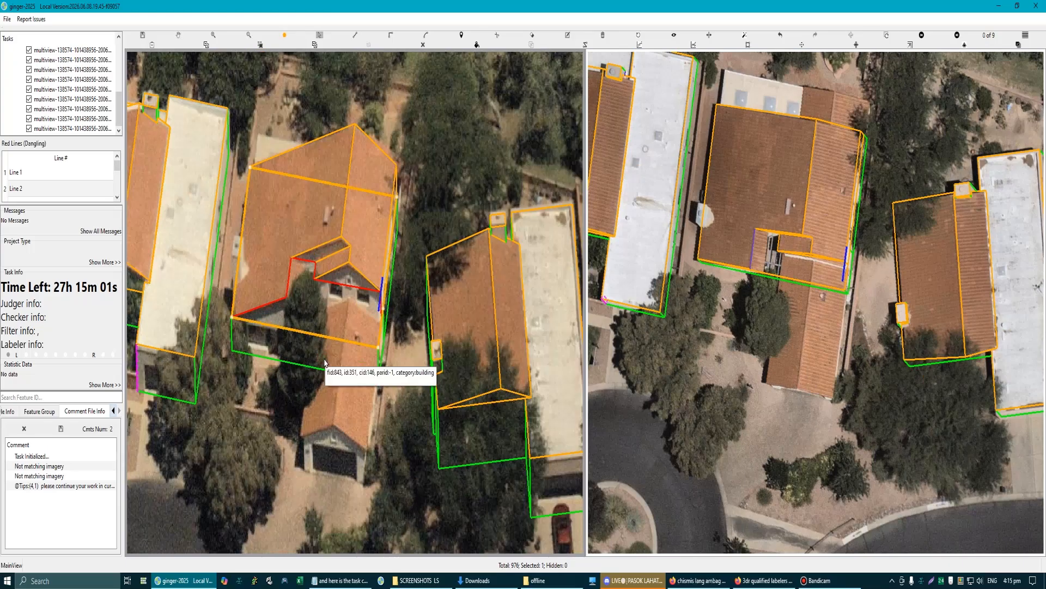
{"action": "scroll", "coordinate": [373, 282], "scroll_direction": "up", "scroll_amount": 2}
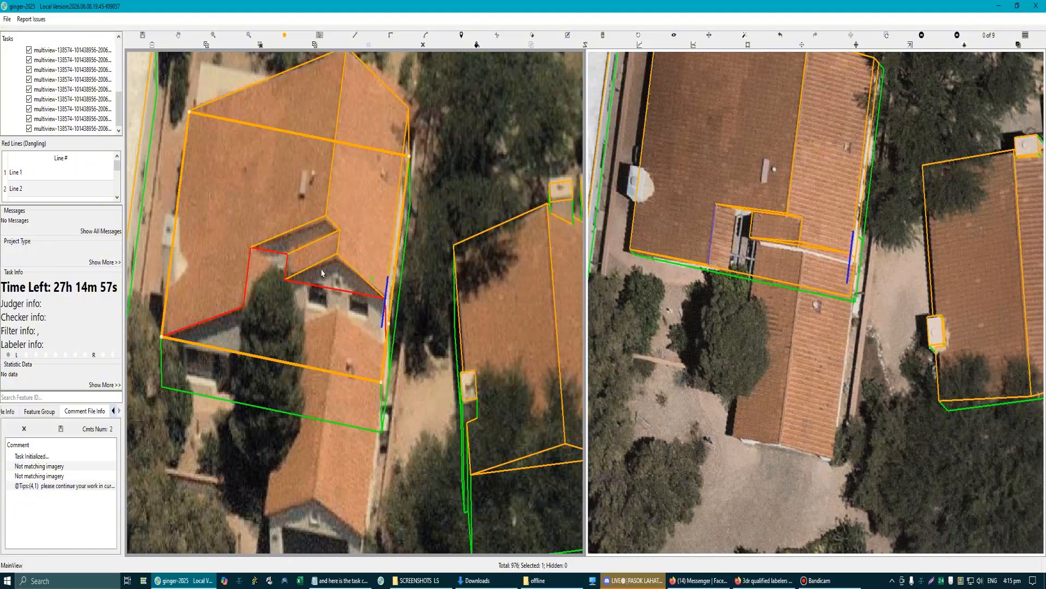
{"action": "scroll", "coordinate": [263, 264], "scroll_direction": "up", "scroll_amount": 2}
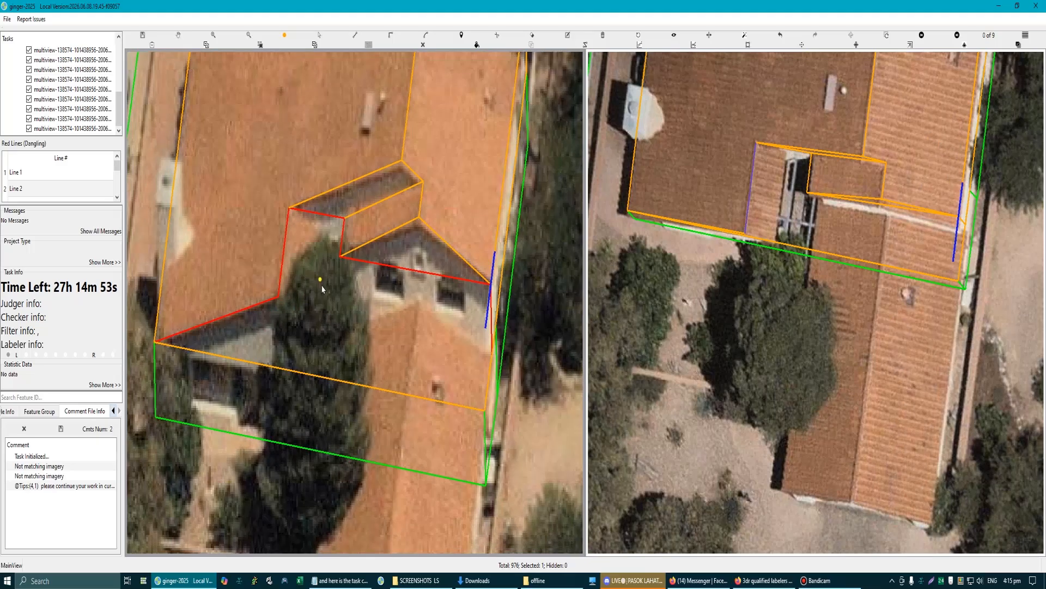
{"action": "scroll", "coordinate": [333, 321], "scroll_direction": "down", "scroll_amount": 4}
{"action": "scroll", "coordinate": [413, 357], "scroll_direction": "up", "scroll_amount": 3}
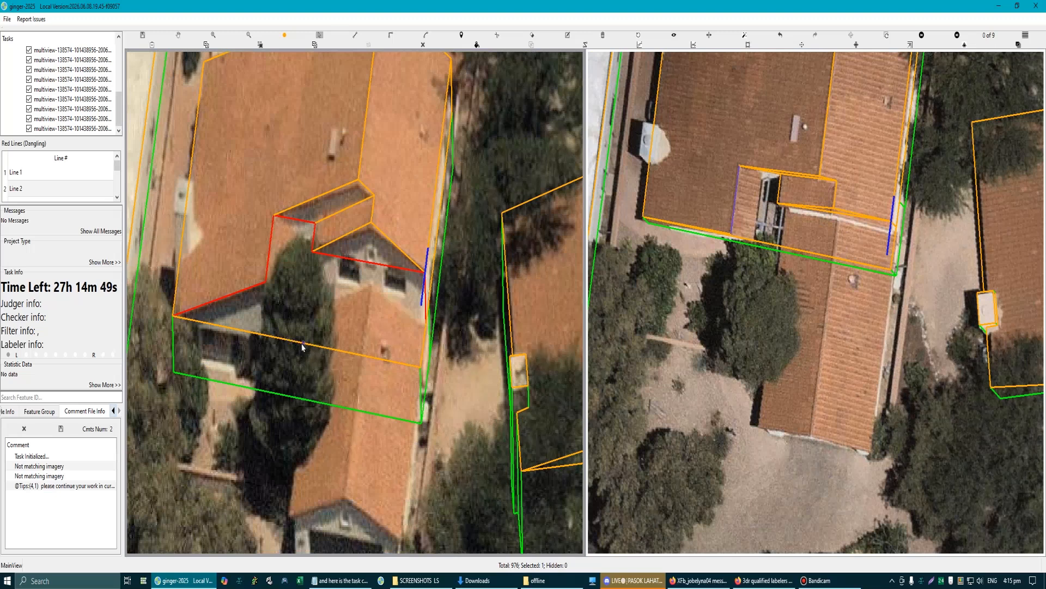
Step: Split the lower outline's front edge near the small gable's left side and push the right part back toward the gable wall
{"action": "left_click", "coordinate": [301, 346]}
{"action": "key", "text": "a"}
{"action": "left_click_drag", "start_coordinate": [364, 357], "coordinate": [382, 297]}
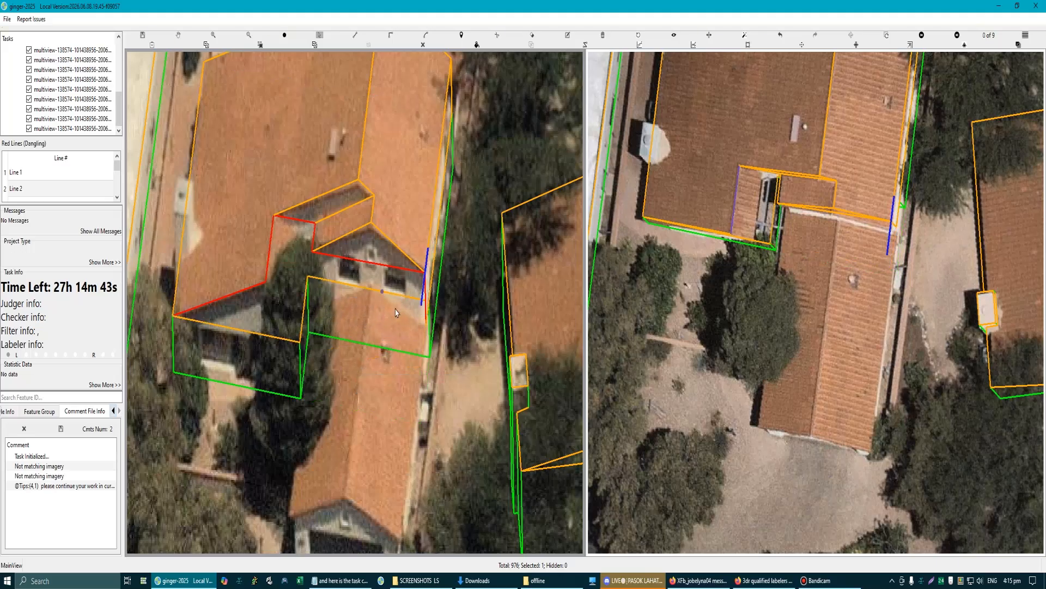
{"action": "scroll", "coordinate": [355, 318], "scroll_direction": "down", "scroll_amount": 1}
{"action": "scroll", "coordinate": [338, 280], "scroll_direction": "up", "scroll_amount": 2}
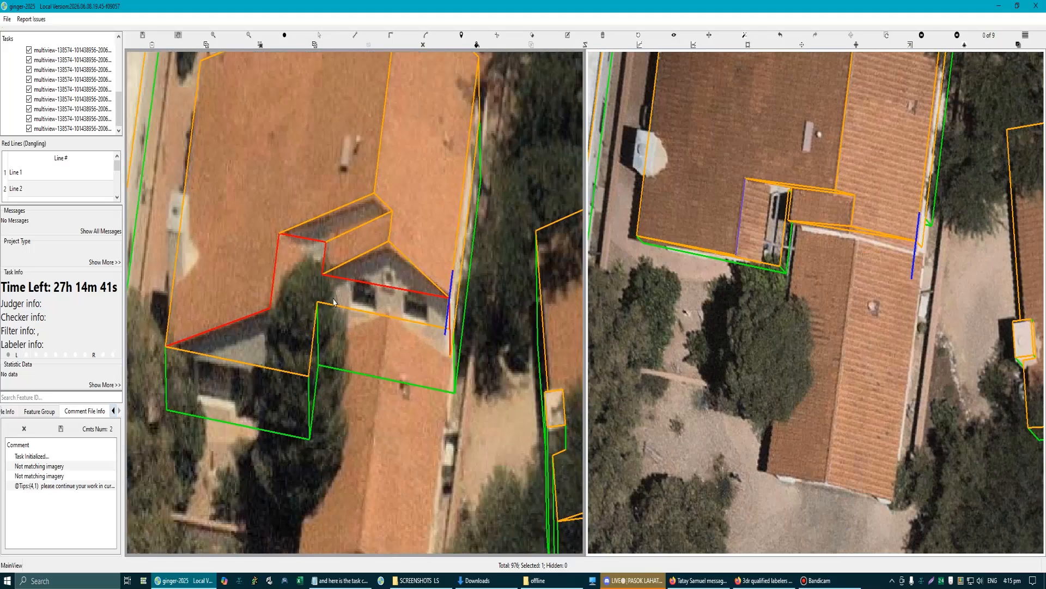
{"action": "left_click", "coordinate": [323, 276]}
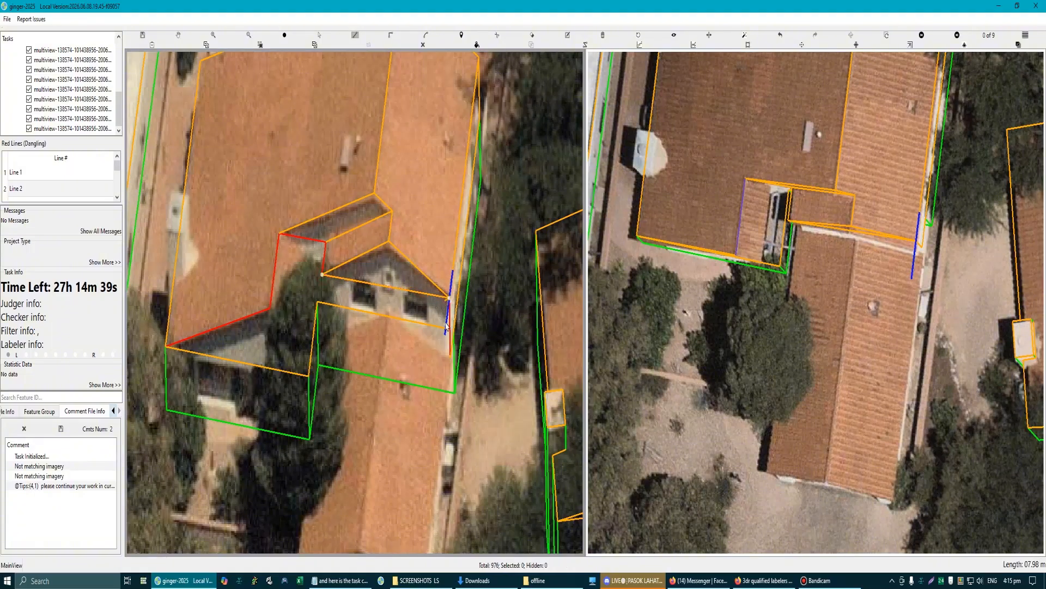
{"action": "right_click", "coordinate": [376, 303]}
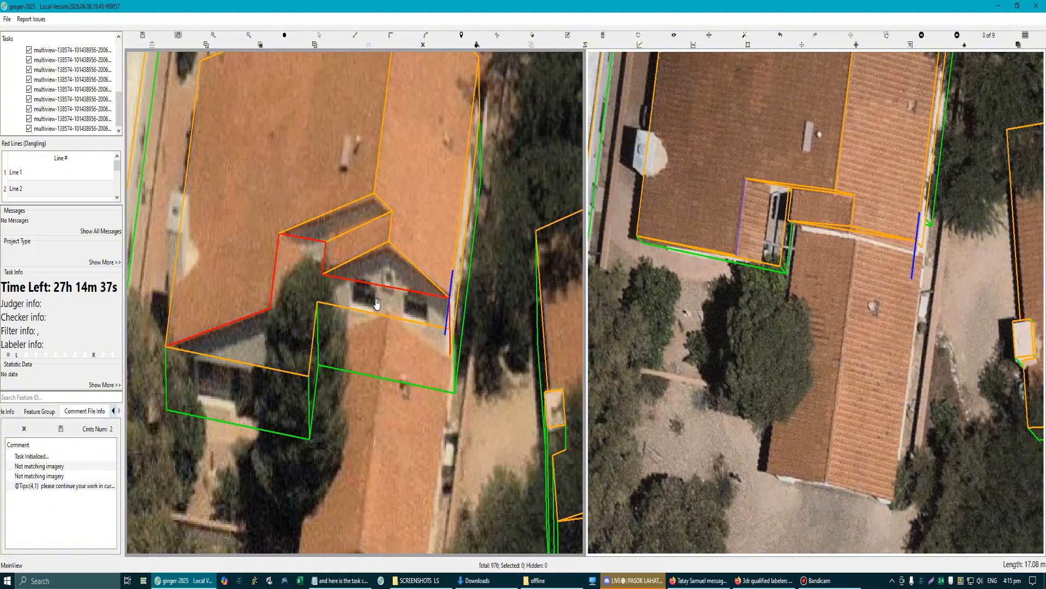
{"action": "left_click", "coordinate": [323, 275]}
{"action": "left_click", "coordinate": [326, 242]}
{"action": "right_click", "coordinate": [396, 277]}
Step: Draw a four-sided face beneath the small gable, bounded by its front base line, left eave and the guide line
{"action": "scroll", "coordinate": [395, 278], "scroll_direction": "up", "scroll_amount": 1}
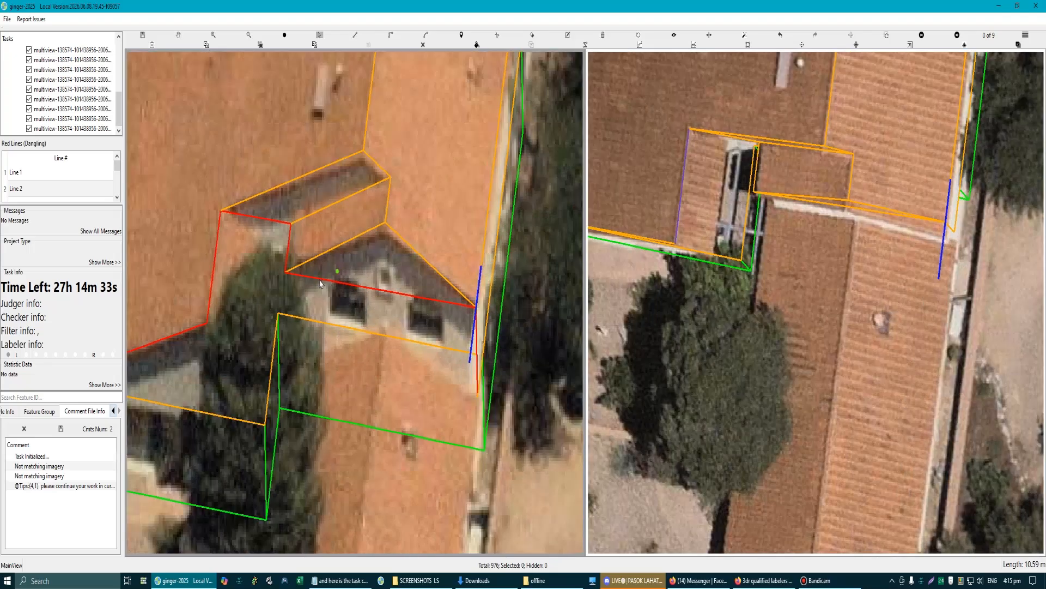
{"action": "left_click", "coordinate": [286, 273]}
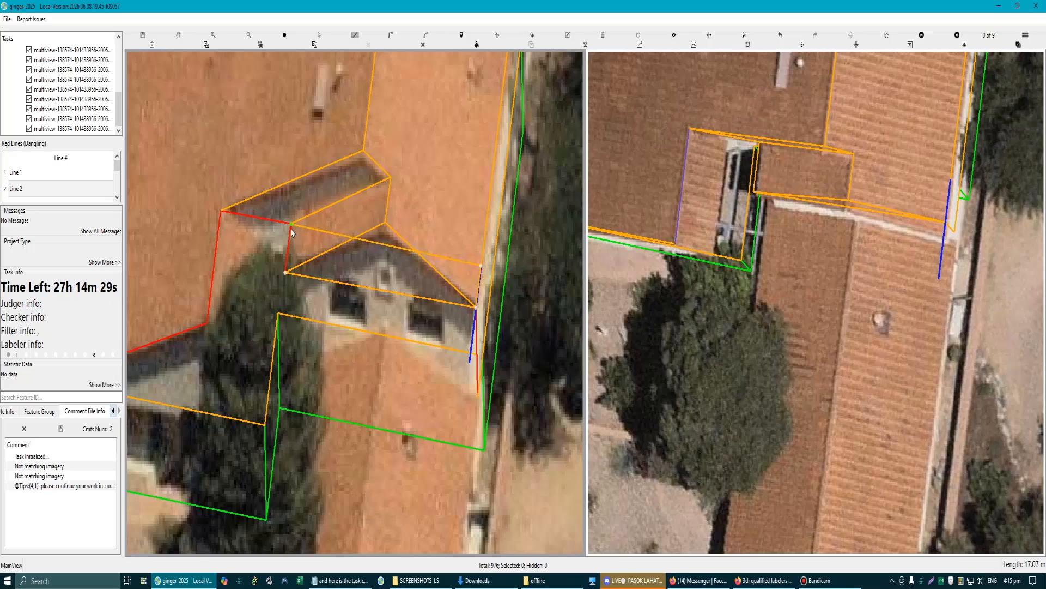
{"action": "right_click", "coordinate": [303, 244]}
Step: Hide the gable's triangular front face and extrude the four-sided face beneath it down to the ground as walls
{"action": "left_click", "coordinate": [379, 274]}
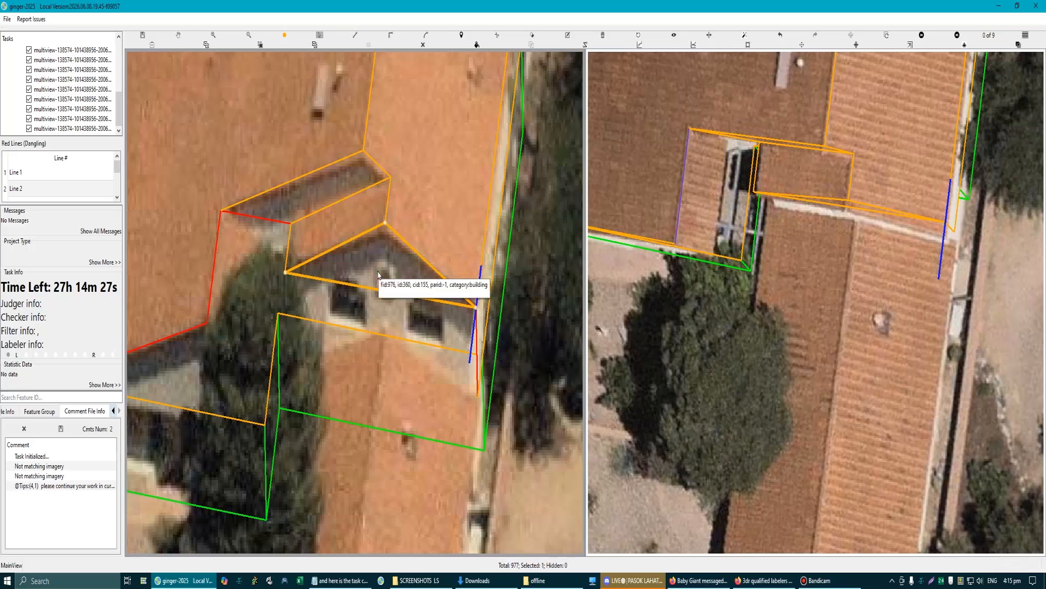
{"action": "key", "text": "h"}
{"action": "left_click", "coordinate": [378, 276]}
{"action": "key", "text": "e"}
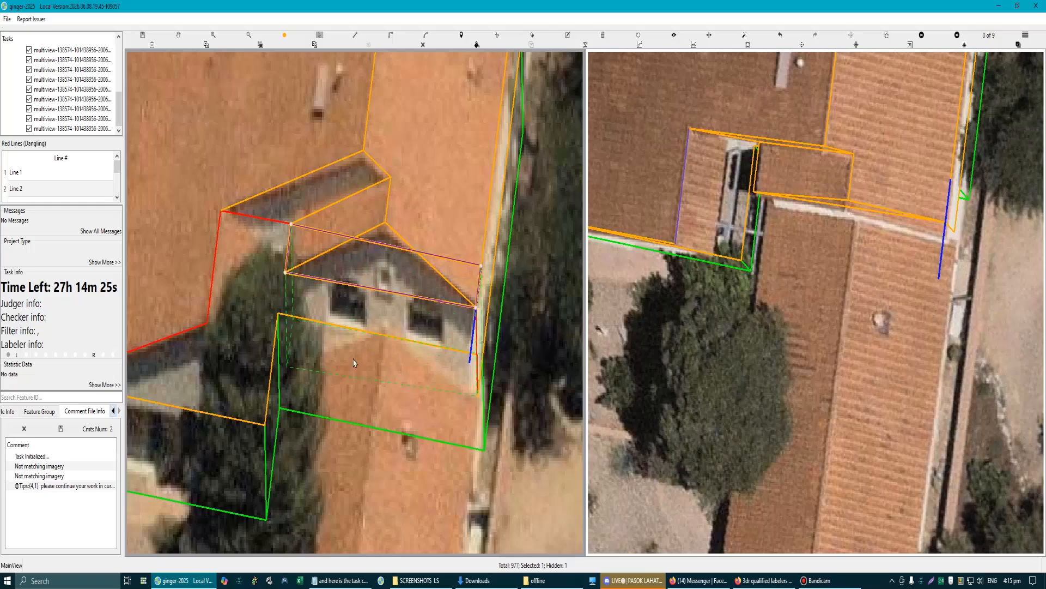
{"action": "scroll", "coordinate": [387, 351], "scroll_direction": "down", "scroll_amount": 3}
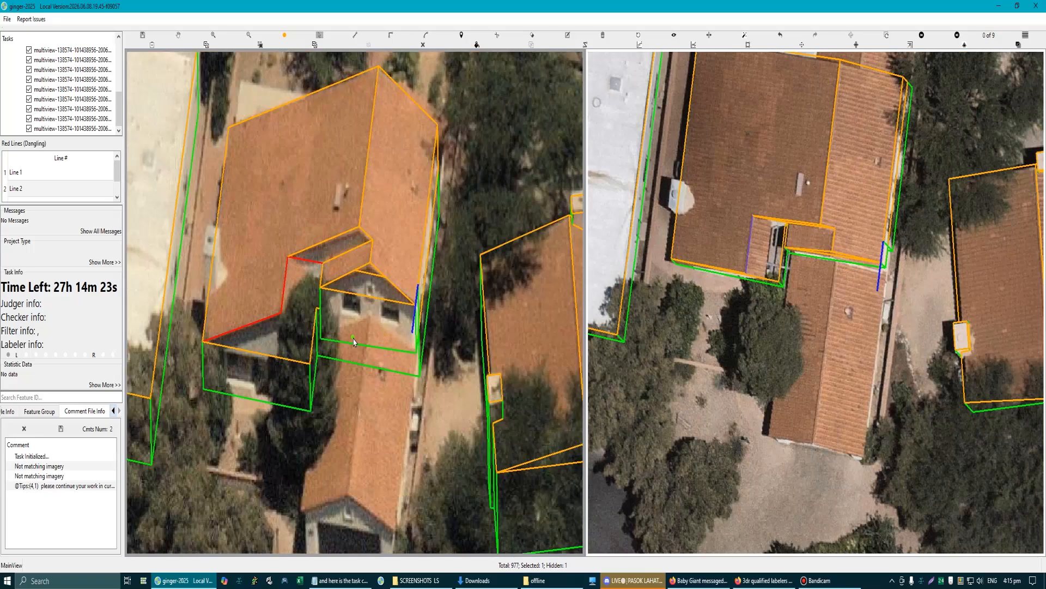
{"action": "scroll", "coordinate": [370, 340], "scroll_direction": "down", "scroll_amount": 2}
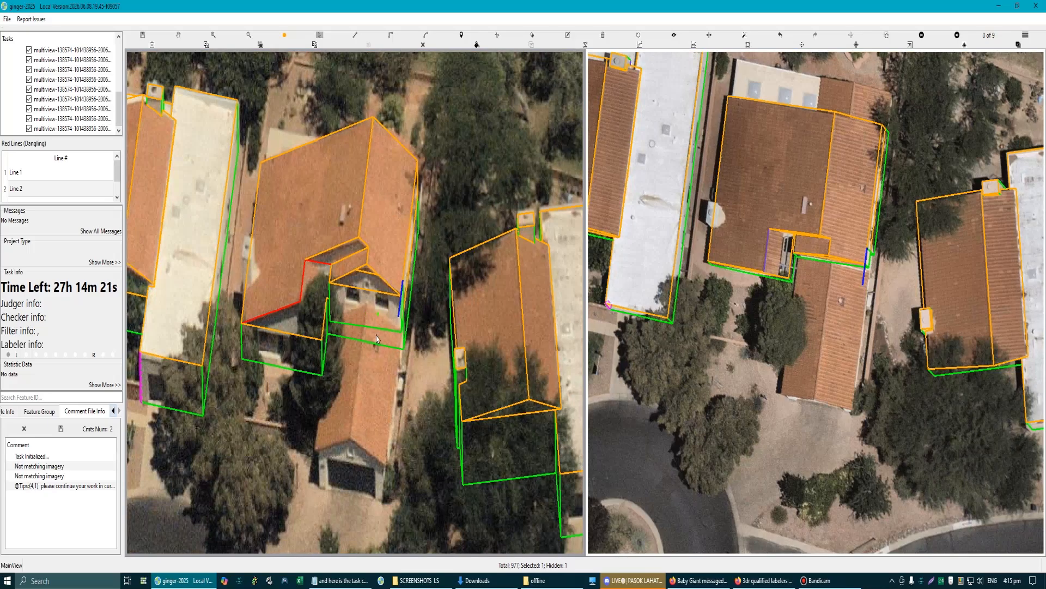
{"action": "scroll", "coordinate": [380, 289], "scroll_direction": "up", "scroll_amount": 1}
{"action": "scroll", "coordinate": [367, 327], "scroll_direction": "up", "scroll_amount": 1}
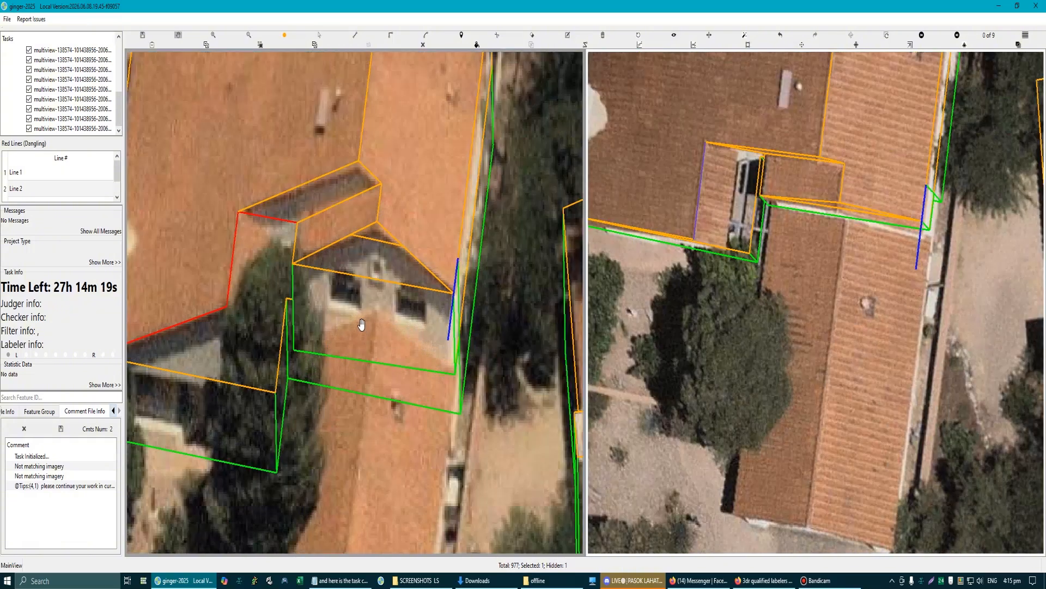
Step: Unhide the hidden feature around the building's front gable
{"action": "scroll", "coordinate": [365, 327], "scroll_direction": "down", "scroll_amount": 2}
{"action": "scroll", "coordinate": [368, 305], "scroll_direction": "up", "scroll_amount": 1}
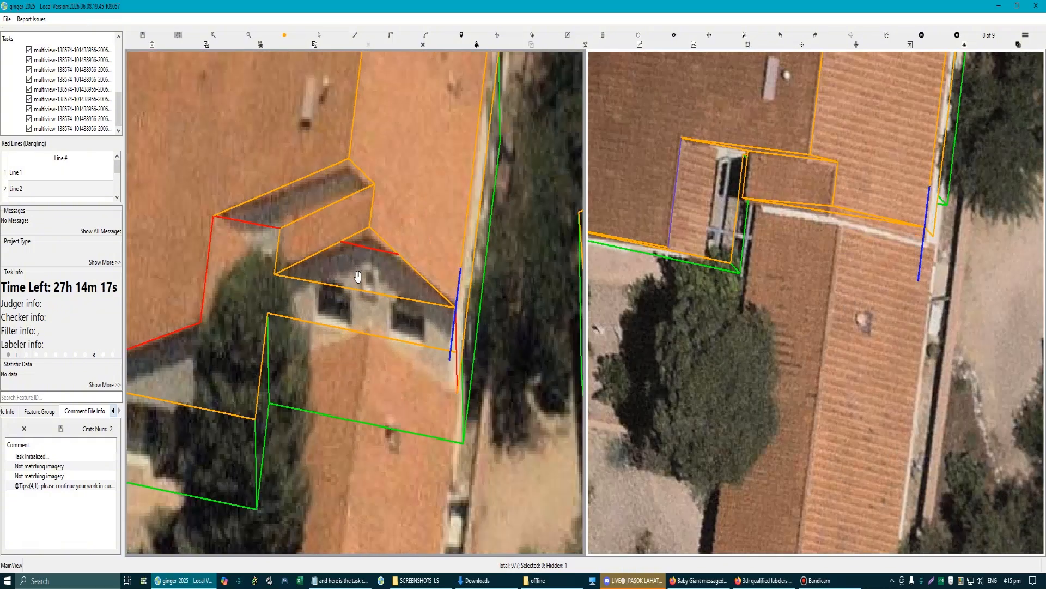
{"action": "scroll", "coordinate": [376, 316], "scroll_direction": "up", "scroll_amount": 1}
{"action": "key", "text": "h"}
{"action": "scroll", "coordinate": [382, 344], "scroll_direction": "down", "scroll_amount": 2}
{"action": "scroll", "coordinate": [376, 332], "scroll_direction": "up", "scroll_amount": 1}
{"action": "left_click_drag", "start_coordinate": [367, 351], "coordinate": [388, 347]}
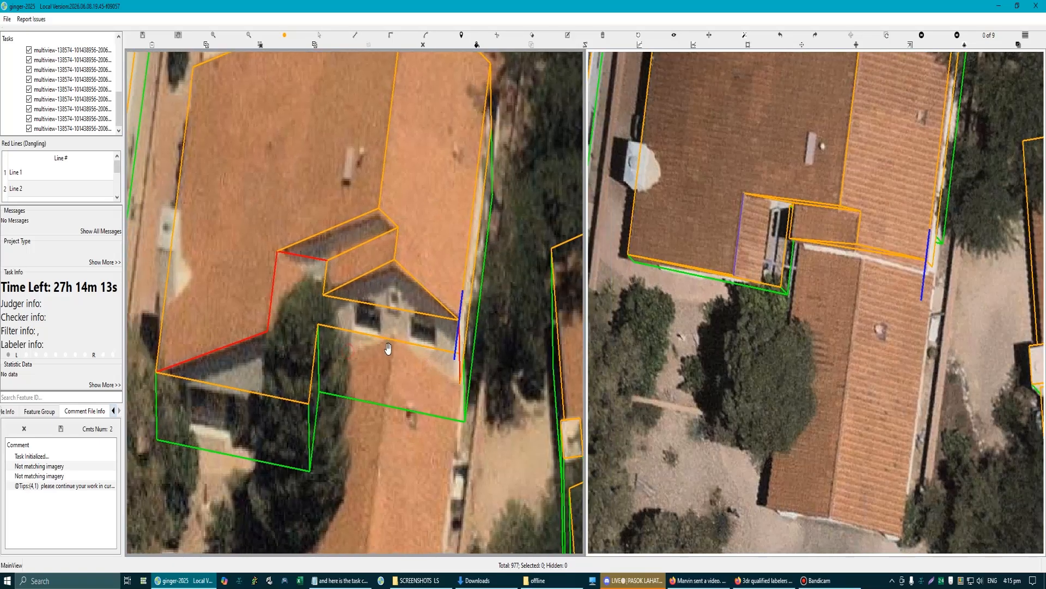
Step: Move the eave edge below the front gable outward to meet the lower end of the red line at the gable's outer corner
{"action": "scroll", "coordinate": [452, 357], "scroll_direction": "up", "scroll_amount": 3}
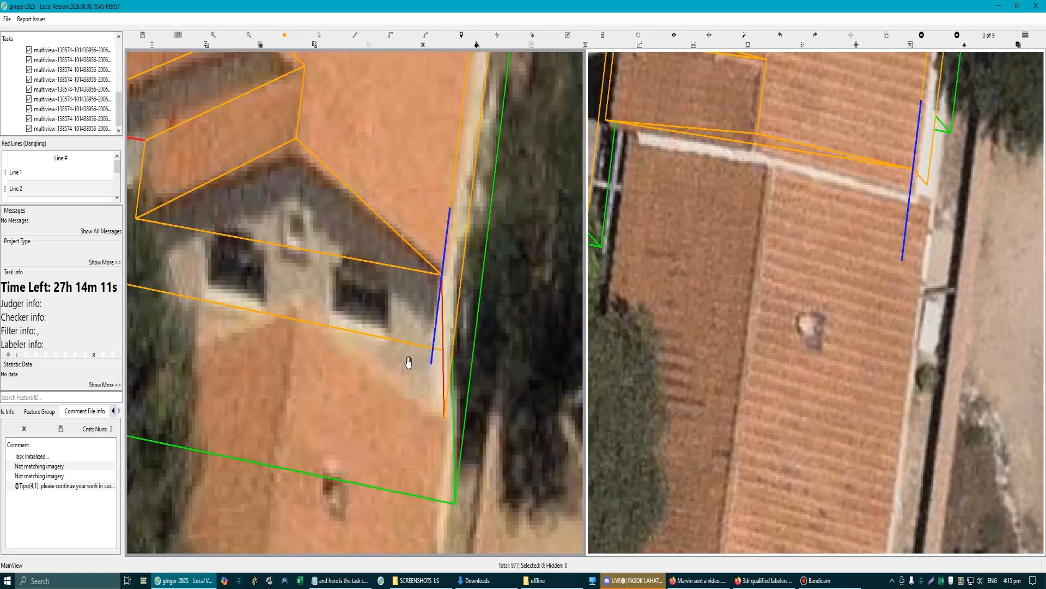
{"action": "scroll", "coordinate": [381, 365], "scroll_direction": "down", "scroll_amount": 2}
{"action": "scroll", "coordinate": [360, 362], "scroll_direction": "up", "scroll_amount": 1}
{"action": "left_click_drag", "start_coordinate": [356, 361], "coordinate": [352, 361]}
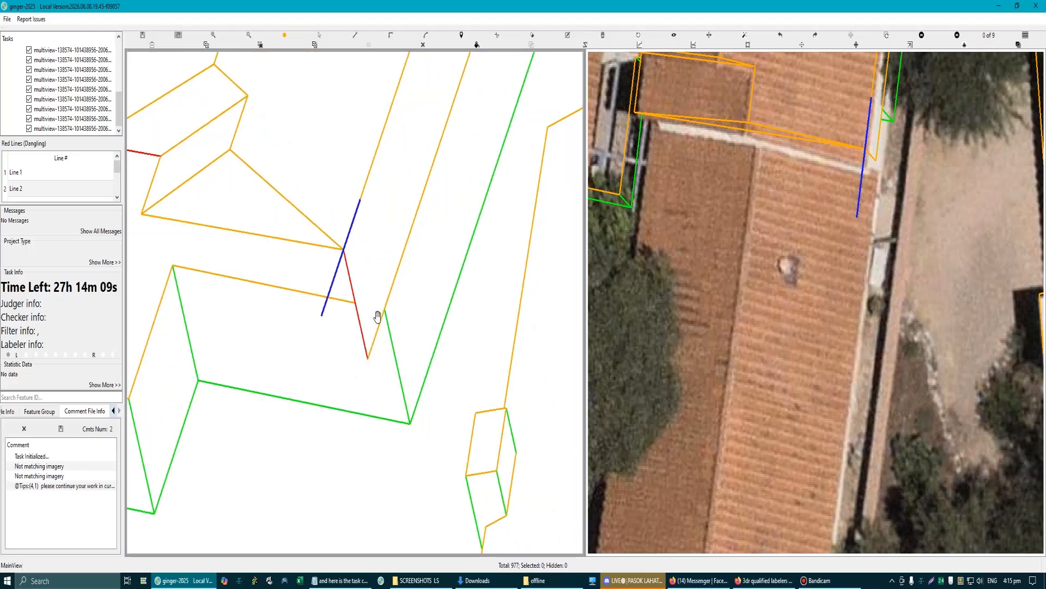
{"action": "scroll", "coordinate": [327, 319], "scroll_direction": "down", "scroll_amount": 3}
{"action": "scroll", "coordinate": [325, 302], "scroll_direction": "up", "scroll_amount": 2}
{"action": "left_click", "coordinate": [324, 288]}
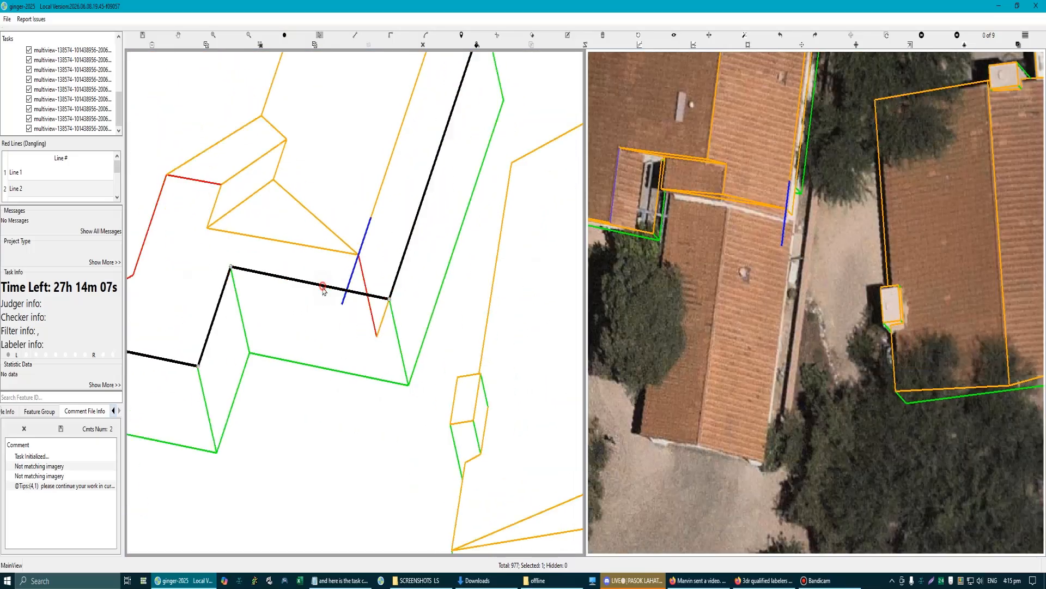
{"action": "left_click_drag", "start_coordinate": [323, 288], "coordinate": [331, 332]}
{"action": "scroll", "coordinate": [330, 325], "scroll_direction": "up", "scroll_amount": 3}
{"action": "scroll", "coordinate": [338, 297], "scroll_direction": "down", "scroll_amount": 5}
{"action": "key", "text": "Escape"}
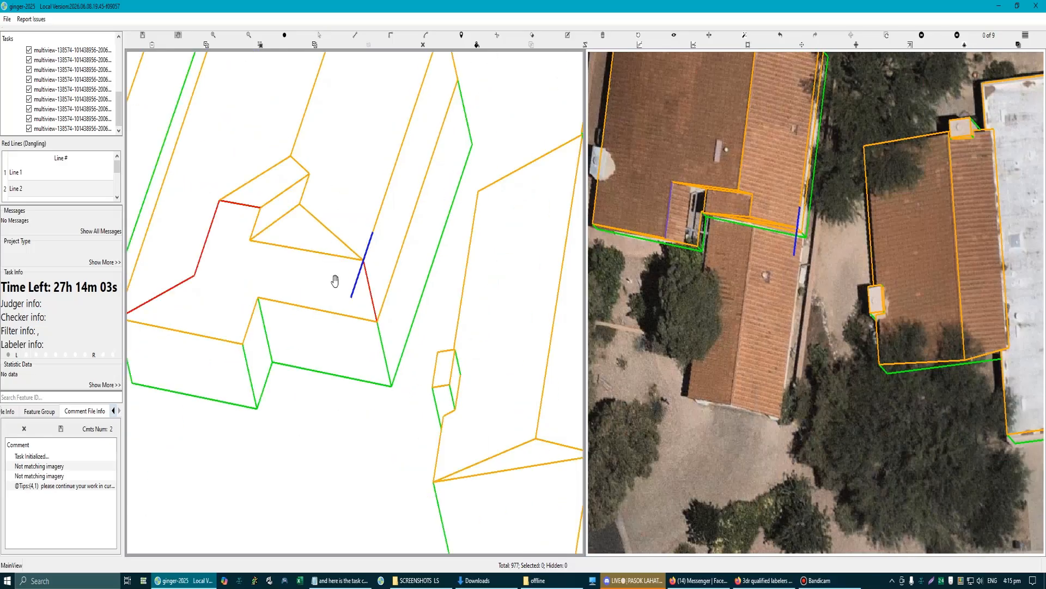
{"action": "left_click_drag", "start_coordinate": [334, 281], "coordinate": [304, 253]}
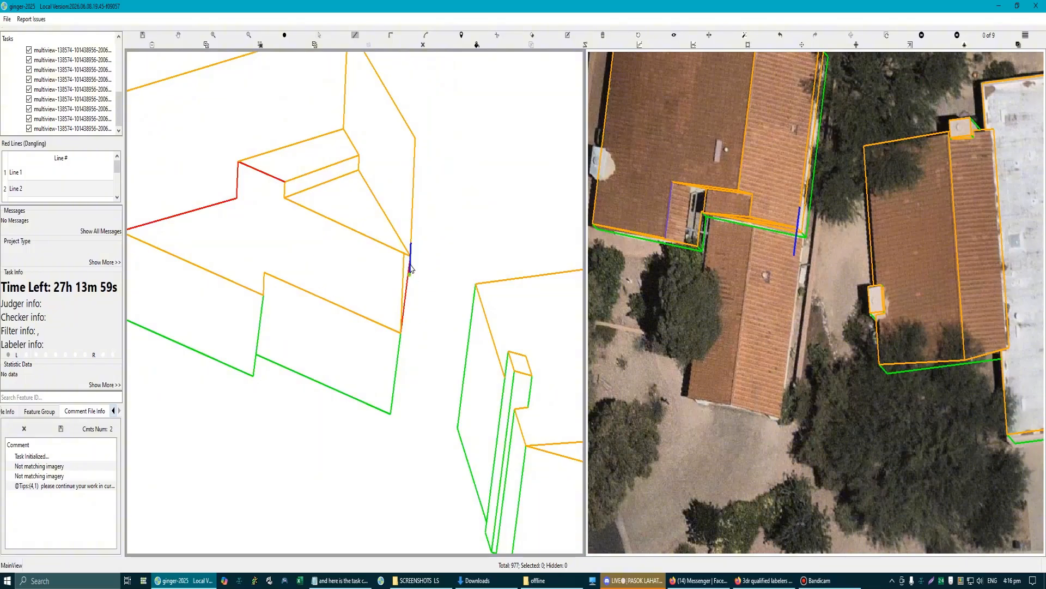
{"action": "left_click_drag", "start_coordinate": [349, 280], "coordinate": [348, 278]}
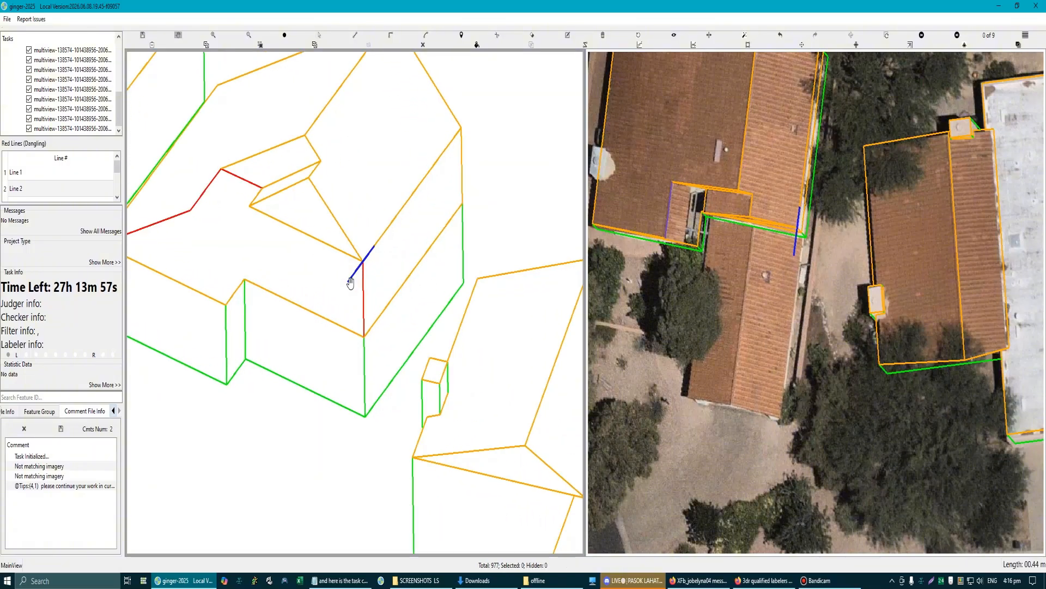
{"action": "left_click", "coordinate": [362, 337]}
{"action": "left_click", "coordinate": [362, 262]}
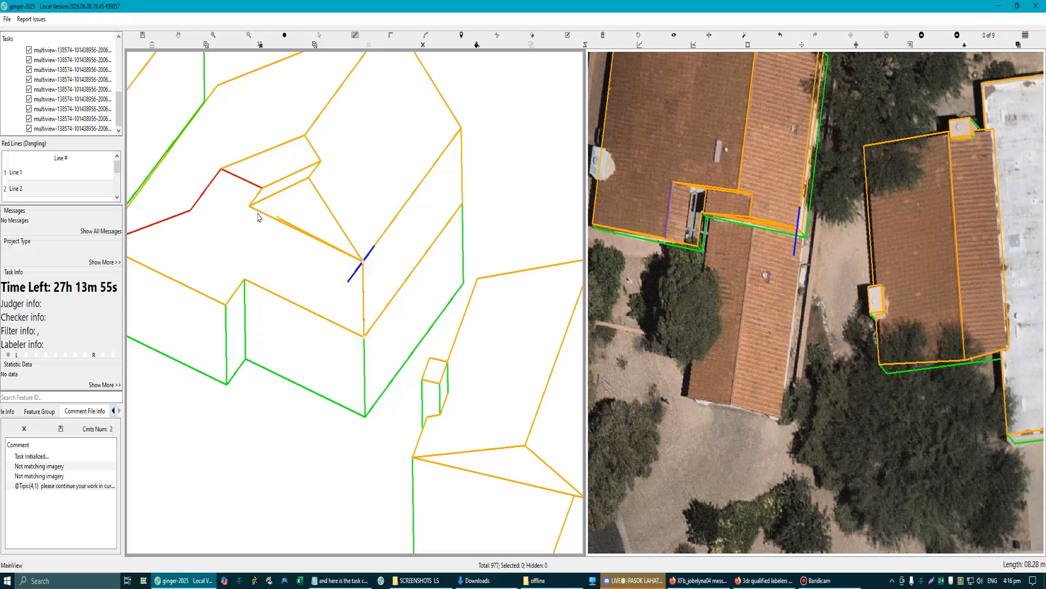
{"action": "left_click", "coordinate": [249, 207]}
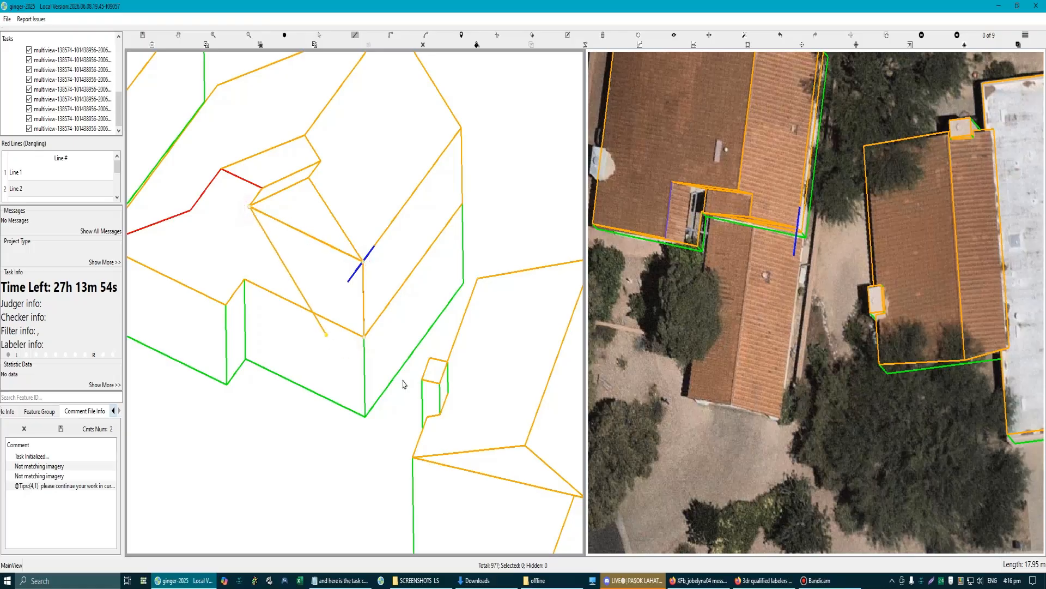
{"action": "left_click", "coordinate": [364, 364]}
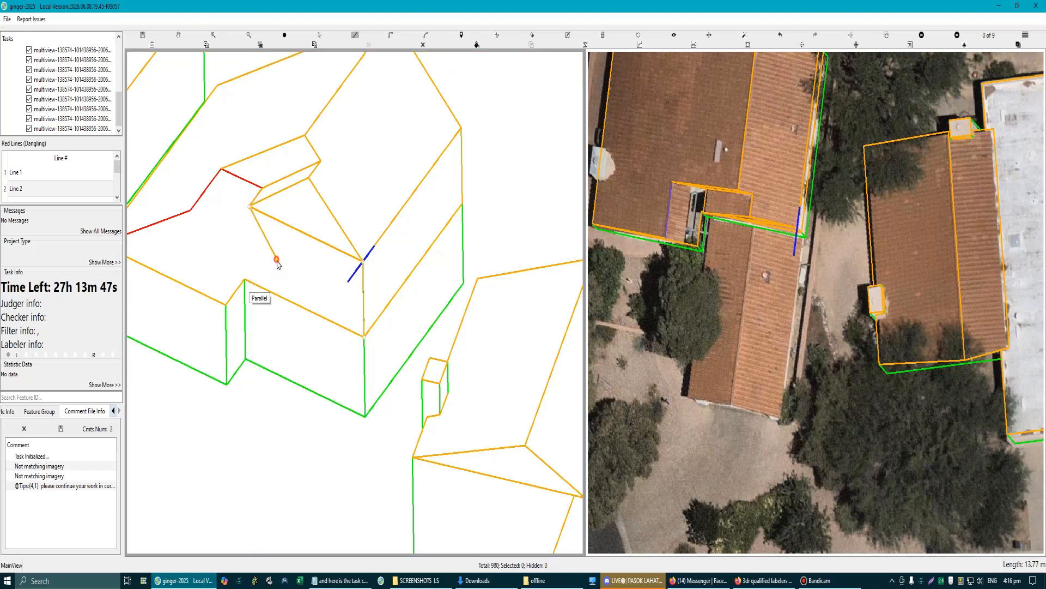
{"action": "left_click_drag", "start_coordinate": [273, 259], "coordinate": [308, 267]}
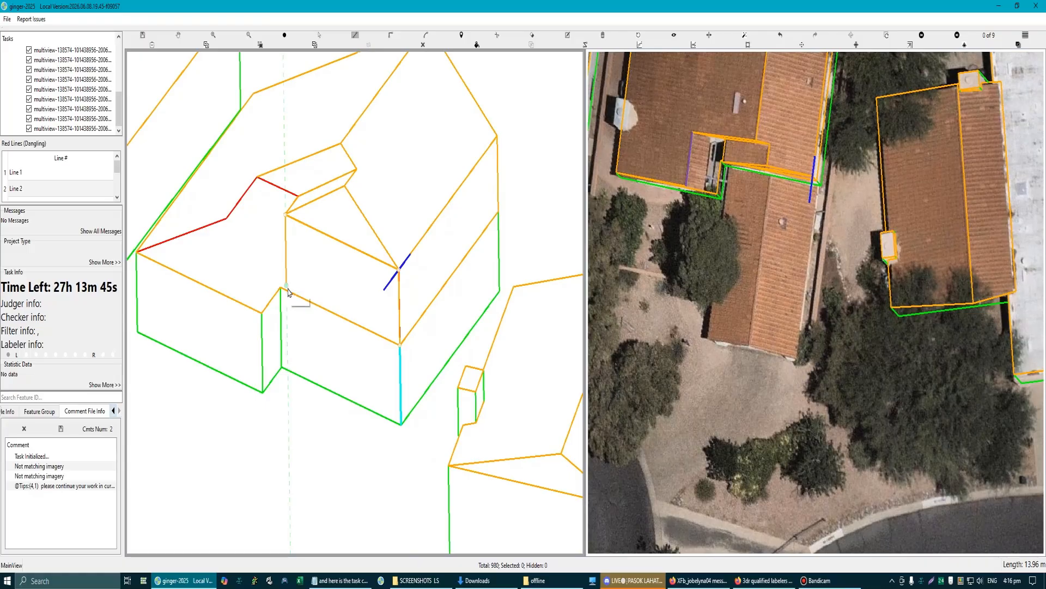
{"action": "scroll", "coordinate": [327, 292], "scroll_direction": "down", "scroll_amount": 3}
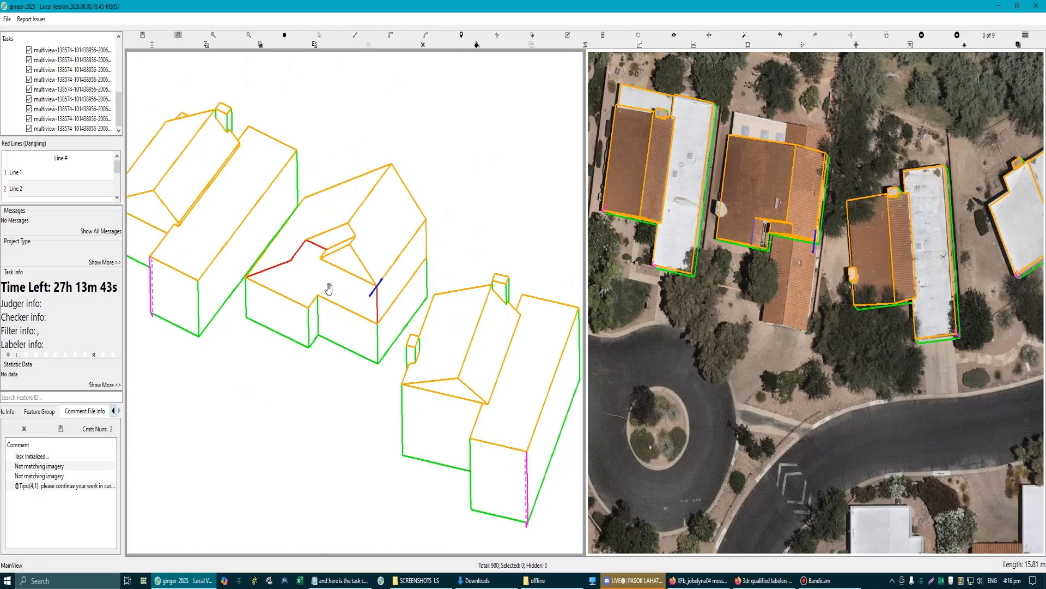
Step: Split the front eave edge near the gable's inner corner and shift its short inner segment back toward the roof recess, forming a notch
{"action": "scroll", "coordinate": [347, 305], "scroll_direction": "up", "scroll_amount": 3}
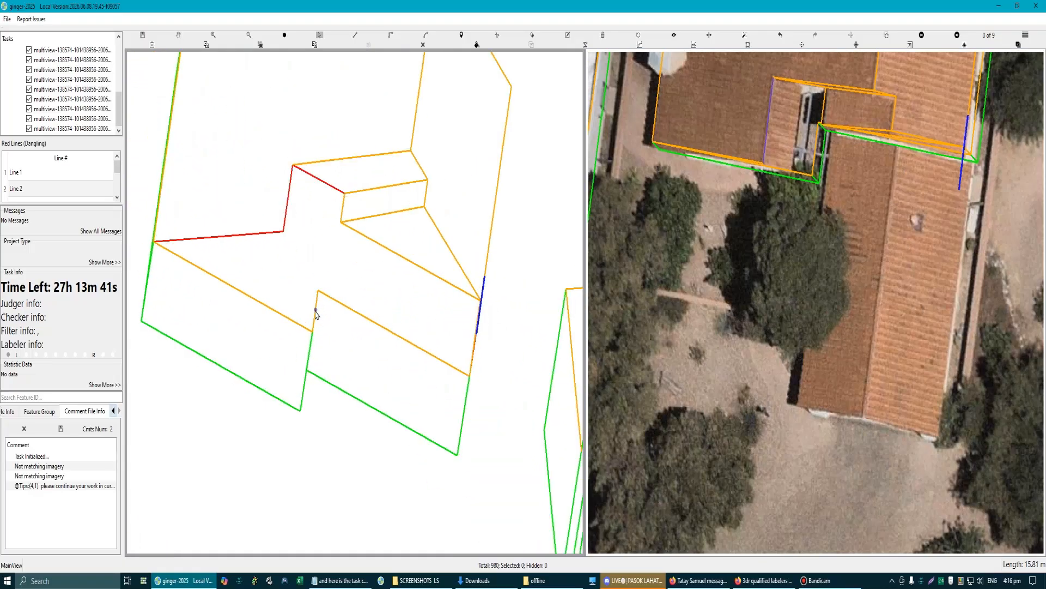
{"action": "scroll", "coordinate": [346, 285], "scroll_direction": "down", "scroll_amount": 3}
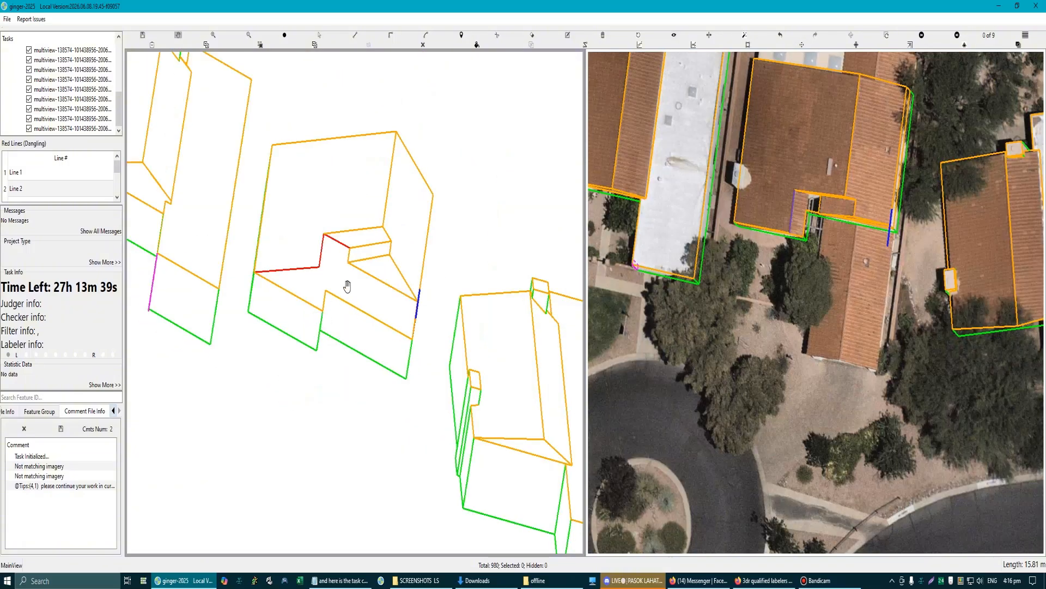
{"action": "scroll", "coordinate": [362, 287], "scroll_direction": "up", "scroll_amount": 3}
{"action": "left_click_drag", "start_coordinate": [362, 288], "coordinate": [341, 261]}
{"action": "scroll", "coordinate": [326, 271], "scroll_direction": "down", "scroll_amount": 3}
{"action": "scroll", "coordinate": [326, 271], "scroll_direction": "up", "scroll_amount": 4}
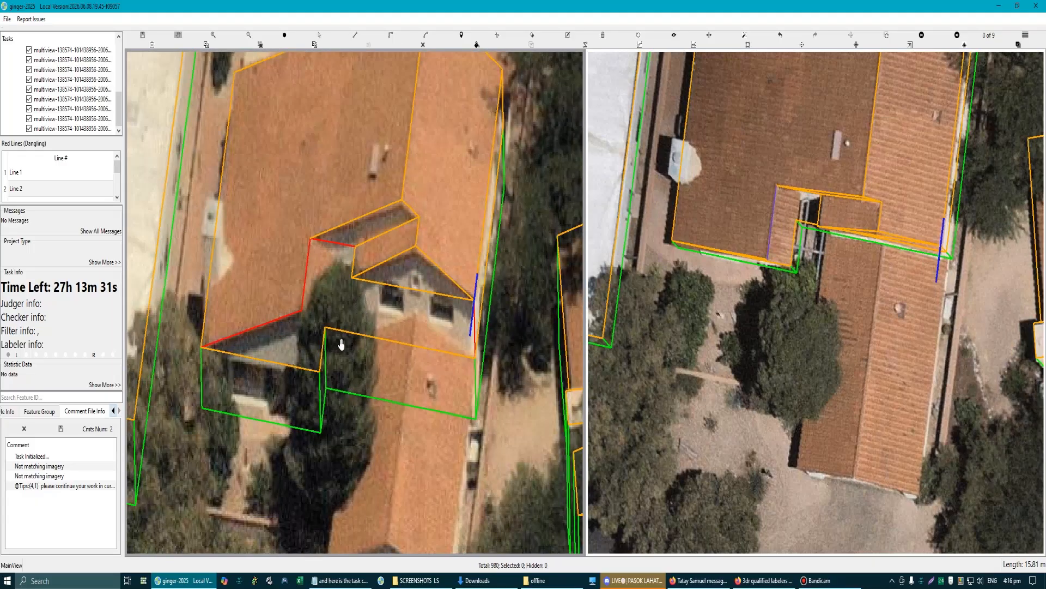
{"action": "scroll", "coordinate": [826, 221], "scroll_direction": "up", "scroll_amount": 3}
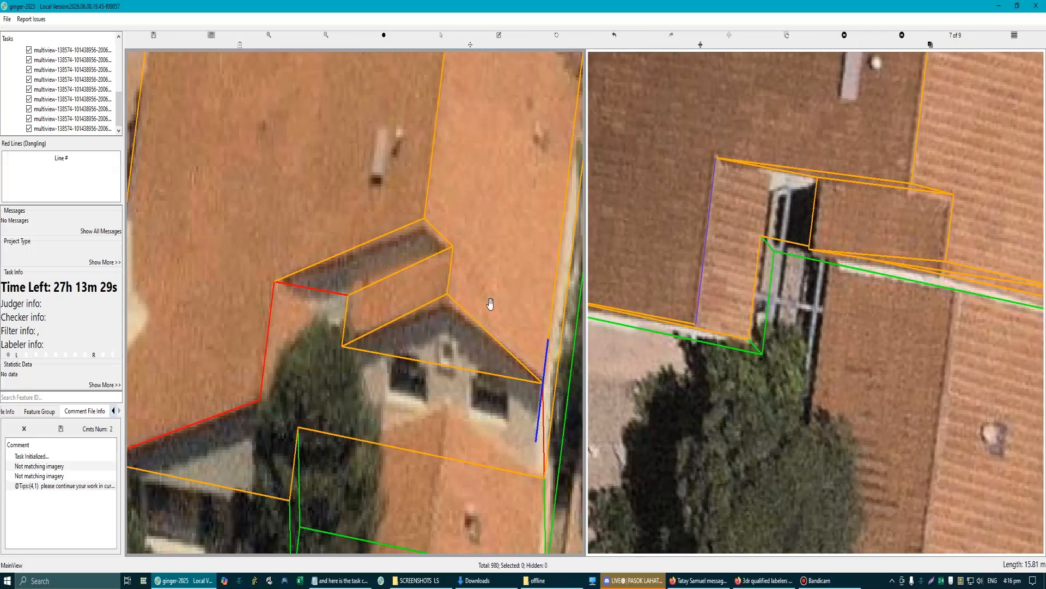
{"action": "scroll", "coordinate": [377, 318], "scroll_direction": "down", "scroll_amount": 3}
{"action": "scroll", "coordinate": [349, 376], "scroll_direction": "up", "scroll_amount": 3}
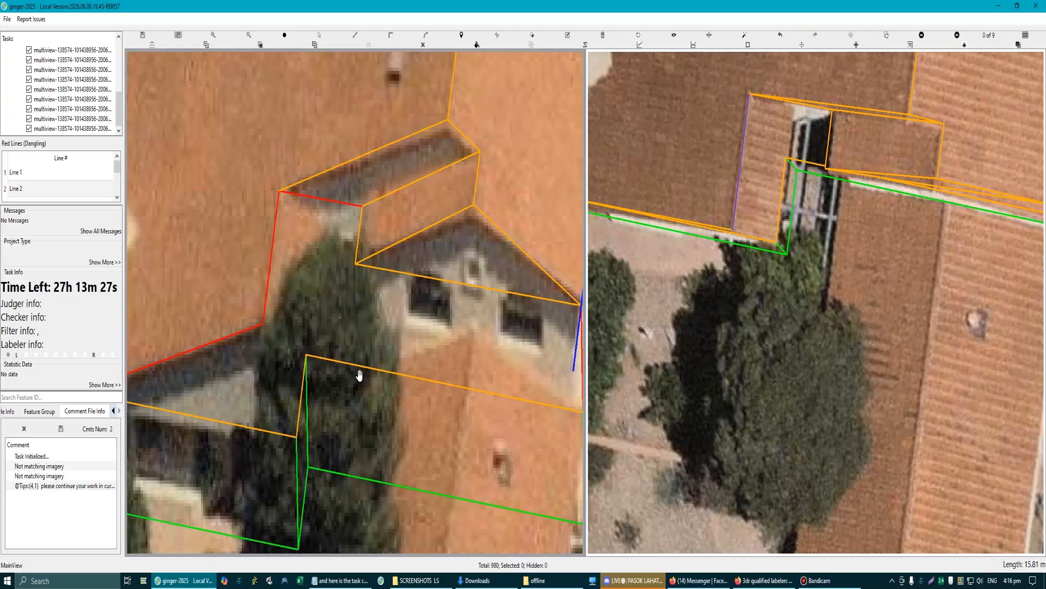
{"action": "left_click", "coordinate": [349, 368]}
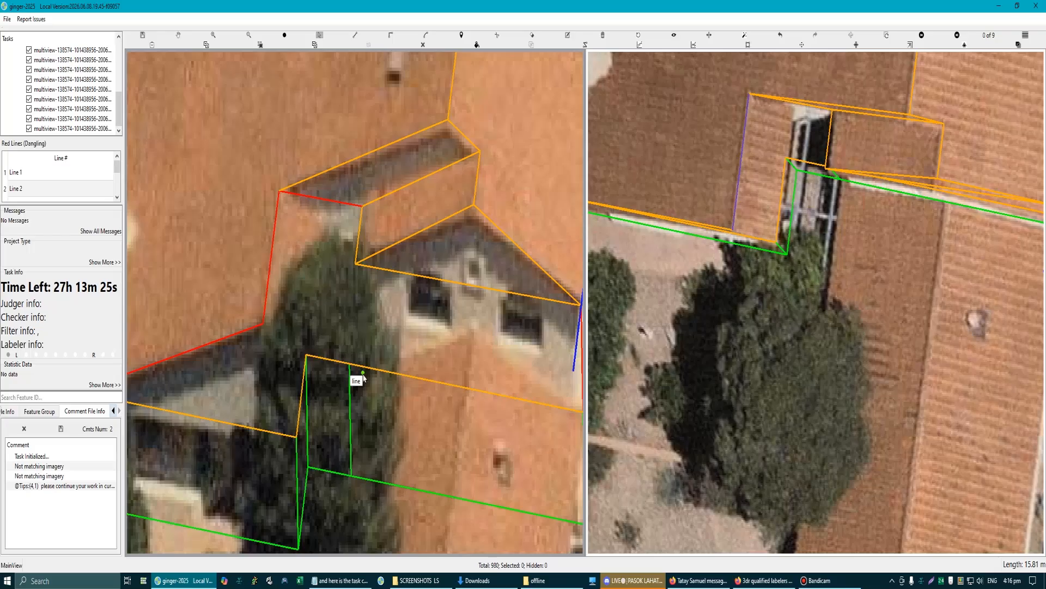
{"action": "left_click_drag", "start_coordinate": [332, 361], "coordinate": [340, 284]}
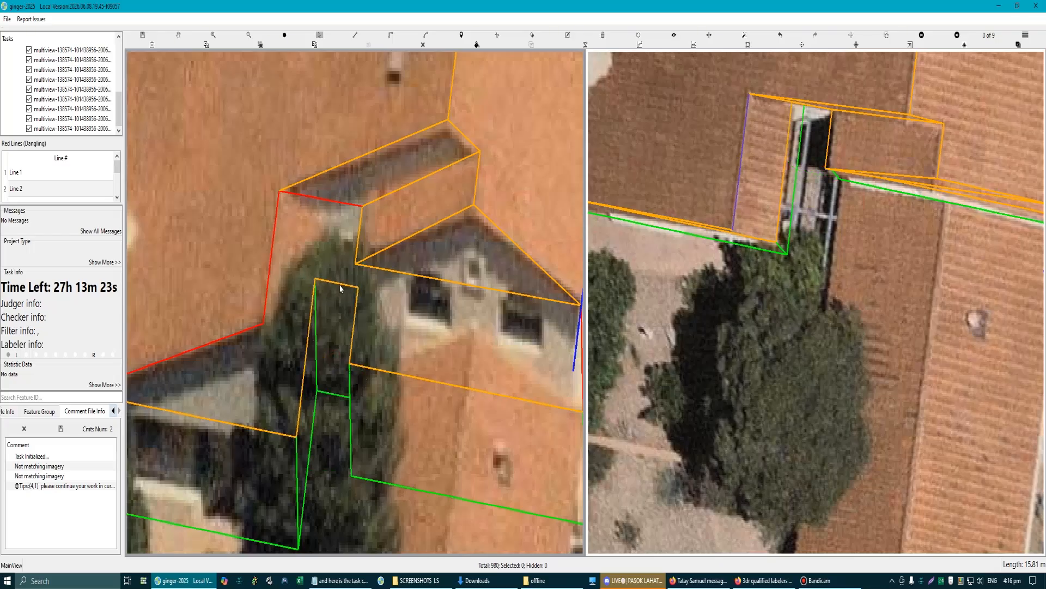
Step: Try to draw a four-sided wall surface between the base of the front gable and the eave edge below it
{"action": "scroll", "coordinate": [364, 296], "scroll_direction": "down", "scroll_amount": 3}
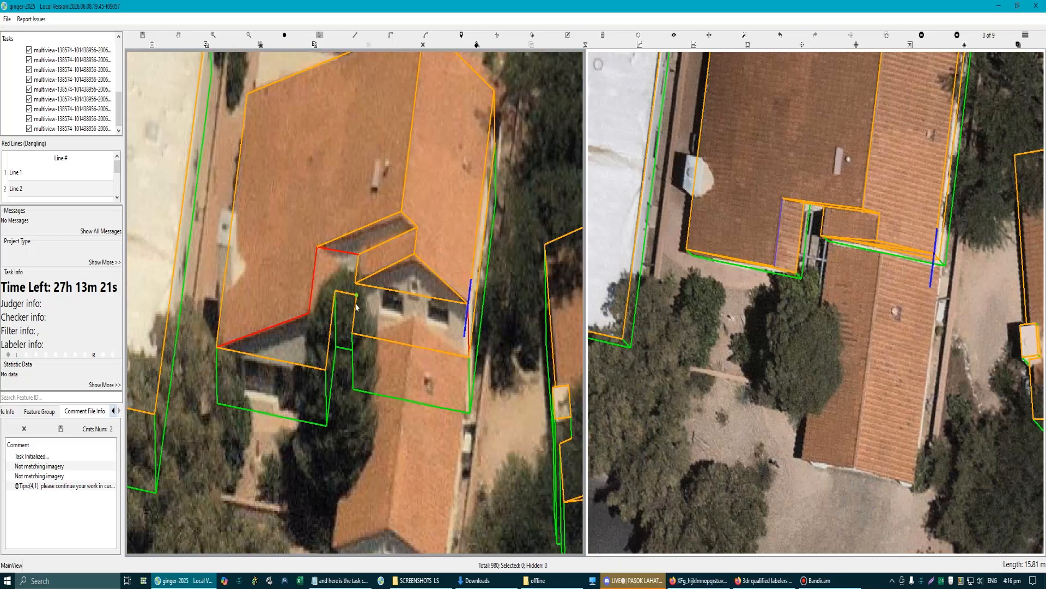
{"action": "left_click", "coordinate": [356, 295]}
{"action": "scroll", "coordinate": [364, 334], "scroll_direction": "down", "scroll_amount": 5}
{"action": "scroll", "coordinate": [368, 308], "scroll_direction": "up", "scroll_amount": 5}
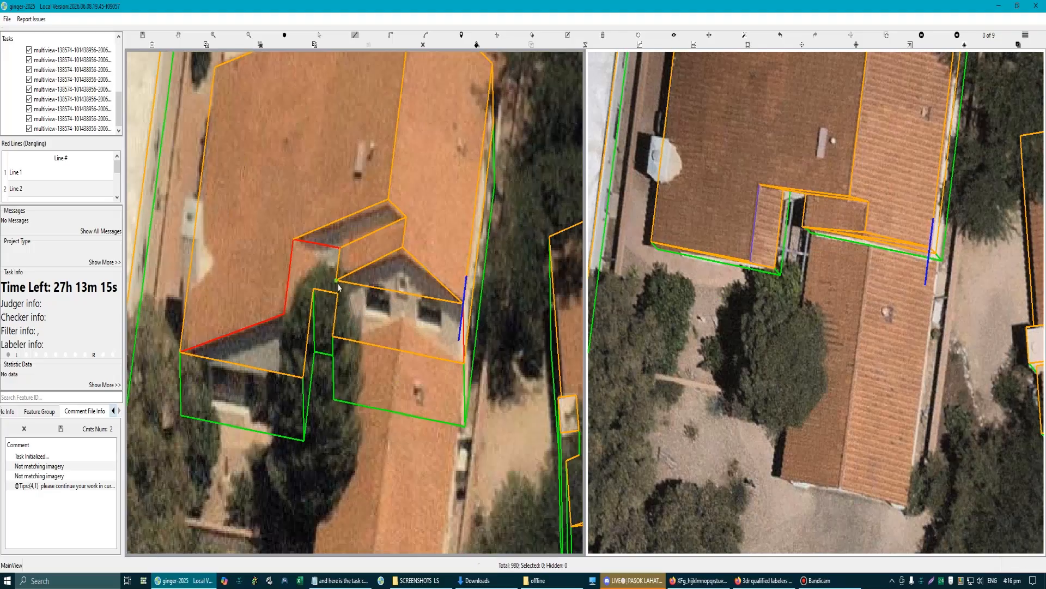
{"action": "left_click", "coordinate": [336, 282]}
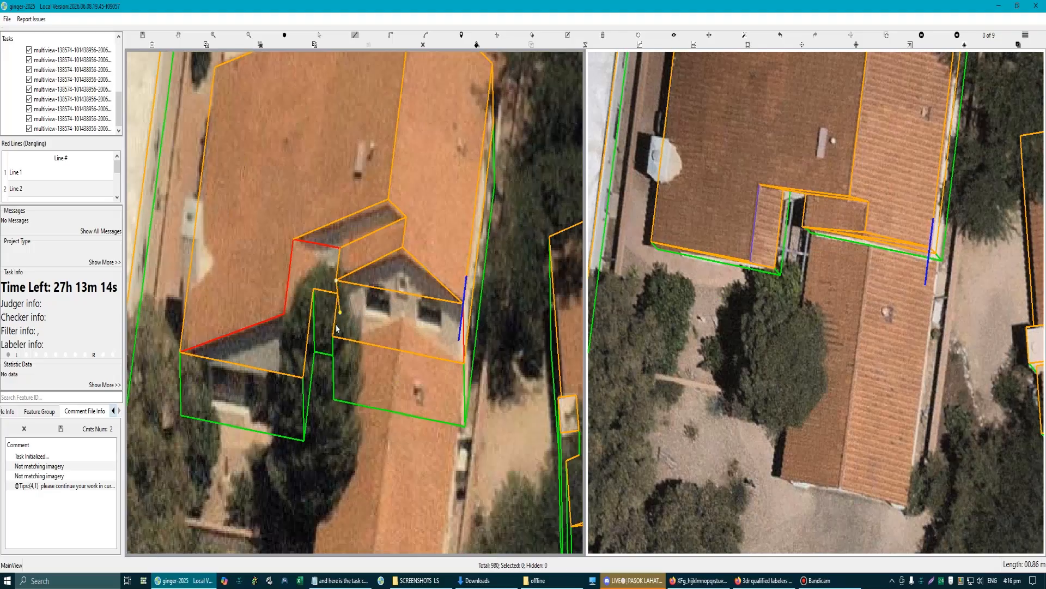
{"action": "left_click", "coordinate": [464, 362]}
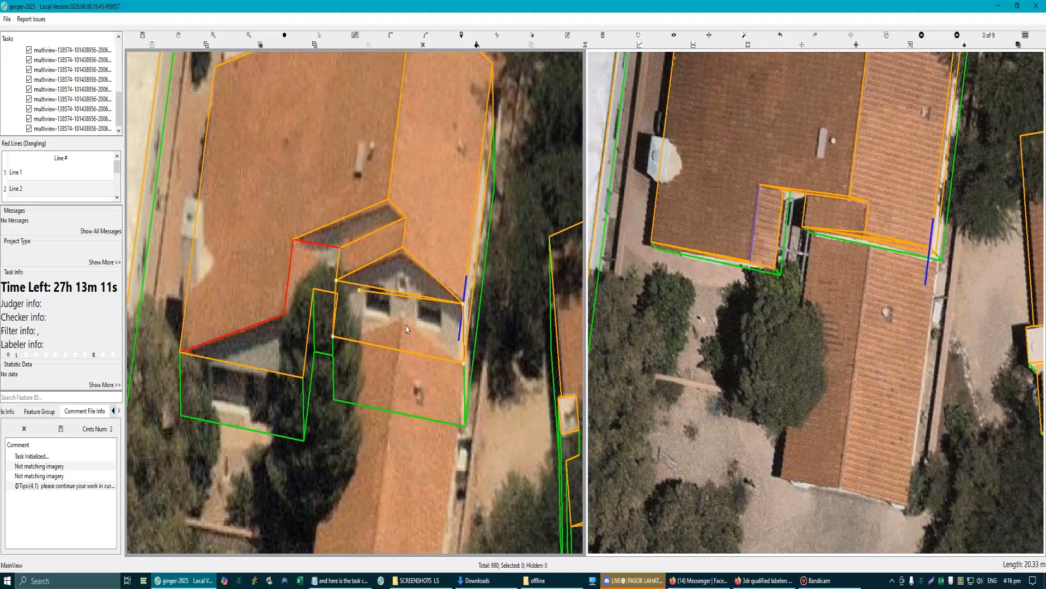
{"action": "right_click", "coordinate": [375, 293]}
{"action": "key", "text": "space"}
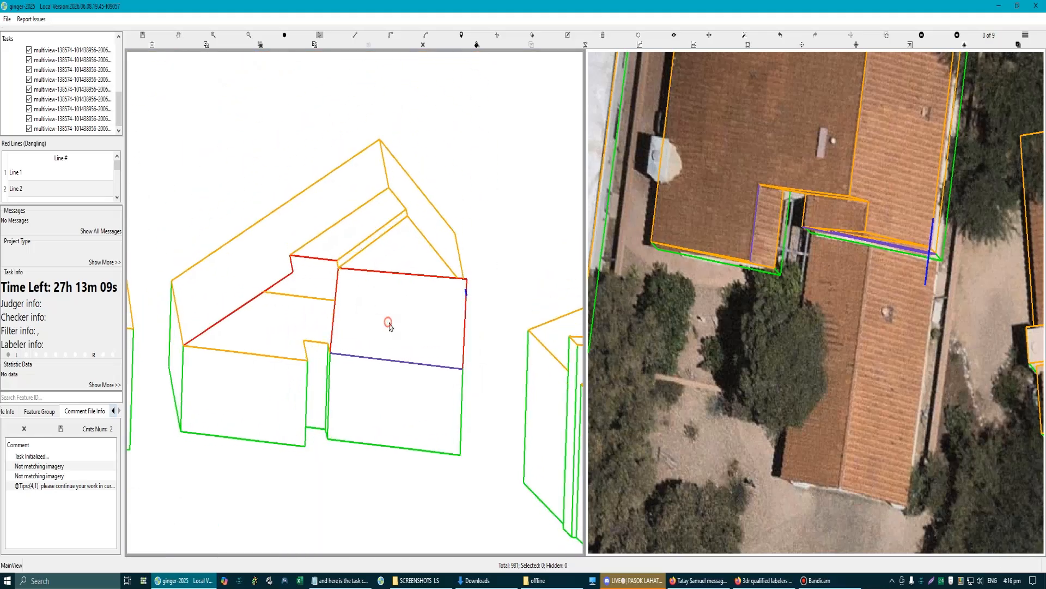
Step: Select the new wall surface below the gable, inspect it from several angles and remove it
{"action": "left_click", "coordinate": [389, 325]}
{"action": "key", "text": "space"}
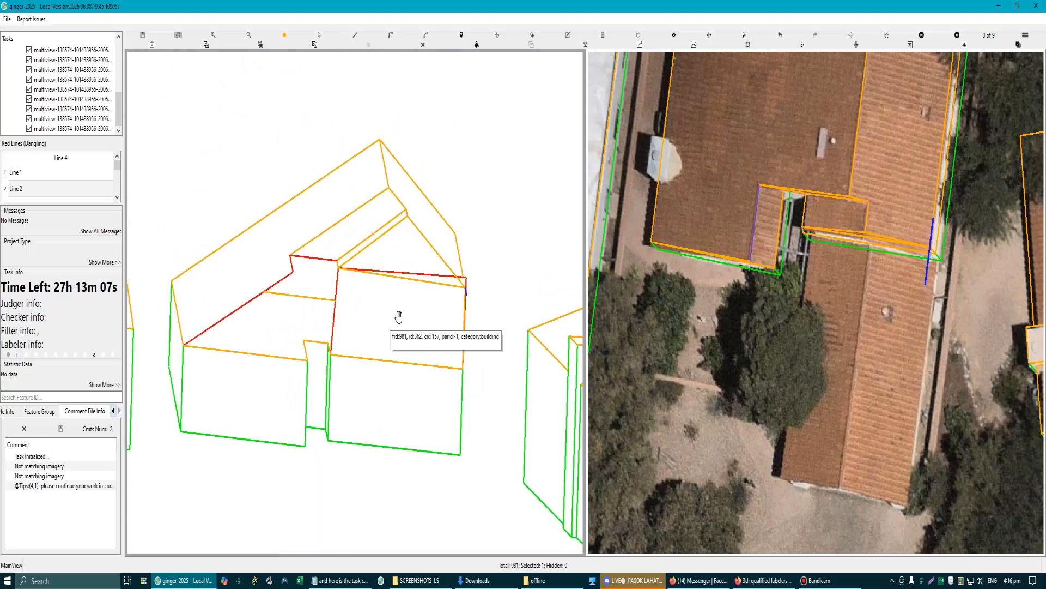
{"action": "left_click_drag", "start_coordinate": [400, 315], "coordinate": [380, 315]}
{"action": "scroll", "coordinate": [381, 315], "scroll_direction": "down", "scroll_amount": 2}
{"action": "scroll", "coordinate": [453, 287], "scroll_direction": "up", "scroll_amount": 2}
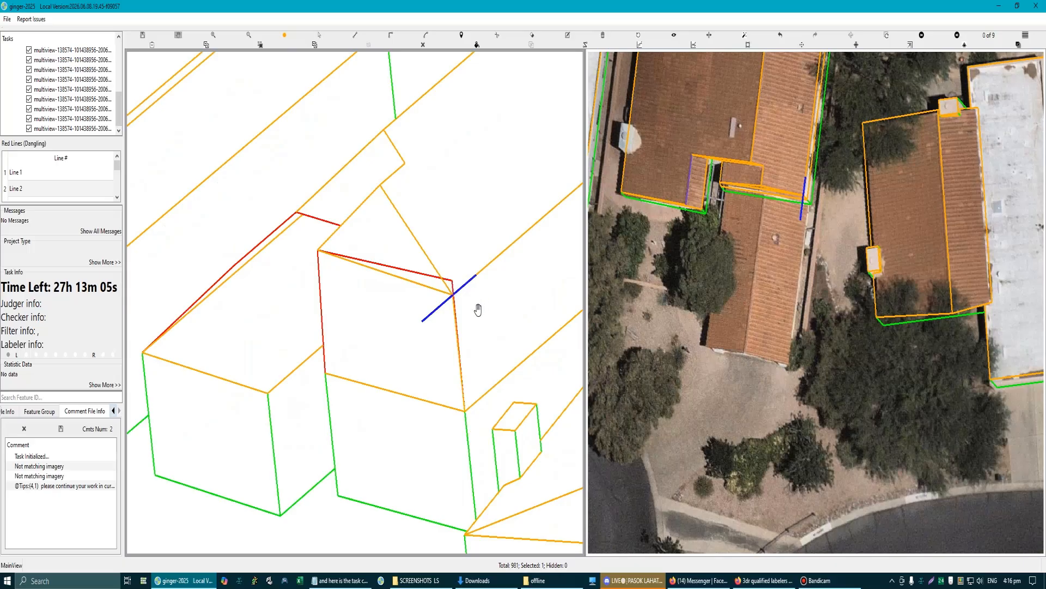
{"action": "scroll", "coordinate": [427, 345], "scroll_direction": "down", "scroll_amount": 2}
{"action": "scroll", "coordinate": [430, 309], "scroll_direction": "up", "scroll_amount": 3}
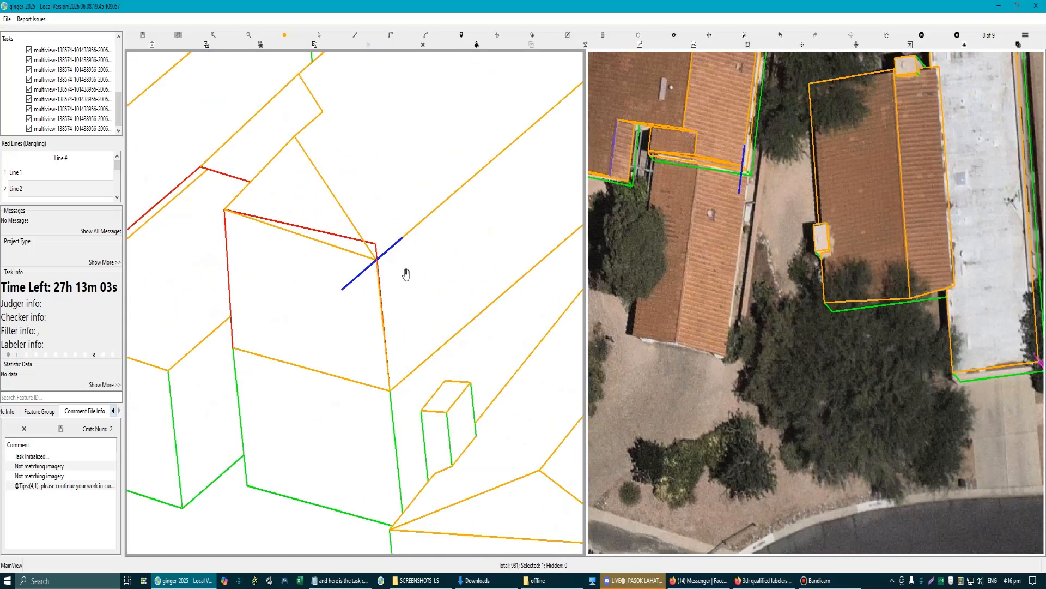
{"action": "scroll", "coordinate": [406, 274], "scroll_direction": "down", "scroll_amount": 2}
{"action": "scroll", "coordinate": [342, 314], "scroll_direction": "up", "scroll_amount": 3}
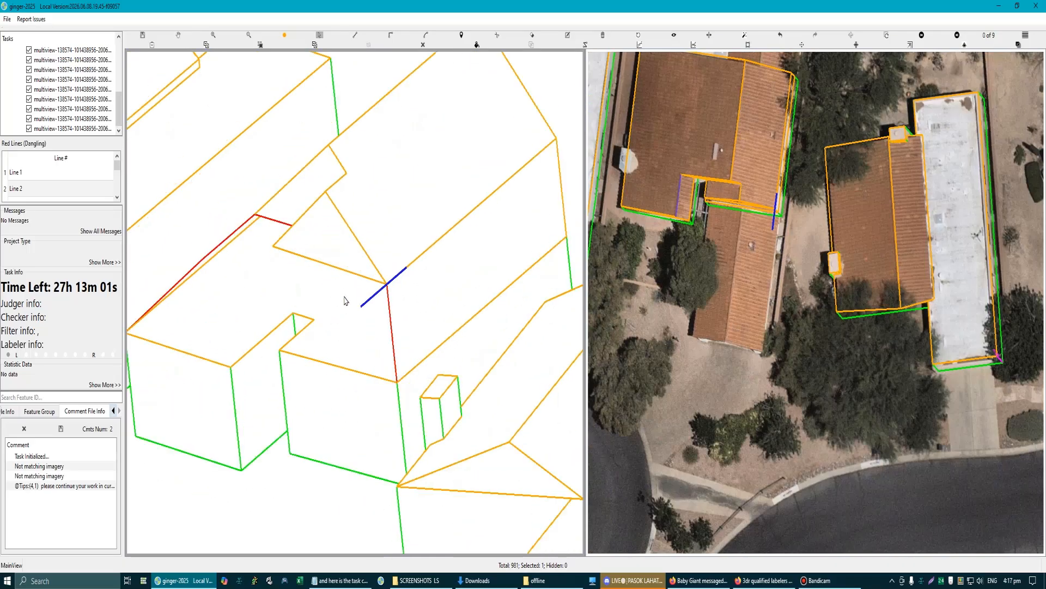
Step: Draw a line upward from the front wing's roof corner beside the notch, parallel to the vertical wall edge below it
{"action": "mouse_move", "coordinate": [345, 301]}
{"action": "left_mouse_down"}
{"action": "mouse_move", "coordinate": [327, 287]}
{"action": "mouse_move", "coordinate": [329, 300]}
{"action": "left_mouse_up"}
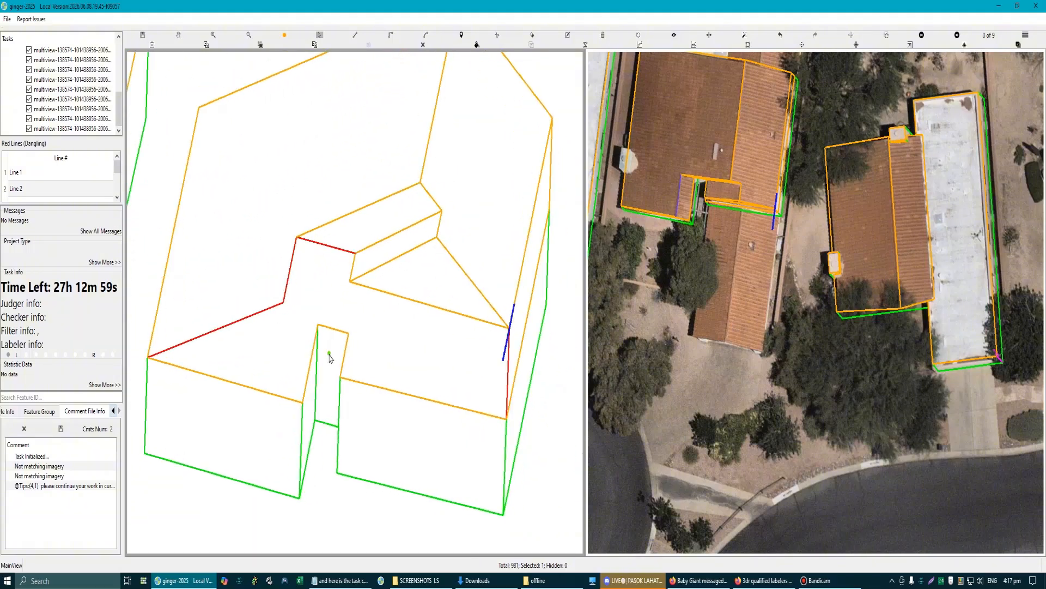
{"action": "left_click", "coordinate": [303, 431]}
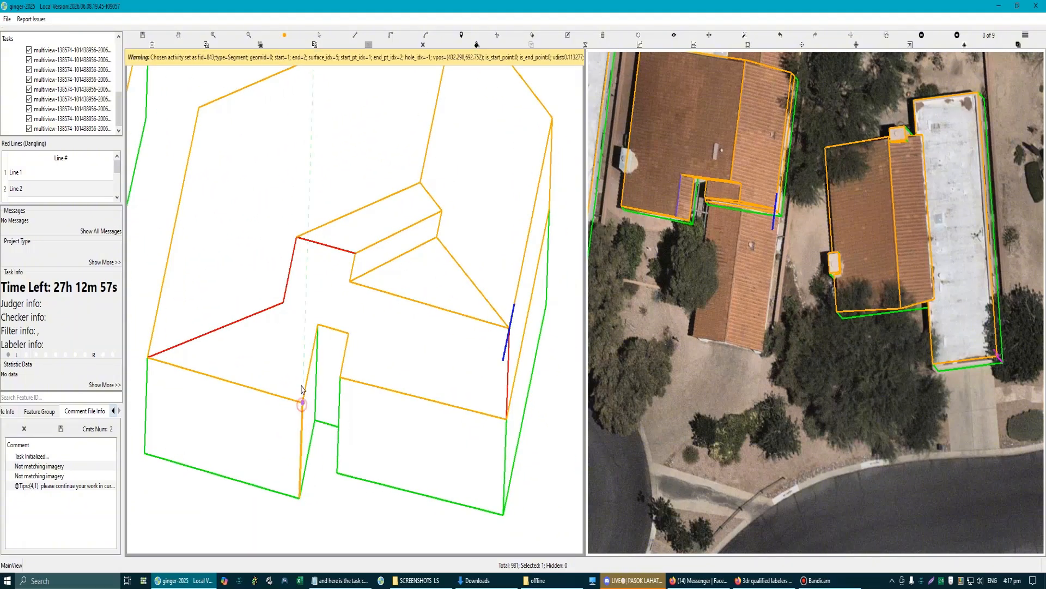
{"action": "left_click", "coordinate": [304, 274]}
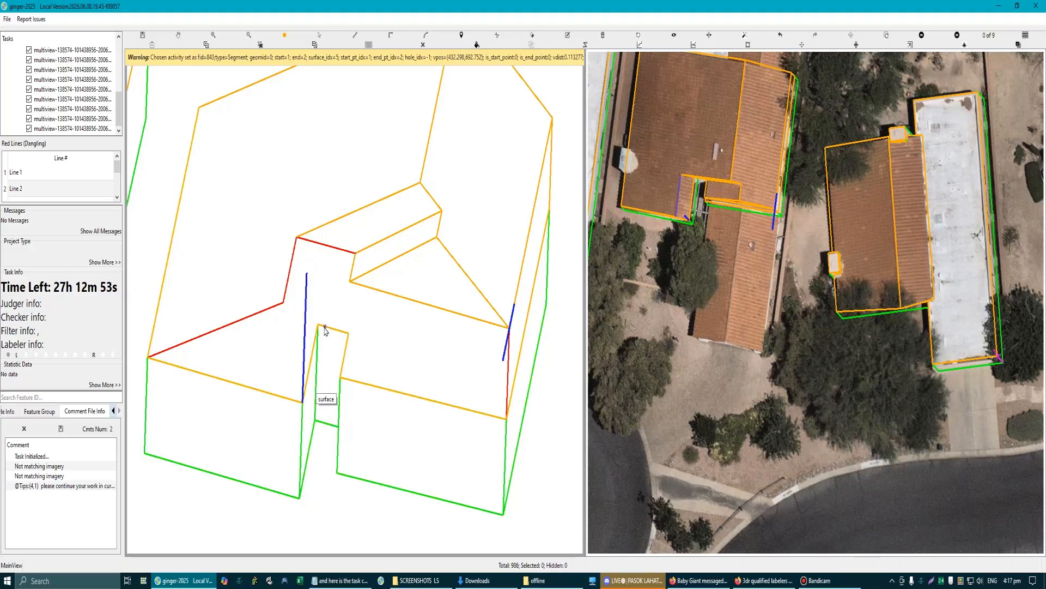
Step: Draw a line from the notch's inner roof corner up toward the red roof edge, parallel to the vertical wall edge beneath
{"action": "scroll", "coordinate": [321, 347], "scroll_direction": "up", "scroll_amount": 2}
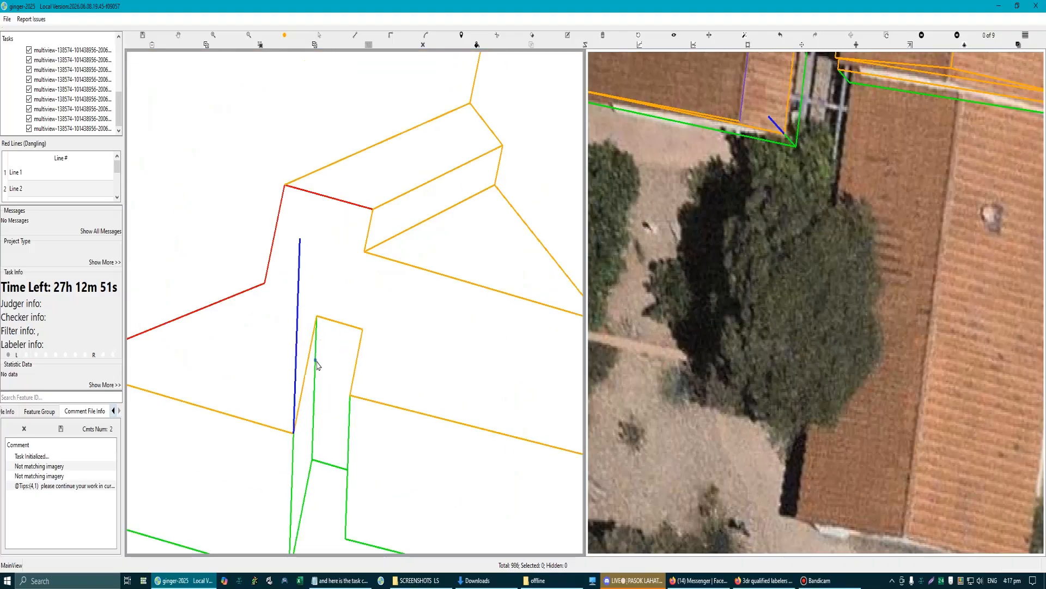
{"action": "key", "text": "p"}
{"action": "left_click", "coordinate": [317, 316]}
{"action": "scroll", "coordinate": [319, 312], "scroll_direction": "down", "scroll_amount": 2}
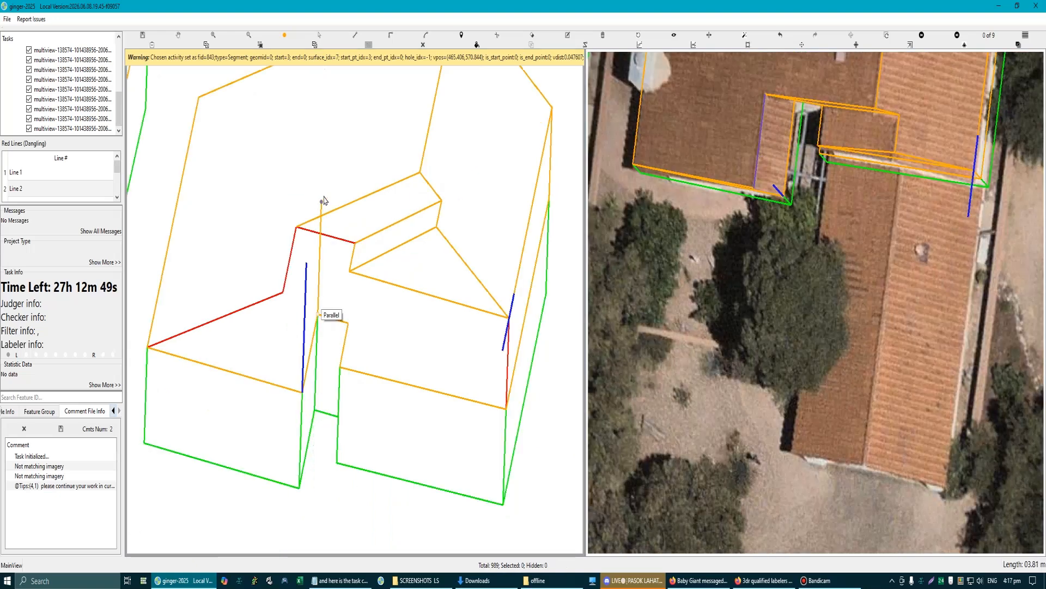
{"action": "left_click", "coordinate": [322, 200]}
{"action": "key", "text": "l"}
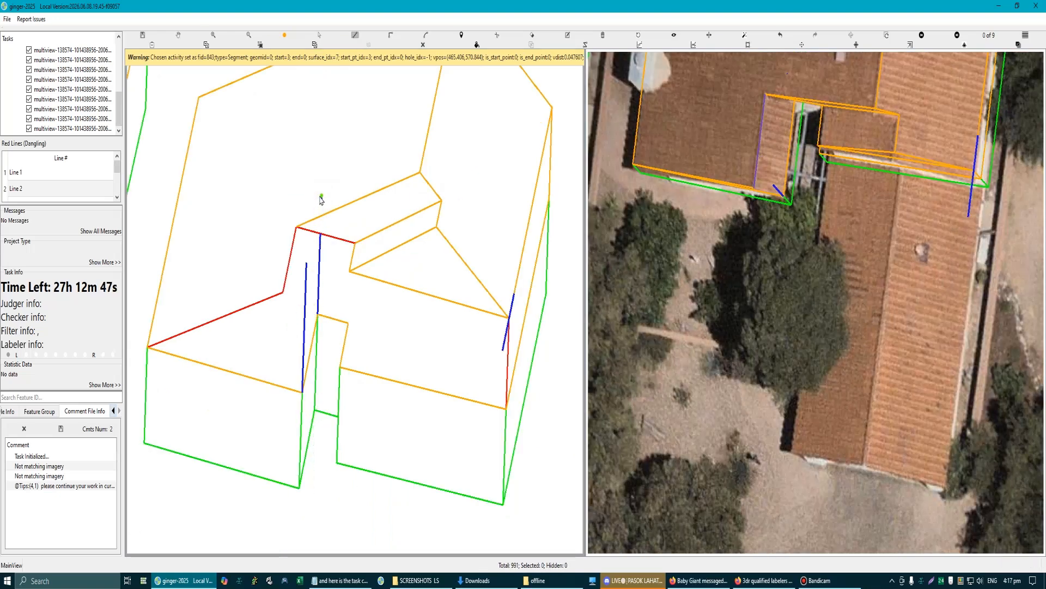
Step: Draw a four-sided surface between the two vertical guide lines beside the notch, closing it along the eave edge below
{"action": "left_click", "coordinate": [321, 197]}
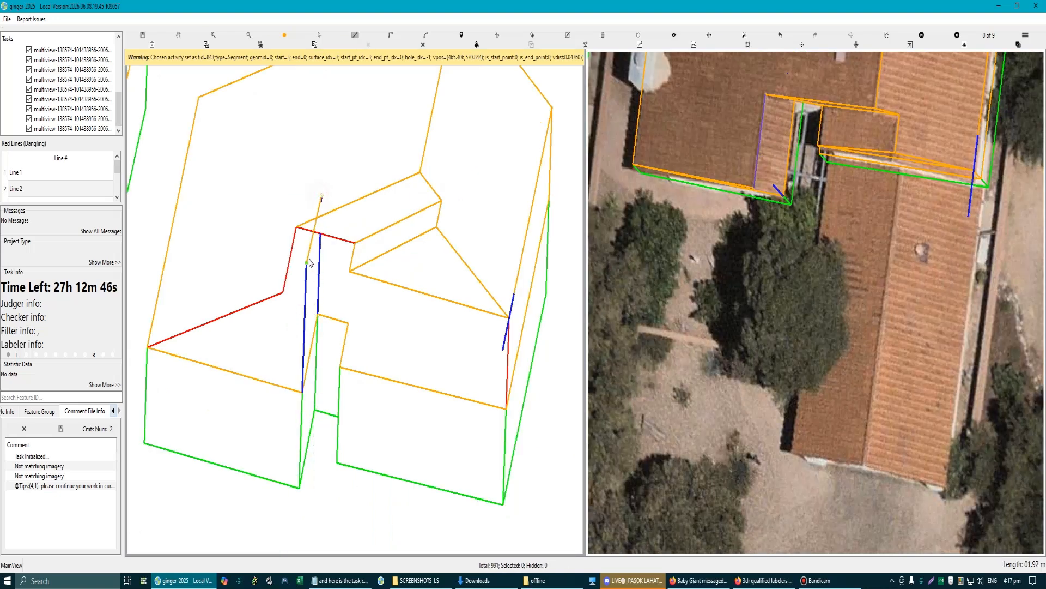
{"action": "left_click", "coordinate": [318, 319]}
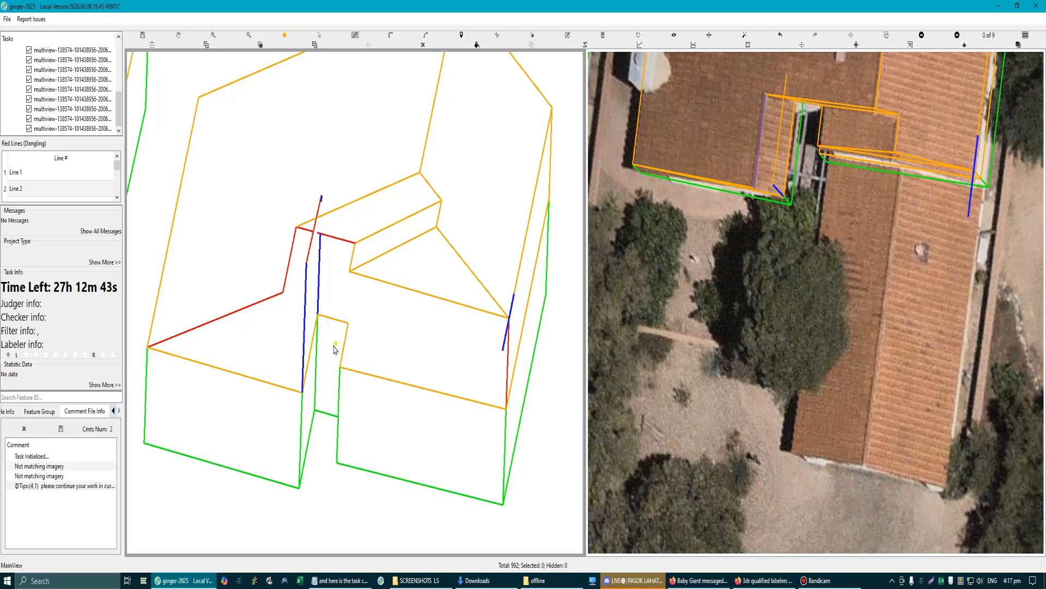
{"action": "scroll", "coordinate": [335, 349], "scroll_direction": "down", "scroll_amount": 2}
{"action": "scroll", "coordinate": [336, 325], "scroll_direction": "up", "scroll_amount": 5}
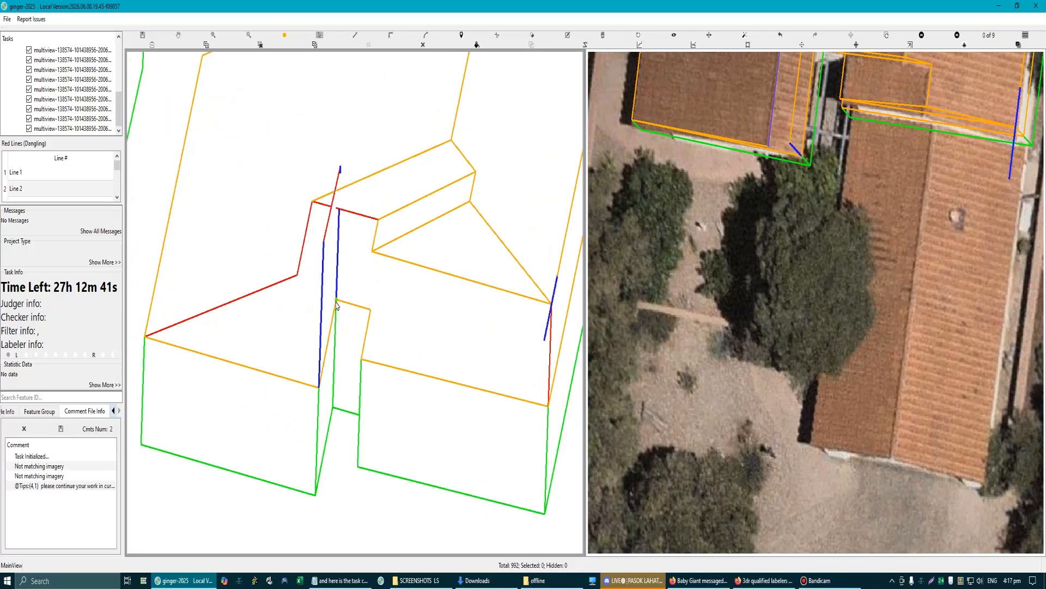
{"action": "scroll", "coordinate": [246, 262], "scroll_direction": "up", "scroll_amount": 2}
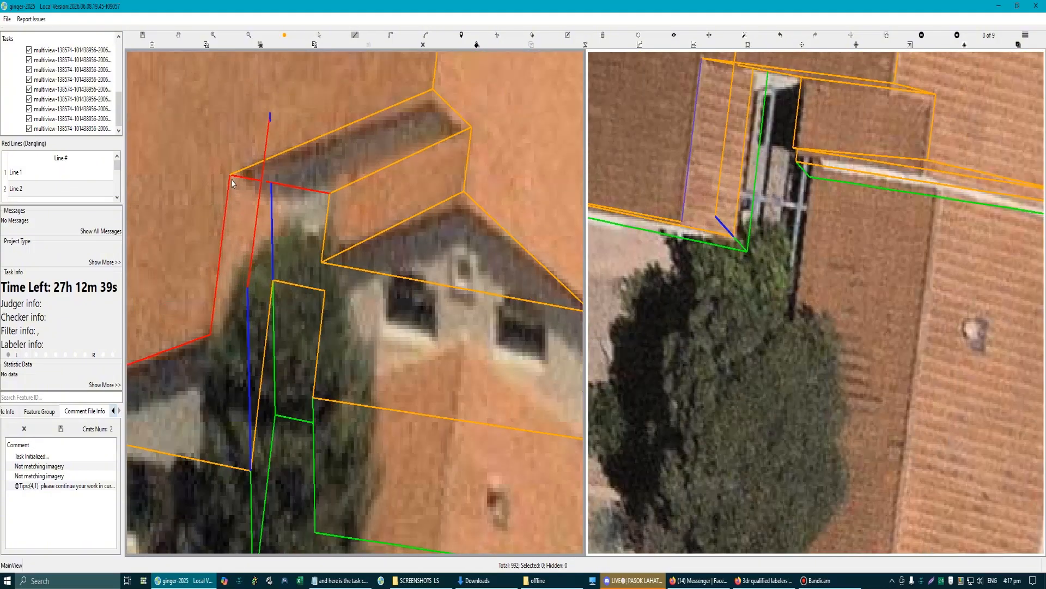
{"action": "left_click", "coordinate": [231, 175]}
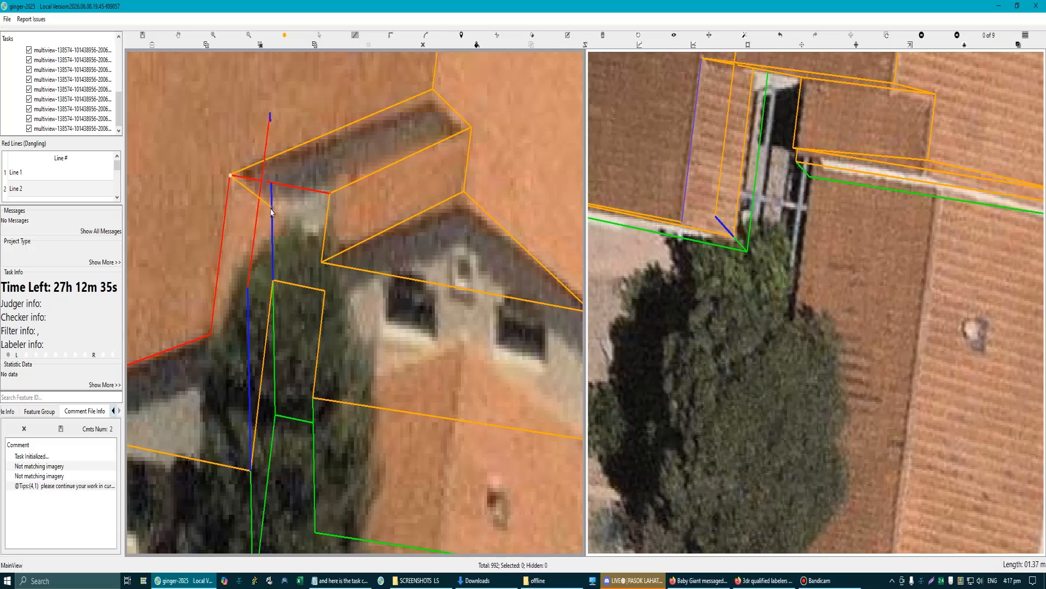
{"action": "key", "text": "Escape"}
{"action": "scroll", "coordinate": [270, 265], "scroll_direction": "down", "scroll_amount": 3}
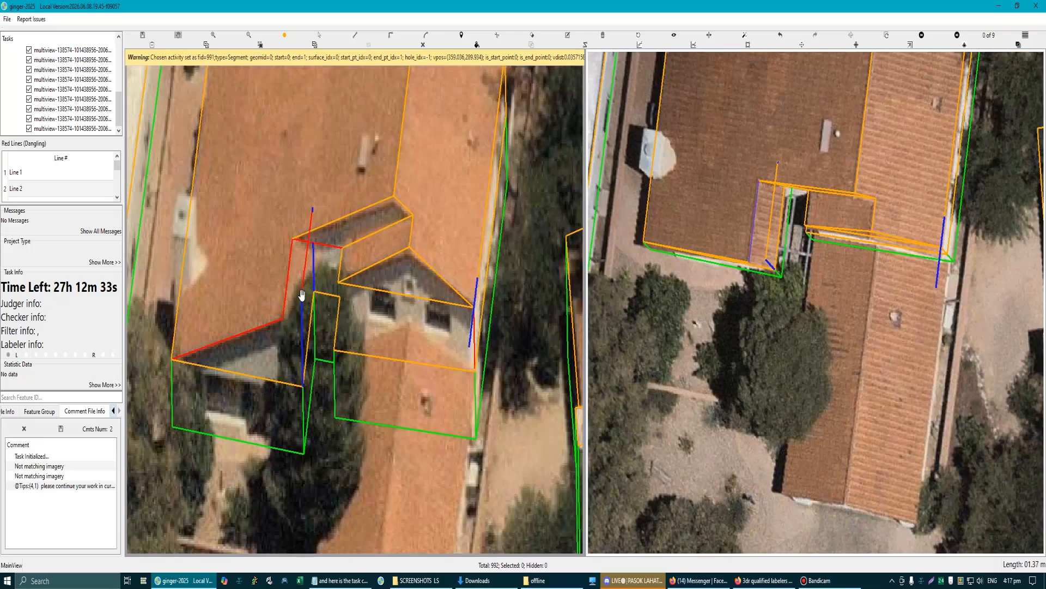
Step: Draw the front wing's gable wall surface from its peak to the nearer vertical guide line, down to the eave corner and along the eave
{"action": "scroll", "coordinate": [329, 352], "scroll_direction": "up", "scroll_amount": 2}
{"action": "left_click", "coordinate": [259, 302]}
{"action": "scroll", "coordinate": [262, 316], "scroll_direction": "down", "scroll_amount": 3}
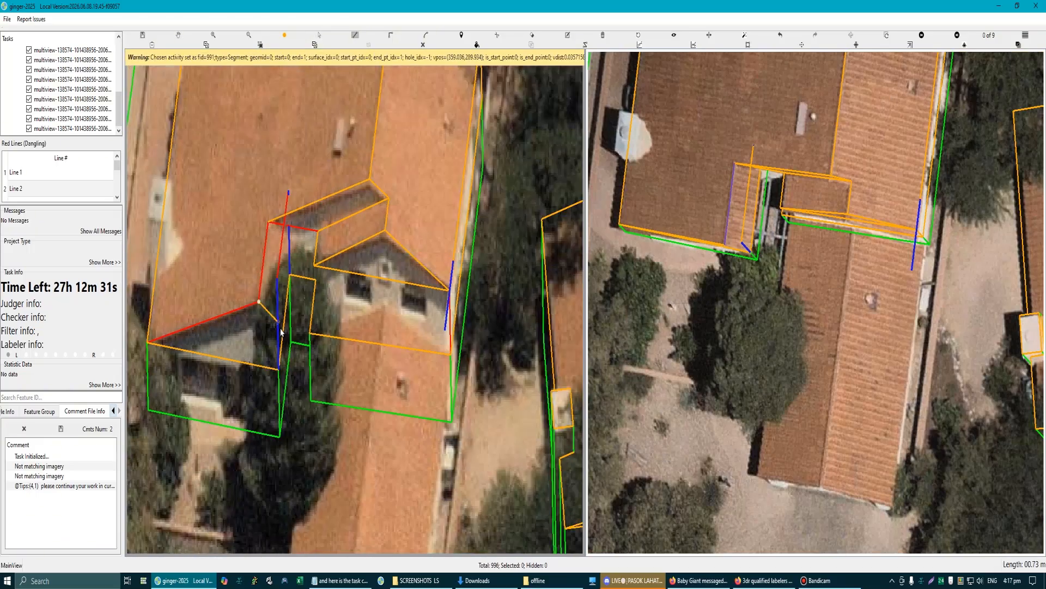
{"action": "scroll", "coordinate": [278, 332], "scroll_direction": "up", "scroll_amount": 2}
{"action": "left_click", "coordinate": [278, 328]}
{"action": "left_click", "coordinate": [279, 374]}
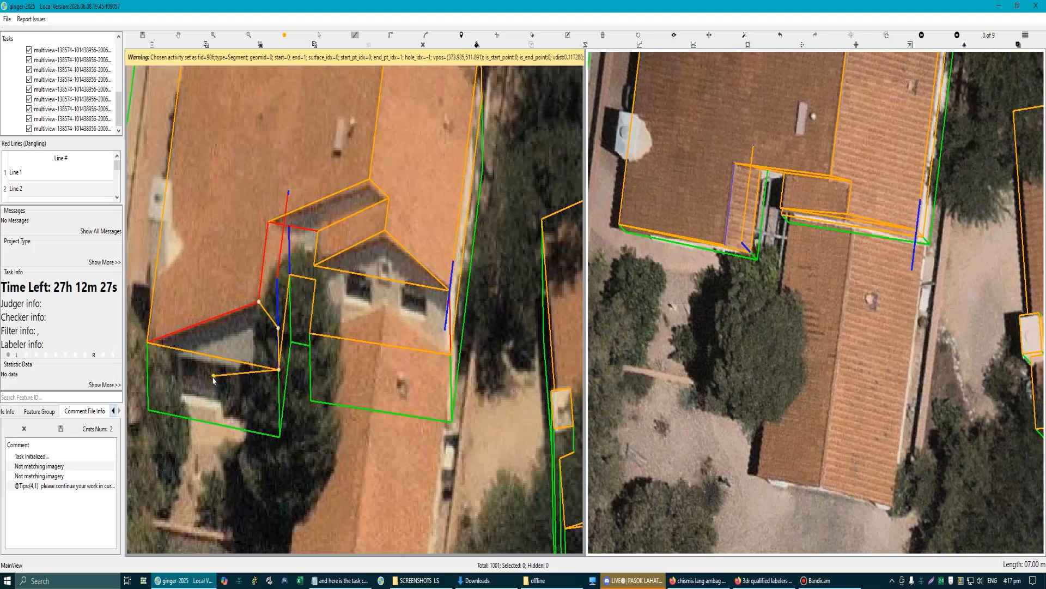
{"action": "key", "text": "Escape"}
{"action": "scroll", "coordinate": [305, 317], "scroll_direction": "up", "scroll_amount": 2}
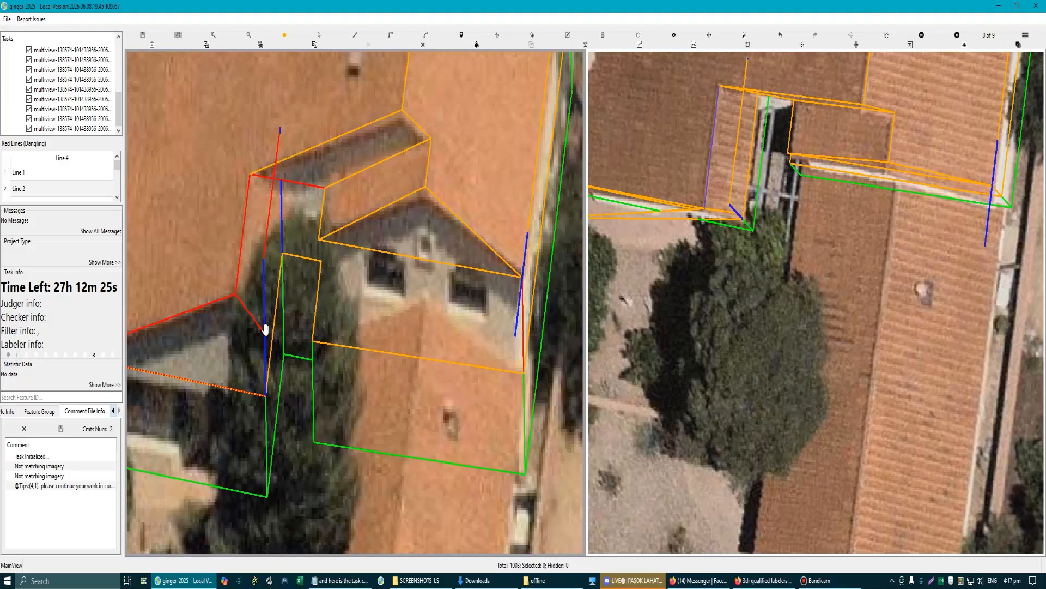
{"action": "mouse_move", "coordinate": [244, 335]}
{"action": "left_mouse_down"}
{"action": "mouse_move", "coordinate": [227, 334]}
{"action": "mouse_move", "coordinate": [250, 325]}
{"action": "mouse_move", "coordinate": [236, 314]}
{"action": "left_mouse_up"}
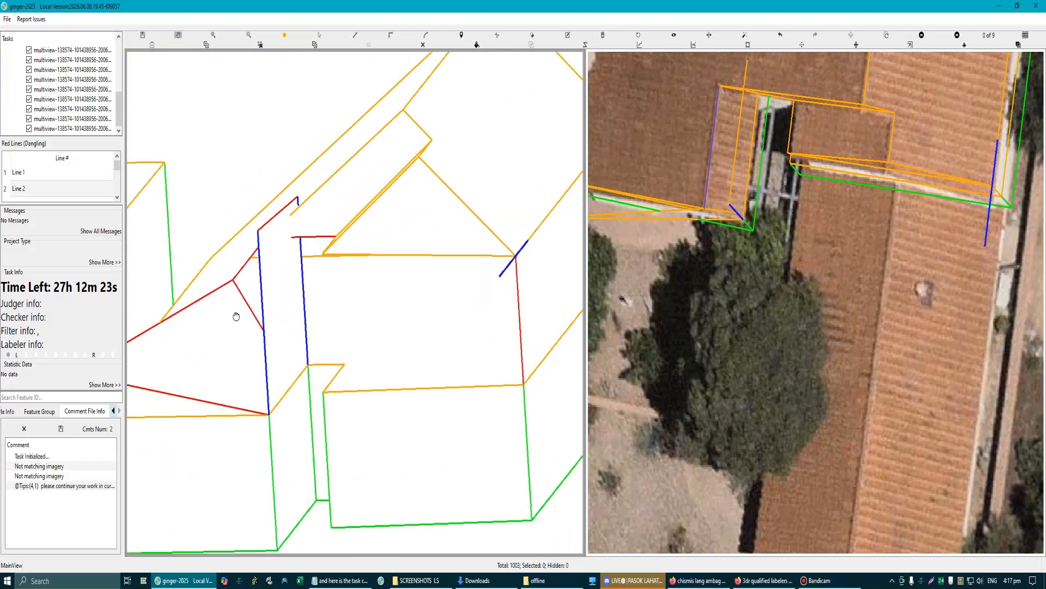
Step: Draw a guide line from the gable surface's corner on the vertical guide, parallel to the front wing's ridge
{"action": "key", "text": "Escape"}
{"action": "scroll", "coordinate": [276, 339], "scroll_direction": "up", "scroll_amount": 2}
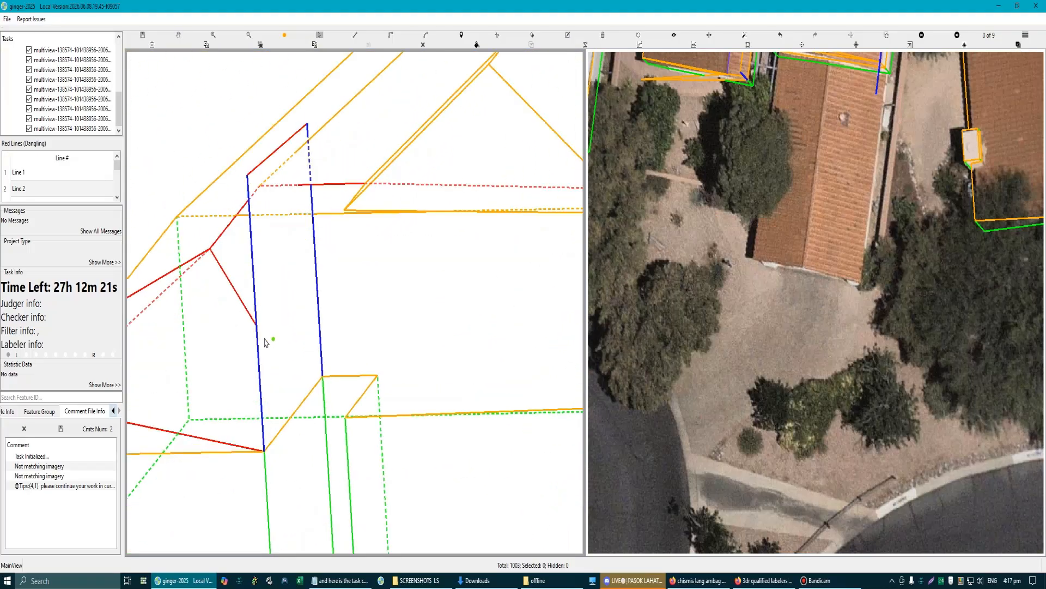
{"action": "left_click", "coordinate": [223, 234]}
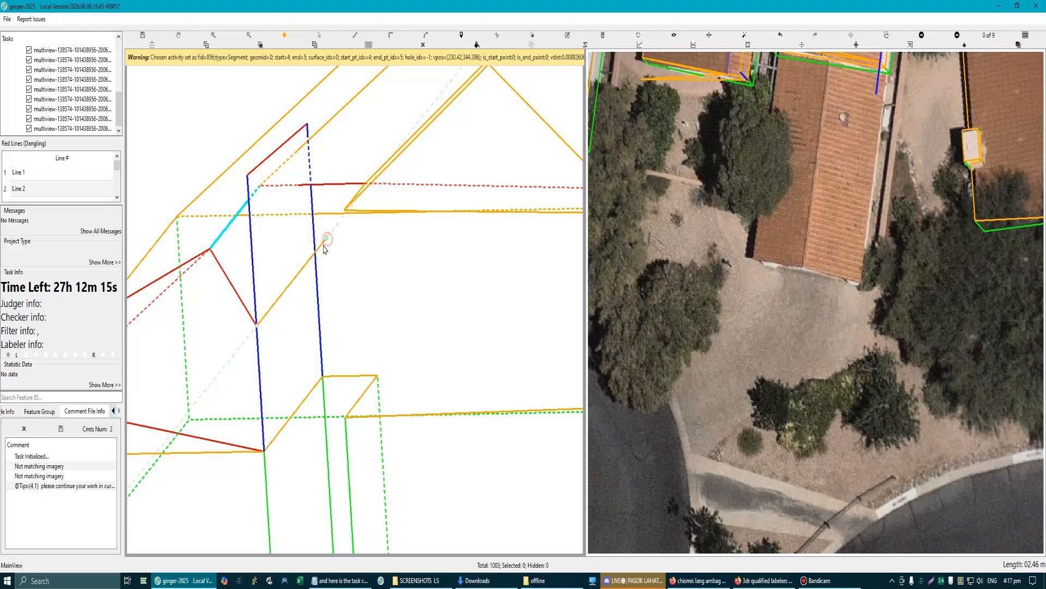
{"action": "left_click", "coordinate": [327, 246]}
{"action": "scroll", "coordinate": [316, 263], "scroll_direction": "up", "scroll_amount": 2}
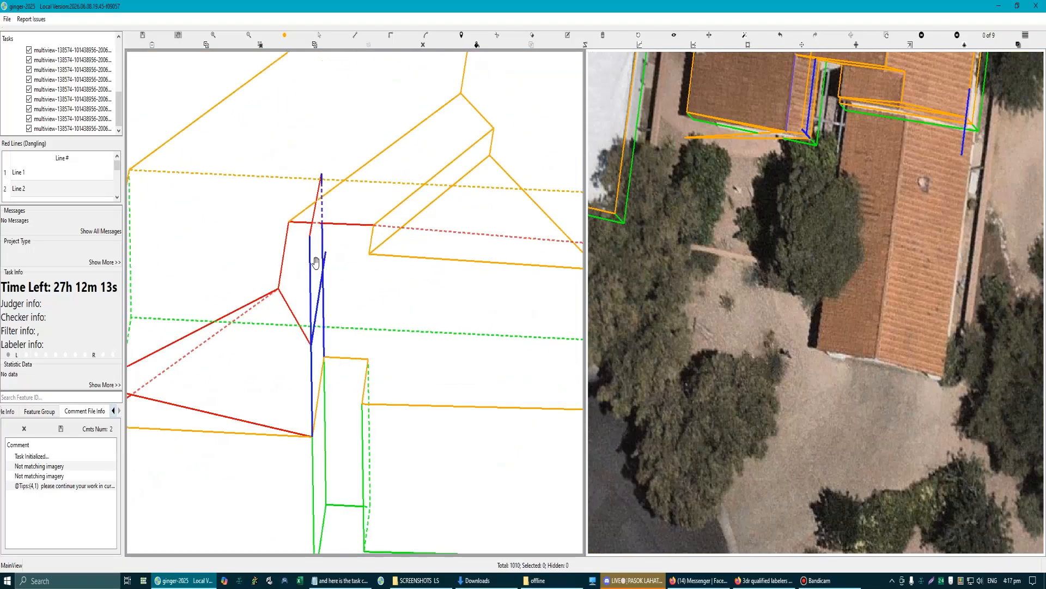
Step: Draw the narrow roof slope surface between the front wing's ridge and the new parallel guide line
{"action": "left_click", "coordinate": [309, 345]}
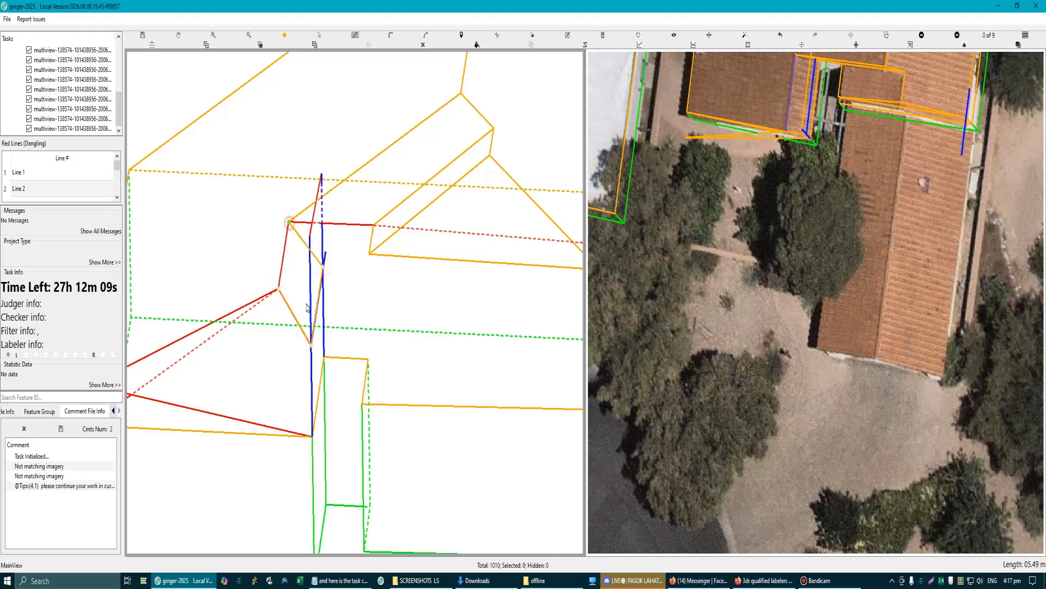
{"action": "left_click", "coordinate": [289, 222]}
{"action": "scroll", "coordinate": [275, 329], "scroll_direction": "up", "scroll_amount": 1}
Step: Delete the front wing's gable wall surface and redraw it from the outer eave corner through the peak to the notch-side eave corner
{"action": "key", "text": "s"}
{"action": "left_click", "coordinate": [317, 344]}
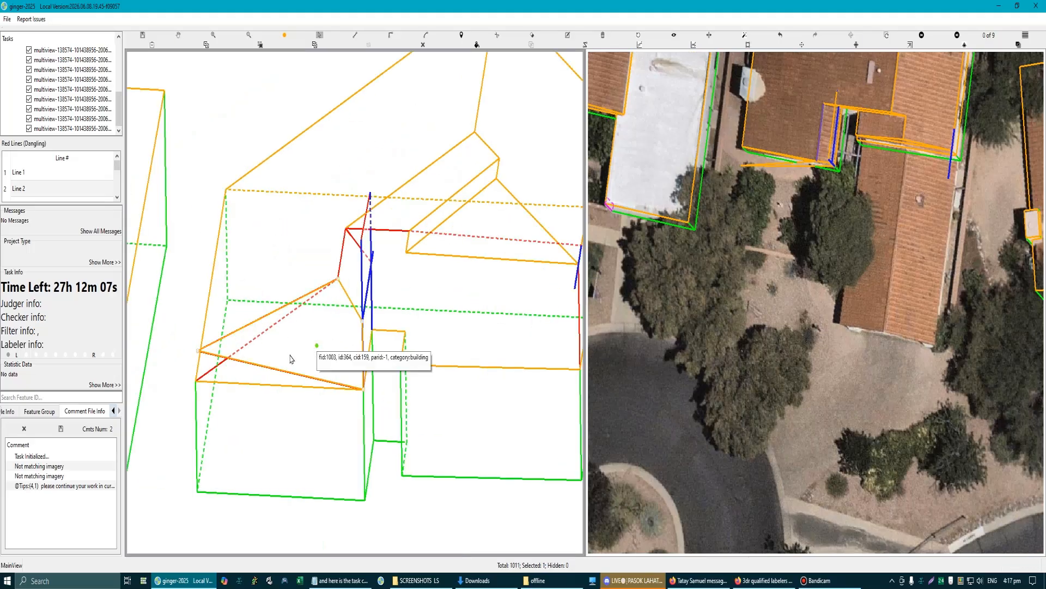
{"action": "key", "text": "Delete"}
{"action": "key", "text": "l"}
{"action": "left_click", "coordinate": [197, 381]}
{"action": "left_click", "coordinate": [338, 279]}
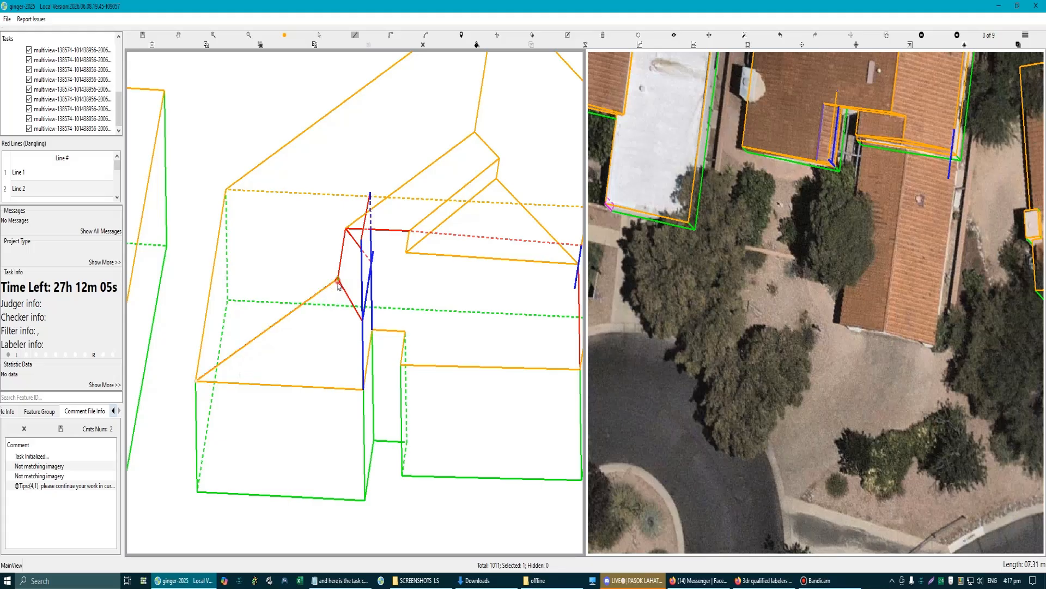
{"action": "left_click", "coordinate": [363, 389]}
{"action": "right_click", "coordinate": [372, 347]}
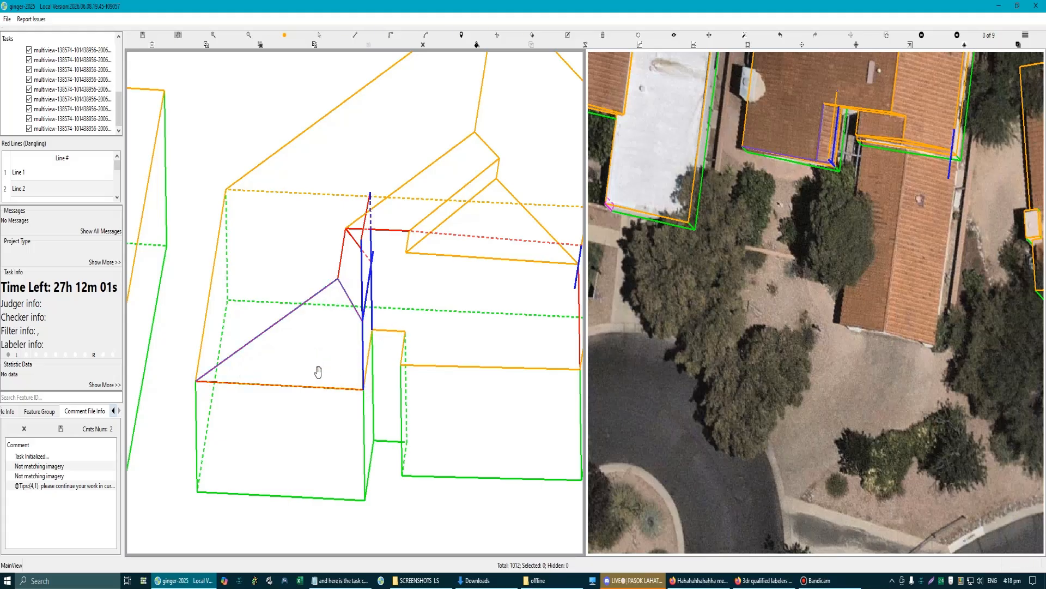
Step: Select the redrawn gable wall surface and inspect its fit from several angles and against the imagery
{"action": "scroll", "coordinate": [327, 365], "scroll_direction": "up", "scroll_amount": 3}
{"action": "scroll", "coordinate": [310, 370], "scroll_direction": "down", "scroll_amount": 5}
{"action": "key", "text": "s"}
{"action": "left_click", "coordinate": [336, 328]}
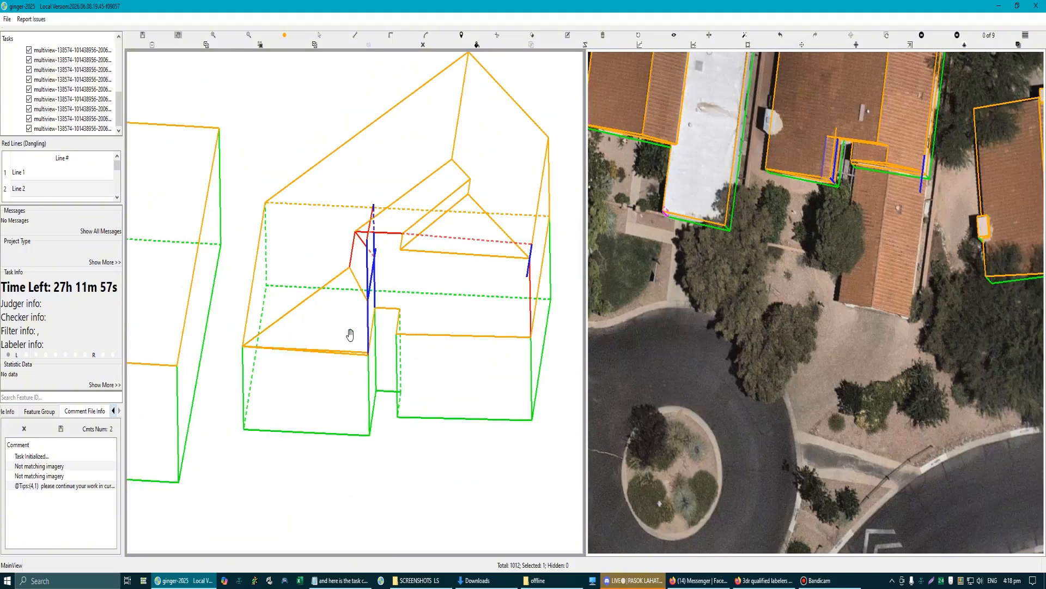
{"action": "scroll", "coordinate": [350, 330], "scroll_direction": "up", "scroll_amount": 2}
{"action": "scroll", "coordinate": [374, 371], "scroll_direction": "down", "scroll_amount": 5}
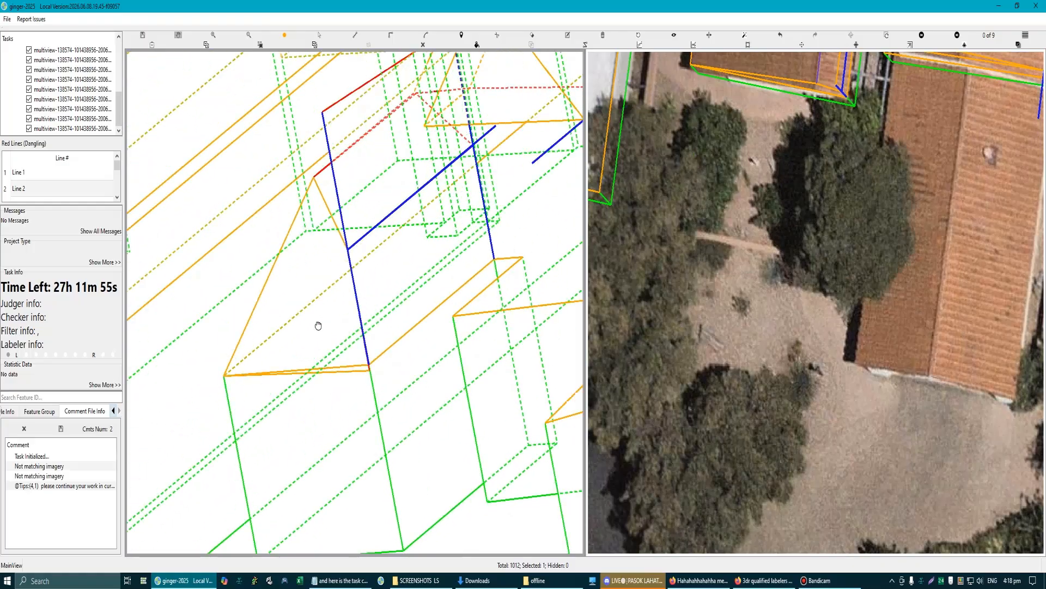
{"action": "key", "text": "Right"}
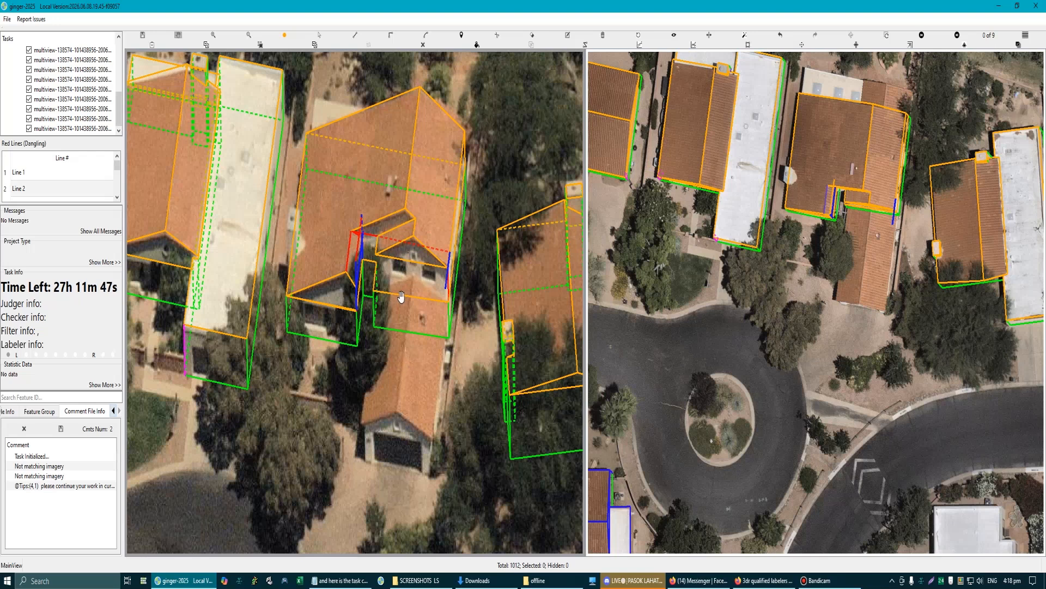
Step: Cut the building outline along the notch's inner eave edge, extended straight across the house to its far side
{"action": "scroll", "coordinate": [400, 296], "scroll_direction": "up", "scroll_amount": 2}
{"action": "key", "text": "s"}
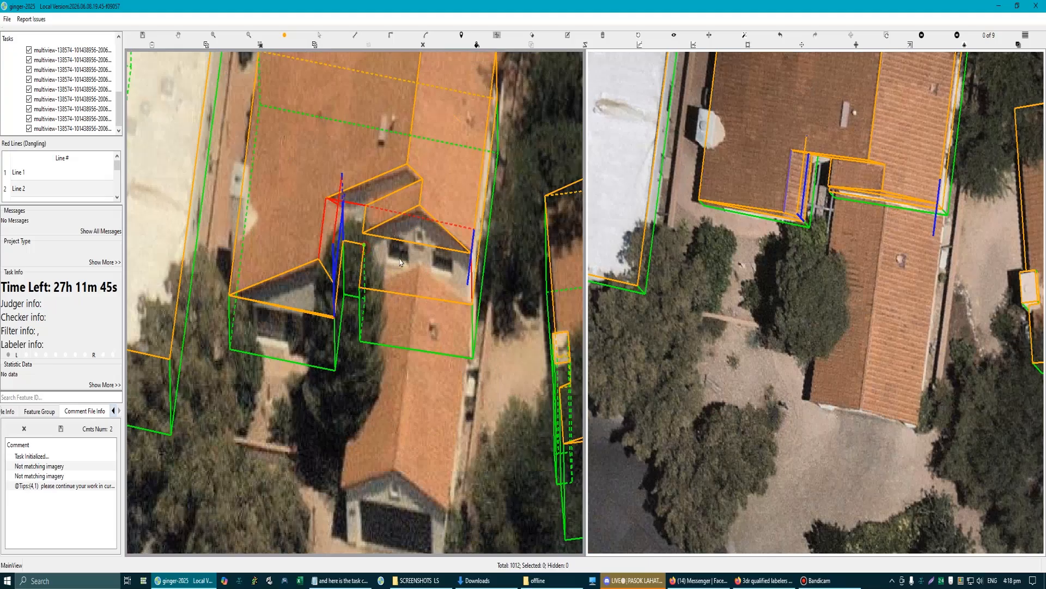
{"action": "left_click", "coordinate": [364, 245]}
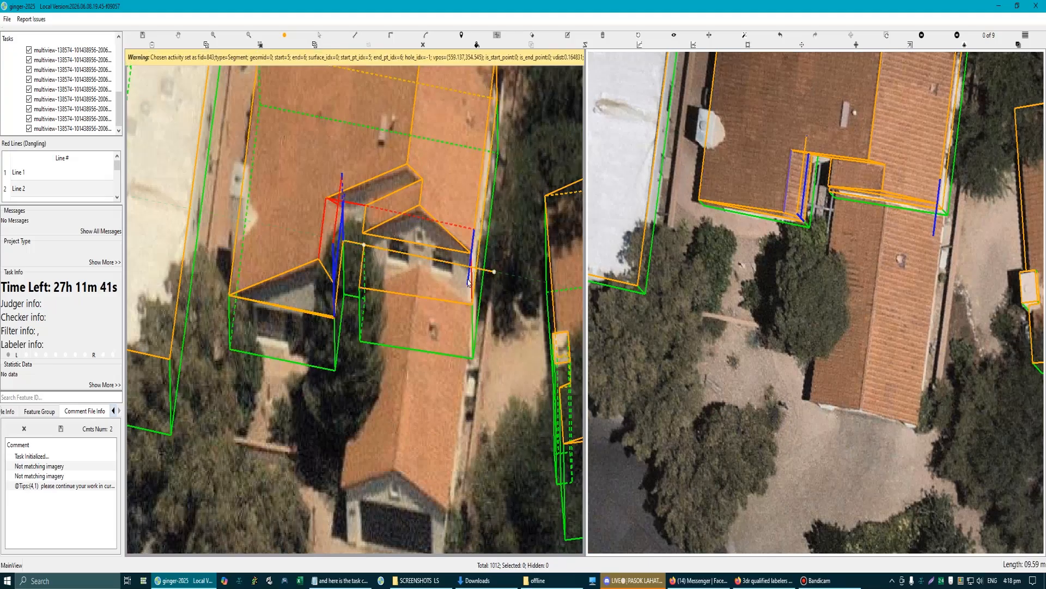
{"action": "key", "text": "s"}
{"action": "scroll", "coordinate": [364, 255], "scroll_direction": "up", "scroll_amount": 2}
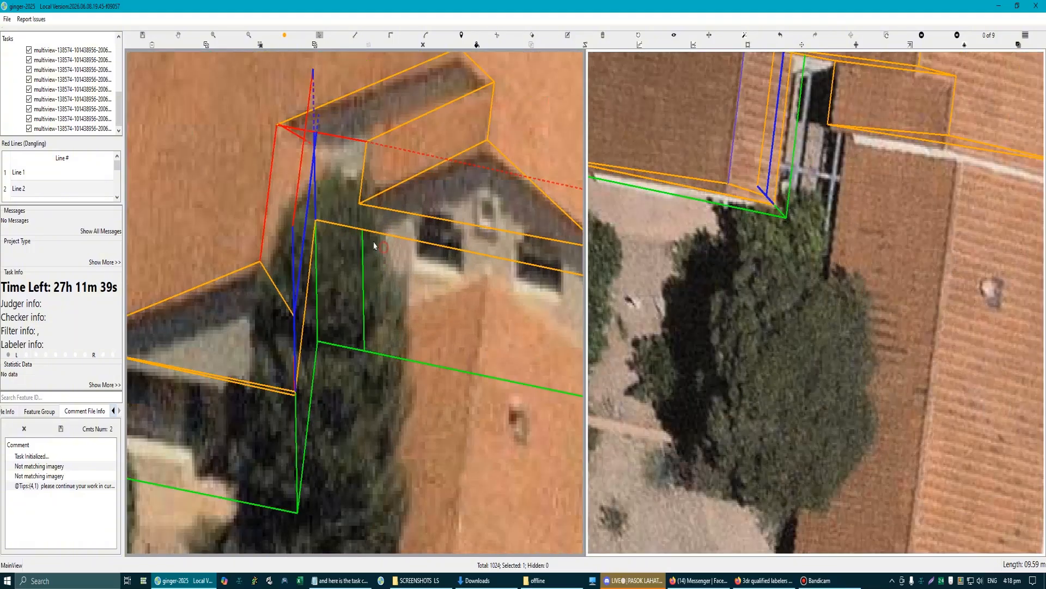
{"action": "scroll", "coordinate": [357, 302], "scroll_direction": "down", "scroll_amount": 2}
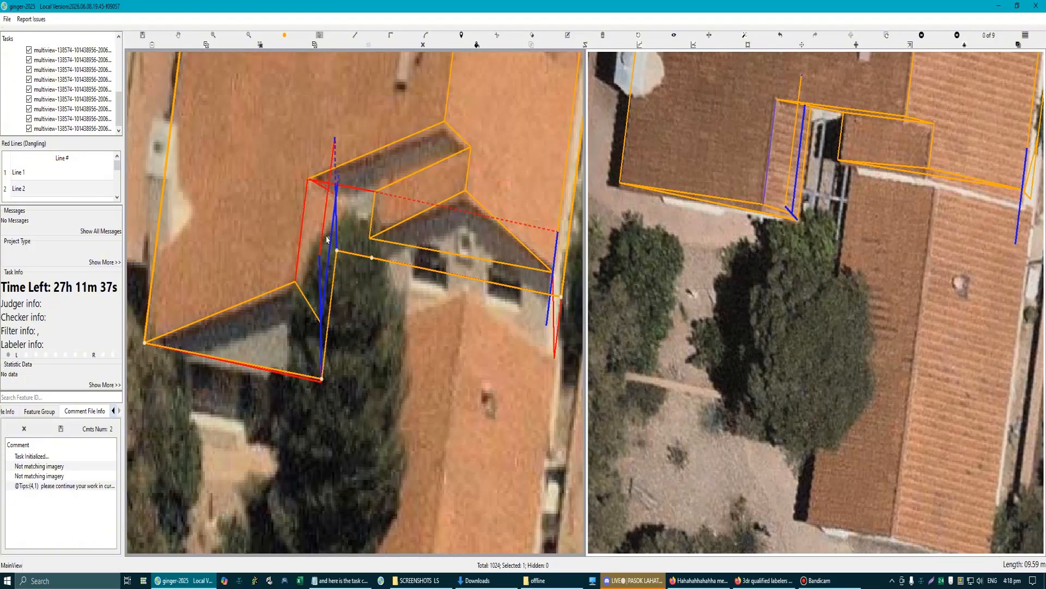
Step: Examine the recess side surface and the neighbouring roof edges and corners from several angles
{"action": "scroll", "coordinate": [338, 271], "scroll_direction": "up", "scroll_amount": 2}
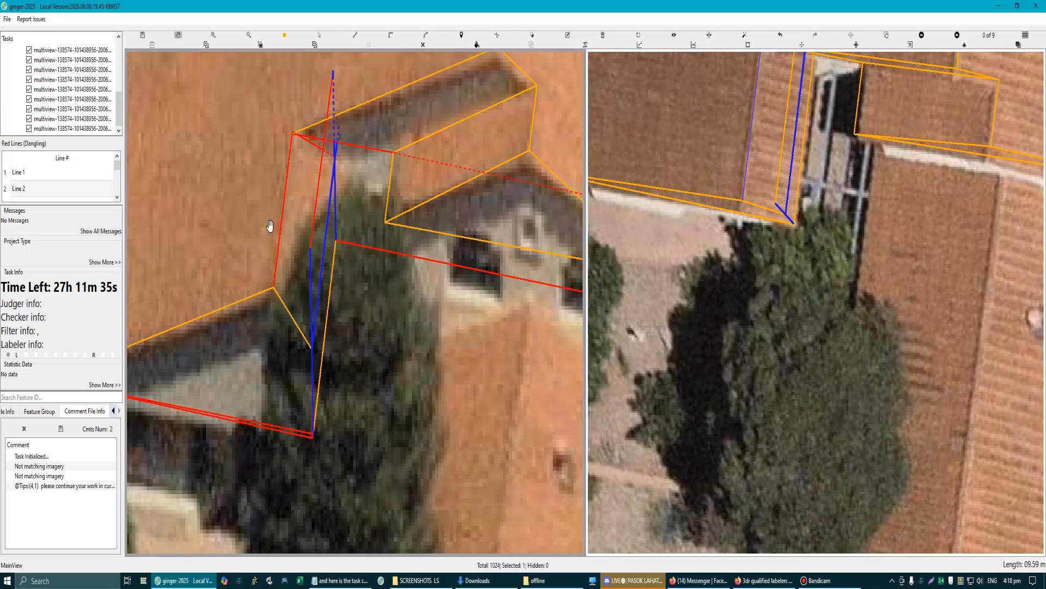
{"action": "left_click_drag", "start_coordinate": [268, 224], "coordinate": [272, 260]}
{"action": "scroll", "coordinate": [328, 263], "scroll_direction": "down", "scroll_amount": 4}
{"action": "left_click", "coordinate": [340, 263]}
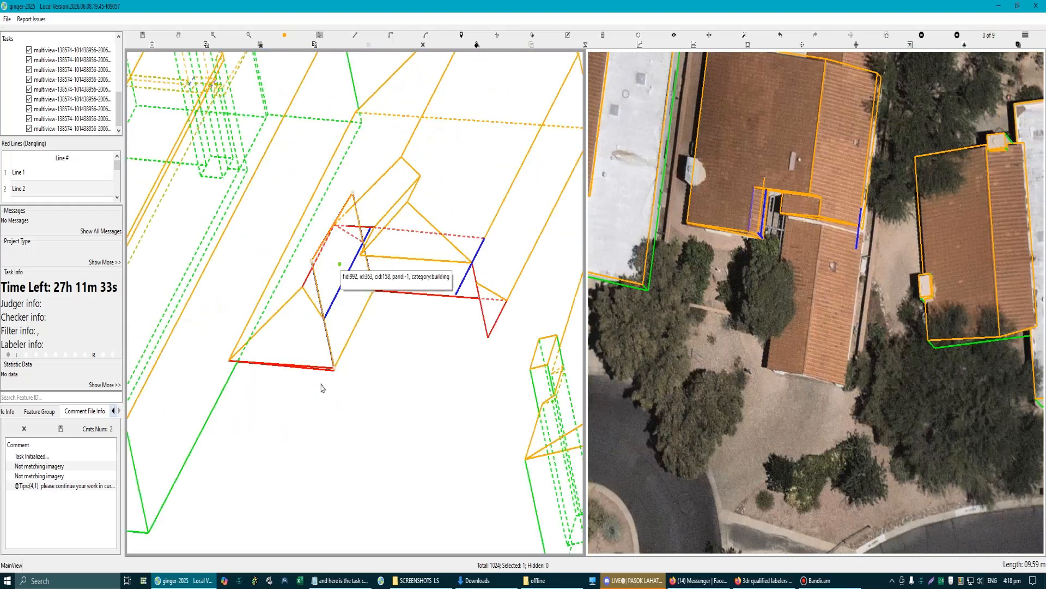
{"action": "scroll", "coordinate": [329, 370], "scroll_direction": "up", "scroll_amount": 4}
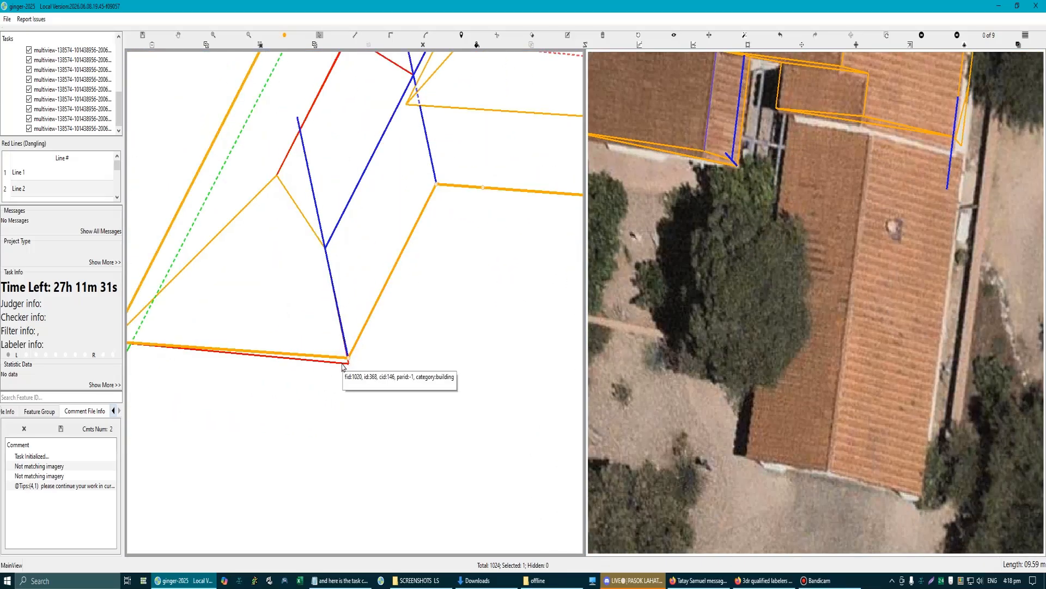
{"action": "scroll", "coordinate": [344, 368], "scroll_direction": "down", "scroll_amount": 3}
{"action": "key", "text": "Escape"}
{"action": "scroll", "coordinate": [367, 339], "scroll_direction": "up", "scroll_amount": 2}
{"action": "scroll", "coordinate": [373, 342], "scroll_direction": "down", "scroll_amount": 6}
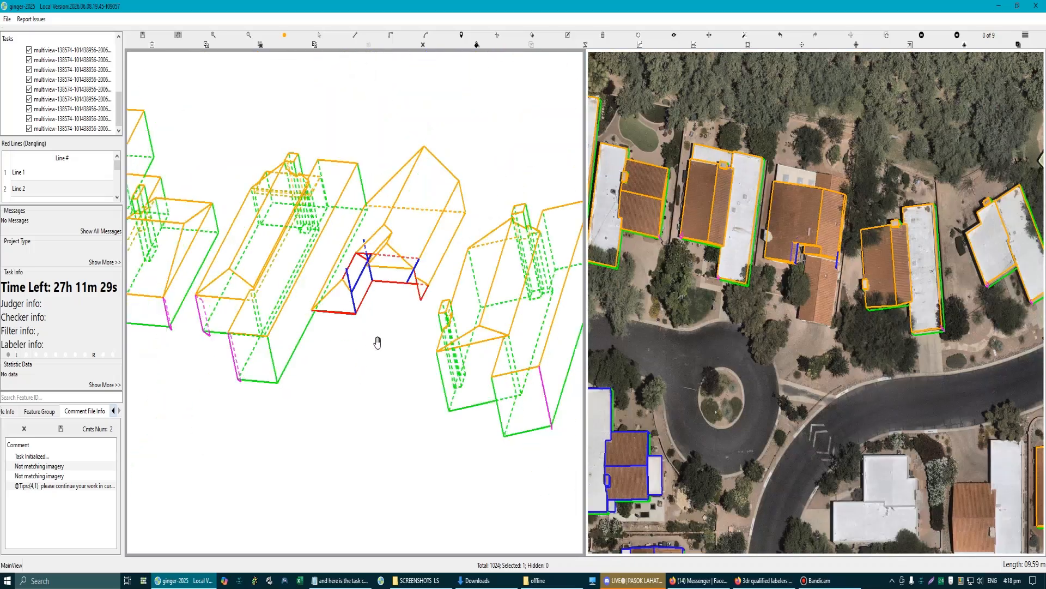
{"action": "scroll", "coordinate": [389, 322], "scroll_direction": "up", "scroll_amount": 1}
{"action": "scroll", "coordinate": [409, 304], "scroll_direction": "up", "scroll_amount": 2}
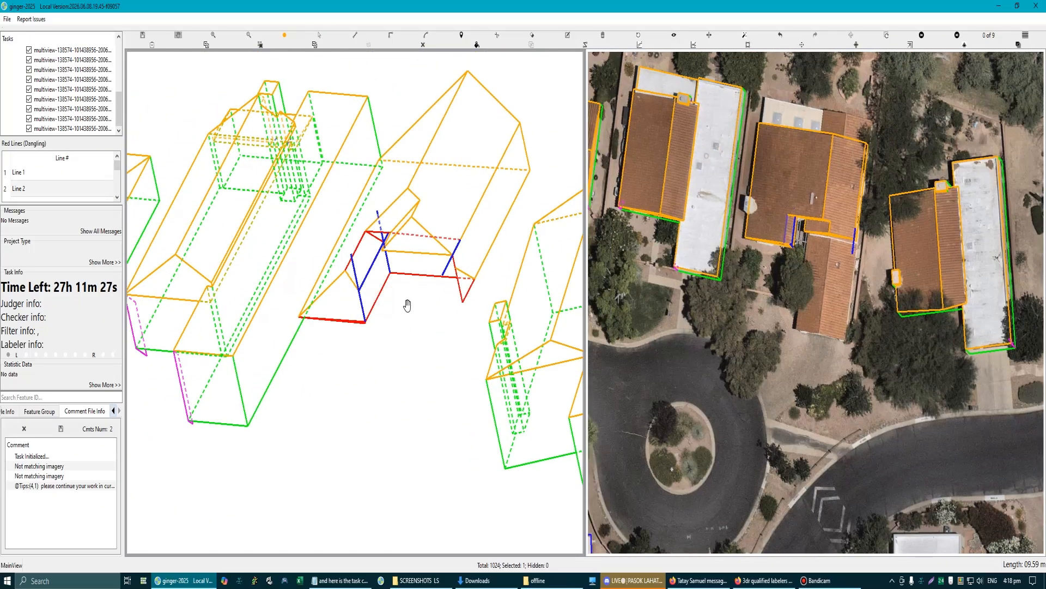
Step: Undo the removal of the building's walls
{"action": "key", "text": "ctrl+z"}
{"action": "key", "text": "ctrl+z"}
{"action": "scroll", "coordinate": [357, 327], "scroll_direction": "up", "scroll_amount": 4}
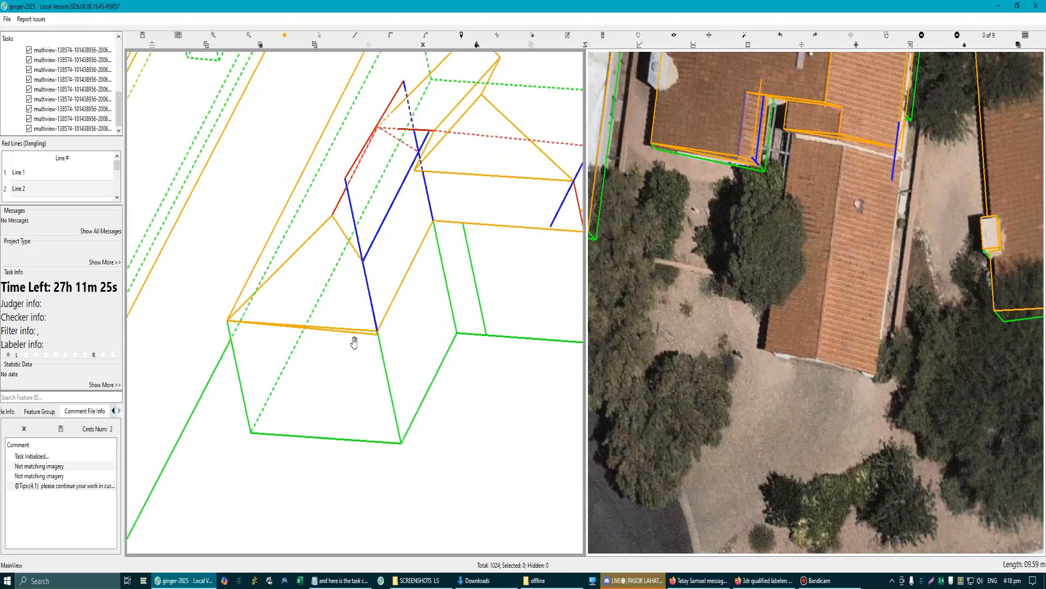
Step: Select the gable wall surface above the garage wing and compare its edges with the aerial imagery
{"action": "scroll", "coordinate": [370, 349], "scroll_direction": "down", "scroll_amount": 2}
{"action": "scroll", "coordinate": [392, 370], "scroll_direction": "down", "scroll_amount": 5}
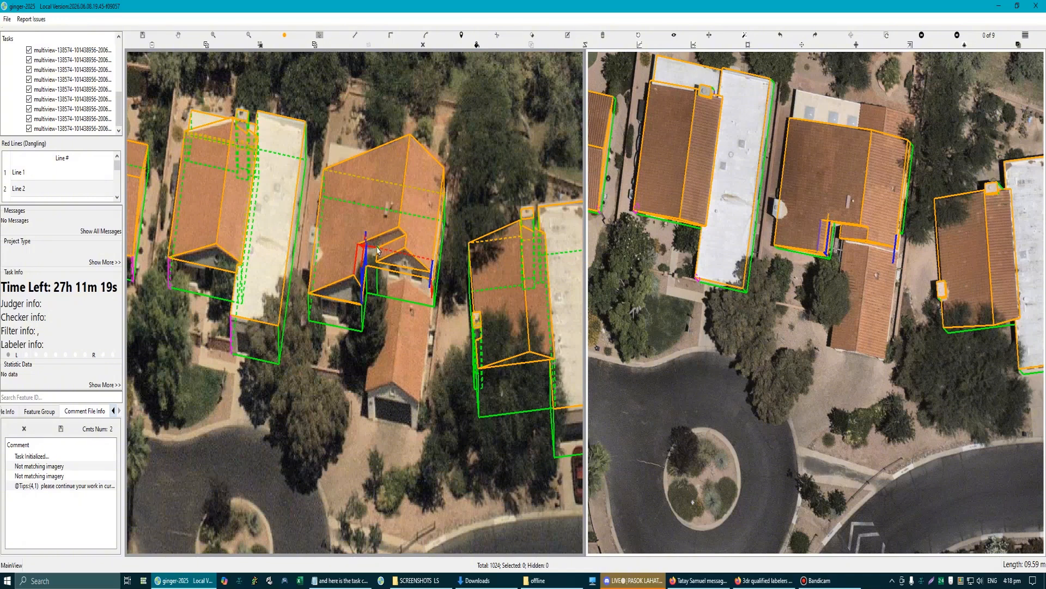
{"action": "scroll", "coordinate": [399, 314], "scroll_direction": "up", "scroll_amount": 3}
{"action": "left_click", "coordinate": [470, 274]}
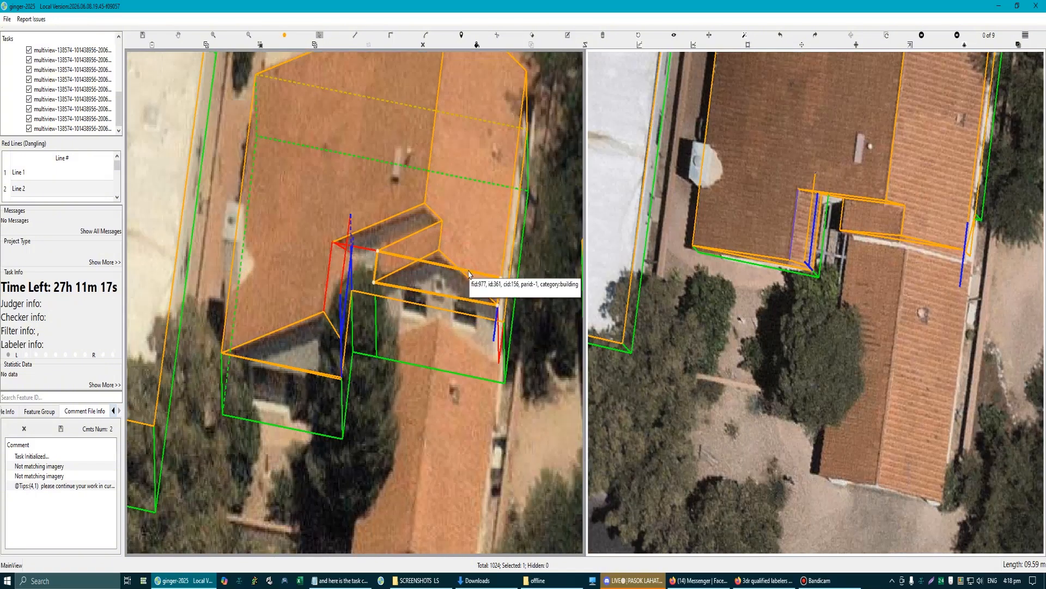
{"action": "scroll", "coordinate": [420, 332], "scroll_direction": "down", "scroll_amount": 3}
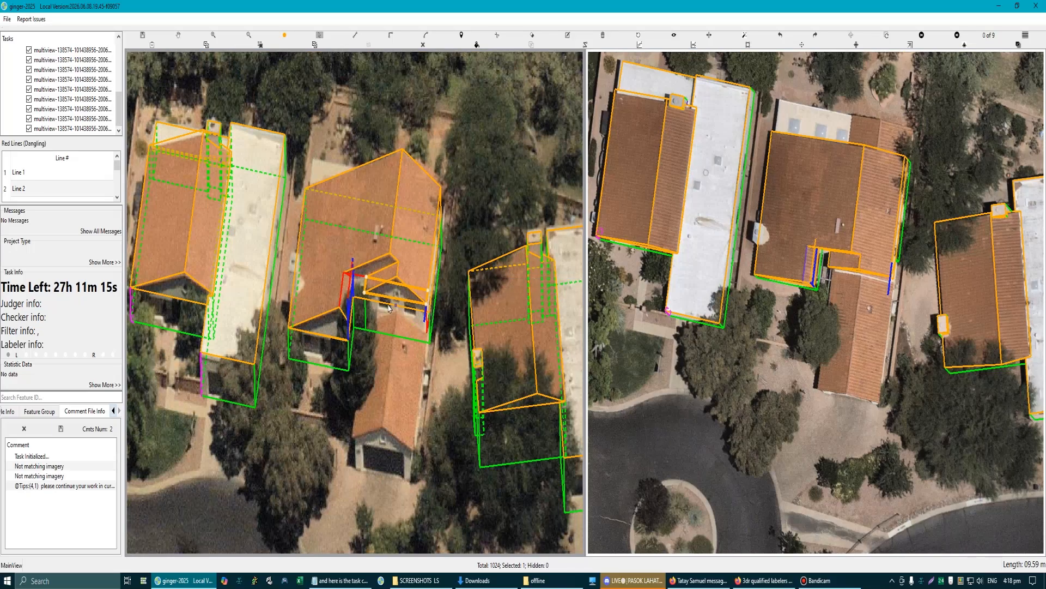
{"action": "scroll", "coordinate": [392, 308], "scroll_direction": "up", "scroll_amount": 3}
{"action": "scroll", "coordinate": [374, 310], "scroll_direction": "up", "scroll_amount": 2}
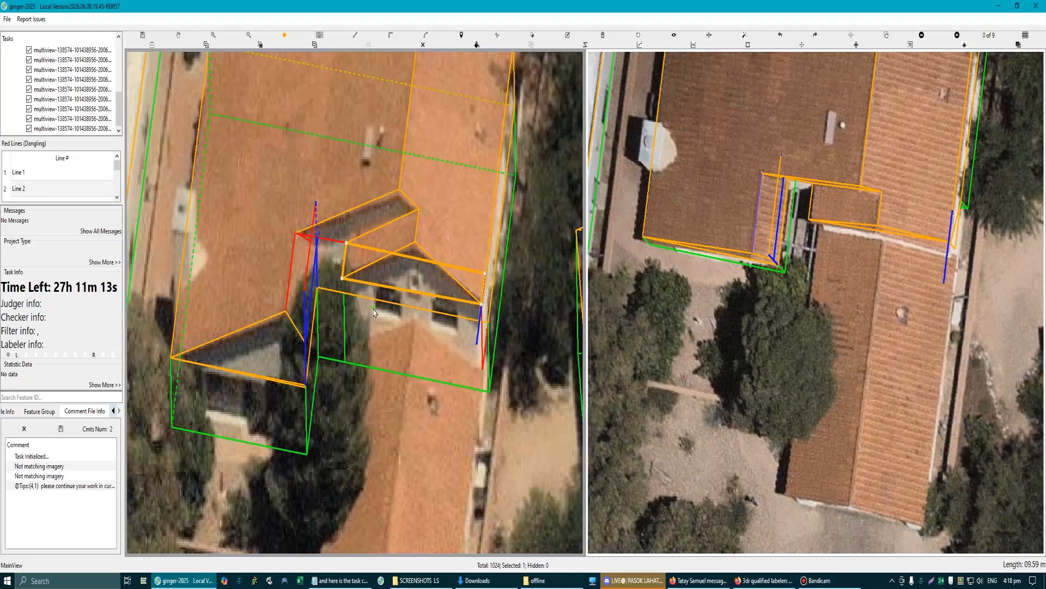
{"action": "scroll", "coordinate": [382, 314], "scroll_direction": "down", "scroll_amount": 4}
{"action": "key", "text": "Escape"}
{"action": "scroll", "coordinate": [385, 317], "scroll_direction": "up", "scroll_amount": 3}
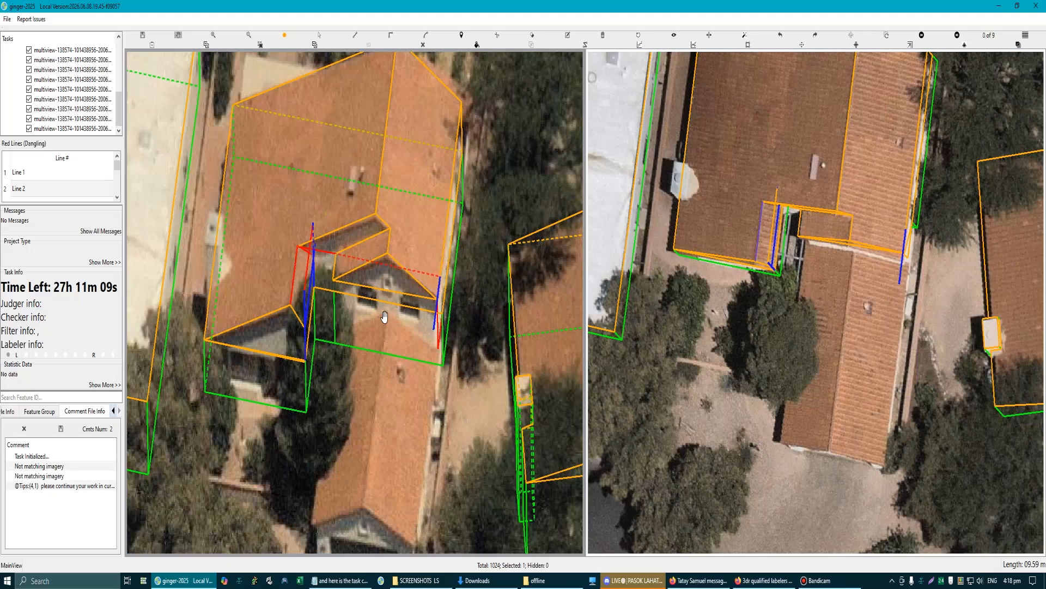
{"action": "scroll", "coordinate": [312, 470], "scroll_direction": "up", "scroll_amount": 2}
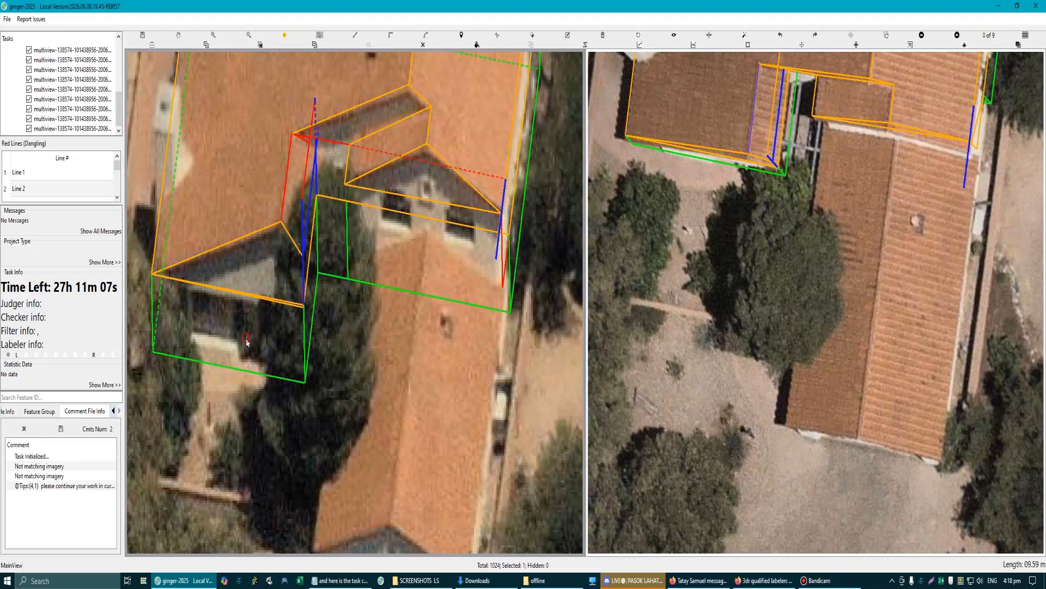
{"action": "scroll", "coordinate": [247, 343], "scroll_direction": "down", "scroll_amount": 3}
{"action": "scroll", "coordinate": [367, 236], "scroll_direction": "up", "scroll_amount": 4}
{"action": "scroll", "coordinate": [398, 240], "scroll_direction": "down", "scroll_amount": 1}
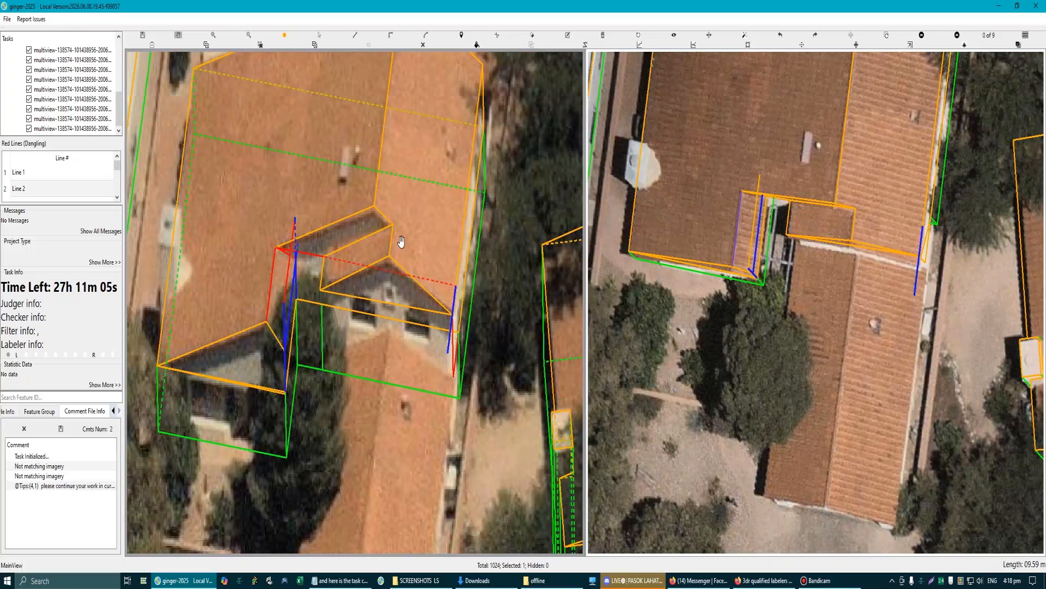
{"action": "key", "text": "s"}
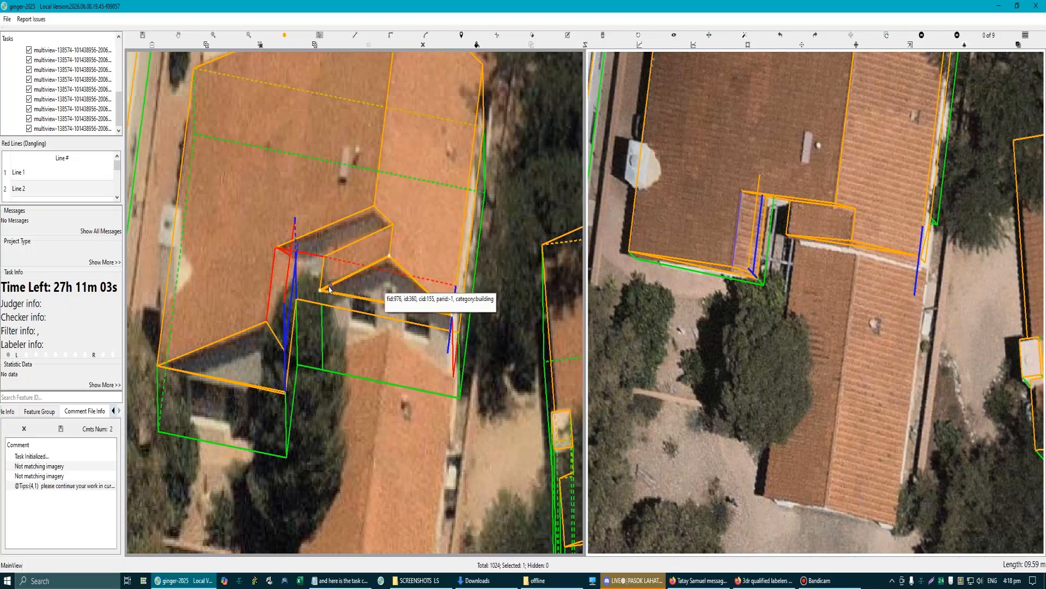
{"action": "key", "text": "l"}
{"action": "left_click", "coordinate": [324, 257]}
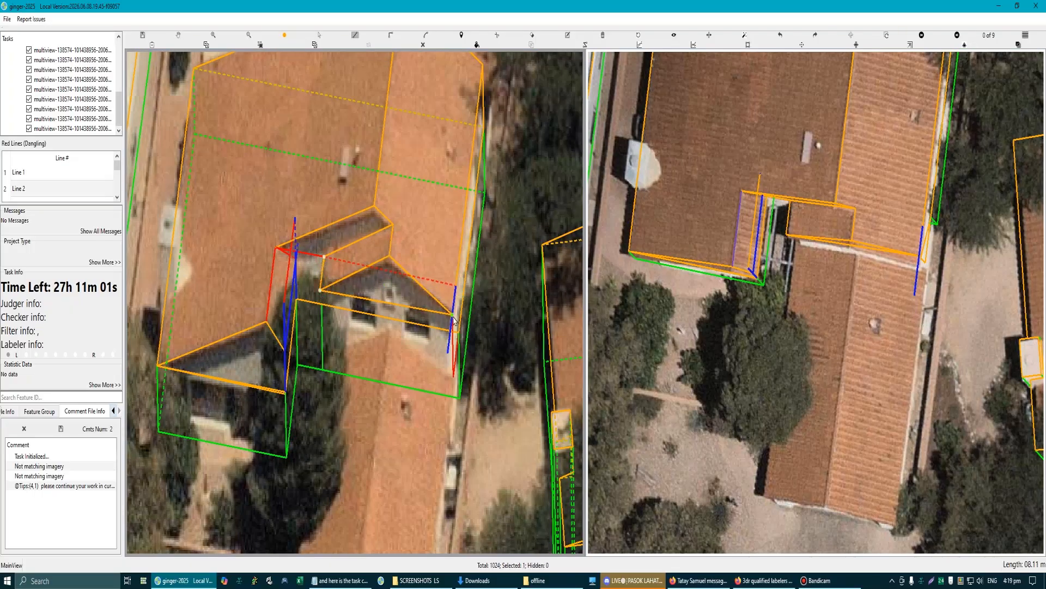
{"action": "key", "text": "Escape"}
Step: Draw a four-sided surface between the front eave edge of the gable above the garage wing and the recess corner line behind it
{"action": "scroll", "coordinate": [452, 298], "scroll_direction": "up", "scroll_amount": 2}
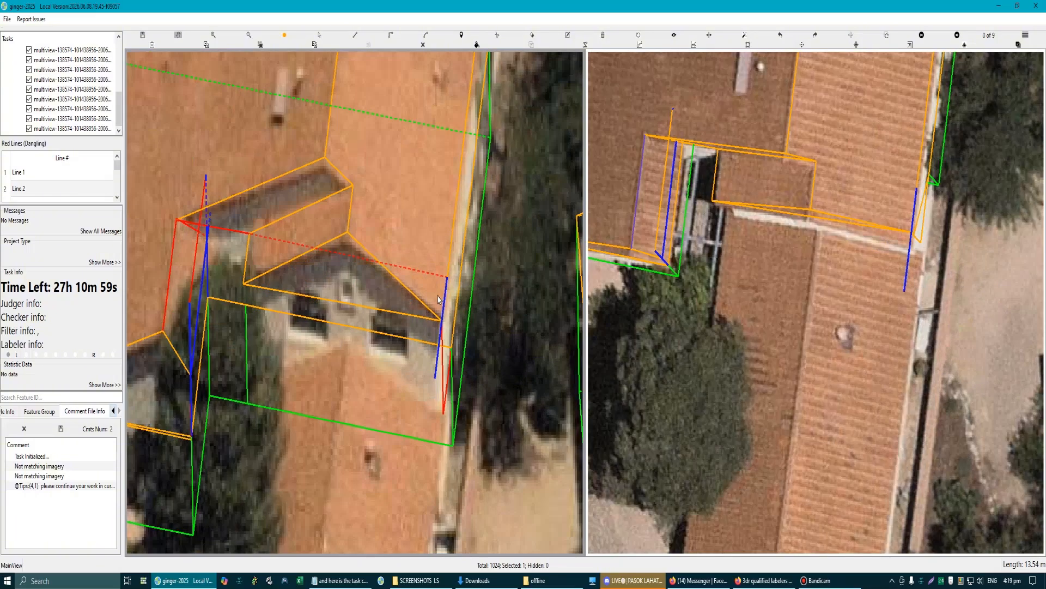
{"action": "key", "text": "l"}
{"action": "left_click", "coordinate": [249, 233]}
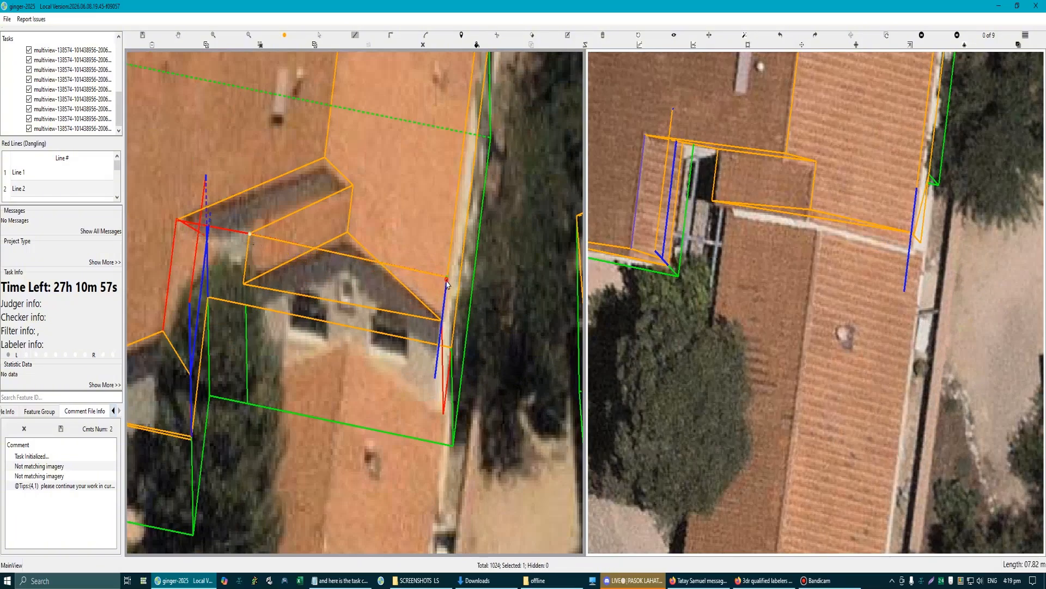
{"action": "left_click", "coordinate": [447, 277]}
{"action": "left_click", "coordinate": [244, 284]}
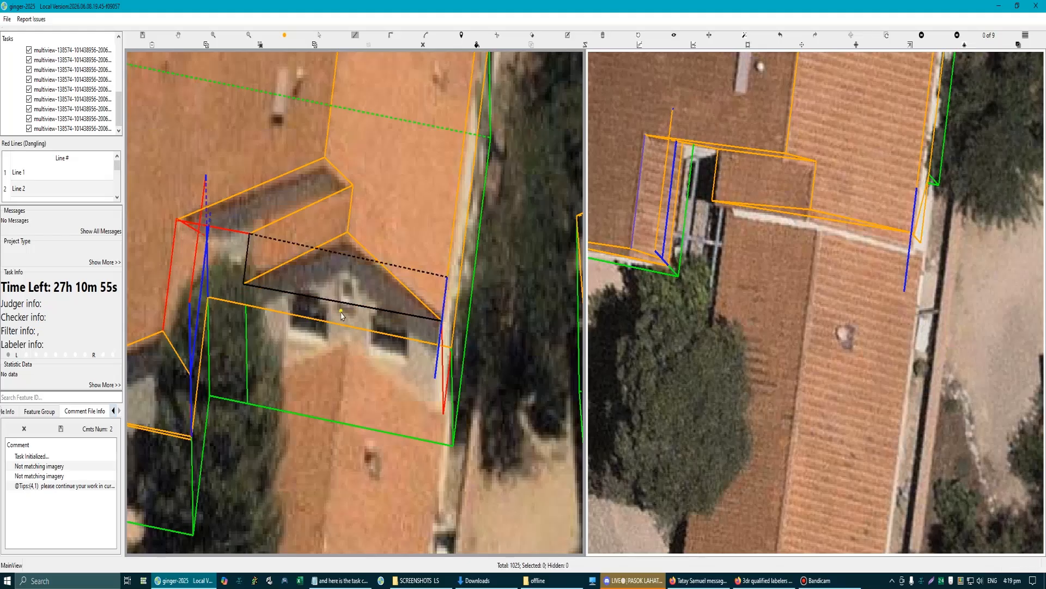
{"action": "key", "text": "Escape"}
Step: Hide the triangular gable surface above the garage wing and extend walls from the surface beneath it to the ground
{"action": "left_click", "coordinate": [350, 288]}
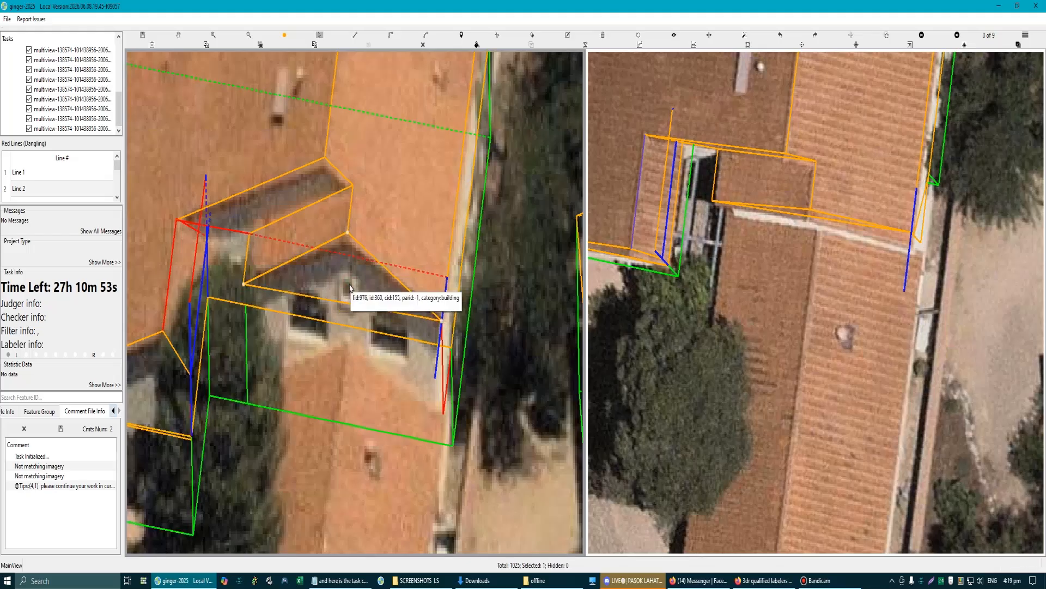
{"action": "key", "text": "h"}
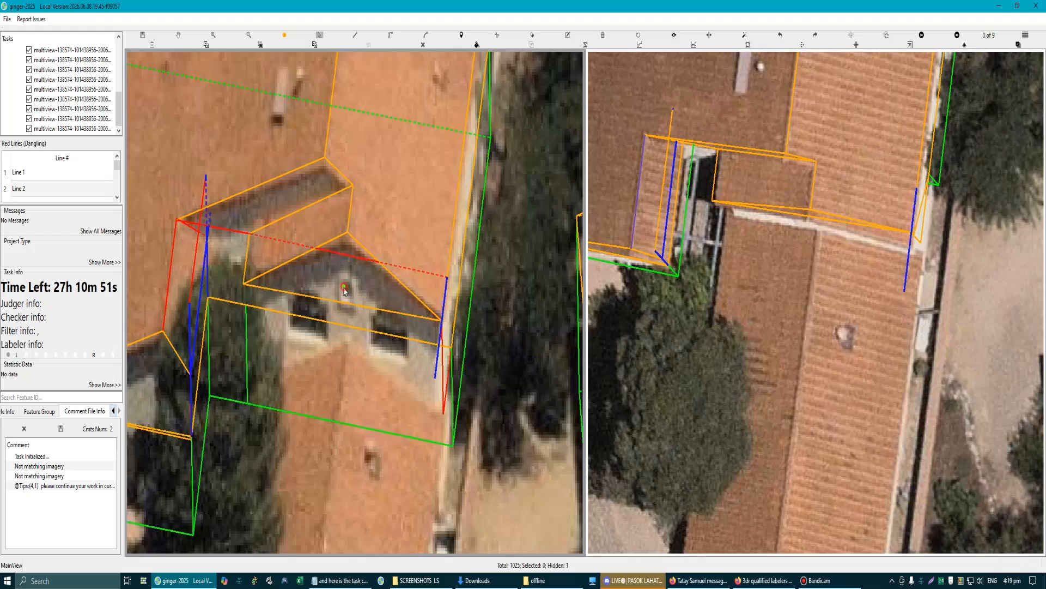
{"action": "left_click", "coordinate": [345, 287]}
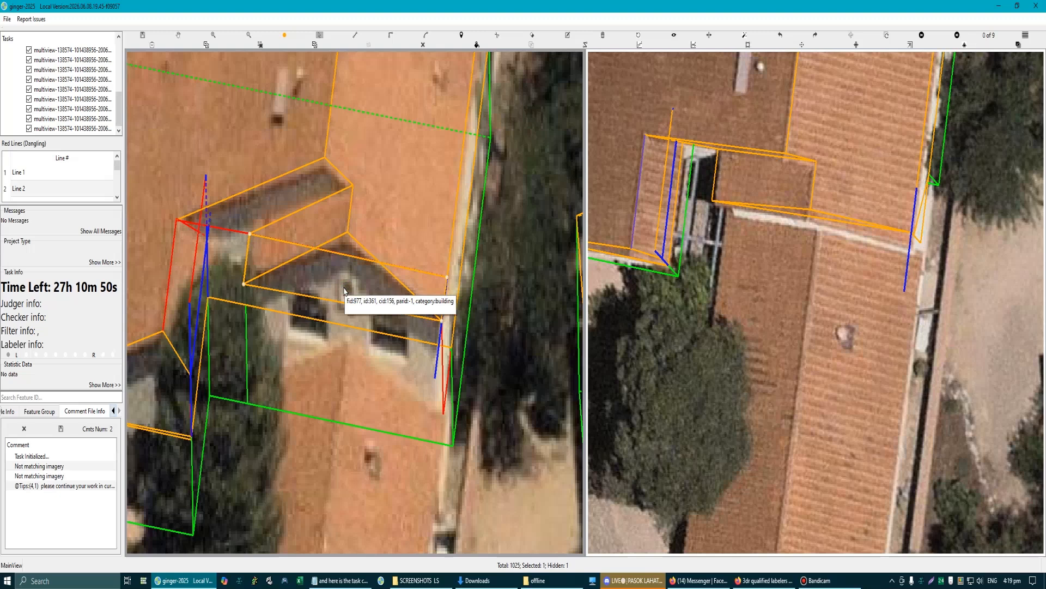
{"action": "left_click", "coordinate": [336, 433]}
{"action": "scroll", "coordinate": [334, 414], "scroll_direction": "down", "scroll_amount": 5}
{"action": "scroll", "coordinate": [351, 307], "scroll_direction": "up", "scroll_amount": 3}
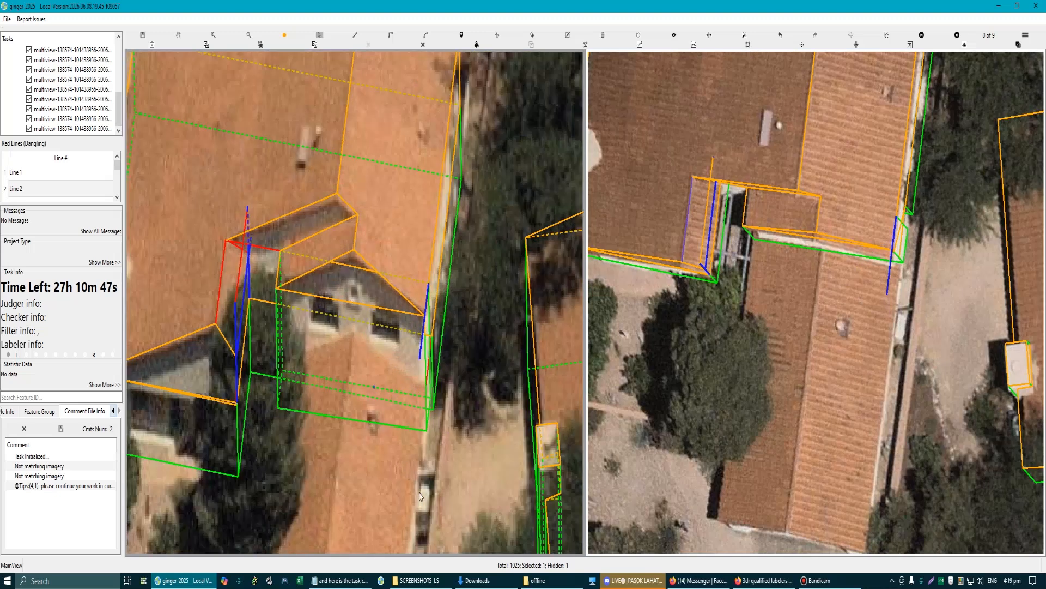
Step: Delete the dangling red line running up the inner side of the recess between the two front gables
{"action": "scroll", "coordinate": [403, 417], "scroll_direction": "down", "scroll_amount": 5}
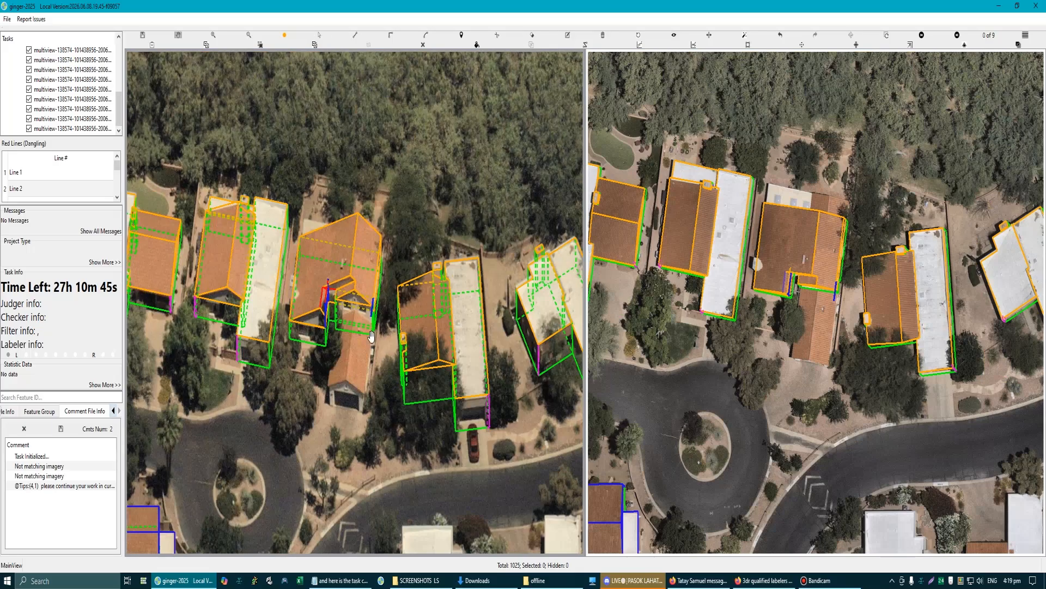
{"action": "scroll", "coordinate": [362, 300], "scroll_direction": "up", "scroll_amount": 4}
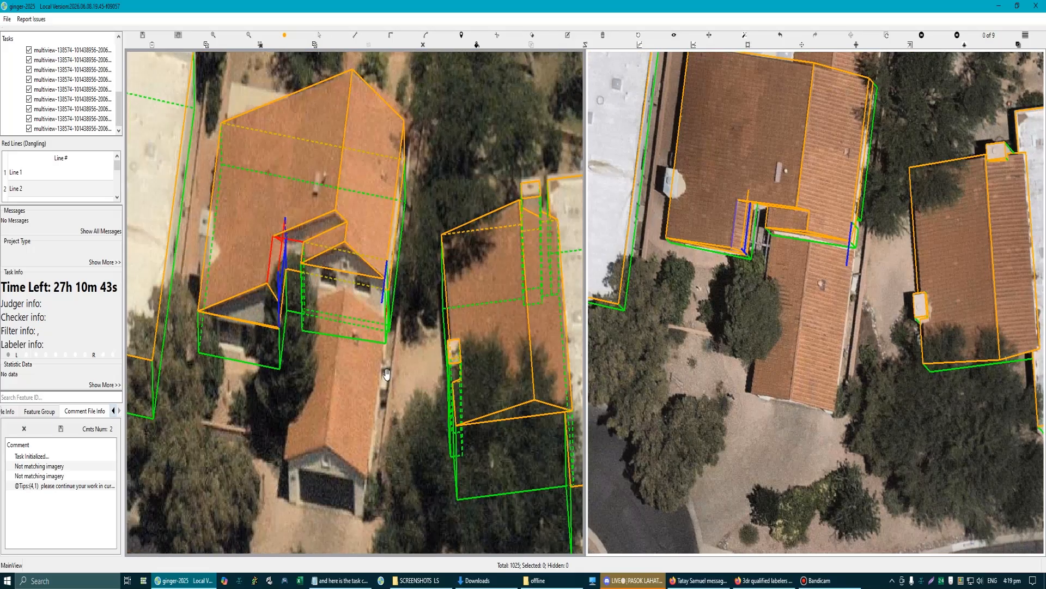
{"action": "scroll", "coordinate": [246, 243], "scroll_direction": "up", "scroll_amount": 2}
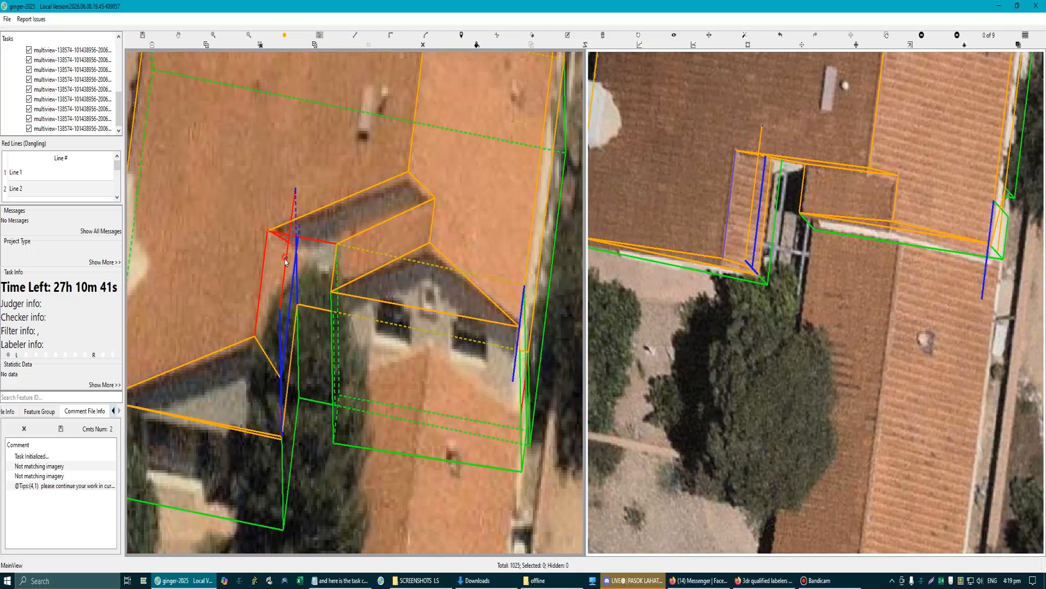
{"action": "left_click", "coordinate": [285, 262]}
{"action": "key", "text": "Delete"}
{"action": "scroll", "coordinate": [327, 293], "scroll_direction": "down", "scroll_amount": 4}
{"action": "scroll", "coordinate": [303, 288], "scroll_direction": "up", "scroll_amount": 3}
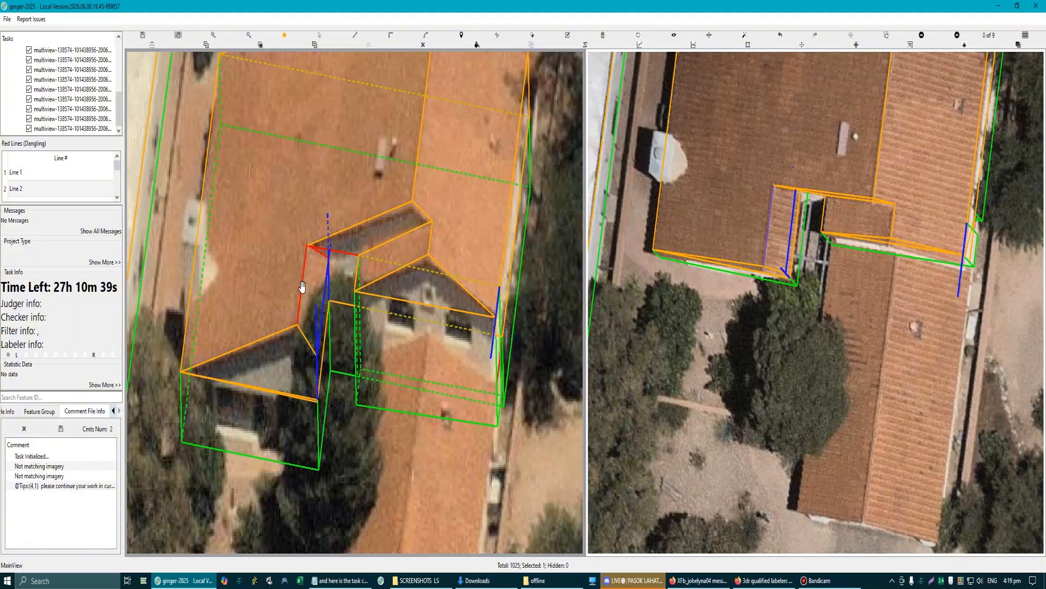
Step: Merge the small triangular surface at the outer eave corner beside the garage-wing gable with the adjoining side surface
{"action": "left_click_drag", "start_coordinate": [303, 287], "coordinate": [328, 275]}
{"action": "scroll", "coordinate": [328, 275], "scroll_direction": "down", "scroll_amount": 2}
{"action": "scroll", "coordinate": [373, 282], "scroll_direction": "down", "scroll_amount": 2}
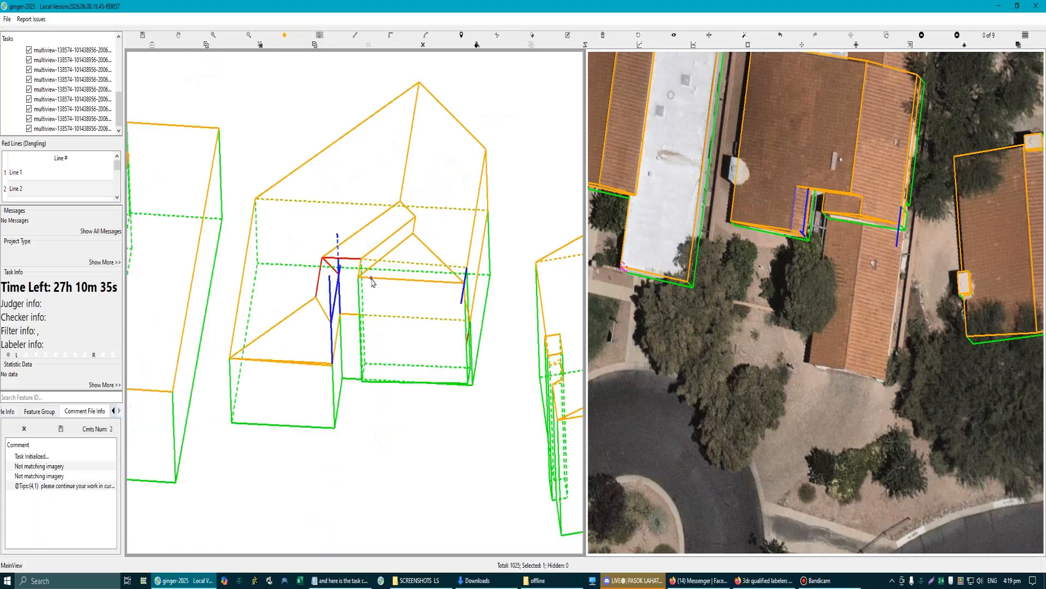
{"action": "scroll", "coordinate": [372, 284], "scroll_direction": "up", "scroll_amount": 2}
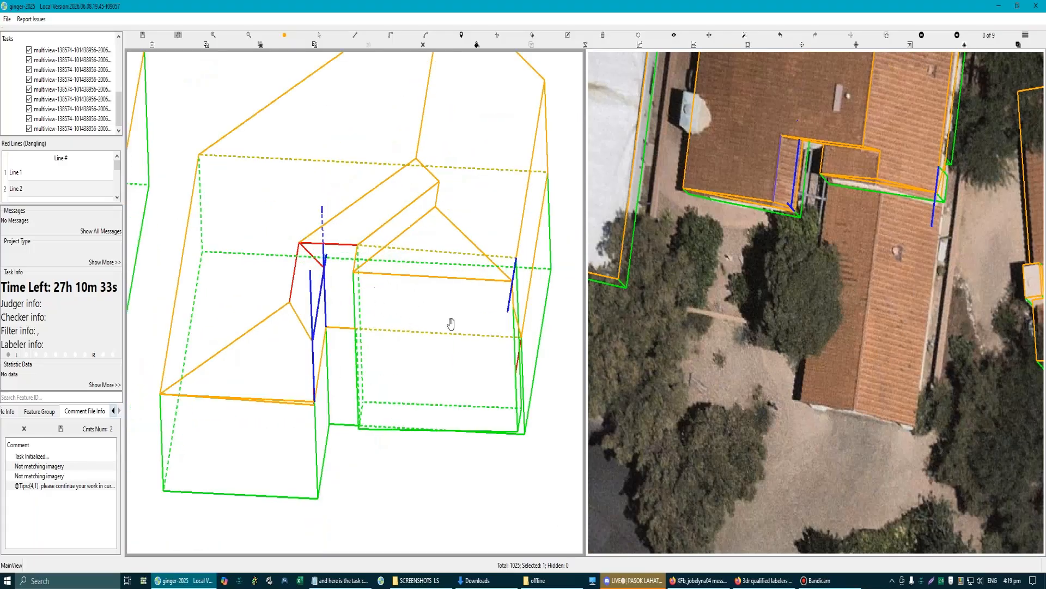
{"action": "left_click_drag", "start_coordinate": [451, 324], "coordinate": [492, 341]}
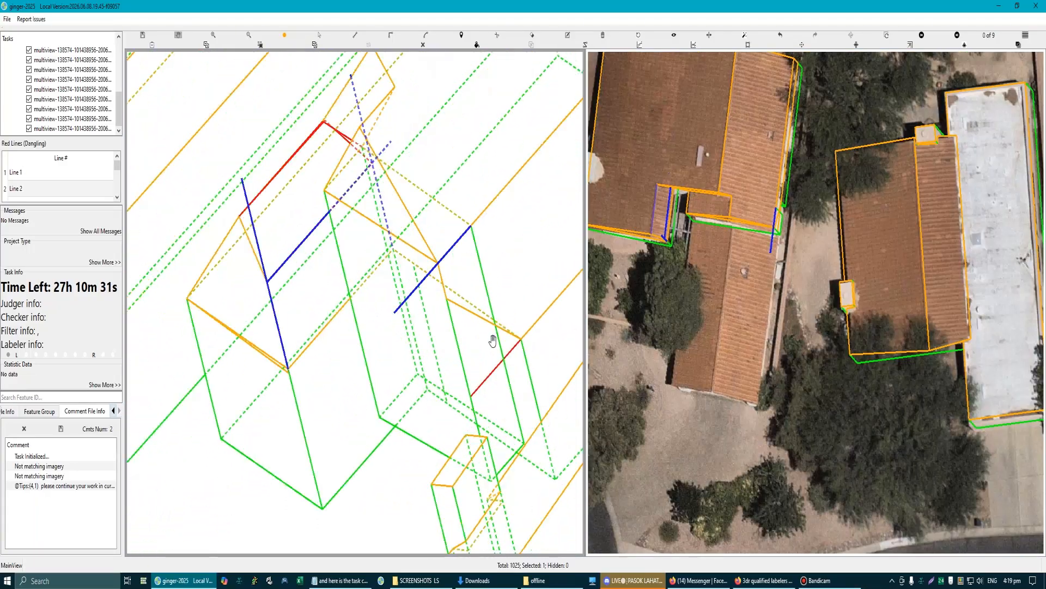
{"action": "key", "text": "s"}
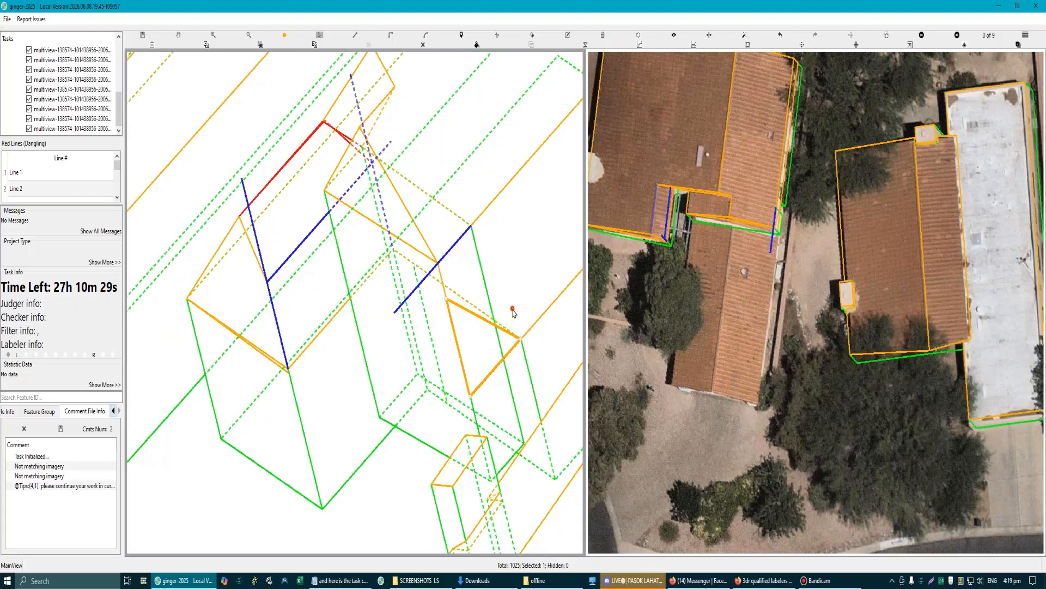
{"action": "left_click", "coordinate": [481, 352]}
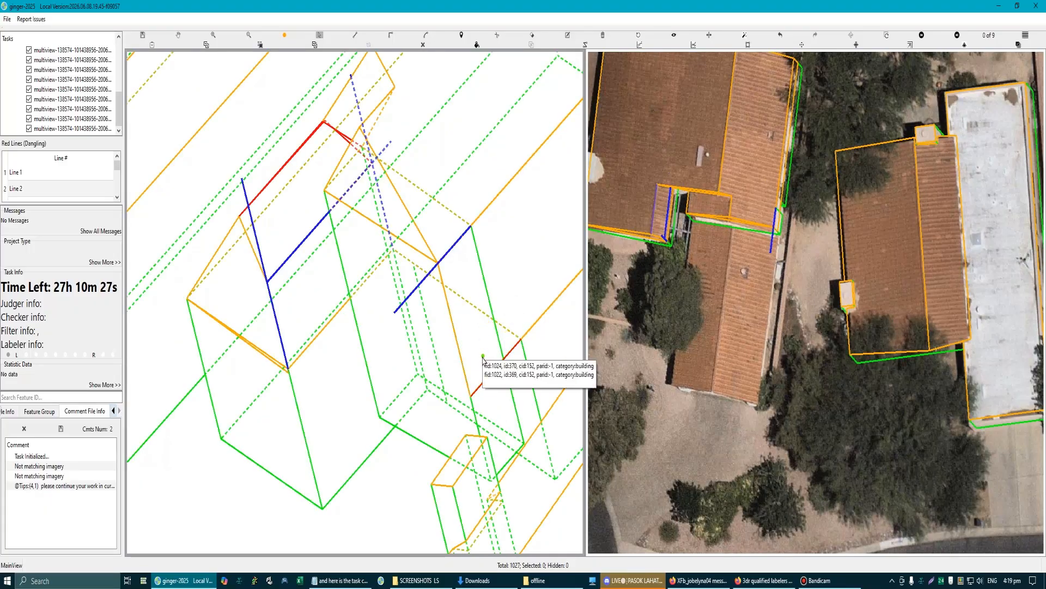
{"action": "scroll", "coordinate": [483, 358], "scroll_direction": "down", "scroll_amount": 3}
{"action": "scroll", "coordinate": [448, 324], "scroll_direction": "up", "scroll_amount": 8}
{"action": "left_click", "coordinate": [436, 325]}
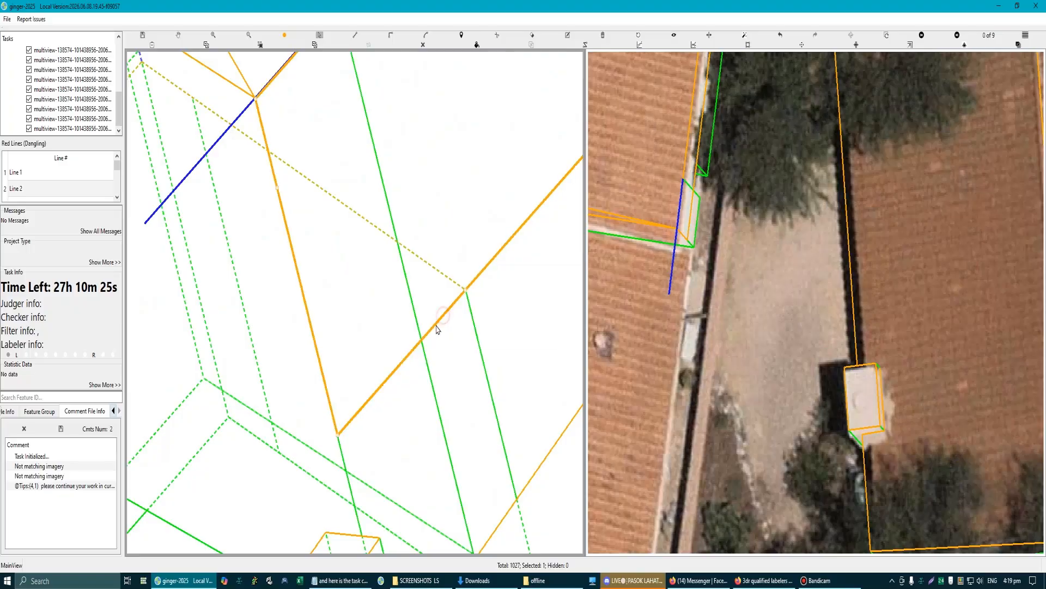
Step: Examine the recess corner and its dangling red and blue edges from several angles
{"action": "left_click_drag", "start_coordinate": [361, 418], "coordinate": [232, 191]}
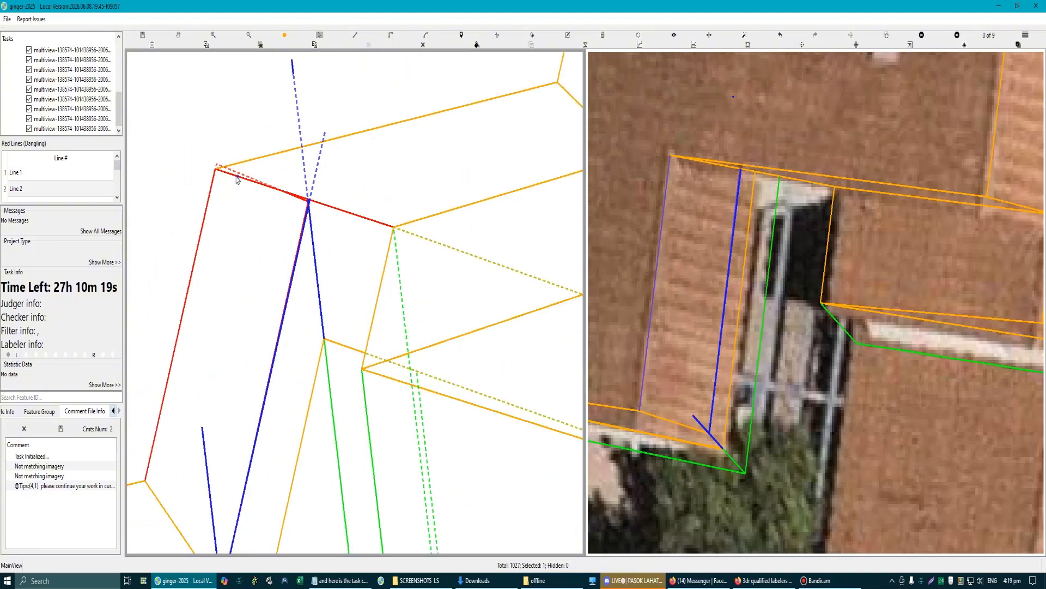
{"action": "scroll", "coordinate": [261, 223], "scroll_direction": "down", "scroll_amount": 5}
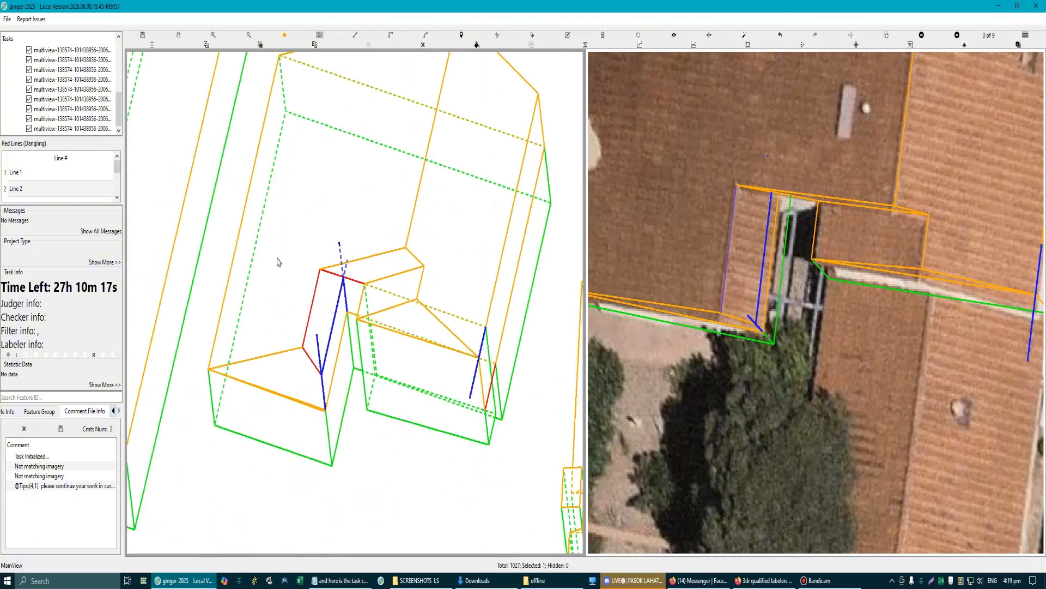
{"action": "left_click_drag", "start_coordinate": [373, 294], "coordinate": [316, 315]}
{"action": "scroll", "coordinate": [317, 314], "scroll_direction": "up", "scroll_amount": 3}
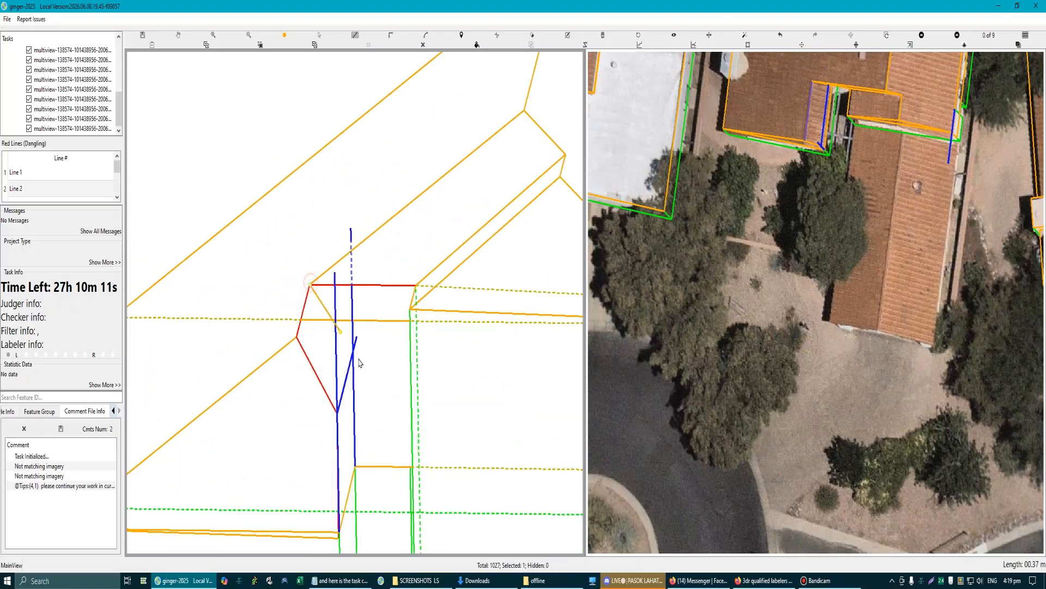
{"action": "scroll", "coordinate": [383, 394], "scroll_direction": "down", "scroll_amount": 3}
{"action": "scroll", "coordinate": [382, 394], "scroll_direction": "down", "scroll_amount": 3}
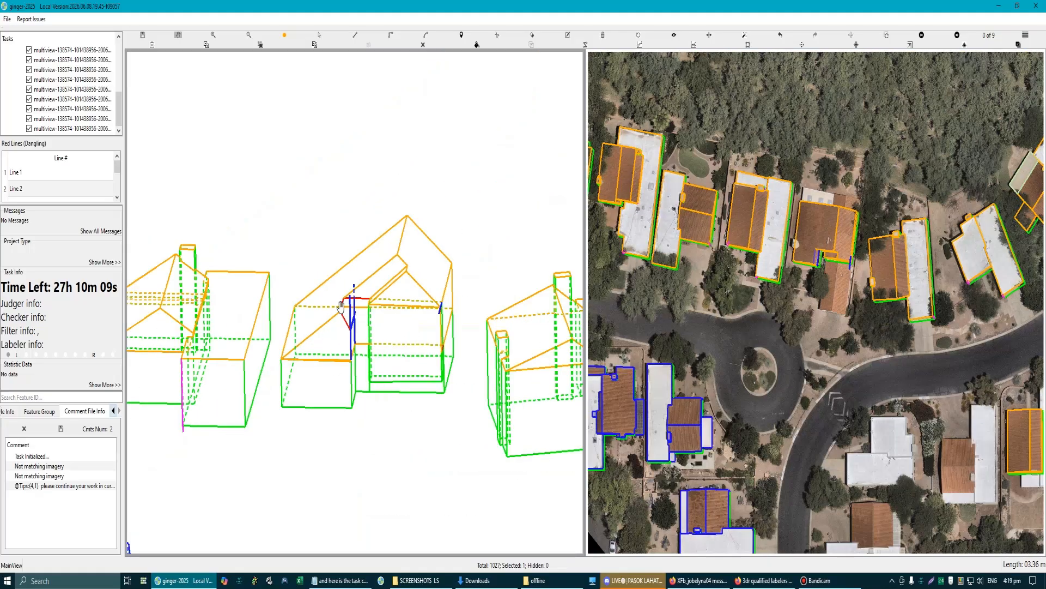
{"action": "scroll", "coordinate": [382, 390], "scroll_direction": "up", "scroll_amount": 3}
{"action": "left_click_drag", "start_coordinate": [382, 381], "coordinate": [375, 338]}
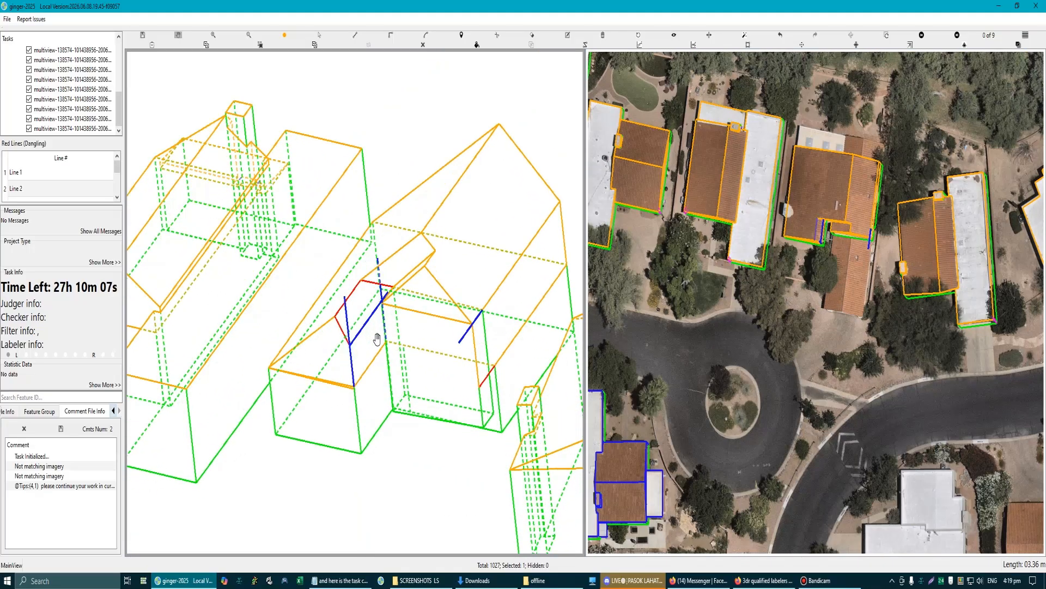
{"action": "scroll", "coordinate": [377, 339], "scroll_direction": "down", "scroll_amount": 3}
{"action": "scroll", "coordinate": [402, 349], "scroll_direction": "up", "scroll_amount": 4}
{"action": "scroll", "coordinate": [402, 344], "scroll_direction": "down", "scroll_amount": 2}
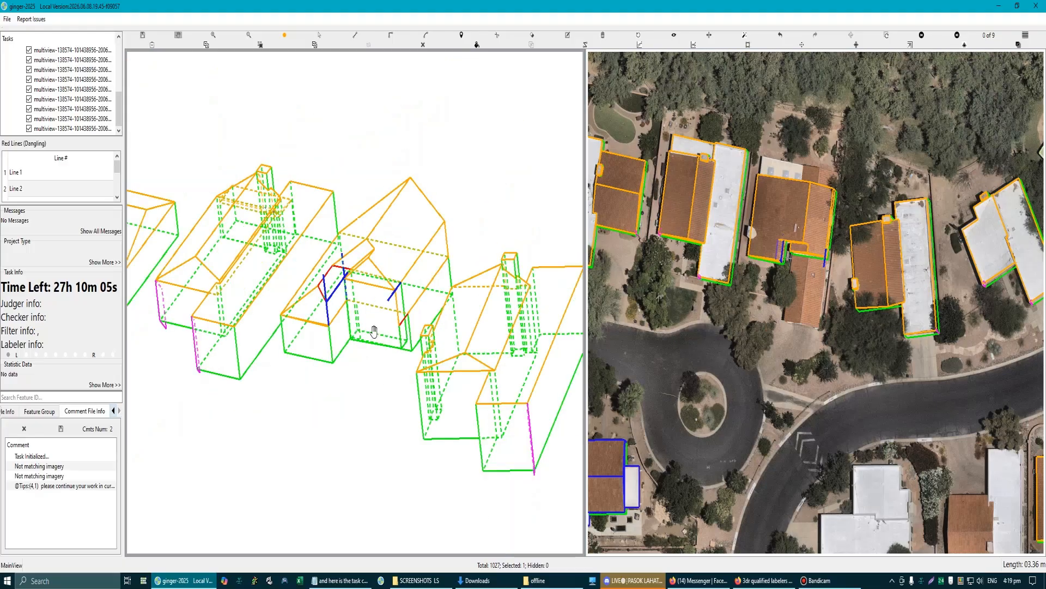
{"action": "left_click_drag", "start_coordinate": [350, 299], "coordinate": [348, 273]}
{"action": "key", "text": "Escape"}
{"action": "left_click_drag", "start_coordinate": [307, 144], "coordinate": [429, 381]}
{"action": "key", "text": "Escape"}
{"action": "scroll", "coordinate": [395, 313], "scroll_direction": "up", "scroll_amount": 4}
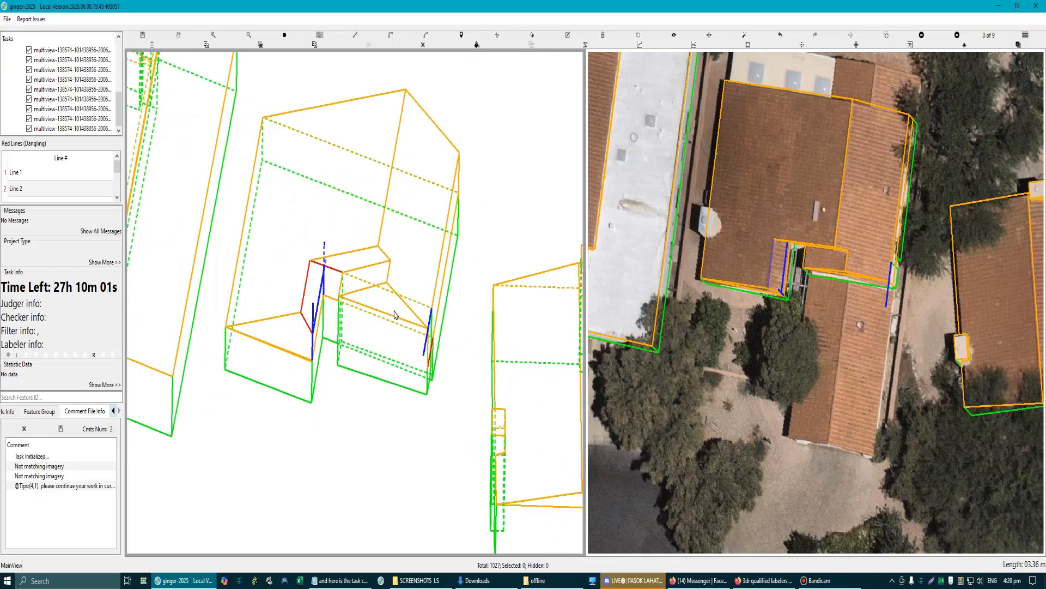
{"action": "scroll", "coordinate": [388, 323], "scroll_direction": "down", "scroll_amount": 3}
{"action": "scroll", "coordinate": [391, 347], "scroll_direction": "up", "scroll_amount": 5}
{"action": "scroll", "coordinate": [355, 334], "scroll_direction": "down", "scroll_amount": 6}
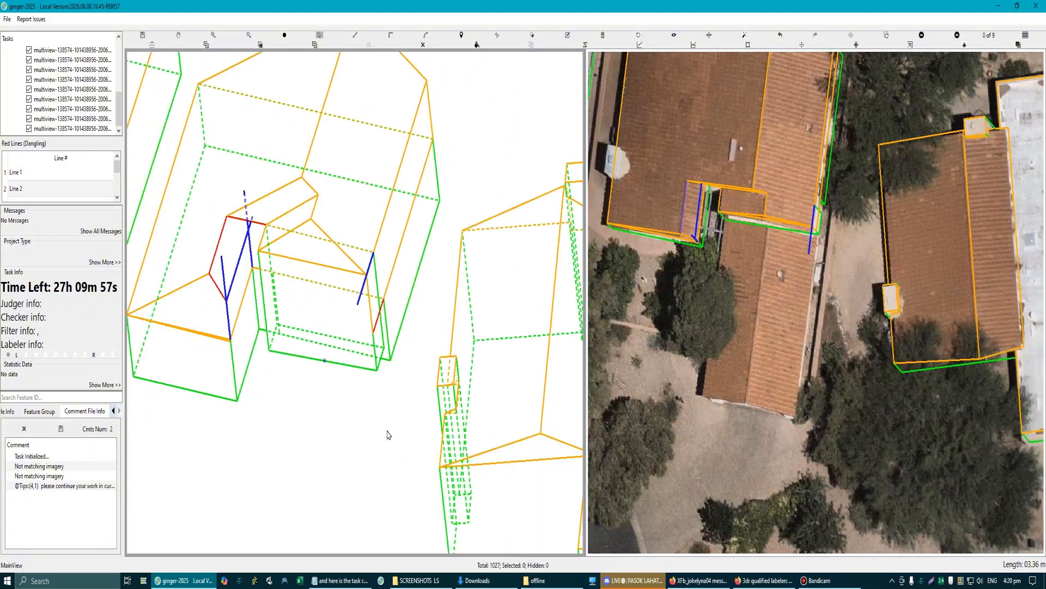
Step: Try to delete the selected corner points of the gable walls above the garage wing, and undo the change
{"action": "left_click_drag", "start_coordinate": [388, 434], "coordinate": [255, 226]}
{"action": "key", "text": "Delete"}
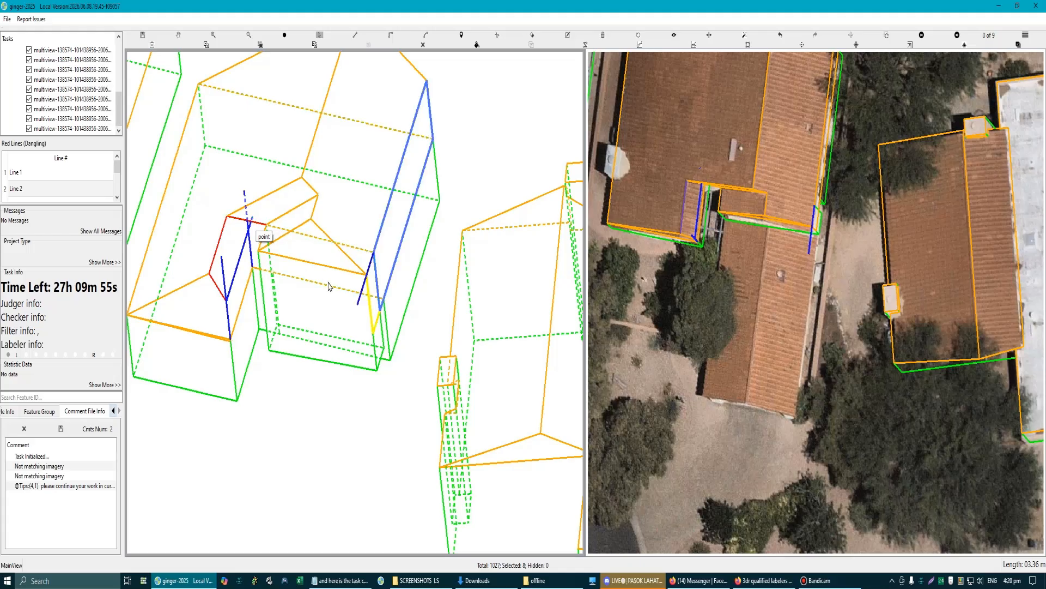
{"action": "key", "text": "Escape"}
{"action": "scroll", "coordinate": [390, 321], "scroll_direction": "up", "scroll_amount": 2}
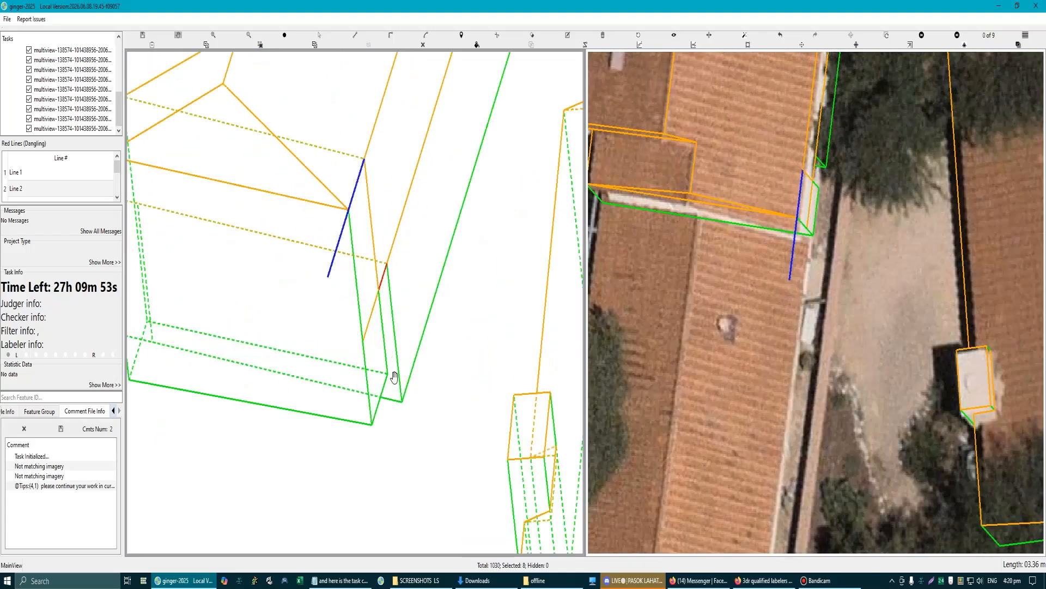
{"action": "scroll", "coordinate": [380, 372], "scroll_direction": "down", "scroll_amount": 1}
{"action": "key", "text": "ctrl+z"}
Step: Select all of the building's roof surfaces and review their feature details, and clear the selection
{"action": "scroll", "coordinate": [362, 356], "scroll_direction": "up", "scroll_amount": 1}
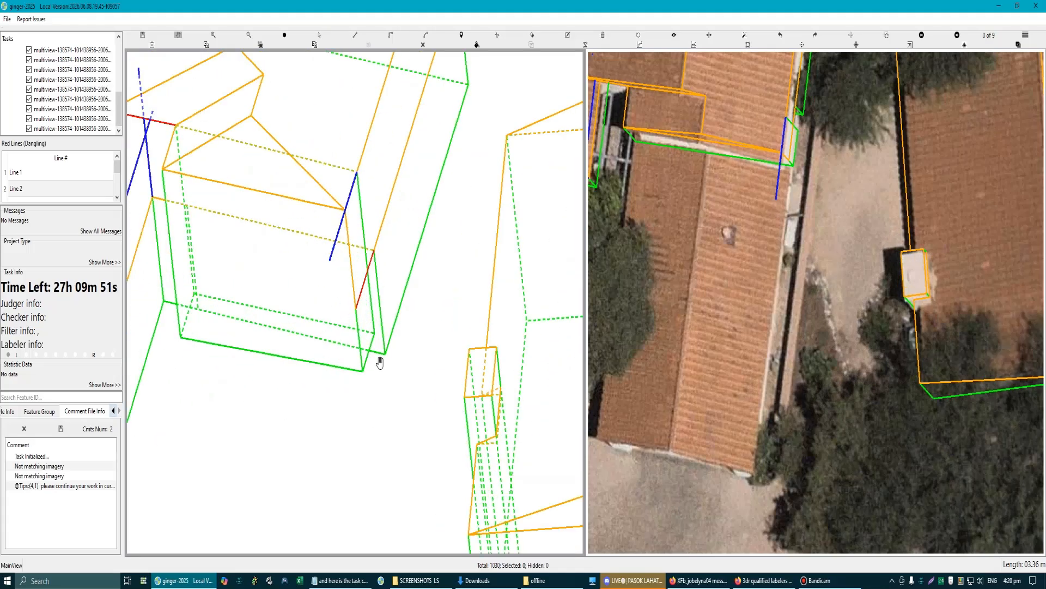
{"action": "scroll", "coordinate": [362, 327], "scroll_direction": "down", "scroll_amount": 1}
{"action": "scroll", "coordinate": [349, 331], "scroll_direction": "up", "scroll_amount": 1}
{"action": "scroll", "coordinate": [347, 349], "scroll_direction": "down", "scroll_amount": 2}
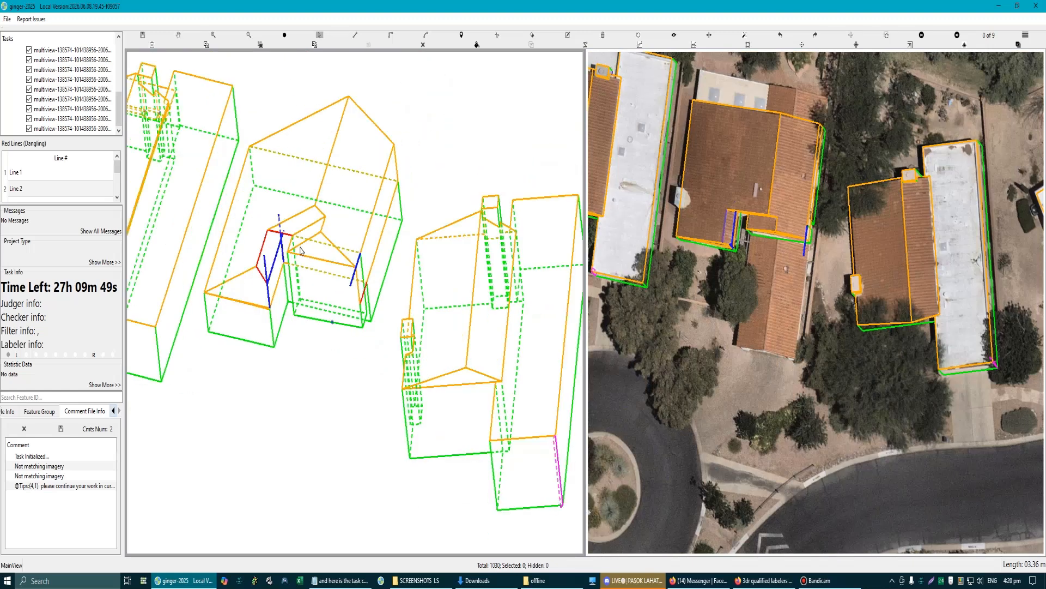
{"action": "left_click_drag", "start_coordinate": [251, 108], "coordinate": [384, 326]}
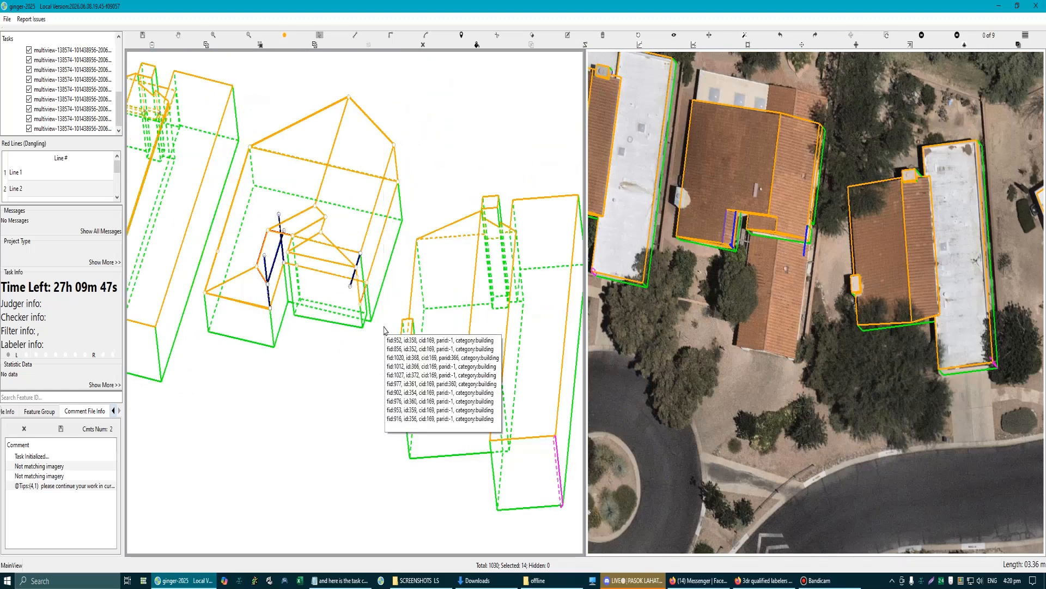
{"action": "key", "text": "Escape"}
{"action": "scroll", "coordinate": [372, 318], "scroll_direction": "up", "scroll_amount": 1}
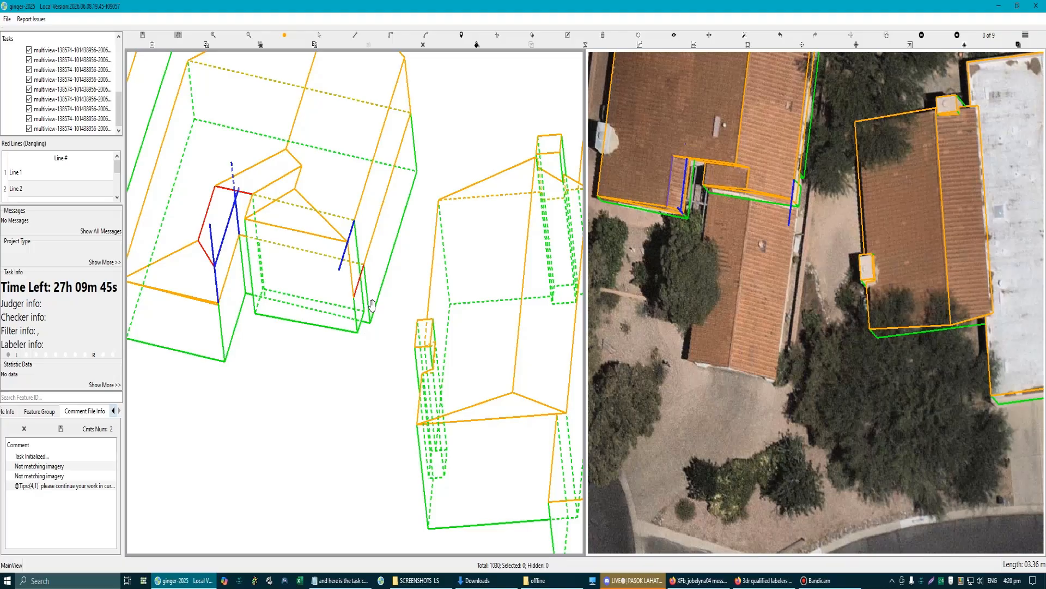
Step: Select the wall surfaces and dangling edges around the recess and garage-wing gable, and split them where they cross
{"action": "scroll", "coordinate": [373, 303], "scroll_direction": "up", "scroll_amount": 1}
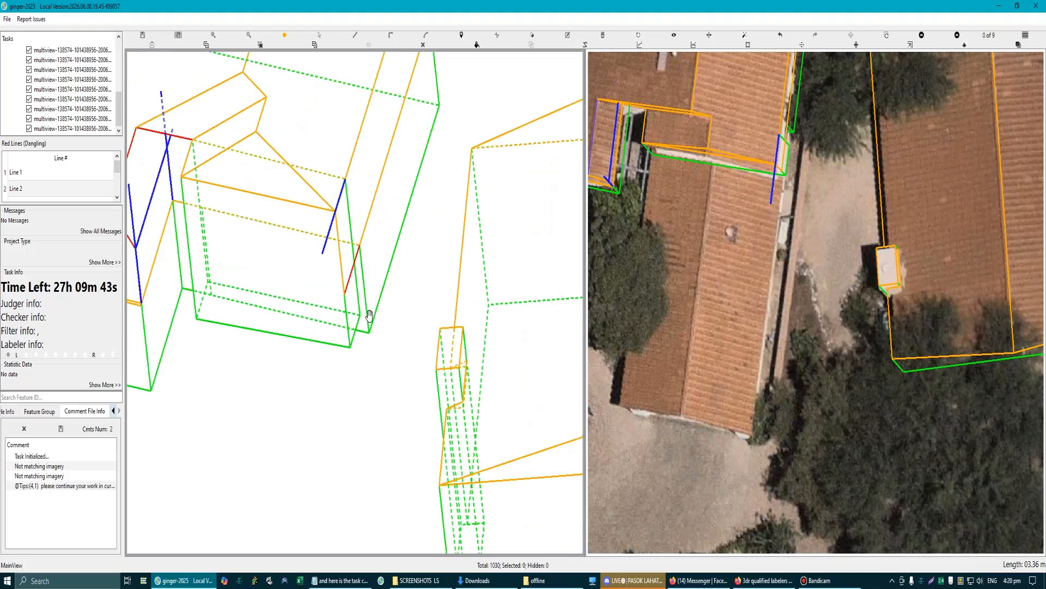
{"action": "scroll", "coordinate": [369, 315], "scroll_direction": "down", "scroll_amount": 2}
{"action": "scroll", "coordinate": [340, 314], "scroll_direction": "up", "scroll_amount": 1}
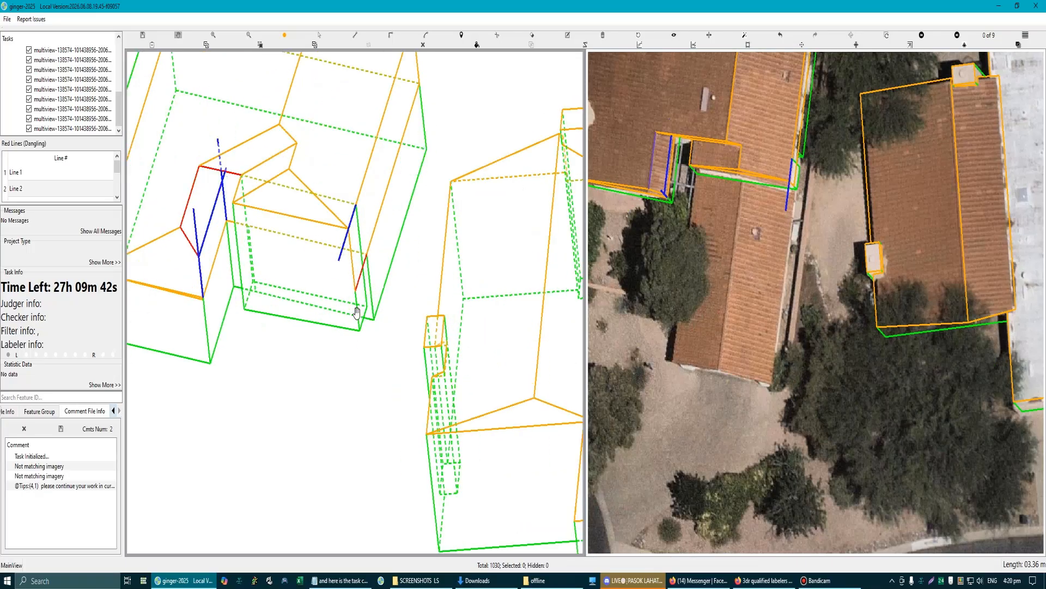
{"action": "left_click", "coordinate": [383, 265]}
{"action": "scroll", "coordinate": [336, 355], "scroll_direction": "down", "scroll_amount": 2}
{"action": "scroll", "coordinate": [297, 280], "scroll_direction": "up", "scroll_amount": 3}
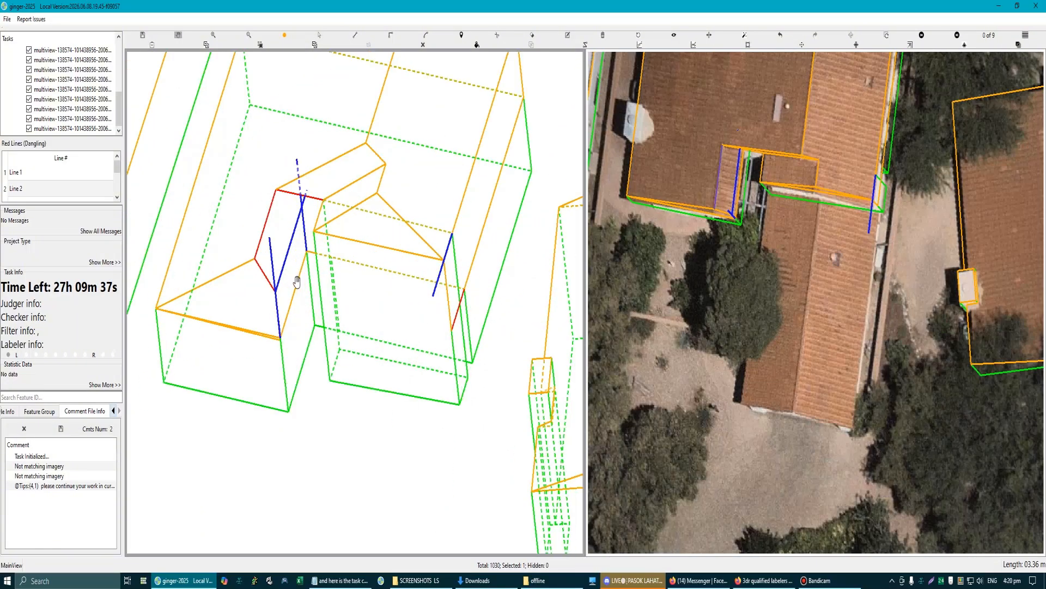
{"action": "scroll", "coordinate": [380, 285], "scroll_direction": "down", "scroll_amount": 2}
{"action": "scroll", "coordinate": [329, 258], "scroll_direction": "up", "scroll_amount": 1}
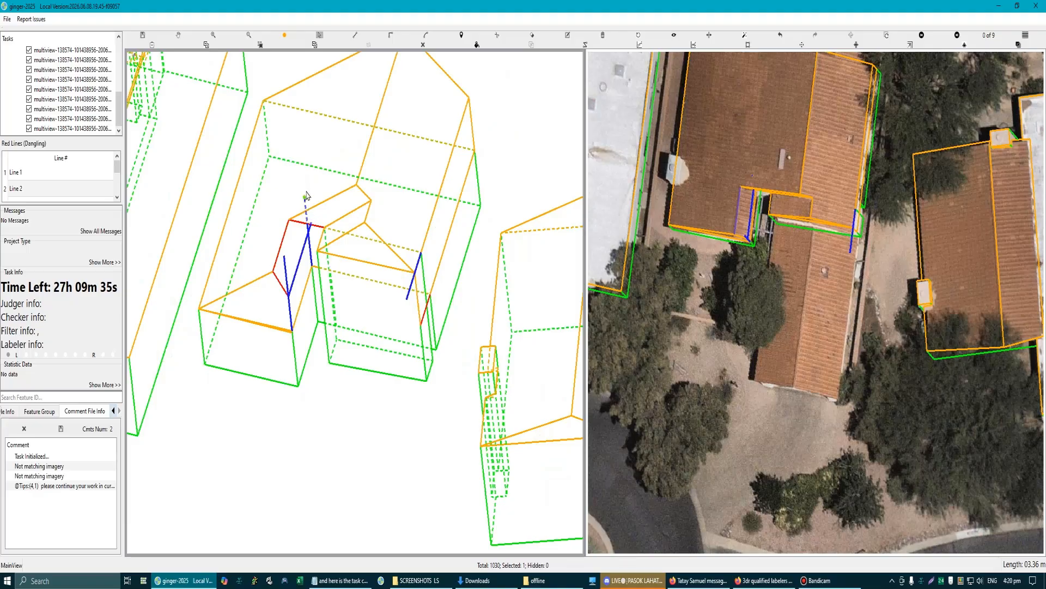
{"action": "left_click_drag", "start_coordinate": [307, 186], "coordinate": [432, 359]}
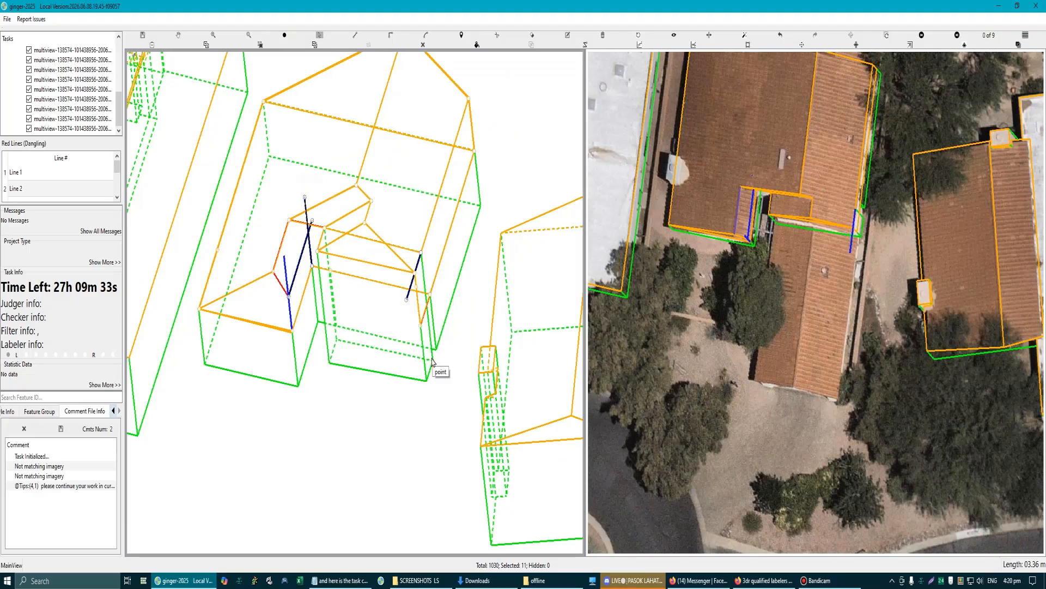
{"action": "key", "text": "x"}
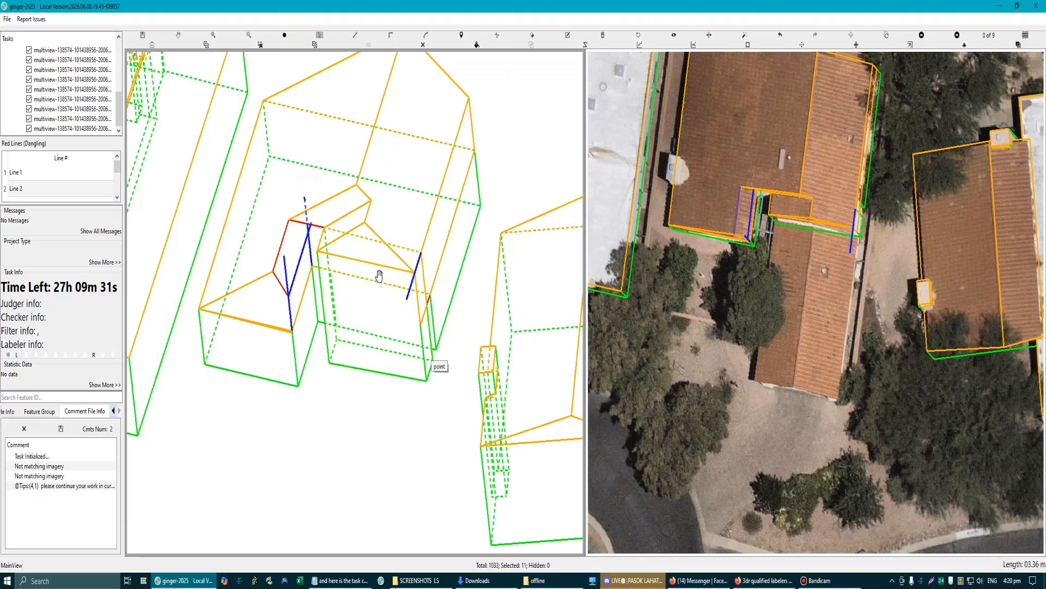
Step: Examine the wall edges and dangling segment at the garage-wing gable's outer corner from several angles
{"action": "scroll", "coordinate": [353, 313], "scroll_direction": "up", "scroll_amount": 2}
{"action": "left_click_drag", "start_coordinate": [374, 308], "coordinate": [372, 251]}
{"action": "left_click_drag", "start_coordinate": [379, 249], "coordinate": [355, 349]}
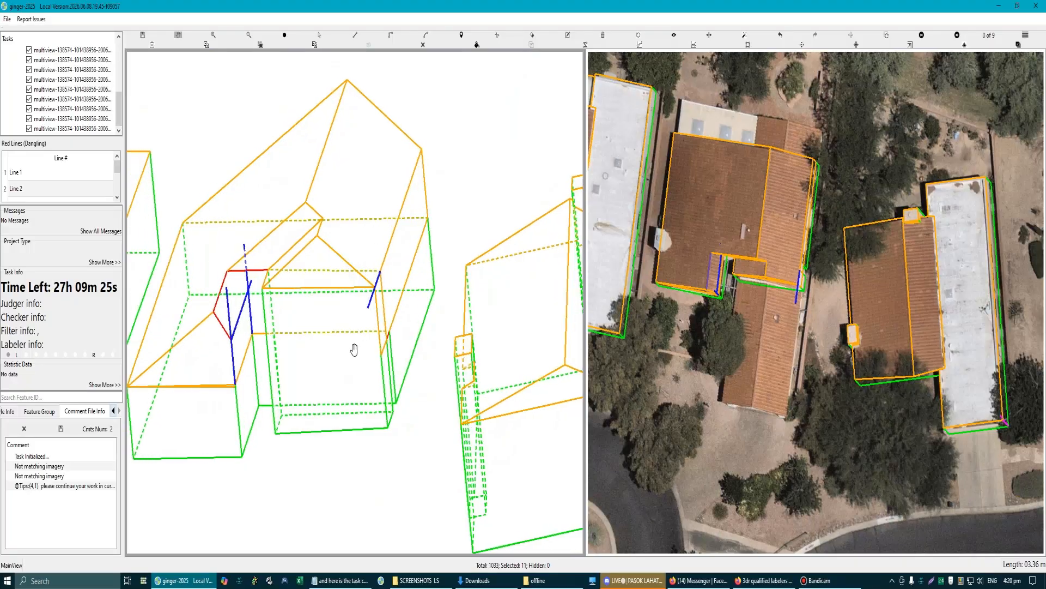
{"action": "scroll", "coordinate": [392, 341], "scroll_direction": "up", "scroll_amount": 5}
{"action": "left_click", "coordinate": [379, 359]}
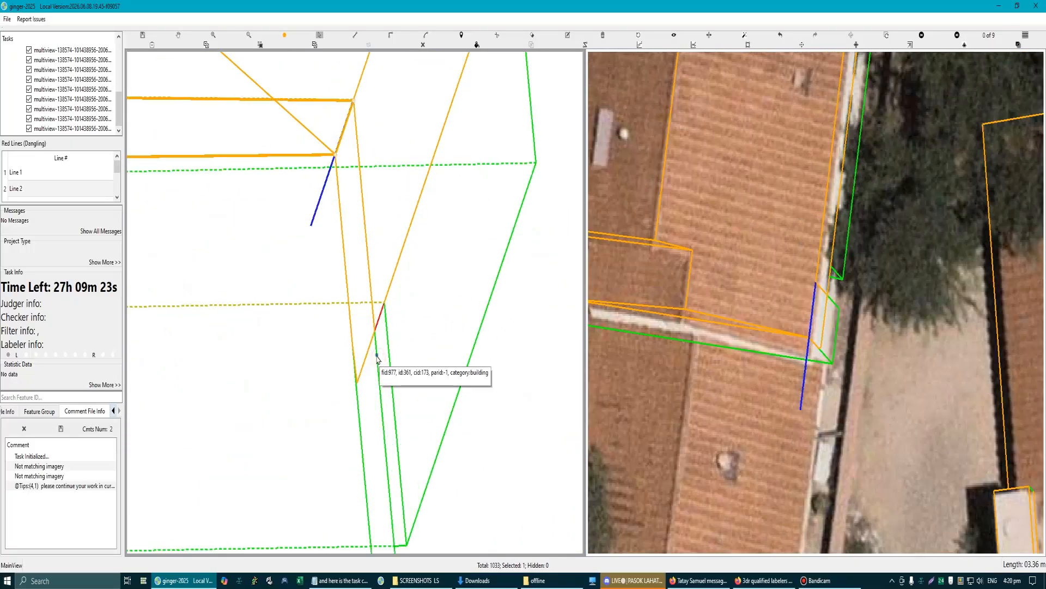
{"action": "scroll", "coordinate": [375, 355], "scroll_direction": "down", "scroll_amount": 3}
{"action": "left_click_drag", "start_coordinate": [309, 339], "coordinate": [357, 323]}
{"action": "scroll", "coordinate": [360, 324], "scroll_direction": "down", "scroll_amount": 3}
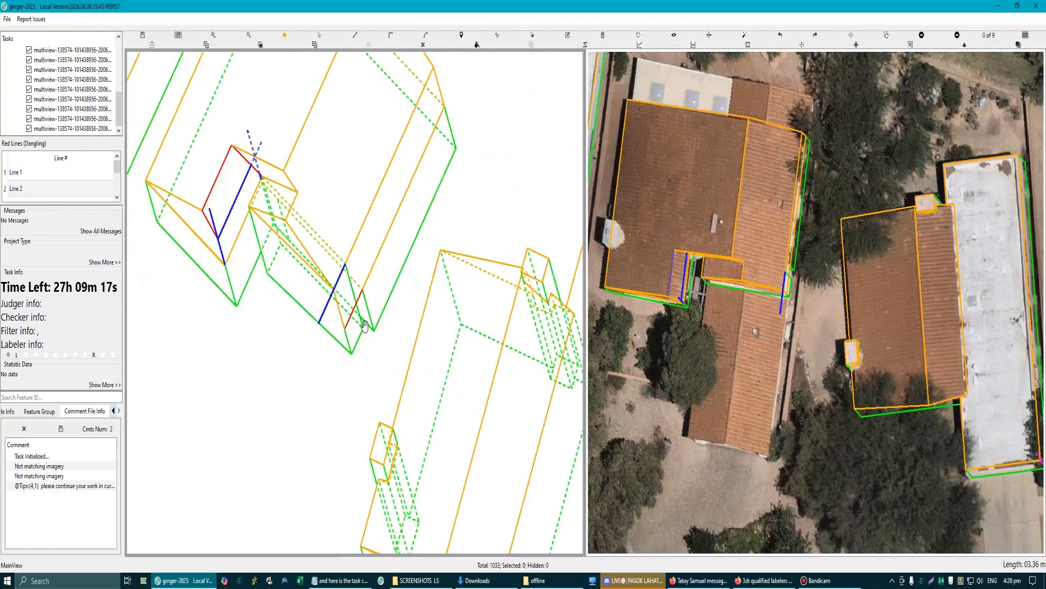
{"action": "left_click_drag", "start_coordinate": [293, 227], "coordinate": [294, 205]}
{"action": "scroll", "coordinate": [331, 328], "scroll_direction": "up", "scroll_amount": 2}
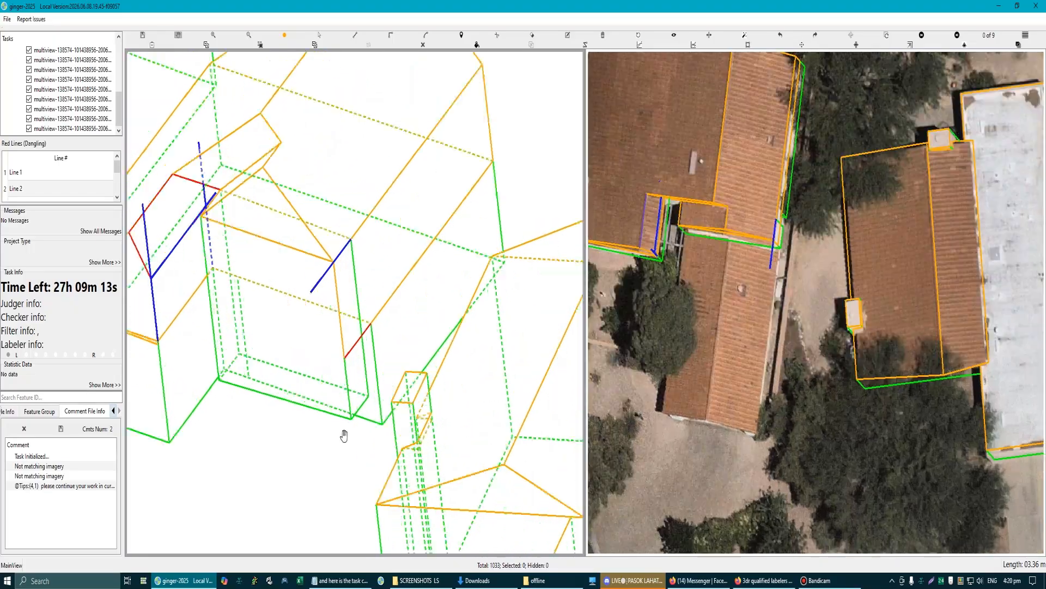
{"action": "scroll", "coordinate": [317, 388], "scroll_direction": "down", "scroll_amount": 2}
{"action": "scroll", "coordinate": [369, 355], "scroll_direction": "up", "scroll_amount": 2}
{"action": "scroll", "coordinate": [360, 367], "scroll_direction": "down", "scroll_amount": 2}
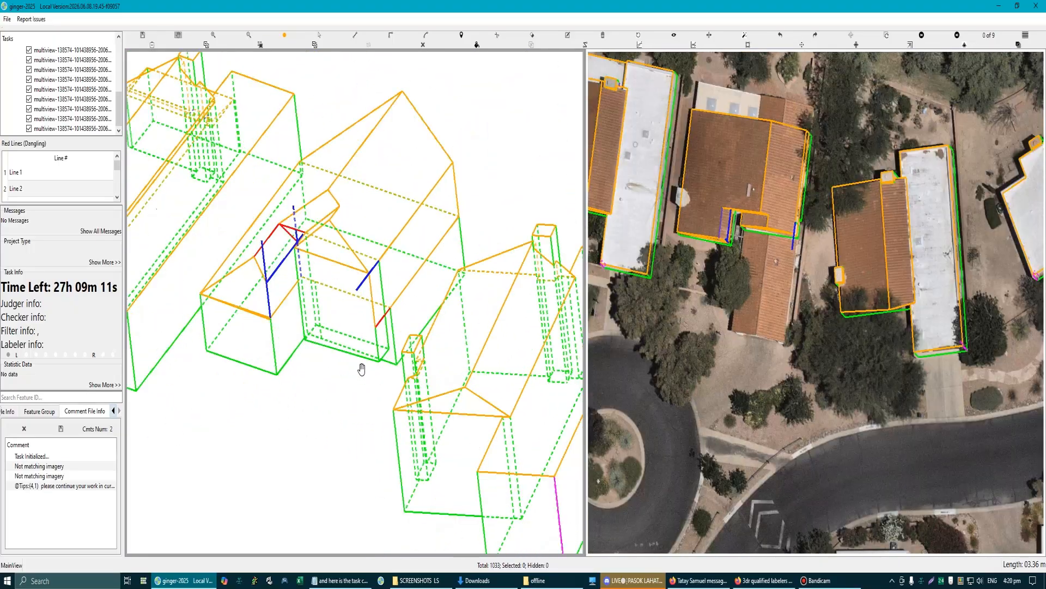
Step: Delete the flat surface capping the garage-wing walls below the gable
{"action": "scroll", "coordinate": [323, 282], "scroll_direction": "up", "scroll_amount": 1}
{"action": "scroll", "coordinate": [332, 275], "scroll_direction": "up", "scroll_amount": 2}
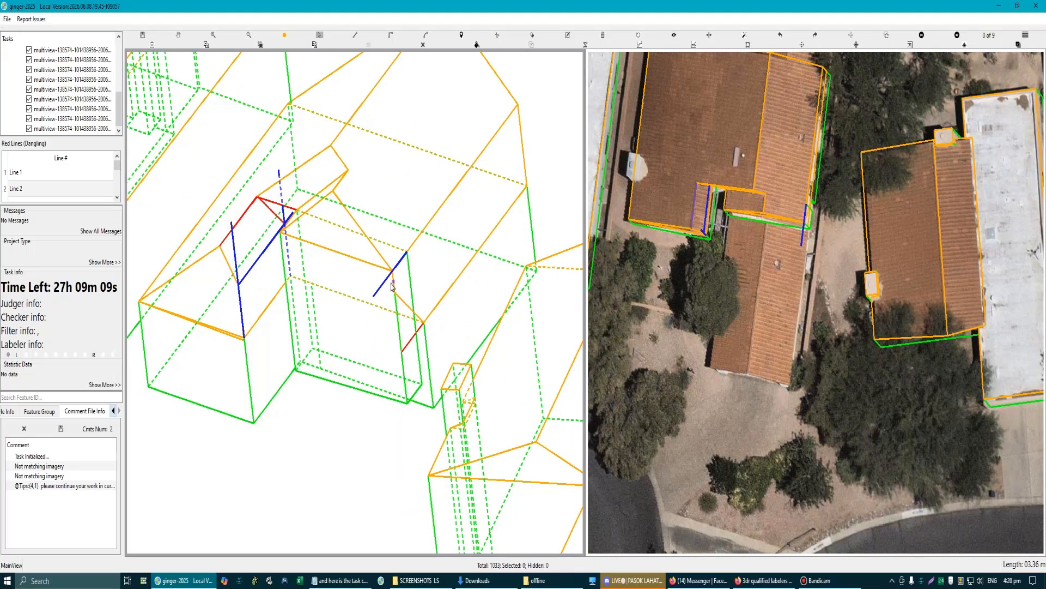
{"action": "scroll", "coordinate": [392, 286], "scroll_direction": "up", "scroll_amount": 2}
{"action": "scroll", "coordinate": [393, 322], "scroll_direction": "down", "scroll_amount": 3}
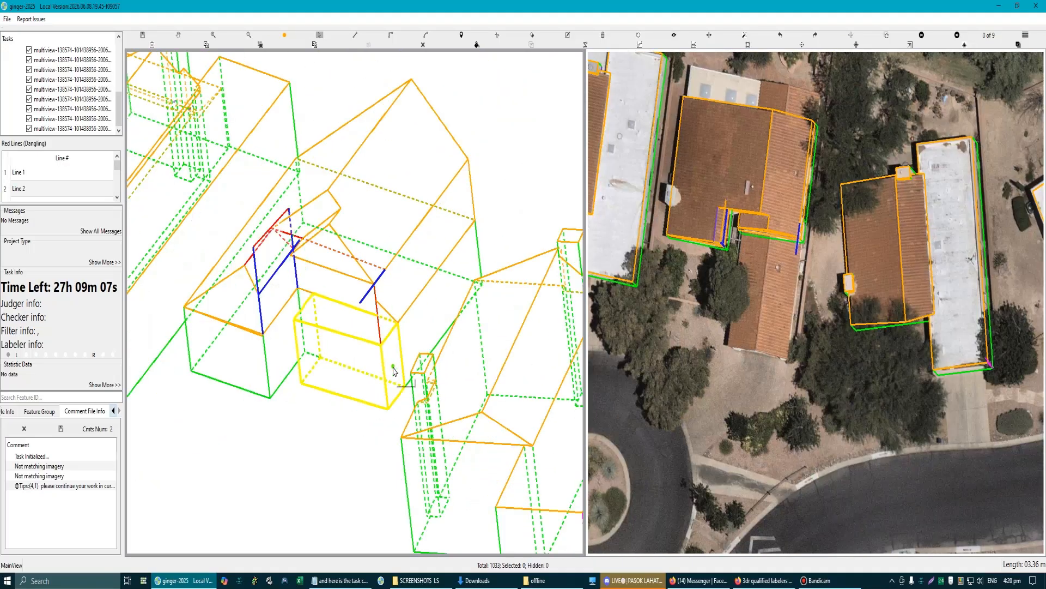
{"action": "scroll", "coordinate": [360, 327], "scroll_direction": "up", "scroll_amount": 2}
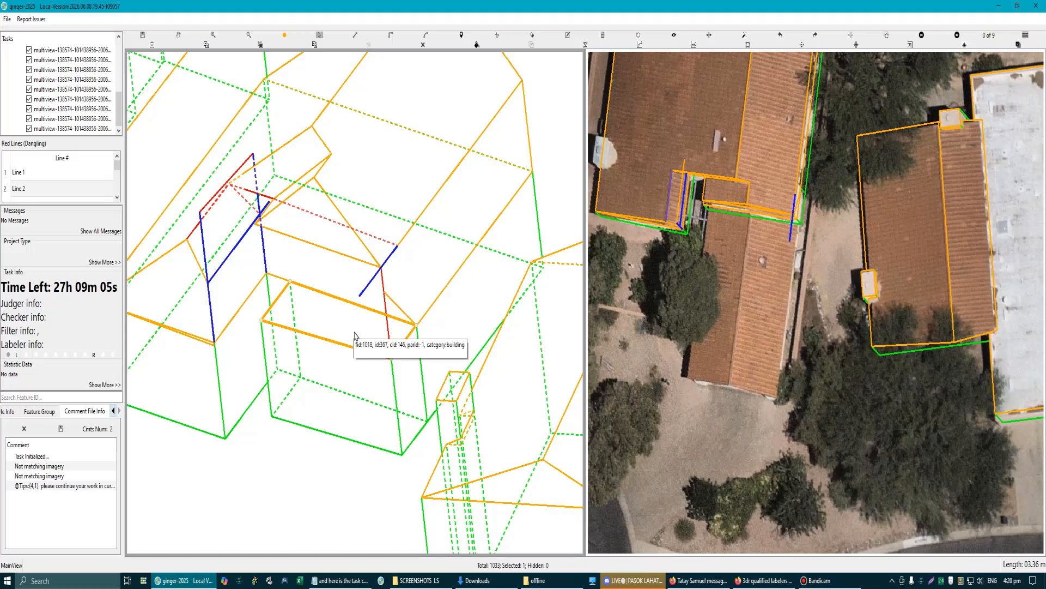
{"action": "key", "text": "Delete"}
{"action": "scroll", "coordinate": [366, 344], "scroll_direction": "down", "scroll_amount": 3}
{"action": "left_click_drag", "start_coordinate": [337, 309], "coordinate": [331, 346]}
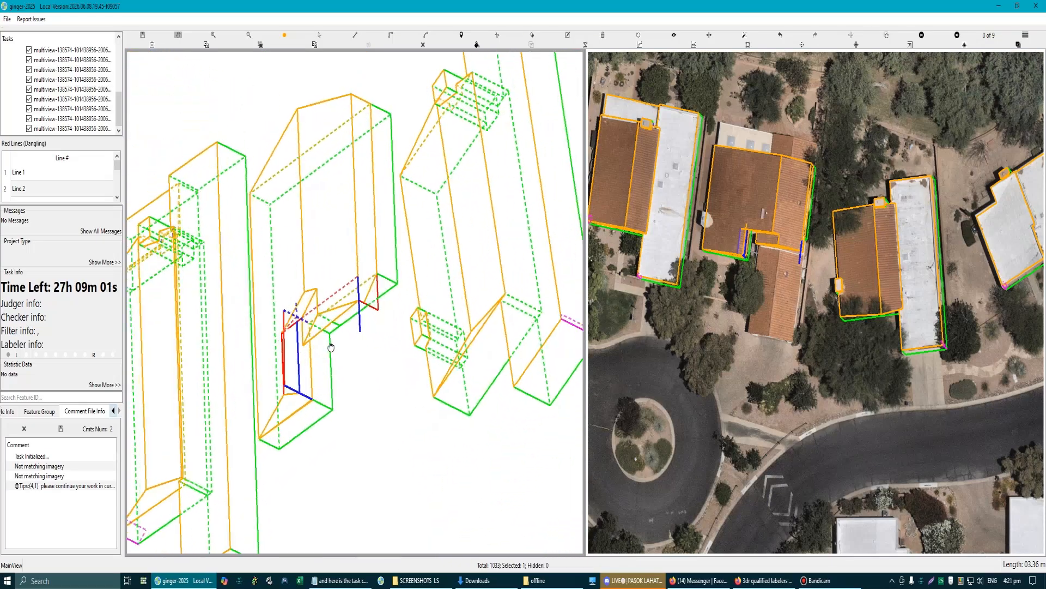
{"action": "scroll", "coordinate": [370, 295], "scroll_direction": "up", "scroll_amount": 4}
{"action": "key", "text": "Escape"}
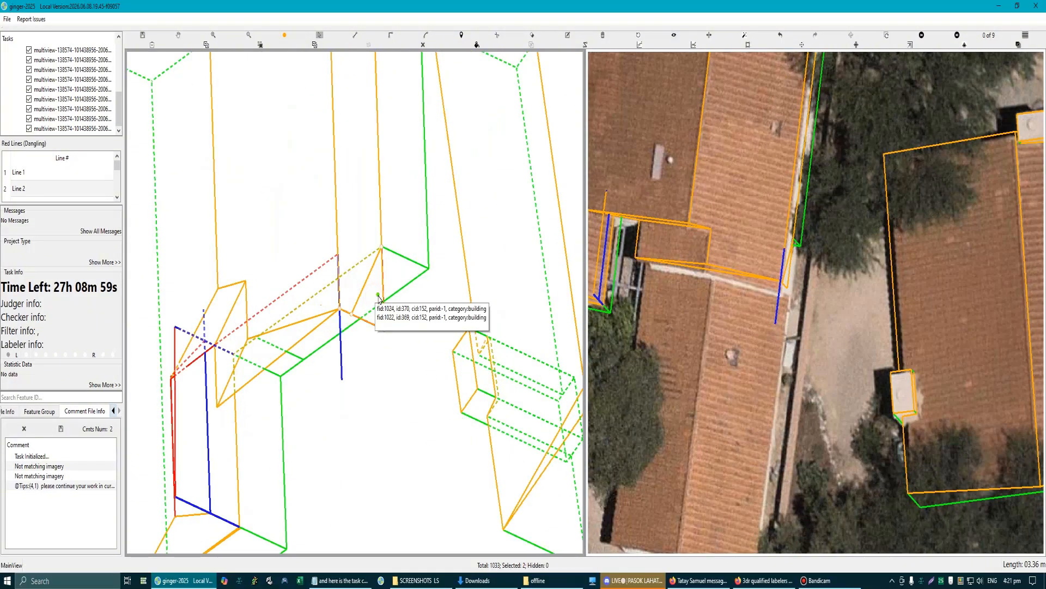
Step: Draw a line from the recess wall's top corner across to the outer wall edge, behind the front wall's top edge
{"action": "scroll", "coordinate": [376, 332], "scroll_direction": "down", "scroll_amount": 4}
{"action": "left_click_drag", "start_coordinate": [315, 245], "coordinate": [334, 205]}
{"action": "scroll", "coordinate": [334, 338], "scroll_direction": "up", "scroll_amount": 2}
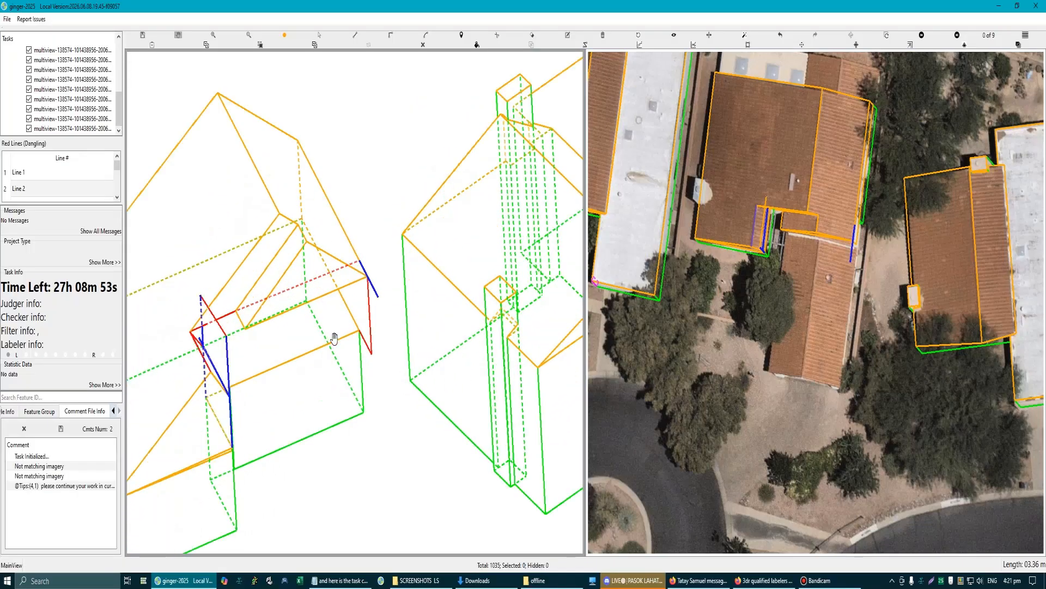
{"action": "left_click", "coordinate": [322, 354]}
{"action": "left_click_drag", "start_coordinate": [321, 354], "coordinate": [361, 389]}
{"action": "key", "text": "space"}
{"action": "mouse_move", "coordinate": [295, 347]}
{"action": "left_mouse_down"}
{"action": "mouse_move", "coordinate": [279, 344]}
{"action": "mouse_move", "coordinate": [295, 349]}
{"action": "left_mouse_up"}
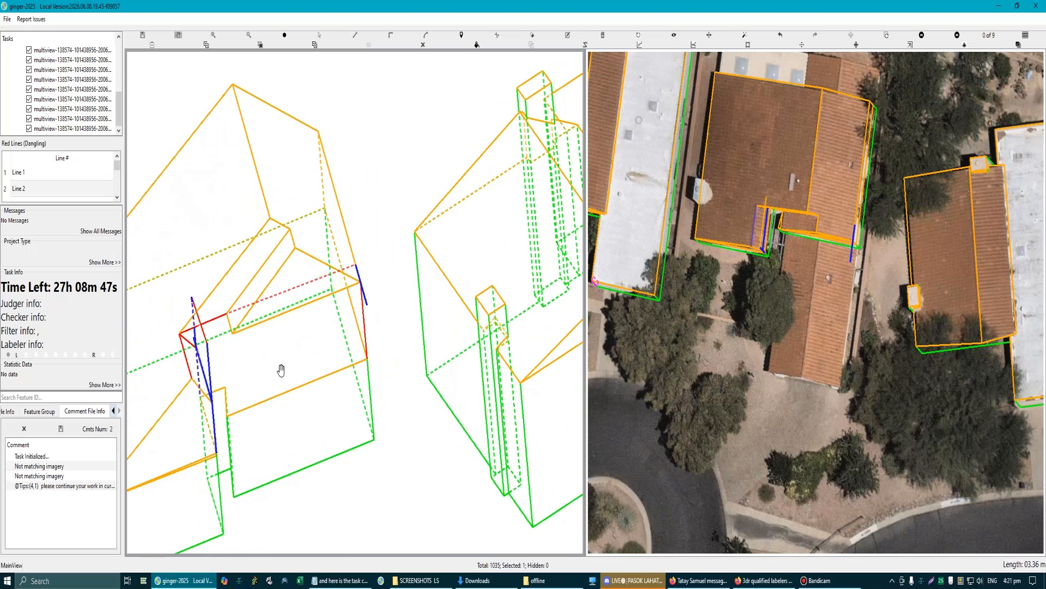
{"action": "key", "text": "l"}
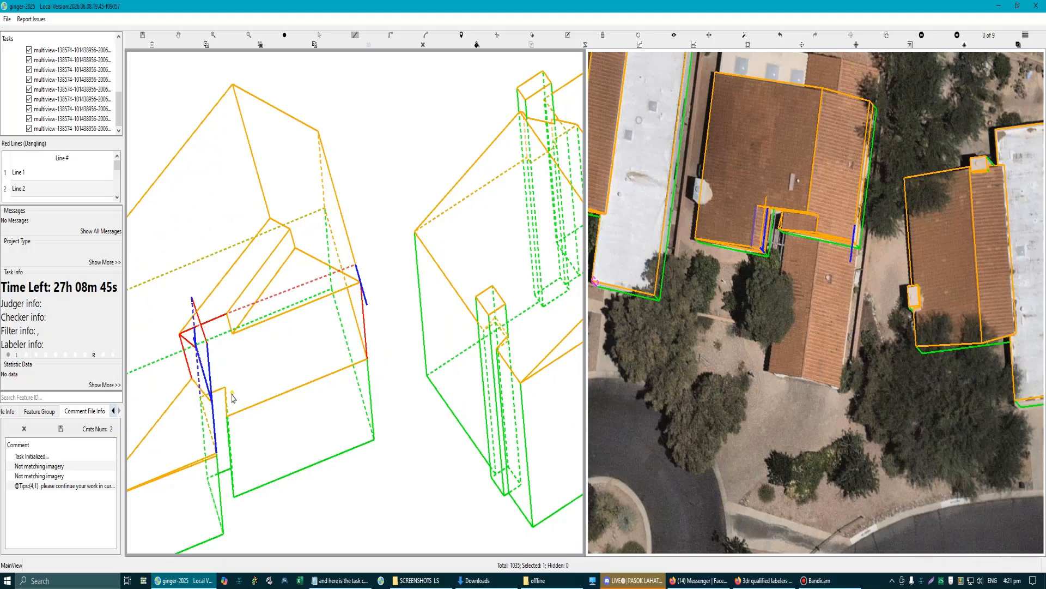
{"action": "key", "text": "Escape"}
{"action": "key", "text": "e"}
{"action": "left_click", "coordinate": [226, 388]}
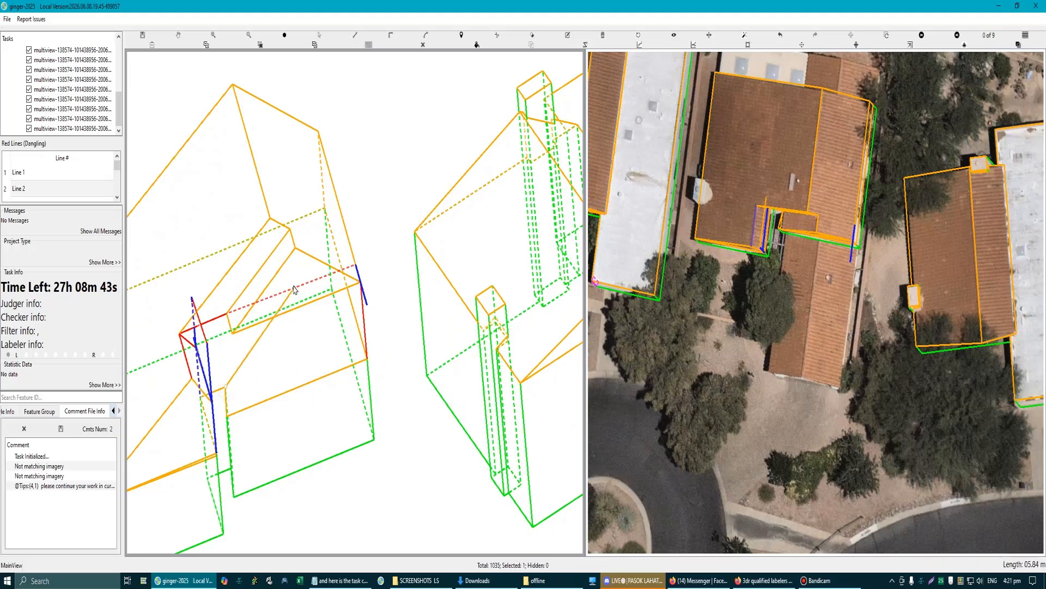
{"action": "left_click", "coordinate": [361, 341]}
{"action": "left_click_drag", "start_coordinate": [289, 368], "coordinate": [308, 359]}
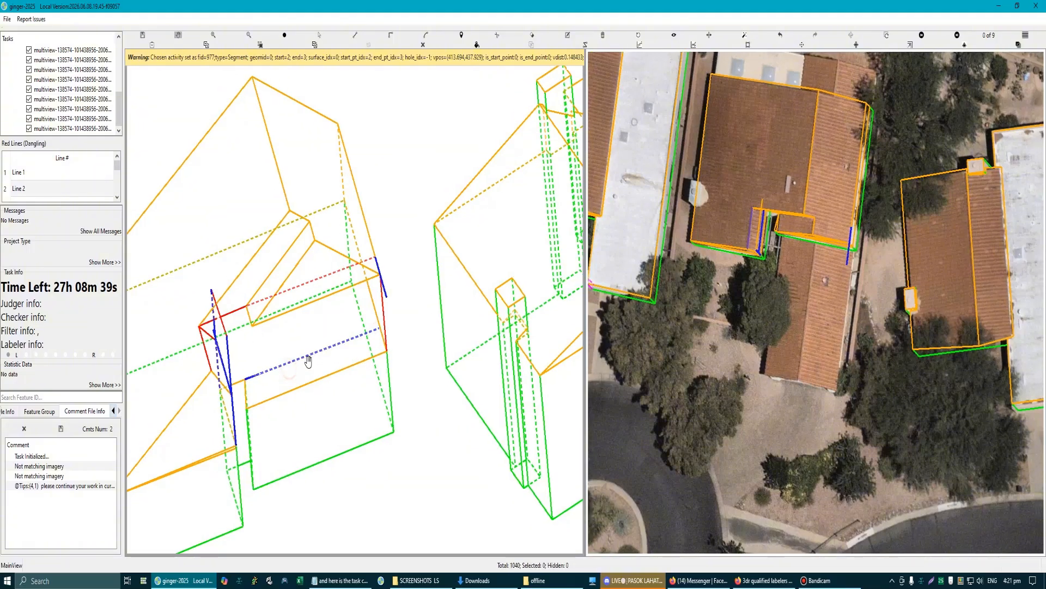
Step: Draw a narrow surface between the new line and the top edge of the garage-wing front wall
{"action": "key", "text": "f"}
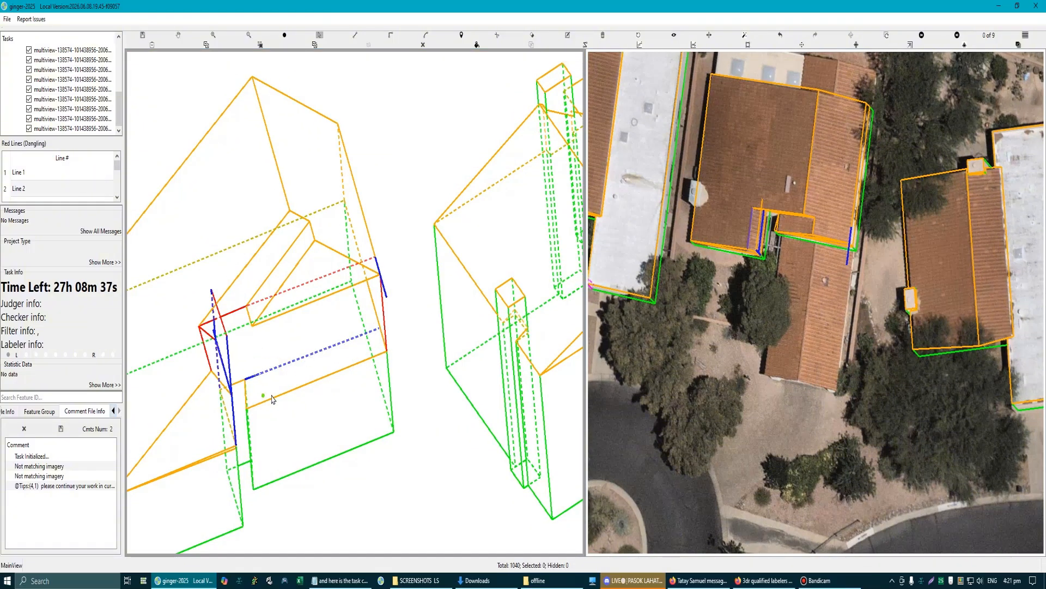
{"action": "left_click", "coordinate": [247, 385]}
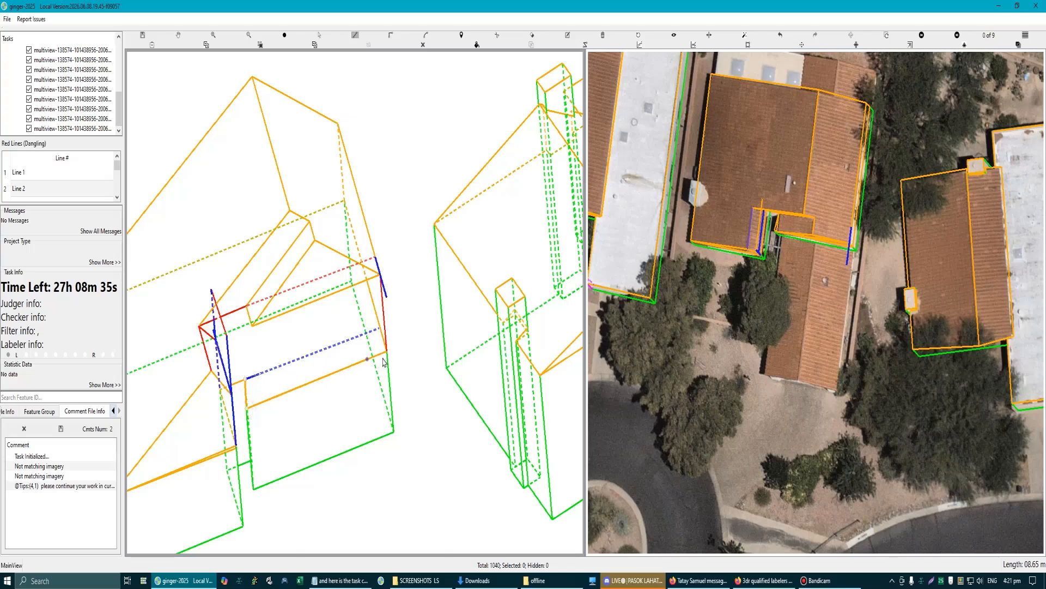
{"action": "left_click", "coordinate": [382, 334]}
Step: Draw a four-sided vertical wall surface from the gable's eave ends down to the narrow surface above the front wall
{"action": "scroll", "coordinate": [357, 349], "scroll_direction": "up", "scroll_amount": 2}
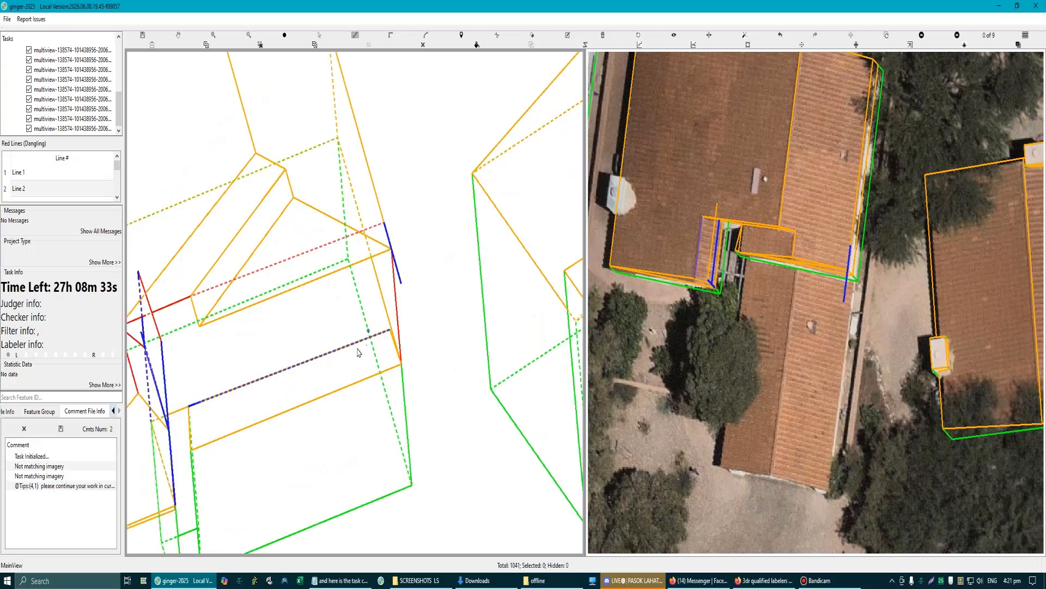
{"action": "left_click", "coordinate": [235, 276]}
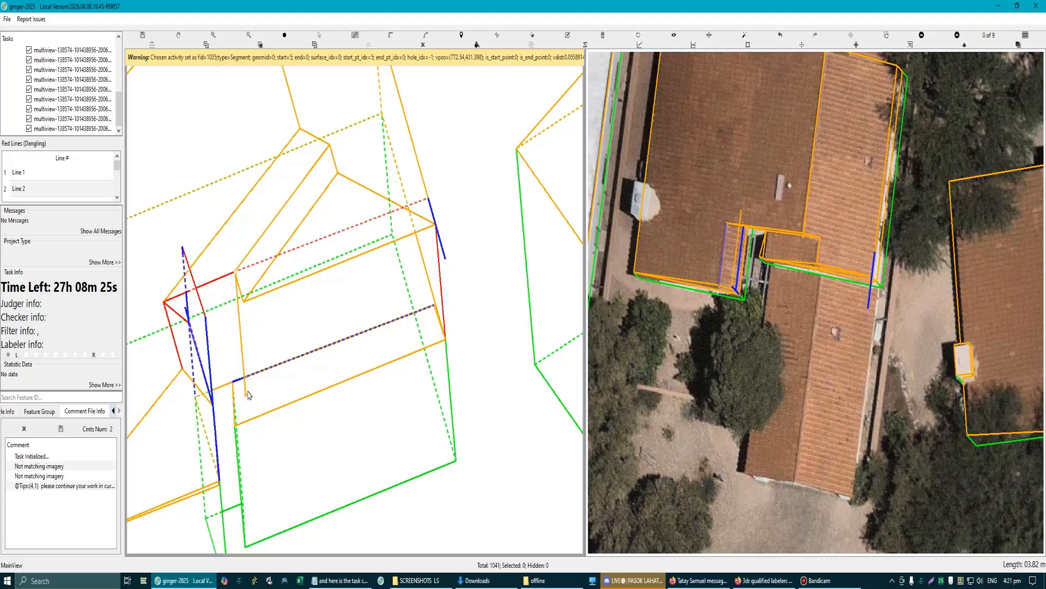
{"action": "left_click", "coordinate": [315, 394]}
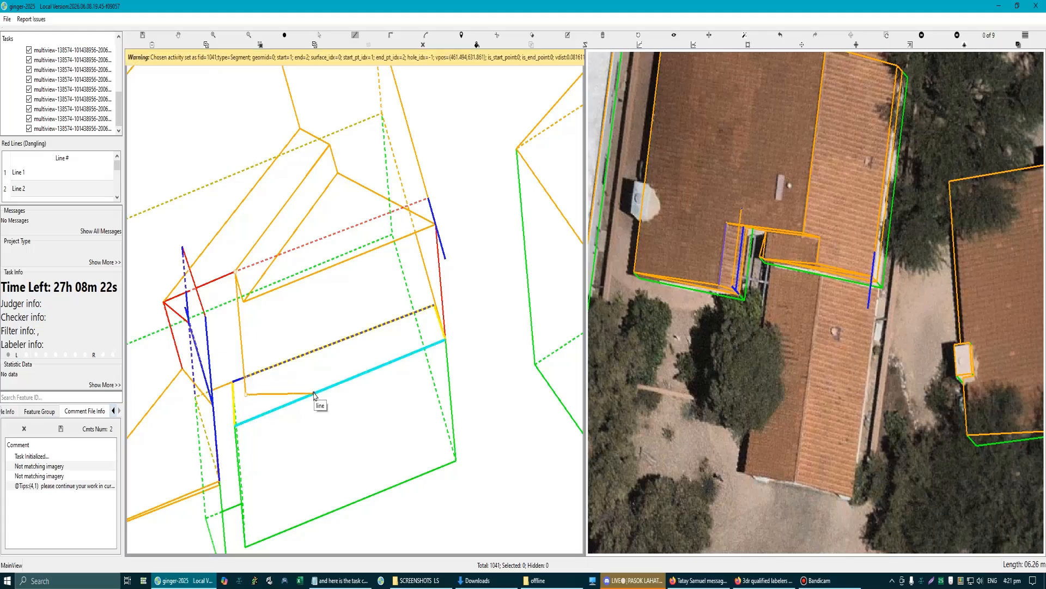
{"action": "left_click", "coordinate": [438, 317]}
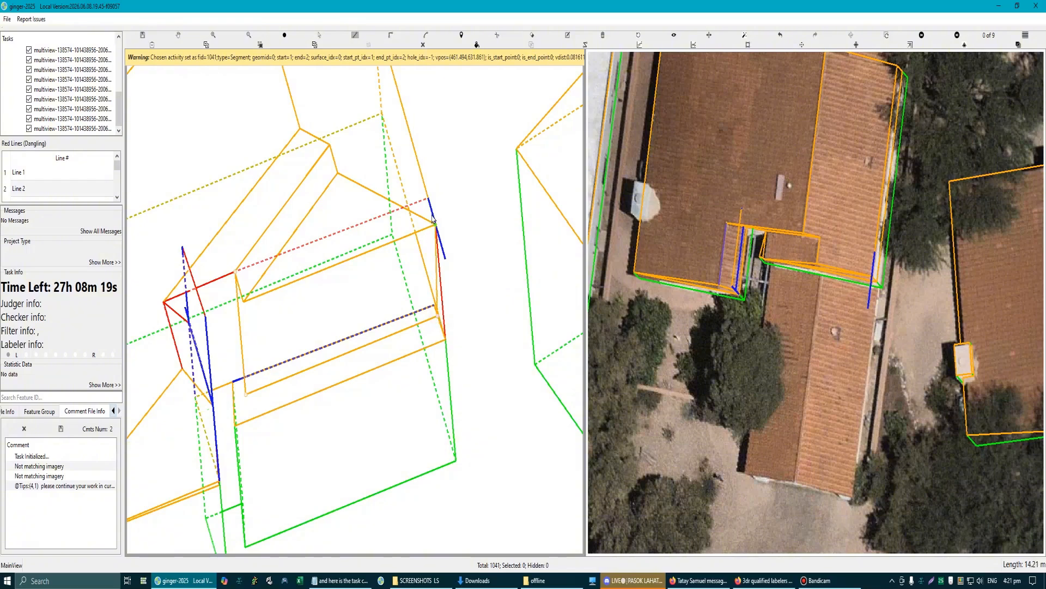
{"action": "right_click", "coordinate": [362, 304]}
Step: Compare the rebuilt gable wall and recess edges with the aerial imagery from several views and zoom levels
{"action": "scroll", "coordinate": [362, 304], "scroll_direction": "down", "scroll_amount": 4}
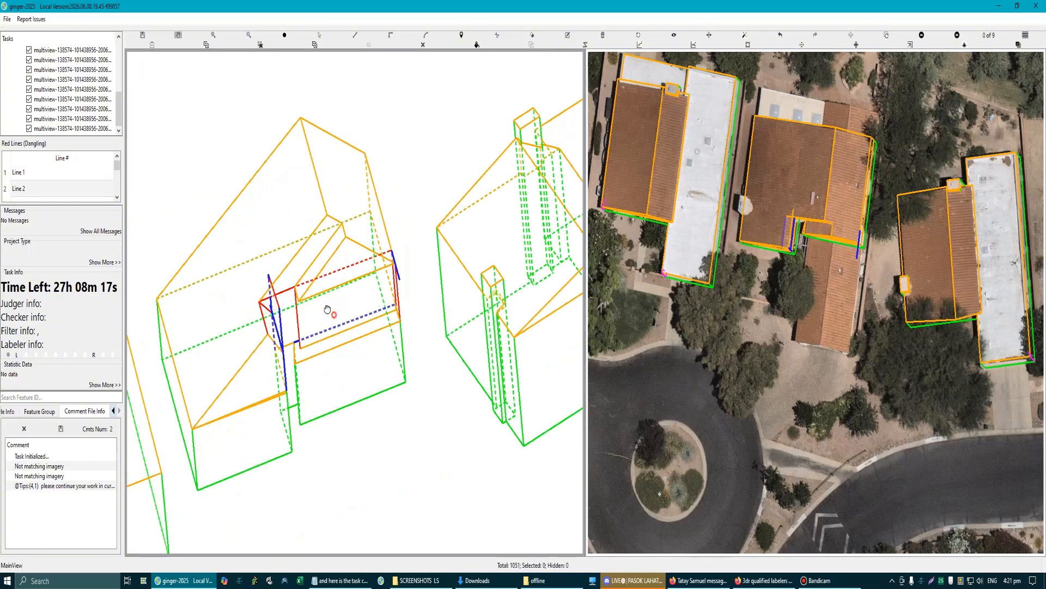
{"action": "mouse_move", "coordinate": [330, 310]}
{"action": "left_mouse_down"}
{"action": "mouse_move", "coordinate": [303, 299]}
{"action": "mouse_move", "coordinate": [289, 319]}
{"action": "mouse_move", "coordinate": [329, 333]}
{"action": "mouse_move", "coordinate": [314, 353]}
{"action": "mouse_move", "coordinate": [338, 321]}
{"action": "mouse_move", "coordinate": [358, 325]}
{"action": "mouse_move", "coordinate": [346, 323]}
{"action": "left_mouse_up"}
{"action": "scroll", "coordinate": [316, 343], "scroll_direction": "up", "scroll_amount": 3}
{"action": "scroll", "coordinate": [331, 352], "scroll_direction": "down", "scroll_amount": 3}
{"action": "scroll", "coordinate": [340, 340], "scroll_direction": "down", "scroll_amount": 3}
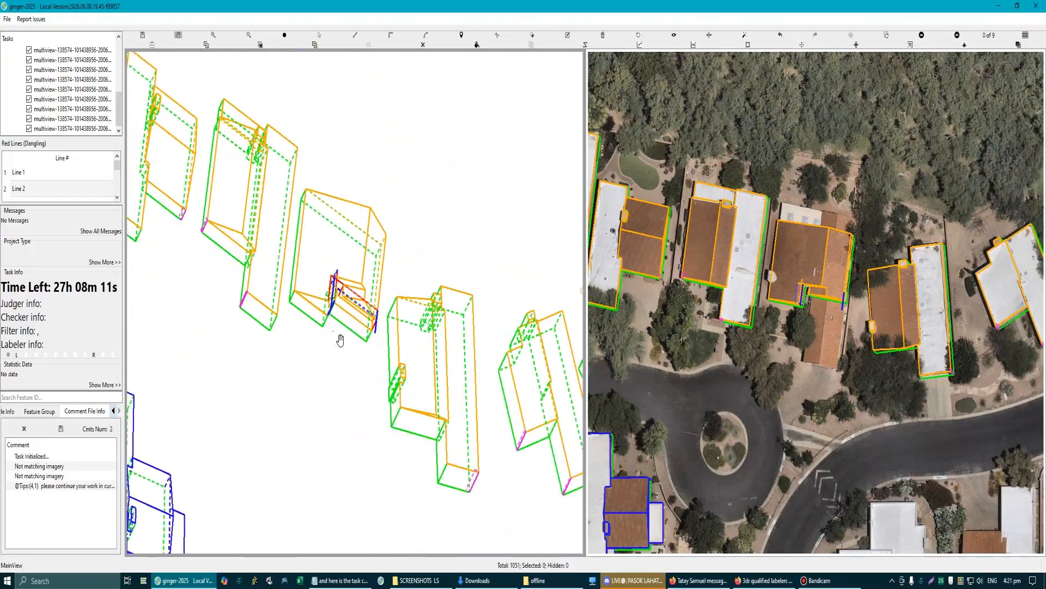
{"action": "scroll", "coordinate": [340, 340], "scroll_direction": "up", "scroll_amount": 5}
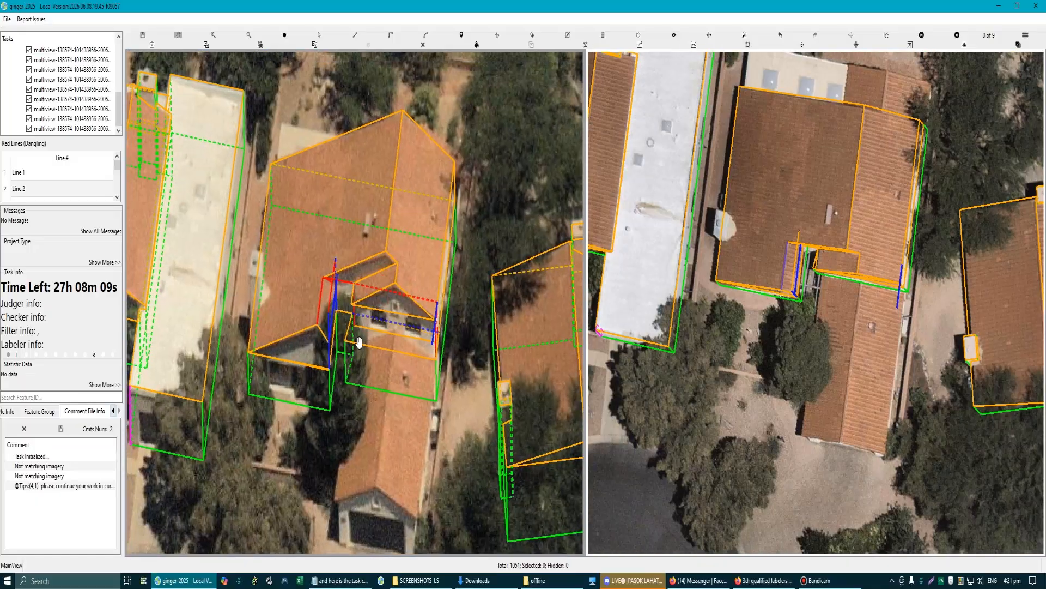
{"action": "scroll", "coordinate": [359, 342], "scroll_direction": "down", "scroll_amount": 3}
{"action": "scroll", "coordinate": [375, 322], "scroll_direction": "up", "scroll_amount": 3}
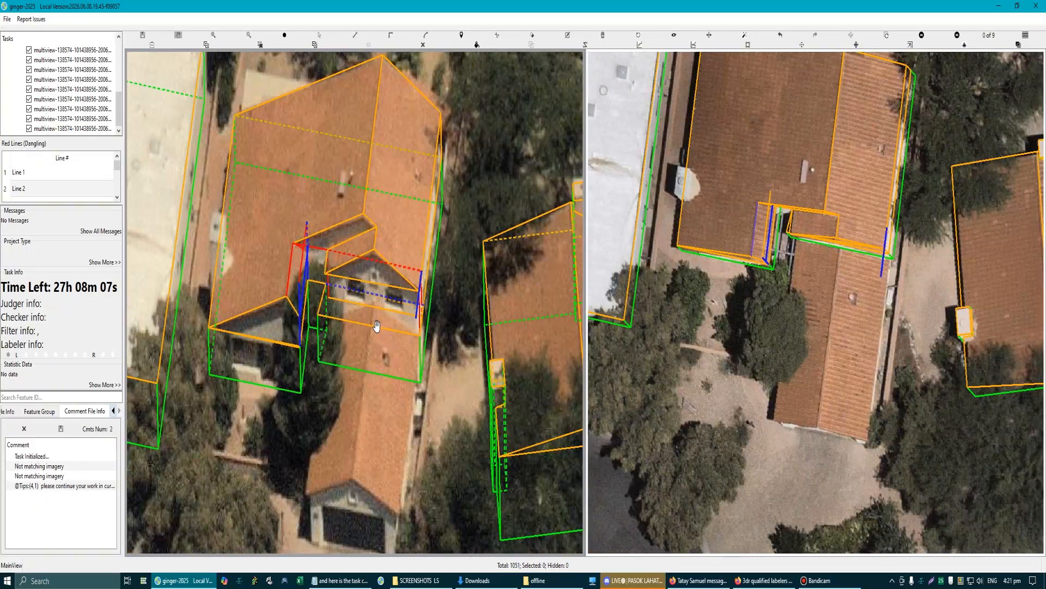
{"action": "scroll", "coordinate": [377, 325], "scroll_direction": "down", "scroll_amount": 3}
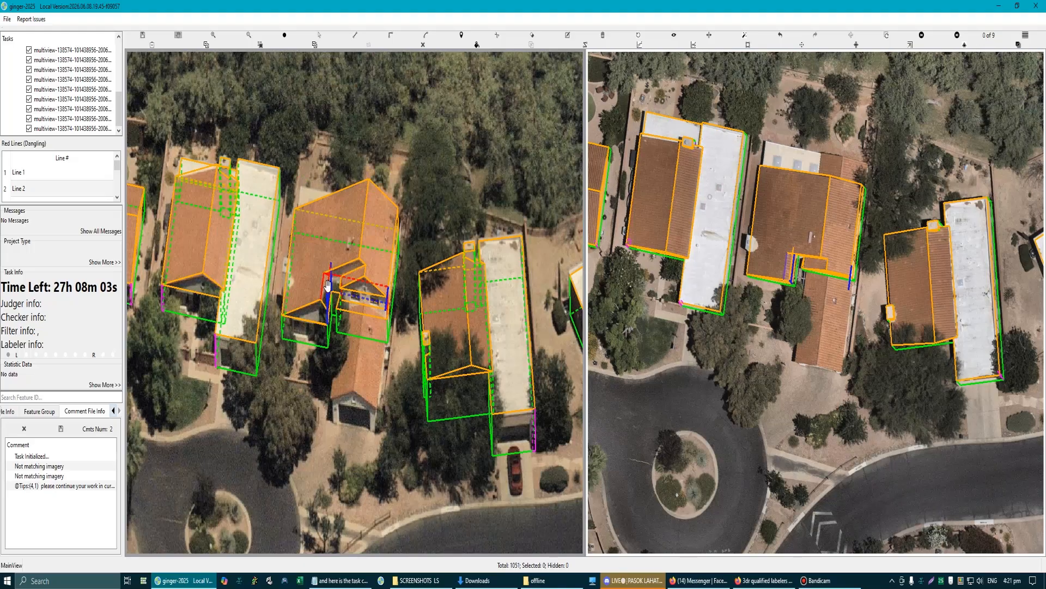
{"action": "scroll", "coordinate": [328, 286], "scroll_direction": "up", "scroll_amount": 3}
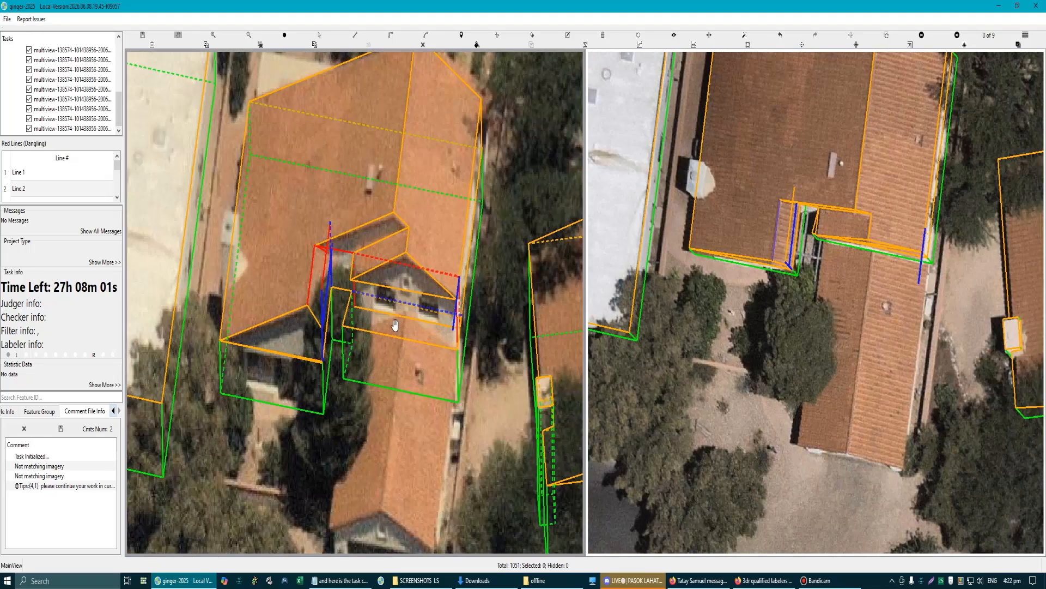
{"action": "scroll", "coordinate": [396, 325], "scroll_direction": "down", "scroll_amount": 3}
{"action": "scroll", "coordinate": [384, 296], "scroll_direction": "up", "scroll_amount": 2}
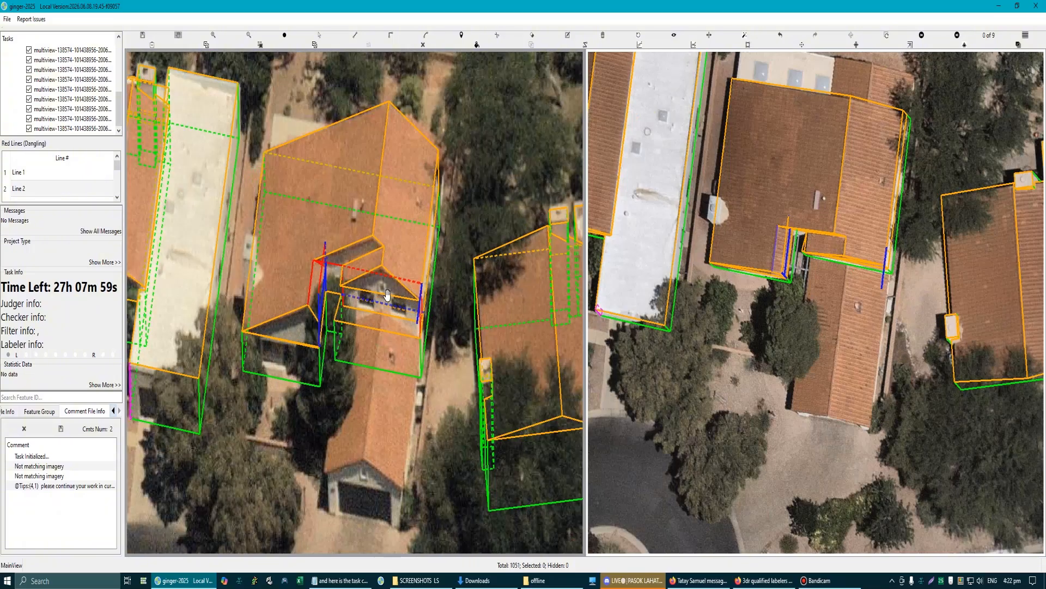
{"action": "scroll", "coordinate": [387, 294], "scroll_direction": "down", "scroll_amount": 2}
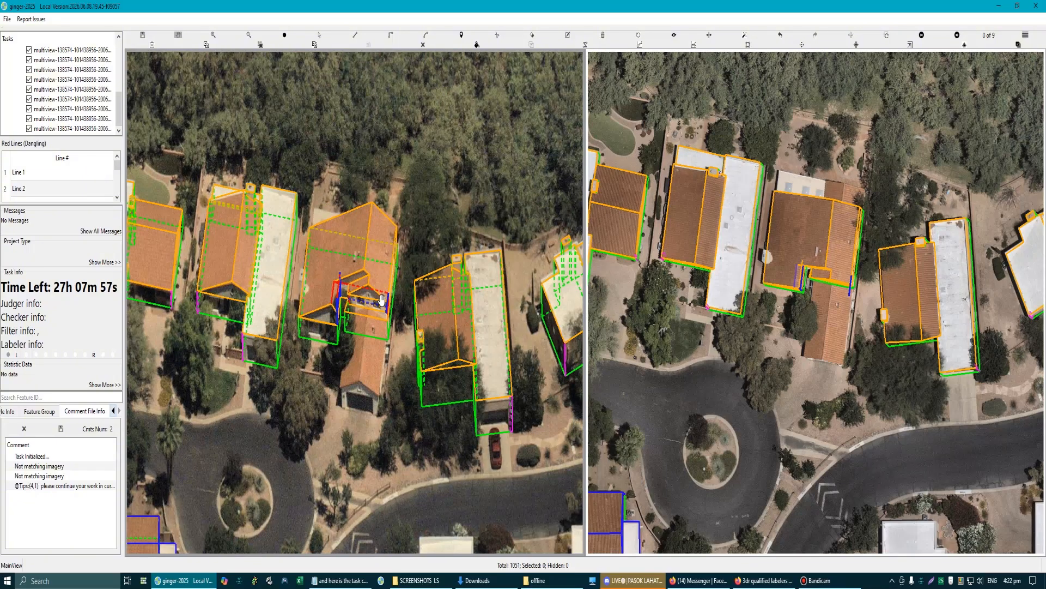
Step: Remove the building's existing model and draw a new four-sided surface spanning the house from its side eave to the front
{"action": "scroll", "coordinate": [332, 330], "scroll_direction": "up", "scroll_amount": 3}
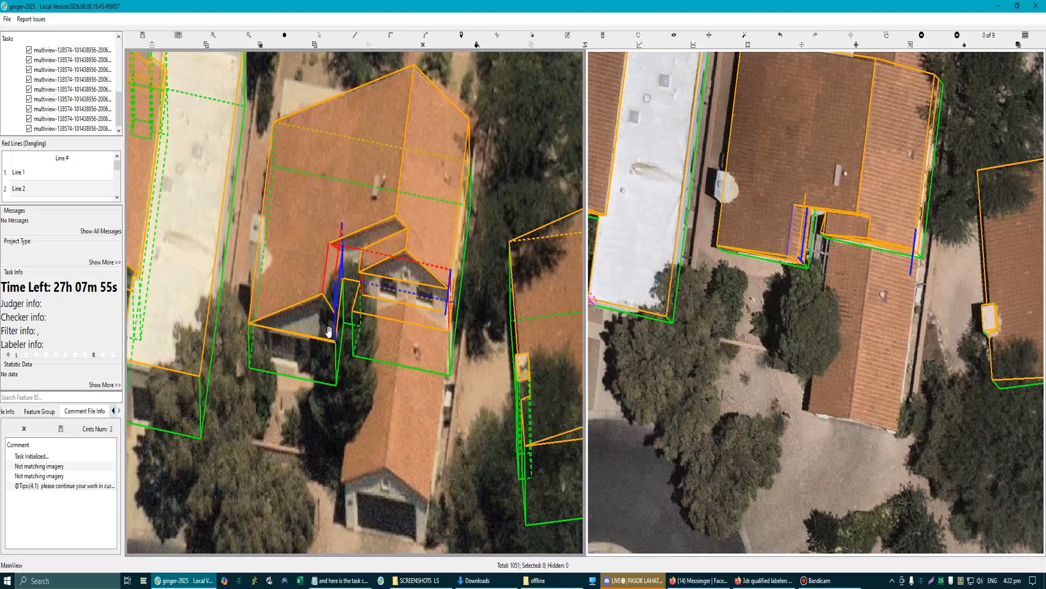
{"action": "scroll", "coordinate": [331, 329], "scroll_direction": "down", "scroll_amount": 2}
{"action": "scroll", "coordinate": [315, 224], "scroll_direction": "up", "scroll_amount": 2}
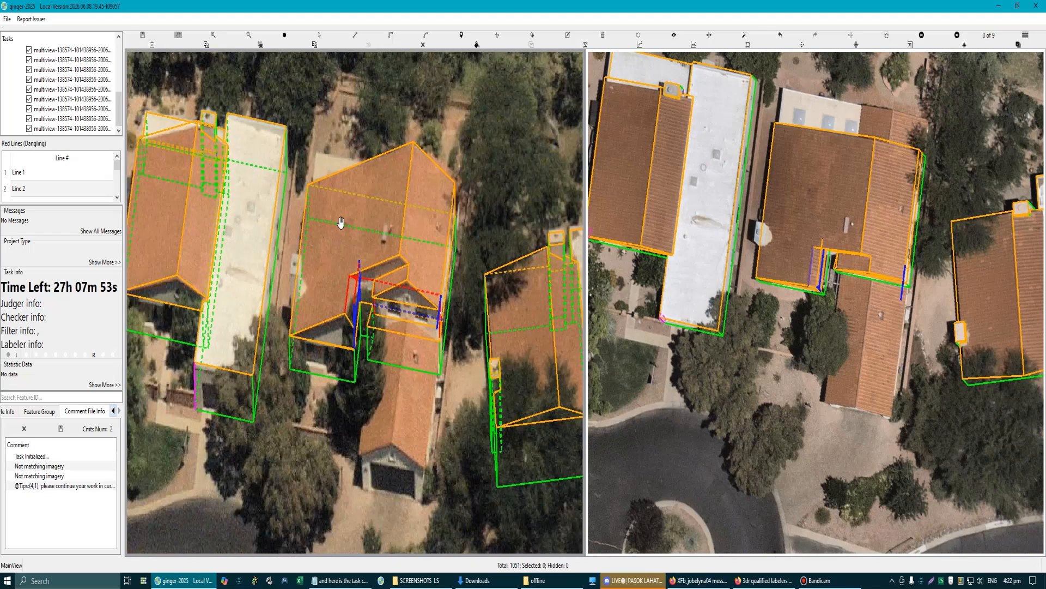
{"action": "left_click_drag", "start_coordinate": [310, 136], "coordinate": [469, 397]}
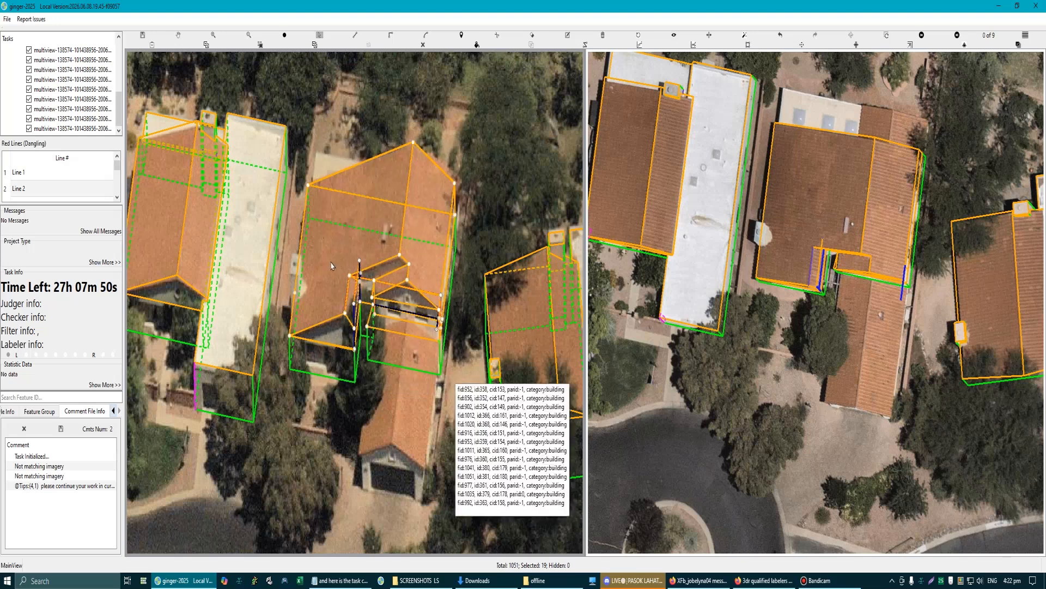
{"action": "left_click", "coordinate": [309, 183]}
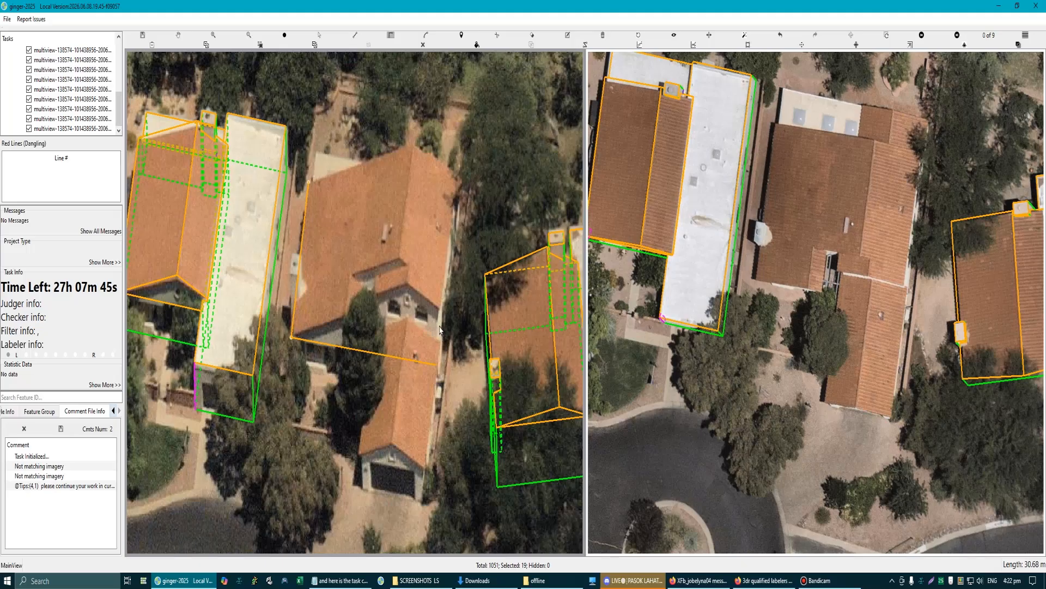
{"action": "left_click", "coordinate": [308, 182]}
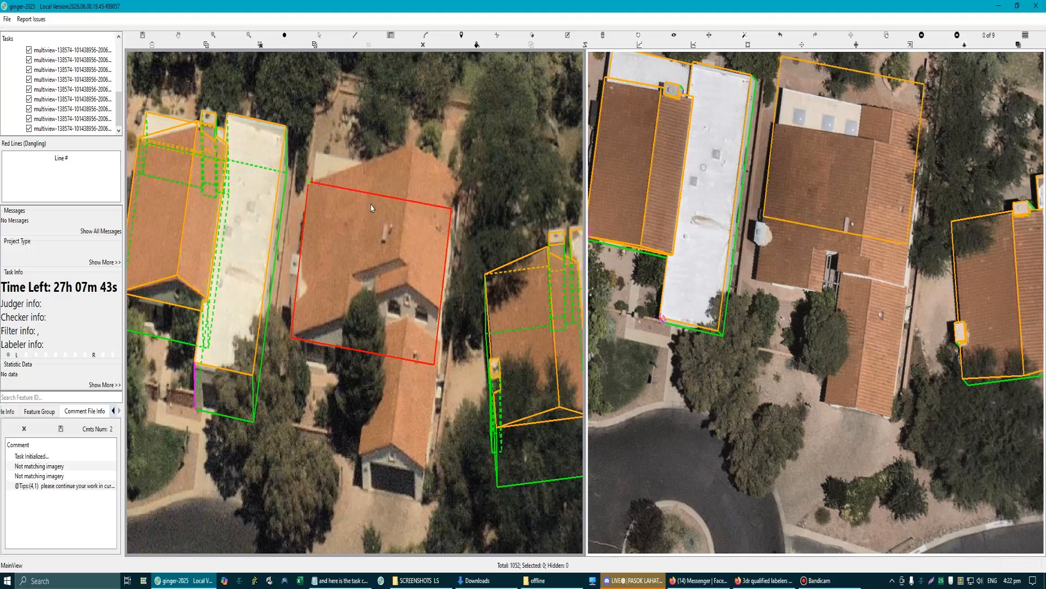
Step: Adjust the new surface's height so its side and front edges line up with the house in the second view
{"action": "scroll", "coordinate": [769, 264], "scroll_direction": "up", "scroll_amount": 2}
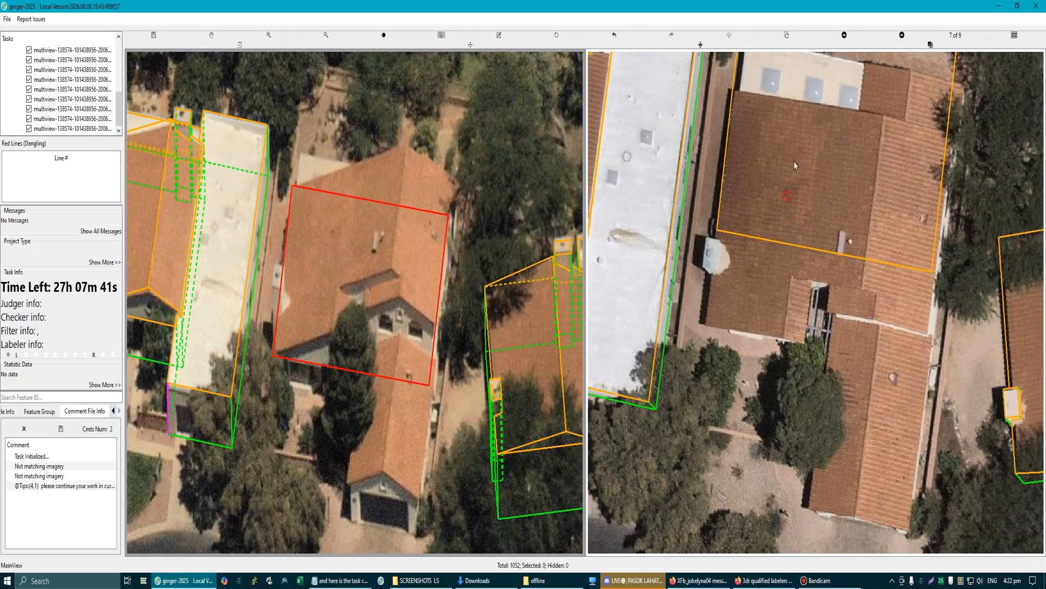
{"action": "left_click", "coordinate": [785, 224]}
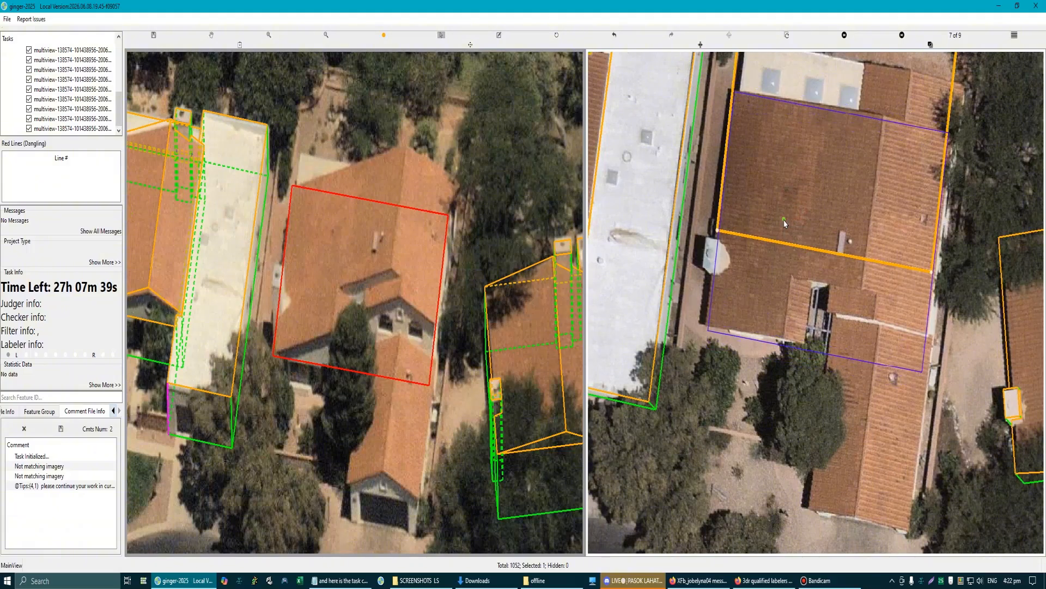
{"action": "scroll", "coordinate": [709, 289], "scroll_direction": "up", "scroll_amount": 4}
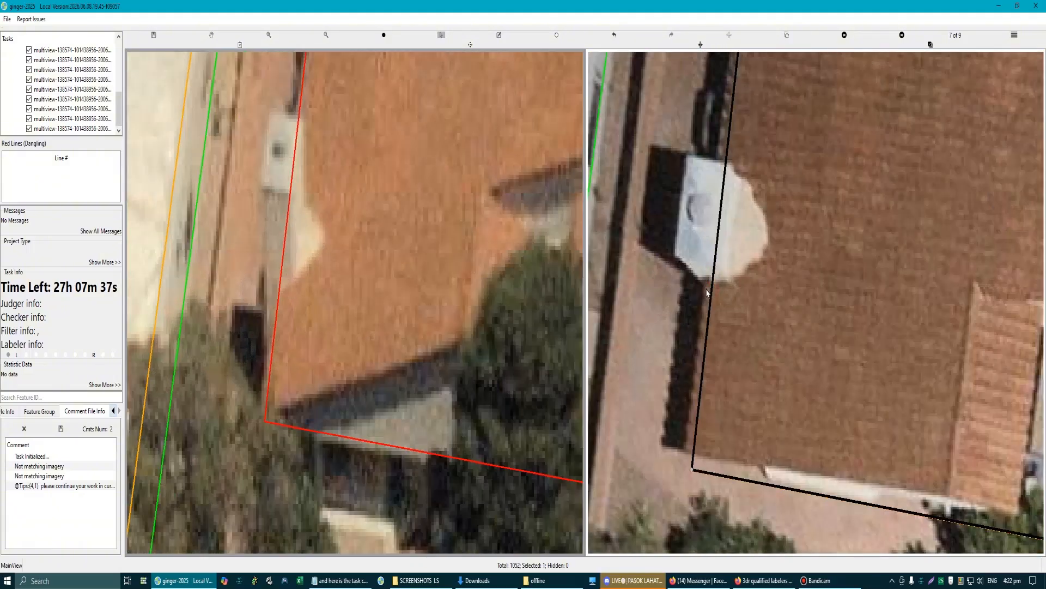
{"action": "scroll", "coordinate": [297, 273], "scroll_direction": "down", "scroll_amount": 3}
{"action": "scroll", "coordinate": [298, 308], "scroll_direction": "up", "scroll_amount": 2}
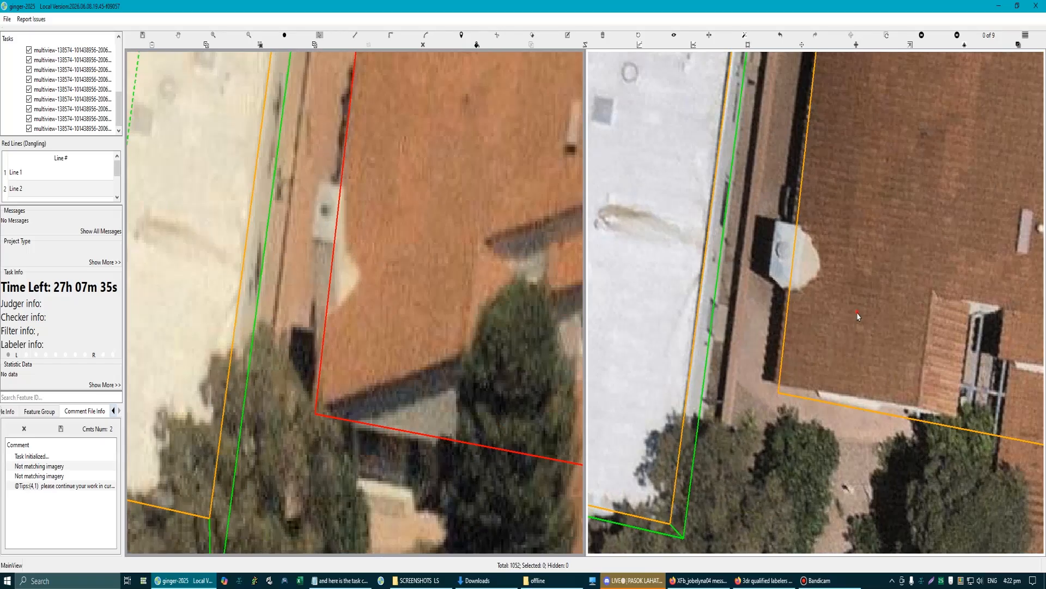
{"action": "key", "text": "Escape"}
{"action": "left_click", "coordinate": [841, 259]}
{"action": "scroll", "coordinate": [446, 290], "scroll_direction": "up", "scroll_amount": 5}
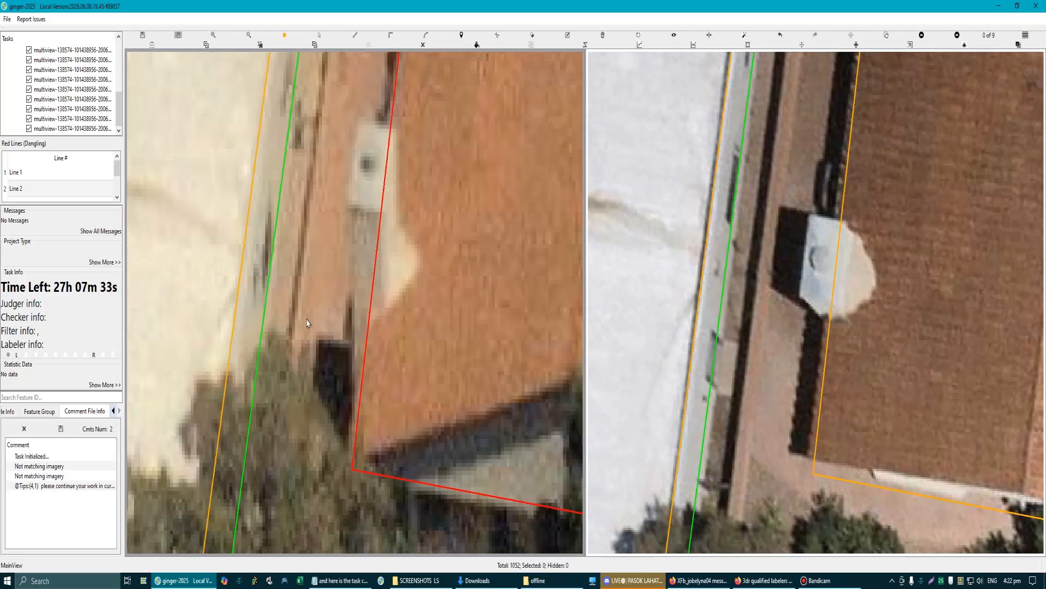
{"action": "scroll", "coordinate": [397, 307], "scroll_direction": "down", "scroll_amount": 8}
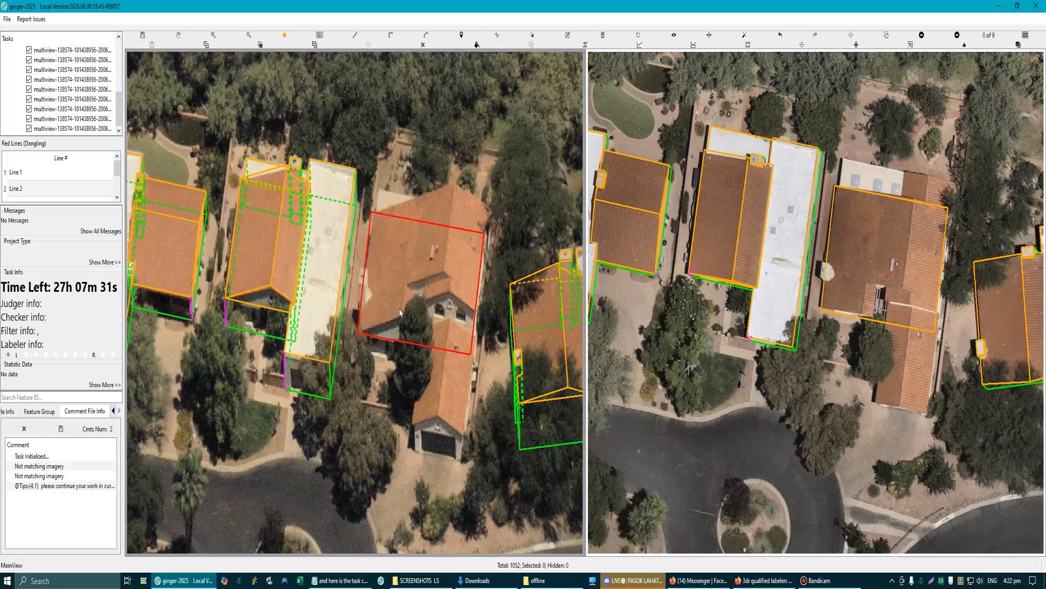
Step: Fine-tune the surface's height until its corners match the roof corners in the overhead image
{"action": "scroll", "coordinate": [820, 274], "scroll_direction": "up", "scroll_amount": 3}
{"action": "left_click", "coordinate": [831, 288]}
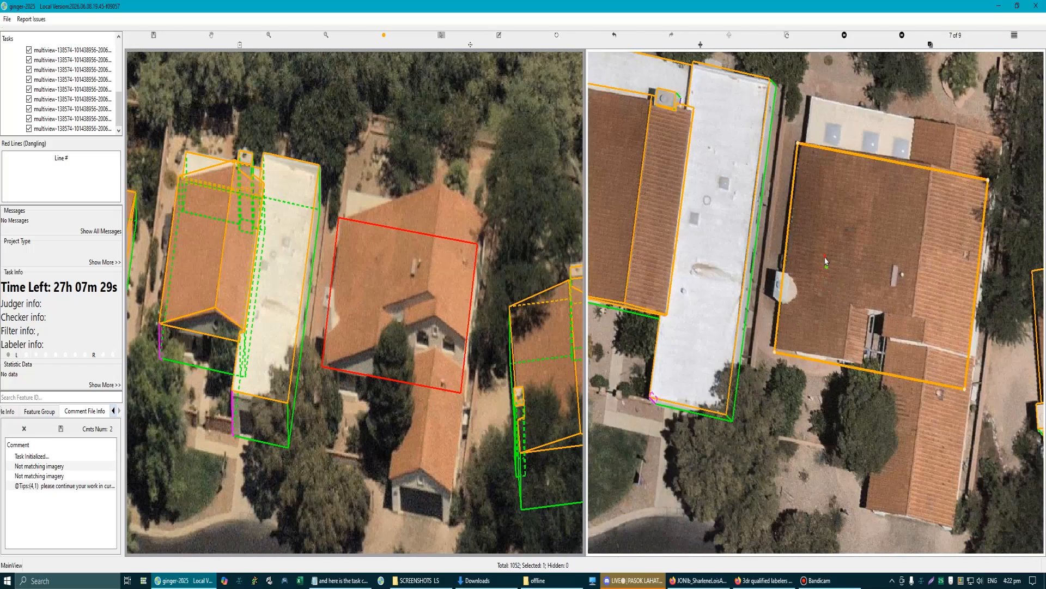
{"action": "scroll", "coordinate": [346, 241], "scroll_direction": "up", "scroll_amount": 5}
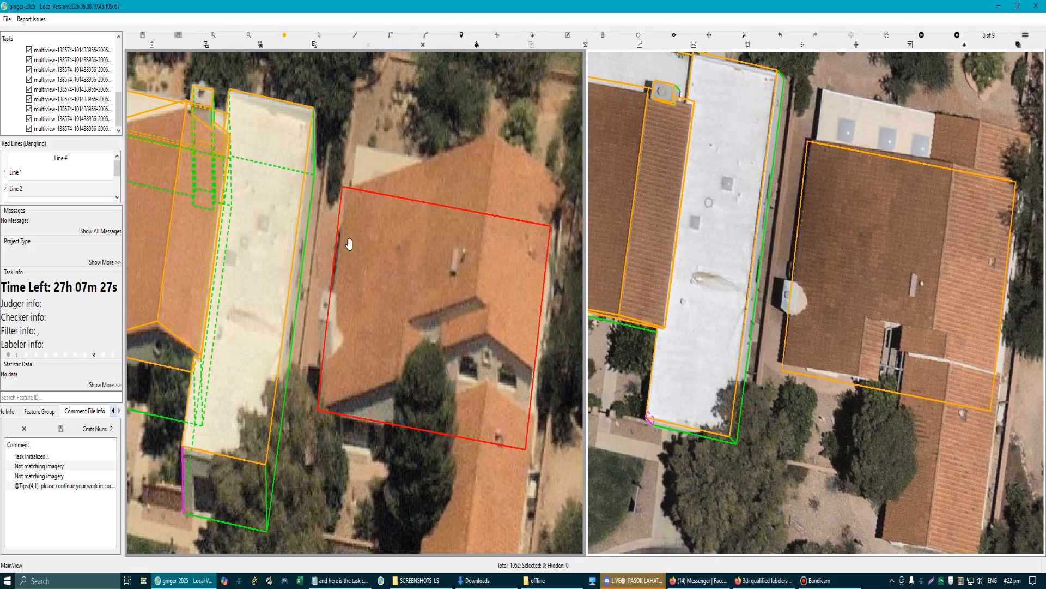
{"action": "scroll", "coordinate": [329, 238], "scroll_direction": "down", "scroll_amount": 5}
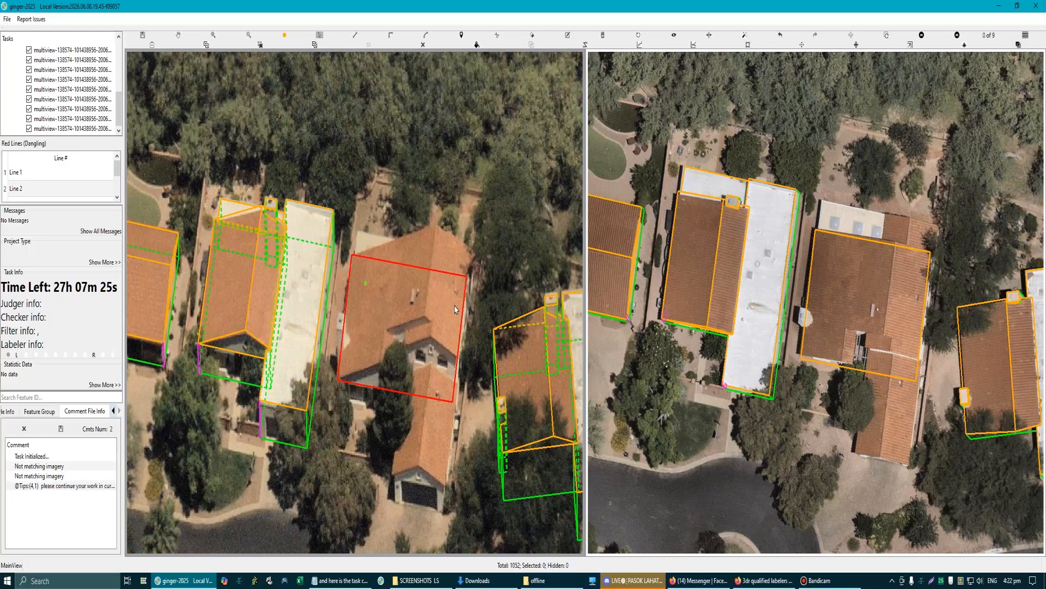
{"action": "scroll", "coordinate": [805, 201], "scroll_direction": "up", "scroll_amount": 3}
{"action": "left_click", "coordinate": [806, 202]}
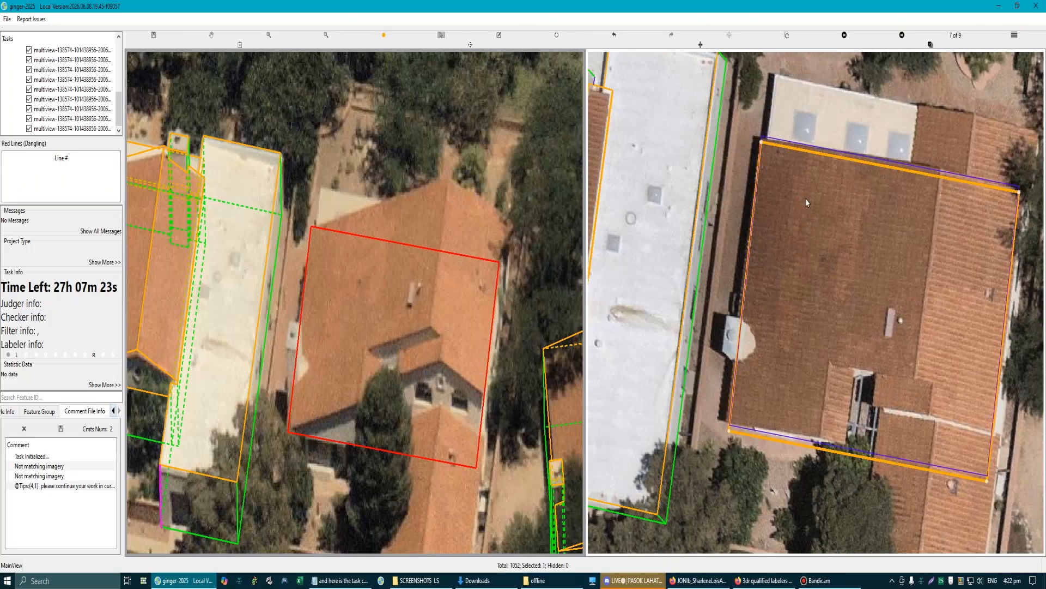
Step: Extrude the new surface down to the ground to form the building's outer walls
{"action": "scroll", "coordinate": [480, 302], "scroll_direction": "down", "scroll_amount": 2}
{"action": "scroll", "coordinate": [374, 340], "scroll_direction": "down", "scroll_amount": 2}
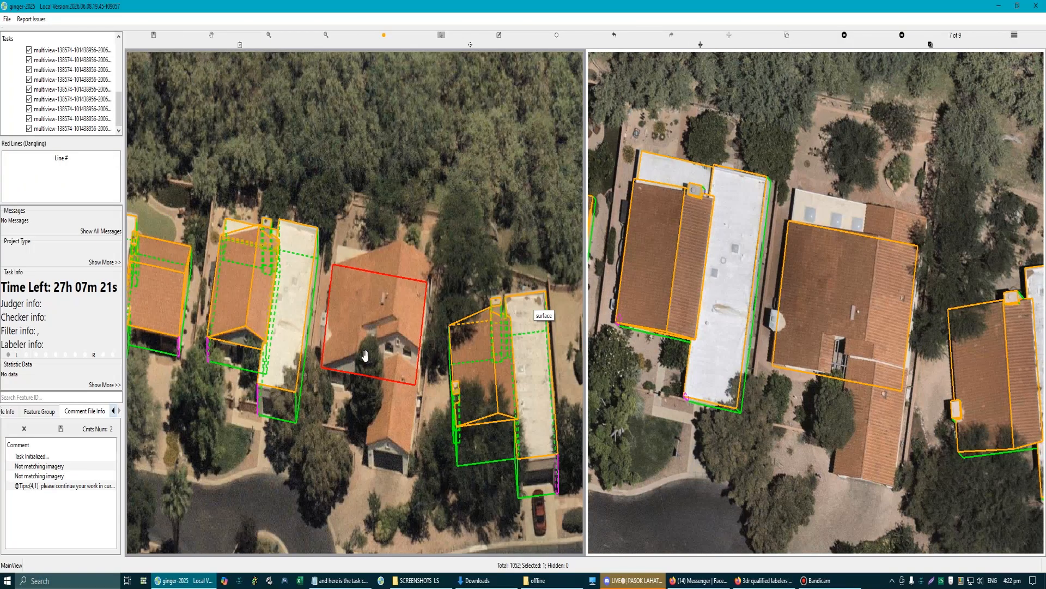
{"action": "scroll", "coordinate": [374, 340], "scroll_direction": "up", "scroll_amount": 3}
{"action": "left_click", "coordinate": [357, 327]}
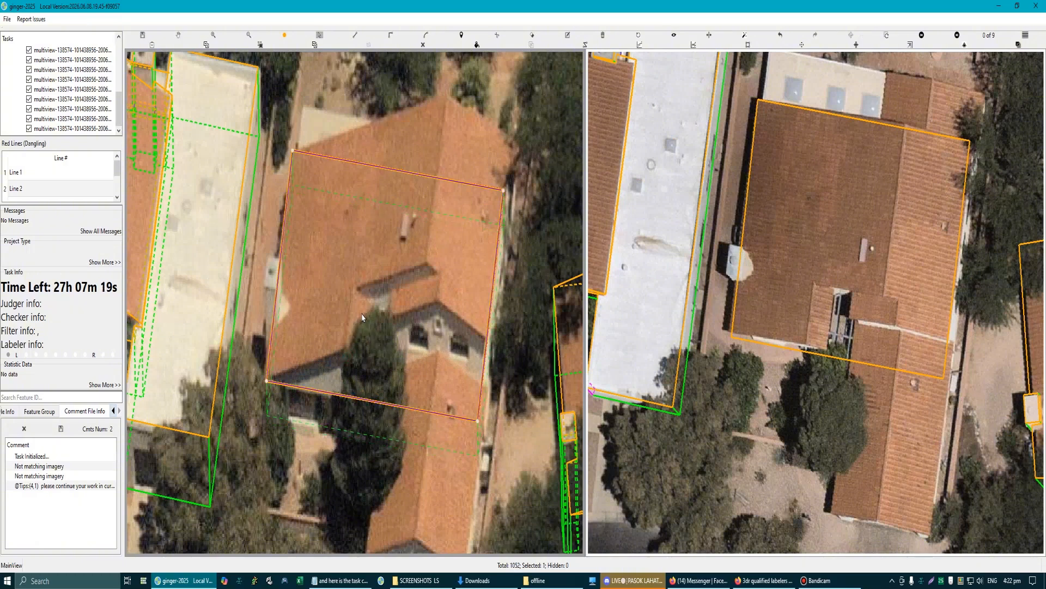
Step: Compare the new box model's roof and ground edges with the house in another aerial image
{"action": "scroll", "coordinate": [400, 266], "scroll_direction": "down", "scroll_amount": 2}
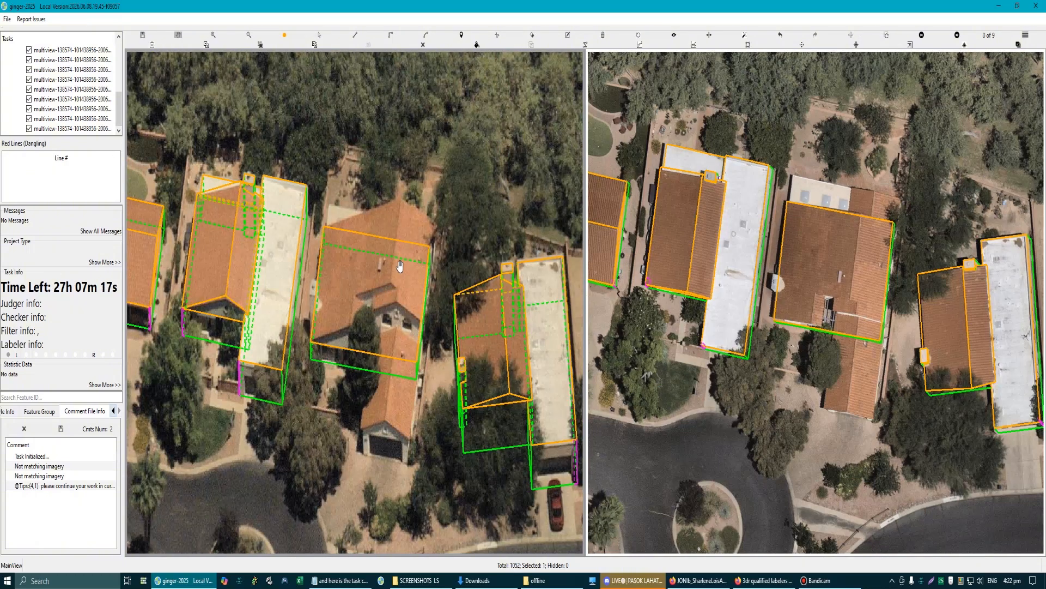
{"action": "scroll", "coordinate": [398, 239], "scroll_direction": "up", "scroll_amount": 1}
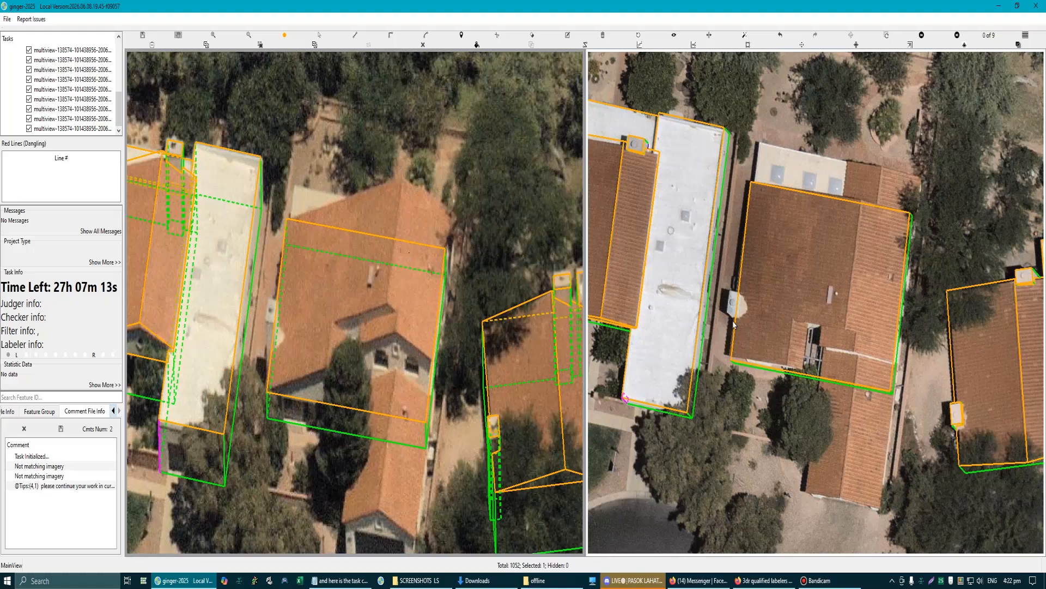
{"action": "key", "text": "Right"}
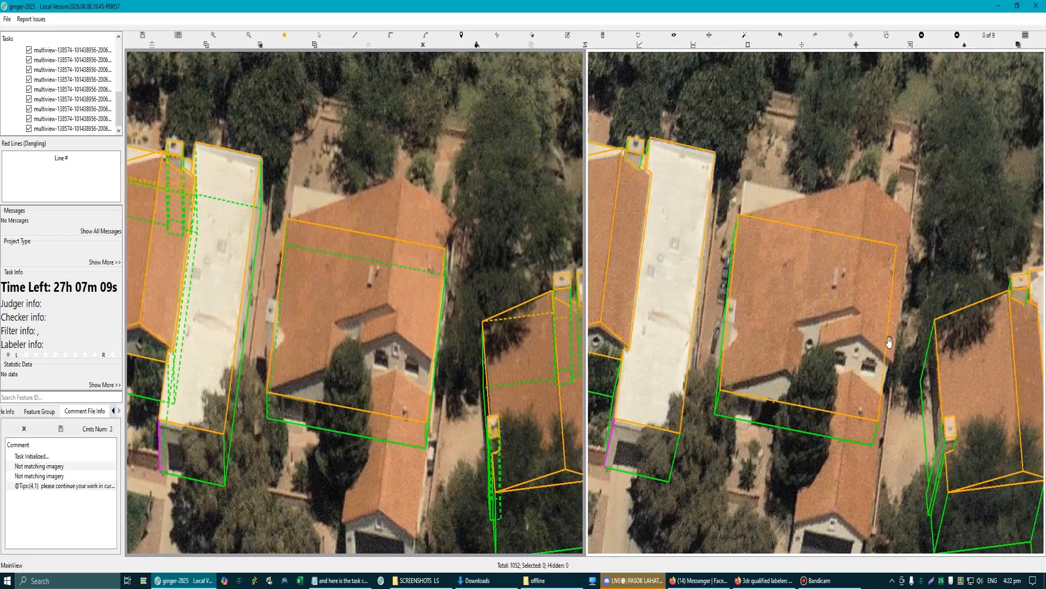
{"action": "scroll", "coordinate": [890, 342], "scroll_direction": "up", "scroll_amount": 2}
{"action": "scroll", "coordinate": [428, 300], "scroll_direction": "down", "scroll_amount": 3}
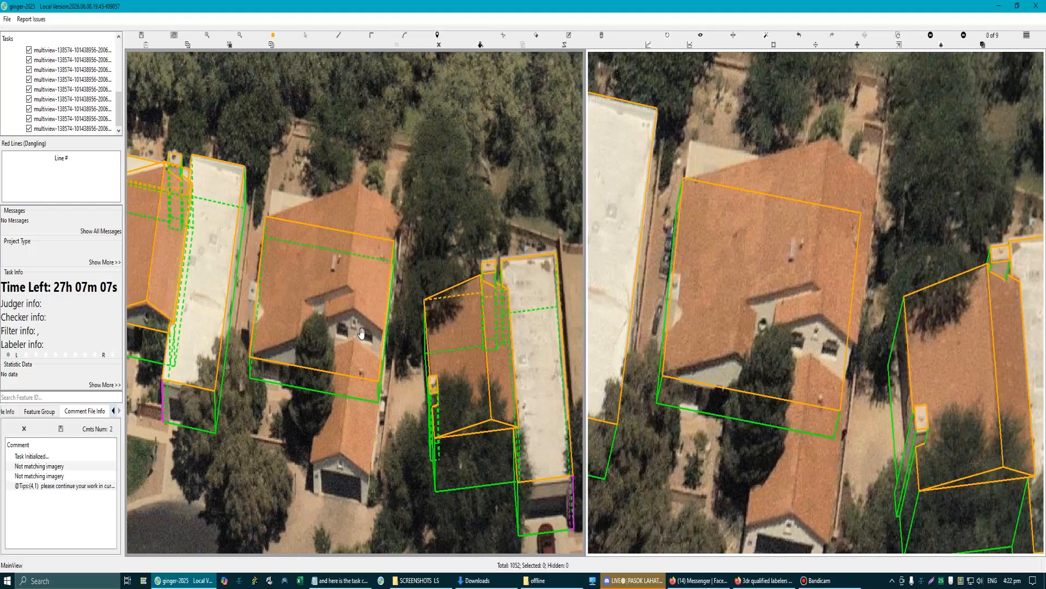
{"action": "scroll", "coordinate": [384, 322], "scroll_direction": "up", "scroll_amount": 1}
{"action": "left_click_drag", "start_coordinate": [396, 293], "coordinate": [418, 301]}
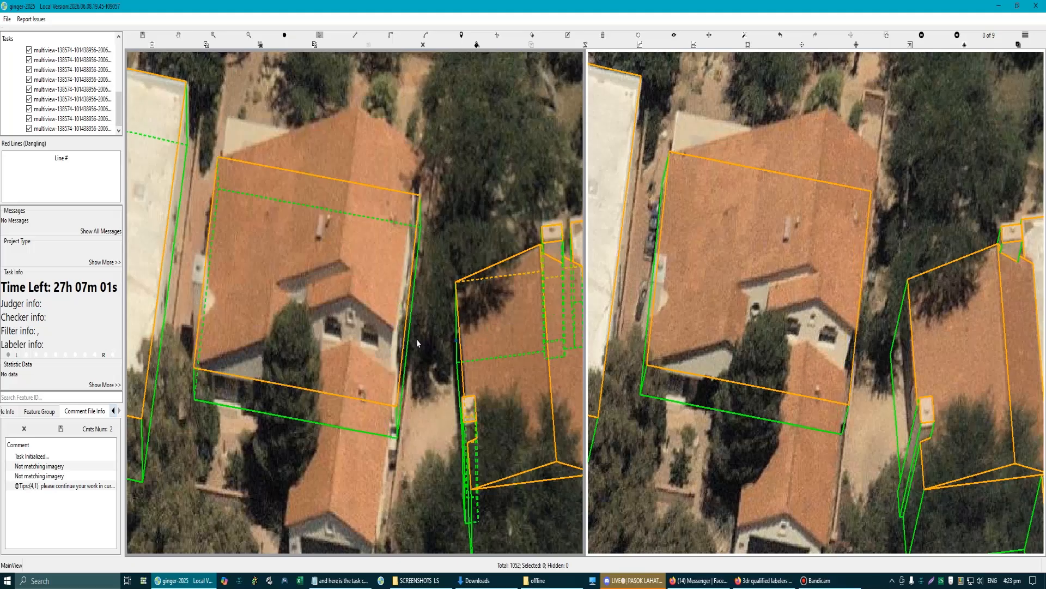
{"action": "scroll", "coordinate": [337, 240], "scroll_direction": "down", "scroll_amount": 2}
{"action": "scroll", "coordinate": [336, 240], "scroll_direction": "up", "scroll_amount": 1}
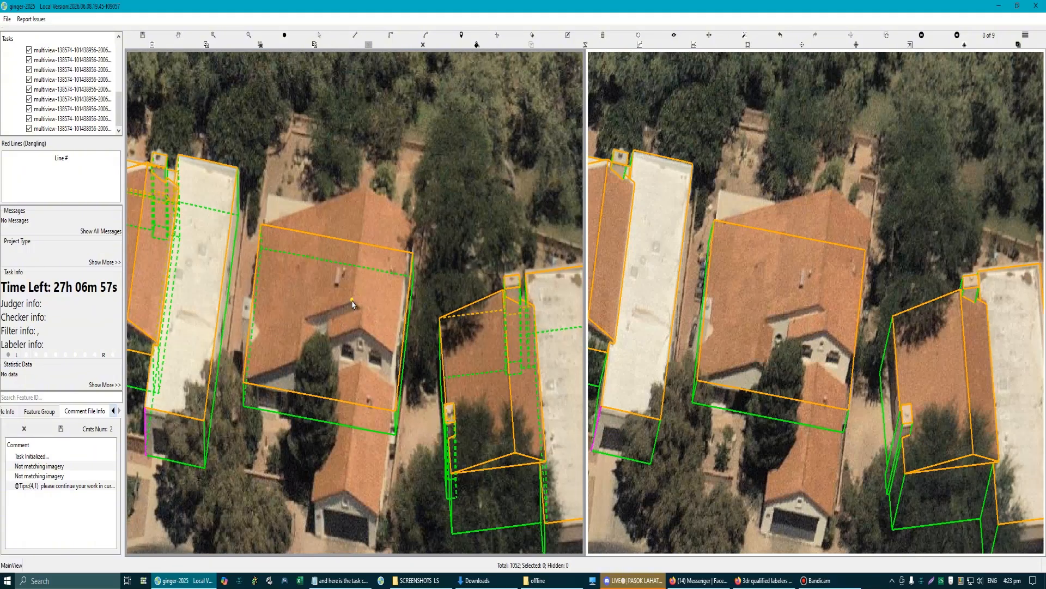
Step: Try to draw a ridge line parallel to the box's long side edge, starting above the front recess
{"action": "left_click", "coordinate": [289, 292]}
{"action": "left_click", "coordinate": [257, 294]}
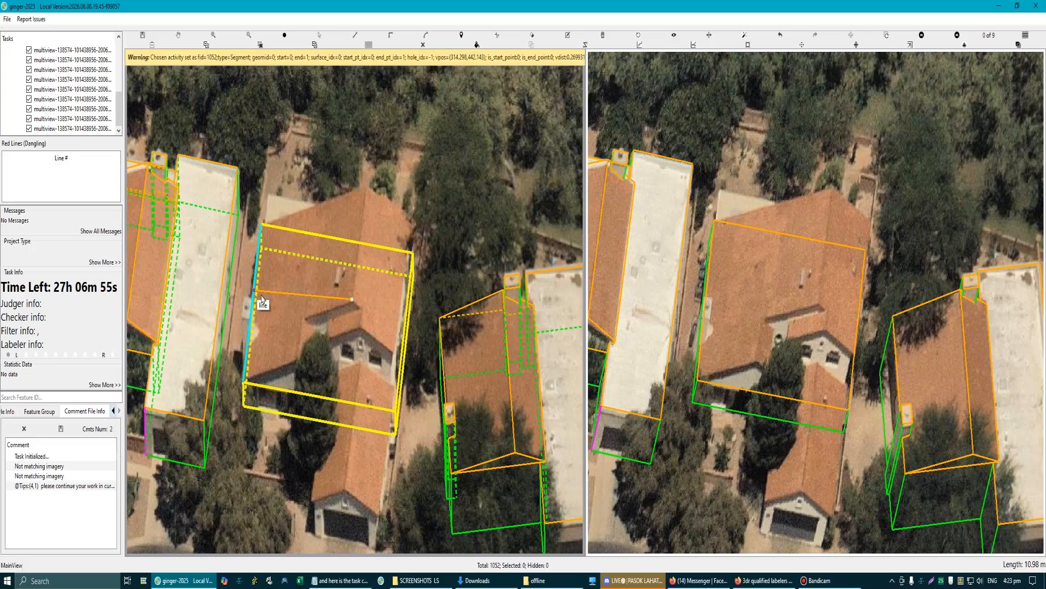
{"action": "left_click", "coordinate": [331, 309]}
{"action": "left_click", "coordinate": [352, 299]}
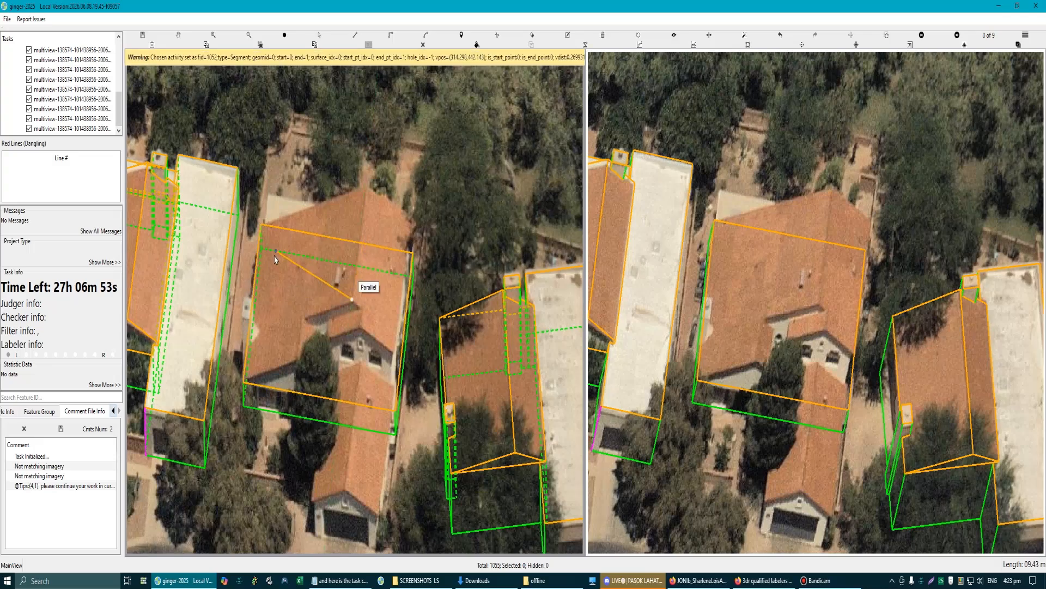
{"action": "left_click", "coordinate": [257, 261]}
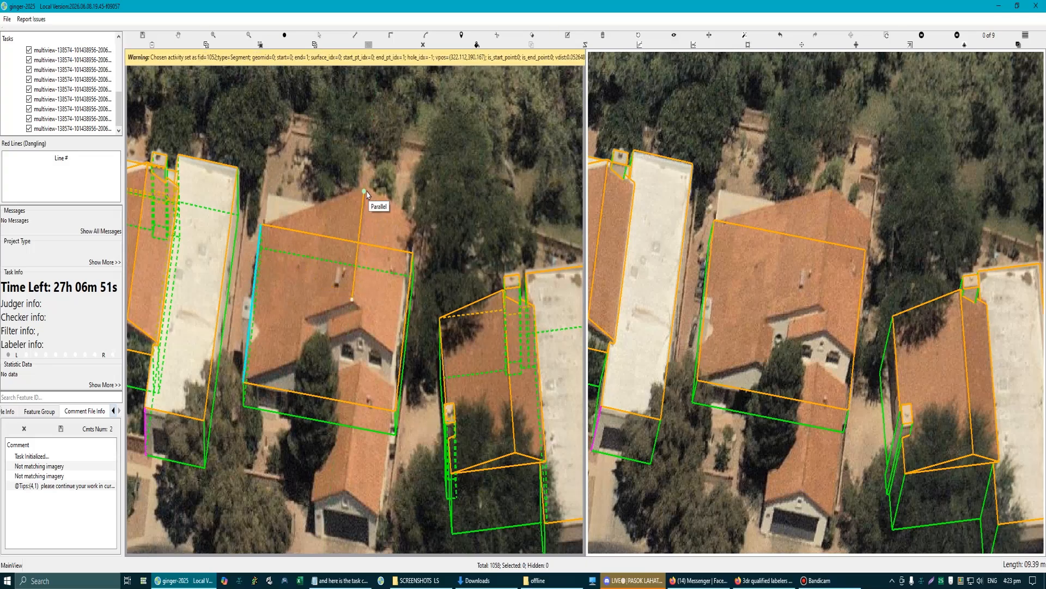
Step: Discard the ridge line and delete the new box model from the house
{"action": "scroll", "coordinate": [371, 202], "scroll_direction": "up", "scroll_amount": 2}
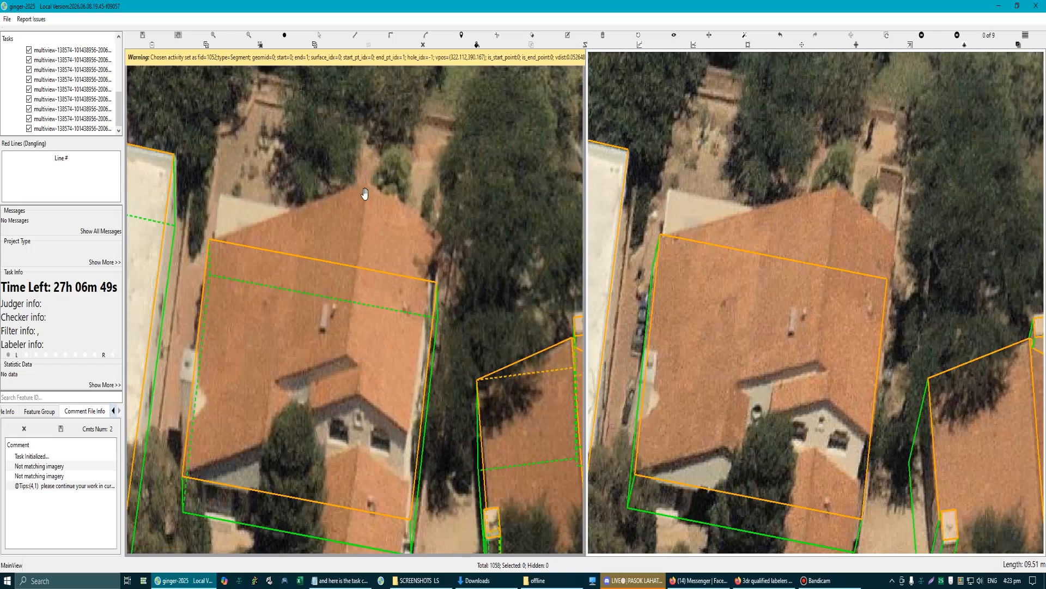
{"action": "scroll", "coordinate": [366, 194], "scroll_direction": "down", "scroll_amount": 4}
{"action": "left_click", "coordinate": [360, 380]}
{"action": "key", "text": "Delete"}
{"action": "scroll", "coordinate": [351, 365], "scroll_direction": "down", "scroll_amount": 3}
{"action": "key", "text": "space"}
Step: Undo the box model's deletion and creation to restore the building's earlier detailed roof and wall model
{"action": "left_click_drag", "start_coordinate": [174, 344], "coordinate": [293, 360]}
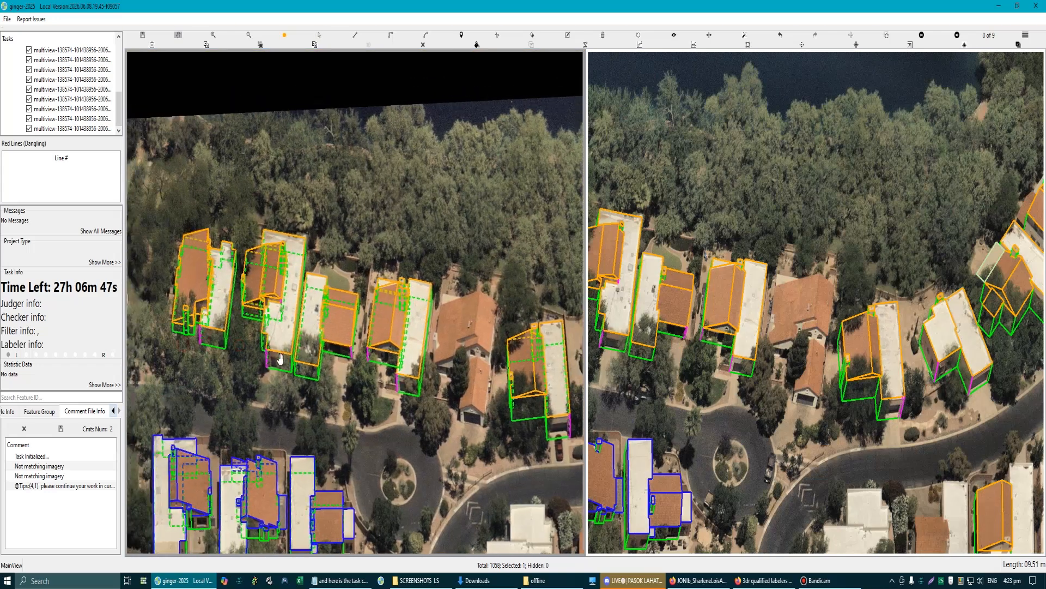
{"action": "left_click_drag", "start_coordinate": [218, 328], "coordinate": [323, 327]}
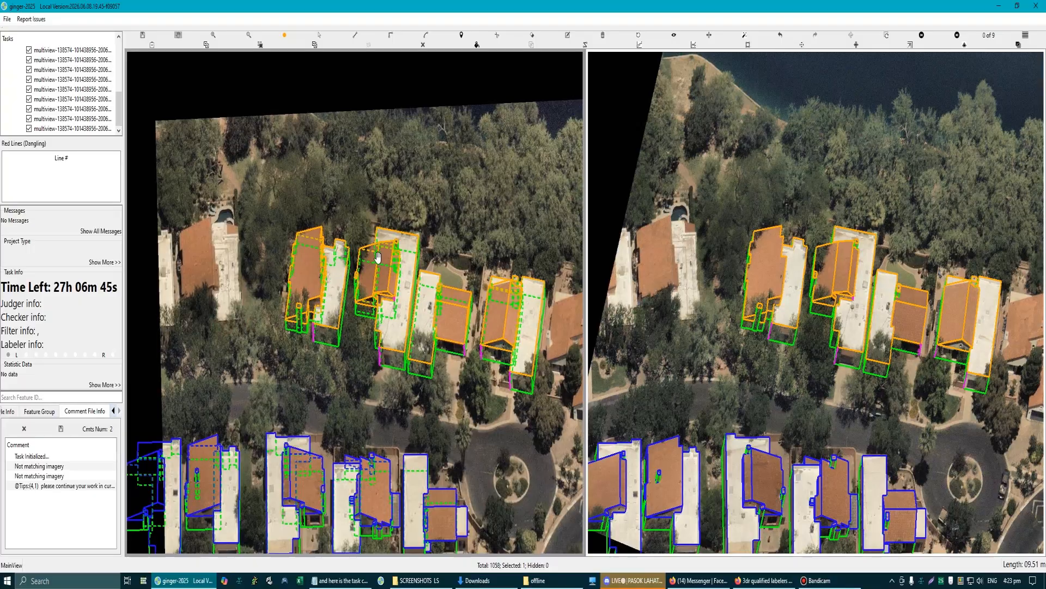
{"action": "scroll", "coordinate": [378, 257], "scroll_direction": "up", "scroll_amount": 5}
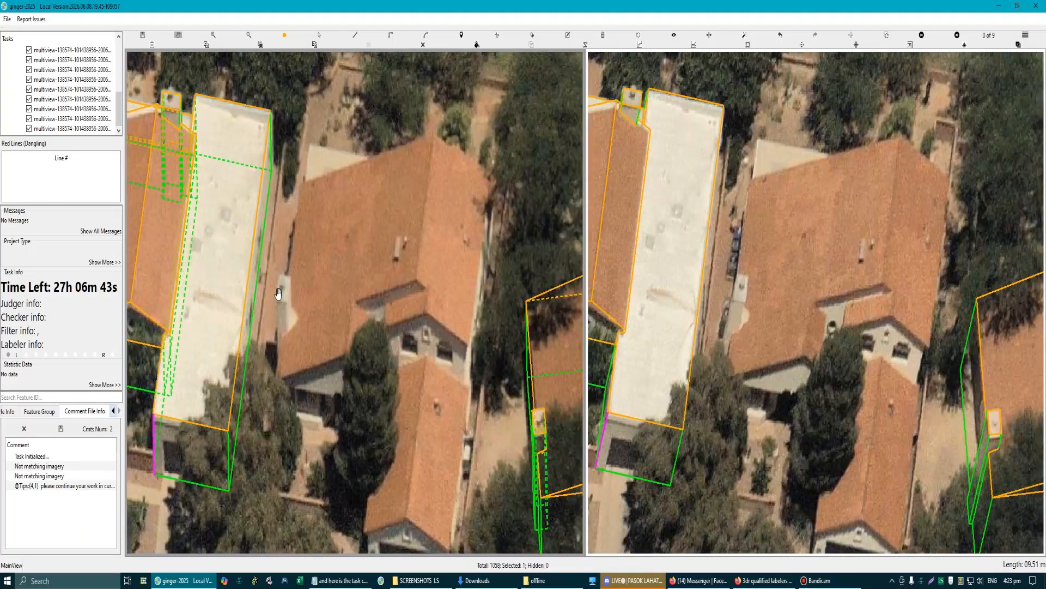
{"action": "scroll", "coordinate": [280, 293], "scroll_direction": "up", "scroll_amount": 4}
{"action": "scroll", "coordinate": [306, 329], "scroll_direction": "down", "scroll_amount": 3}
{"action": "key", "text": "ctrl+z"}
{"action": "key", "text": "ctrl+z"}
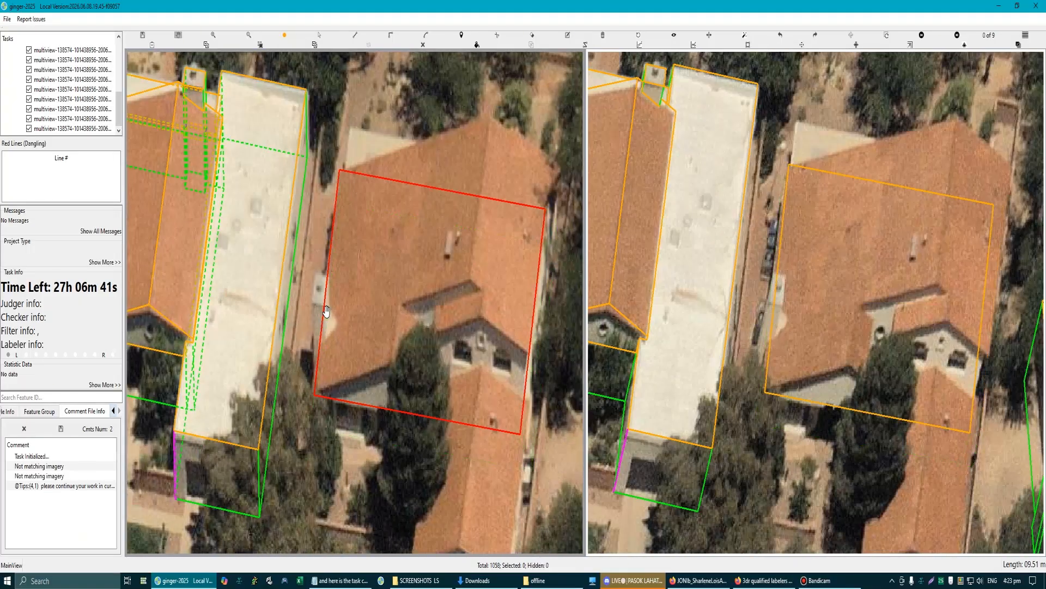
{"action": "key", "text": "ctrl+z"}
{"action": "key", "text": "ctrl+z"}
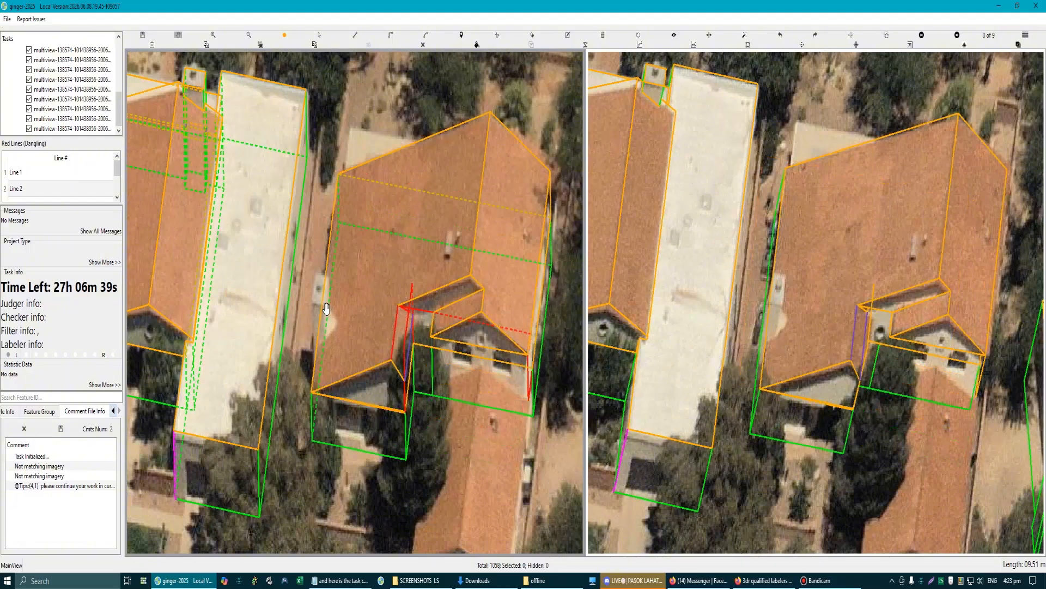
Step: Undo the recent gable, recess and garage-wing wall edits back to the single straight front wall
{"action": "key", "text": "ctrl+z"}
{"action": "key", "text": "ctrl+z"}
{"action": "key", "text": "ctrl+z"}
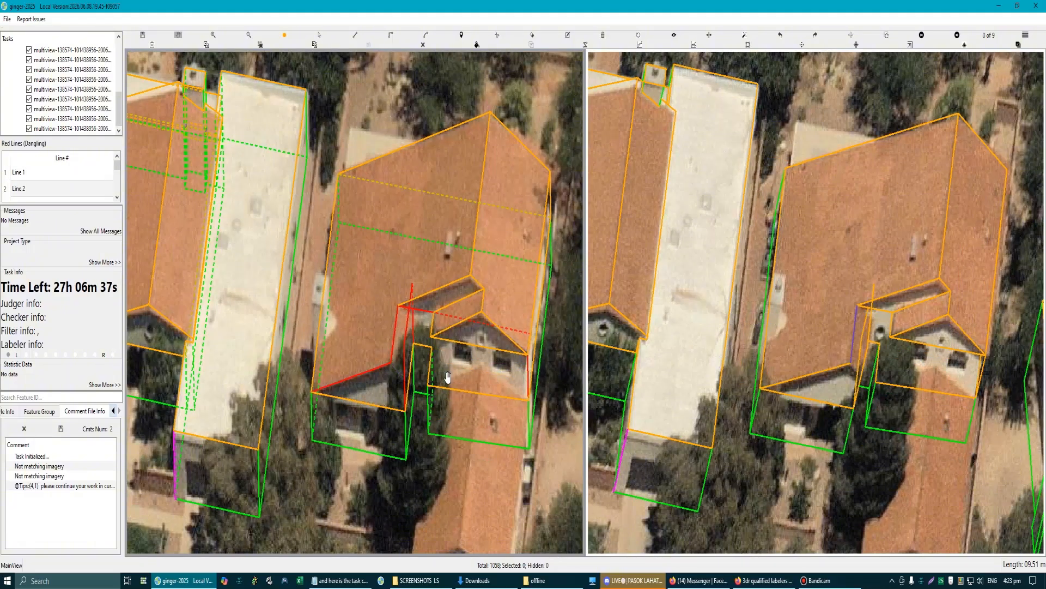
{"action": "key", "text": "ctrl+z"}
{"action": "key", "text": "ctrl+z"}
{"action": "key", "text": "ctrl+z"}
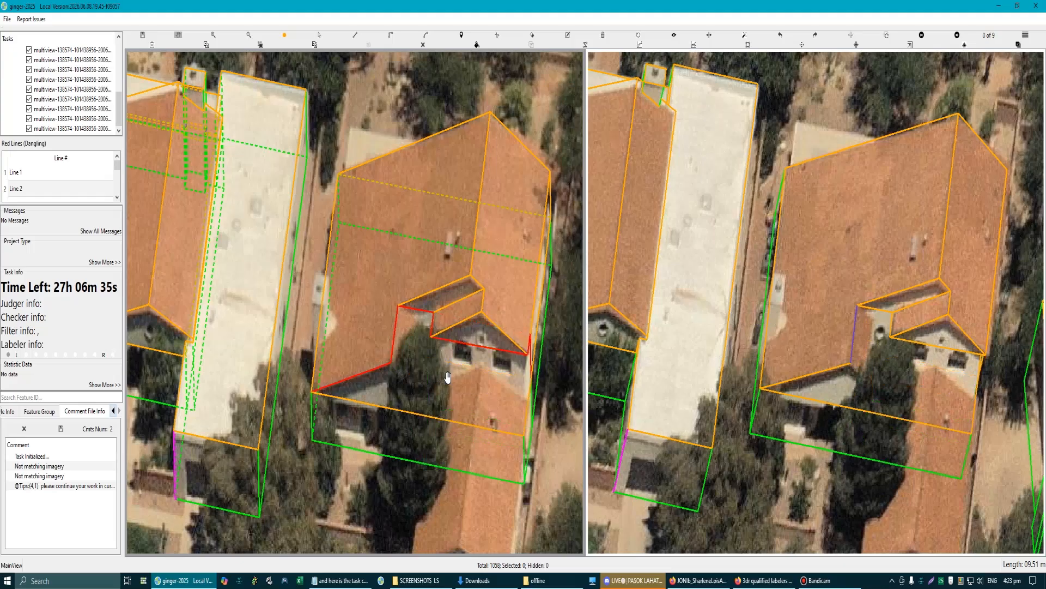
{"action": "key", "text": "ctrl+z"}
{"action": "key", "text": "ctrl+z"}
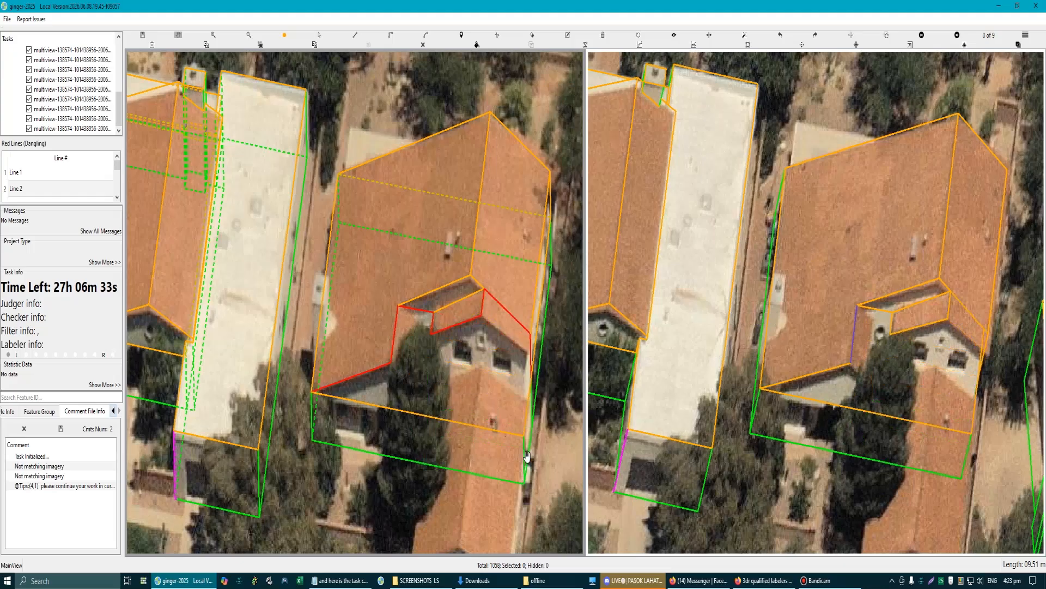
Step: Undo the remaining gable outline and ridge edits until the tiled house's complete roof and front wall model is restored
{"action": "key", "text": "ctrl+z"}
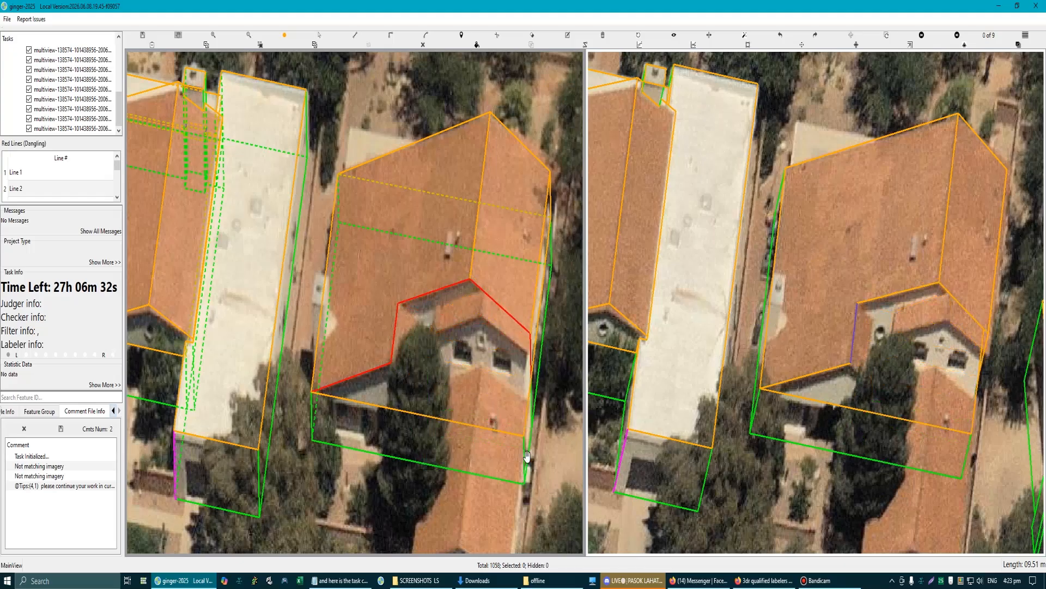
{"action": "key", "text": "ctrl+z"}
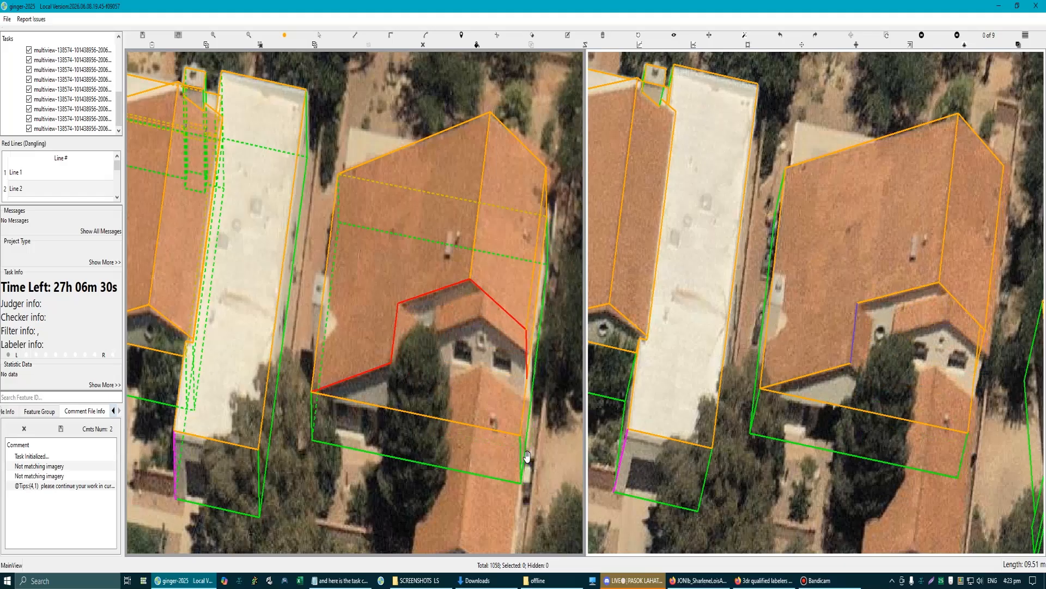
{"action": "key", "text": "ctrl+z"}
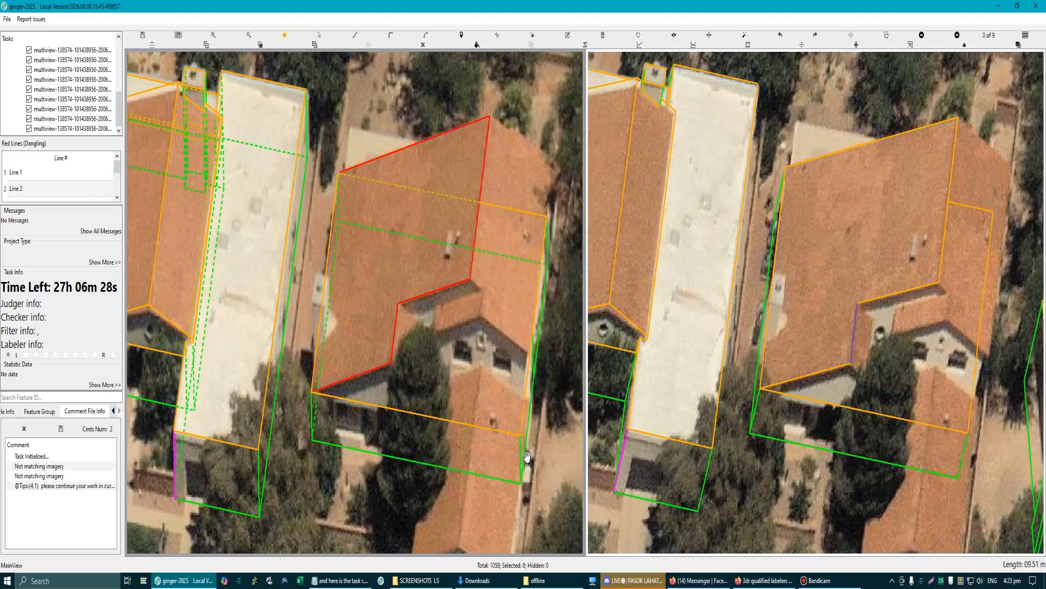
{"action": "key", "text": "ctrl+z"}
{"action": "key", "text": "ctrl+z"}
{"action": "key", "text": "ctrl+z"}
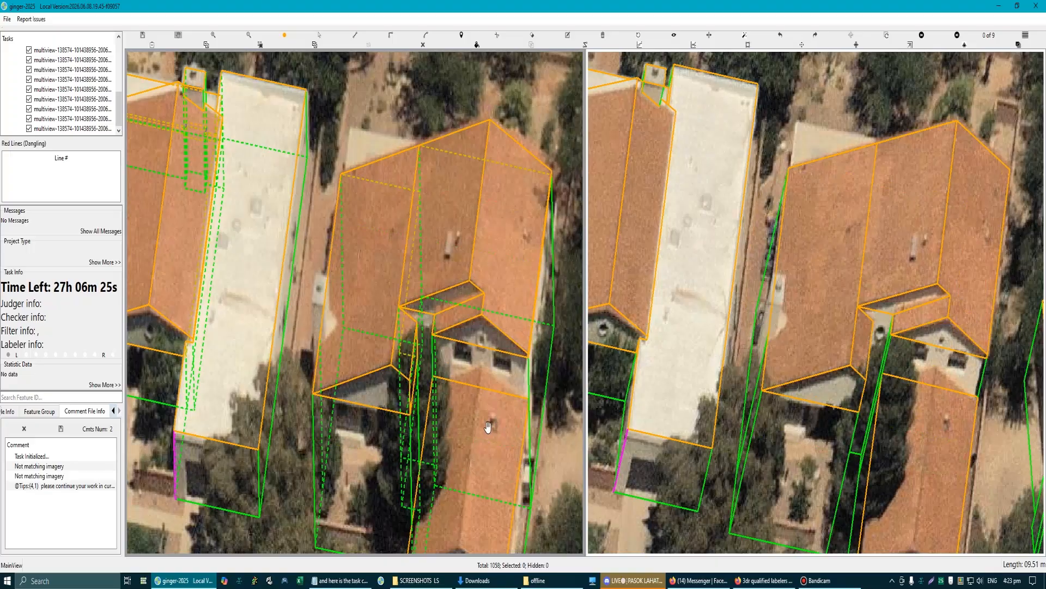
Step: Draw a small chimney-sized rectangle in the gap between the white-roofed wing and the tiled house
{"action": "scroll", "coordinate": [488, 427], "scroll_direction": "down", "scroll_amount": 3}
{"action": "left_click", "coordinate": [410, 425]}
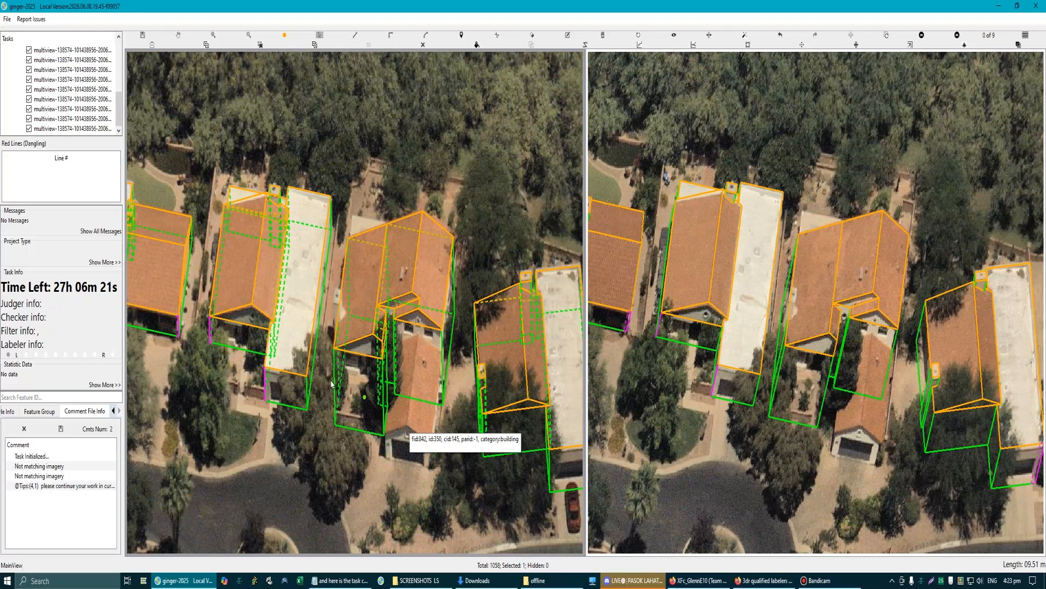
{"action": "scroll", "coordinate": [350, 293], "scroll_direction": "up", "scroll_amount": 3}
{"action": "scroll", "coordinate": [350, 293], "scroll_direction": "down", "scroll_amount": 3}
{"action": "scroll", "coordinate": [335, 309], "scroll_direction": "up", "scroll_amount": 2}
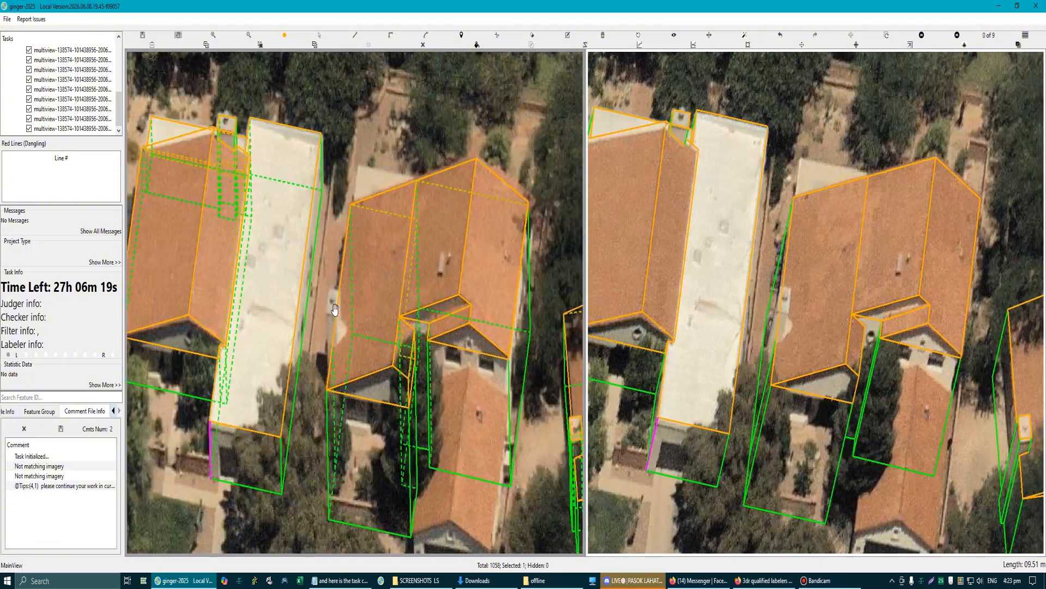
{"action": "scroll", "coordinate": [335, 309], "scroll_direction": "up", "scroll_amount": 3}
{"action": "scroll", "coordinate": [342, 315], "scroll_direction": "down", "scroll_amount": 2}
{"action": "scroll", "coordinate": [327, 287], "scroll_direction": "up", "scroll_amount": 3}
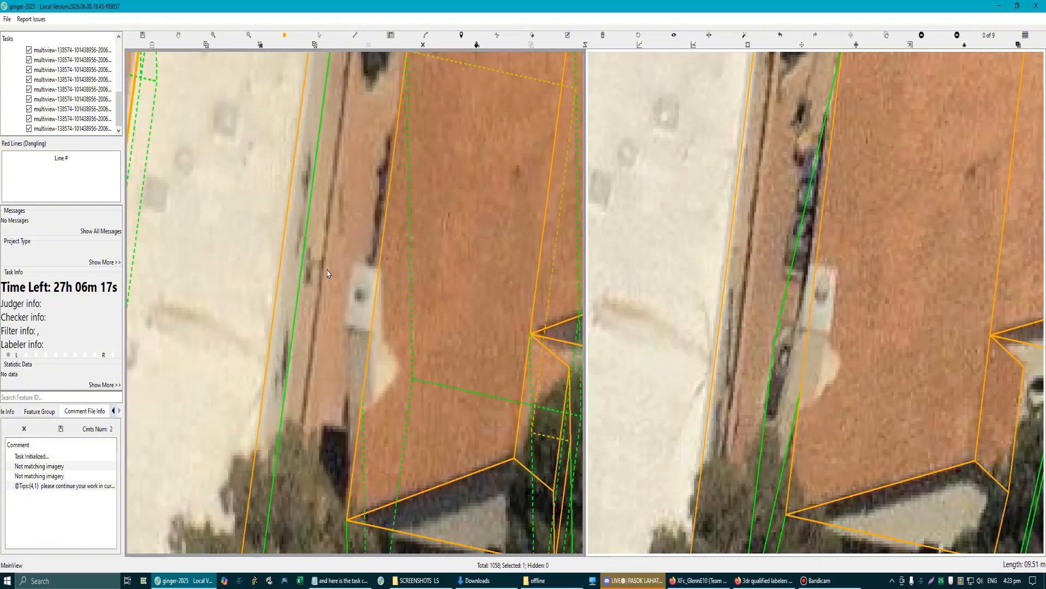
{"action": "left_click", "coordinate": [346, 327]}
{"action": "left_click", "coordinate": [326, 260]}
{"action": "scroll", "coordinate": [356, 332], "scroll_direction": "down", "scroll_amount": 3}
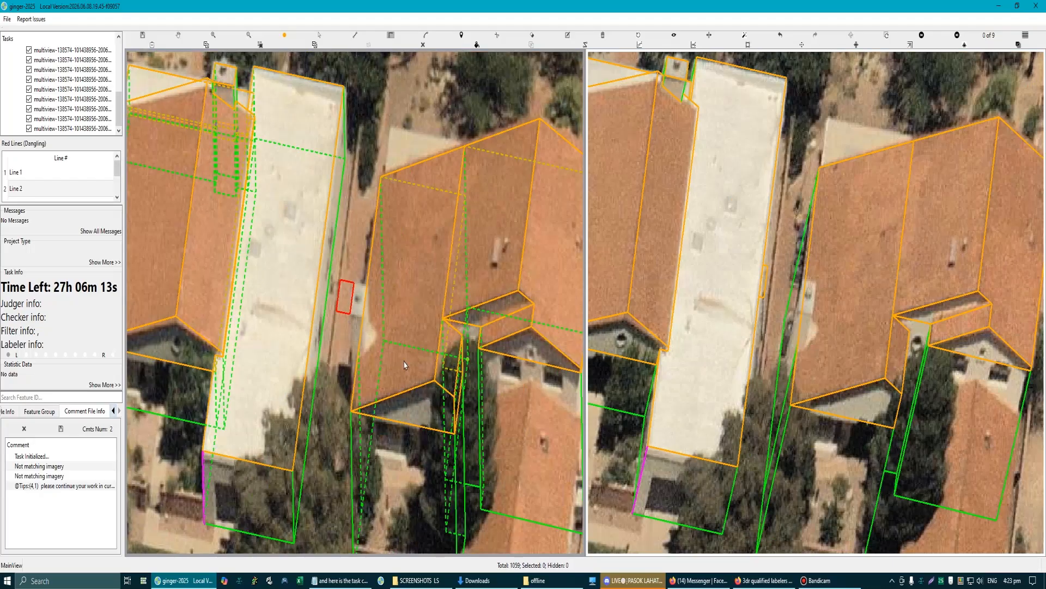
Step: Move the rectangle onto the chimney top beside the tiled roof's eave, aligning it in both aerial views
{"action": "scroll", "coordinate": [346, 289], "scroll_direction": "up", "scroll_amount": 5}
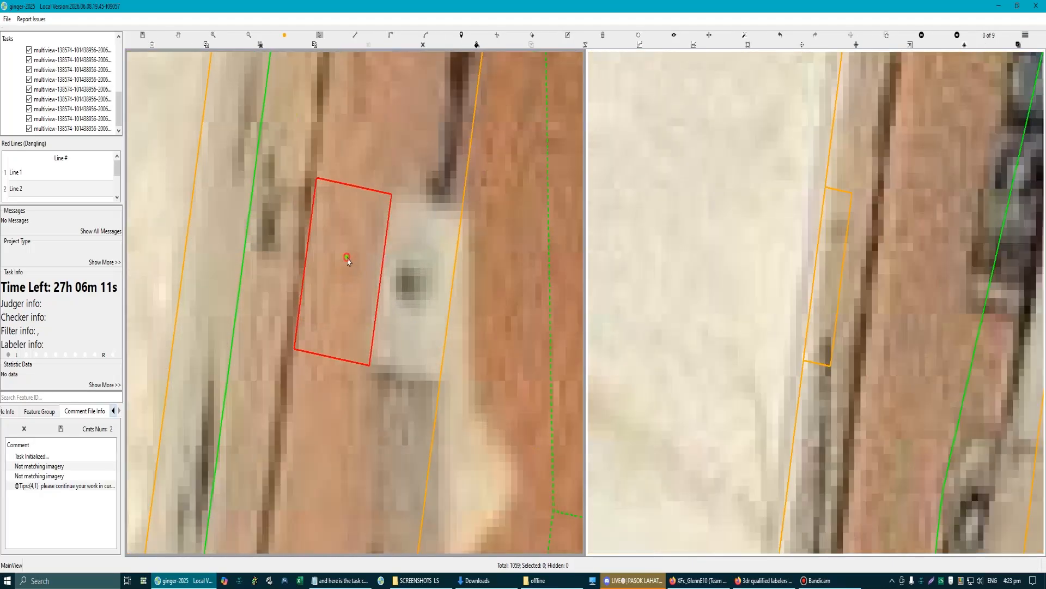
{"action": "left_click", "coordinate": [345, 268]}
{"action": "left_click_drag", "start_coordinate": [396, 254], "coordinate": [423, 265]}
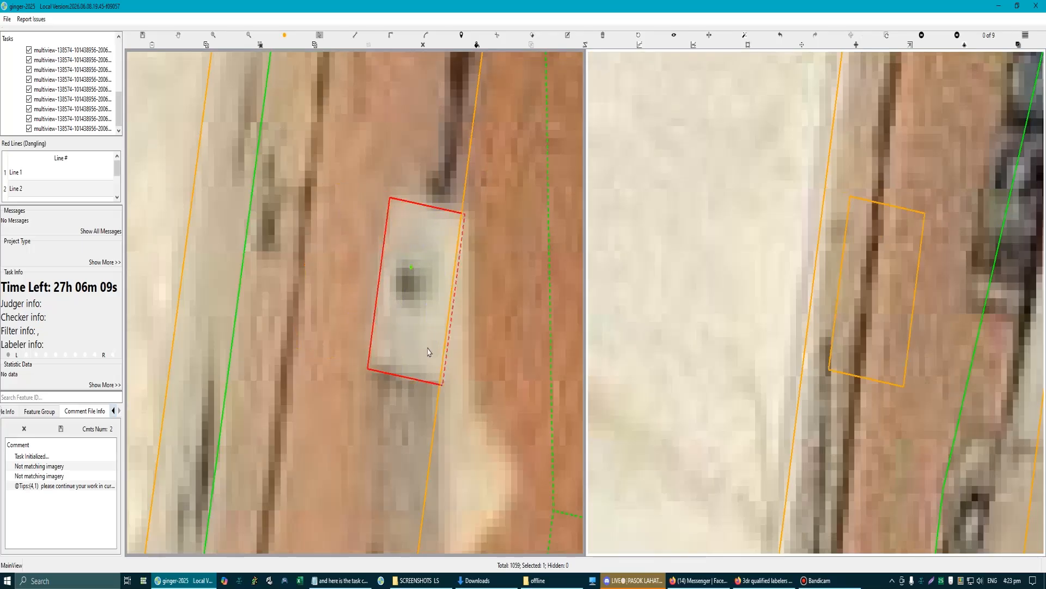
{"action": "scroll", "coordinate": [795, 336], "scroll_direction": "down", "scroll_amount": 2}
{"action": "scroll", "coordinate": [795, 336], "scroll_direction": "up", "scroll_amount": 2}
{"action": "left_click", "coordinate": [810, 273]}
{"action": "left_click_drag", "start_coordinate": [875, 308], "coordinate": [905, 319]}
{"action": "scroll", "coordinate": [470, 337], "scroll_direction": "down", "scroll_amount": 3}
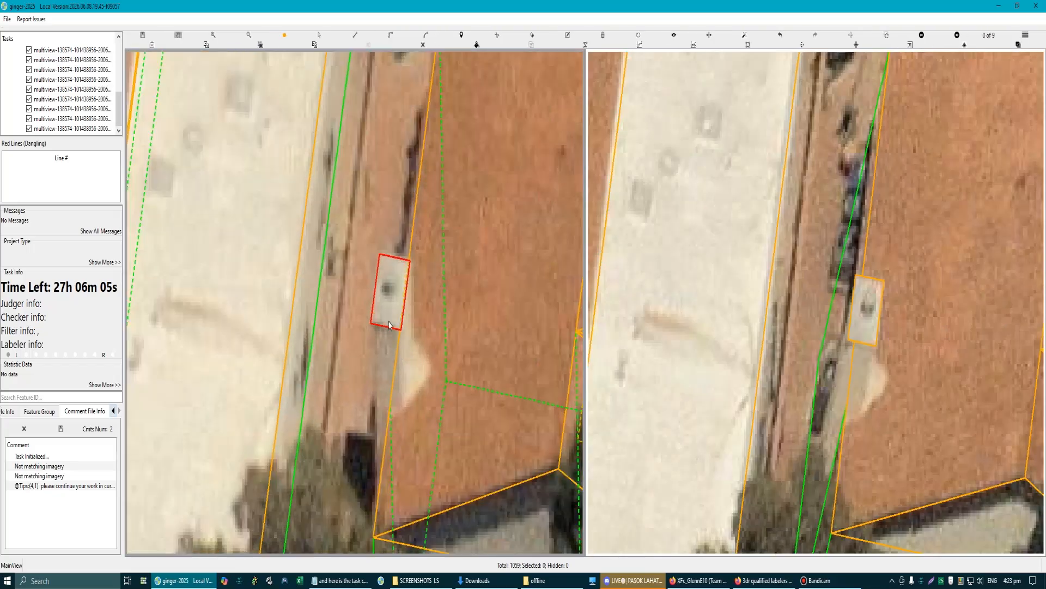
Step: Extrude the chimney outline down towards the ground to give it side walls
{"action": "scroll", "coordinate": [392, 300], "scroll_direction": "up", "scroll_amount": 2}
{"action": "left_click_drag", "start_coordinate": [393, 284], "coordinate": [417, 514]}
{"action": "scroll", "coordinate": [416, 507], "scroll_direction": "down", "scroll_amount": 2}
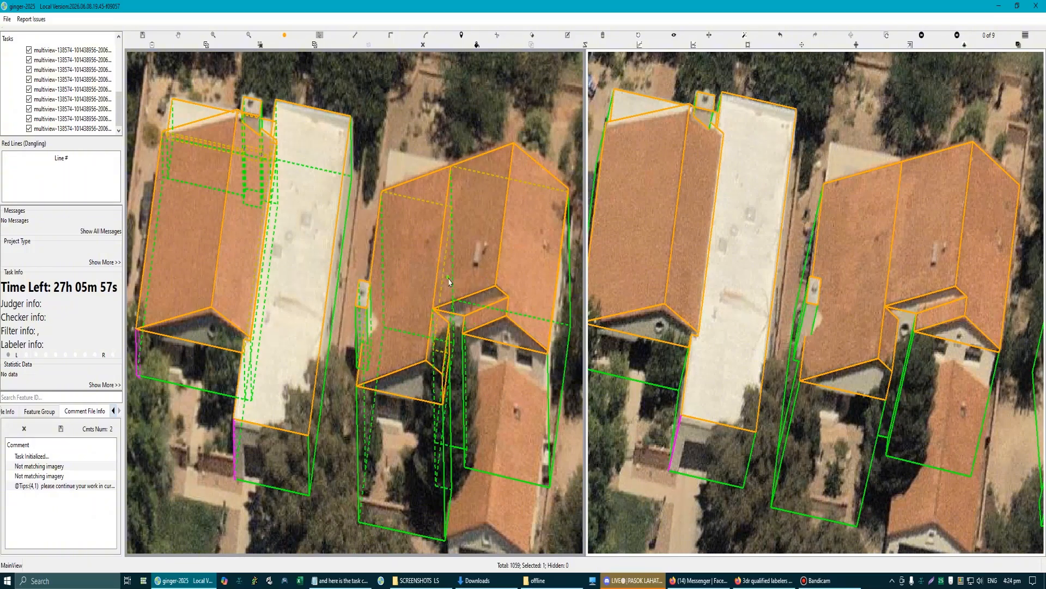
{"action": "key", "text": "space"}
{"action": "left_click_drag", "start_coordinate": [423, 191], "coordinate": [294, 196]}
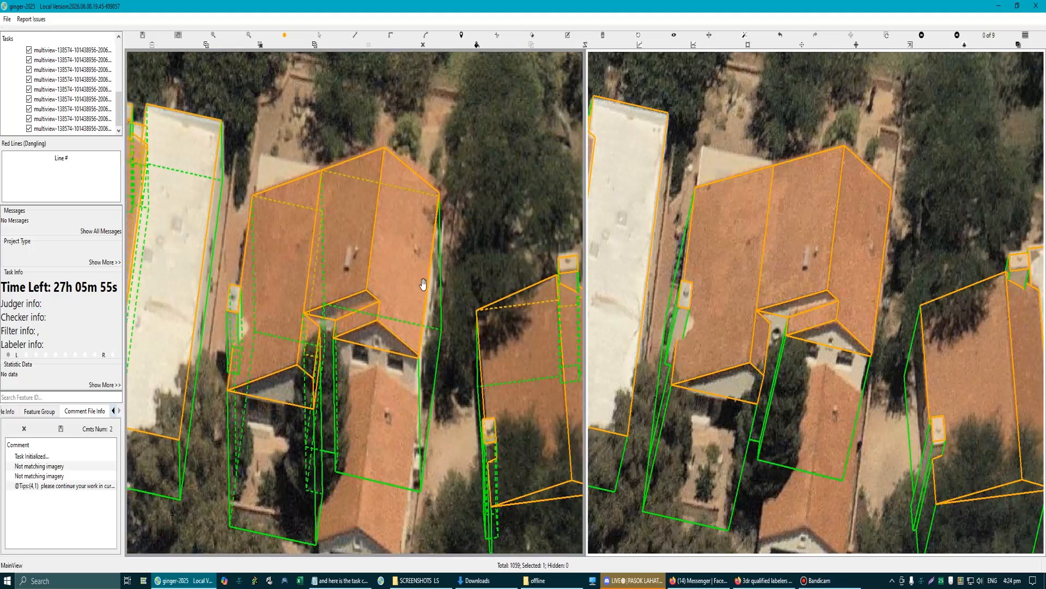
{"action": "scroll", "coordinate": [404, 229], "scroll_direction": "up", "scroll_amount": 2}
{"action": "scroll", "coordinate": [392, 171], "scroll_direction": "down", "scroll_amount": 3}
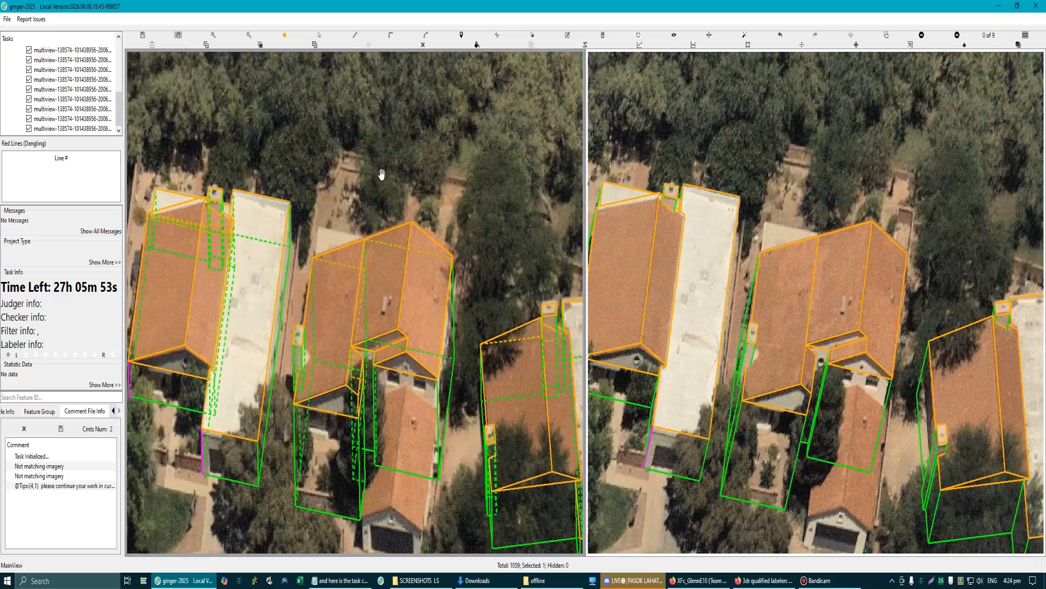
{"action": "scroll", "coordinate": [381, 174], "scroll_direction": "up", "scroll_amount": 3}
{"action": "left_click", "coordinate": [393, 198]}
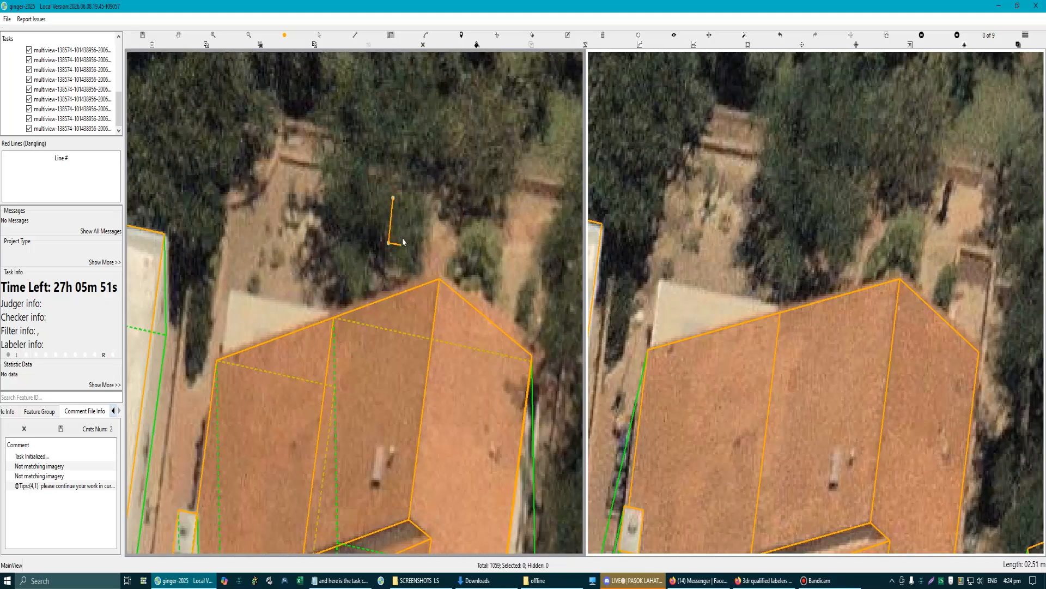
{"action": "left_click", "coordinate": [404, 244]}
{"action": "left_click", "coordinate": [397, 201]}
{"action": "scroll", "coordinate": [406, 213], "scroll_direction": "up", "scroll_amount": 2}
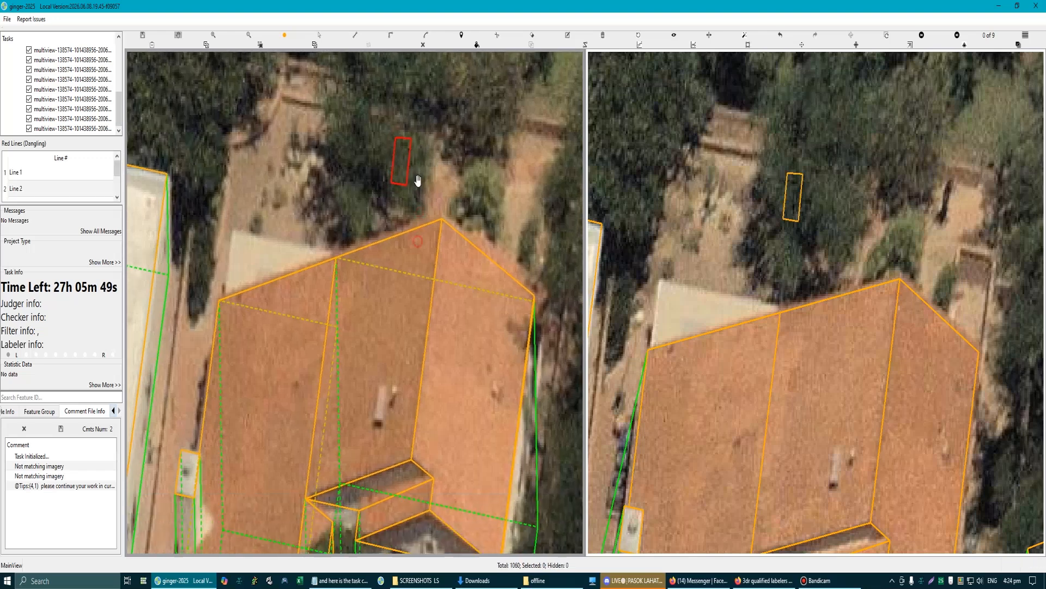
{"action": "left_click", "coordinate": [412, 159]}
{"action": "key", "text": "Delete"}
Step: Draw a small vent-sized rectangle on the bare ground behind the house, near the pale patio cover
{"action": "left_click_drag", "start_coordinate": [308, 238], "coordinate": [417, 241]}
{"action": "key", "text": "d"}
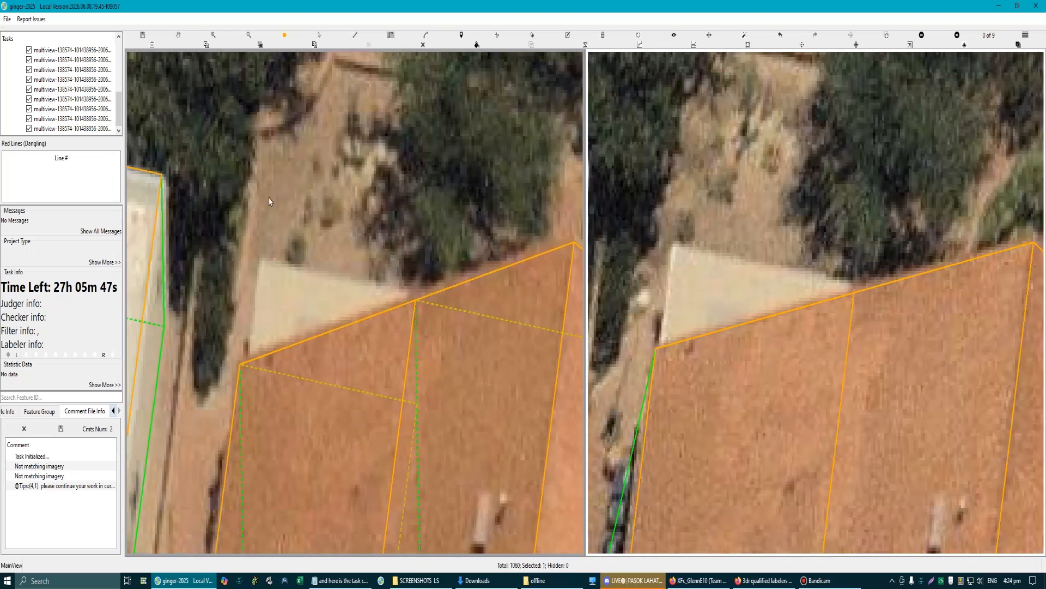
{"action": "left_click", "coordinate": [270, 187]}
{"action": "left_click", "coordinate": [264, 244]}
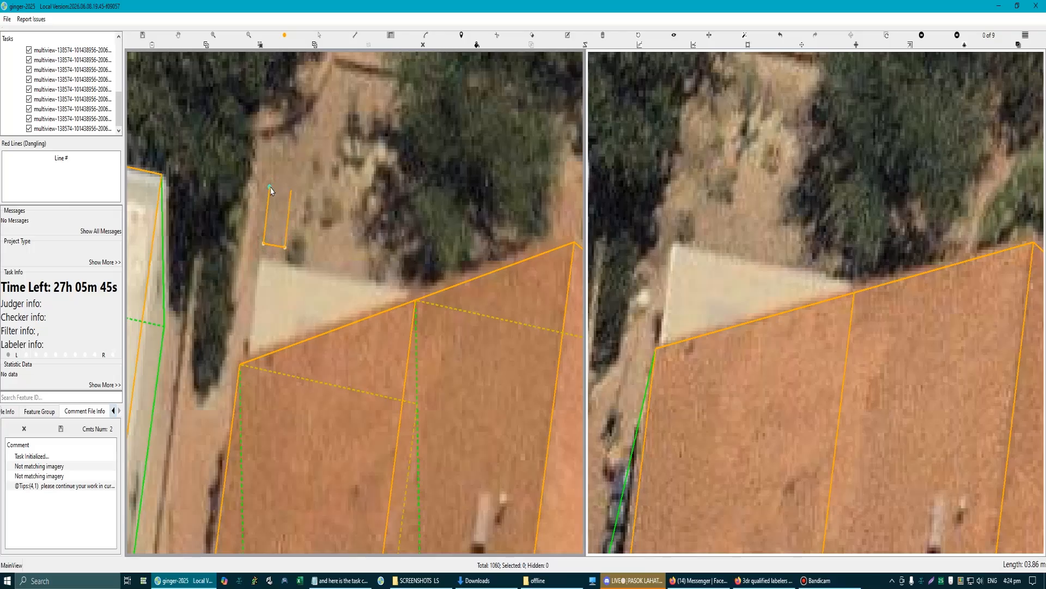
{"action": "left_click", "coordinate": [271, 190]}
{"action": "scroll", "coordinate": [334, 259], "scroll_direction": "down", "scroll_amount": 5}
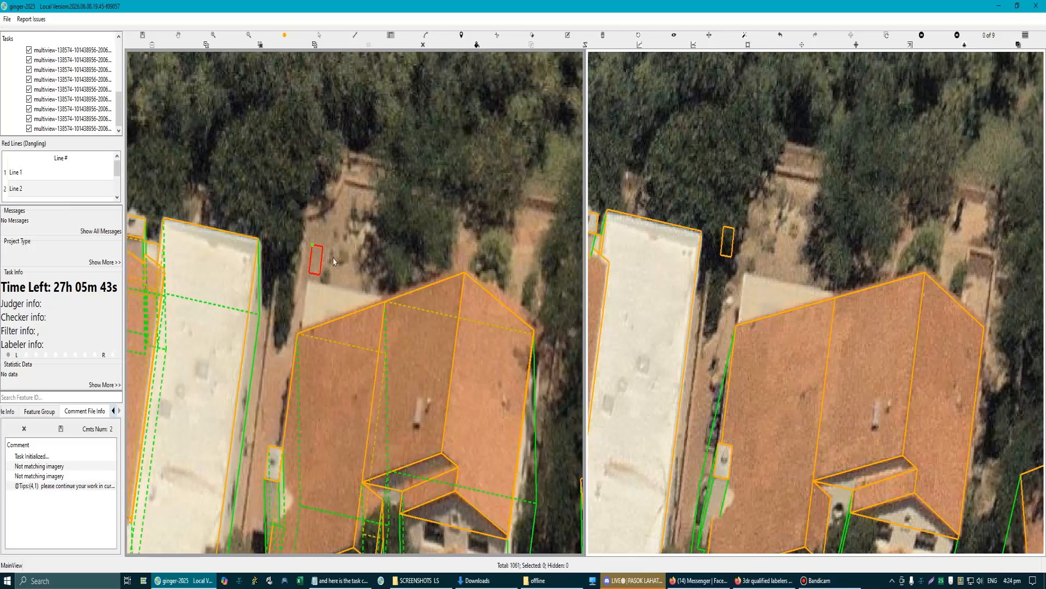
Step: Move the small rectangle from the backyard onto the elongated vent on the tiled roof
{"action": "key", "text": "Escape"}
{"action": "scroll", "coordinate": [331, 260], "scroll_direction": "up", "scroll_amount": 3}
{"action": "left_click_drag", "start_coordinate": [307, 258], "coordinate": [496, 525]}
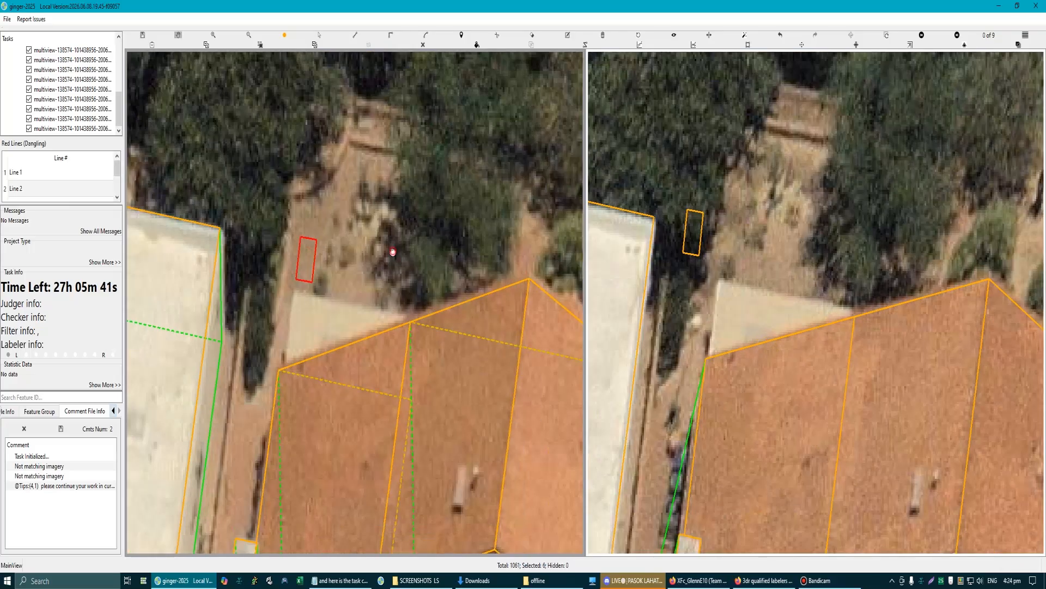
{"action": "left_click_drag", "start_coordinate": [349, 262], "coordinate": [325, 178]}
{"action": "left_click", "coordinate": [281, 180]}
{"action": "key", "text": "ctrl+c"}
{"action": "left_click", "coordinate": [285, 171]}
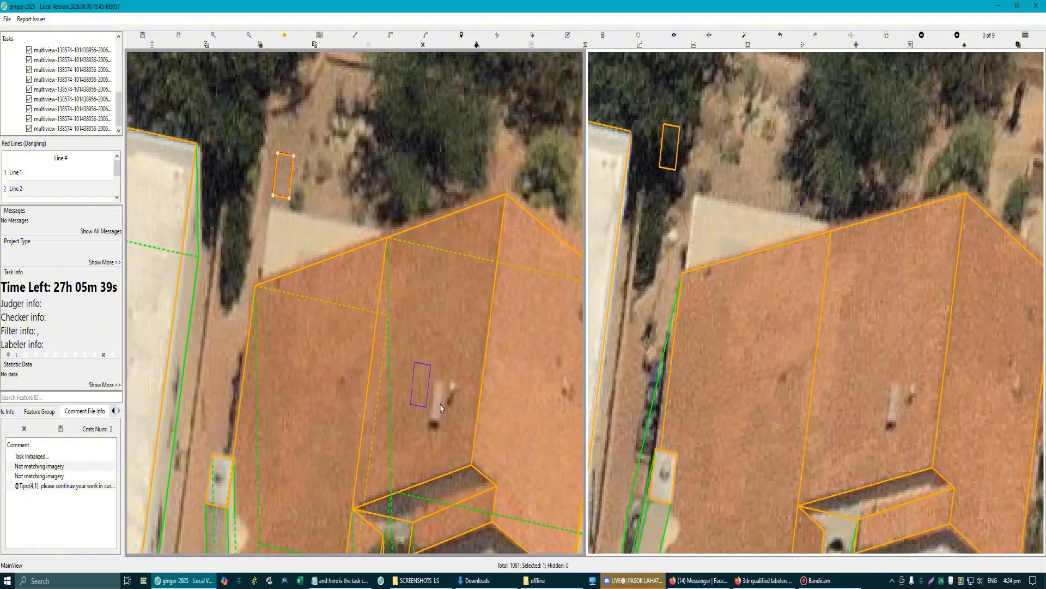
{"action": "left_click", "coordinate": [437, 400]}
{"action": "scroll", "coordinate": [437, 400], "scroll_direction": "up", "scroll_amount": 7}
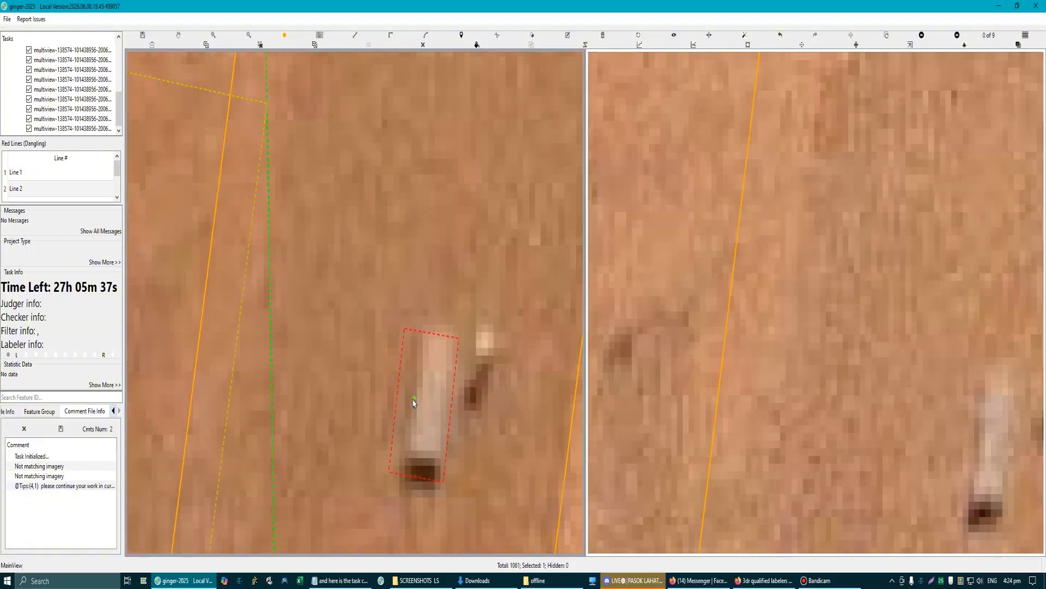
{"action": "left_click_drag", "start_coordinate": [391, 382], "coordinate": [413, 390]}
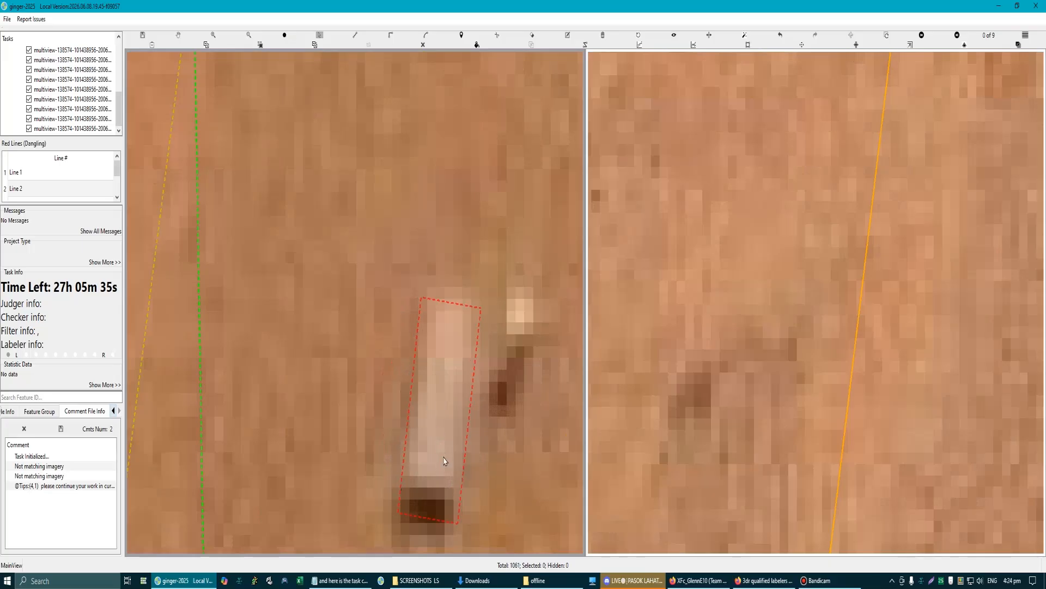
Step: Shorten the vent rectangle's front edge to the end of the pale vent, excluding its dark shadow
{"action": "left_click_drag", "start_coordinate": [430, 521], "coordinate": [446, 474]}
{"action": "scroll", "coordinate": [464, 431], "scroll_direction": "down", "scroll_amount": 6}
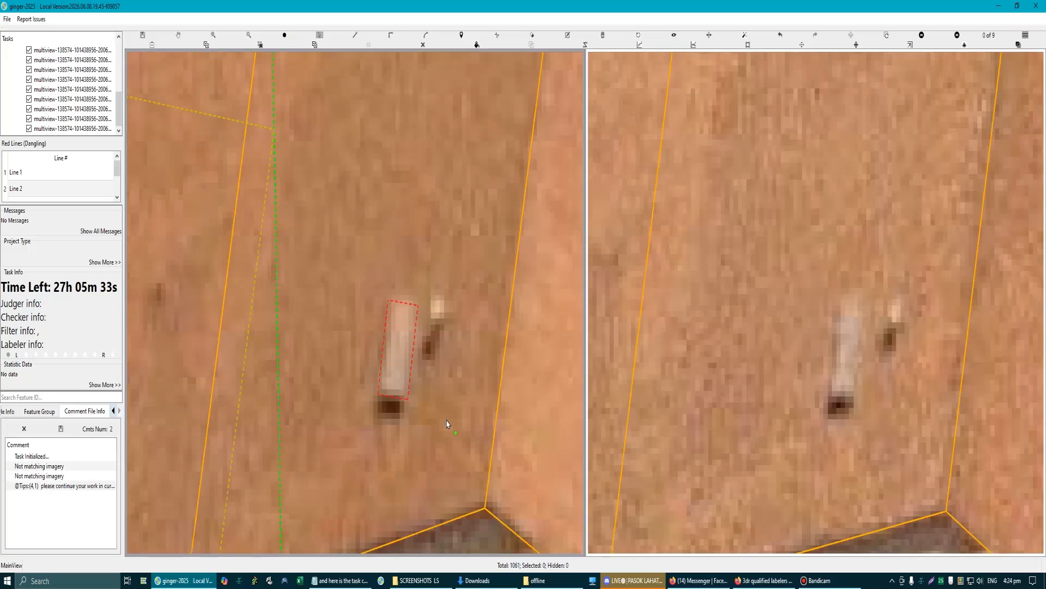
{"action": "scroll", "coordinate": [489, 383], "scroll_direction": "down", "scroll_amount": 3}
{"action": "scroll", "coordinate": [737, 306], "scroll_direction": "down", "scroll_amount": 3}
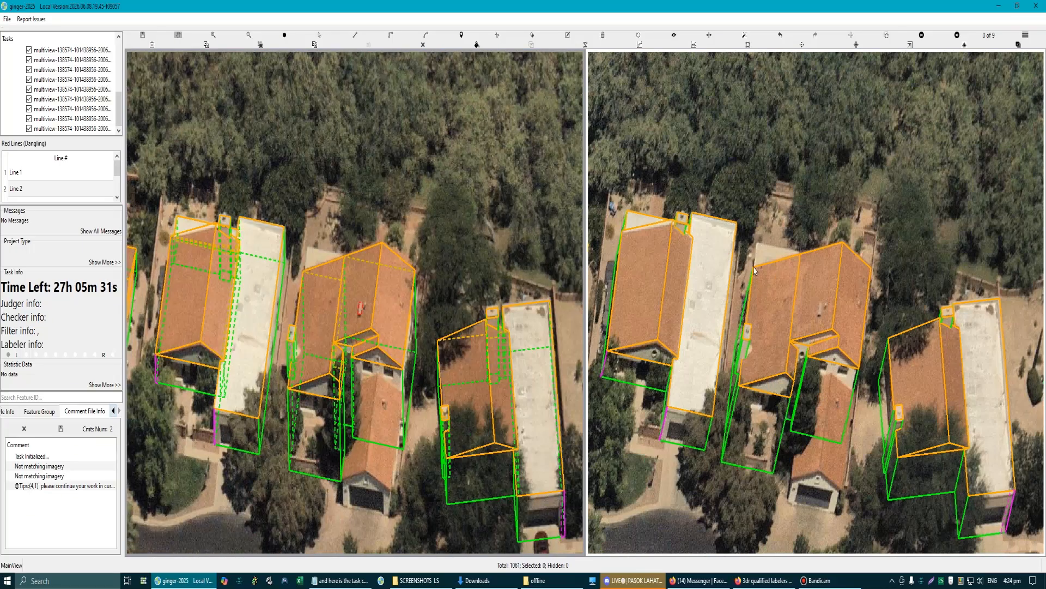
Step: Hide the overlapping roof surface and align the vent rectangle with the roof vent in the second aerial view
{"action": "scroll", "coordinate": [785, 273], "scroll_direction": "up", "scroll_amount": 3}
{"action": "left_click_drag", "start_coordinate": [718, 170], "coordinate": [867, 458]}
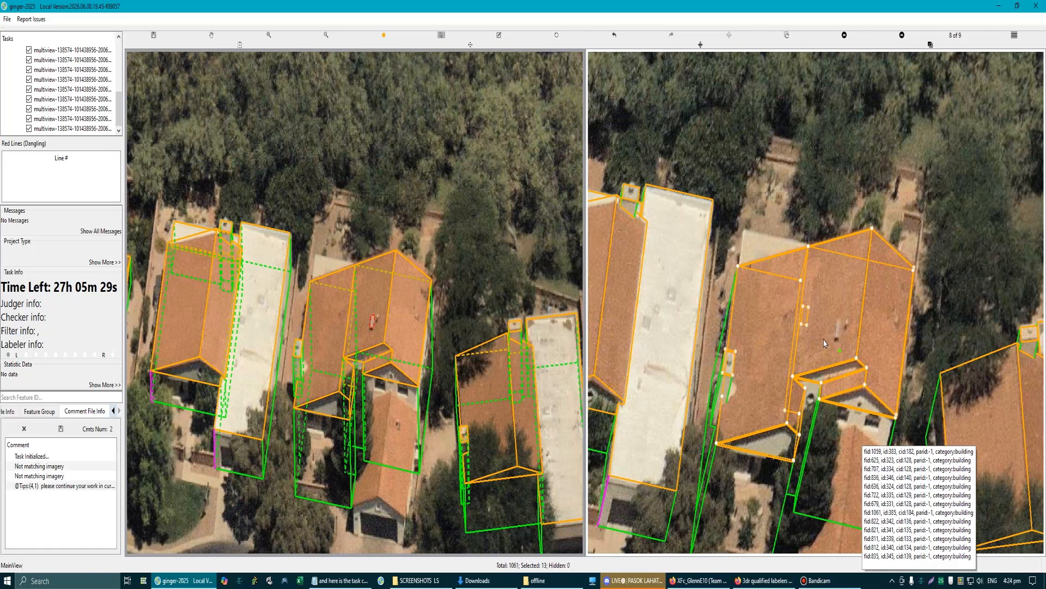
{"action": "scroll", "coordinate": [821, 330], "scroll_direction": "up", "scroll_amount": 3}
{"action": "scroll", "coordinate": [822, 331], "scroll_direction": "down", "scroll_amount": 2}
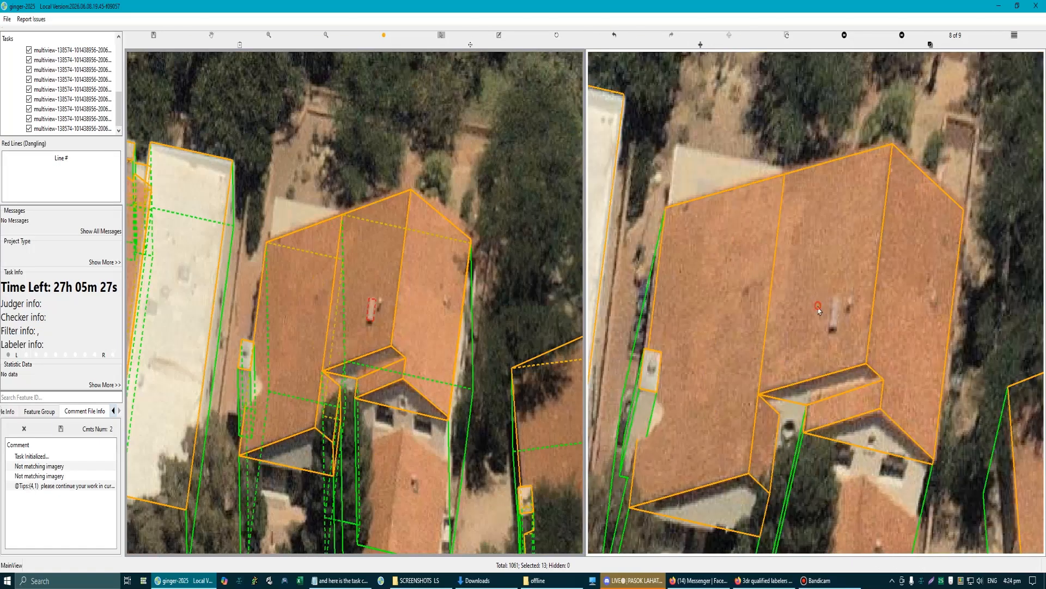
{"action": "left_click", "coordinate": [819, 310]}
{"action": "scroll", "coordinate": [812, 305], "scroll_direction": "up", "scroll_amount": 4}
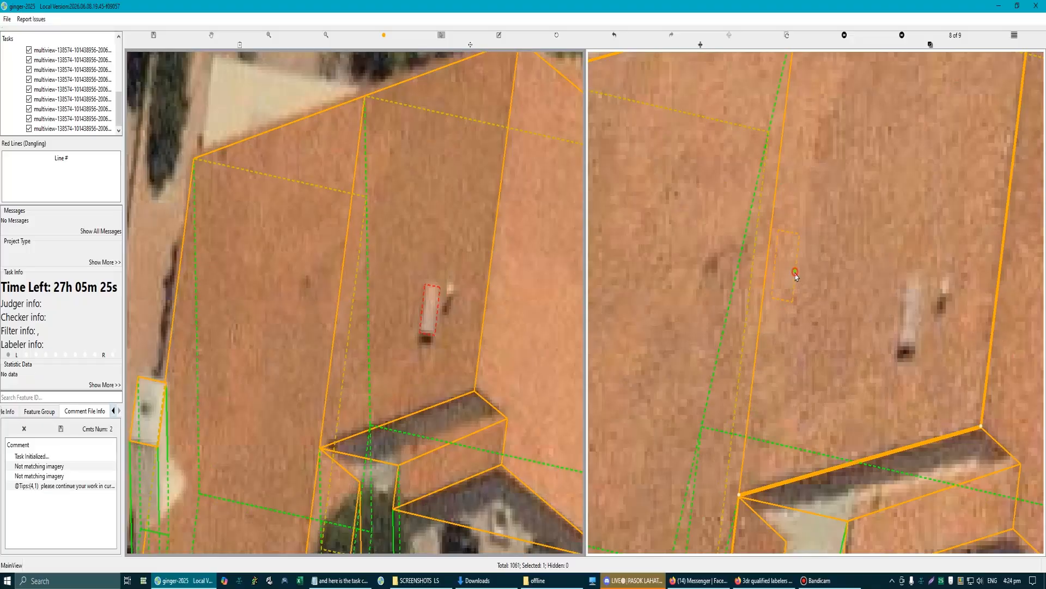
{"action": "scroll", "coordinate": [826, 327], "scroll_direction": "down", "scroll_amount": 3}
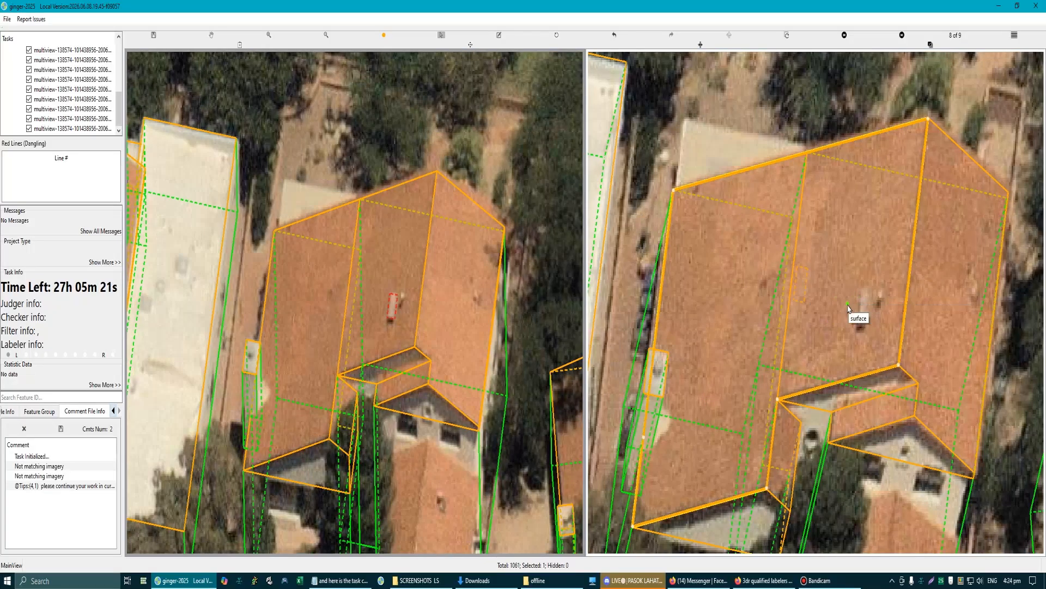
{"action": "scroll", "coordinate": [848, 309], "scroll_direction": "up", "scroll_amount": 4}
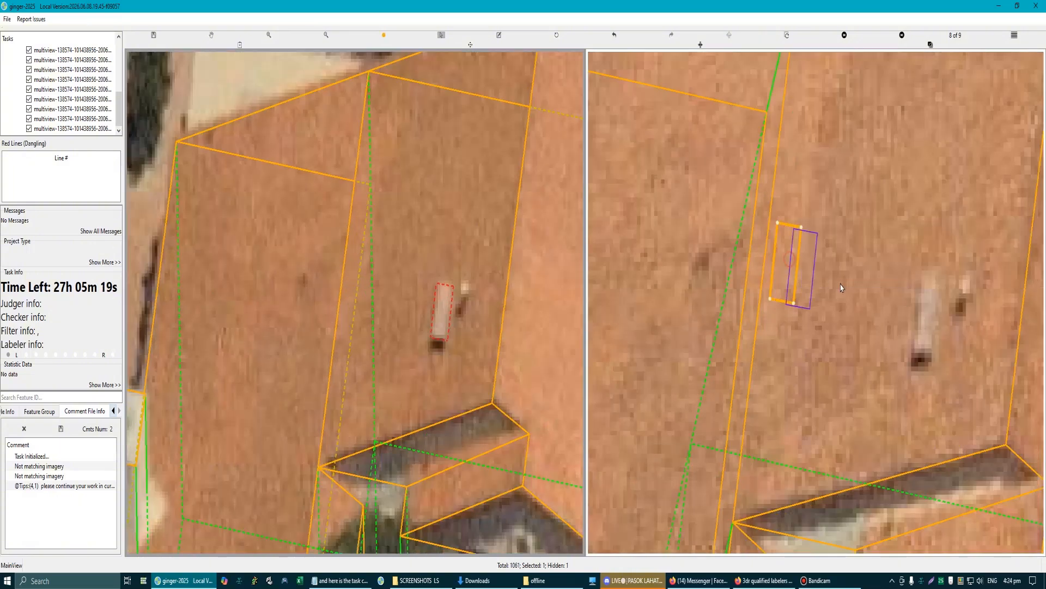
{"action": "left_click_drag", "start_coordinate": [841, 288], "coordinate": [931, 329]}
{"action": "scroll", "coordinate": [857, 353], "scroll_direction": "down", "scroll_amount": 3}
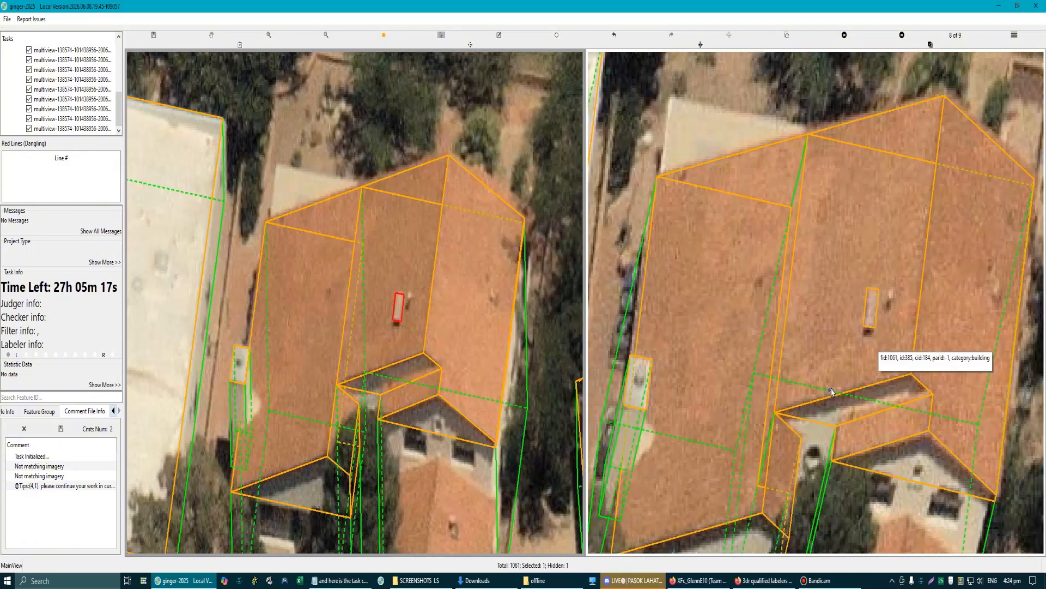
{"action": "scroll", "coordinate": [850, 327], "scroll_direction": "up", "scroll_amount": 5}
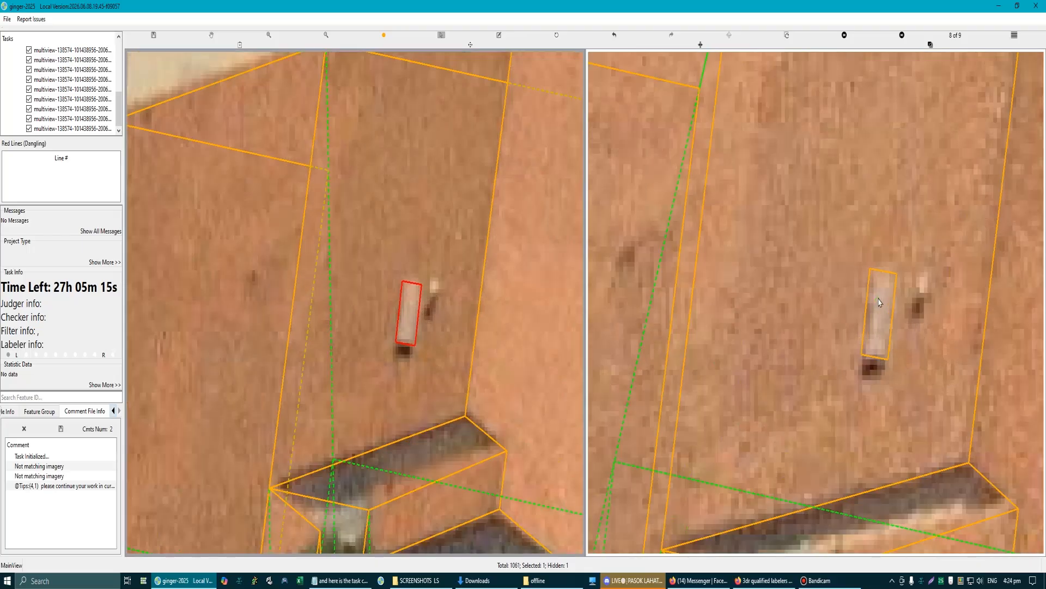
{"action": "scroll", "coordinate": [879, 303], "scroll_direction": "down", "scroll_amount": 5}
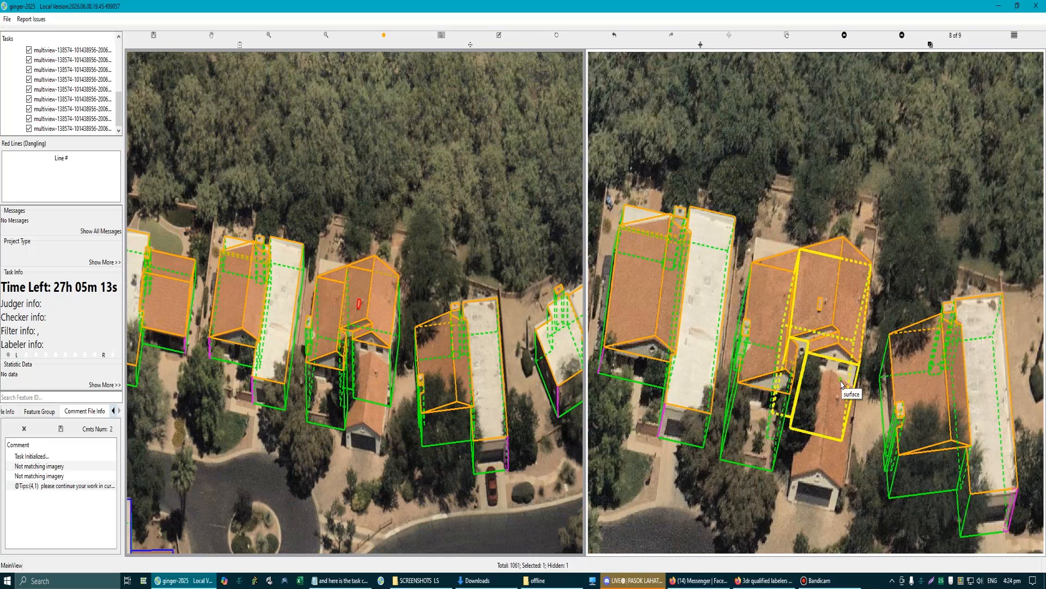
Step: Unhide the roof surface and display the building surfaces with colour fills around the vent
{"action": "scroll", "coordinate": [807, 326], "scroll_direction": "up", "scroll_amount": 1}
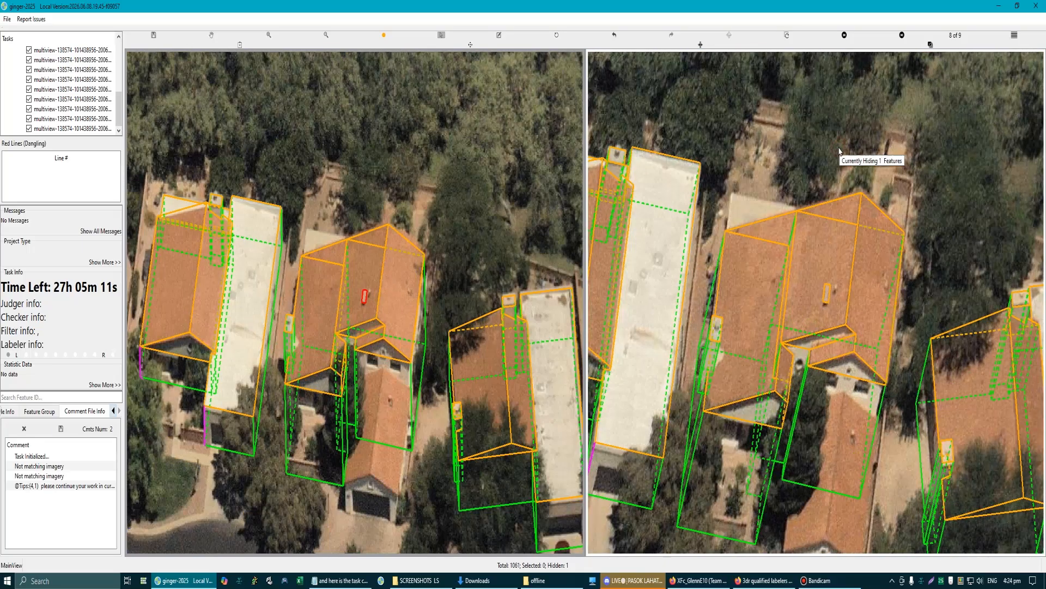
{"action": "key", "text": "h"}
{"action": "scroll", "coordinate": [824, 324], "scroll_direction": "up", "scroll_amount": 4}
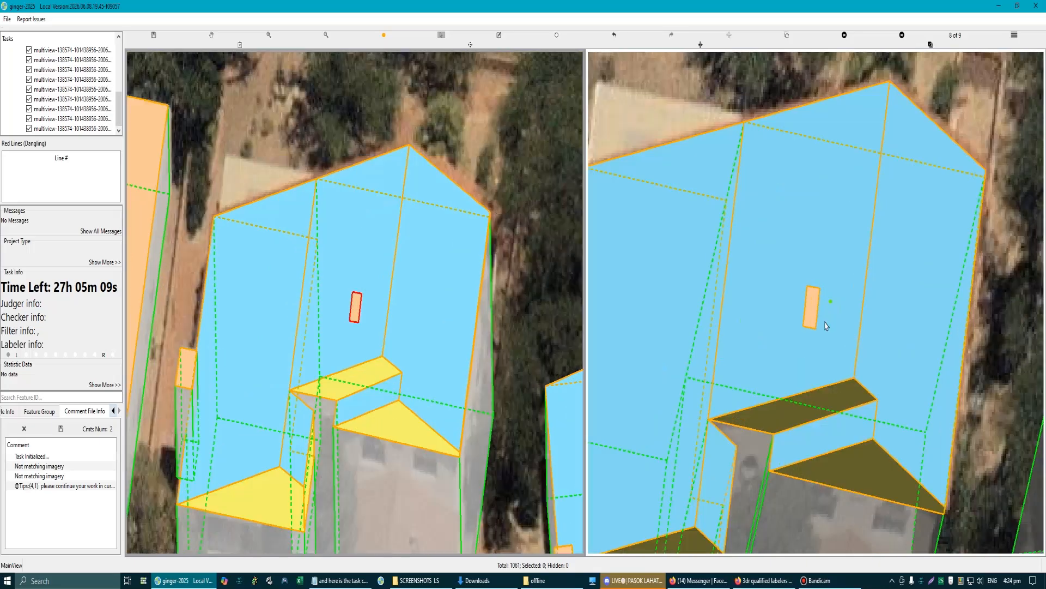
Step: Compare the vent rectangle on the tiled roof with the pale roof vent in the aerial views
{"action": "scroll", "coordinate": [813, 325], "scroll_direction": "down", "scroll_amount": 2}
{"action": "scroll", "coordinate": [804, 322], "scroll_direction": "up", "scroll_amount": 4}
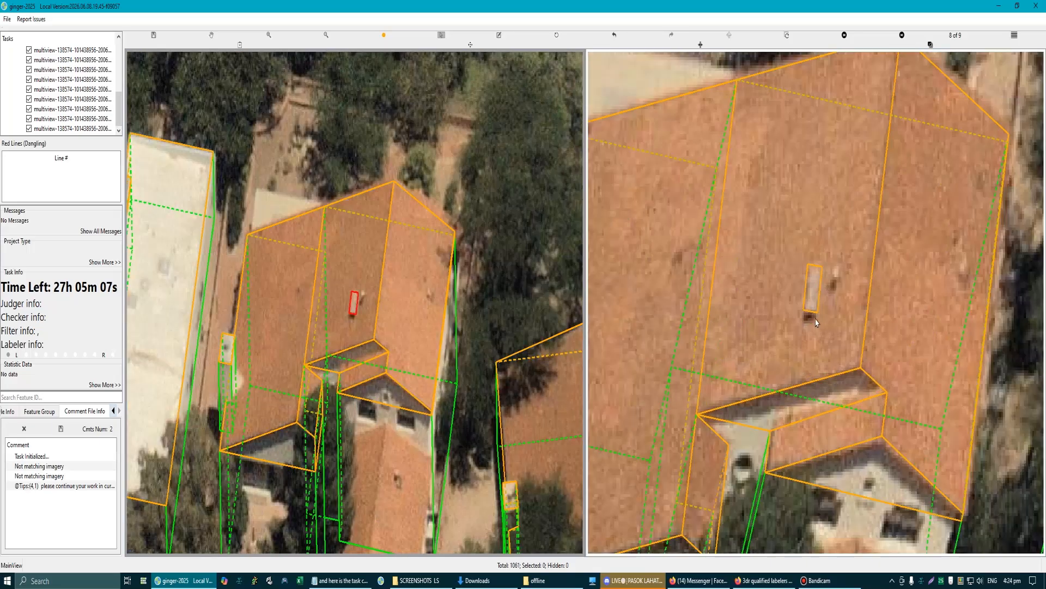
{"action": "left_click", "coordinate": [816, 316]}
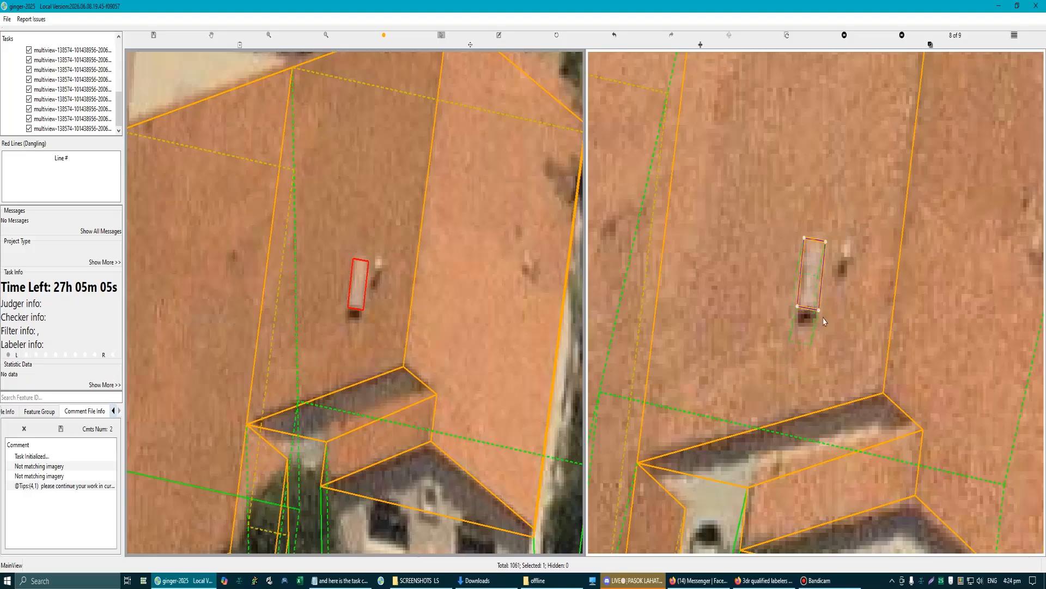
{"action": "left_click", "coordinate": [854, 328]}
{"action": "scroll", "coordinate": [357, 327], "scroll_direction": "down", "scroll_amount": 3}
{"action": "scroll", "coordinate": [354, 299], "scroll_direction": "up", "scroll_amount": 4}
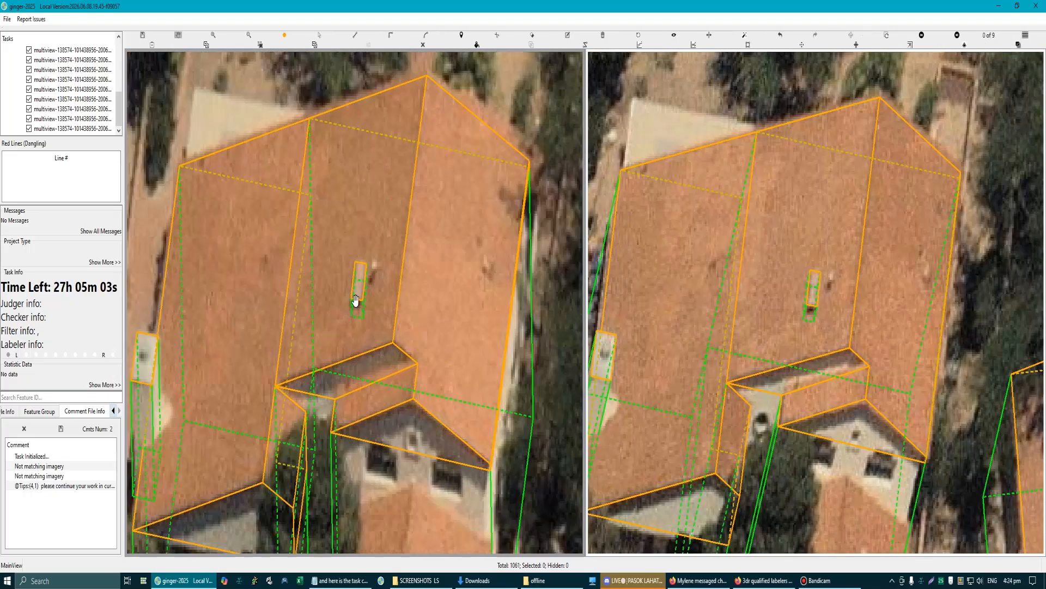
Step: Delete the vent block from the tiled roof and the chimney block beside the house's outer wall
{"action": "left_click", "coordinate": [352, 276]}
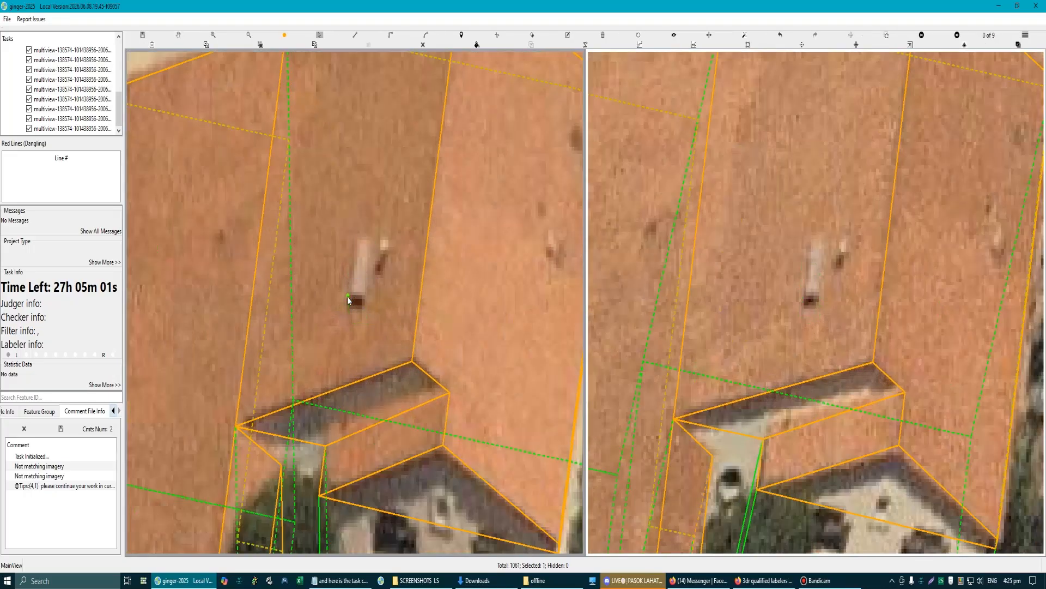
{"action": "scroll", "coordinate": [342, 317], "scroll_direction": "down", "scroll_amount": 5}
{"action": "scroll", "coordinate": [261, 292], "scroll_direction": "up", "scroll_amount": 5}
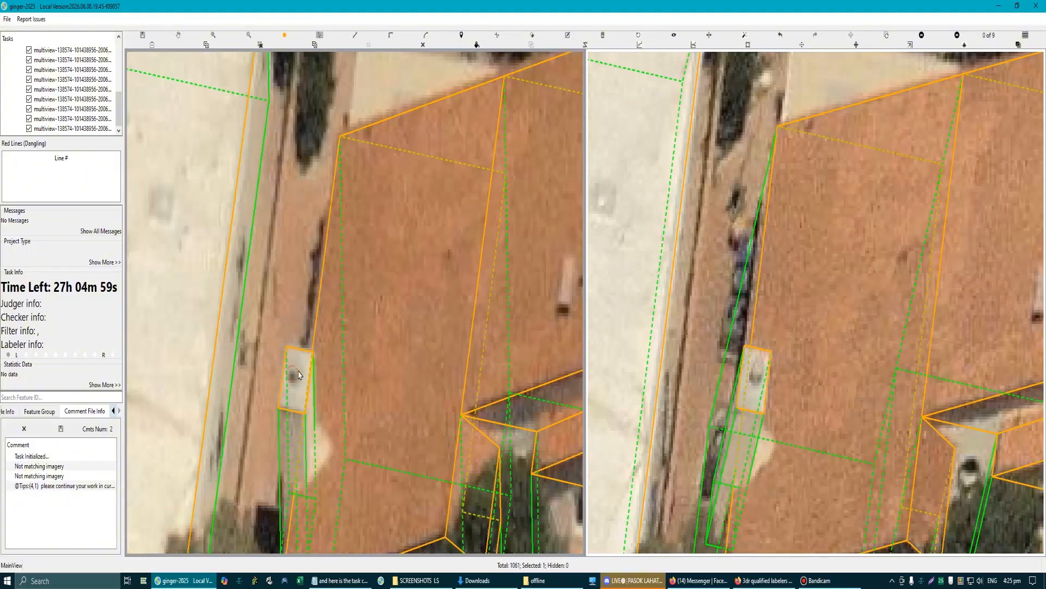
{"action": "key", "text": "Delete"}
{"action": "scroll", "coordinate": [294, 375], "scroll_direction": "up", "scroll_amount": 2}
{"action": "left_click_drag", "start_coordinate": [288, 376], "coordinate": [370, 360]}
{"action": "scroll", "coordinate": [370, 360], "scroll_direction": "down", "scroll_amount": 3}
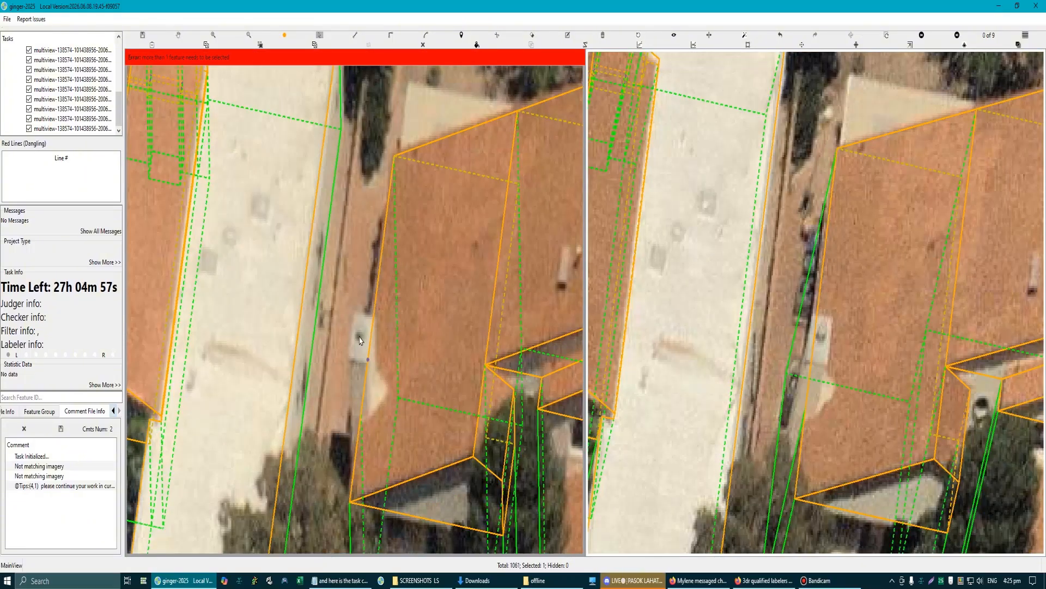
{"action": "scroll", "coordinate": [360, 340], "scroll_direction": "up", "scroll_amount": 3}
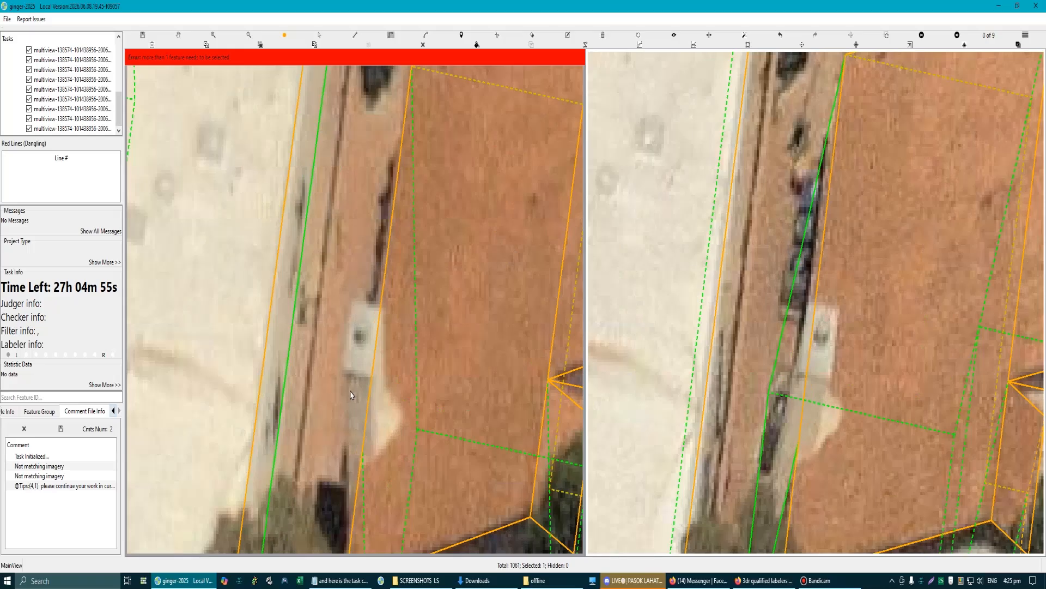
Step: Try to trace the chimney top as a rectangle along the roof edge, and undo the traced outline
{"action": "left_click", "coordinate": [347, 368]}
{"action": "scroll", "coordinate": [352, 373], "scroll_direction": "down", "scroll_amount": 3}
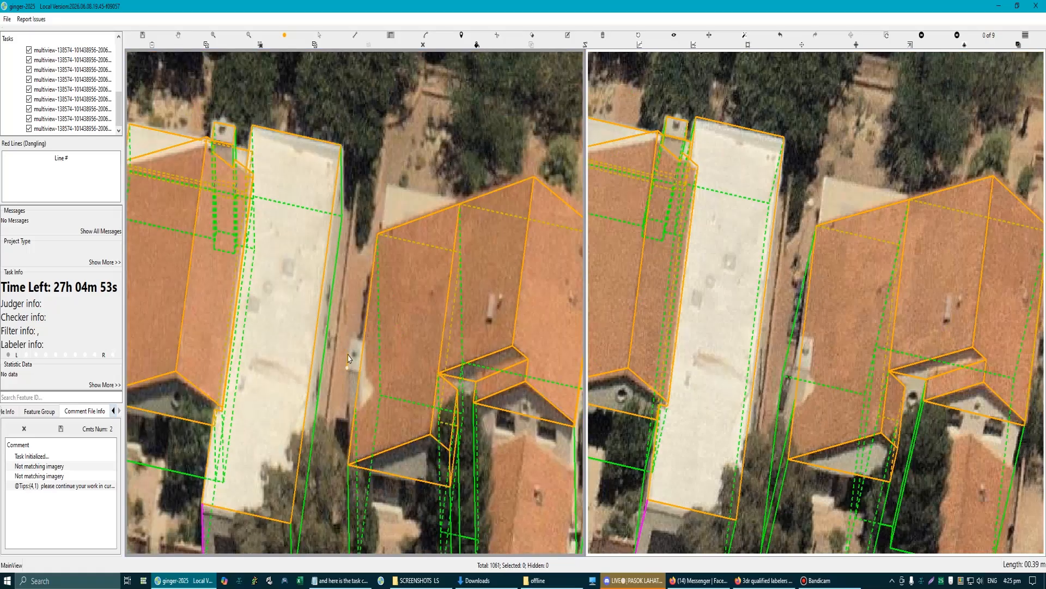
{"action": "left_click", "coordinate": [370, 291]}
{"action": "scroll", "coordinate": [359, 338], "scroll_direction": "up", "scroll_amount": 2}
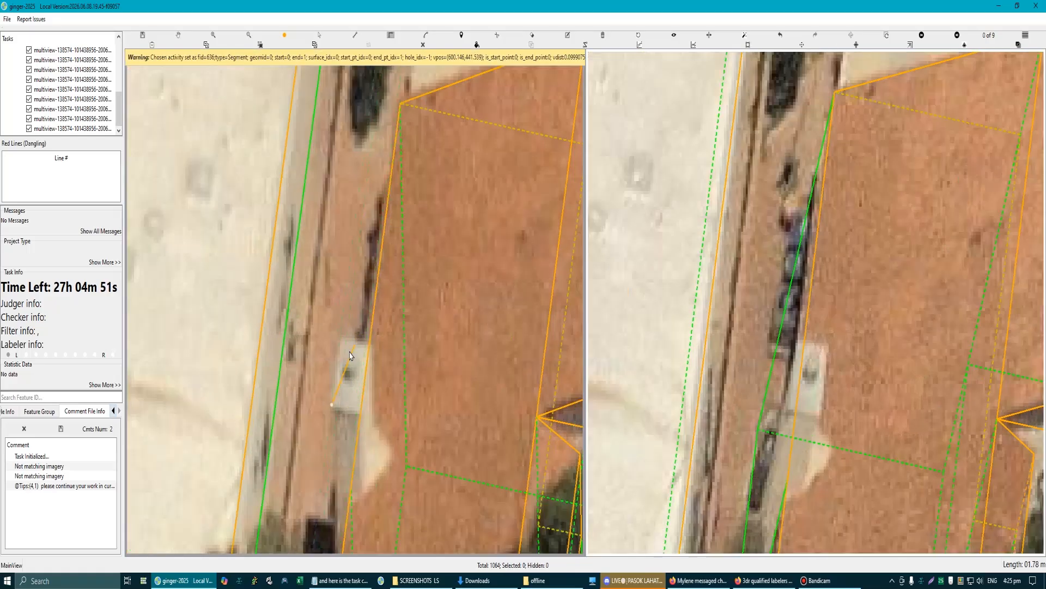
{"action": "scroll", "coordinate": [344, 339], "scroll_direction": "down", "scroll_amount": 3}
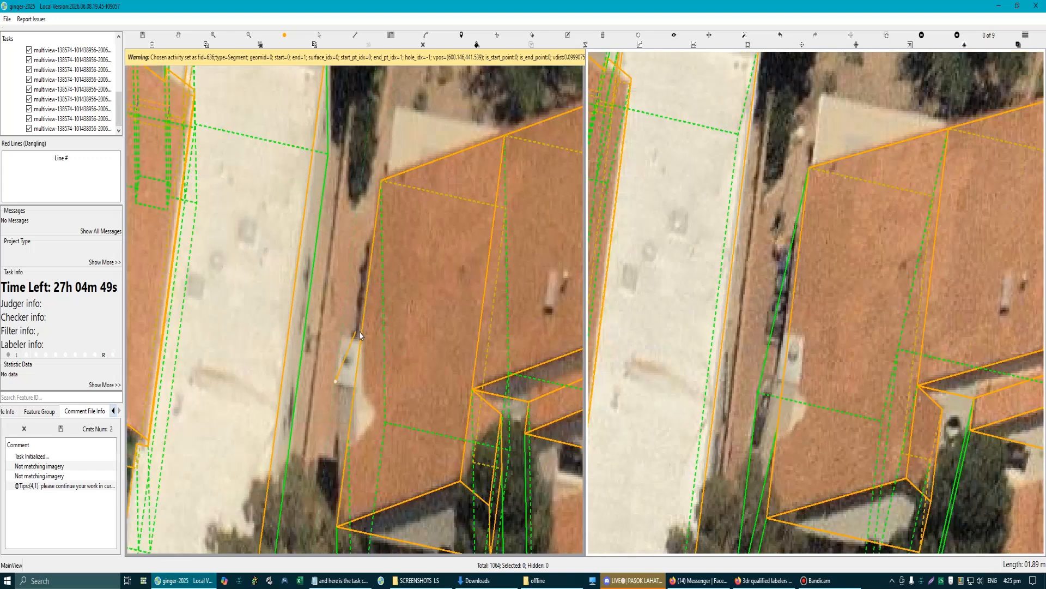
{"action": "scroll", "coordinate": [424, 382], "scroll_direction": "up", "scroll_amount": 2}
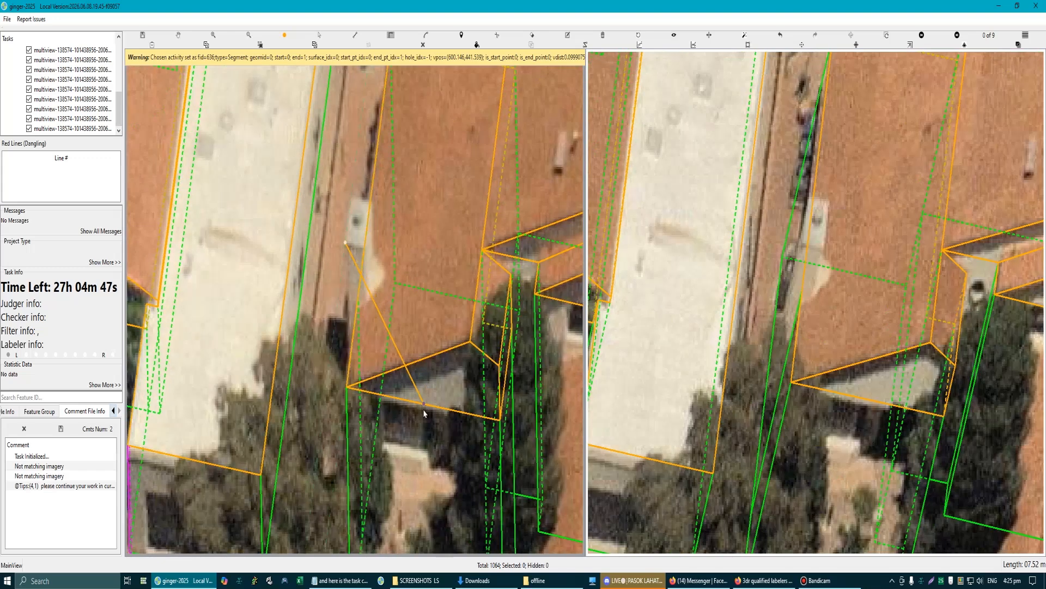
{"action": "scroll", "coordinate": [350, 240], "scroll_direction": "up", "scroll_amount": 3}
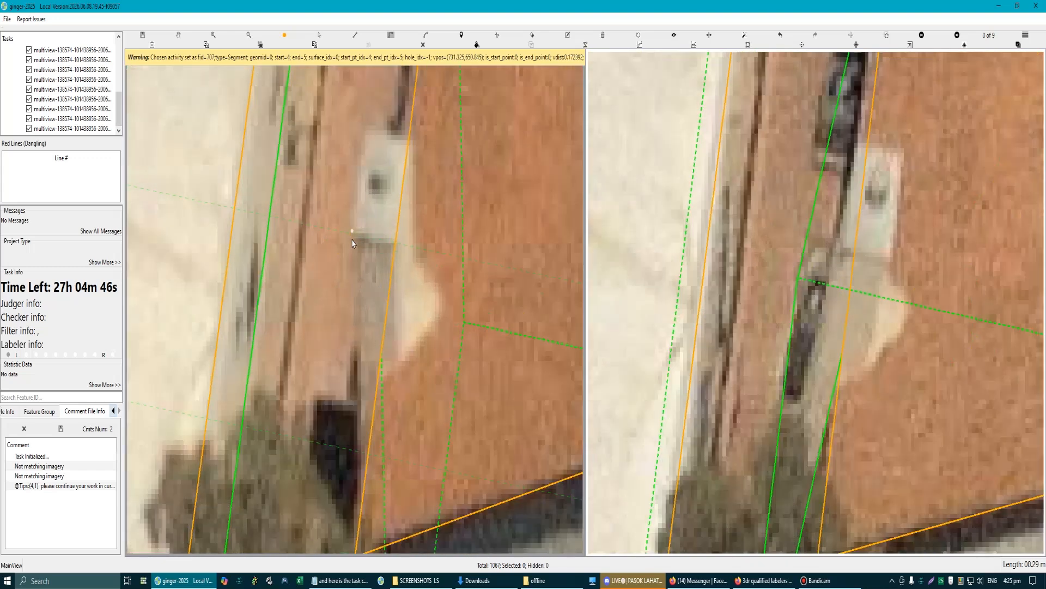
{"action": "left_click", "coordinate": [396, 242]}
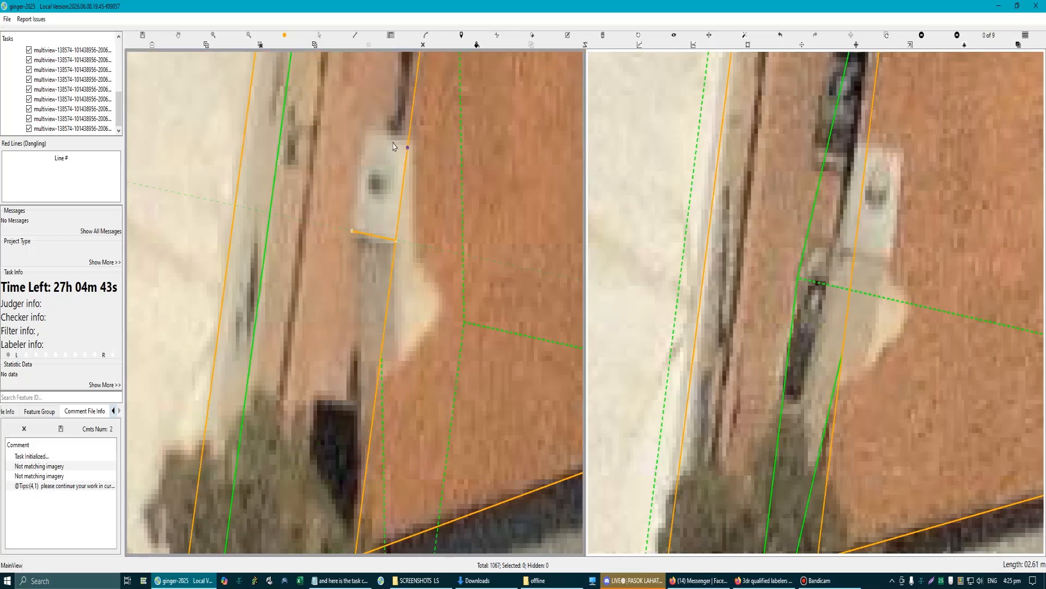
{"action": "left_click", "coordinate": [394, 145]}
{"action": "left_click", "coordinate": [354, 232]}
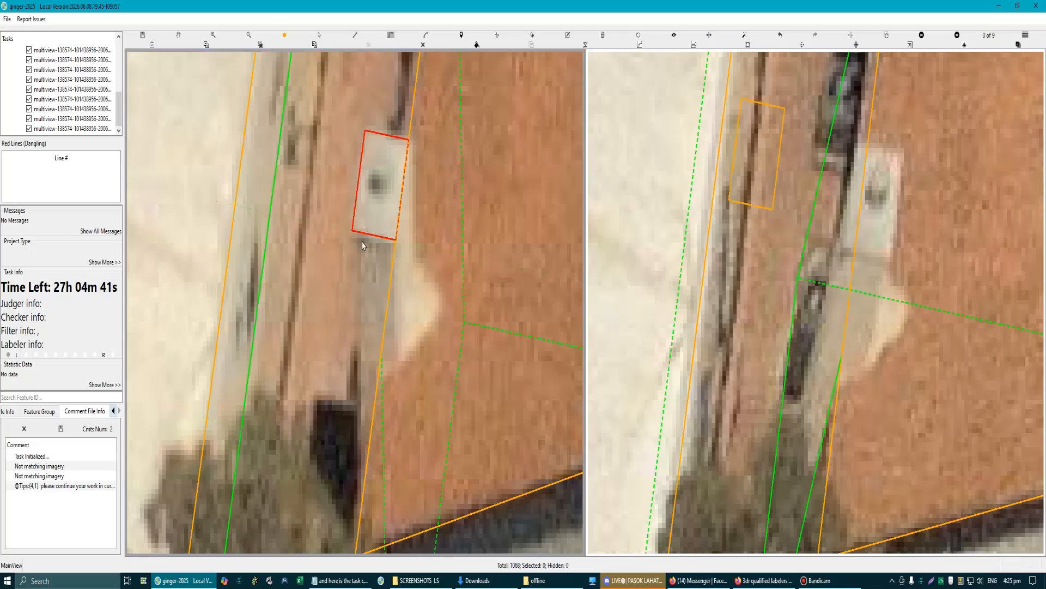
{"action": "scroll", "coordinate": [348, 245], "scroll_direction": "down", "scroll_amount": 4}
{"action": "scroll", "coordinate": [342, 254], "scroll_direction": "up", "scroll_amount": 5}
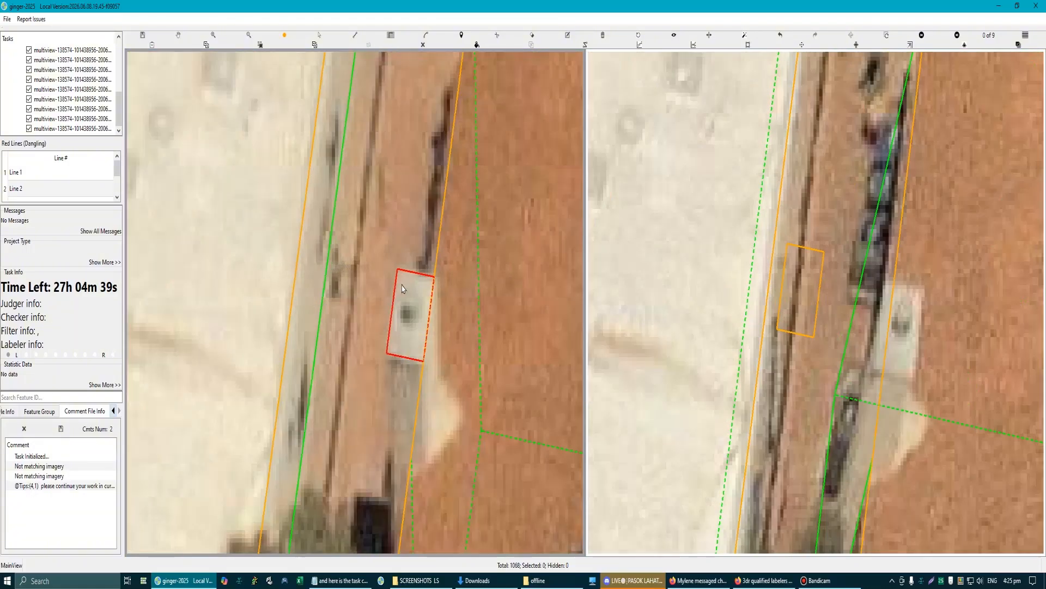
{"action": "key", "text": "ctrl+z"}
Step: Draw a smaller rectangle on the open ground beside the chimney and move it onto the chimney top
{"action": "left_click", "coordinate": [366, 227]}
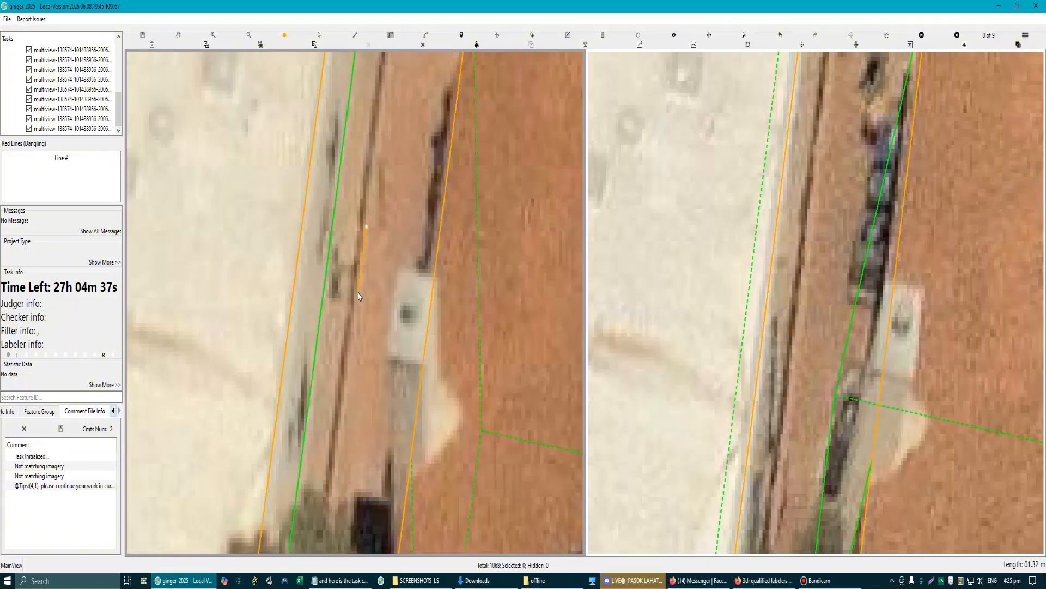
{"action": "left_click", "coordinate": [382, 298]}
{"action": "left_click", "coordinate": [369, 232]}
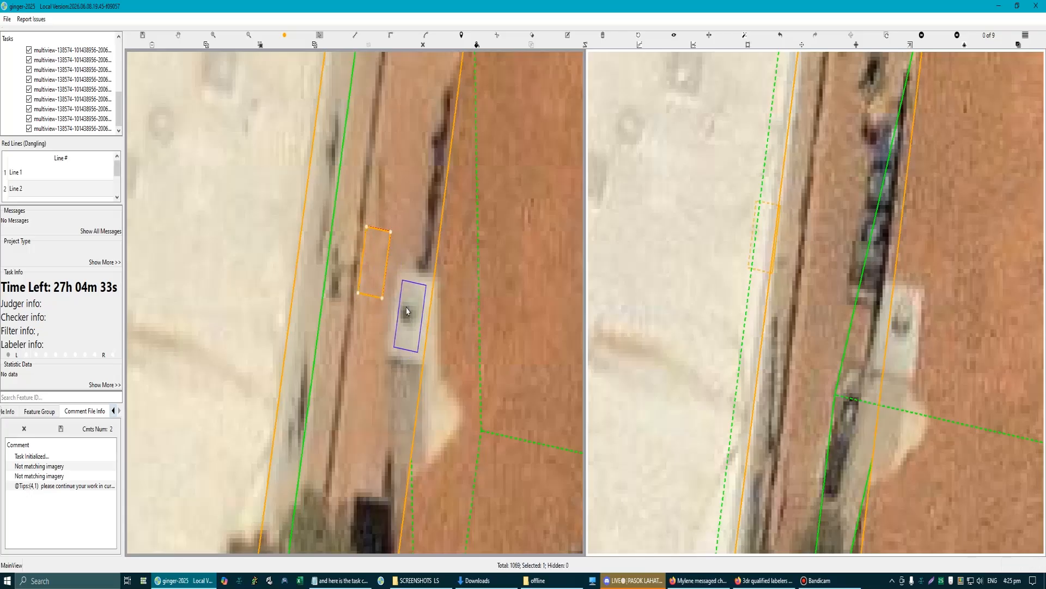
{"action": "left_click", "coordinate": [405, 306]}
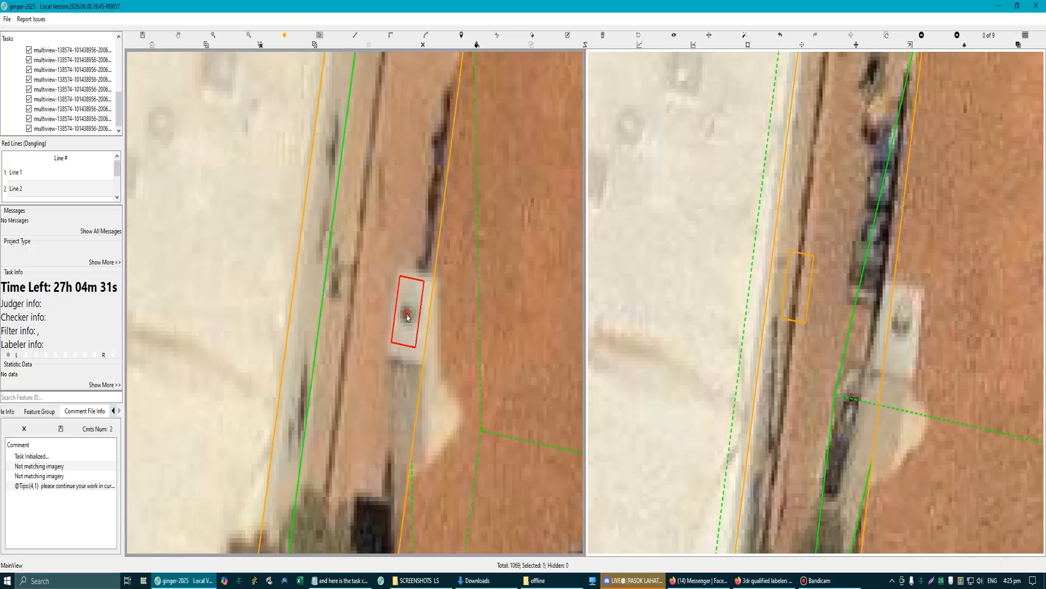
{"action": "scroll", "coordinate": [404, 315], "scroll_direction": "down", "scroll_amount": 6}
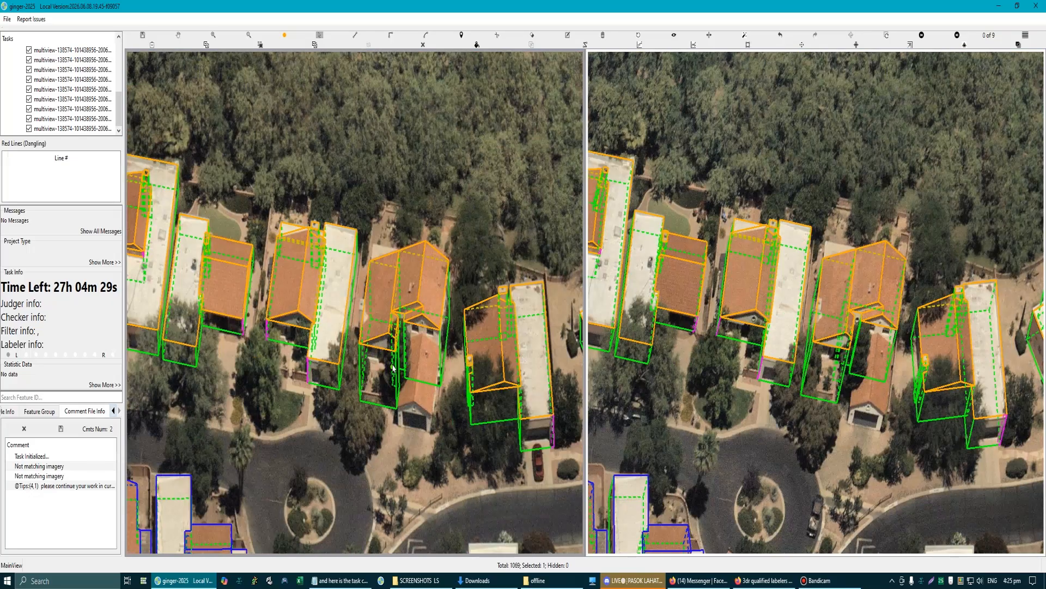
Step: Examine the tiled house and its lower garage wing, hiding all model outlines to inspect the bare imagery
{"action": "scroll", "coordinate": [428, 333], "scroll_direction": "up", "scroll_amount": 2}
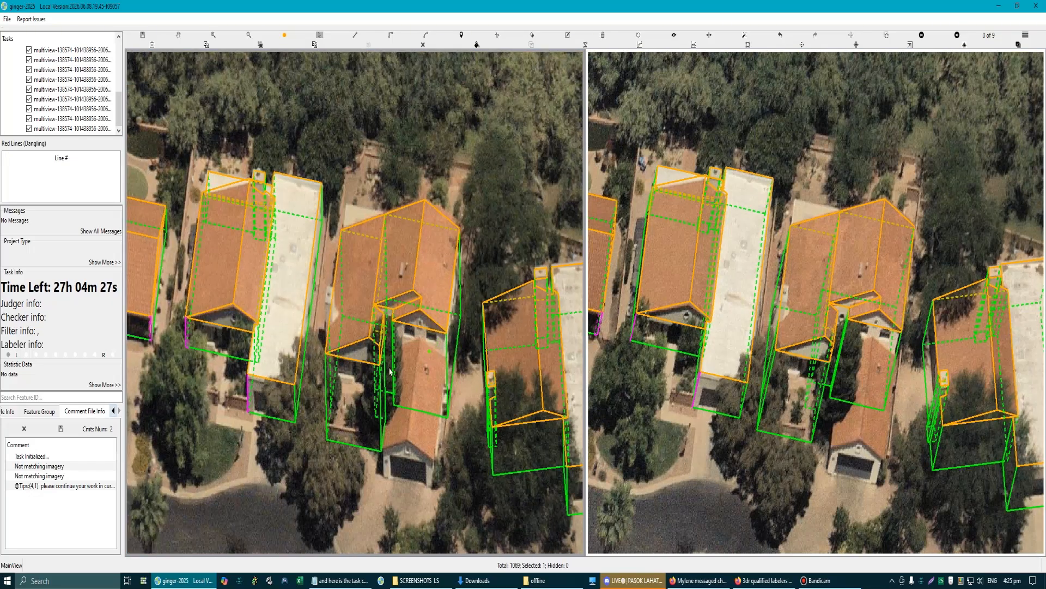
{"action": "scroll", "coordinate": [390, 371], "scroll_direction": "up", "scroll_amount": 3}
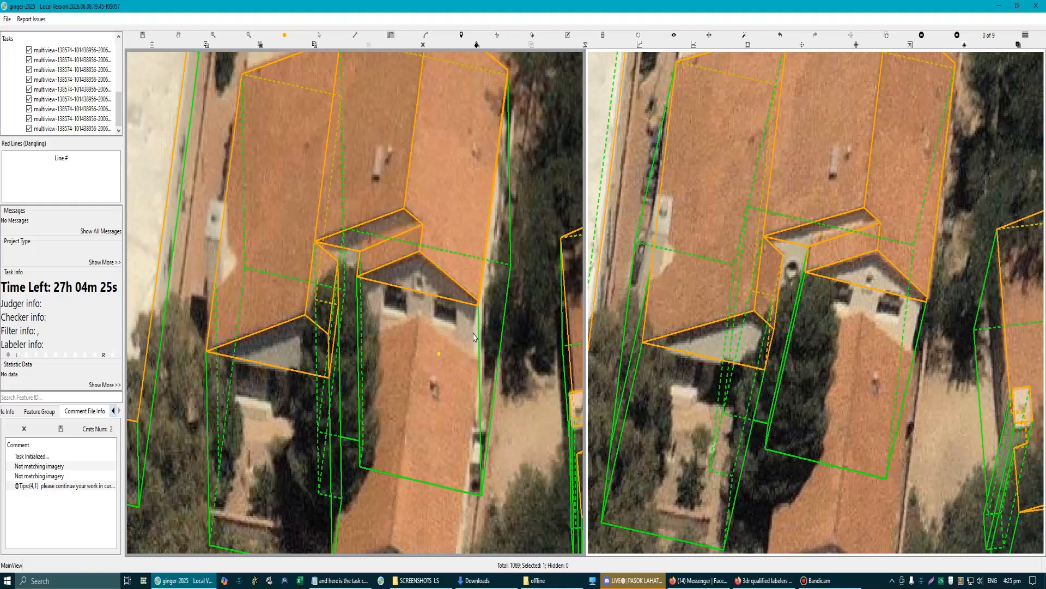
{"action": "scroll", "coordinate": [429, 388], "scroll_direction": "down", "scroll_amount": 3}
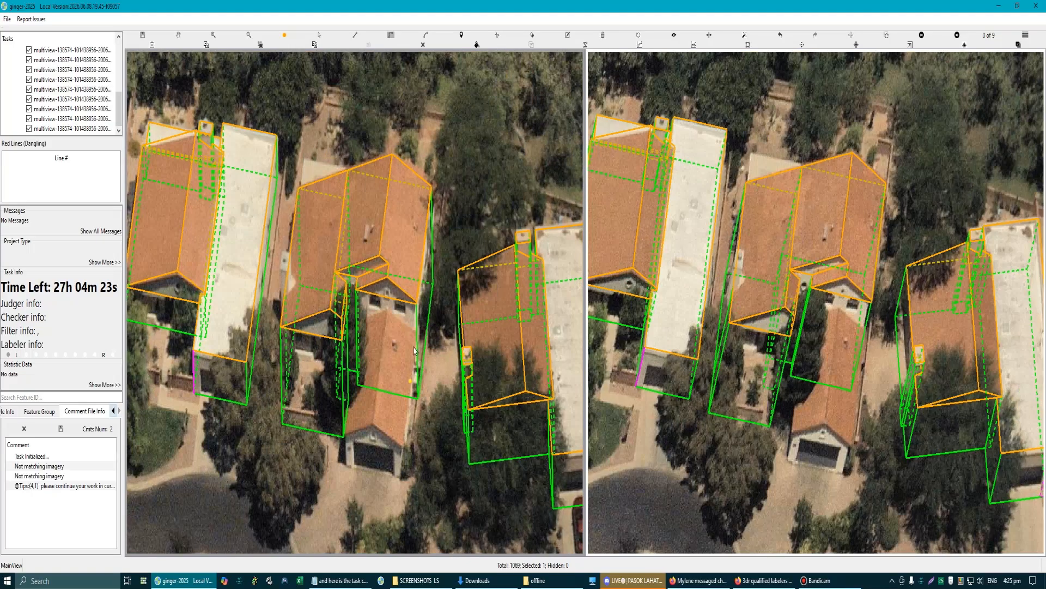
{"action": "left_click", "coordinate": [381, 376]}
{"action": "key", "text": "Escape"}
{"action": "scroll", "coordinate": [350, 276], "scroll_direction": "down", "scroll_amount": 3}
{"action": "scroll", "coordinate": [349, 275], "scroll_direction": "up", "scroll_amount": 4}
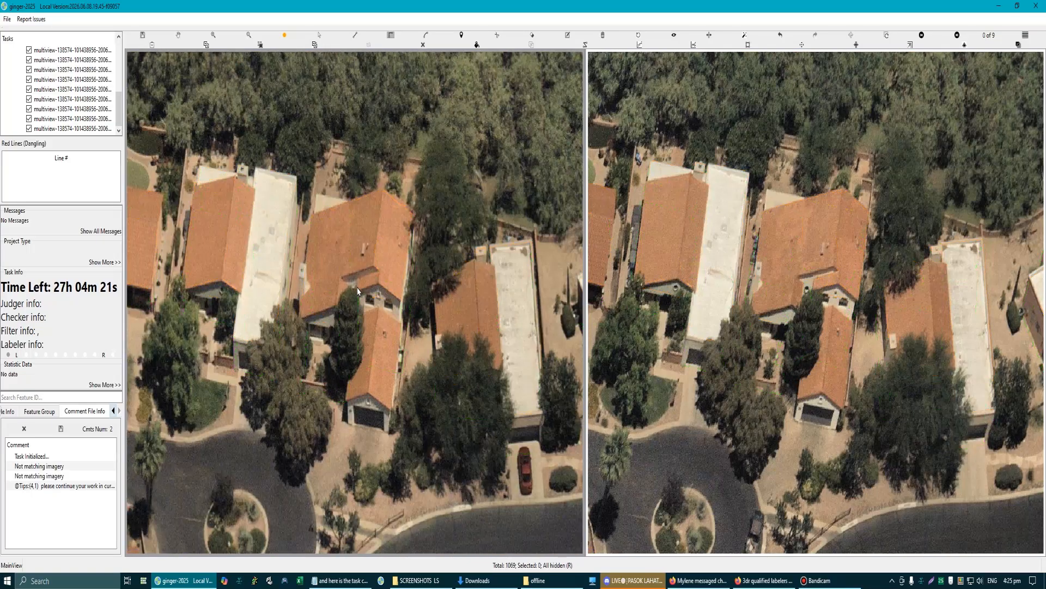
Step: Show the model outlines again and compare the tiled house's walls and base with the neighbouring houses
{"action": "left_click", "coordinate": [310, 245]}
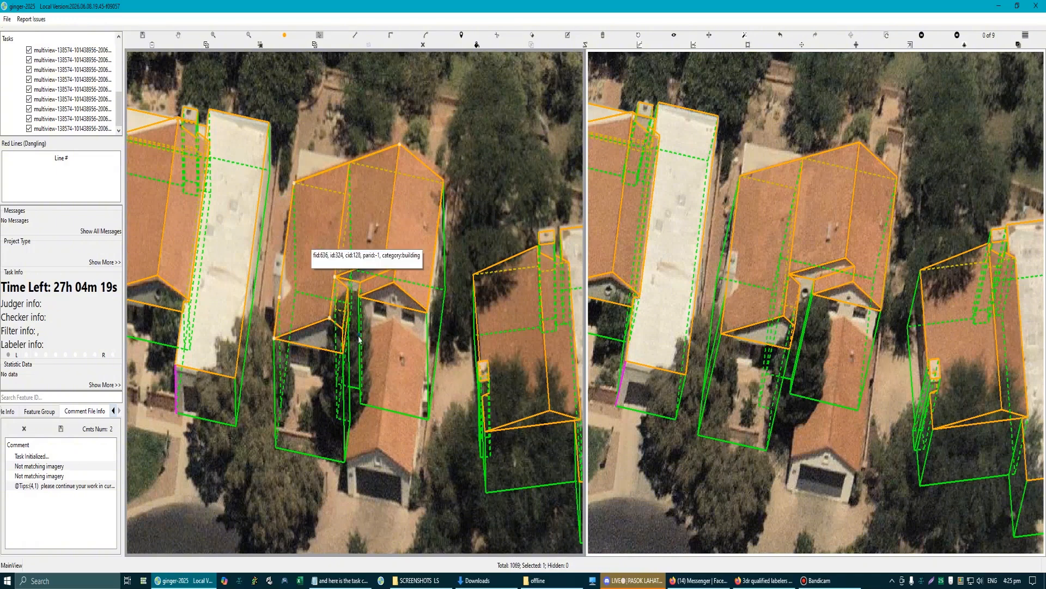
{"action": "left_click", "coordinate": [506, 381]}
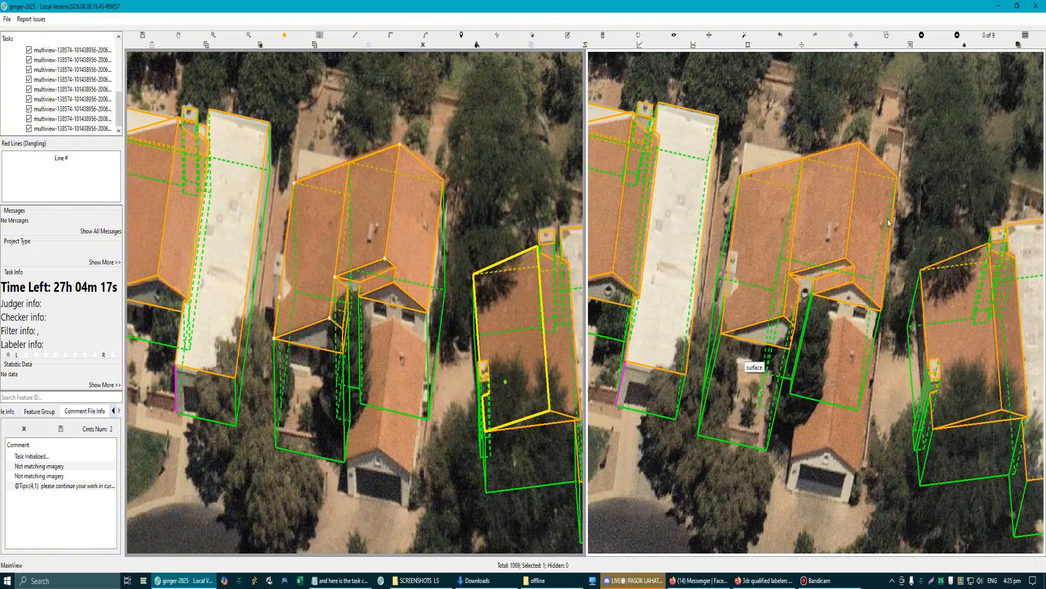
{"action": "scroll", "coordinate": [344, 296], "scroll_direction": "down", "scroll_amount": 3}
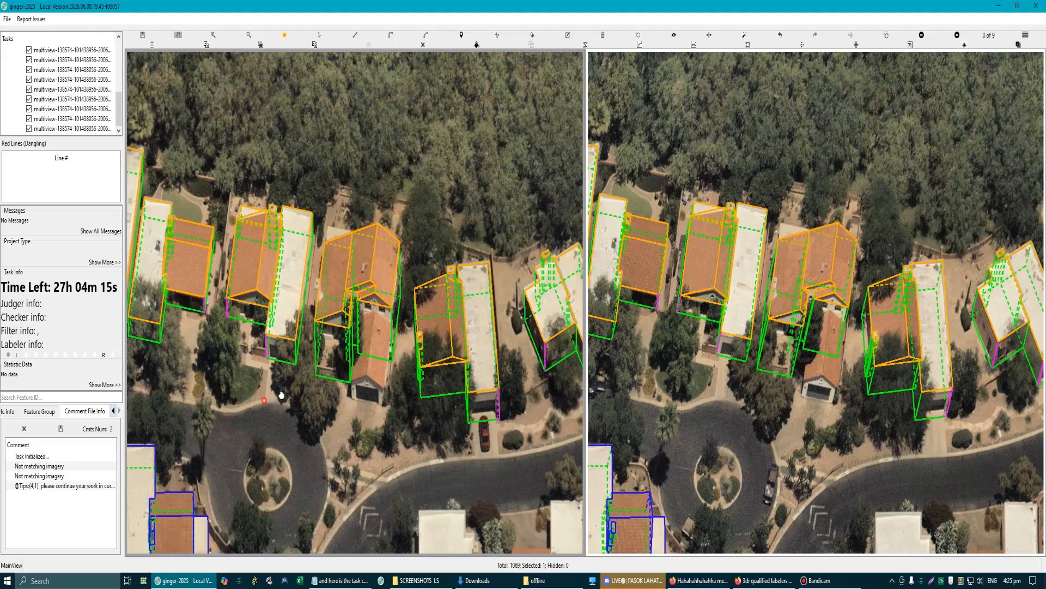
{"action": "scroll", "coordinate": [332, 376], "scroll_direction": "up", "scroll_amount": 3}
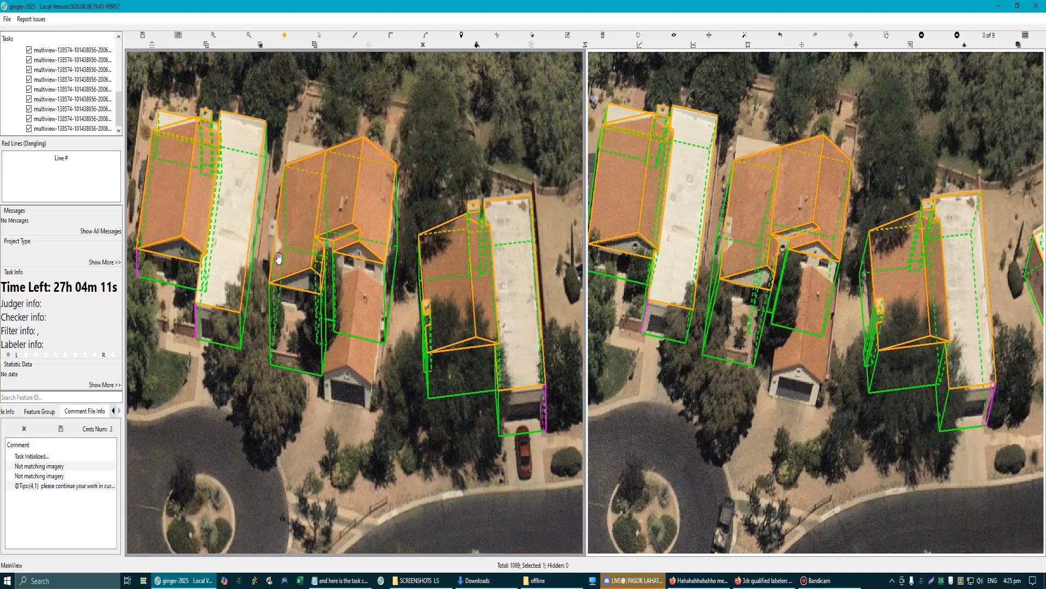
{"action": "scroll", "coordinate": [279, 258], "scroll_direction": "up", "scroll_amount": 2}
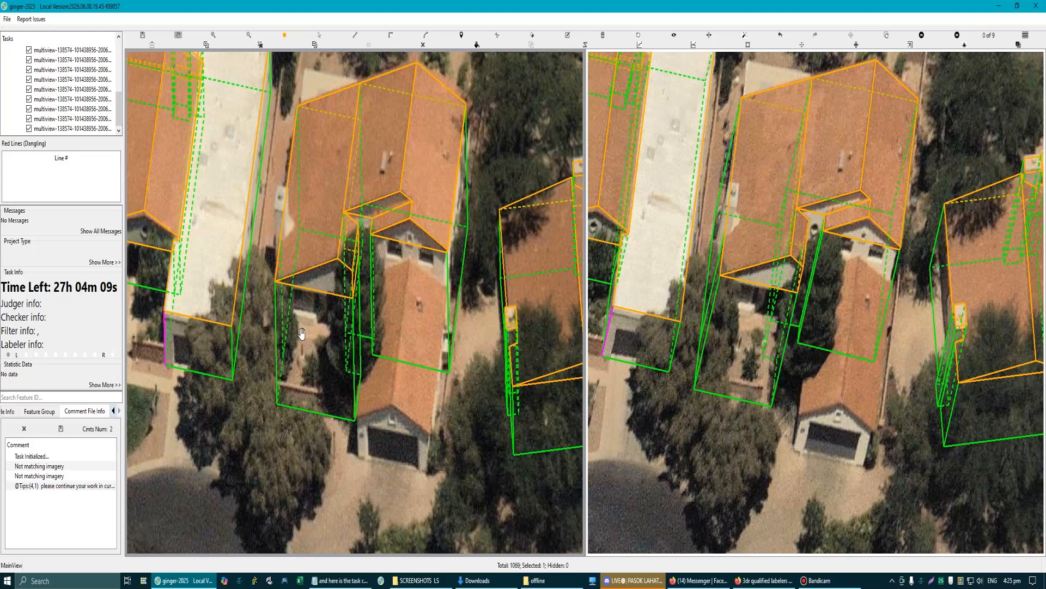
{"action": "scroll", "coordinate": [361, 355], "scroll_direction": "down", "scroll_amount": 3}
{"action": "scroll", "coordinate": [395, 309], "scroll_direction": "up", "scroll_amount": 3}
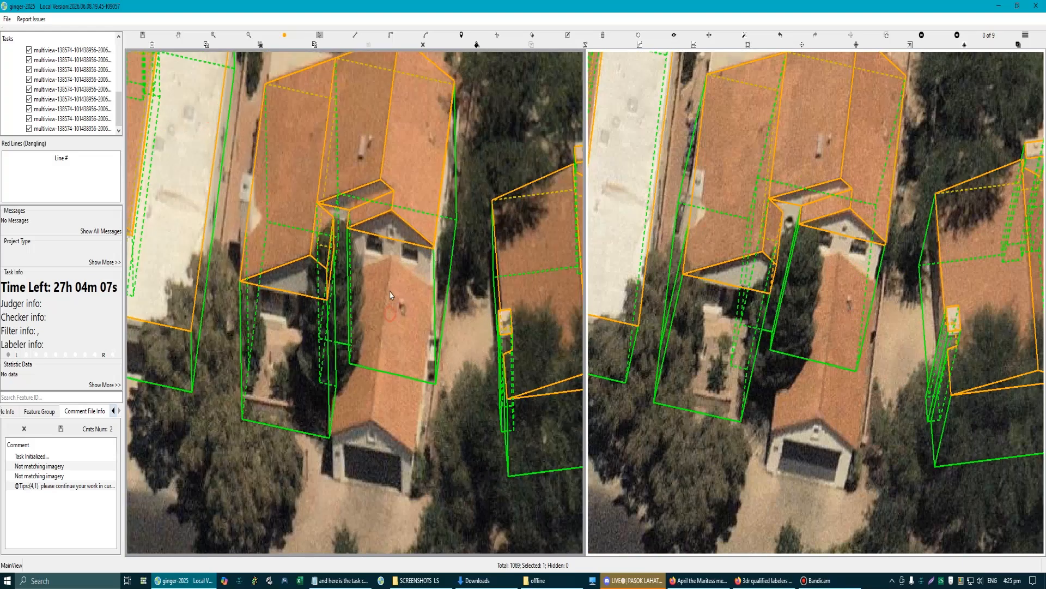
Step: Select the tiled house's main body and shorten the building's walls by raising their ground outline
{"action": "left_click", "coordinate": [390, 295]}
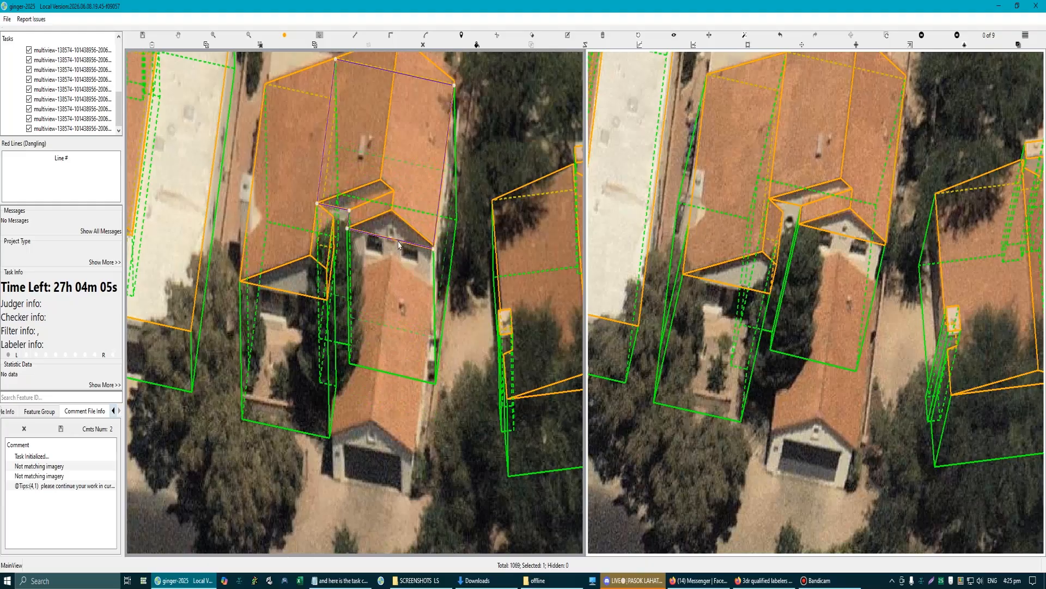
{"action": "key", "text": "ctrl+z"}
{"action": "scroll", "coordinate": [396, 324], "scroll_direction": "down", "scroll_amount": 2}
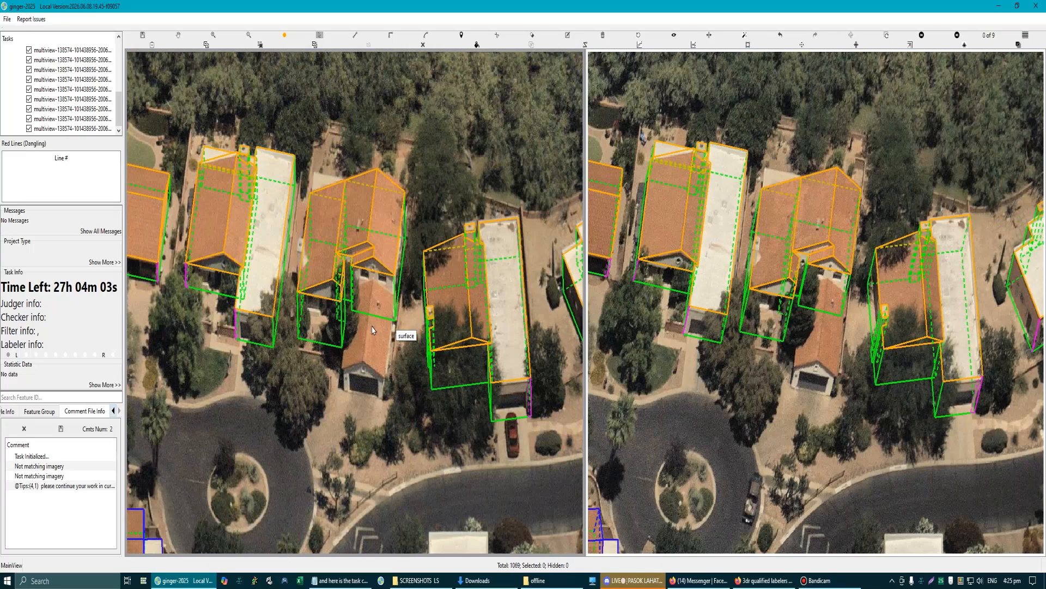
{"action": "scroll", "coordinate": [341, 284], "scroll_direction": "up", "scroll_amount": 2}
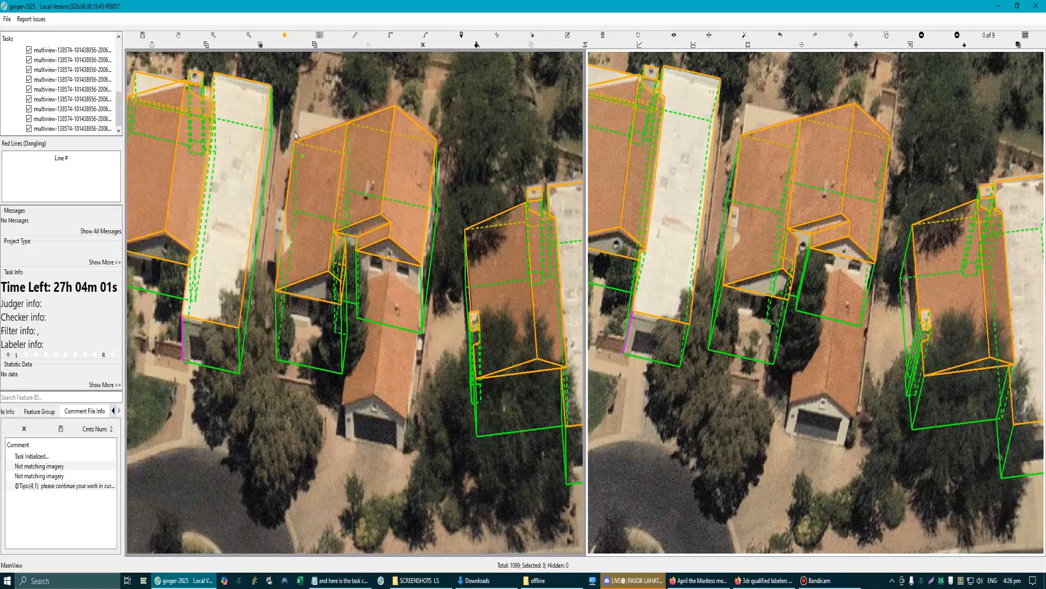
Step: Group all features of the tiled house as one building and select the main body above the garage wing
{"action": "left_click_drag", "start_coordinate": [286, 107], "coordinate": [436, 390]}
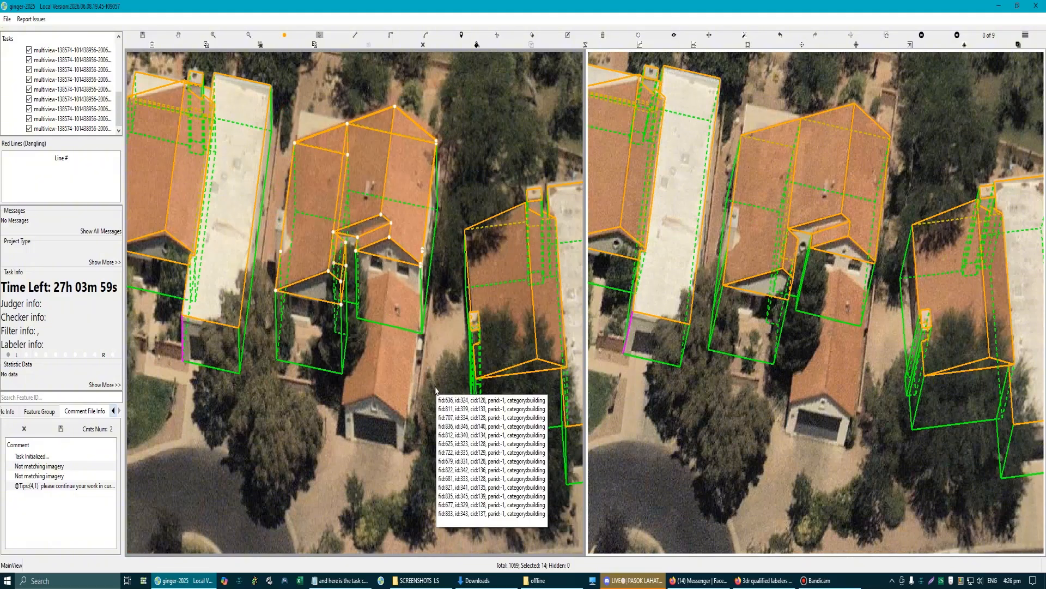
{"action": "left_click", "coordinate": [436, 390]}
{"action": "scroll", "coordinate": [359, 366], "scroll_direction": "up", "scroll_amount": 2}
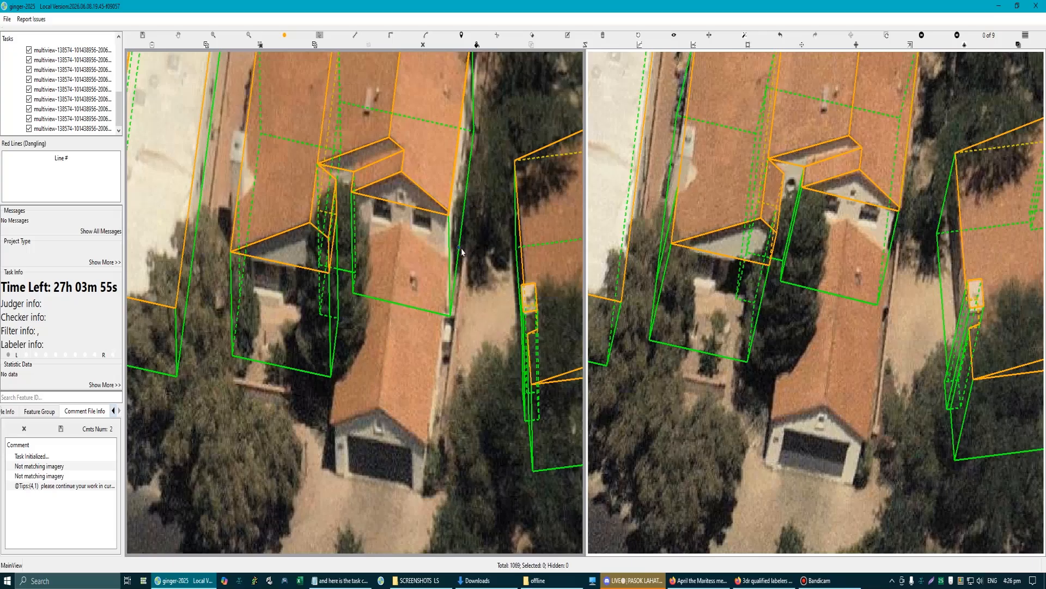
{"action": "scroll", "coordinate": [462, 251], "scroll_direction": "up", "scroll_amount": 2}
{"action": "left_click", "coordinate": [407, 277]}
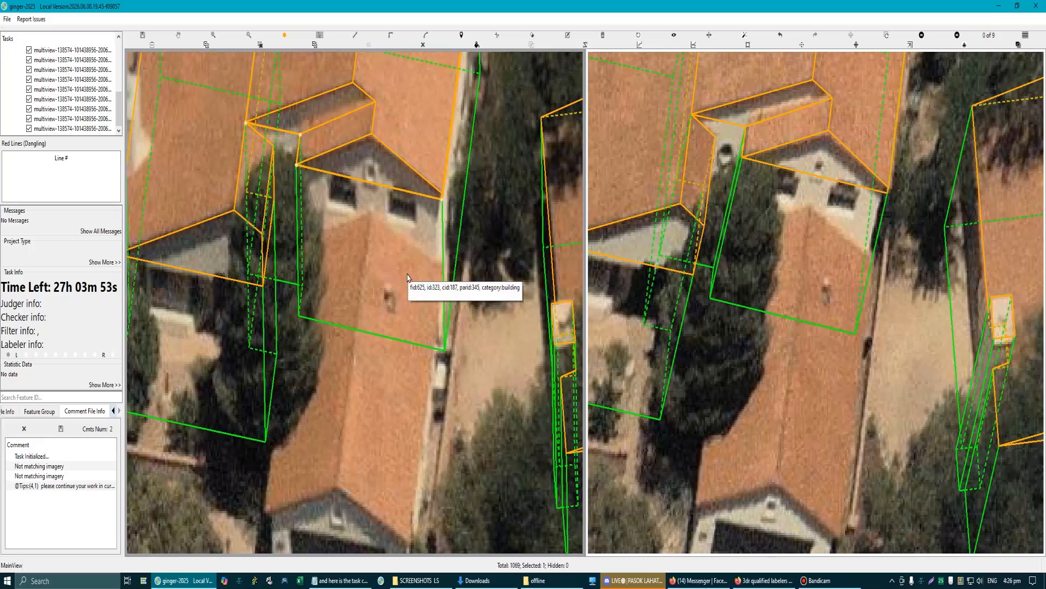
Step: Examine the tiled house's roof, walls and unmodelled garage wing and compare its outlines with the neighbouring houses along the street
{"action": "scroll", "coordinate": [408, 277], "scroll_direction": "down", "scroll_amount": 3}
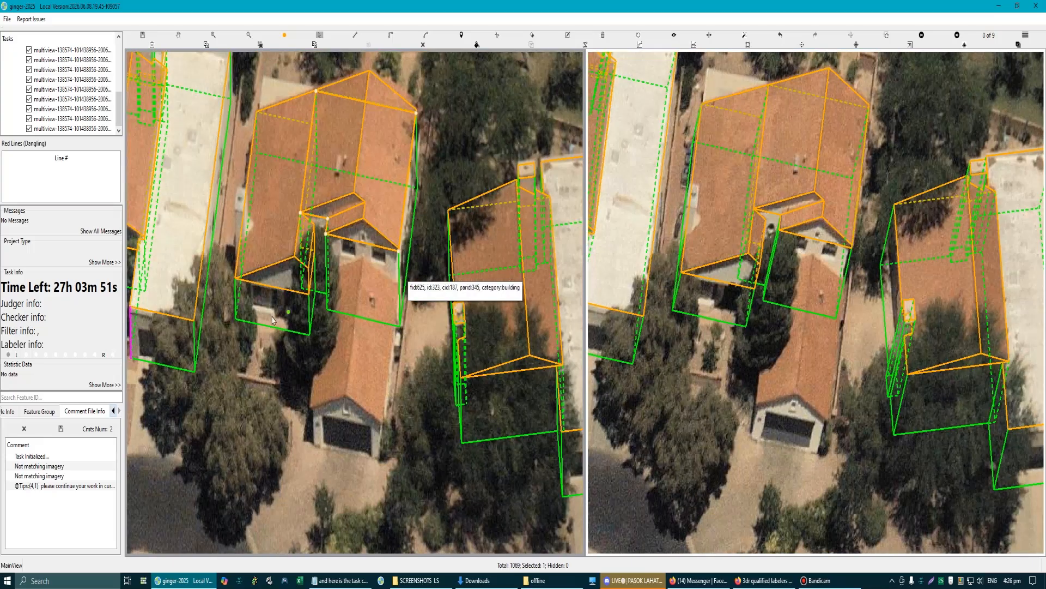
{"action": "scroll", "coordinate": [267, 323], "scroll_direction": "up", "scroll_amount": 3}
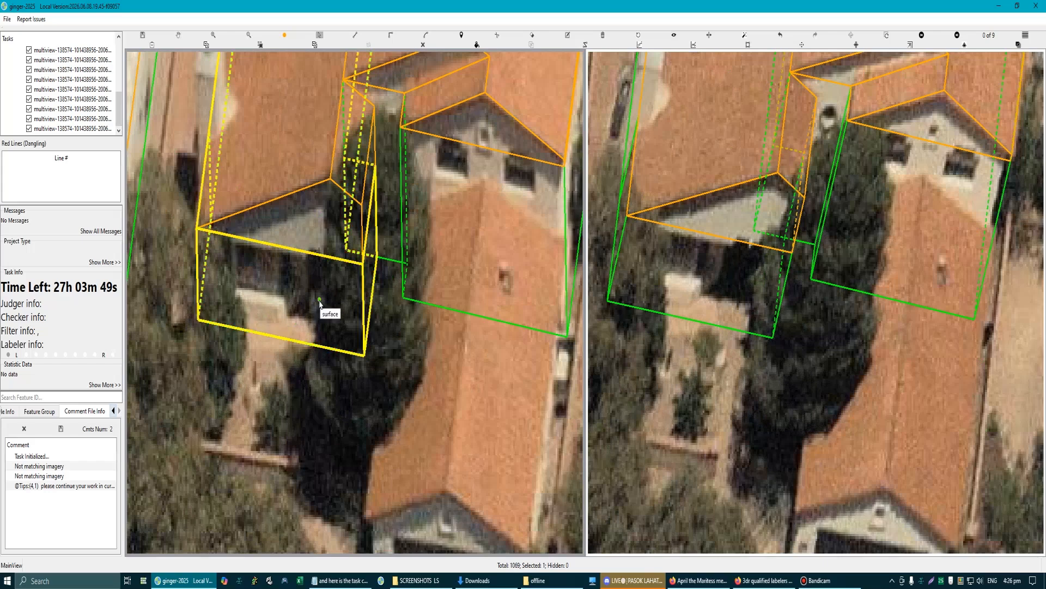
{"action": "scroll", "coordinate": [319, 303], "scroll_direction": "down", "scroll_amount": 3}
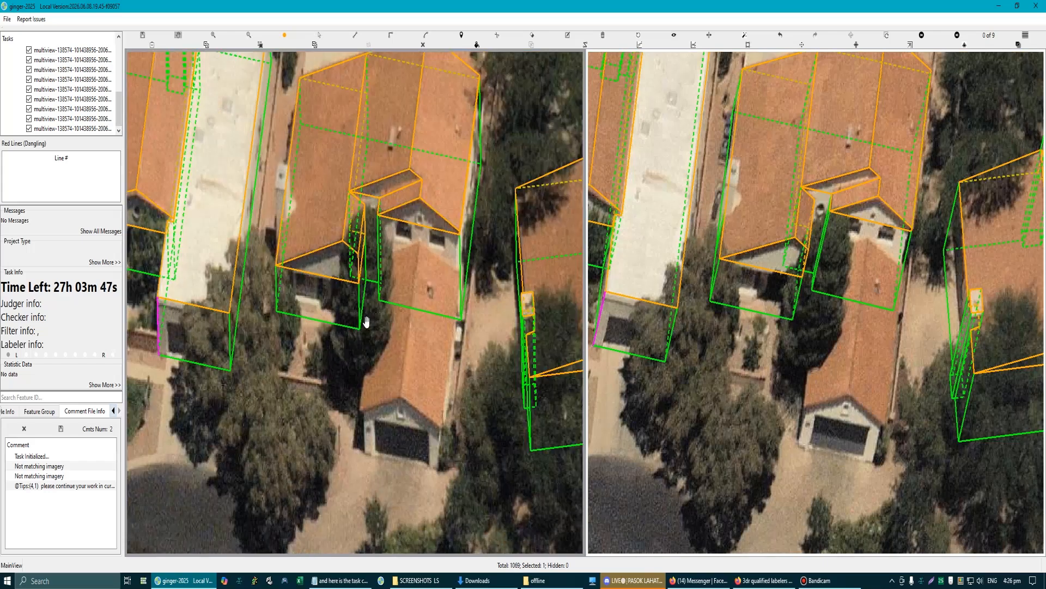
{"action": "scroll", "coordinate": [366, 323], "scroll_direction": "down", "scroll_amount": 2}
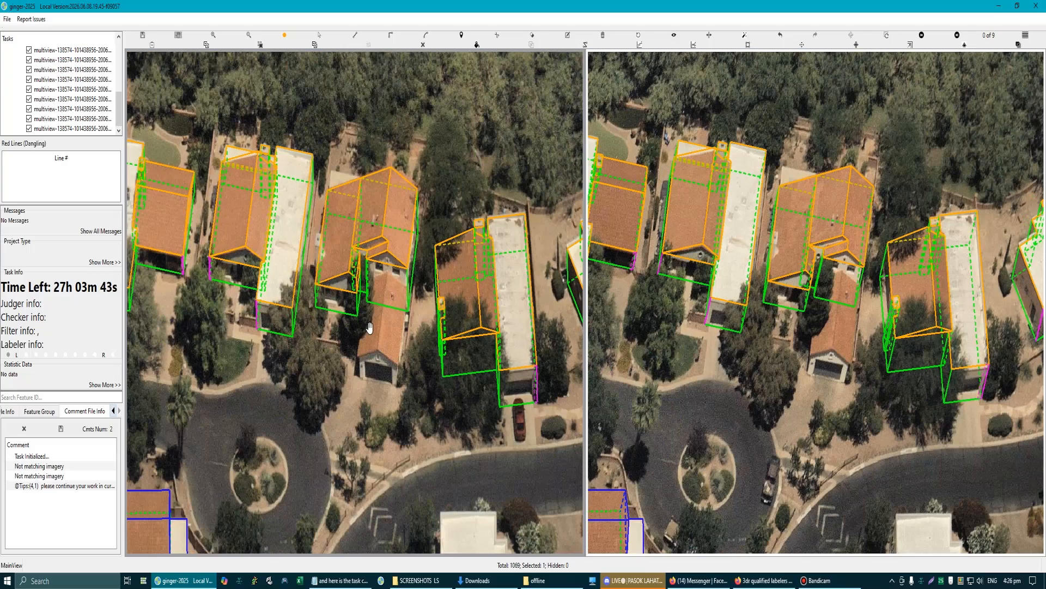
{"action": "scroll", "coordinate": [382, 294], "scroll_direction": "up", "scroll_amount": 5}
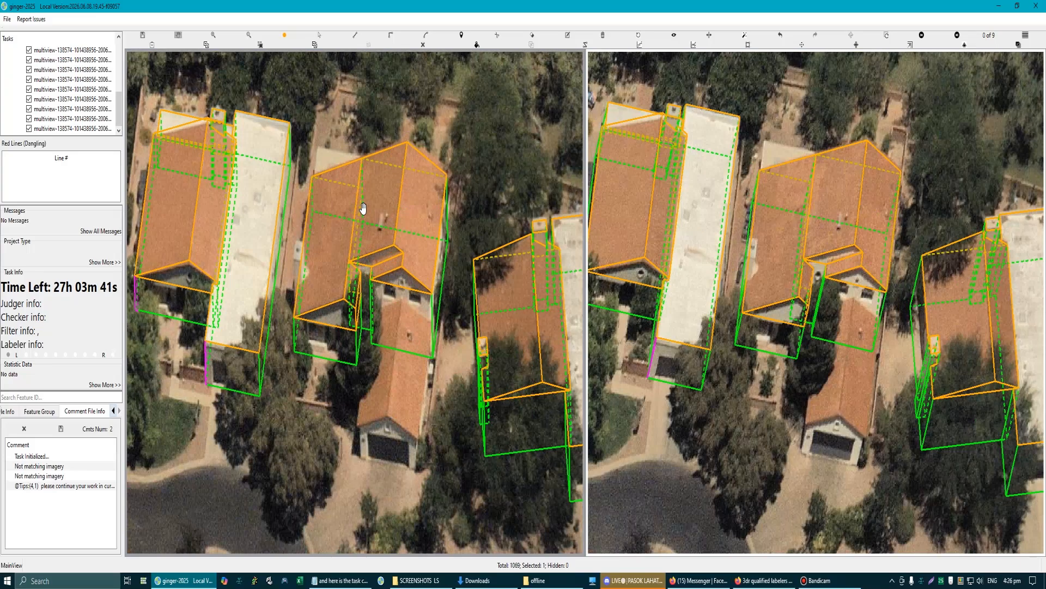
{"action": "scroll", "coordinate": [367, 234], "scroll_direction": "down", "scroll_amount": 4}
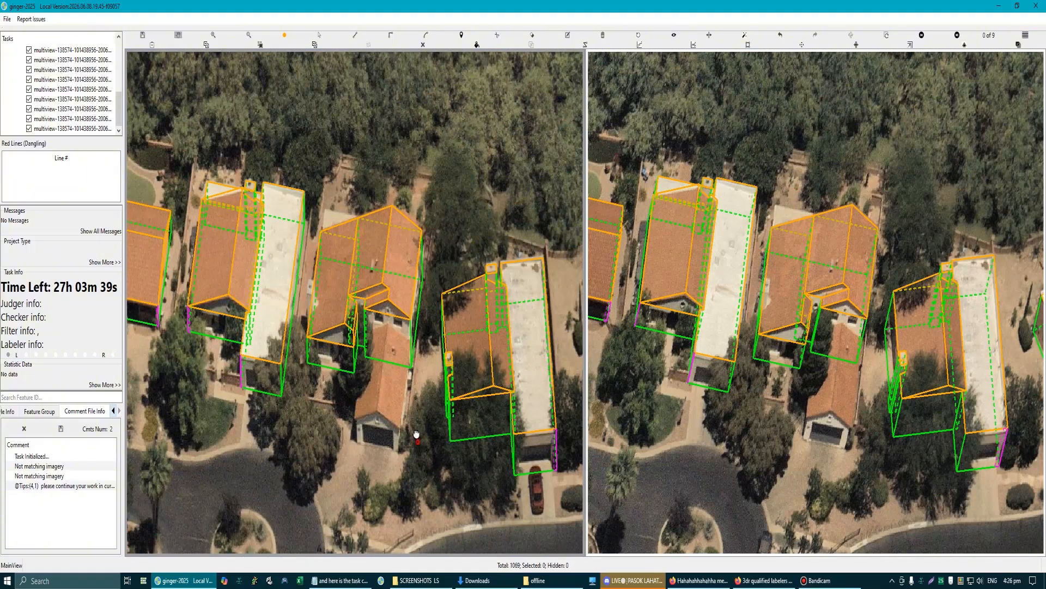
{"action": "key", "text": "Down"}
{"action": "key", "text": "Down"}
{"action": "key", "text": "Down"}
{"action": "key", "text": "Up"}
{"action": "key", "text": "Up"}
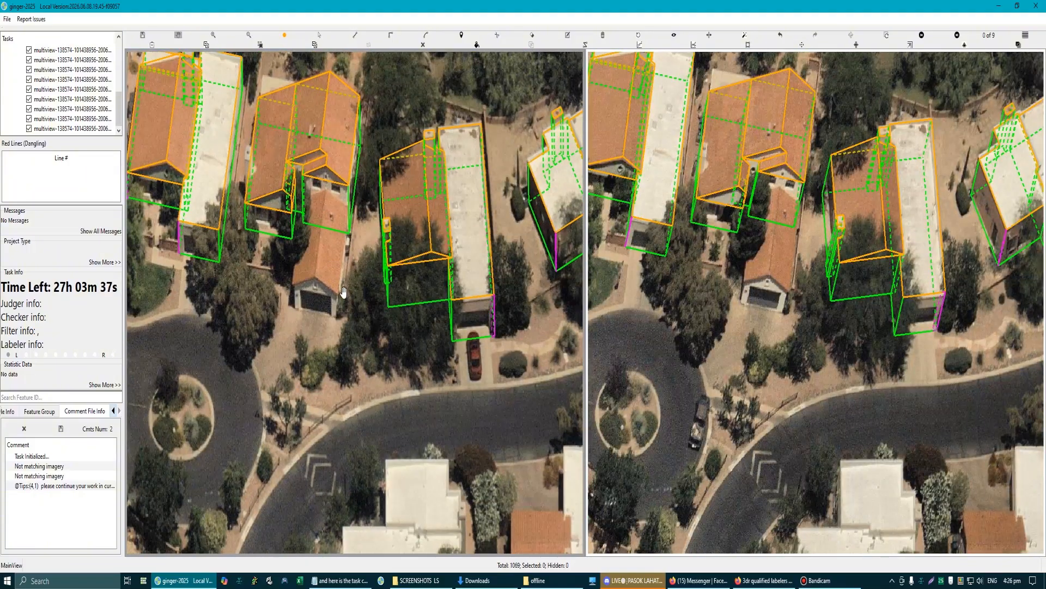
{"action": "scroll", "coordinate": [343, 293], "scroll_direction": "down", "scroll_amount": 3}
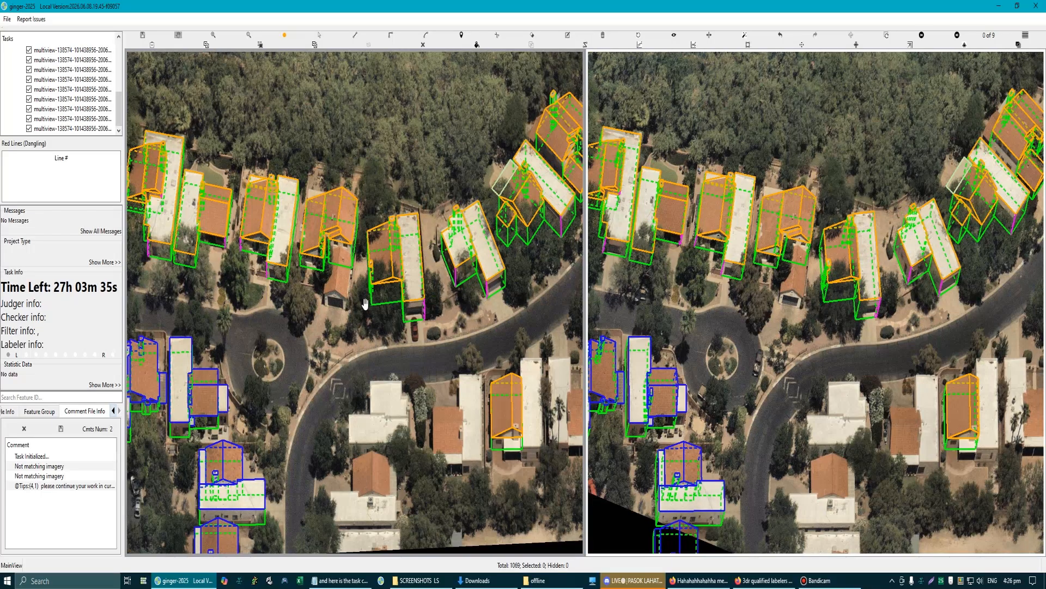
{"action": "scroll", "coordinate": [365, 303], "scroll_direction": "up", "scroll_amount": 5}
{"action": "scroll", "coordinate": [363, 229], "scroll_direction": "down", "scroll_amount": 2}
{"action": "scroll", "coordinate": [376, 256], "scroll_direction": "up", "scroll_amount": 2}
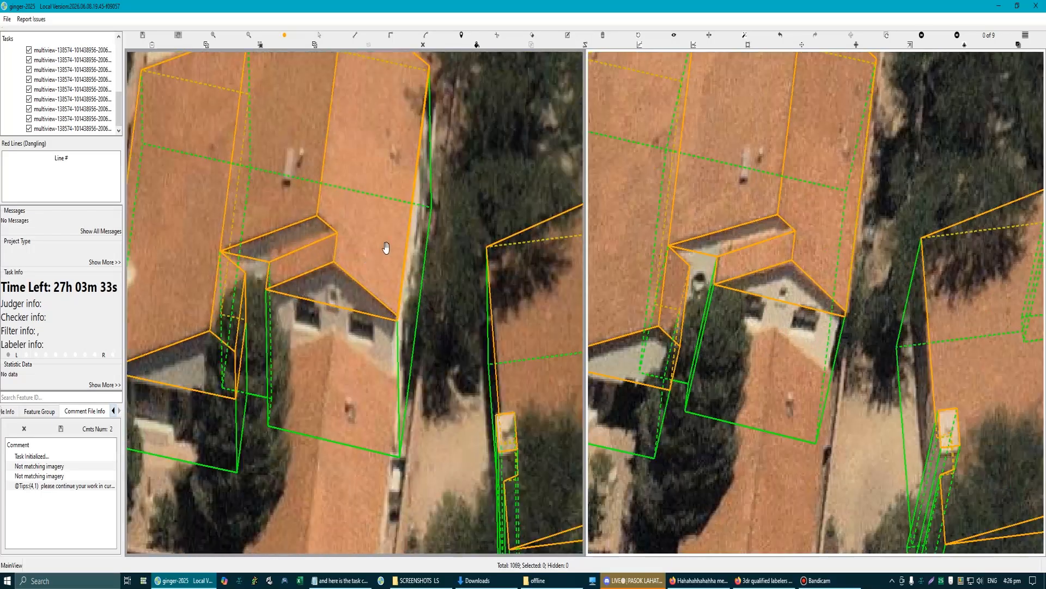
{"action": "mouse_move", "coordinate": [384, 248]}
{"action": "left_mouse_down"}
{"action": "mouse_move", "coordinate": [360, 227]}
{"action": "mouse_move", "coordinate": [379, 239]}
{"action": "mouse_move", "coordinate": [378, 260]}
{"action": "left_mouse_up"}
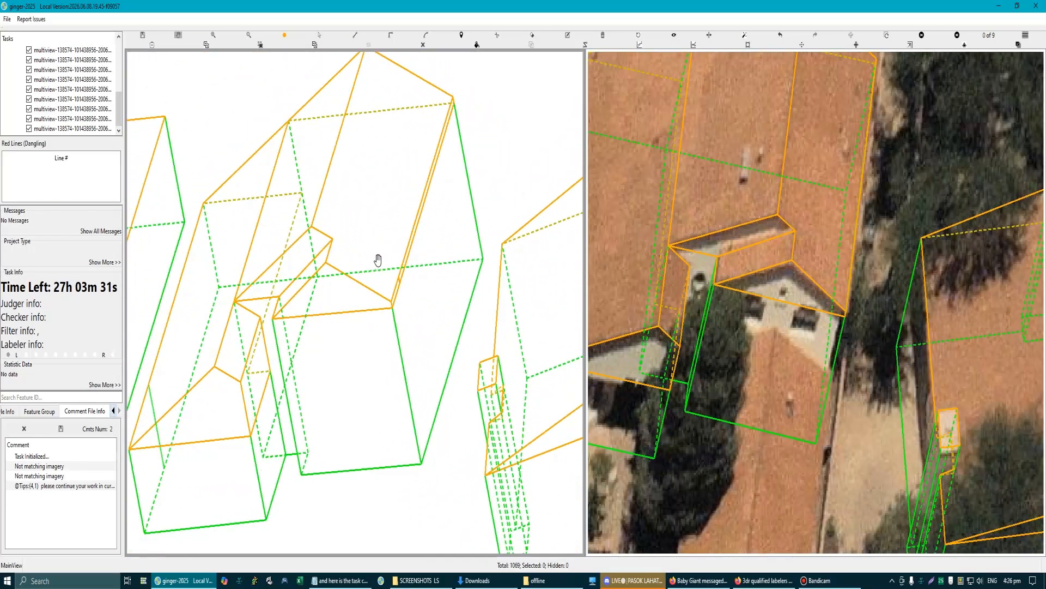
Step: Inspect the lone modelled tiled house across the road and the flat white-roofed section beside it
{"action": "scroll", "coordinate": [378, 260], "scroll_direction": "down", "scroll_amount": 5}
{"action": "scroll", "coordinate": [391, 402], "scroll_direction": "down", "scroll_amount": 2}
{"action": "left_click_drag", "start_coordinate": [465, 361], "coordinate": [393, 261]}
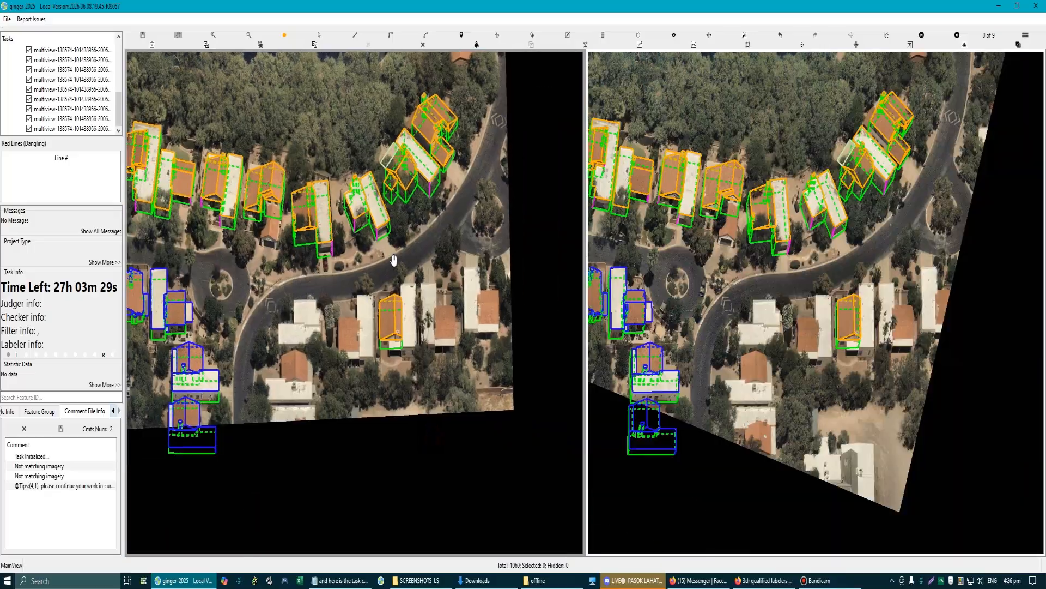
{"action": "scroll", "coordinate": [393, 260], "scroll_direction": "up", "scroll_amount": 8}
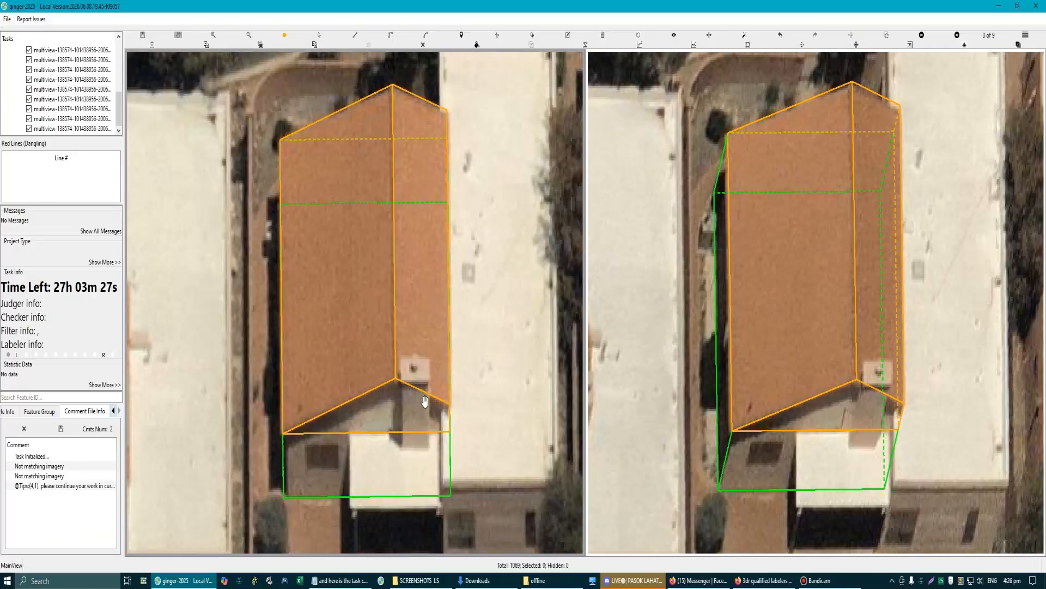
{"action": "scroll", "coordinate": [363, 344], "scroll_direction": "down", "scroll_amount": 3}
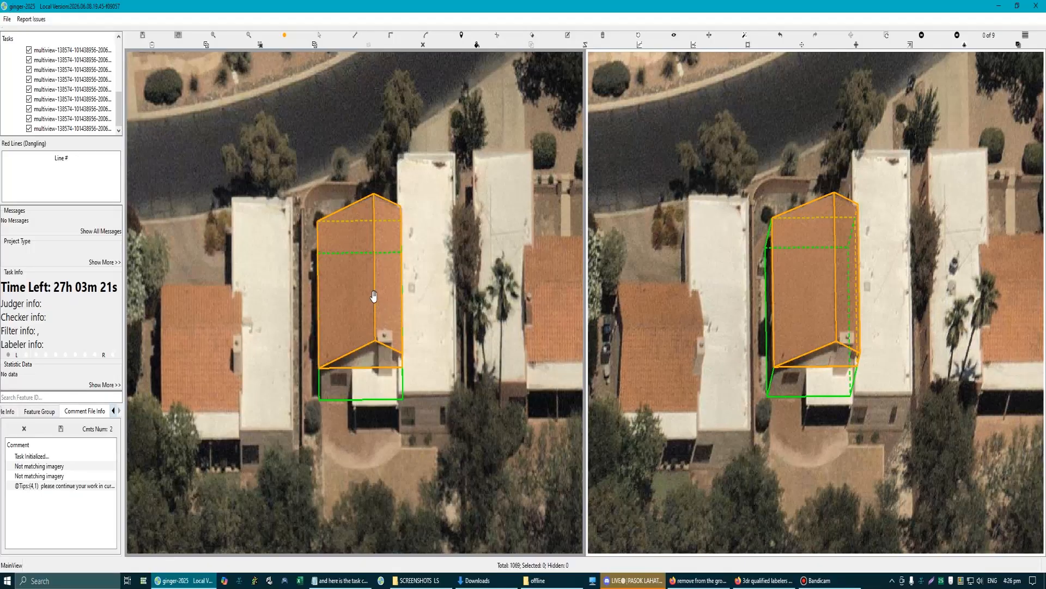
{"action": "scroll", "coordinate": [345, 277], "scroll_direction": "down", "scroll_amount": 6}
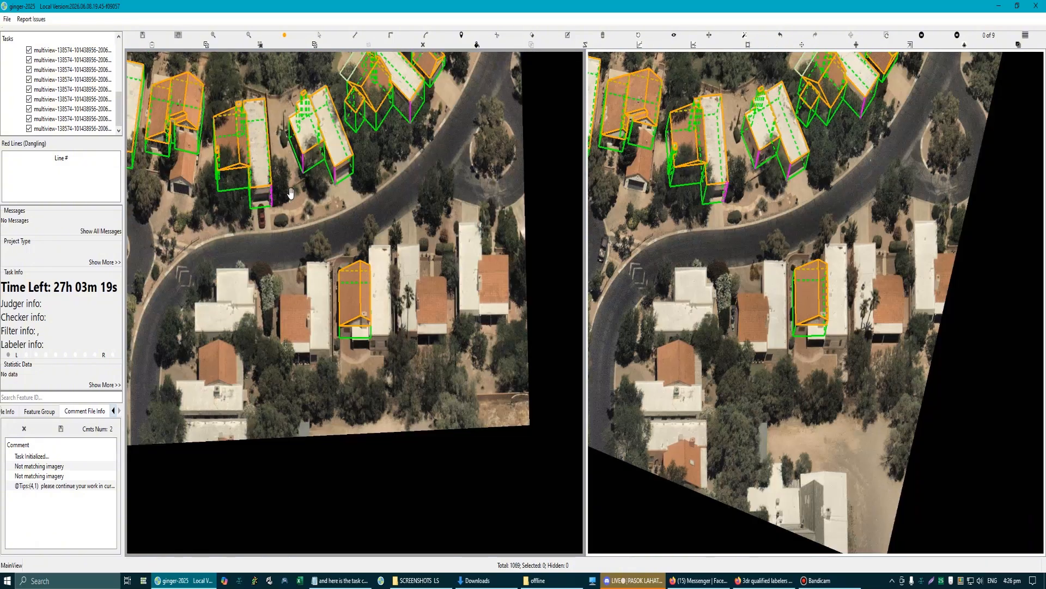
{"action": "left_click_drag", "start_coordinate": [319, 257], "coordinate": [329, 270]}
{"action": "key", "text": "space"}
{"action": "key", "text": "space"}
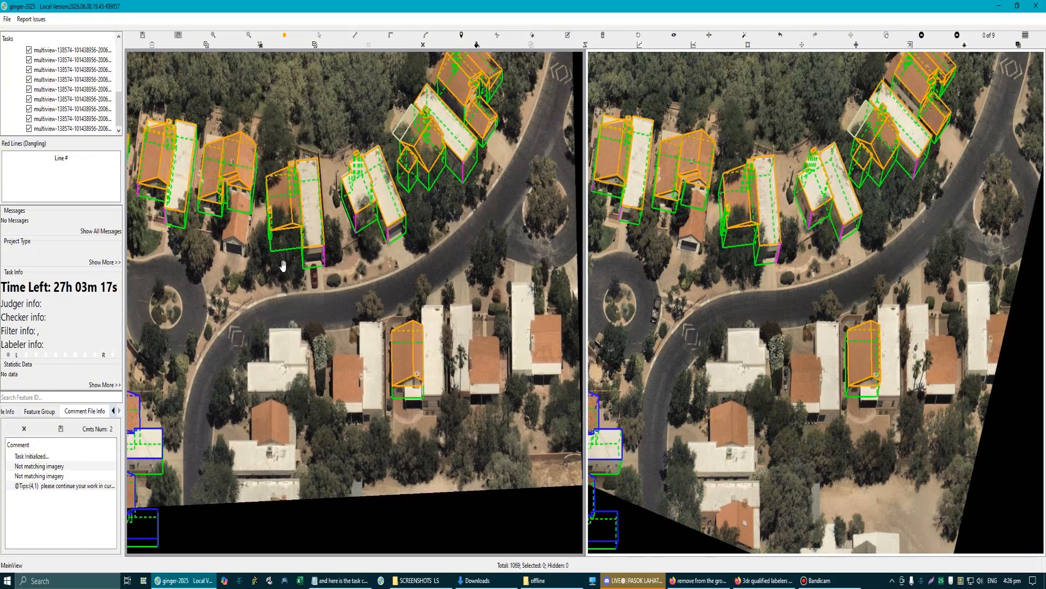
{"action": "scroll", "coordinate": [394, 370], "scroll_direction": "up", "scroll_amount": 6}
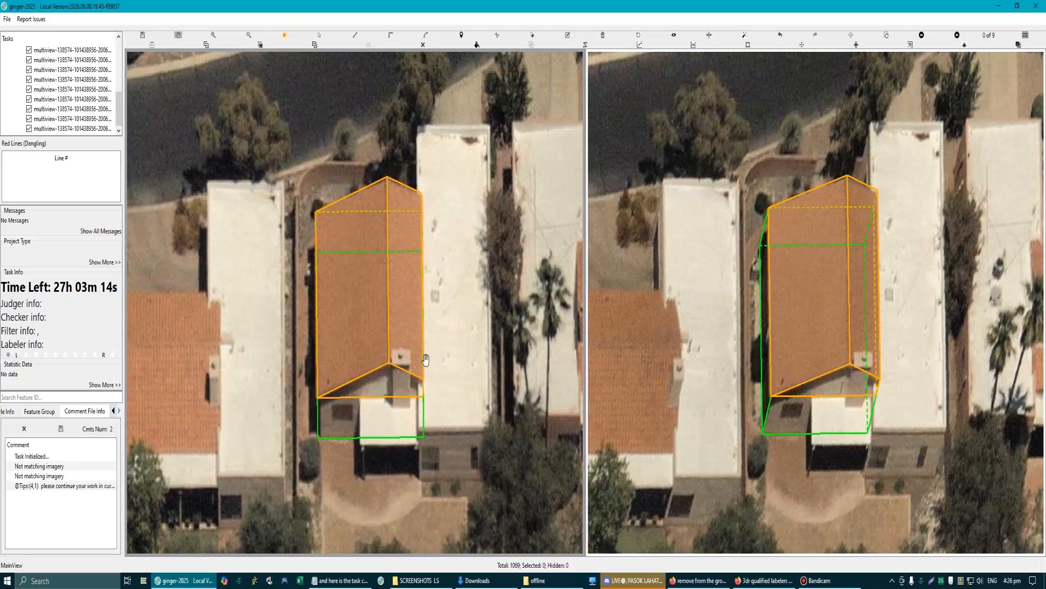
{"action": "key", "text": "Escape"}
{"action": "key", "text": "r"}
{"action": "left_click", "coordinate": [488, 127]}
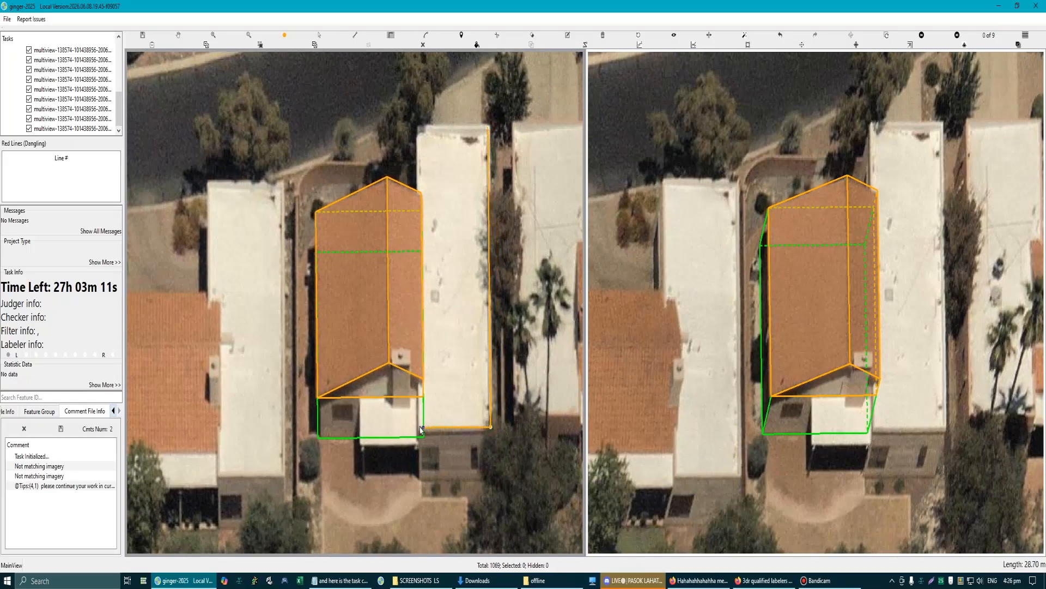
{"action": "left_click", "coordinate": [423, 427]}
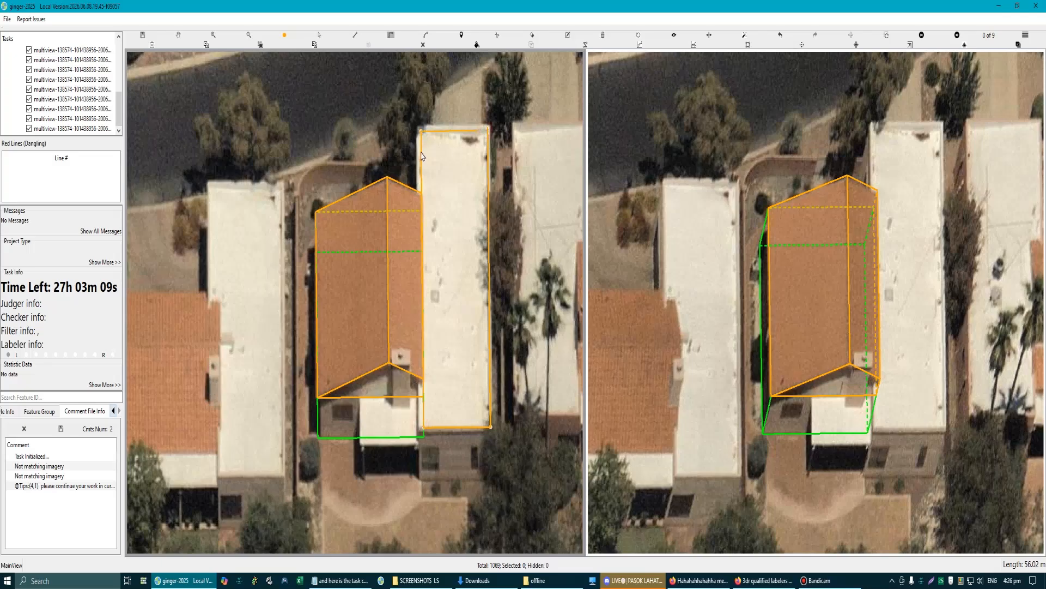
{"action": "left_click", "coordinate": [421, 156]}
{"action": "scroll", "coordinate": [421, 157], "scroll_direction": "up", "scroll_amount": 2}
{"action": "scroll", "coordinate": [438, 316], "scroll_direction": "down", "scroll_amount": 4}
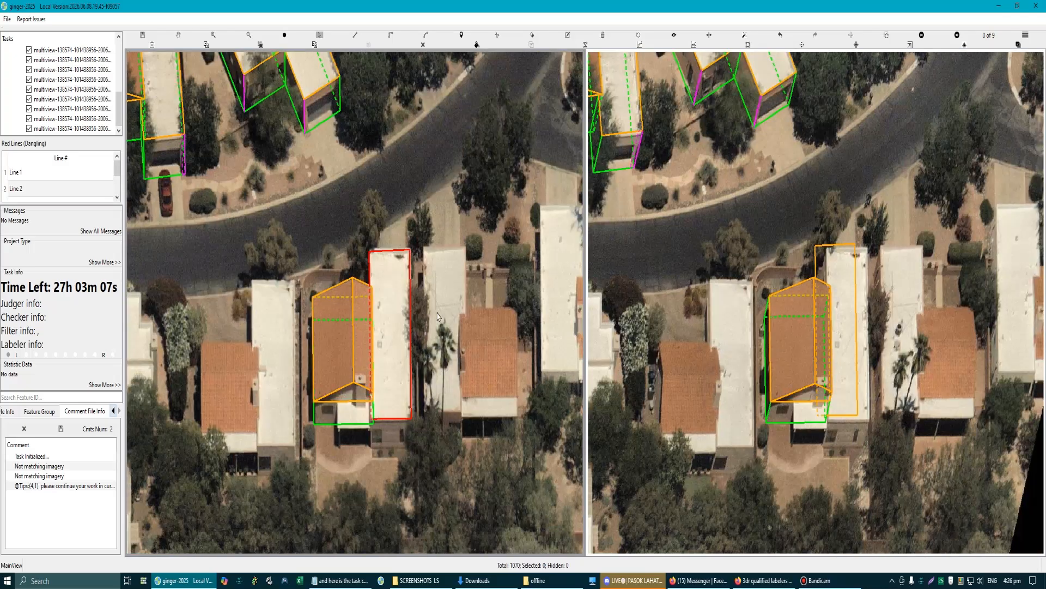
{"action": "scroll", "coordinate": [392, 315], "scroll_direction": "up", "scroll_amount": 2}
{"action": "left_click", "coordinate": [392, 315]}
{"action": "key", "text": "d"}
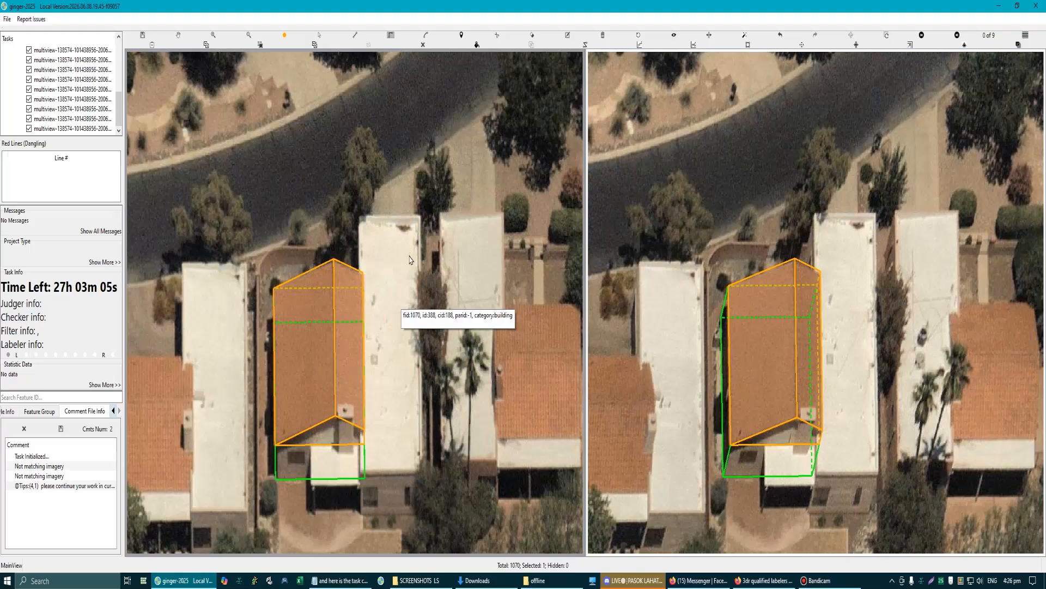
Step: Outline the flat white roof beside the tiled section across the road as a rectangle about 22 m long
{"action": "left_click", "coordinate": [421, 216]}
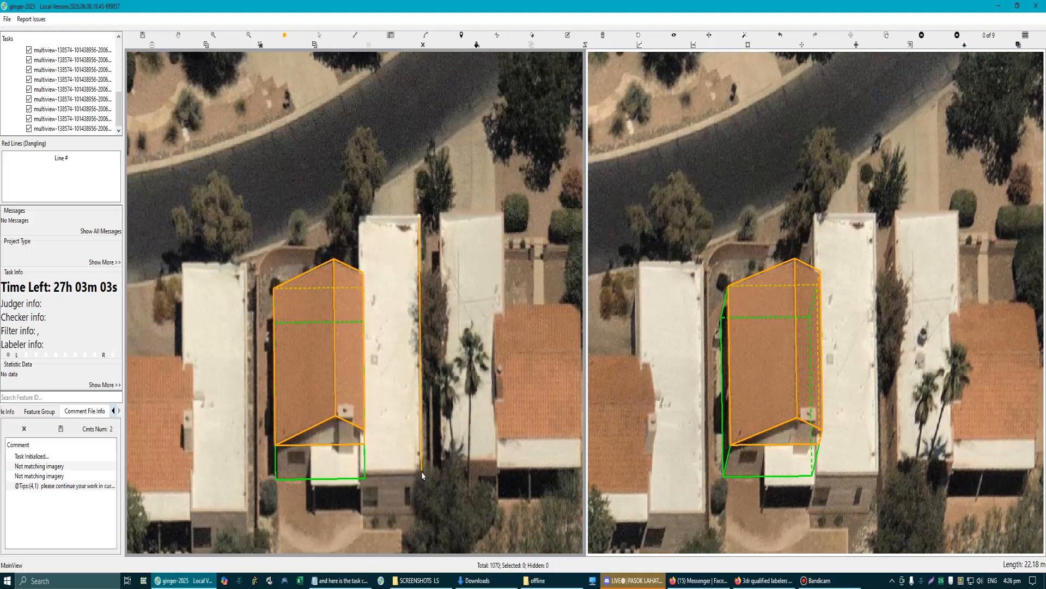
{"action": "left_click", "coordinate": [421, 468]}
{"action": "left_click", "coordinate": [362, 470]}
{"action": "left_click", "coordinate": [360, 220]}
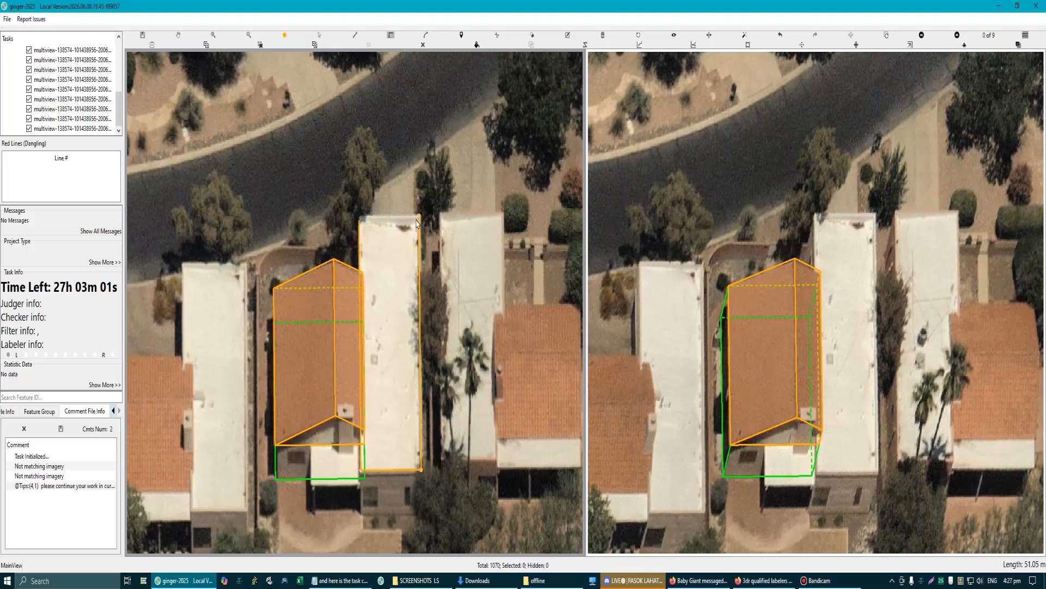
{"action": "left_click", "coordinate": [420, 217]}
{"action": "scroll", "coordinate": [423, 328], "scroll_direction": "down", "scroll_amount": 2}
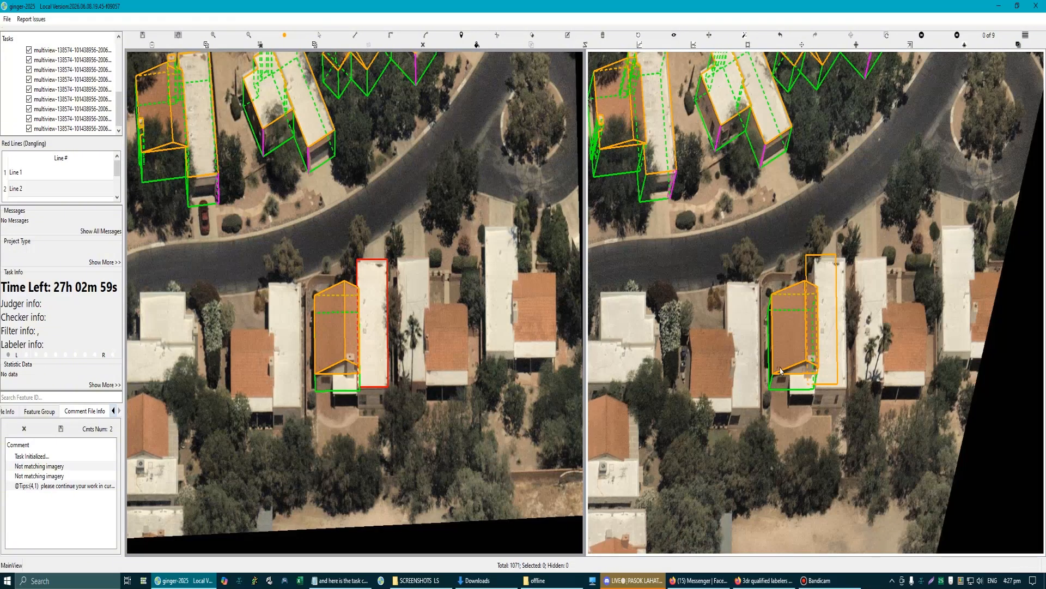
Step: Align the flat roof's outline with the second aerial image and extend its walls down to the ground
{"action": "scroll", "coordinate": [822, 353], "scroll_direction": "up", "scroll_amount": 3}
{"action": "left_click_drag", "start_coordinate": [826, 285], "coordinate": [851, 301]}
{"action": "scroll", "coordinate": [851, 301], "scroll_direction": "up", "scroll_amount": 2}
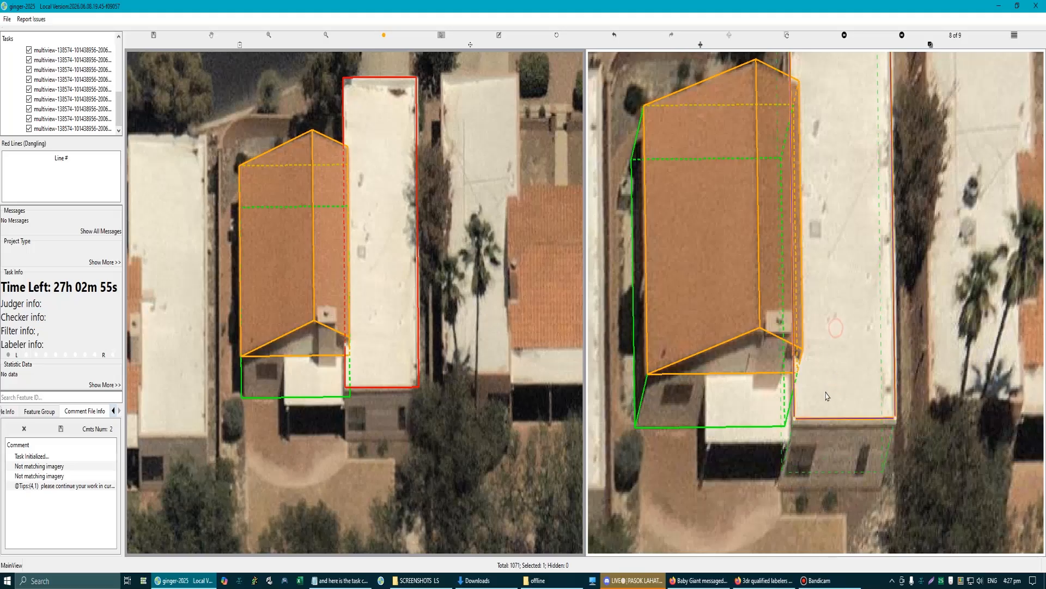
{"action": "left_click_drag", "start_coordinate": [826, 416], "coordinate": [827, 406]}
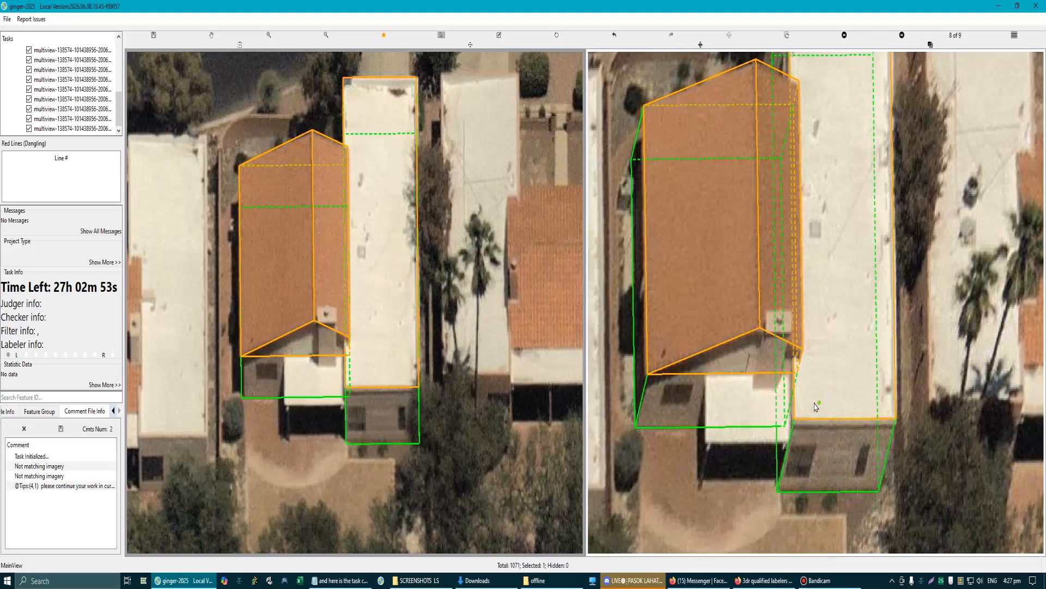
Step: Group the tiled section and the new flat-roofed section as one building and check the grouping of each part
{"action": "scroll", "coordinate": [816, 403], "scroll_direction": "down", "scroll_amount": 3}
{"action": "scroll", "coordinate": [338, 245], "scroll_direction": "up", "scroll_amount": 2}
{"action": "left_click_drag", "start_coordinate": [278, 129], "coordinate": [393, 423]}
{"action": "scroll", "coordinate": [311, 424], "scroll_direction": "up", "scroll_amount": 3}
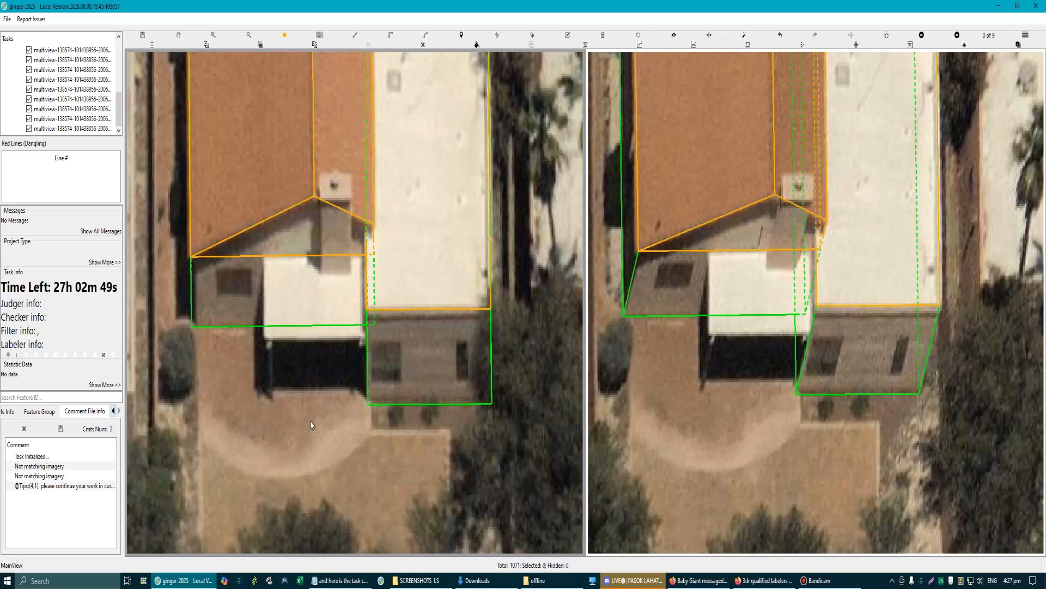
{"action": "left_click", "coordinate": [238, 297]}
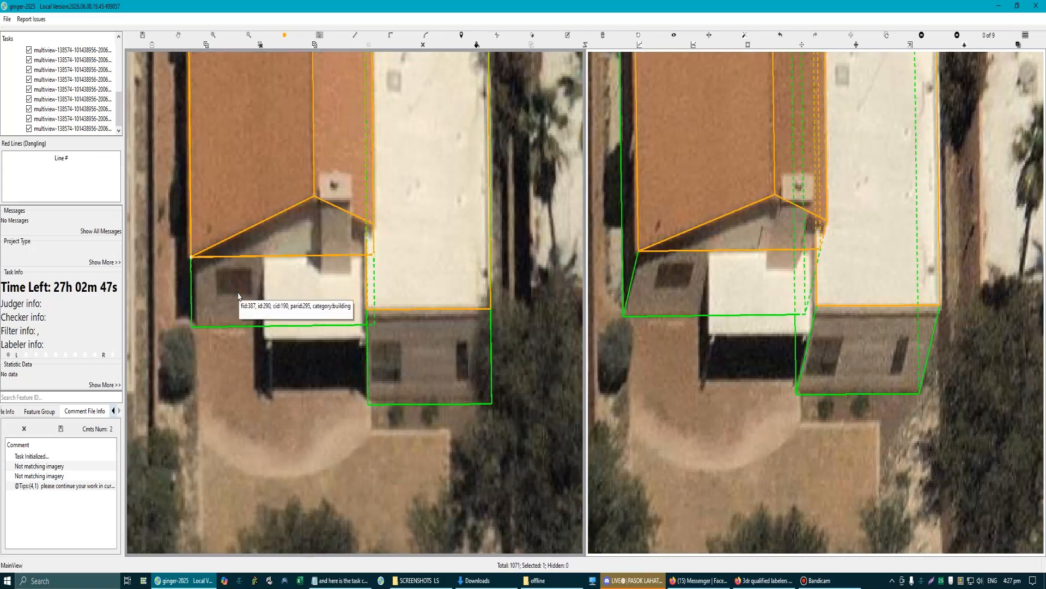
{"action": "left_click", "coordinate": [380, 402]}
{"action": "left_click_drag", "start_coordinate": [380, 402], "coordinate": [413, 412]}
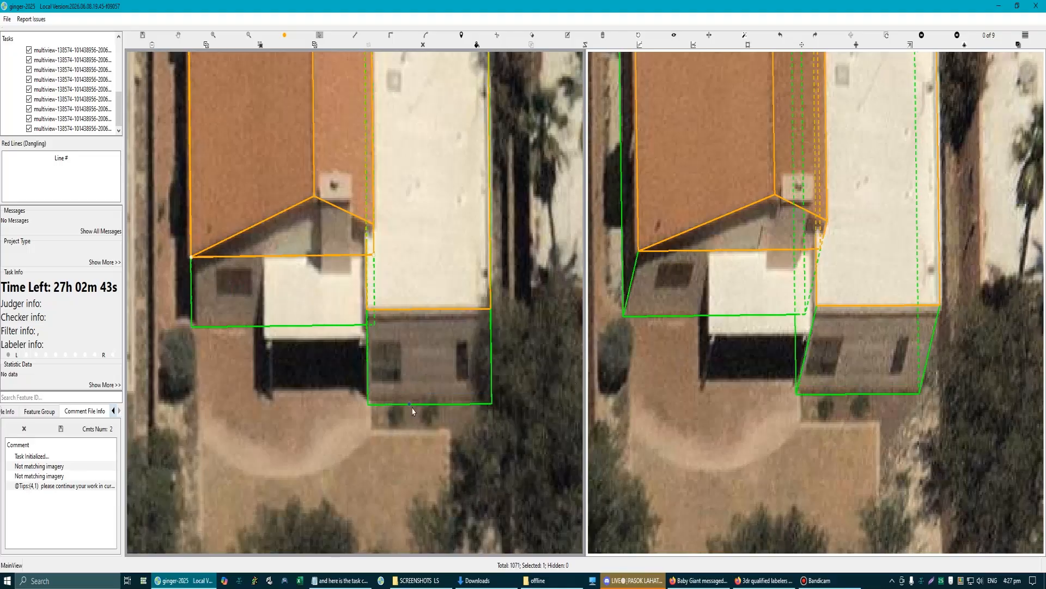
{"action": "scroll", "coordinate": [447, 383], "scroll_direction": "down", "scroll_amount": 2}
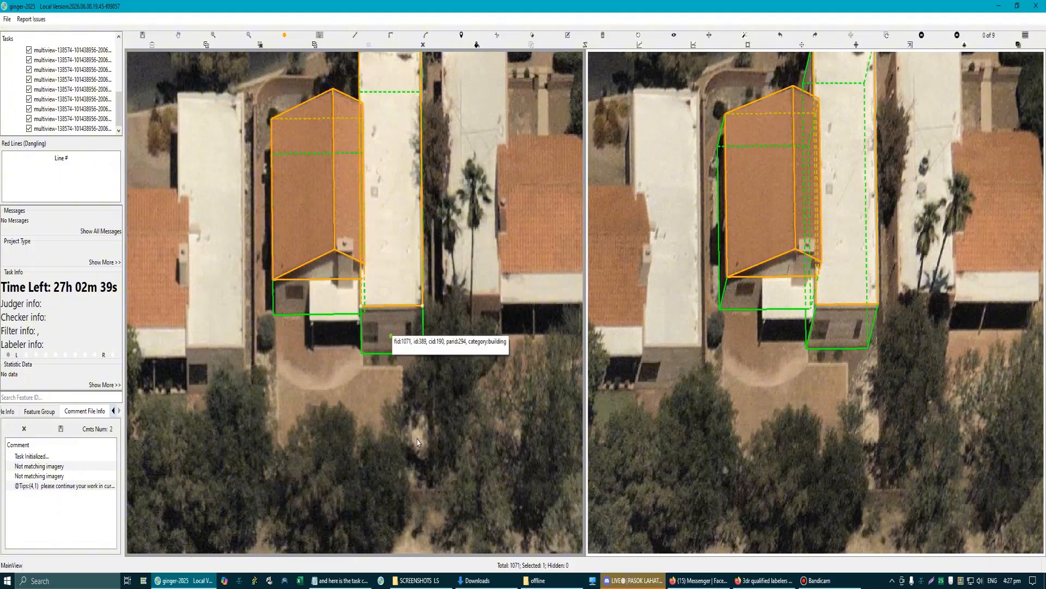
Step: Examine how the tiled section's walls and ground outline line up with the flat-roofed section in both images
{"action": "scroll", "coordinate": [281, 310], "scroll_direction": "up", "scroll_amount": 2}
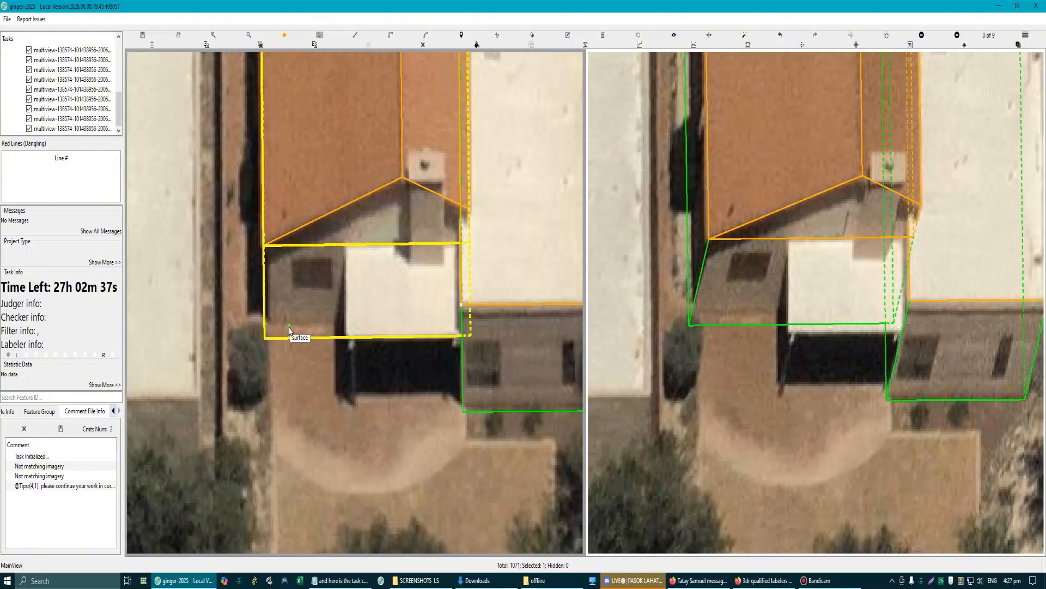
{"action": "scroll", "coordinate": [285, 381], "scroll_direction": "down", "scroll_amount": 2}
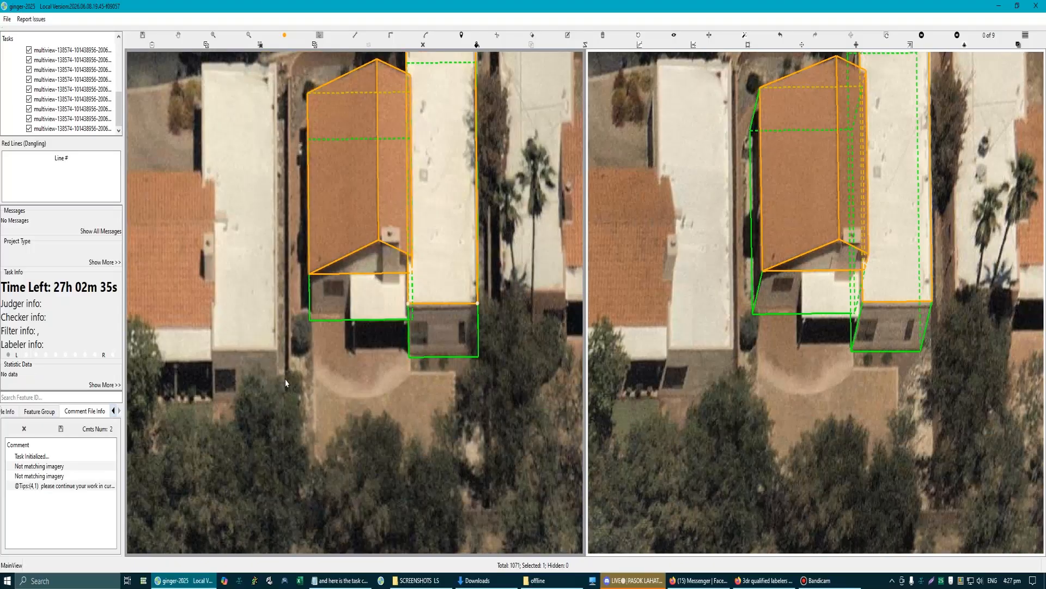
{"action": "scroll", "coordinate": [306, 376], "scroll_direction": "down", "scroll_amount": 2}
{"action": "scroll", "coordinate": [392, 217], "scroll_direction": "up", "scroll_amount": 2}
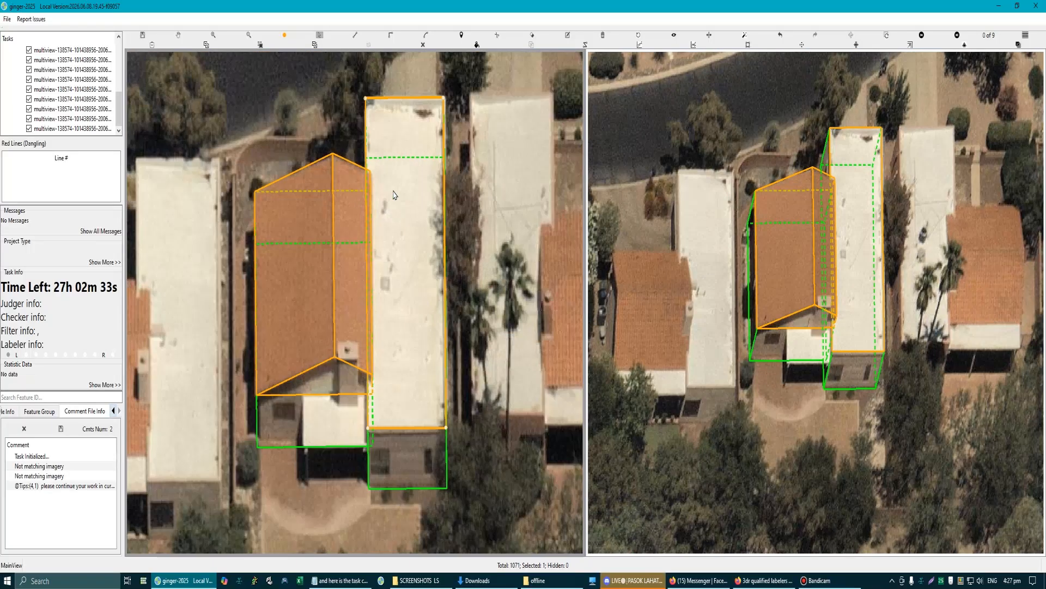
{"action": "scroll", "coordinate": [363, 376], "scroll_direction": "up", "scroll_amount": 1}
{"action": "scroll", "coordinate": [369, 404], "scroll_direction": "down", "scroll_amount": 2}
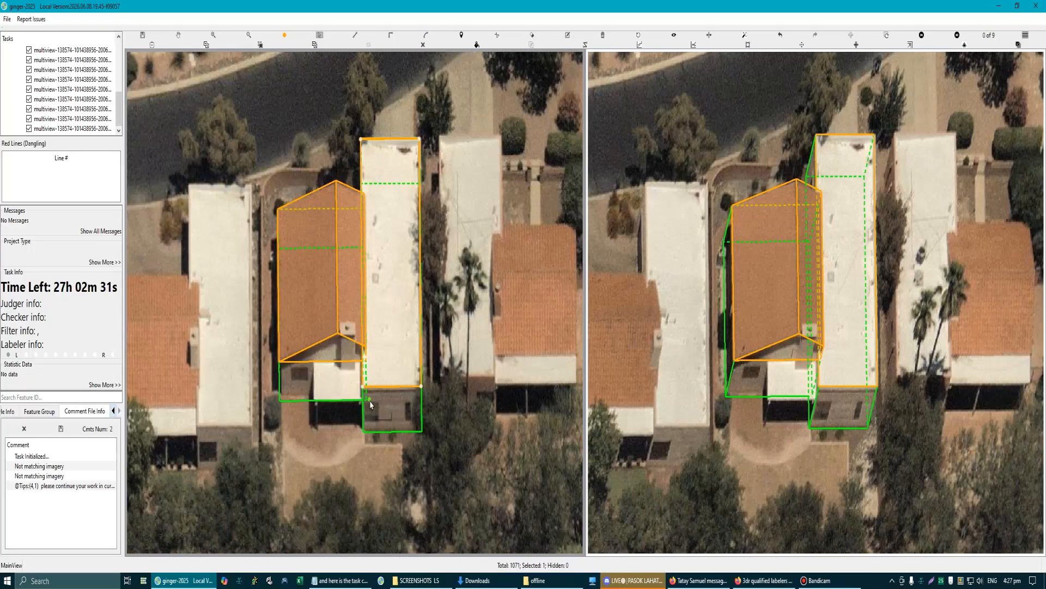
{"action": "scroll", "coordinate": [359, 263], "scroll_direction": "up", "scroll_amount": 1}
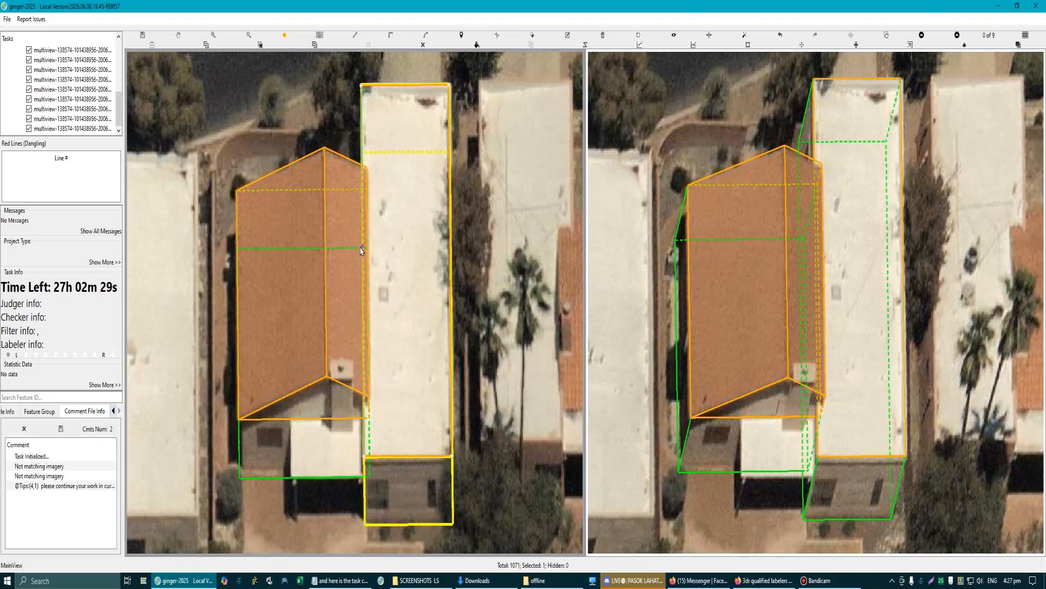
Step: Split the overlapping surfaces of the tiled and flat-roofed sections across the road where they meet and check the joint in 3D
{"action": "scroll", "coordinate": [361, 251], "scroll_direction": "down", "scroll_amount": 2}
{"action": "scroll", "coordinate": [330, 215], "scroll_direction": "up", "scroll_amount": 1}
{"action": "left_click_drag", "start_coordinate": [329, 212], "coordinate": [363, 441]}
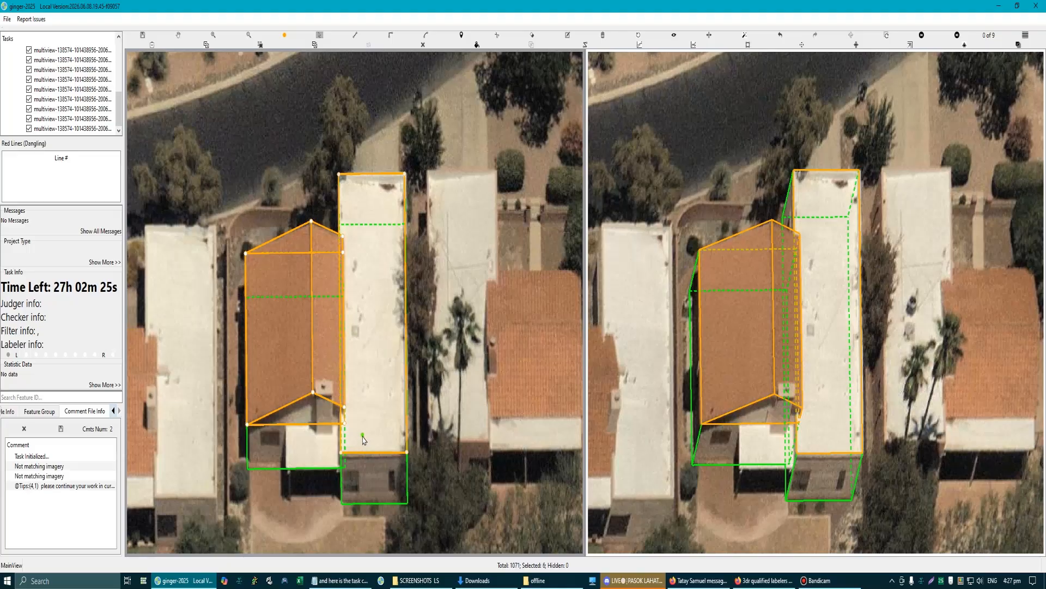
{"action": "scroll", "coordinate": [337, 433], "scroll_direction": "up", "scroll_amount": 3}
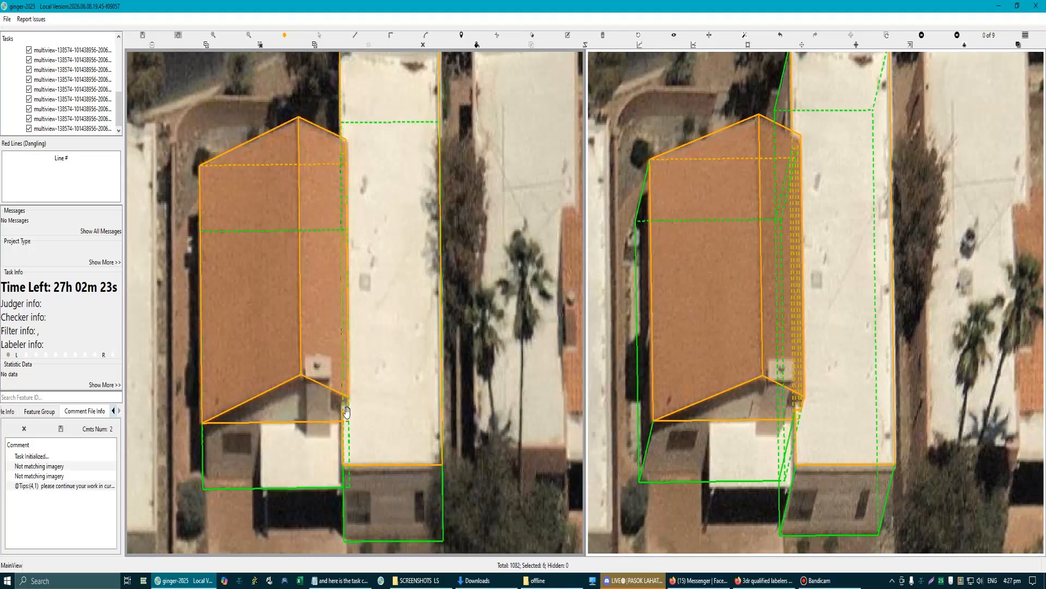
{"action": "scroll", "coordinate": [363, 342], "scroll_direction": "down", "scroll_amount": 1}
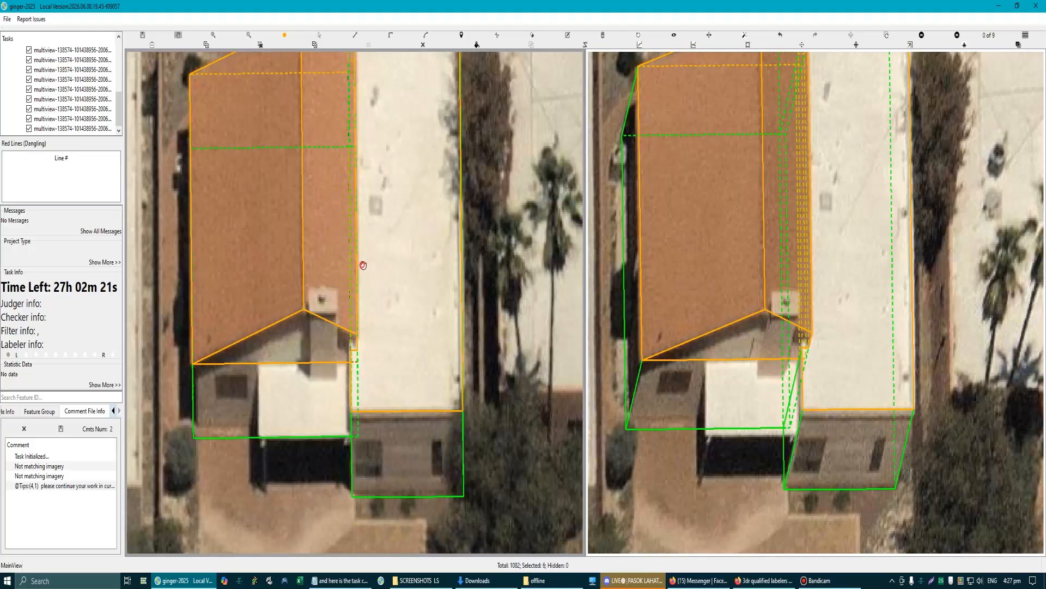
{"action": "left_click_drag", "start_coordinate": [363, 265], "coordinate": [332, 286]}
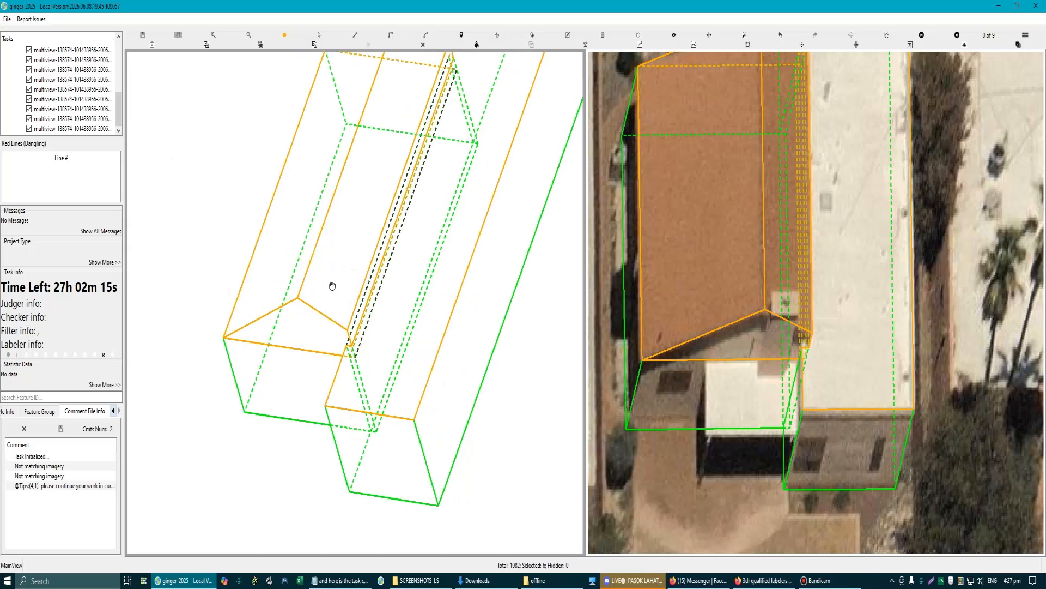
{"action": "scroll", "coordinate": [332, 286], "scroll_direction": "down", "scroll_amount": 4}
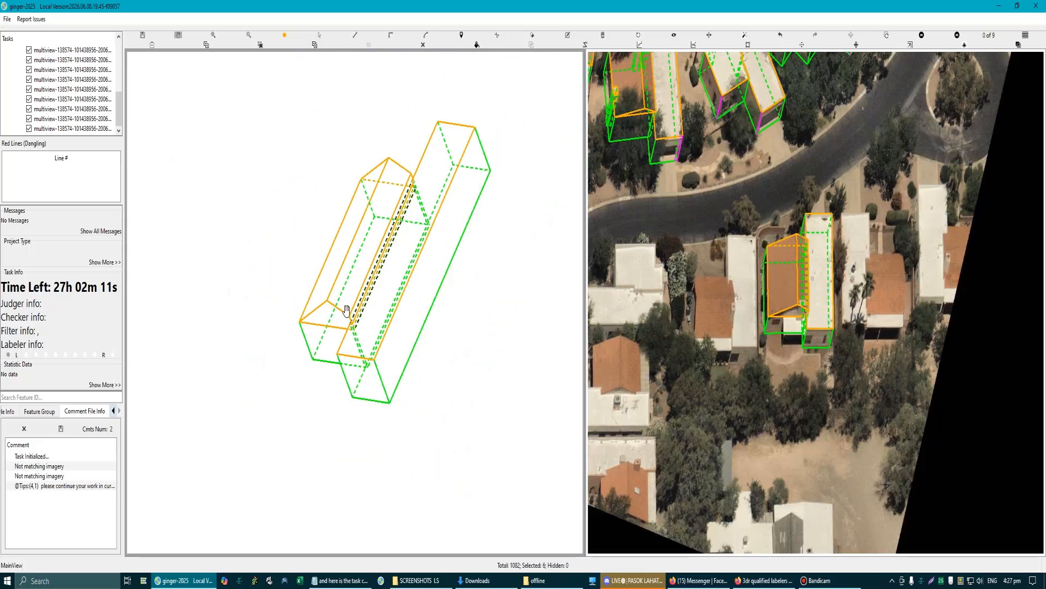
{"action": "scroll", "coordinate": [349, 306], "scroll_direction": "down", "scroll_amount": 3}
{"action": "left_click", "coordinate": [437, 390]}
{"action": "scroll", "coordinate": [395, 334], "scroll_direction": "up", "scroll_amount": 3}
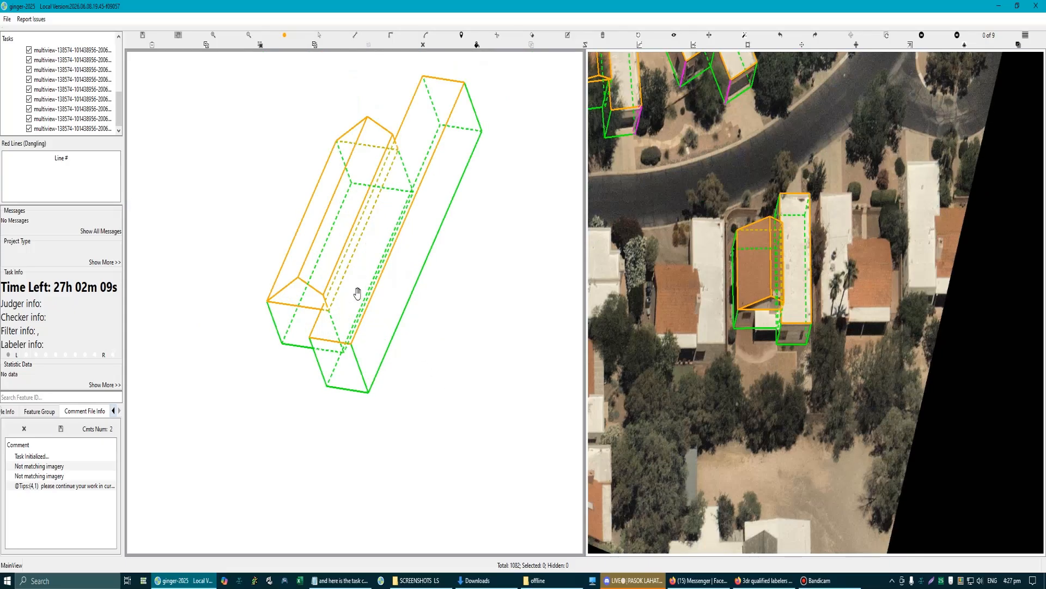
Step: Try to run the automatic fix on the house models and dismiss the warning
{"action": "scroll", "coordinate": [355, 292], "scroll_direction": "down", "scroll_amount": 3}
{"action": "key", "text": "s"}
{"action": "left_click_drag", "start_coordinate": [301, 169], "coordinate": [435, 387]}
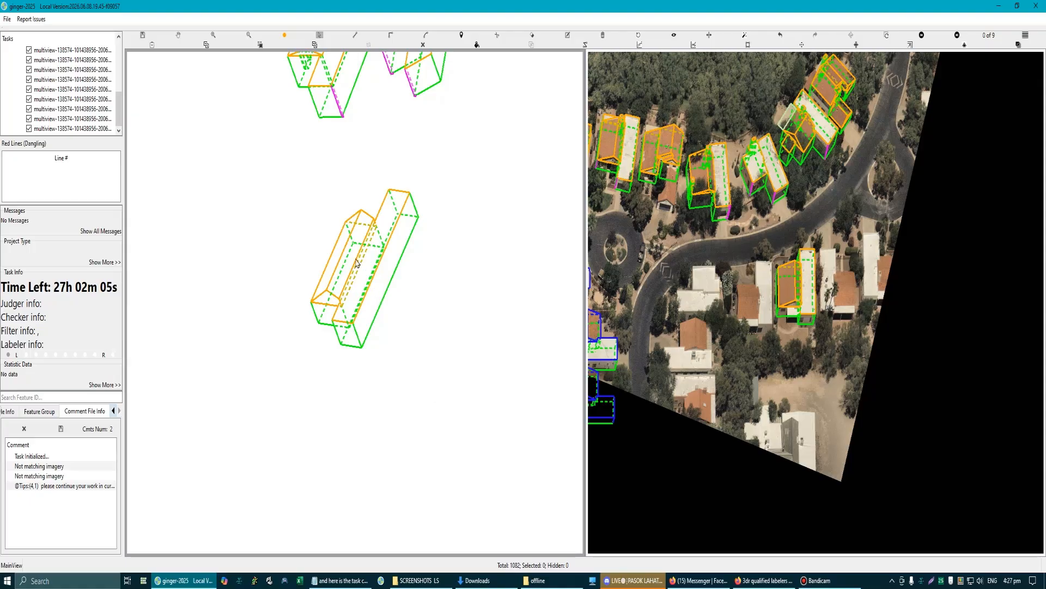
{"action": "key", "text": "f"}
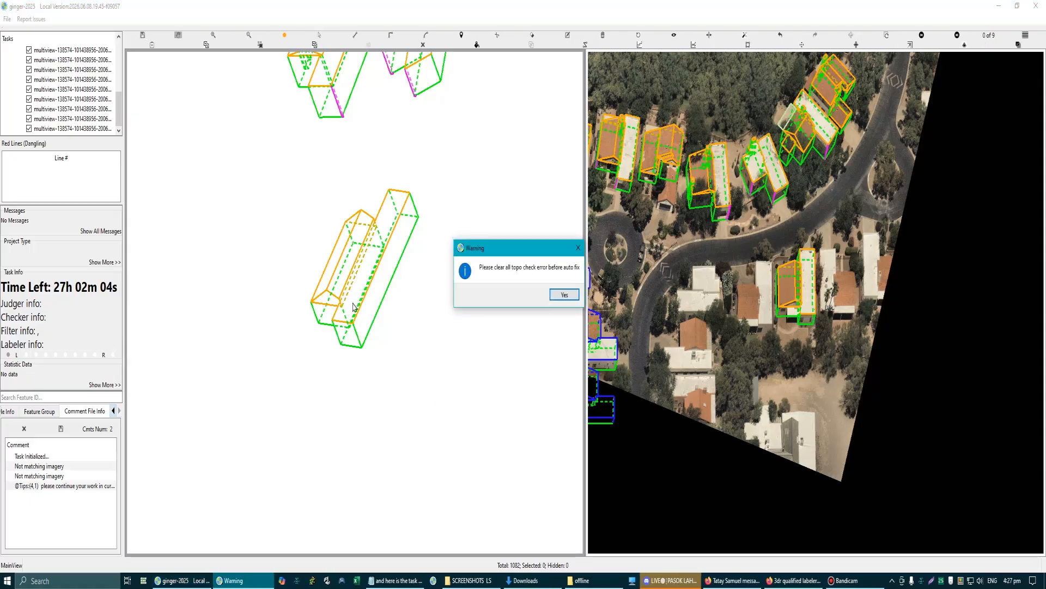
{"action": "left_click", "coordinate": [564, 294]}
{"action": "scroll", "coordinate": [368, 349], "scroll_direction": "down", "scroll_amount": 2}
{"action": "scroll", "coordinate": [63, 114], "scroll_direction": "up", "scroll_amount": 1}
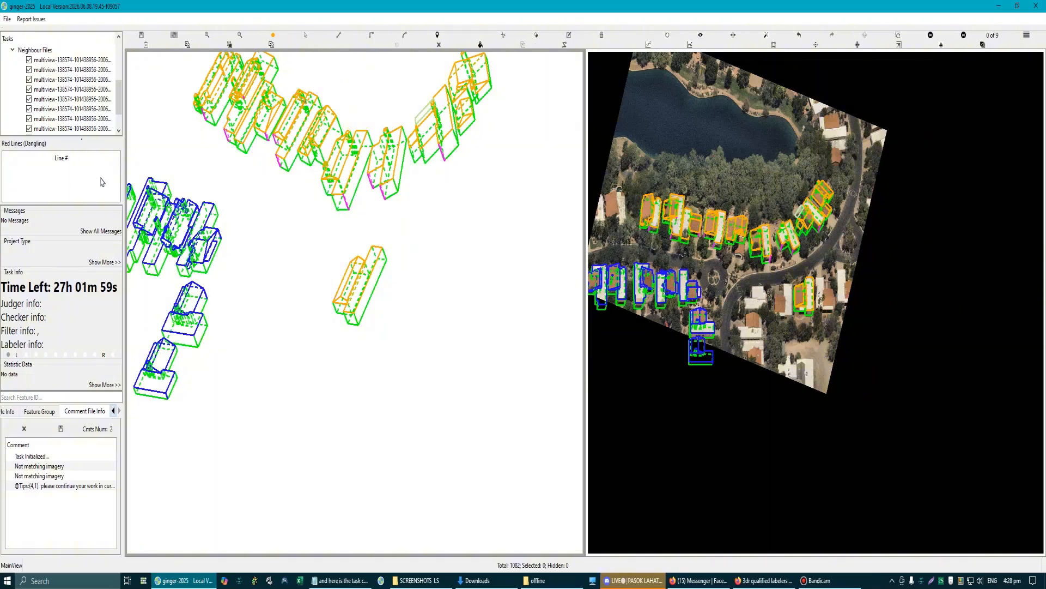
Step: Look up the topology check results for the commented file and go to the first INVALID_GROUP_AREA_VOLUME error
{"action": "mouse_move", "coordinate": [119, 99]}
{"action": "left_mouse_down"}
{"action": "mouse_move", "coordinate": [123, 136]}
{"action": "mouse_move", "coordinate": [118, 79]}
{"action": "left_mouse_up"}
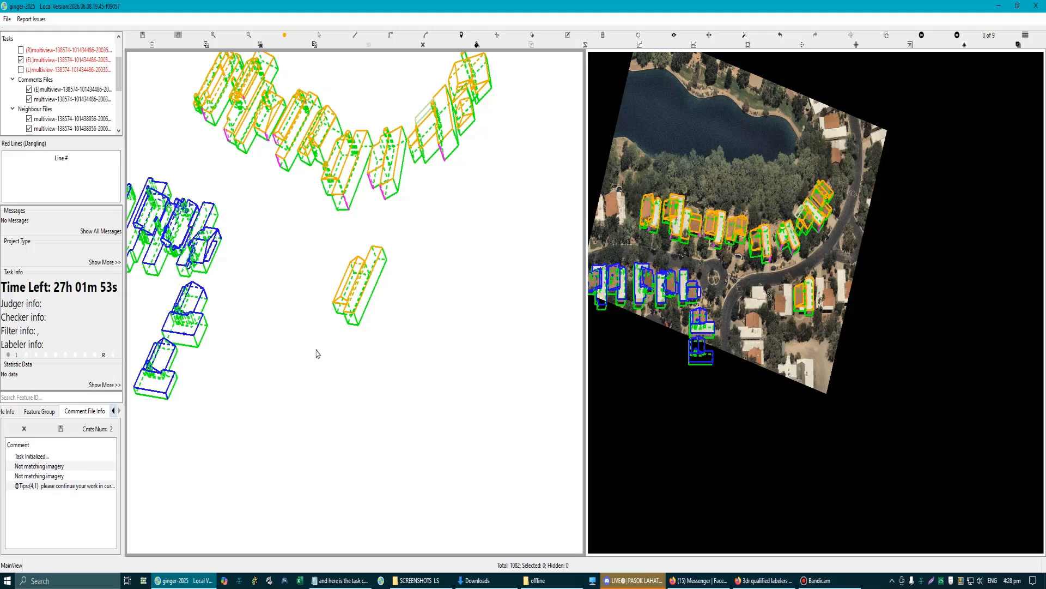
{"action": "left_click_drag", "start_coordinate": [119, 70], "coordinate": [119, 71]}
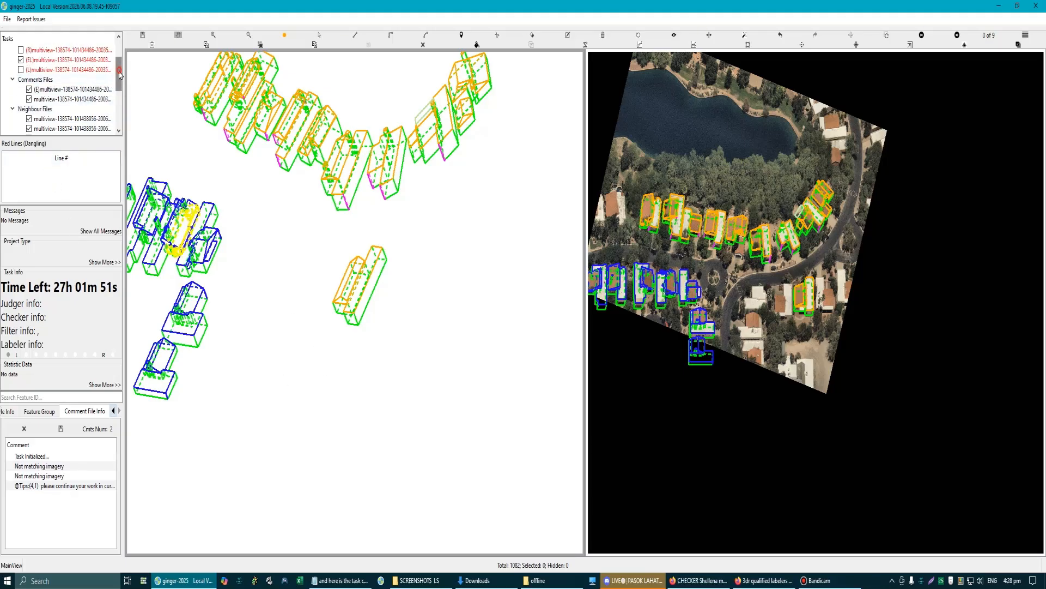
{"action": "left_click", "coordinate": [71, 99]}
{"action": "left_click", "coordinate": [61, 466]}
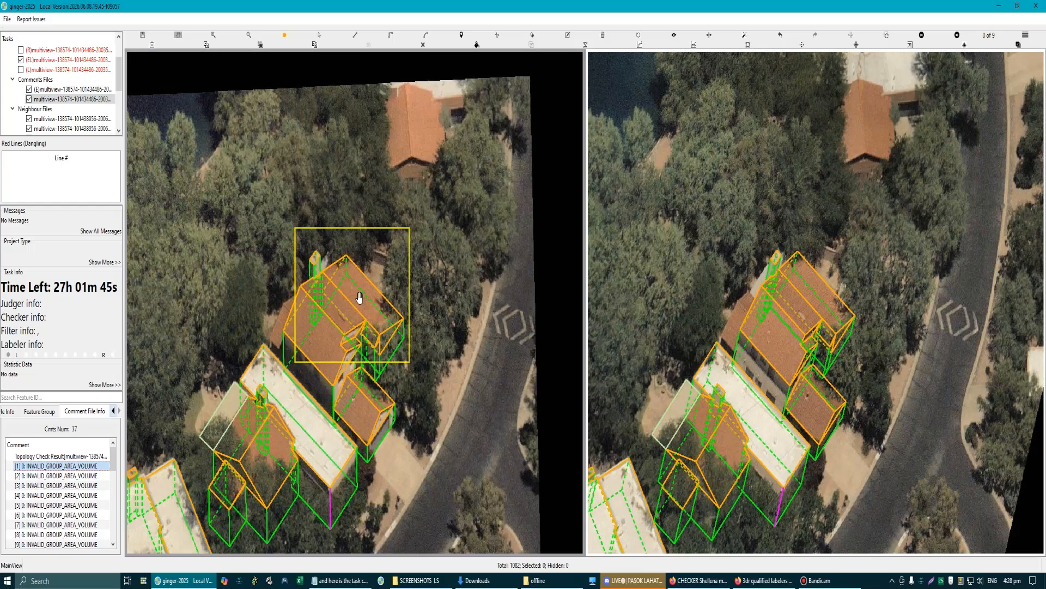
Step: Compare the grouping of the flagged tiled house at the road bend with the other houses along the street
{"action": "left_click_drag", "start_coordinate": [366, 306], "coordinate": [341, 243]}
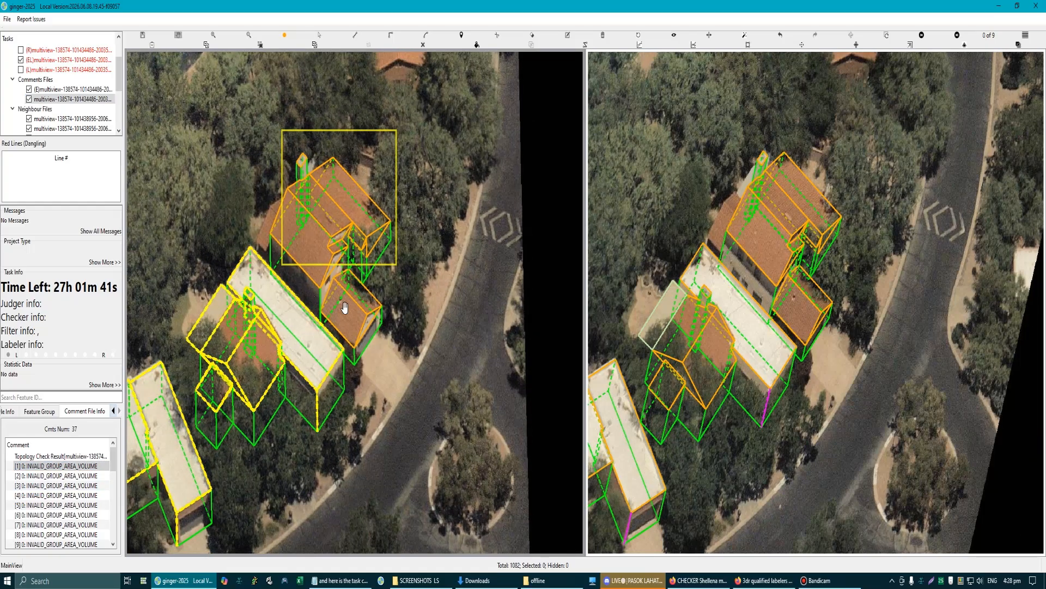
{"action": "scroll", "coordinate": [355, 360], "scroll_direction": "down", "scroll_amount": 3}
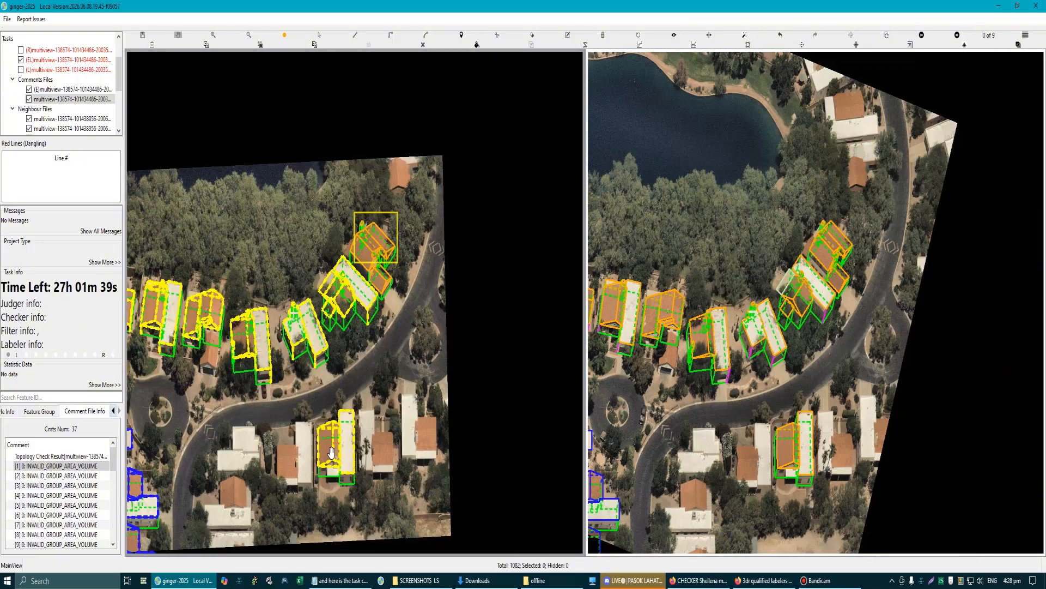
{"action": "left_click_drag", "start_coordinate": [244, 424], "coordinate": [461, 330]}
{"action": "left_click_drag", "start_coordinate": [371, 274], "coordinate": [231, 281]}
{"action": "left_click_drag", "start_coordinate": [449, 279], "coordinate": [321, 380]}
{"action": "scroll", "coordinate": [332, 266], "scroll_direction": "up", "scroll_amount": 2}
{"action": "scroll", "coordinate": [332, 265], "scroll_direction": "up", "scroll_amount": 5}
{"action": "left_click_drag", "start_coordinate": [301, 280], "coordinate": [367, 227]}
{"action": "scroll", "coordinate": [357, 242], "scroll_direction": "down", "scroll_amount": 3}
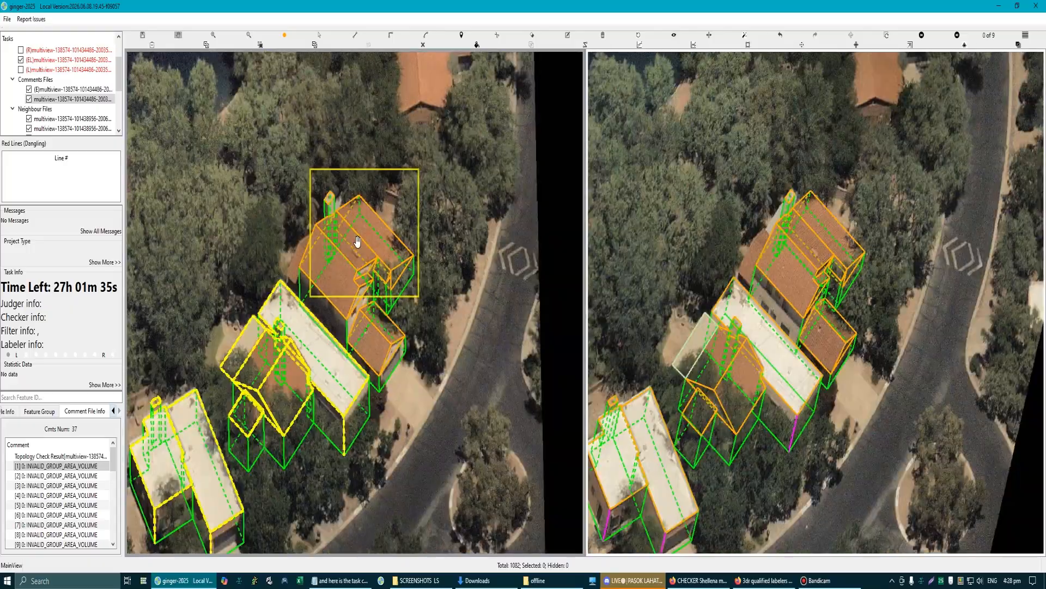
Step: Hide all features of the white-roofed house next to the flagged tiled house
{"action": "left_click", "coordinate": [408, 298]}
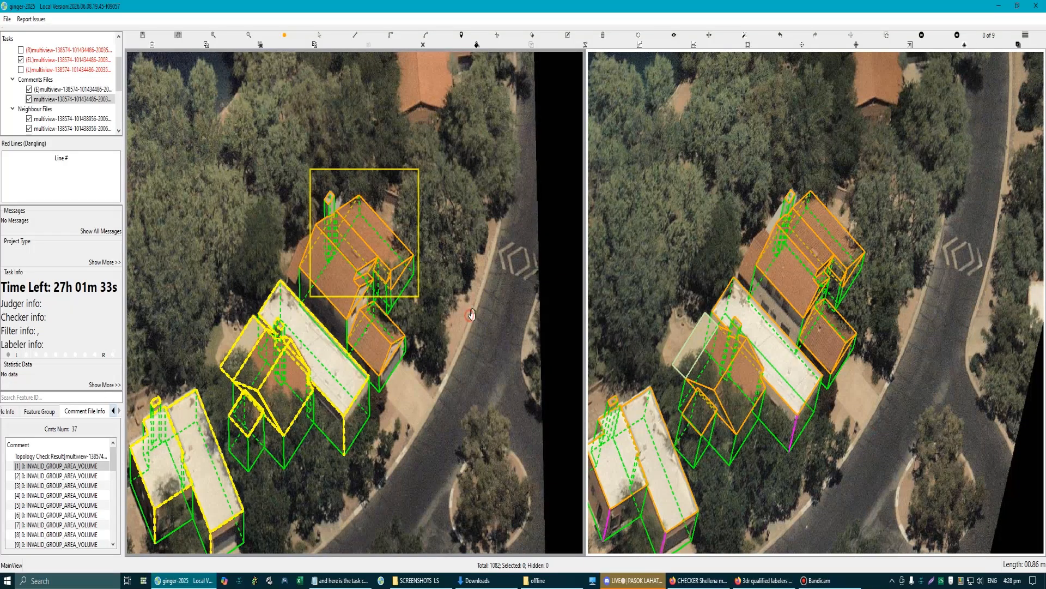
{"action": "scroll", "coordinate": [359, 389], "scroll_direction": "up", "scroll_amount": 2}
{"action": "left_click_drag", "start_coordinate": [235, 336], "coordinate": [249, 267]}
{"action": "key", "text": "s"}
{"action": "left_click_drag", "start_coordinate": [178, 180], "coordinate": [274, 399]}
{"action": "key", "text": "h"}
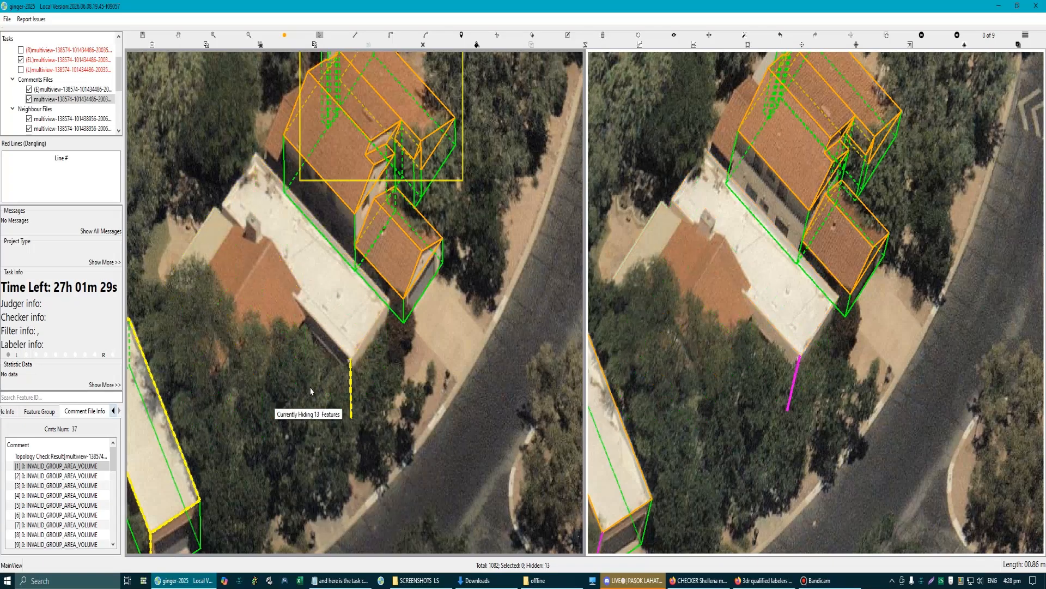
{"action": "scroll", "coordinate": [327, 349], "scroll_direction": "down", "scroll_amount": 2}
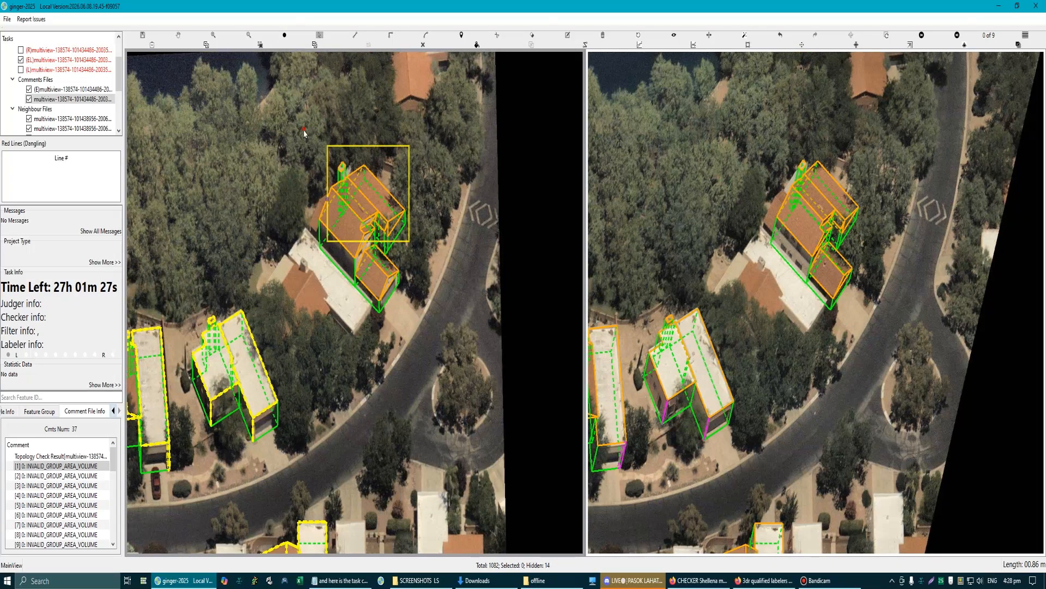
Step: Group all parts of the flagged tiled house at the road bend as one building
{"action": "left_click_drag", "start_coordinate": [428, 340], "coordinate": [429, 340]}
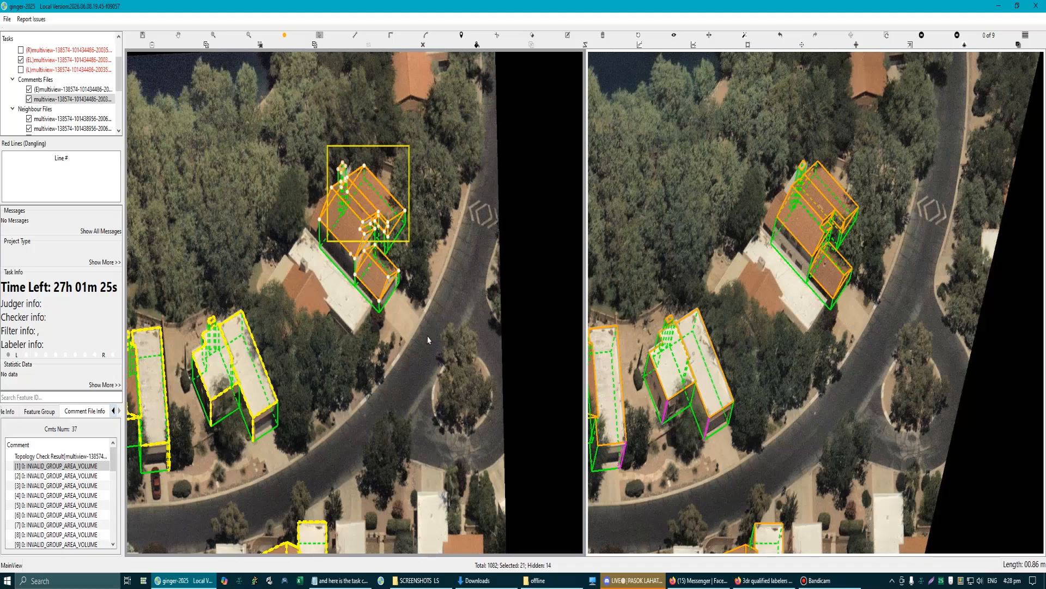
{"action": "left_click", "coordinate": [428, 340]}
{"action": "scroll", "coordinate": [409, 330], "scroll_direction": "up", "scroll_amount": 2}
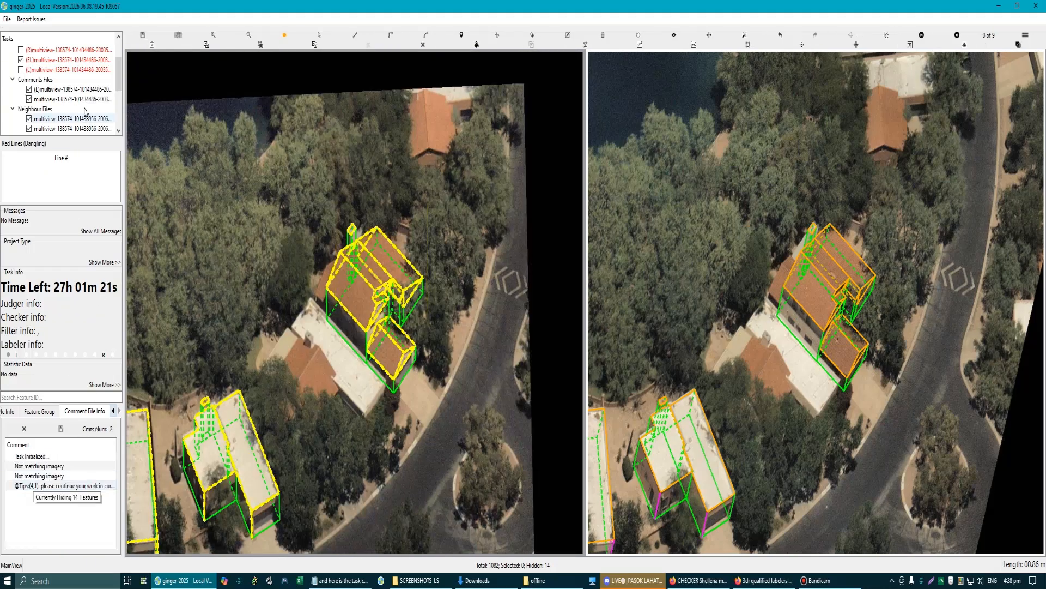
Step: Recheck the commented file's information and unhide the white-roofed house beside the newly grouped one
{"action": "scroll", "coordinate": [85, 112], "scroll_direction": "down", "scroll_amount": 3}
{"action": "scroll", "coordinate": [67, 112], "scroll_direction": "up", "scroll_amount": 2}
{"action": "left_click", "coordinate": [48, 70]}
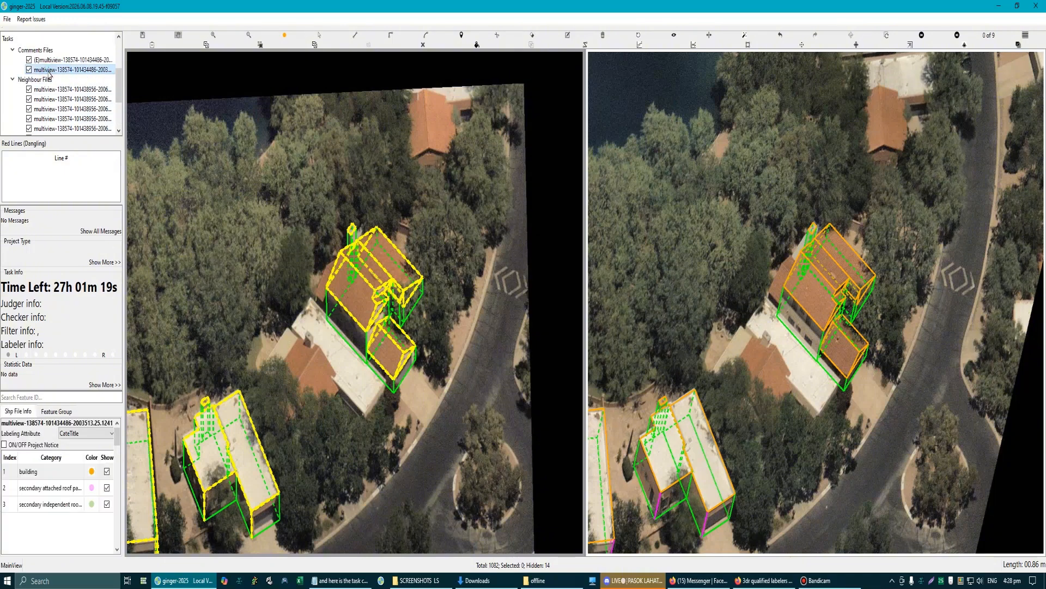
{"action": "scroll", "coordinate": [410, 335], "scroll_direction": "down", "scroll_amount": 2}
{"action": "scroll", "coordinate": [339, 323], "scroll_direction": "up", "scroll_amount": 2}
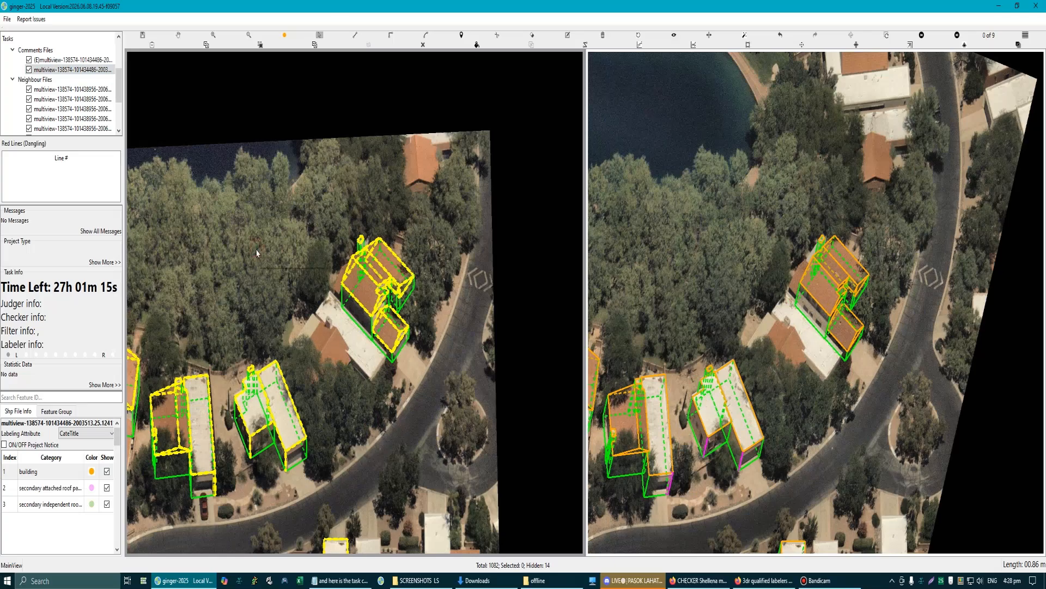
{"action": "key", "text": "h"}
{"action": "scroll", "coordinate": [332, 345], "scroll_direction": "up", "scroll_amount": 2}
{"action": "scroll", "coordinate": [360, 346], "scroll_direction": "down", "scroll_amount": 2}
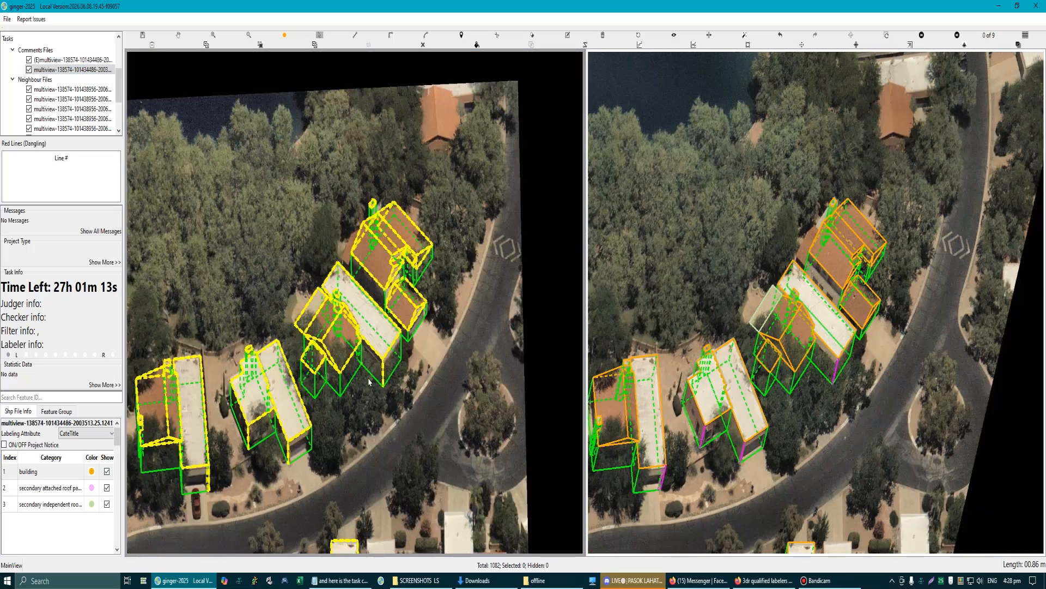
Step: Check that every house along the street and the one across the road is grouped
{"action": "scroll", "coordinate": [368, 382], "scroll_direction": "down", "scroll_amount": 3}
{"action": "left_click_drag", "start_coordinate": [357, 493], "coordinate": [380, 381]}
{"action": "scroll", "coordinate": [380, 381], "scroll_direction": "up", "scroll_amount": 3}
{"action": "scroll", "coordinate": [382, 379], "scroll_direction": "down", "scroll_amount": 3}
{"action": "left_click_drag", "start_coordinate": [183, 256], "coordinate": [308, 312]}
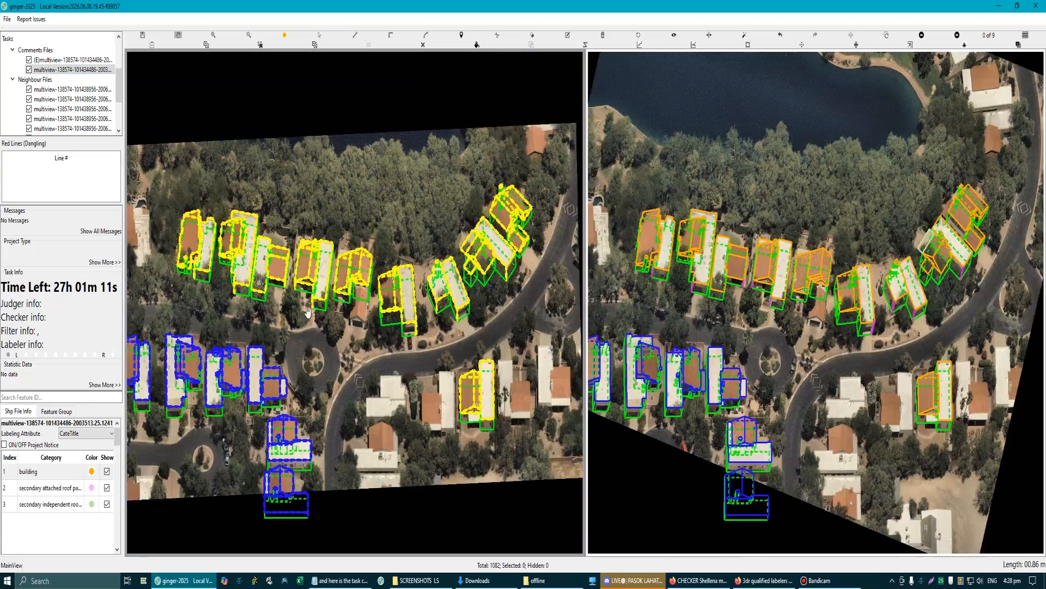
{"action": "scroll", "coordinate": [308, 312], "scroll_direction": "up", "scroll_amount": 1}
{"action": "left_click_drag", "start_coordinate": [422, 420], "coordinate": [351, 283]}
{"action": "scroll", "coordinate": [349, 282], "scroll_direction": "down", "scroll_amount": 2}
{"action": "scroll", "coordinate": [397, 258], "scroll_direction": "up", "scroll_amount": 5}
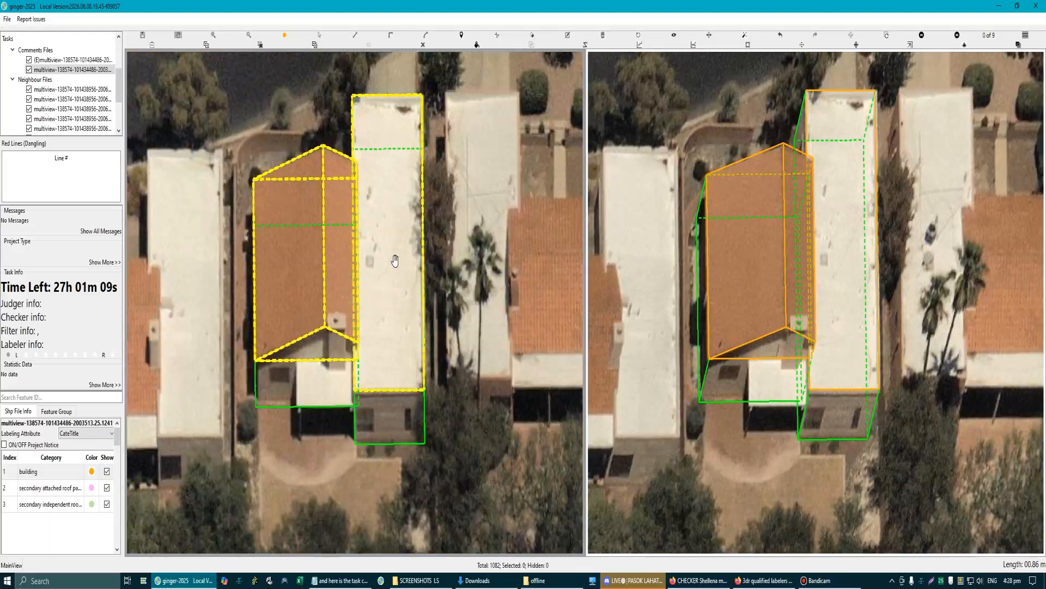
Step: Check the building category of the flat roof across the road and save the labelling work
{"action": "scroll", "coordinate": [350, 355], "scroll_direction": "up", "scroll_amount": 2}
{"action": "left_click", "coordinate": [386, 348]}
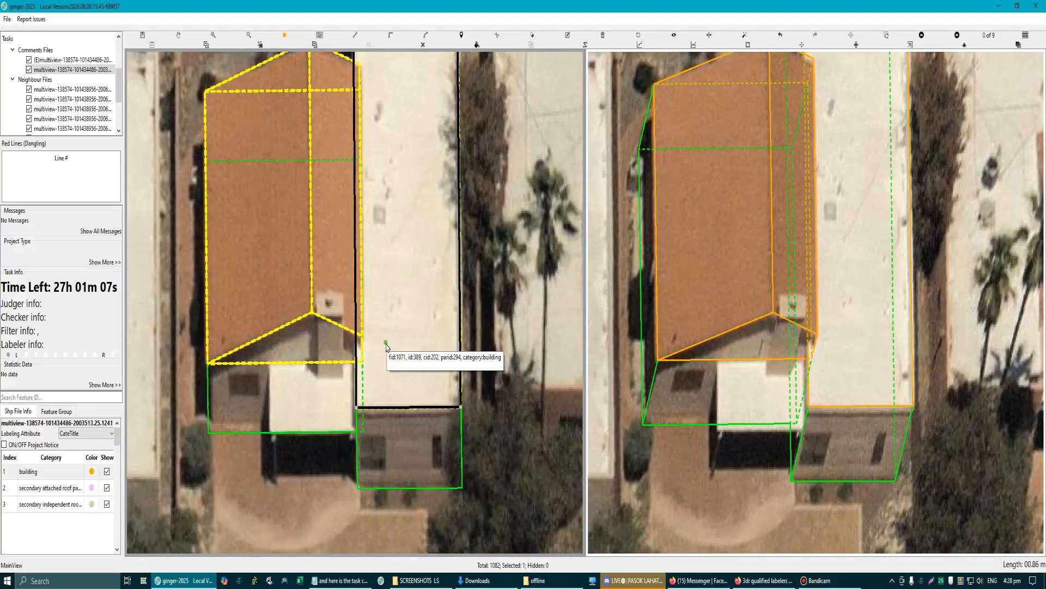
{"action": "scroll", "coordinate": [385, 348], "scroll_direction": "down", "scroll_amount": 2}
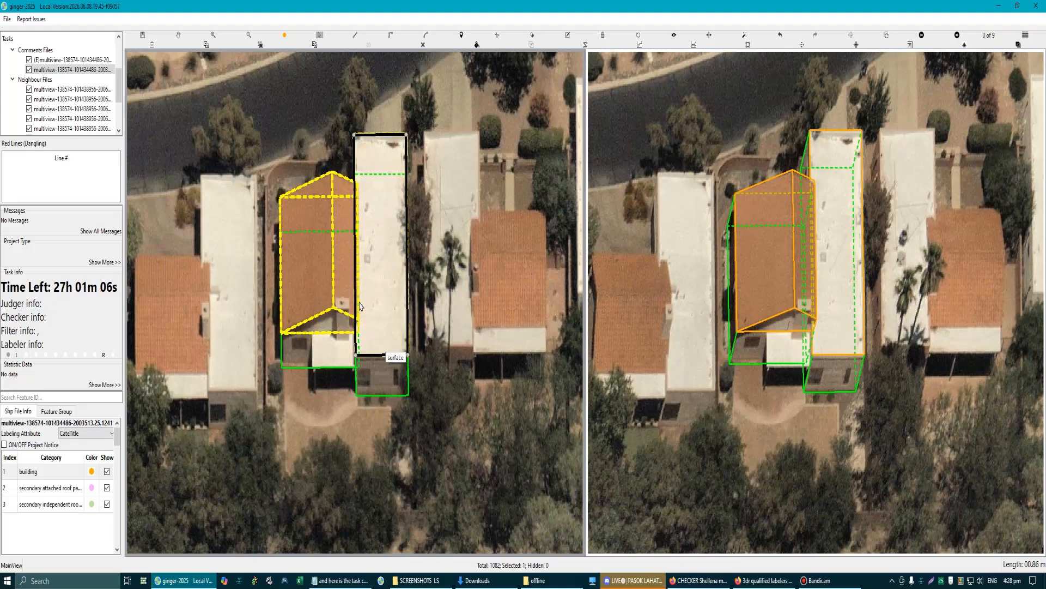
{"action": "key", "text": "ctrl+s"}
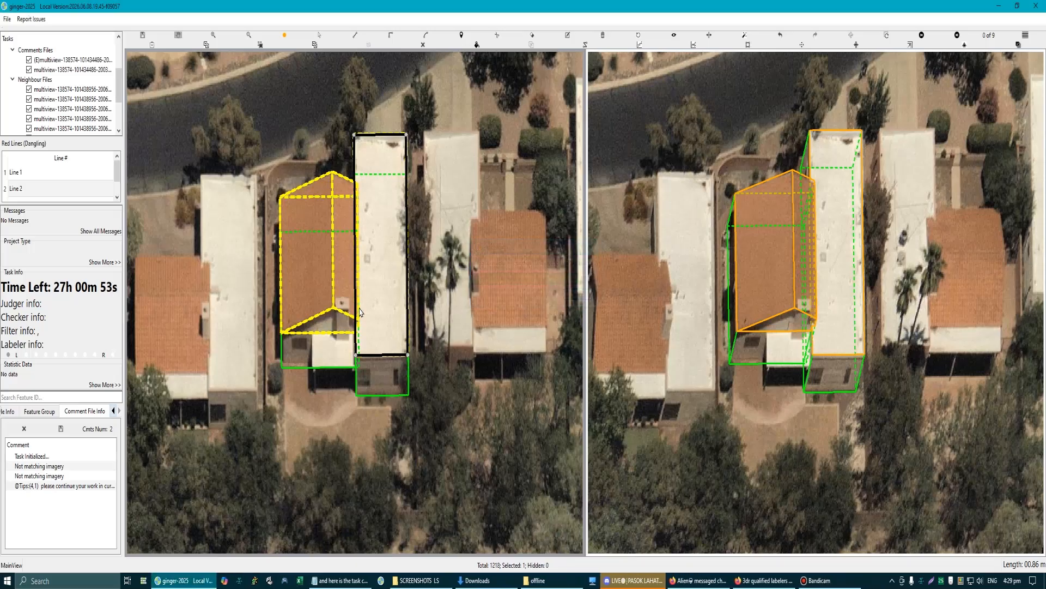
Step: Examine the joint between the tiled and flat-roofed sections against the bare imagery and in 3D
{"action": "scroll", "coordinate": [391, 295], "scroll_direction": "up", "scroll_amount": 5}
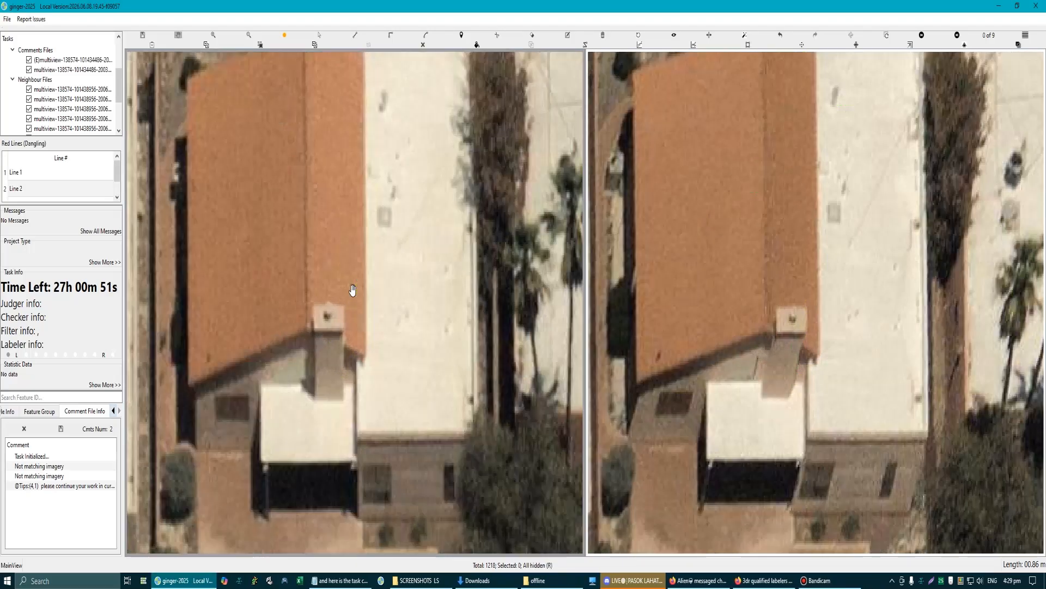
{"action": "scroll", "coordinate": [391, 295], "scroll_direction": "down", "scroll_amount": 3}
{"action": "scroll", "coordinate": [392, 314], "scroll_direction": "up", "scroll_amount": 2}
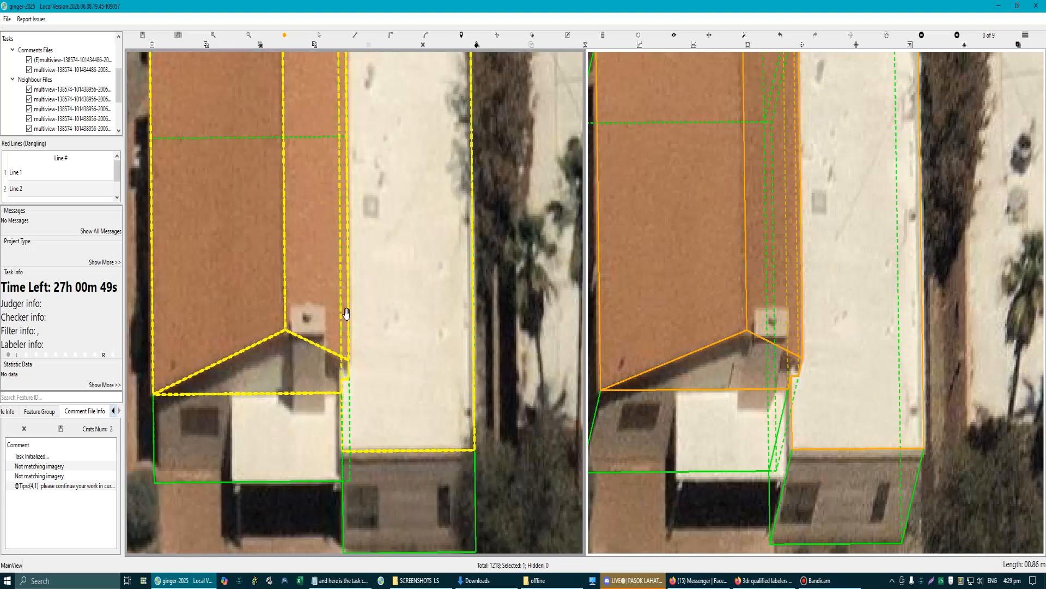
{"action": "mouse_move", "coordinate": [359, 306]}
{"action": "left_mouse_down"}
{"action": "mouse_move", "coordinate": [383, 295]}
{"action": "mouse_move", "coordinate": [367, 298]}
{"action": "left_mouse_up"}
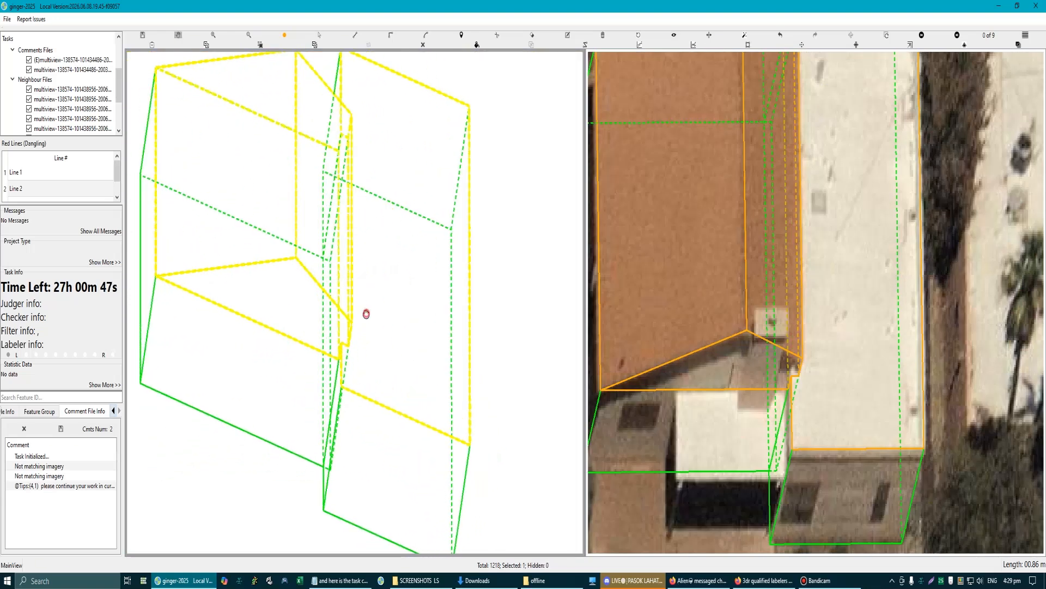
{"action": "scroll", "coordinate": [365, 327], "scroll_direction": "up", "scroll_amount": 5}
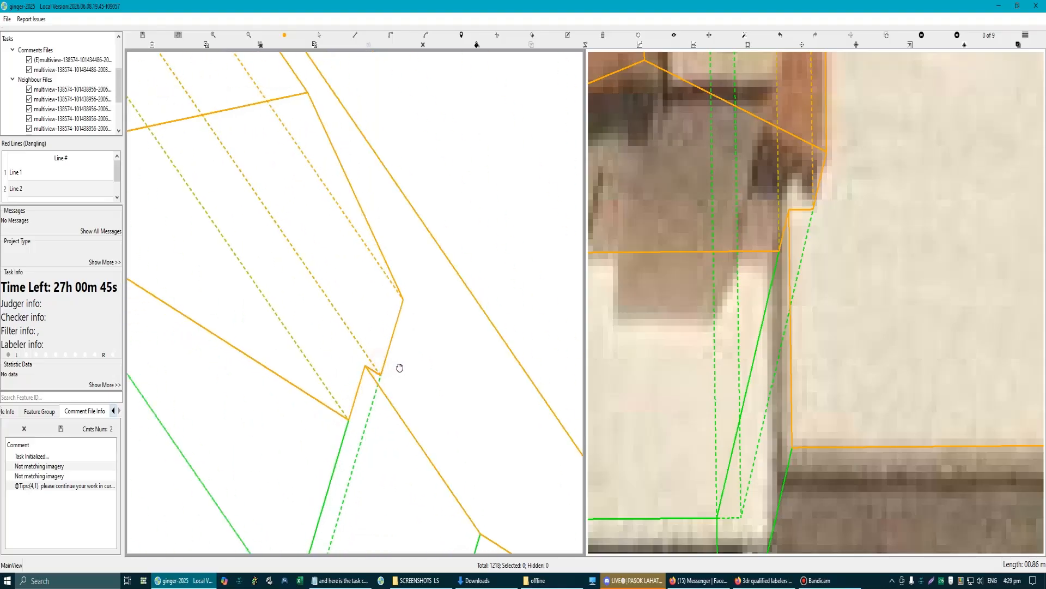
Step: Review all the house models in 3D with their surfaces filled and as wireframes
{"action": "scroll", "coordinate": [399, 368], "scroll_direction": "down", "scroll_amount": 10}
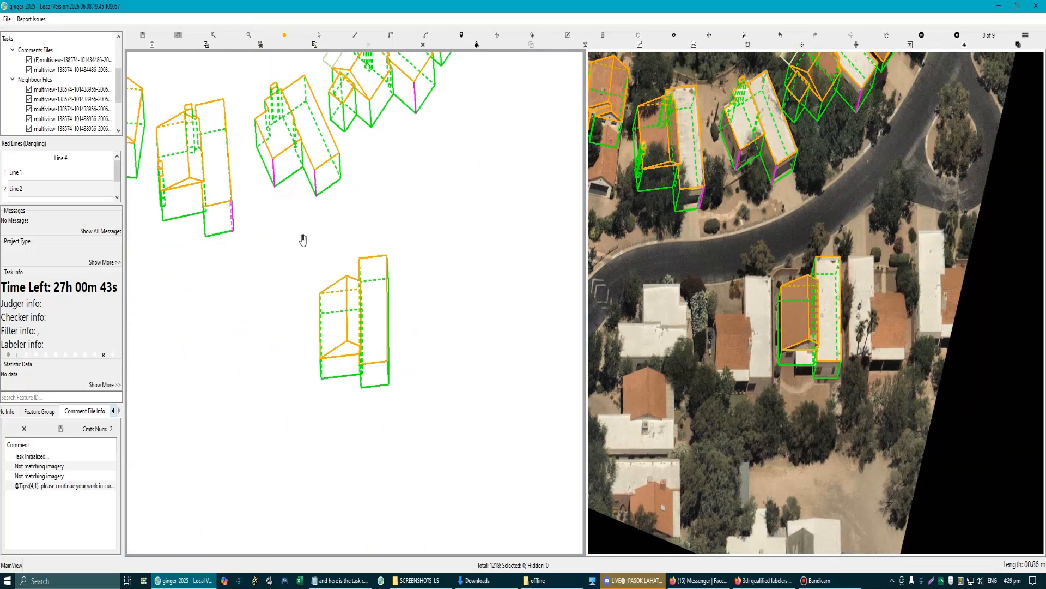
{"action": "scroll", "coordinate": [305, 254], "scroll_direction": "down", "scroll_amount": 4}
{"action": "left_click_drag", "start_coordinate": [293, 213], "coordinate": [346, 236]}
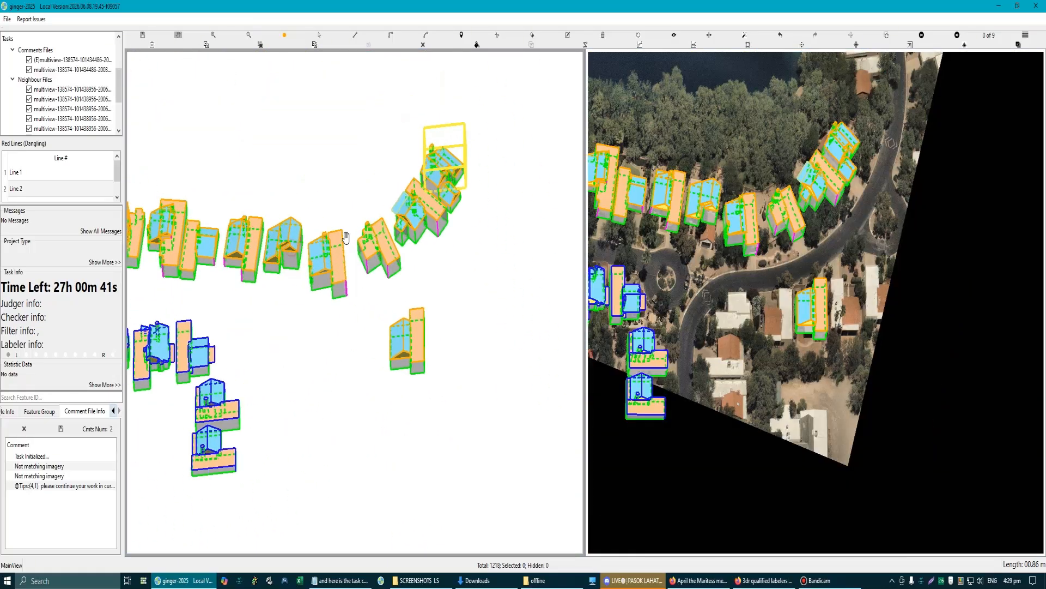
{"action": "scroll", "coordinate": [395, 240], "scroll_direction": "up", "scroll_amount": 5}
{"action": "key", "text": "r"}
{"action": "key", "text": "r"}
{"action": "scroll", "coordinate": [413, 264], "scroll_direction": "up", "scroll_amount": 3}
{"action": "scroll", "coordinate": [414, 290], "scroll_direction": "down", "scroll_amount": 6}
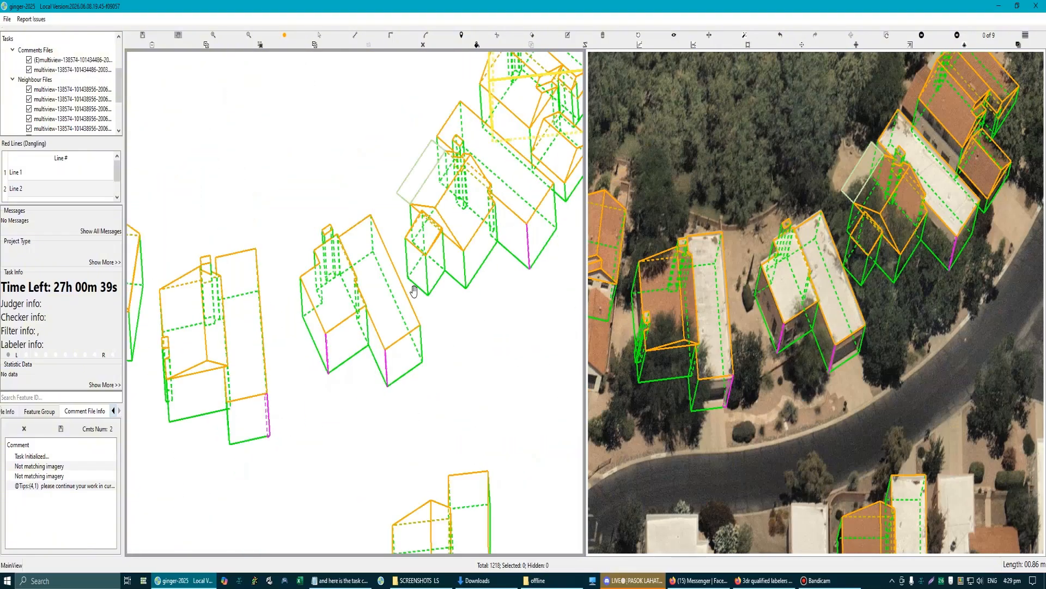
Step: Review all the house models in 3D with filled surfaces, from the curved street to the neighbouring houses and the one across the road
{"action": "key", "text": "f"}
{"action": "scroll", "coordinate": [403, 301], "scroll_direction": "down", "scroll_amount": 3}
{"action": "scroll", "coordinate": [346, 263], "scroll_direction": "up", "scroll_amount": 4}
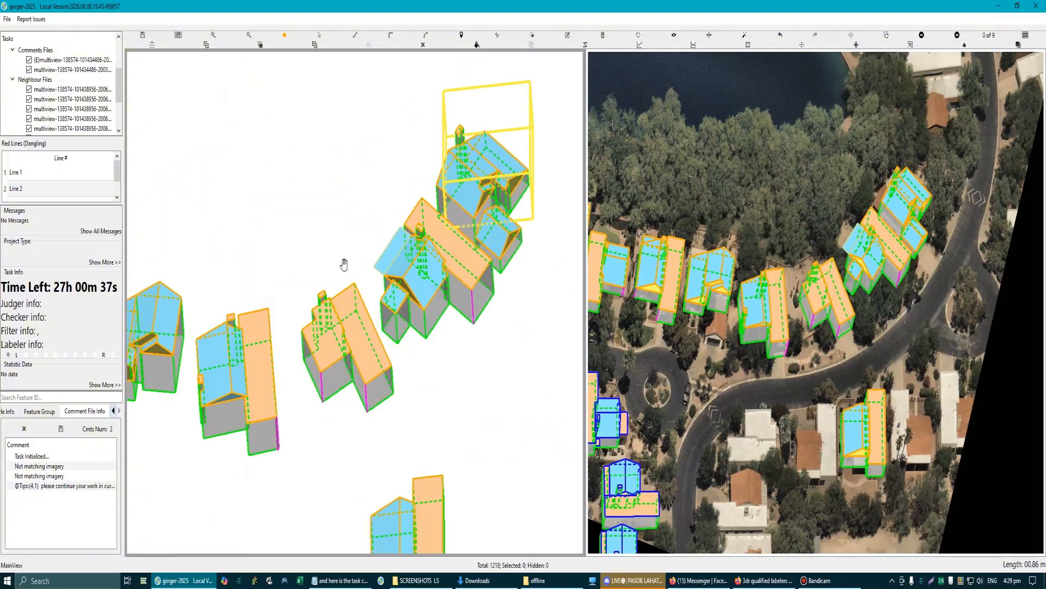
{"action": "scroll", "coordinate": [335, 306], "scroll_direction": "down", "scroll_amount": 3}
{"action": "scroll", "coordinate": [316, 331], "scroll_direction": "up", "scroll_amount": 2}
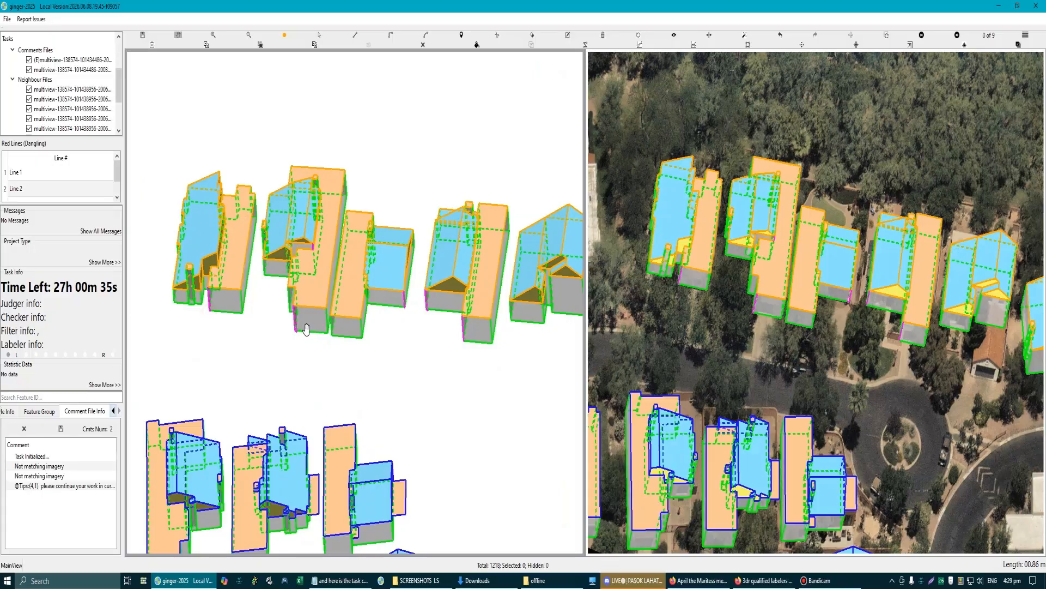
{"action": "scroll", "coordinate": [306, 329], "scroll_direction": "down", "scroll_amount": 3}
{"action": "scroll", "coordinate": [332, 321], "scroll_direction": "up", "scroll_amount": 5}
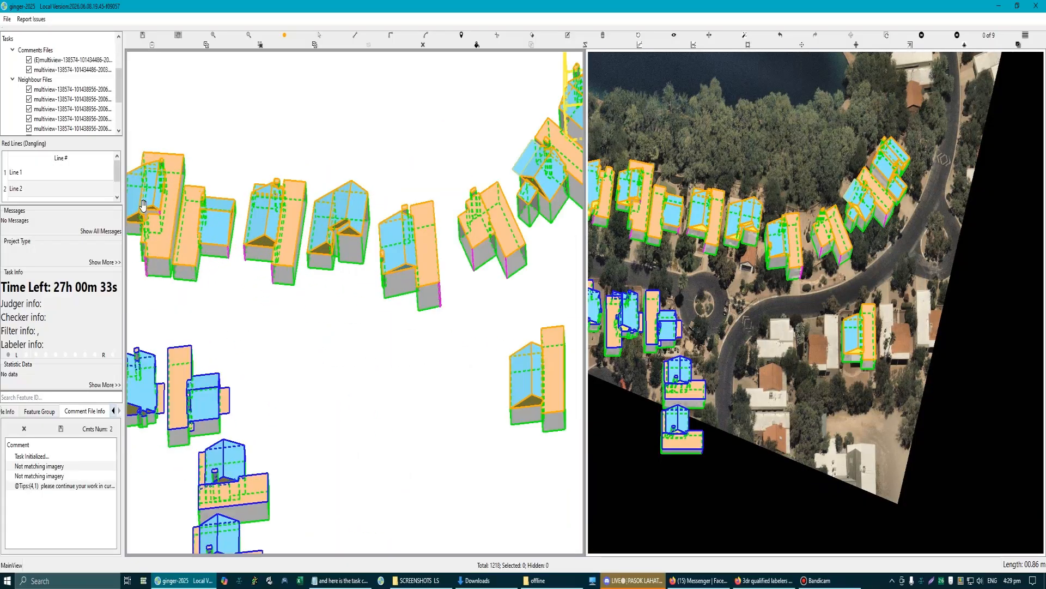
{"action": "scroll", "coordinate": [332, 320], "scroll_direction": "down", "scroll_amount": 3}
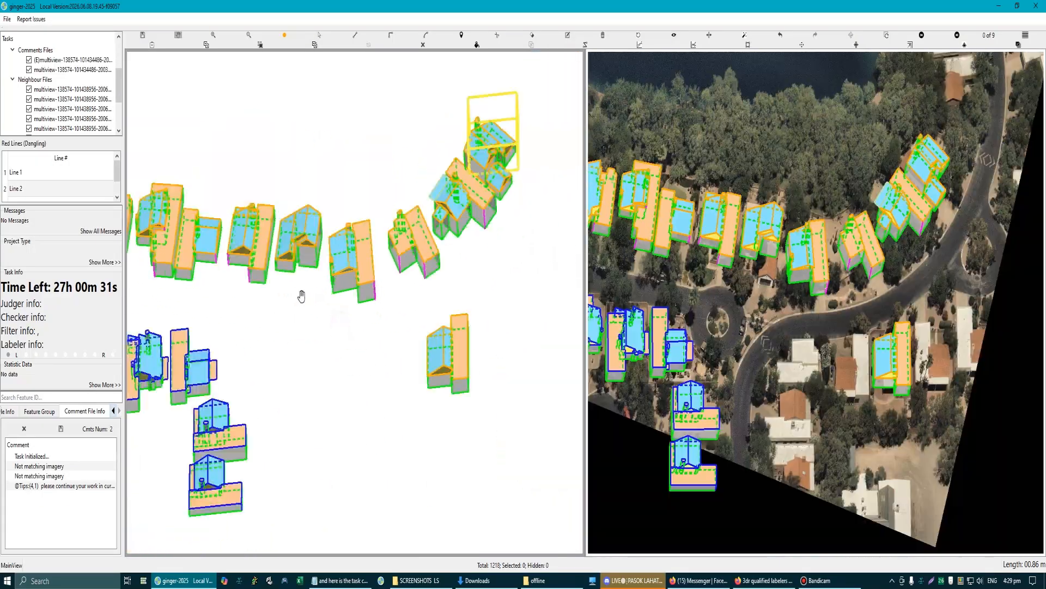
Step: Generate the surfaces of the house across the road and bring the joint between its tiled and flat-roofed sections into 3D view
{"action": "scroll", "coordinate": [487, 346], "scroll_direction": "up", "scroll_amount": 6}
{"action": "scroll", "coordinate": [488, 347], "scroll_direction": "up", "scroll_amount": 2}
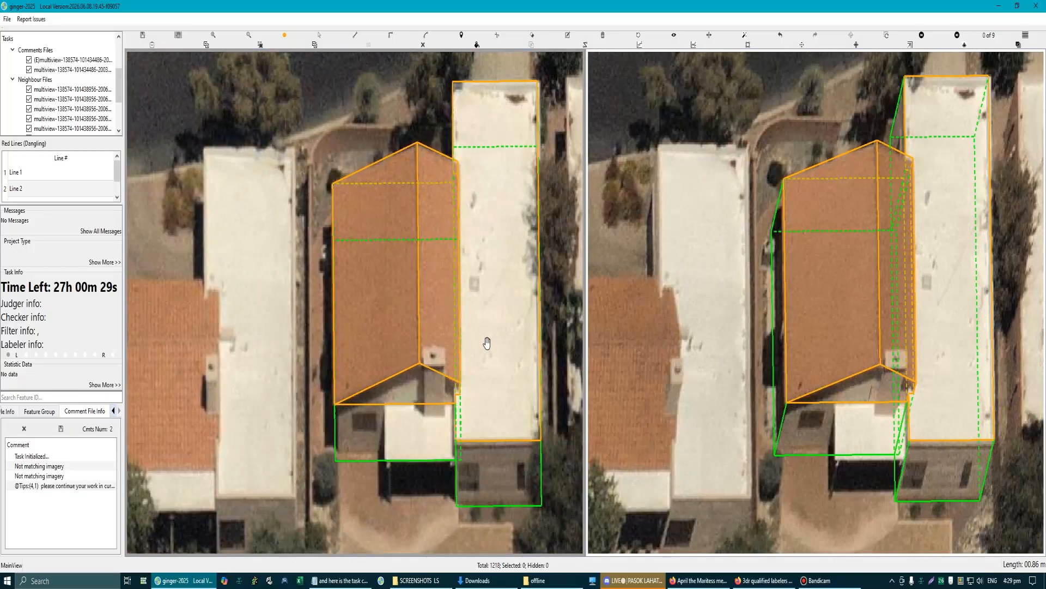
{"action": "left_click_drag", "start_coordinate": [487, 342], "coordinate": [503, 308]}
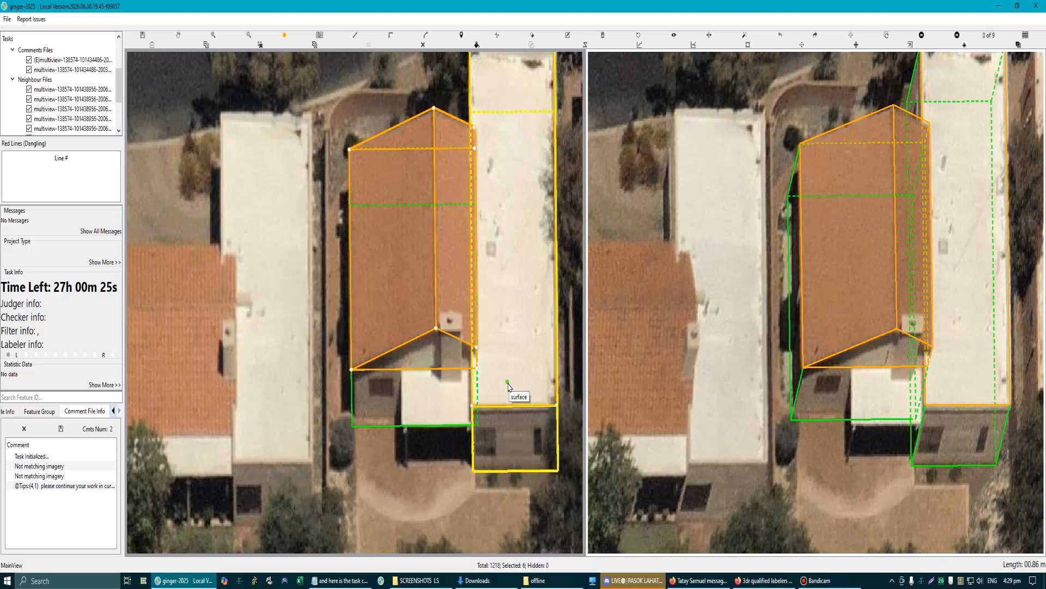
{"action": "left_click", "coordinate": [470, 343]}
{"action": "scroll", "coordinate": [490, 346], "scroll_direction": "up", "scroll_amount": 5}
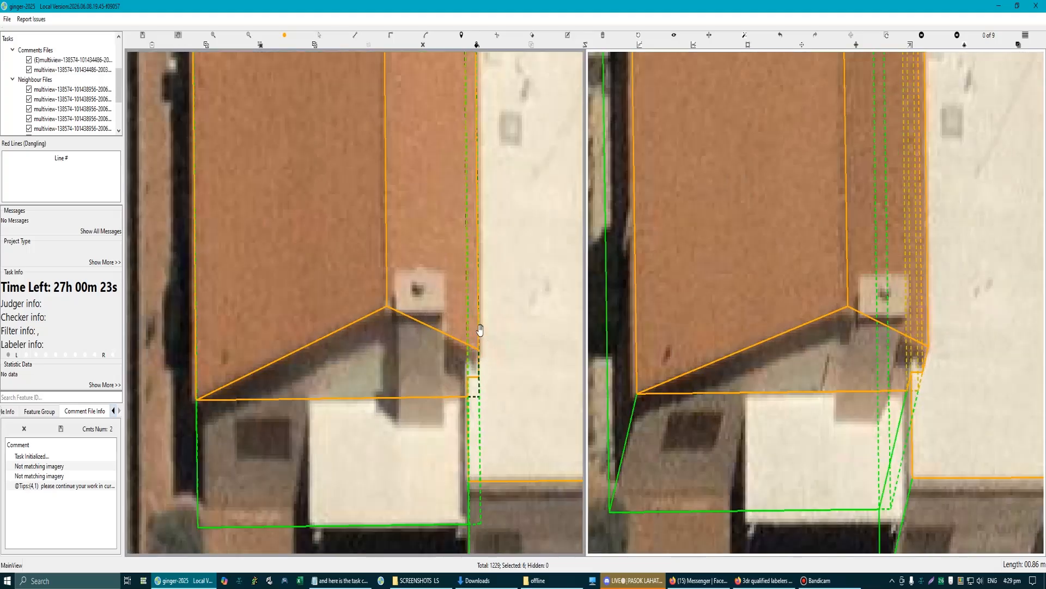
{"action": "scroll", "coordinate": [490, 328], "scroll_direction": "up", "scroll_amount": 3}
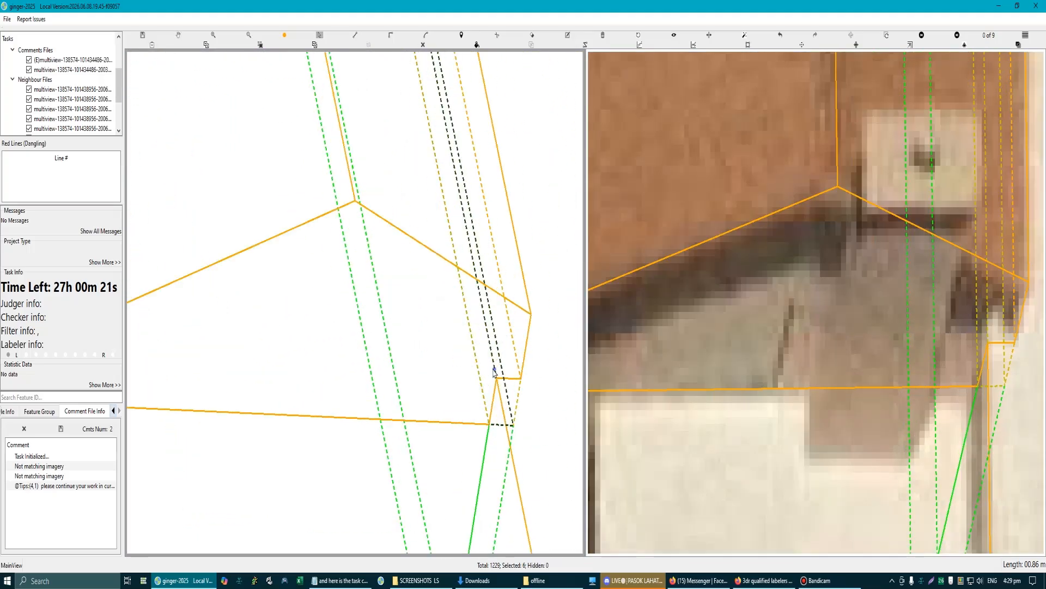
Step: Inspect the narrow wall faces at the front end of the joint between the tiled and flat-roofed sections in 3D
{"action": "left_click", "coordinate": [495, 369]}
{"action": "scroll", "coordinate": [491, 362], "scroll_direction": "down", "scroll_amount": 3}
{"action": "left_click_drag", "start_coordinate": [460, 322], "coordinate": [443, 313]}
{"action": "scroll", "coordinate": [436, 312], "scroll_direction": "down", "scroll_amount": 3}
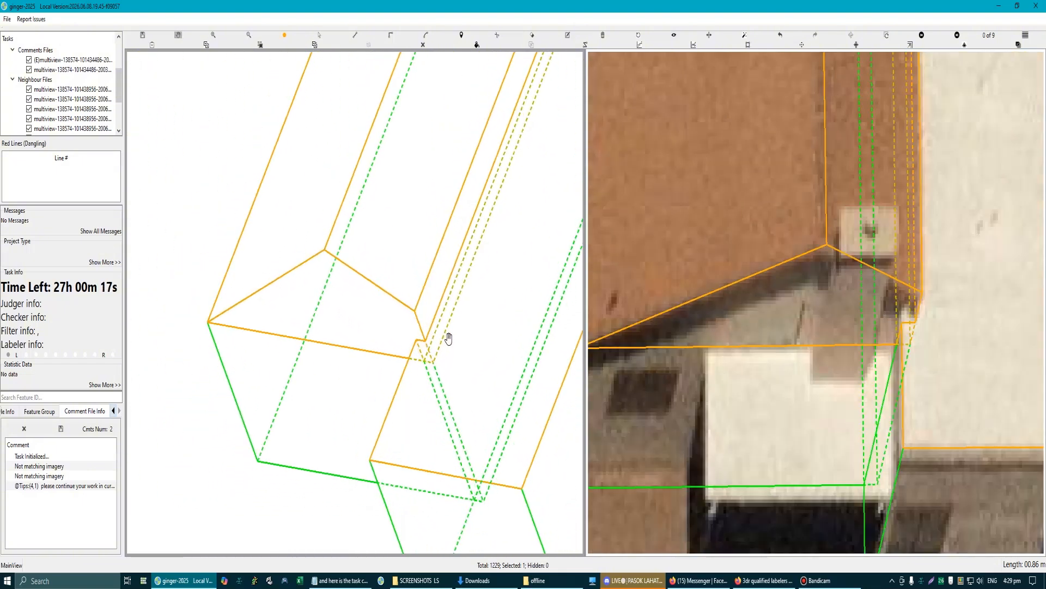
{"action": "scroll", "coordinate": [441, 370], "scroll_direction": "down", "scroll_amount": 2}
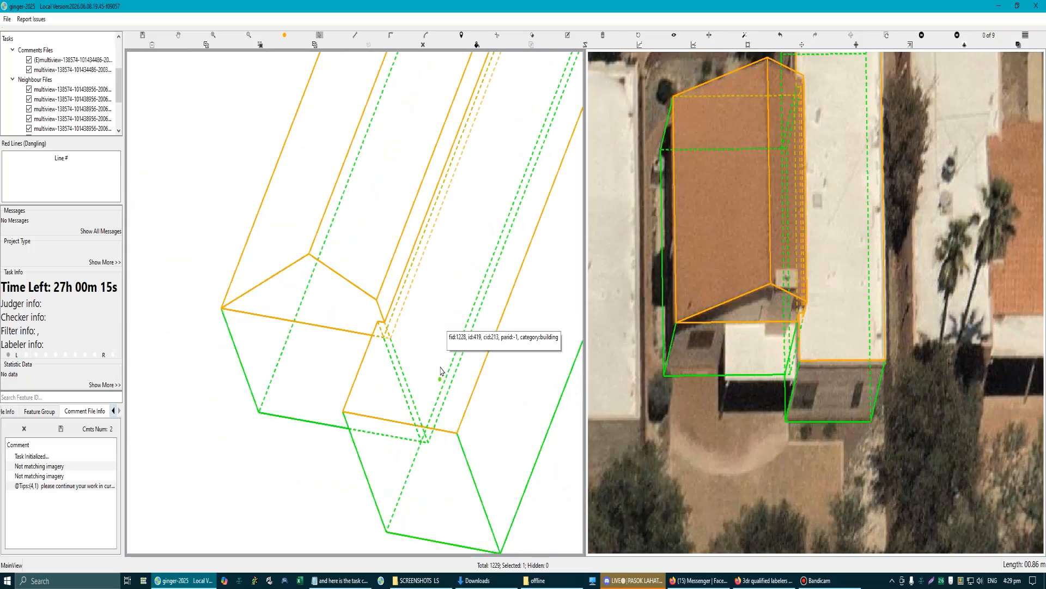
{"action": "scroll", "coordinate": [404, 300], "scroll_direction": "up", "scroll_amount": 4}
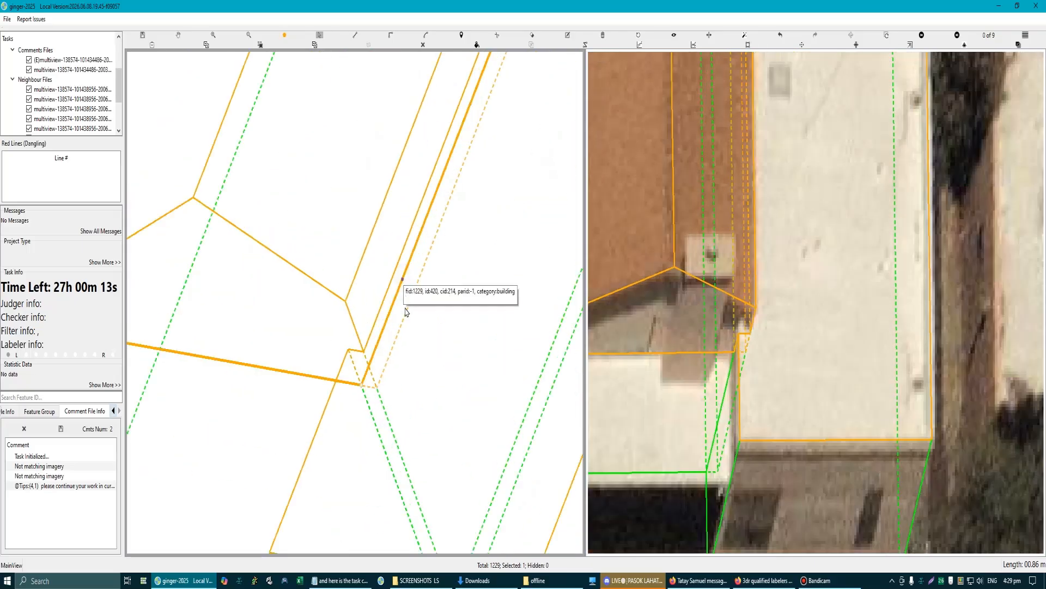
{"action": "left_click", "coordinate": [402, 326]}
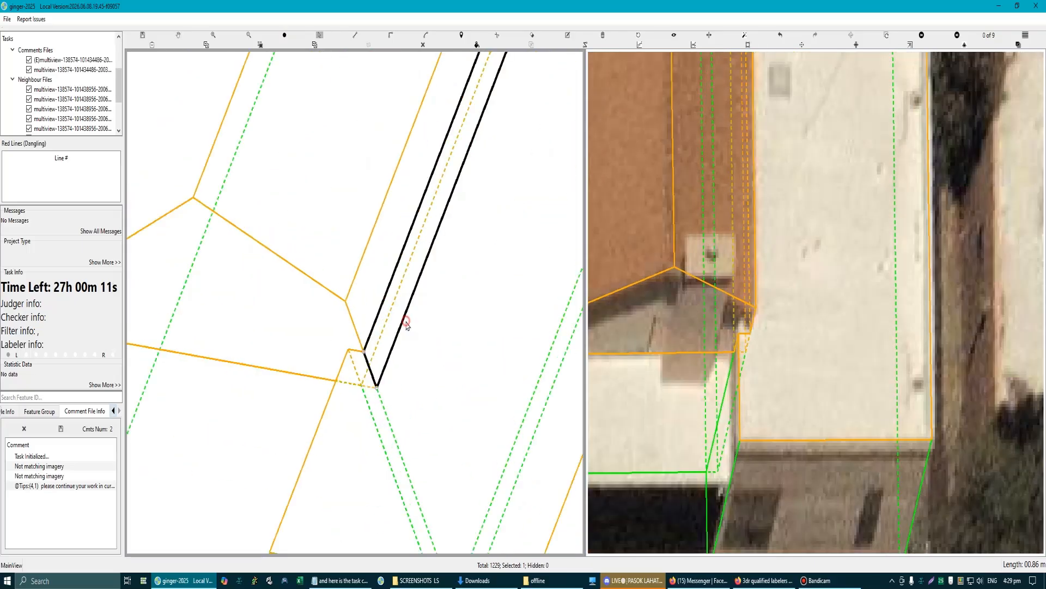
{"action": "scroll", "coordinate": [426, 363], "scroll_direction": "down", "scroll_amount": 3}
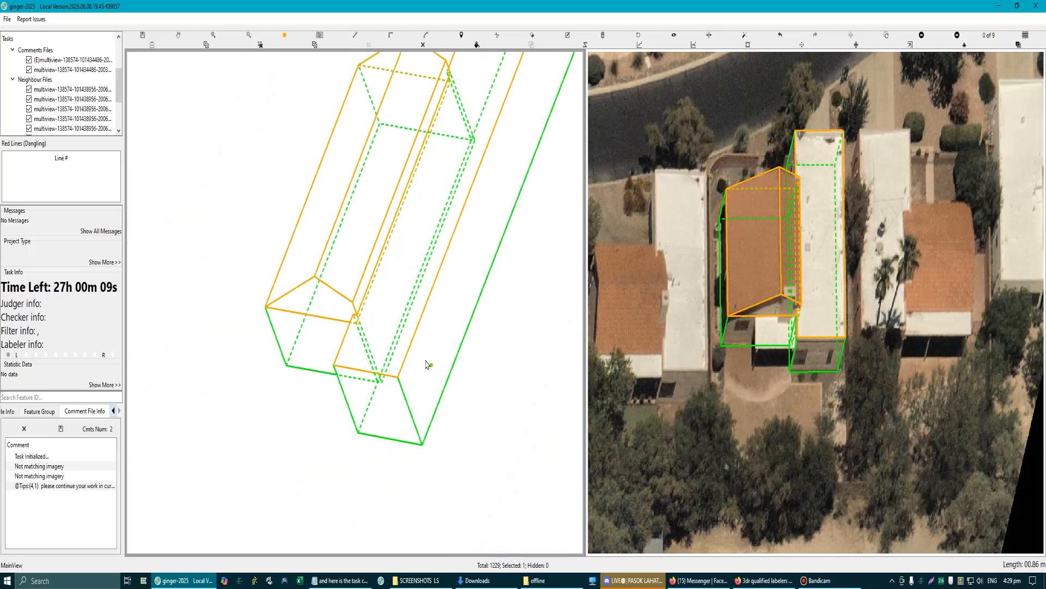
{"action": "mouse_move", "coordinate": [414, 233]}
{"action": "left_mouse_down"}
{"action": "mouse_move", "coordinate": [450, 217]}
{"action": "mouse_move", "coordinate": [397, 227]}
{"action": "mouse_move", "coordinate": [408, 238]}
{"action": "mouse_move", "coordinate": [444, 238]}
{"action": "mouse_move", "coordinate": [385, 217]}
{"action": "mouse_move", "coordinate": [430, 159]}
{"action": "mouse_move", "coordinate": [416, 218]}
{"action": "left_mouse_up"}
{"action": "scroll", "coordinate": [396, 213], "scroll_direction": "up", "scroll_amount": 3}
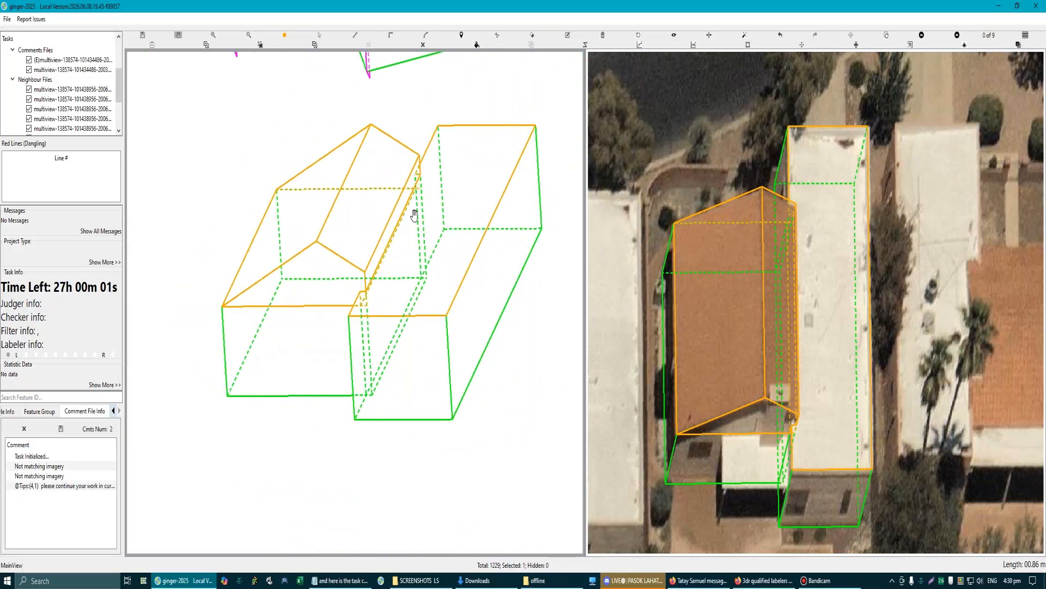
{"action": "scroll", "coordinate": [363, 293], "scroll_direction": "up", "scroll_amount": 3}
{"action": "scroll", "coordinate": [363, 293], "scroll_direction": "up", "scroll_amount": 3}
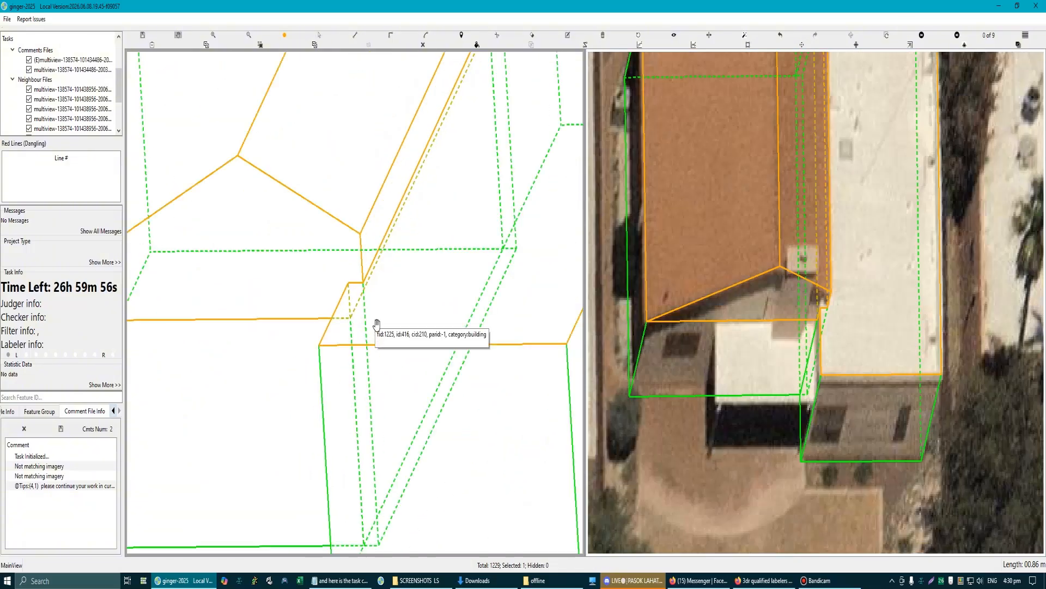
Step: Inspect the rear end of the roof joint and the shared wall faces from several 3D angles
{"action": "left_click_drag", "start_coordinate": [365, 294], "coordinate": [346, 276]}
{"action": "left_click_drag", "start_coordinate": [301, 184], "coordinate": [415, 332]}
{"action": "scroll", "coordinate": [331, 383], "scroll_direction": "down", "scroll_amount": 10}
{"action": "scroll", "coordinate": [297, 303], "scroll_direction": "up", "scroll_amount": 10}
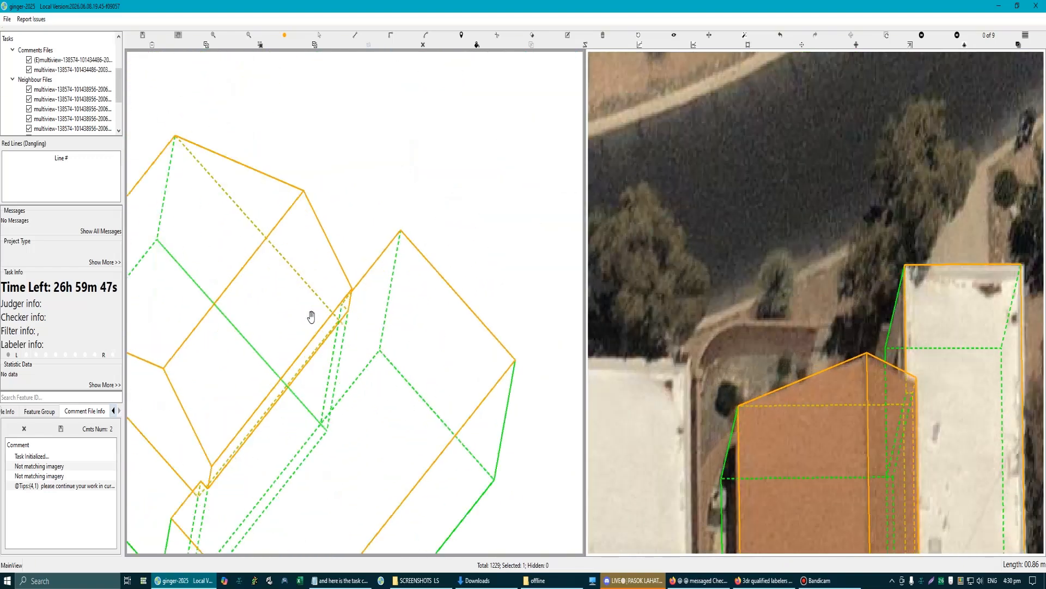
{"action": "left_click_drag", "start_coordinate": [304, 303], "coordinate": [403, 361]}
{"action": "scroll", "coordinate": [407, 362], "scroll_direction": "up", "scroll_amount": 4}
{"action": "key", "text": "Escape"}
{"action": "left_click", "coordinate": [407, 341]}
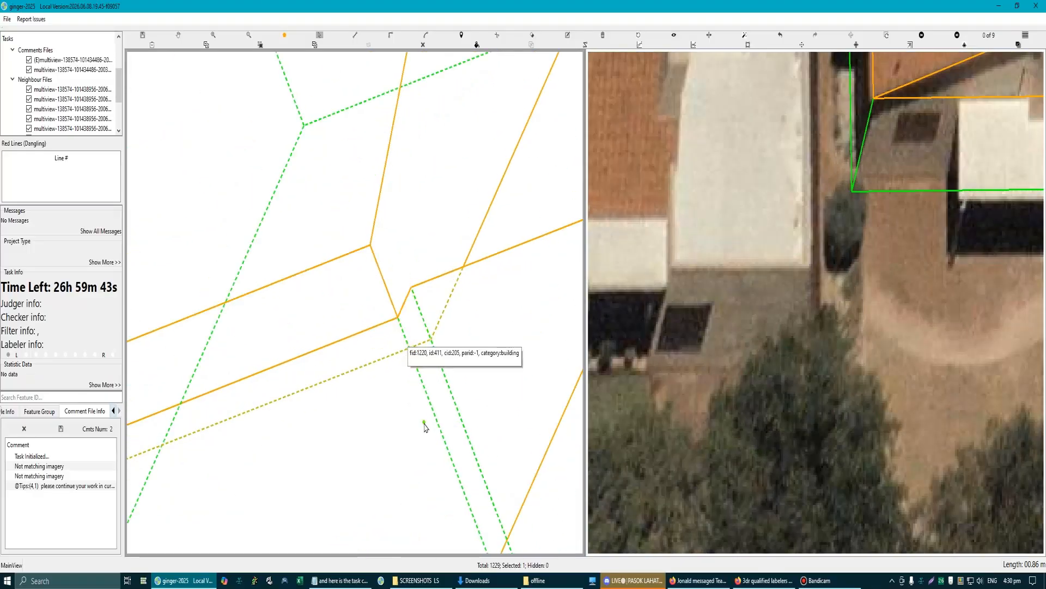
{"action": "scroll", "coordinate": [426, 427], "scroll_direction": "down", "scroll_amount": 3}
{"action": "left_click_drag", "start_coordinate": [364, 339], "coordinate": [398, 299]}
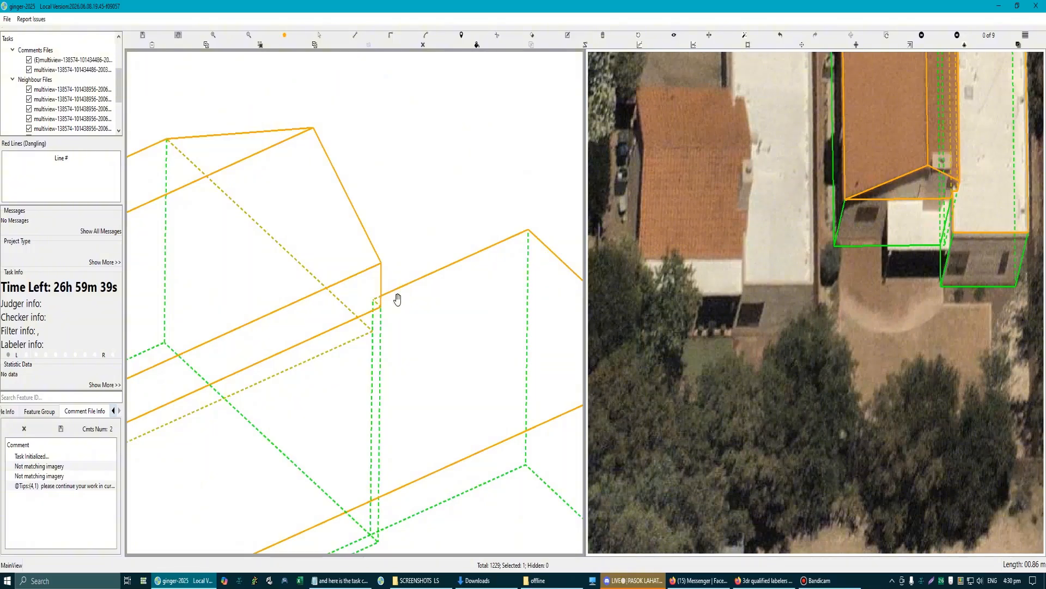
{"action": "scroll", "coordinate": [393, 300], "scroll_direction": "down", "scroll_amount": 4}
{"action": "scroll", "coordinate": [289, 327], "scroll_direction": "up", "scroll_amount": 8}
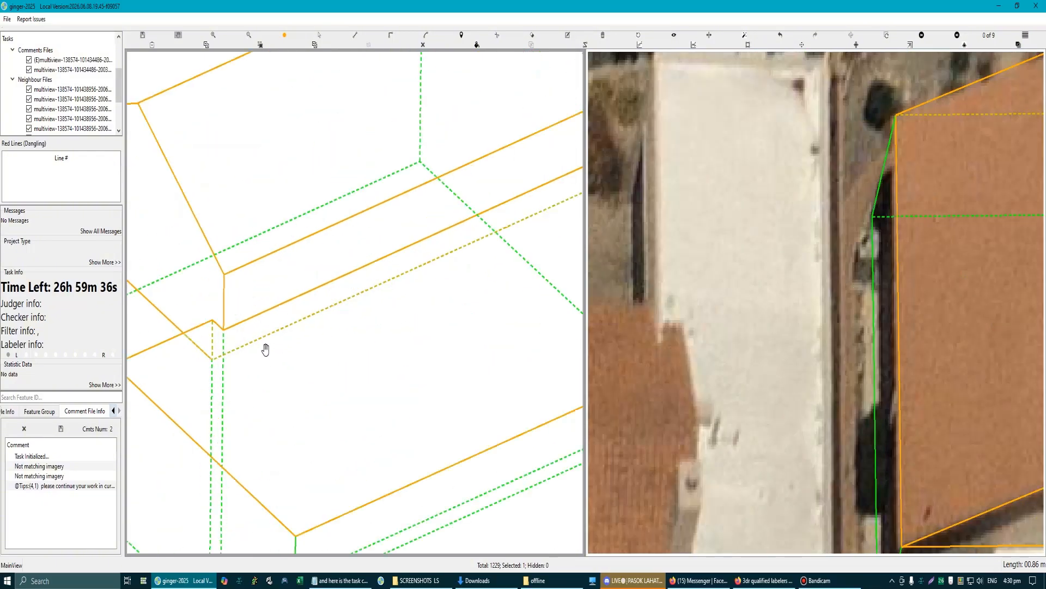
{"action": "scroll", "coordinate": [266, 349], "scroll_direction": "down", "scroll_amount": 4}
{"action": "left_click_drag", "start_coordinate": [390, 283], "coordinate": [355, 288]}
{"action": "scroll", "coordinate": [359, 310], "scroll_direction": "down", "scroll_amount": 4}
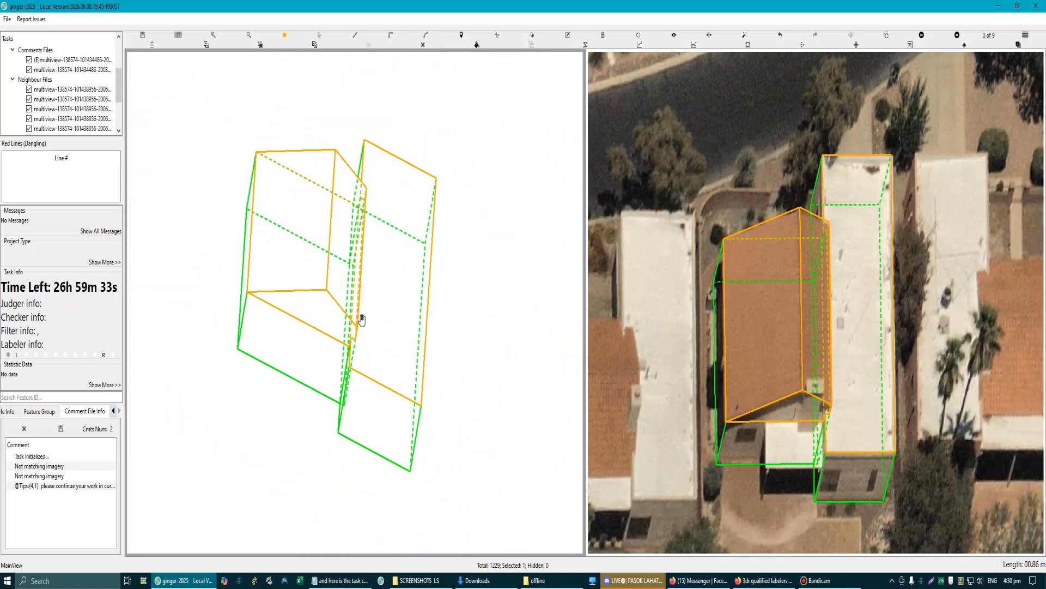
Step: Compare the house across the road and the row along the street with the aerial imagery
{"action": "key", "text": "Escape"}
{"action": "scroll", "coordinate": [414, 305], "scroll_direction": "down", "scroll_amount": 6}
{"action": "scroll", "coordinate": [441, 240], "scroll_direction": "up", "scroll_amount": 5}
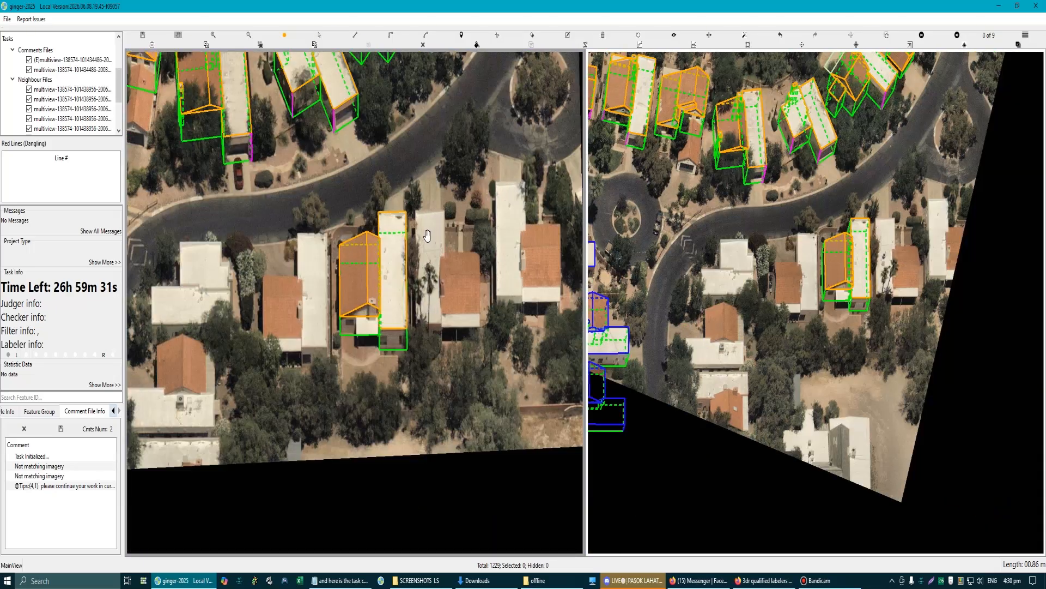
{"action": "scroll", "coordinate": [367, 327], "scroll_direction": "up", "scroll_amount": 2}
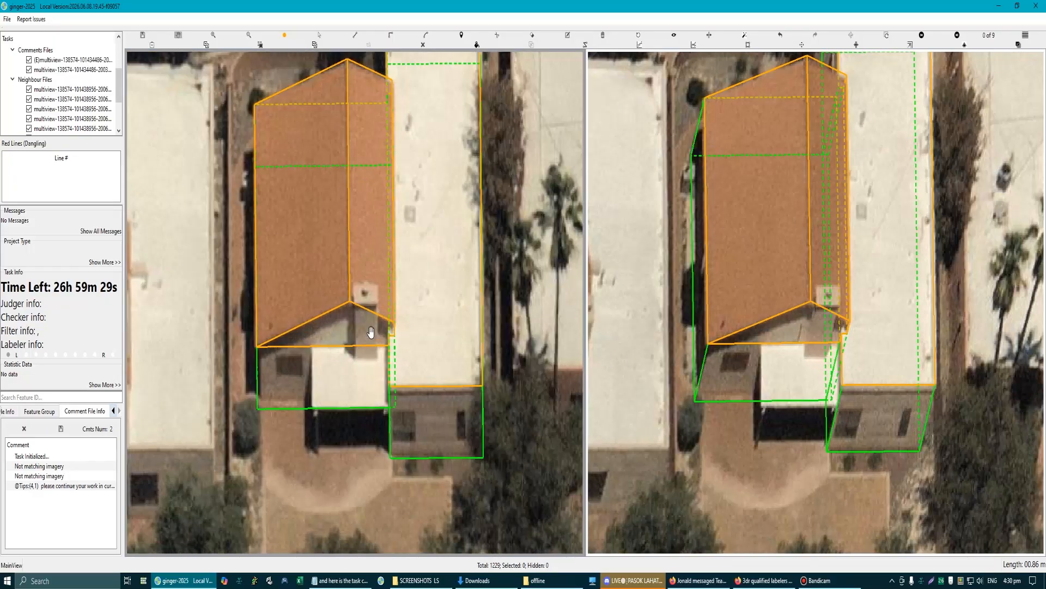
{"action": "scroll", "coordinate": [362, 312], "scroll_direction": "down", "scroll_amount": 5}
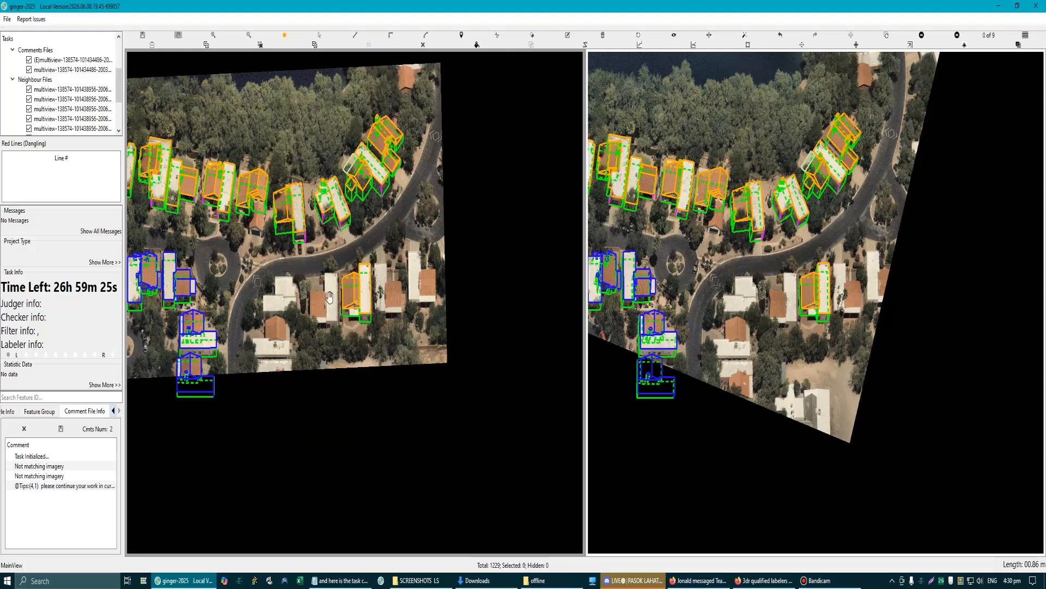
{"action": "scroll", "coordinate": [228, 182], "scroll_direction": "up", "scroll_amount": 5}
{"action": "scroll", "coordinate": [329, 203], "scroll_direction": "up", "scroll_amount": 2}
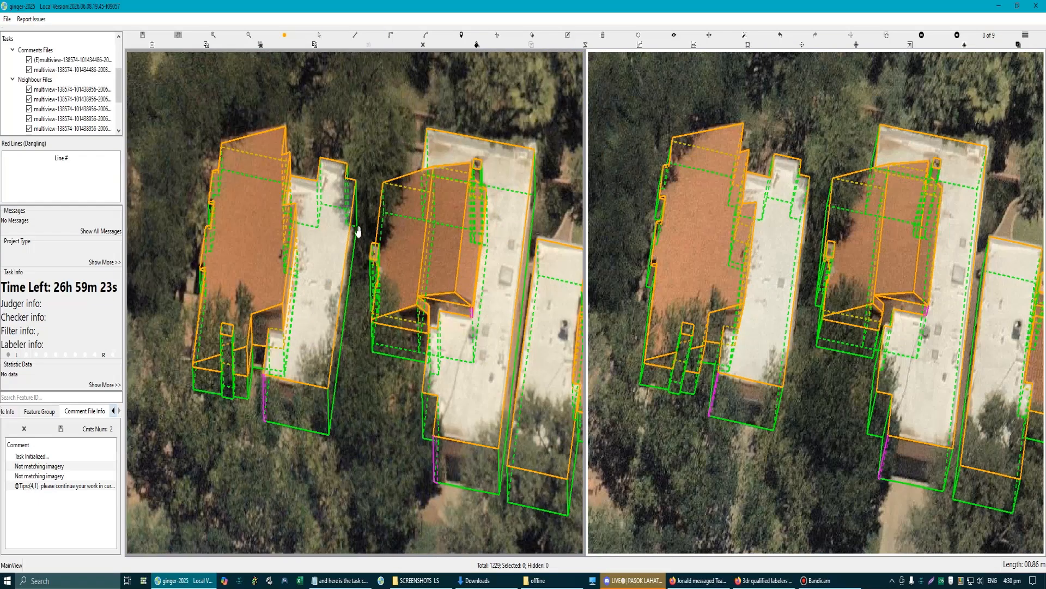
{"action": "scroll", "coordinate": [358, 232], "scroll_direction": "down", "scroll_amount": 4}
{"action": "scroll", "coordinate": [363, 266], "scroll_direction": "up", "scroll_amount": 3}
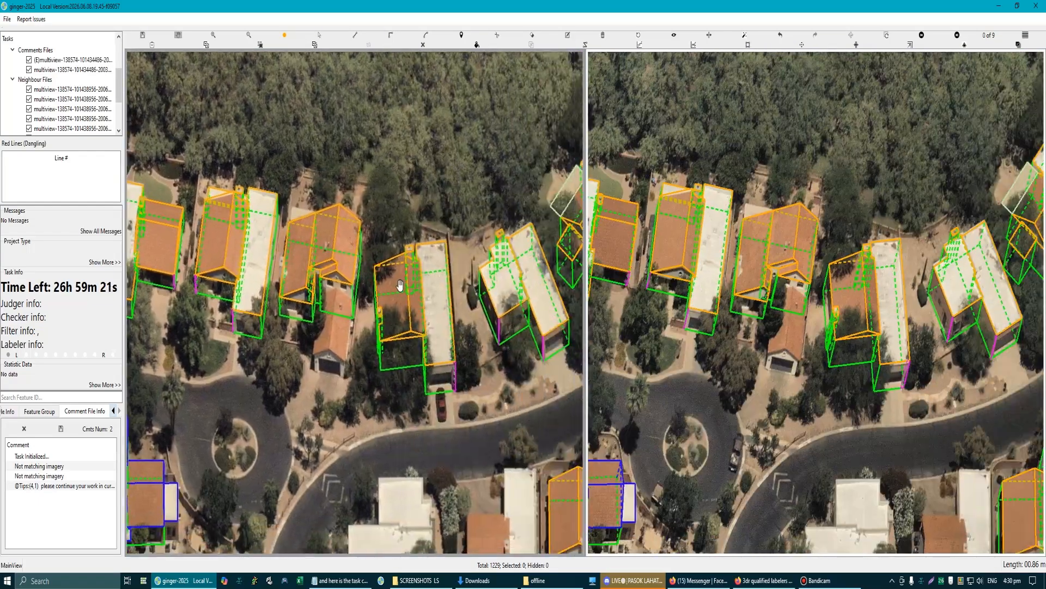
Step: Examine the roof surfaces of the tiled house with the small raised gable against the imagery
{"action": "scroll", "coordinate": [382, 279], "scroll_direction": "up", "scroll_amount": 3}
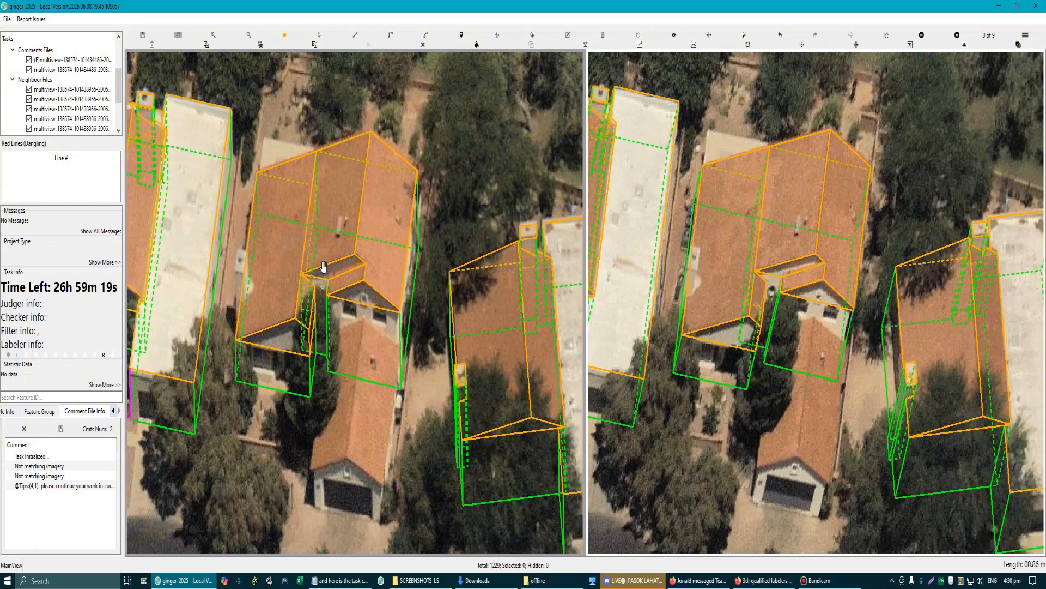
{"action": "scroll", "coordinate": [343, 282], "scroll_direction": "down", "scroll_amount": 2}
{"action": "scroll", "coordinate": [344, 282], "scroll_direction": "up", "scroll_amount": 3}
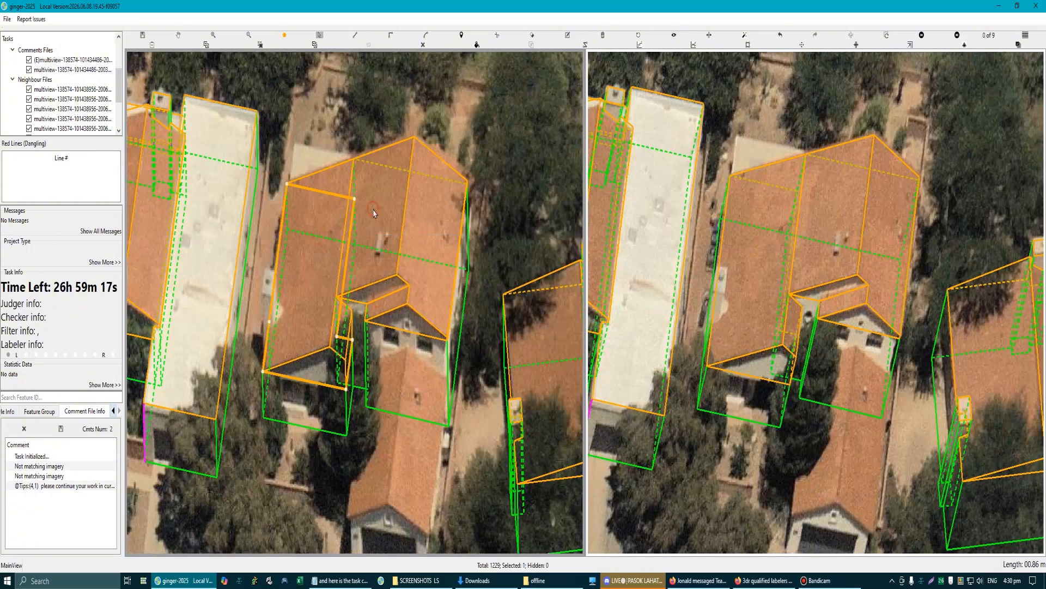
{"action": "left_click", "coordinate": [374, 211]}
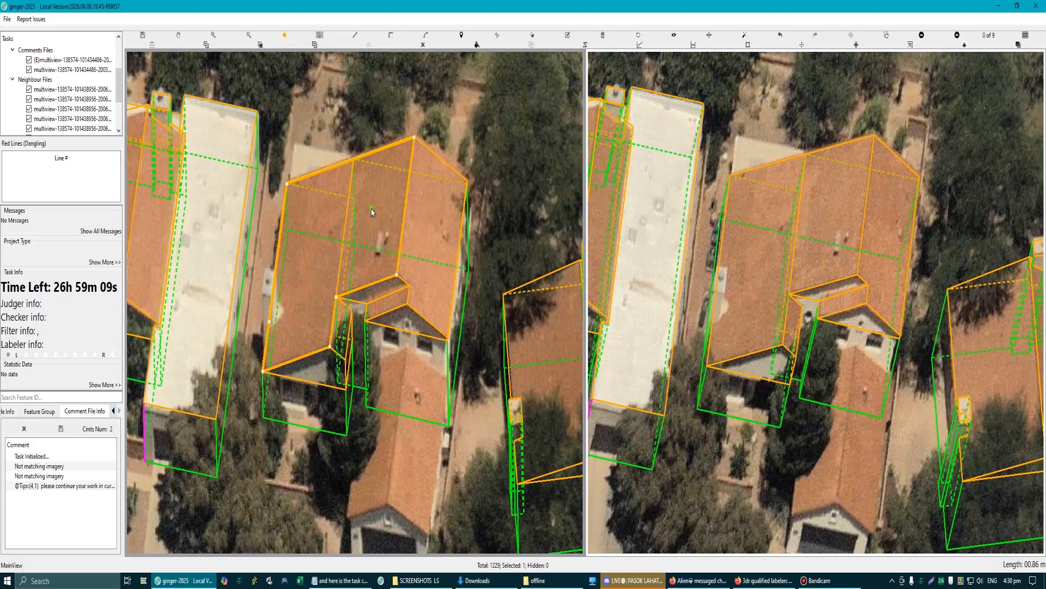
{"action": "key", "text": "Escape"}
{"action": "scroll", "coordinate": [369, 211], "scroll_direction": "down", "scroll_amount": 2}
{"action": "scroll", "coordinate": [881, 266], "scroll_direction": "up", "scroll_amount": 1}
{"action": "scroll", "coordinate": [881, 266], "scroll_direction": "up", "scroll_amount": 1}
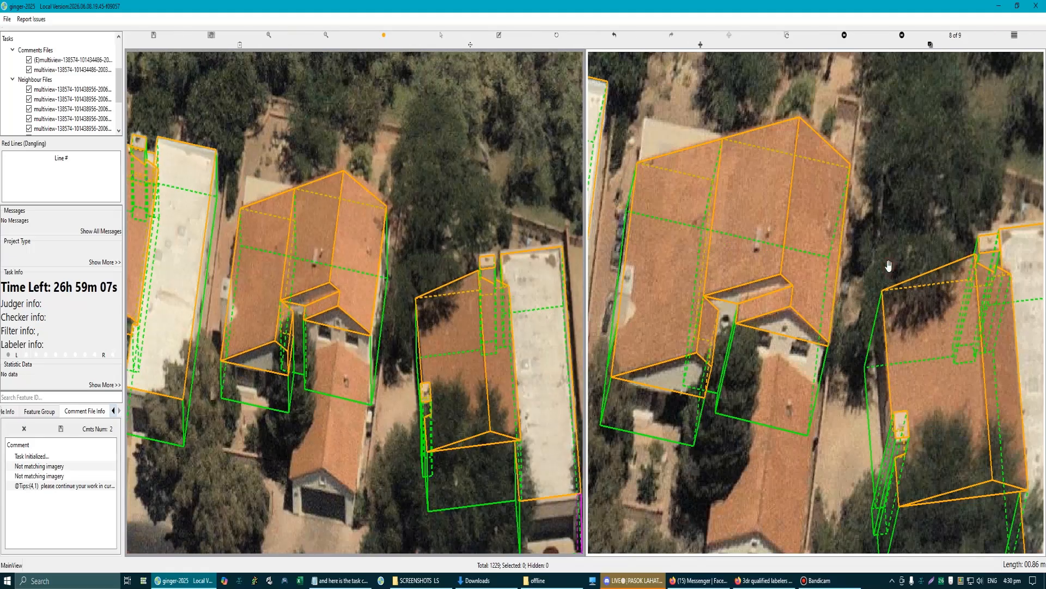
Step: Compare the tiled house's outline with the last of the nine aerial images
{"action": "key", "text": "Right"}
{"action": "scroll", "coordinate": [831, 225], "scroll_direction": "up", "scroll_amount": 2}
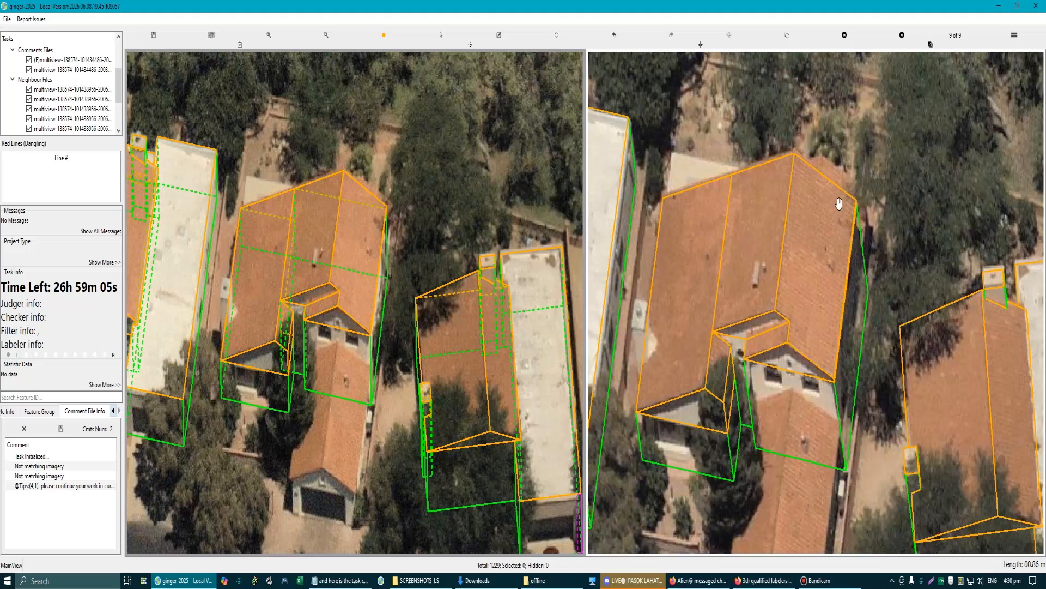
{"action": "key", "text": "s"}
{"action": "scroll", "coordinate": [859, 337], "scroll_direction": "down", "scroll_amount": 2}
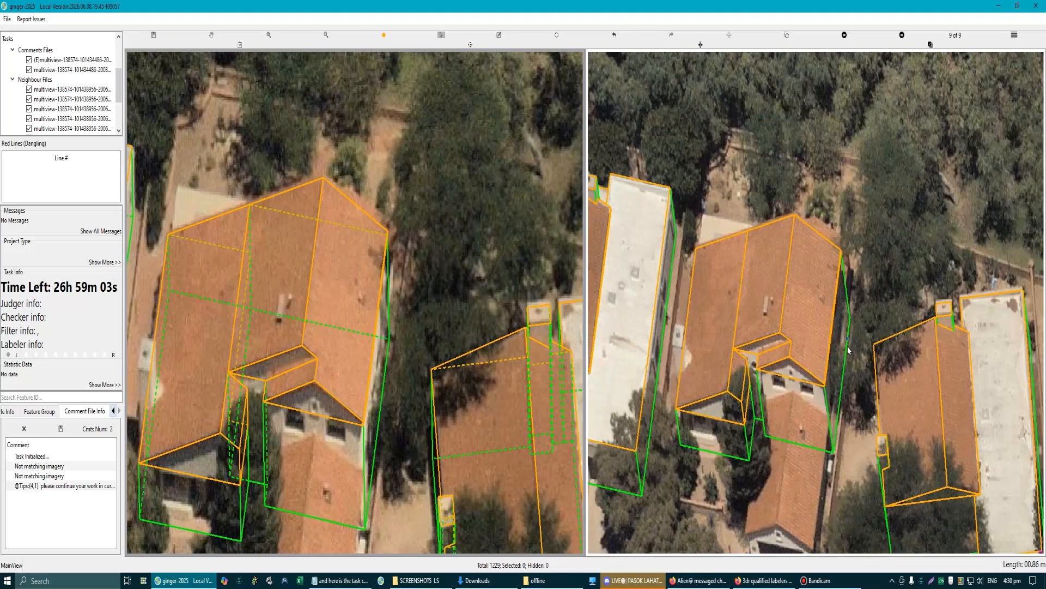